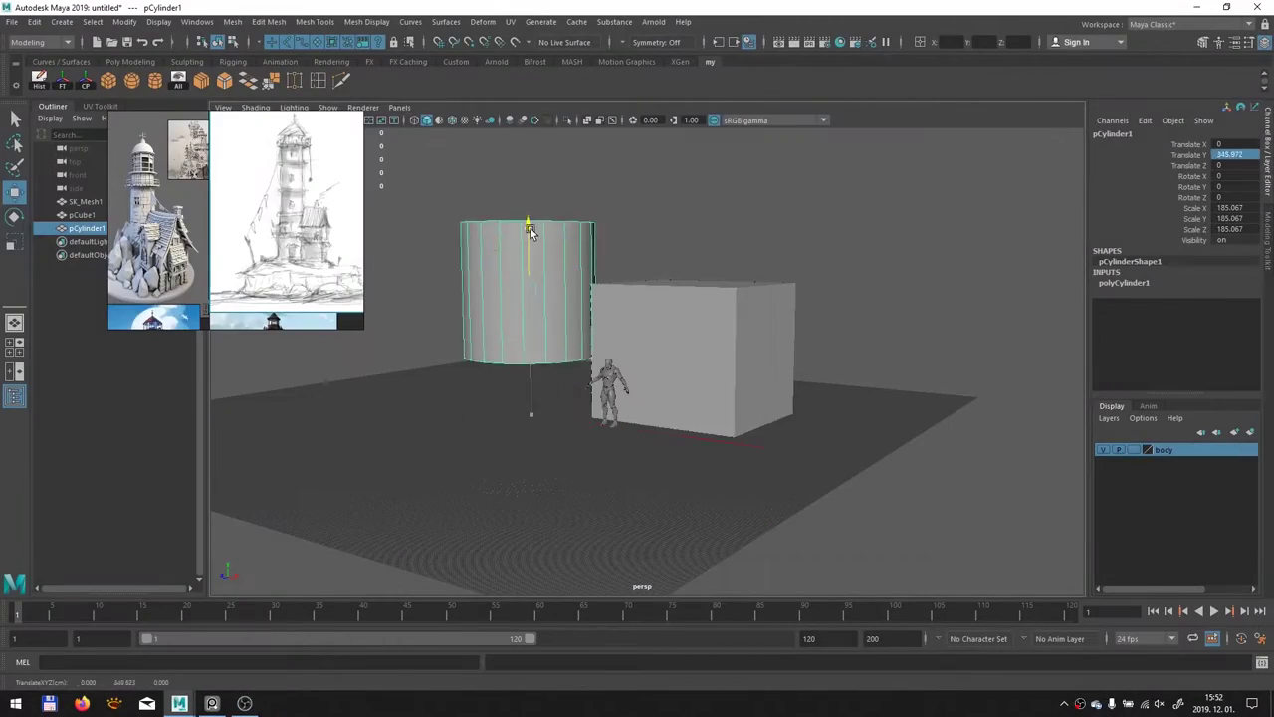
Lower the tower cylinder to the ground and duplicate the box into a narrow block with Scale Y 210
{"action": "mouse_move", "coordinate": [694, 390]}
{"action": "left_mouse_down", "text": "alt"}
{"action": "mouse_move", "coordinate": [781, 440]}
{"action": "mouse_move", "coordinate": [797, 418]}
{"action": "mouse_move", "coordinate": [896, 416]}
{"action": "left_mouse_up", "text": "alt"}
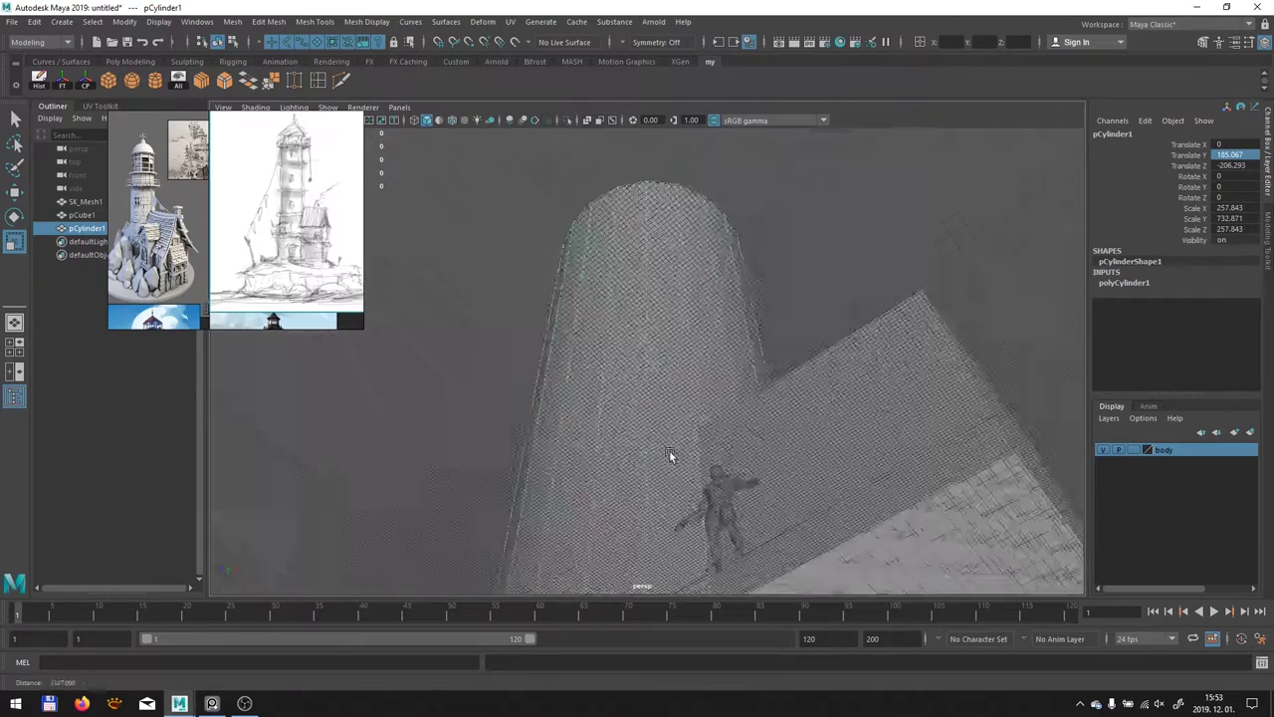
{"action": "right_click_drag", "start_coordinate": [682, 346], "coordinate": [750, 401], "text": "alt"}
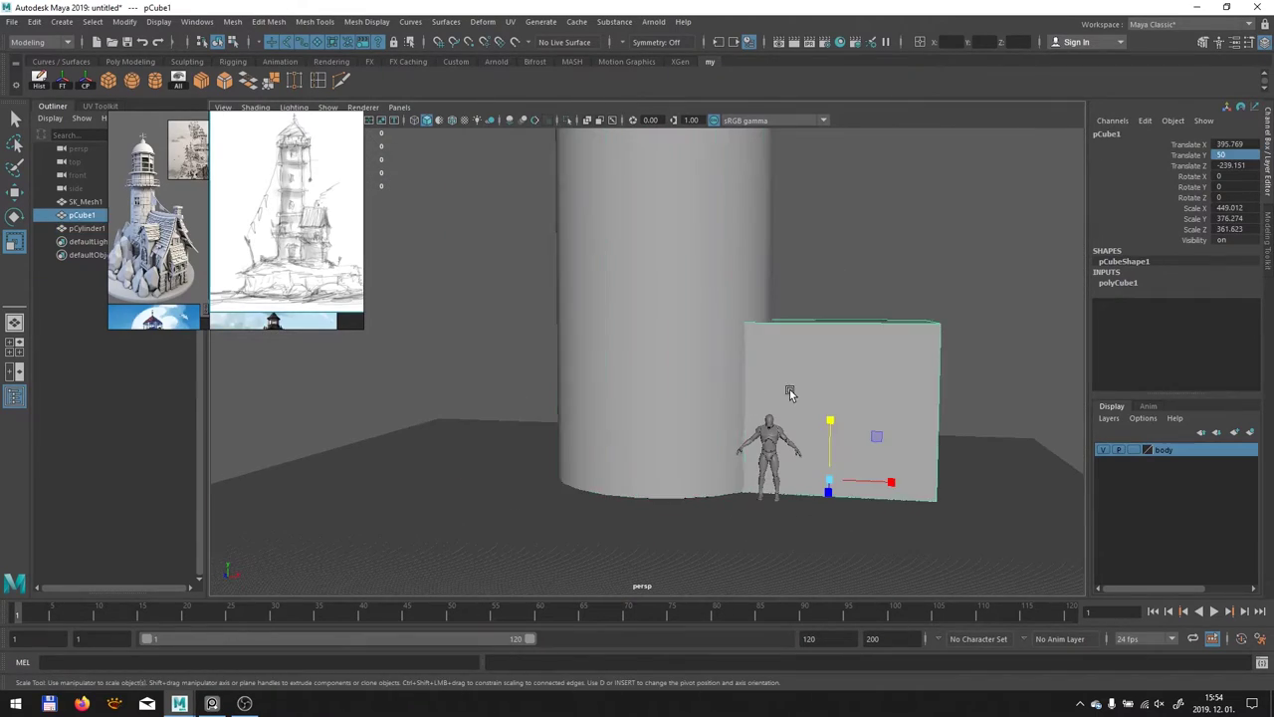
{"action": "key", "text": "ctrl+d"}
{"action": "left_click_drag", "start_coordinate": [677, 512], "coordinate": [603, 496], "text": "alt"}
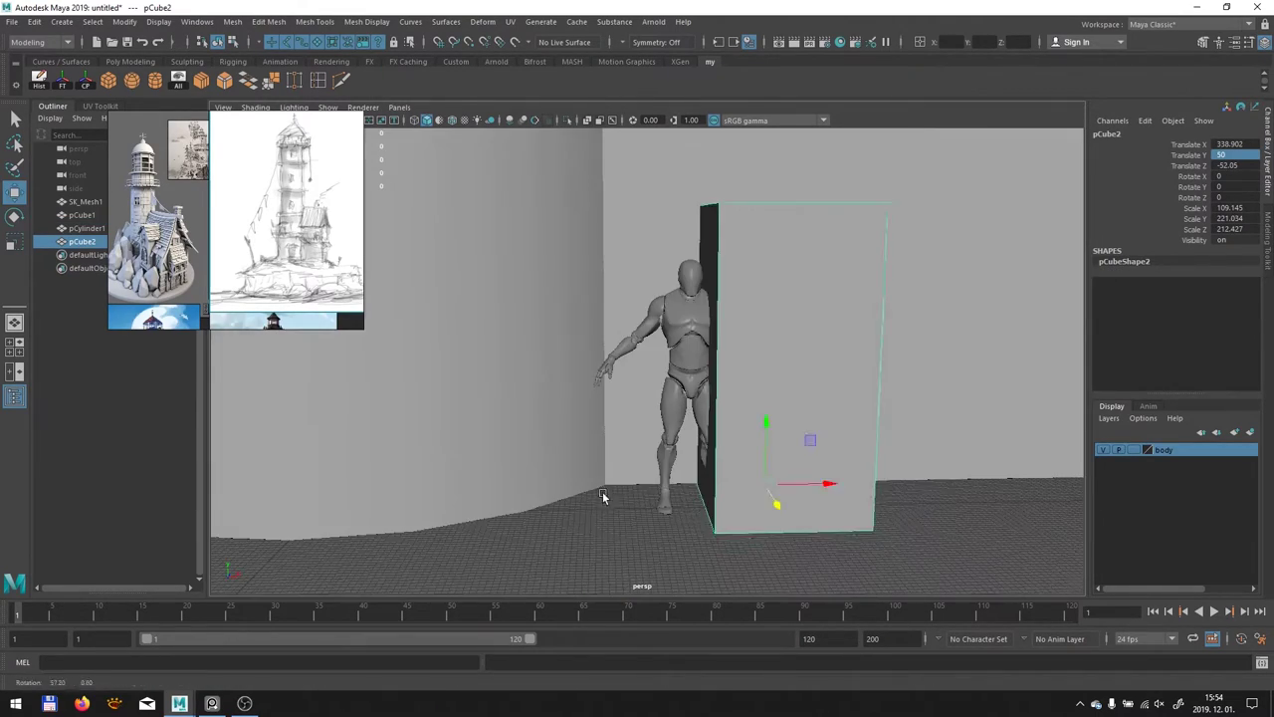
{"action": "key", "text": "ctrl+z"}
{"action": "mouse_move", "coordinate": [459, 433]}
{"action": "left_mouse_down", "text": "alt"}
{"action": "mouse_move", "coordinate": [521, 385]}
{"action": "mouse_move", "coordinate": [513, 393]}
{"action": "left_mouse_up", "text": "alt"}
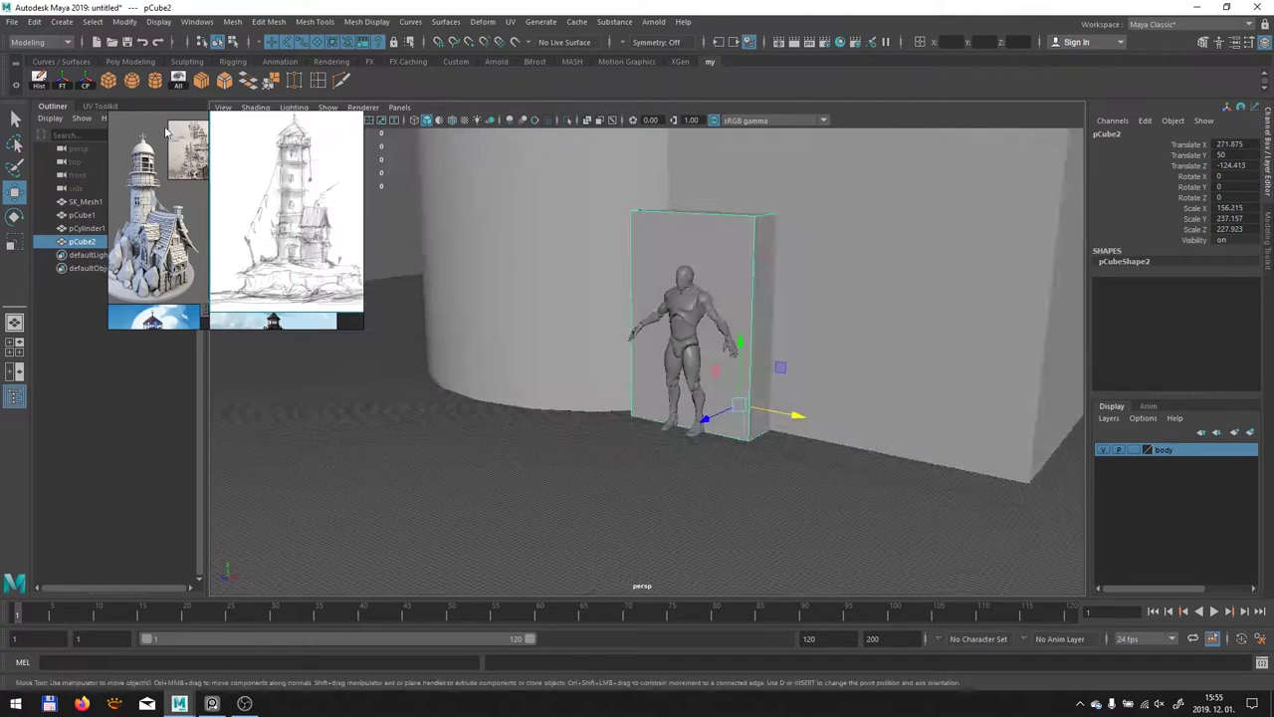
{"action": "type", "text": "210"}
{"action": "key", "text": "Return"}
{"action": "left_click_drag", "start_coordinate": [505, 394], "coordinate": [737, 485], "text": "alt"}
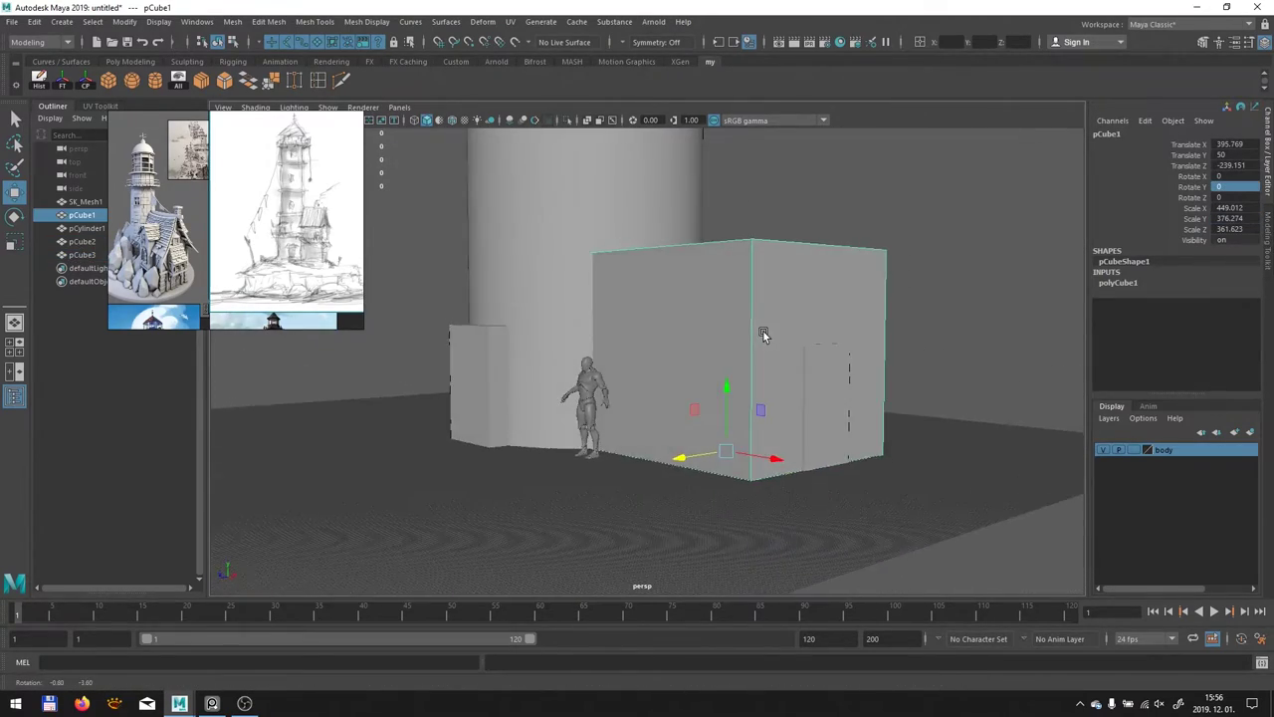
Add two edge loops near the house box's top and select its top face for the roof
{"action": "left_click_drag", "start_coordinate": [764, 335], "coordinate": [736, 340], "text": "alt"}
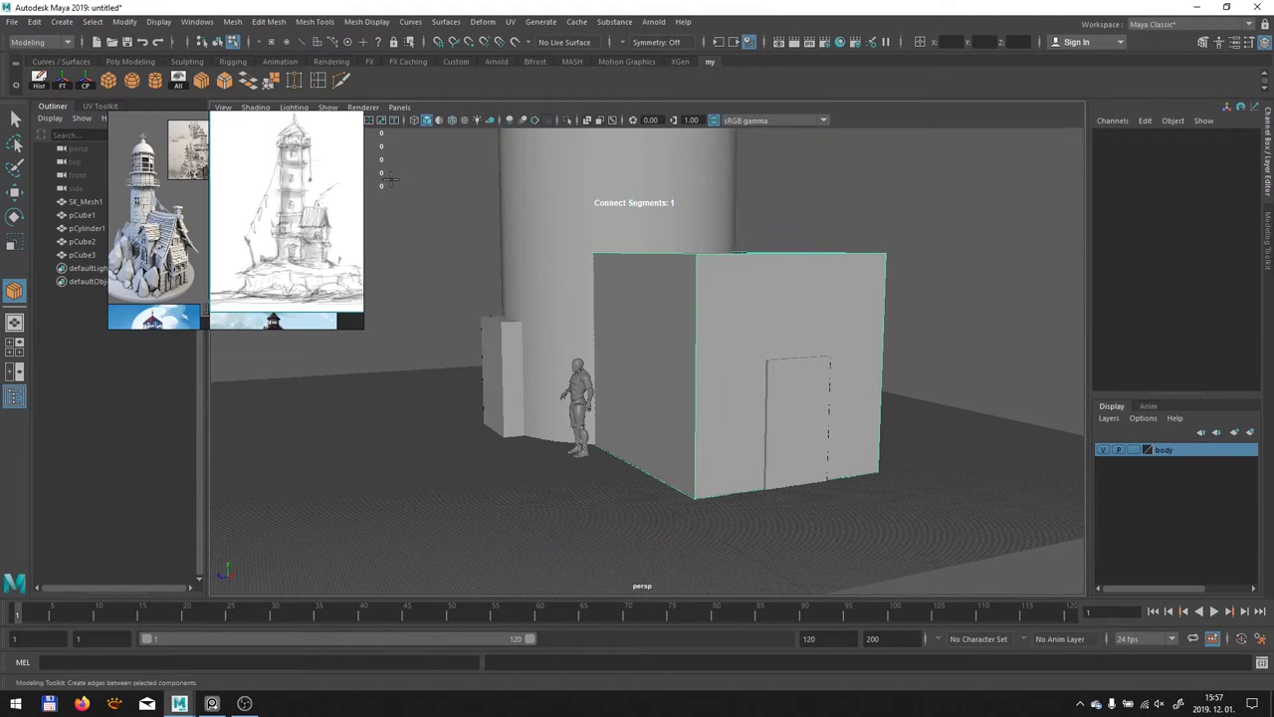
{"action": "left_click", "coordinate": [710, 336]}
{"action": "left_click", "coordinate": [709, 329]}
{"action": "left_click_drag", "start_coordinate": [987, 335], "coordinate": [803, 360], "text": "alt"}
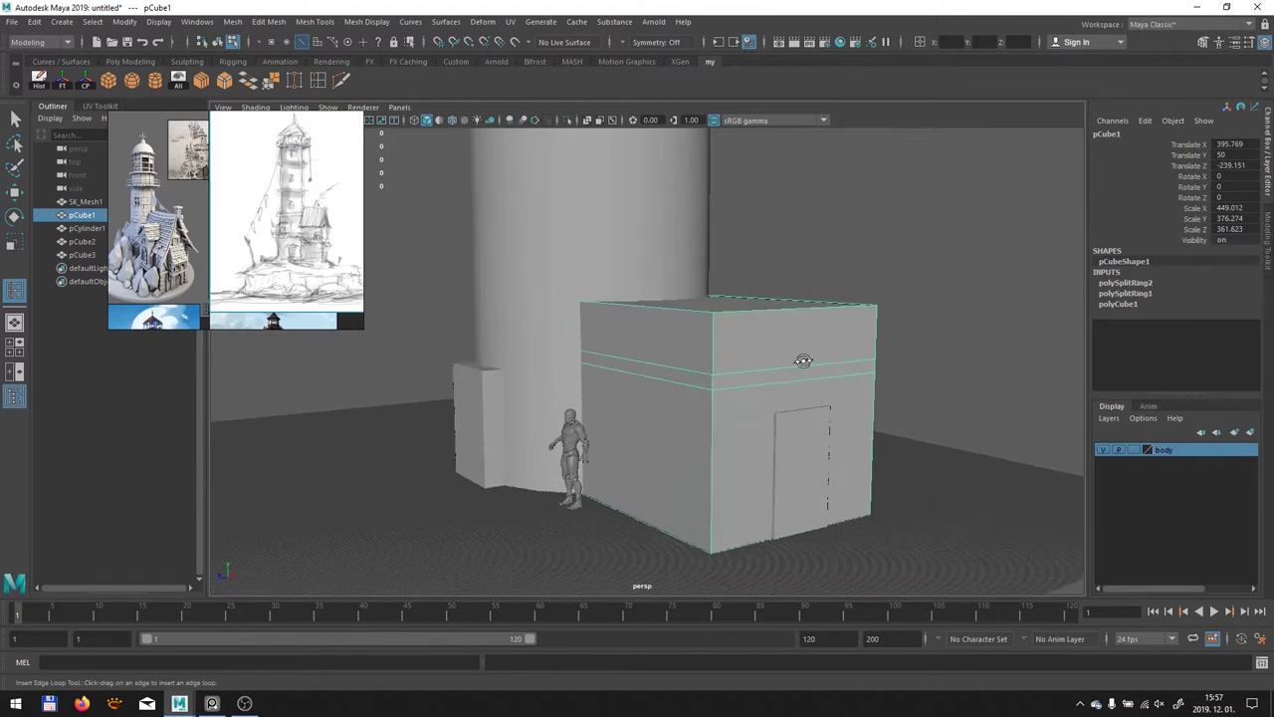
{"action": "left_click_drag", "start_coordinate": [493, 431], "coordinate": [734, 343], "text": "alt"}
{"action": "right_click_drag", "start_coordinate": [734, 344], "coordinate": [733, 373]}
{"action": "left_click", "coordinate": [810, 398]}
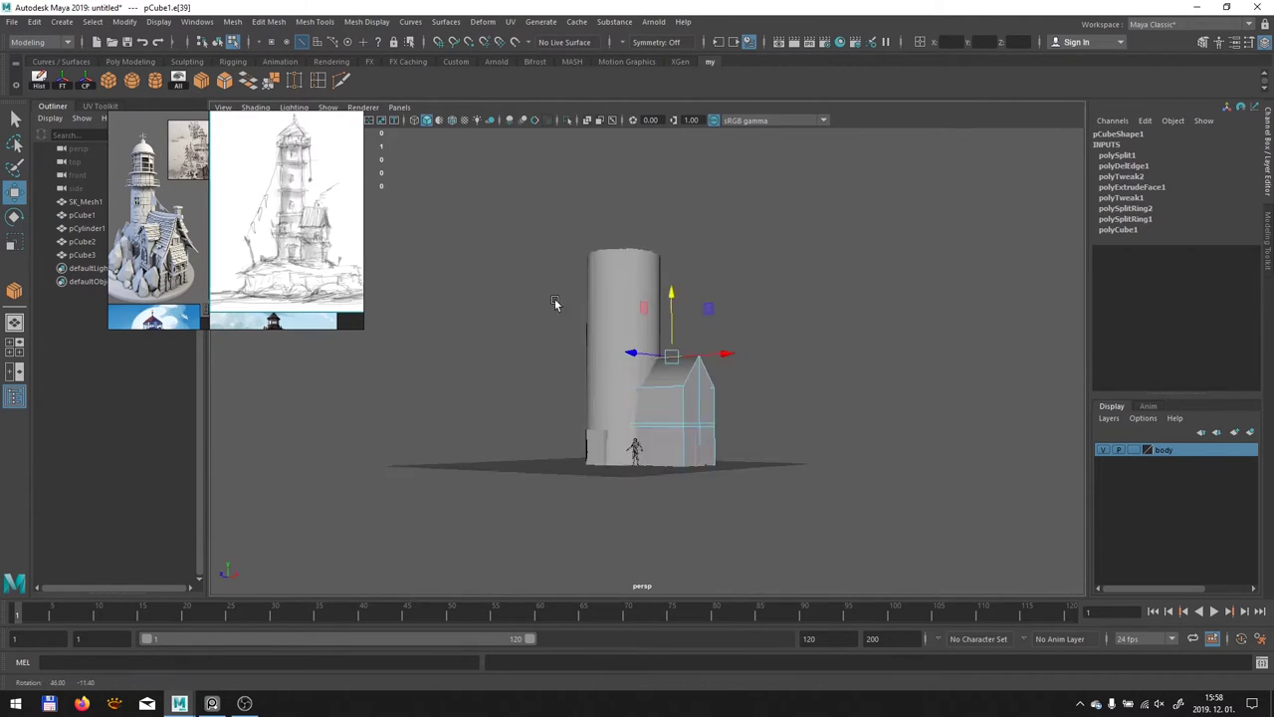
Edit the tower's vertices to shape its tiers and conical cap
{"action": "right_click", "coordinate": [650, 295]}
{"action": "right_click", "coordinate": [699, 306]}
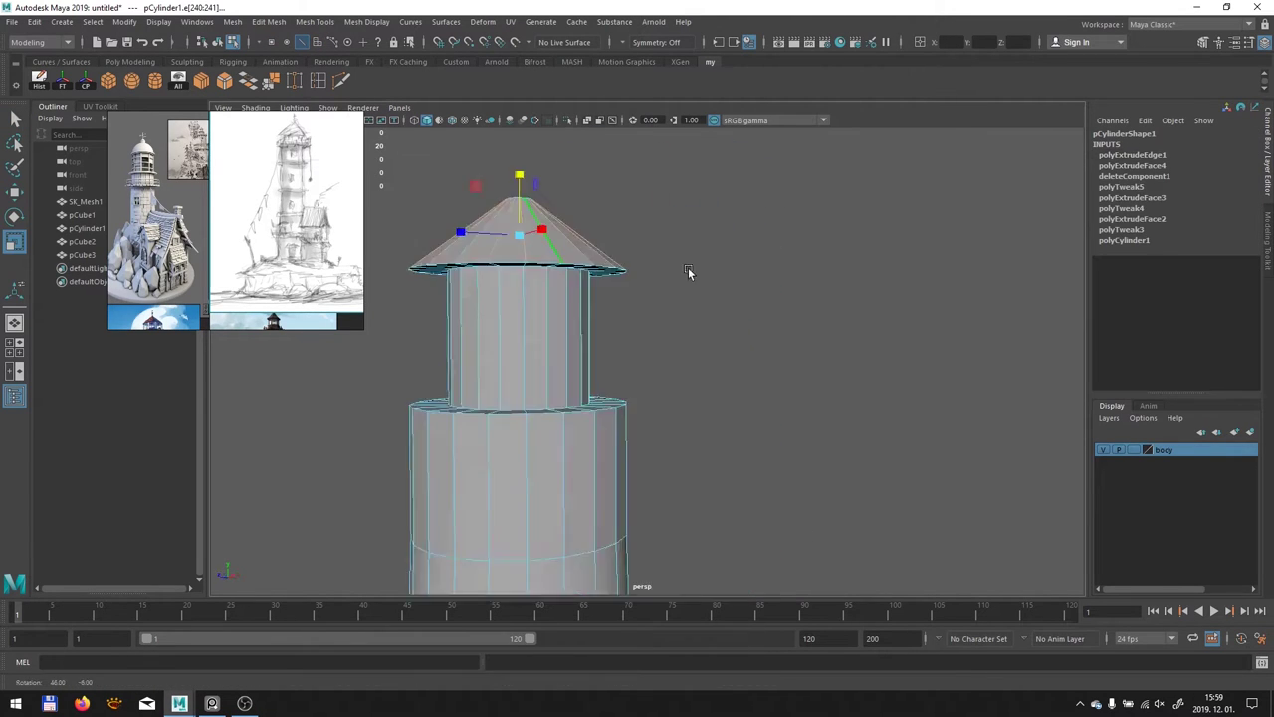
{"action": "right_click", "coordinate": [674, 343]}
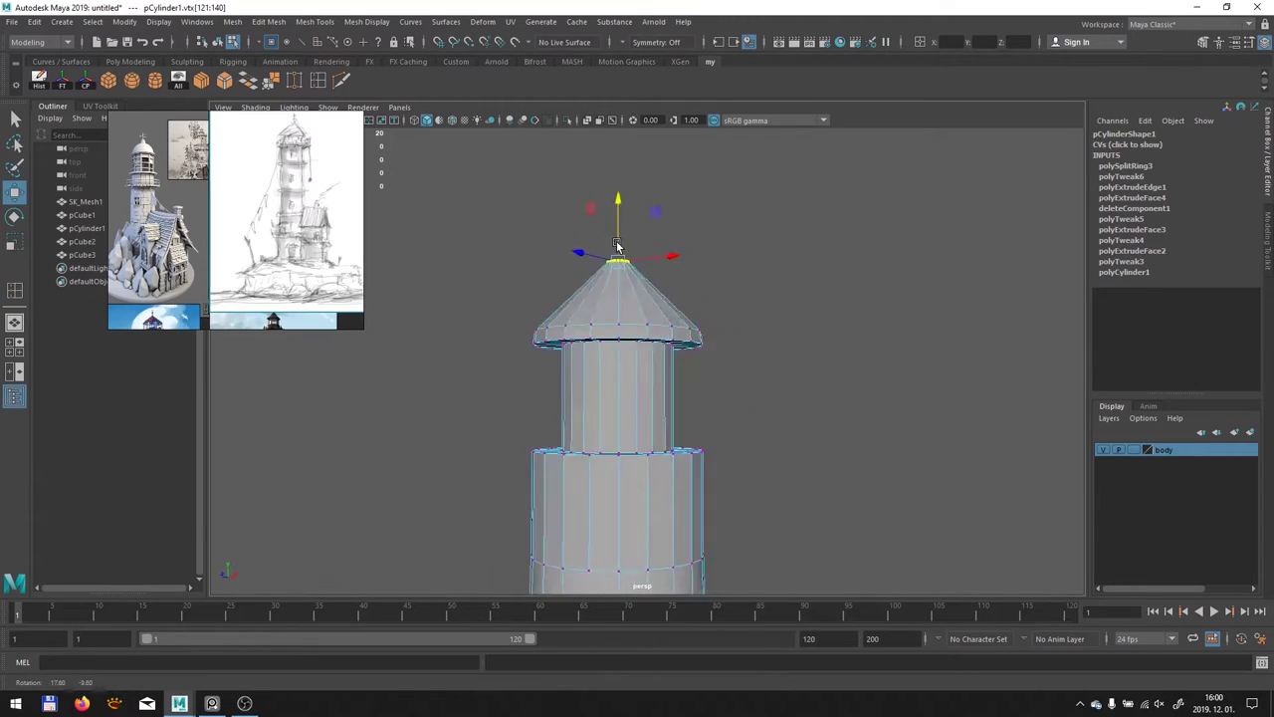
{"action": "right_click", "coordinate": [610, 328]}
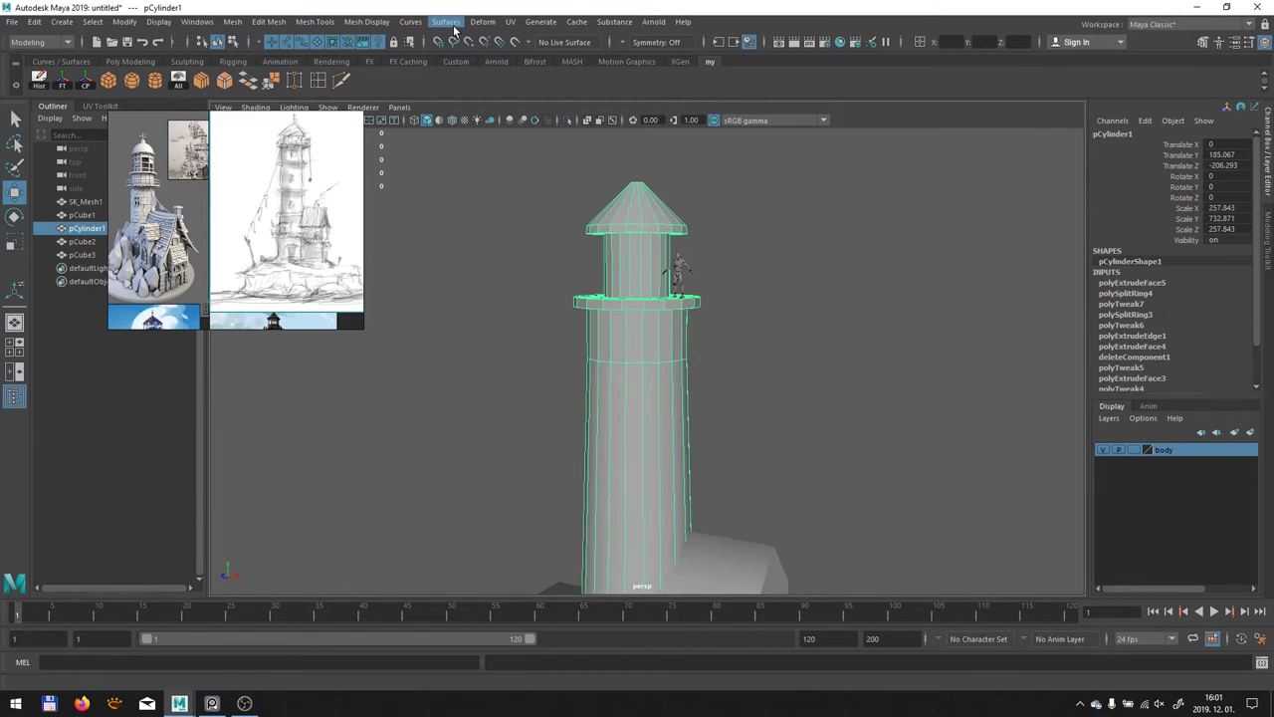
{"action": "left_click", "coordinate": [454, 28]}
{"action": "left_click", "coordinate": [558, 239]}
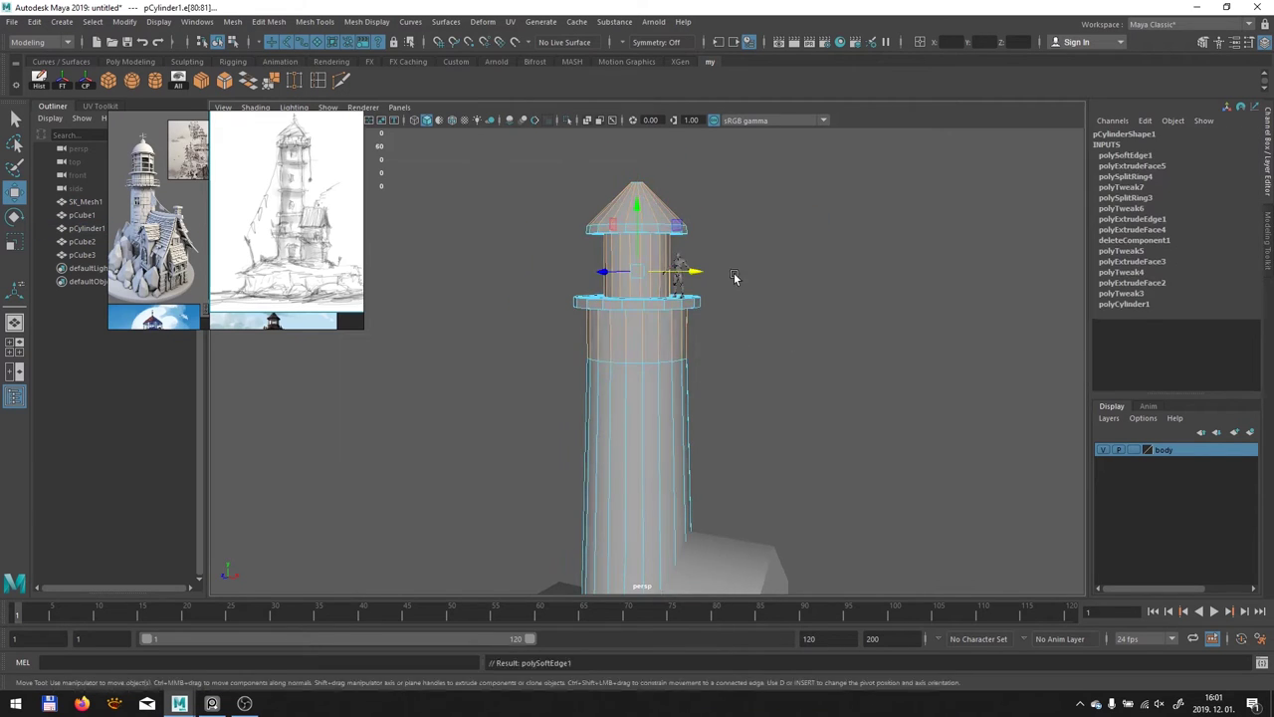
{"action": "left_click_drag", "start_coordinate": [708, 261], "coordinate": [605, 394], "text": "alt"}
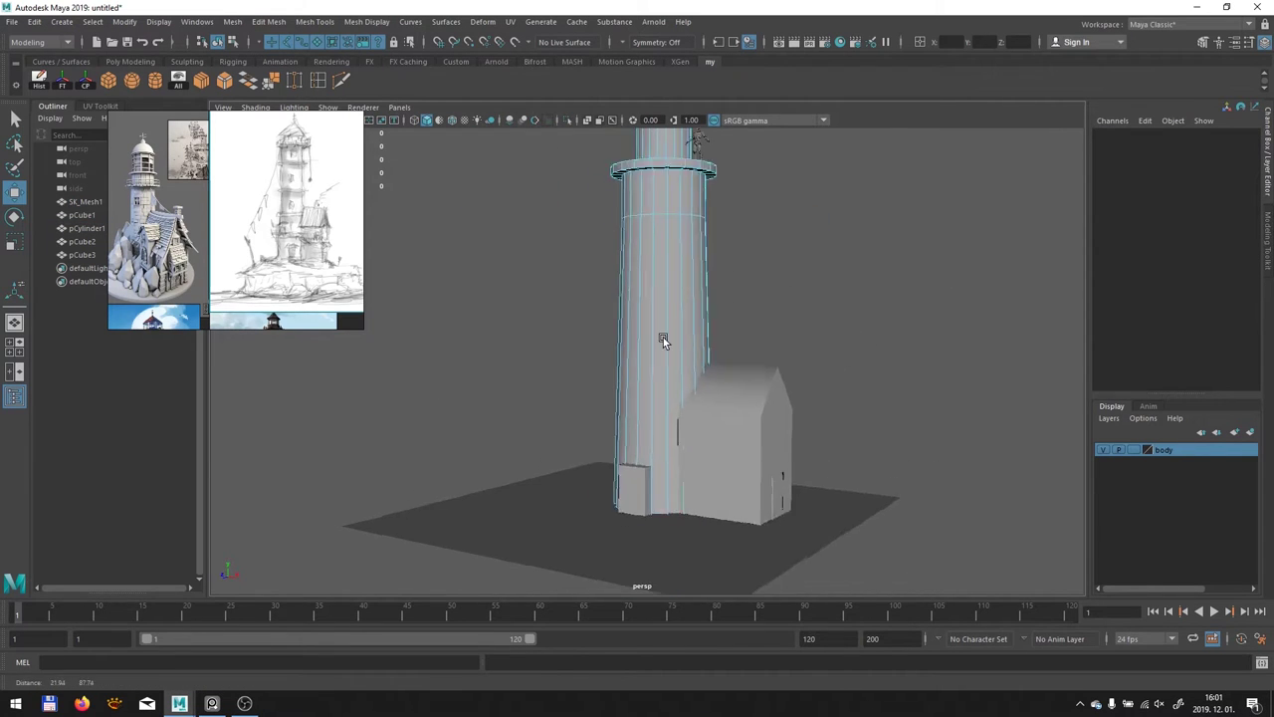
Save the scene as Lighthouse/1.mb
{"action": "key", "text": "q"}
{"action": "key", "text": "ctrl+s"}
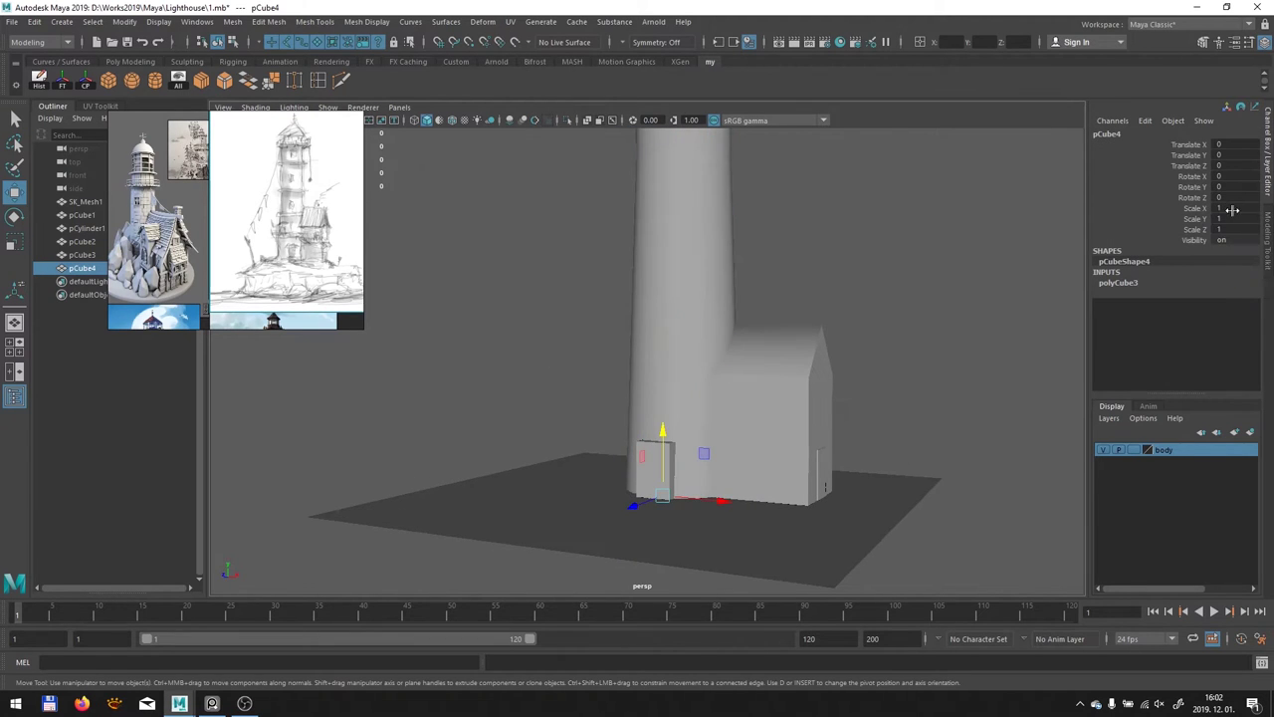
{"action": "left_click_drag", "start_coordinate": [1233, 210], "coordinate": [1233, 230]}
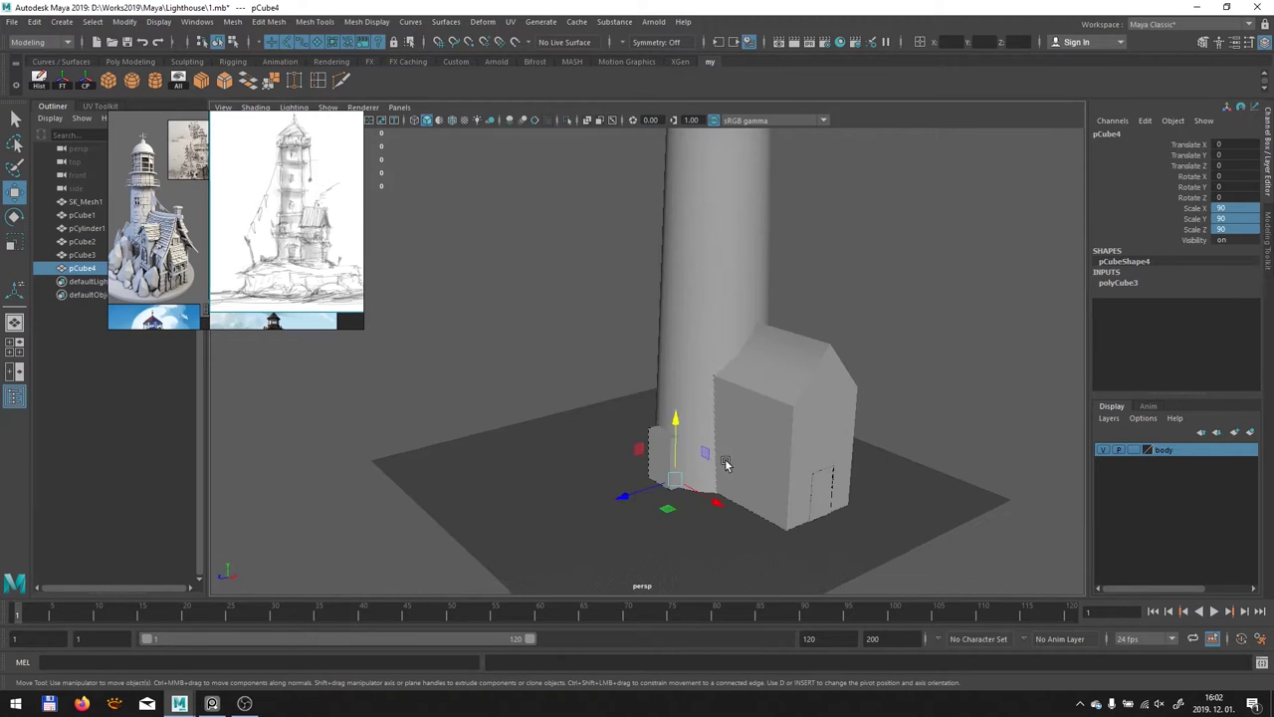
Scale a new cube uniformly to 60 and raise it onto the tower as a window
{"action": "type", "text": "60"}
{"action": "key", "text": "Return"}
{"action": "scroll", "coordinate": [816, 387], "scroll_direction": "down", "scroll_amount": 3}
{"action": "middle_click_drag", "start_coordinate": [817, 387], "coordinate": [811, 332]}
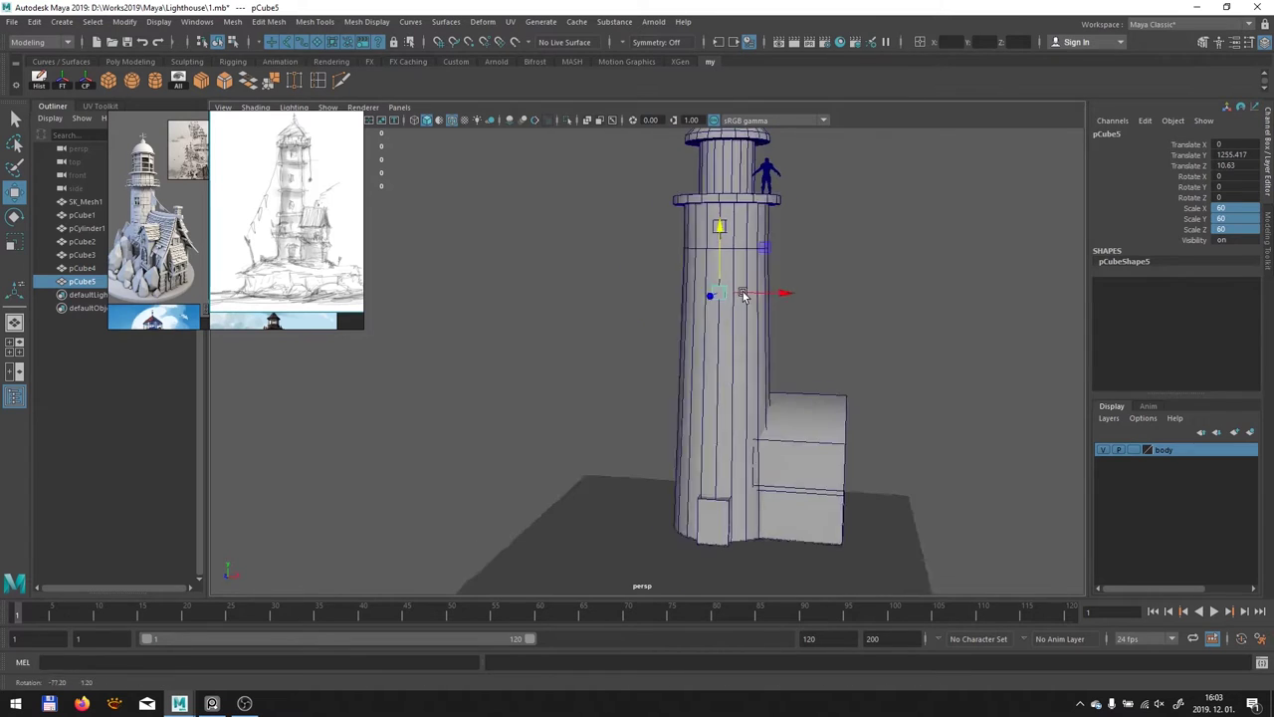
Select an edge ring around the tower, then extrude and bevel it into a protruding band
{"action": "scroll", "coordinate": [713, 304], "scroll_direction": "up", "scroll_amount": 3}
{"action": "left_click", "coordinate": [762, 206]}
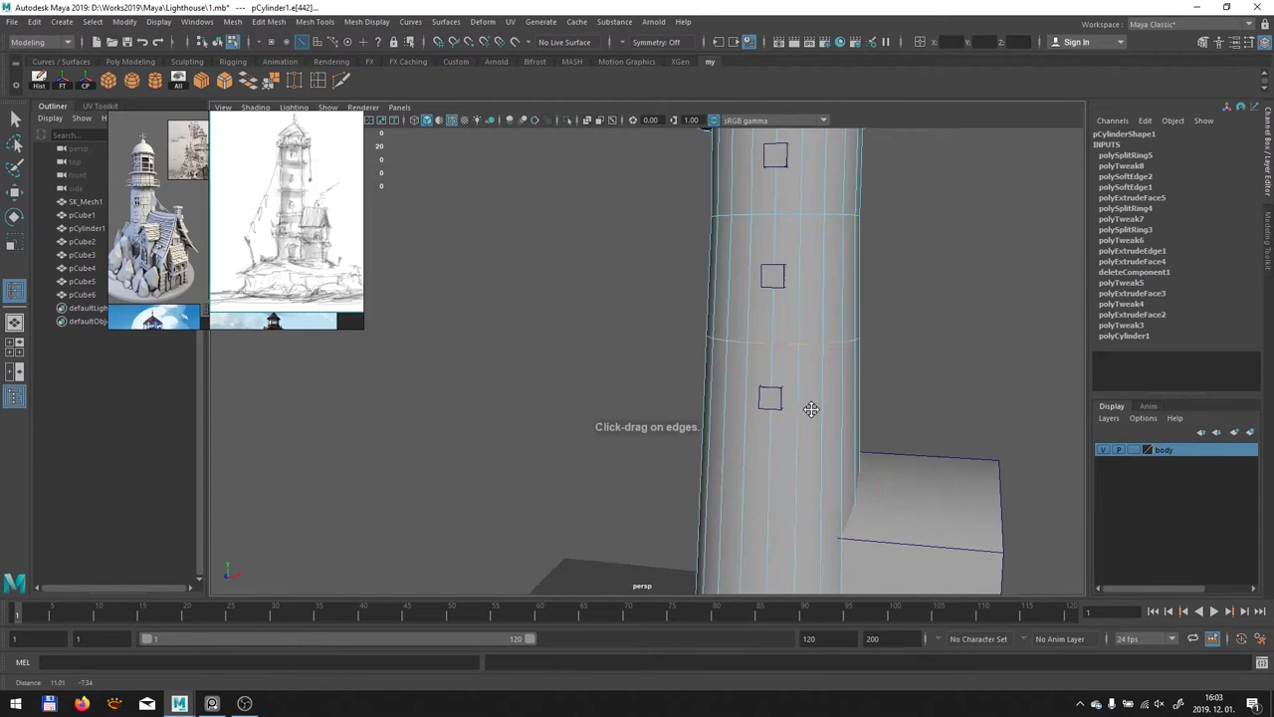
{"action": "scroll", "coordinate": [909, 206], "scroll_direction": "down", "scroll_amount": 2}
{"action": "double_click", "coordinate": [805, 287]}
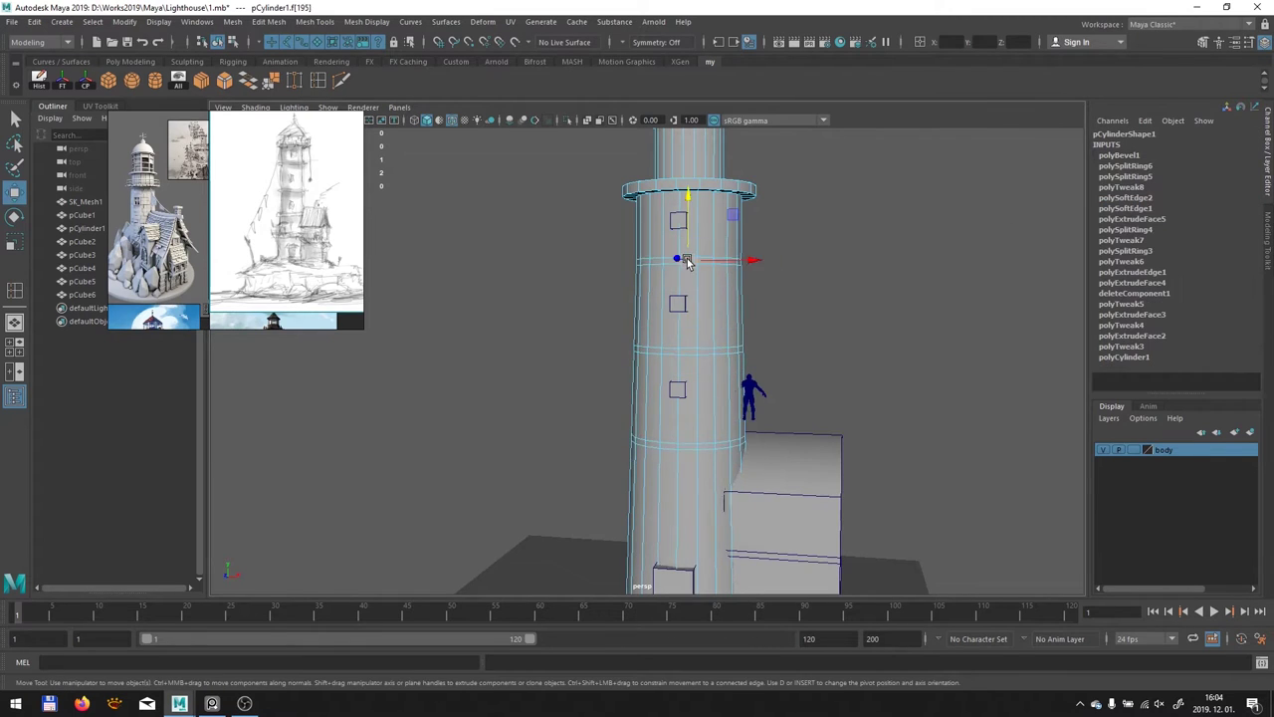
{"action": "scroll", "coordinate": [686, 261], "scroll_direction": "up", "scroll_amount": 2}
{"action": "key", "text": "ctrl+e"}
{"action": "scroll", "coordinate": [697, 299], "scroll_direction": "down", "scroll_amount": 4}
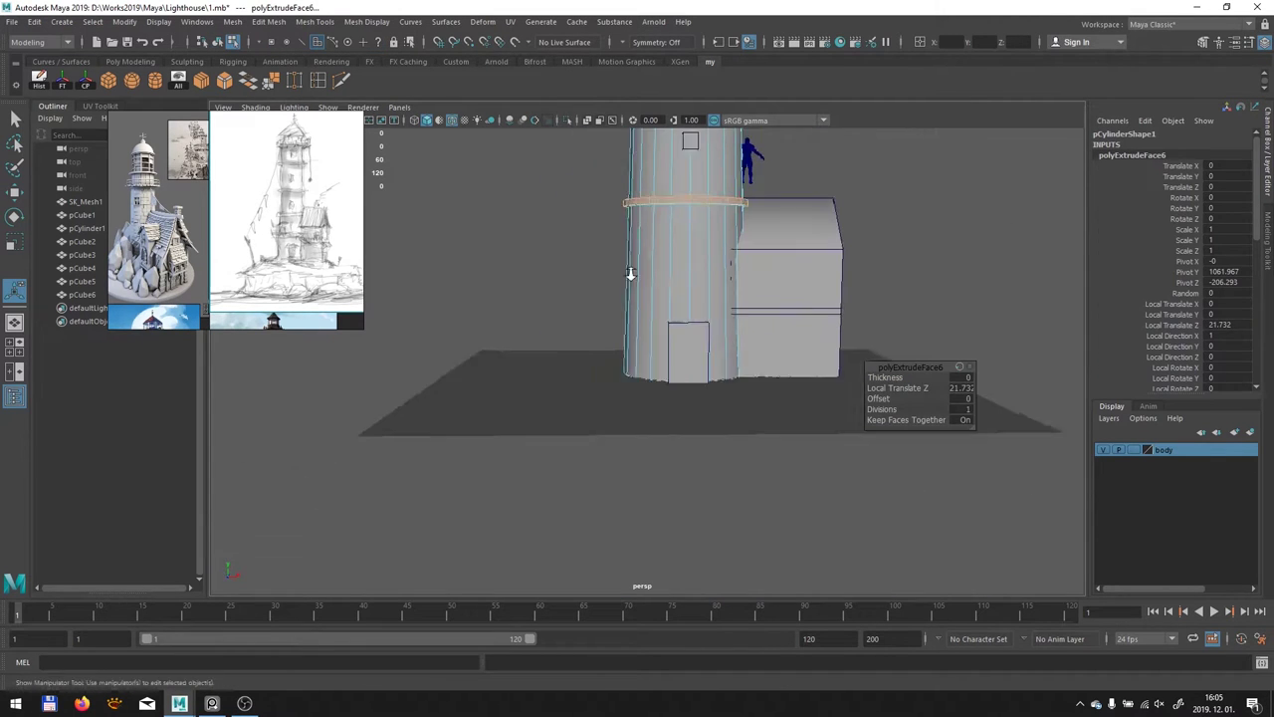
{"action": "scroll", "coordinate": [630, 274], "scroll_direction": "up", "scroll_amount": 1}
{"action": "right_click_drag", "start_coordinate": [630, 274], "coordinate": [648, 327], "text": "shift"}
{"action": "key", "text": "ctrl+b"}
{"action": "left_click", "coordinate": [1185, 184]}
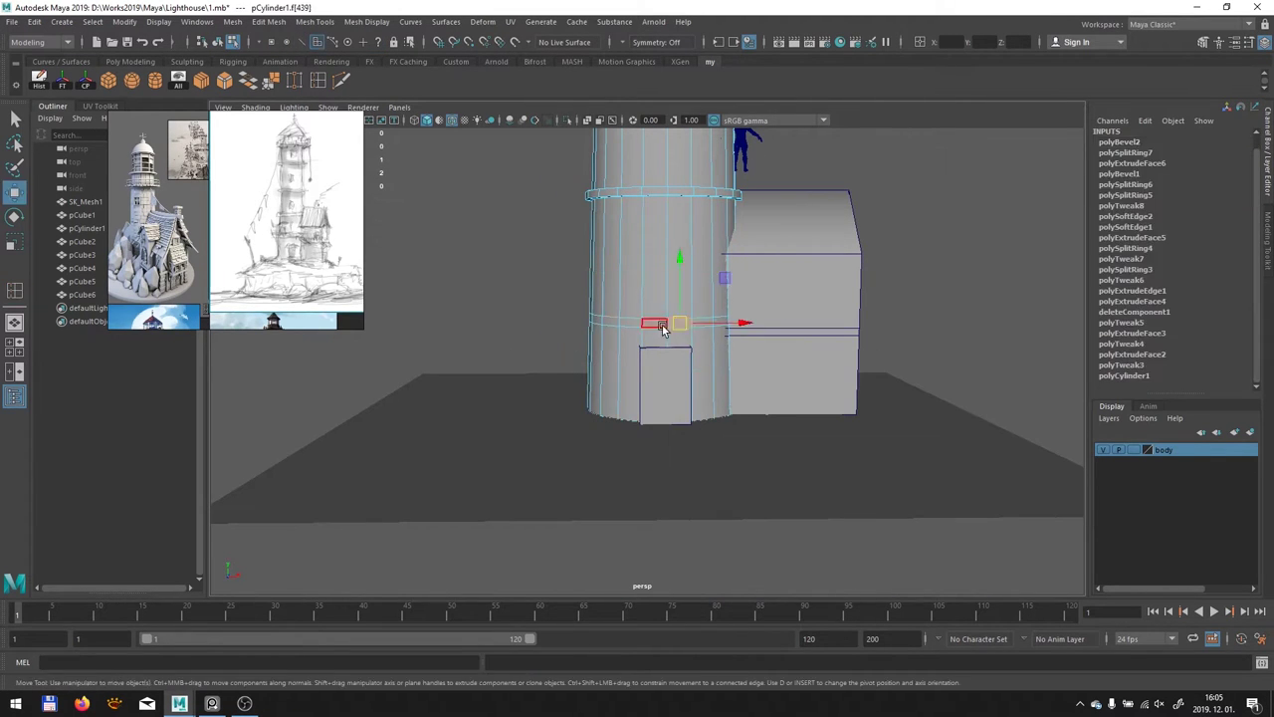
{"action": "mouse_move", "coordinate": [663, 329]}
{"action": "left_mouse_down", "text": "alt"}
{"action": "mouse_move", "coordinate": [551, 287]}
{"action": "mouse_move", "coordinate": [662, 334]}
{"action": "left_mouse_up", "text": "alt"}
Extrude the selected faces on the tower's lower band
{"action": "scroll", "coordinate": [551, 287], "scroll_direction": "down", "scroll_amount": 5}
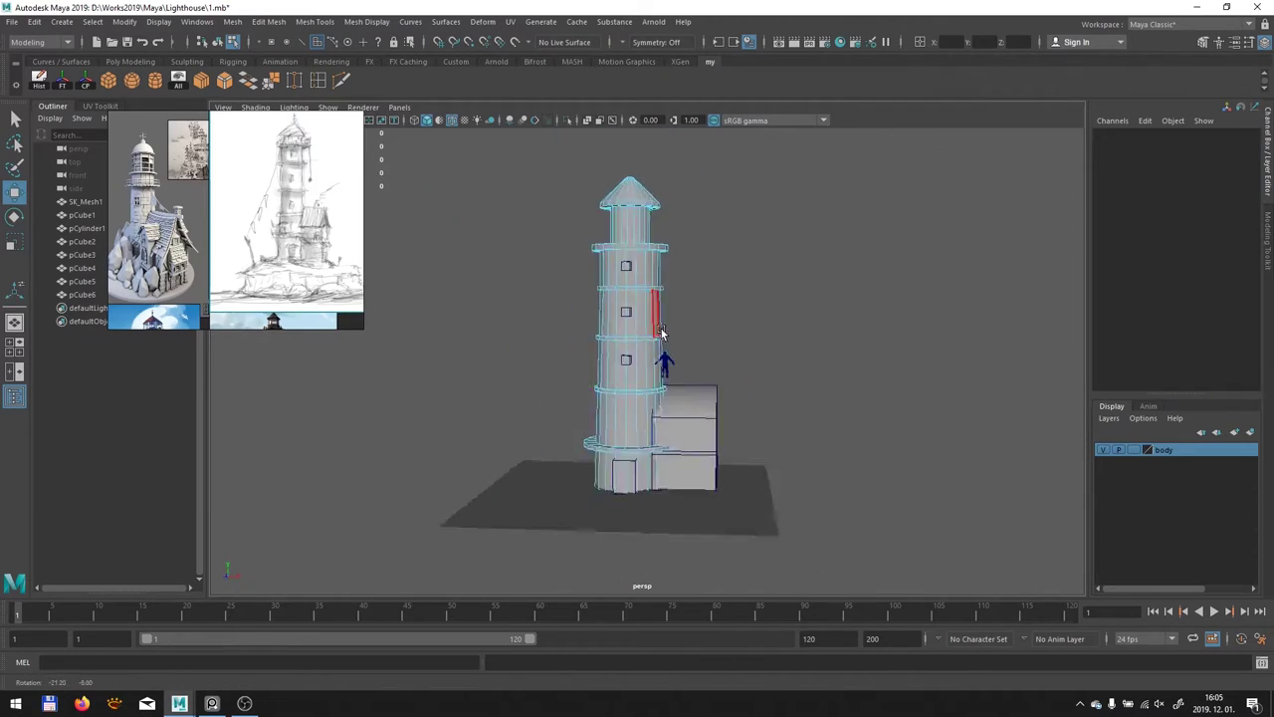
{"action": "left_click_drag", "start_coordinate": [657, 398], "coordinate": [852, 288], "text": "alt"}
{"action": "scroll", "coordinate": [799, 313], "scroll_direction": "up", "scroll_amount": 3}
{"action": "left_click", "coordinate": [799, 313]}
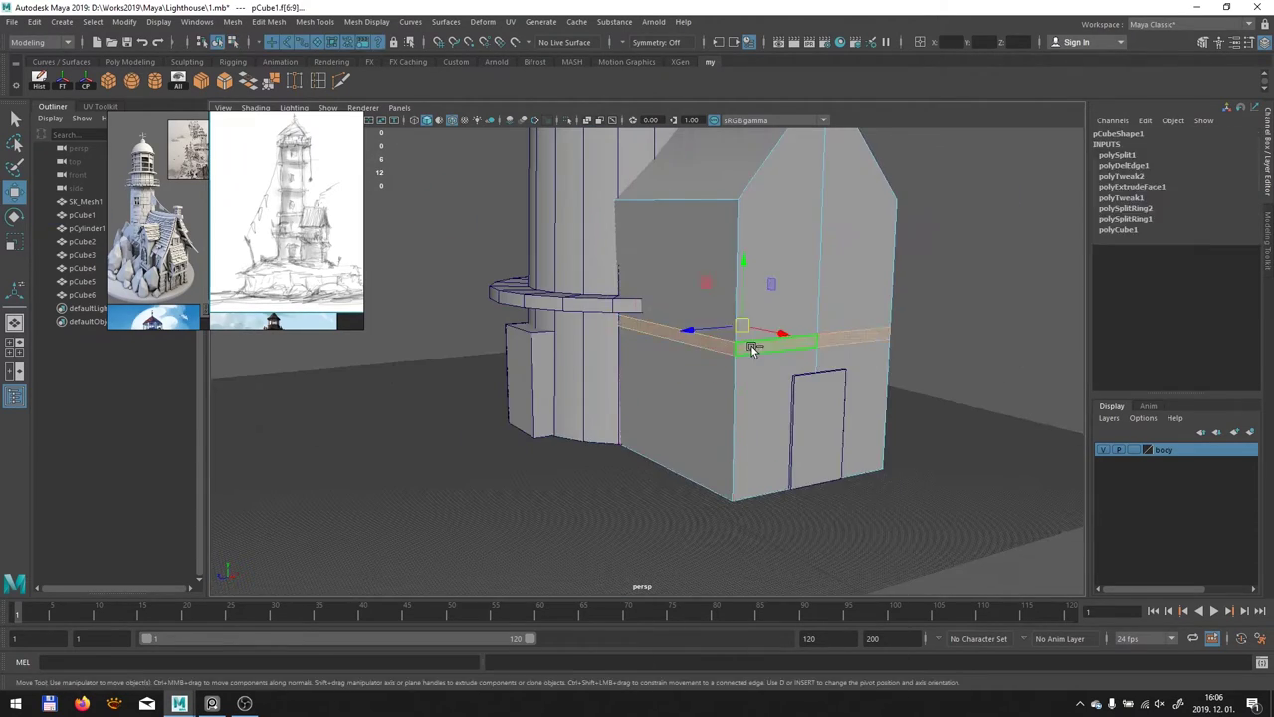
{"action": "key", "text": "ctrl+e"}
Place the reference figure on the house ledge and select the ring of ledge faces for scaling
{"action": "mouse_move", "coordinate": [751, 345]}
{"action": "left_mouse_down", "text": "alt"}
{"action": "mouse_move", "coordinate": [674, 389]}
{"action": "mouse_move", "coordinate": [552, 350]}
{"action": "mouse_move", "coordinate": [597, 378]}
{"action": "left_mouse_up", "text": "alt"}
{"action": "left_click", "coordinate": [558, 197]}
{"action": "left_click", "coordinate": [726, 441]}
{"action": "left_click_drag", "start_coordinate": [726, 441], "coordinate": [617, 399], "text": "alt"}
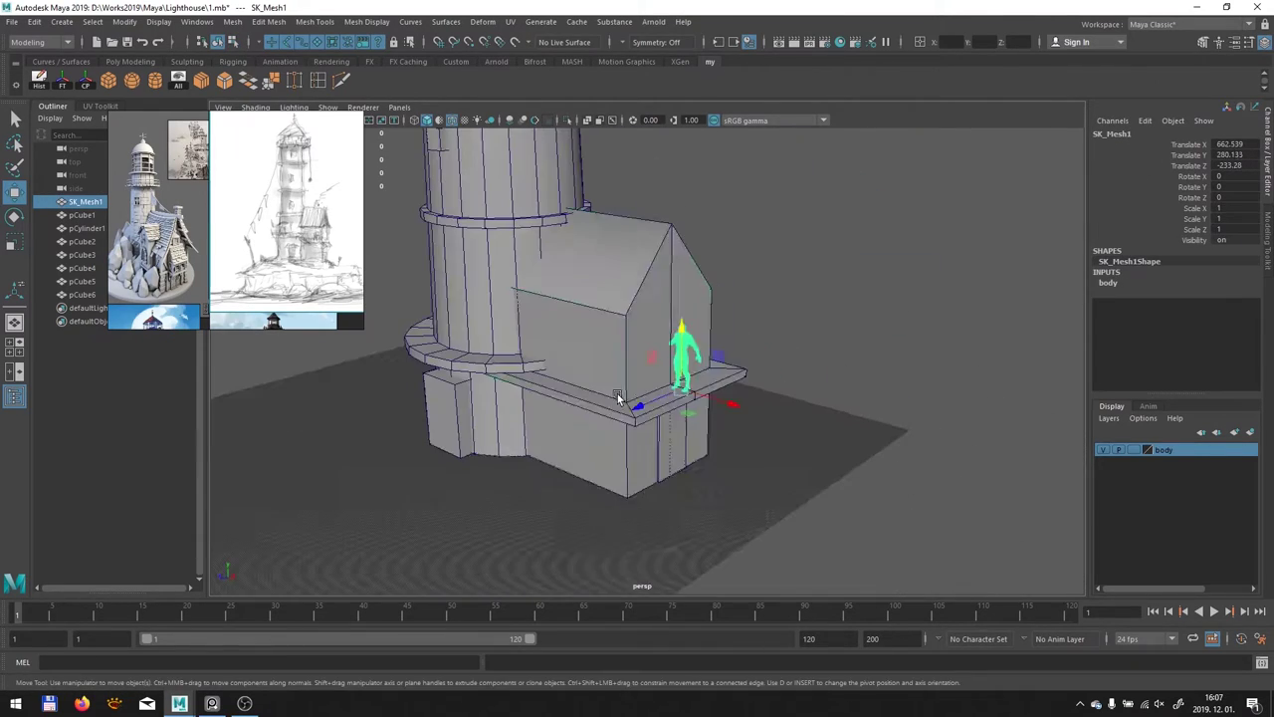
{"action": "double_click", "coordinate": [617, 398]}
{"action": "key", "text": "r"}
Select the whole ring of faces around the tower base for scaling
{"action": "mouse_move", "coordinate": [612, 306]}
{"action": "left_mouse_down", "text": "alt"}
{"action": "mouse_move", "coordinate": [568, 338]}
{"action": "mouse_move", "coordinate": [674, 348]}
{"action": "left_mouse_up", "text": "alt"}
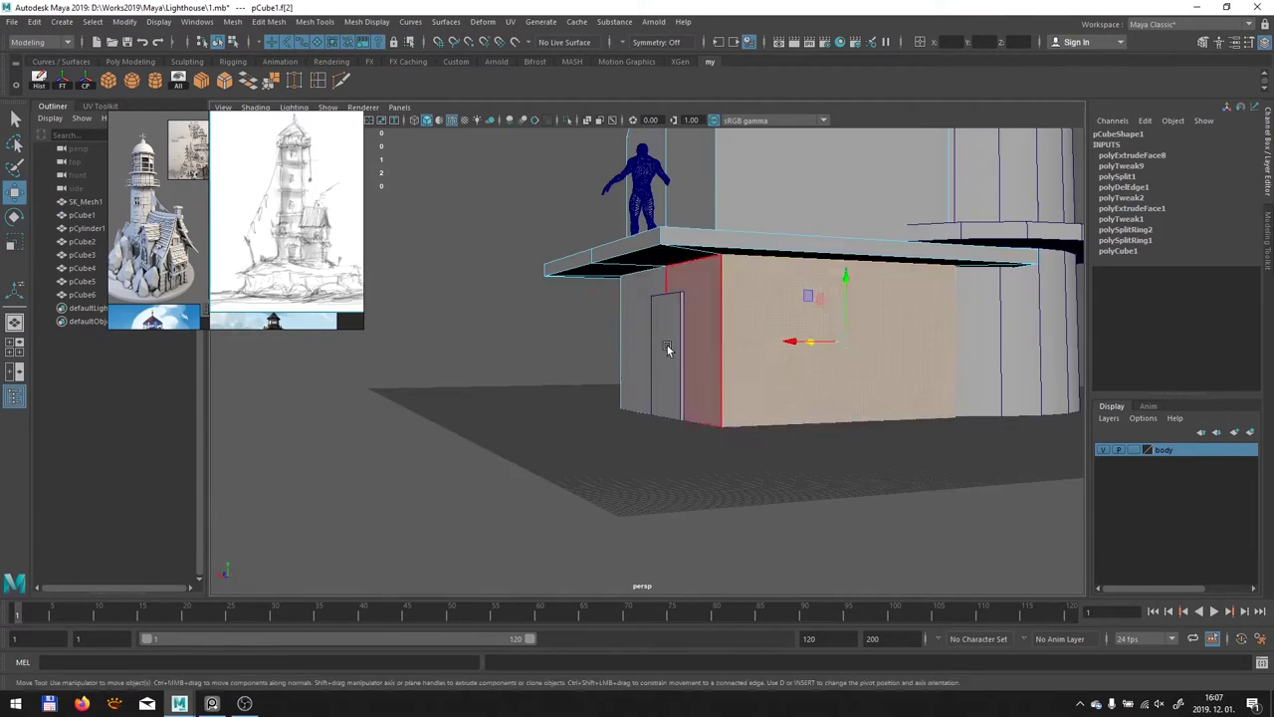
{"action": "right_click_drag", "start_coordinate": [658, 299], "coordinate": [697, 308]}
{"action": "mouse_move", "coordinate": [697, 309]}
{"action": "left_mouse_down", "text": "alt"}
{"action": "mouse_move", "coordinate": [645, 376]}
{"action": "mouse_move", "coordinate": [825, 364]}
{"action": "mouse_move", "coordinate": [763, 325]}
{"action": "mouse_move", "coordinate": [612, 309]}
{"action": "mouse_move", "coordinate": [824, 375]}
{"action": "mouse_move", "coordinate": [694, 362]}
{"action": "mouse_move", "coordinate": [734, 352]}
{"action": "mouse_move", "coordinate": [513, 339]}
{"action": "left_mouse_up", "text": "alt"}
{"action": "left_click", "coordinate": [679, 303]}
{"action": "key", "text": "r"}
{"action": "double_click", "coordinate": [679, 304], "text": "shift"}
{"action": "right_click_drag", "start_coordinate": [513, 339], "coordinate": [514, 369]}
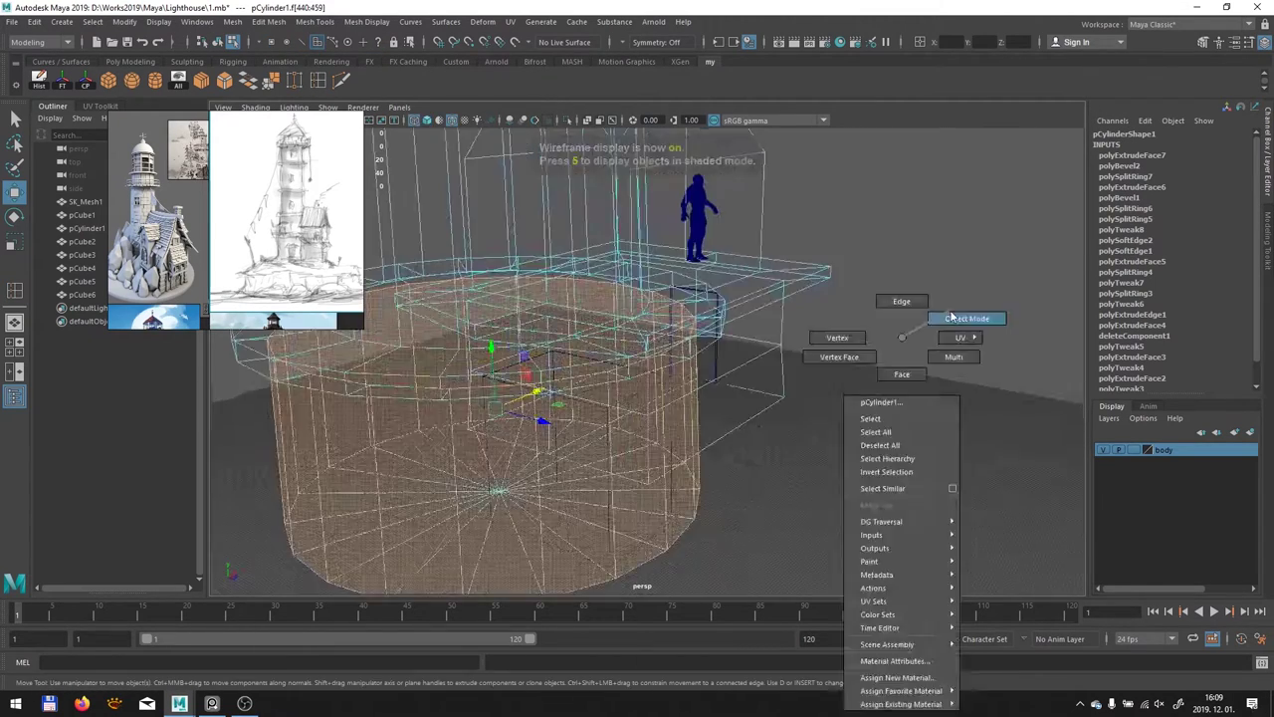
{"action": "mouse_move", "coordinate": [897, 332]}
{"action": "right_mouse_down"}
{"action": "mouse_move", "coordinate": [962, 322]}
{"action": "mouse_move", "coordinate": [697, 378]}
{"action": "right_mouse_up"}
{"action": "left_click_drag", "start_coordinate": [697, 378], "coordinate": [642, 389], "text": "alt"}
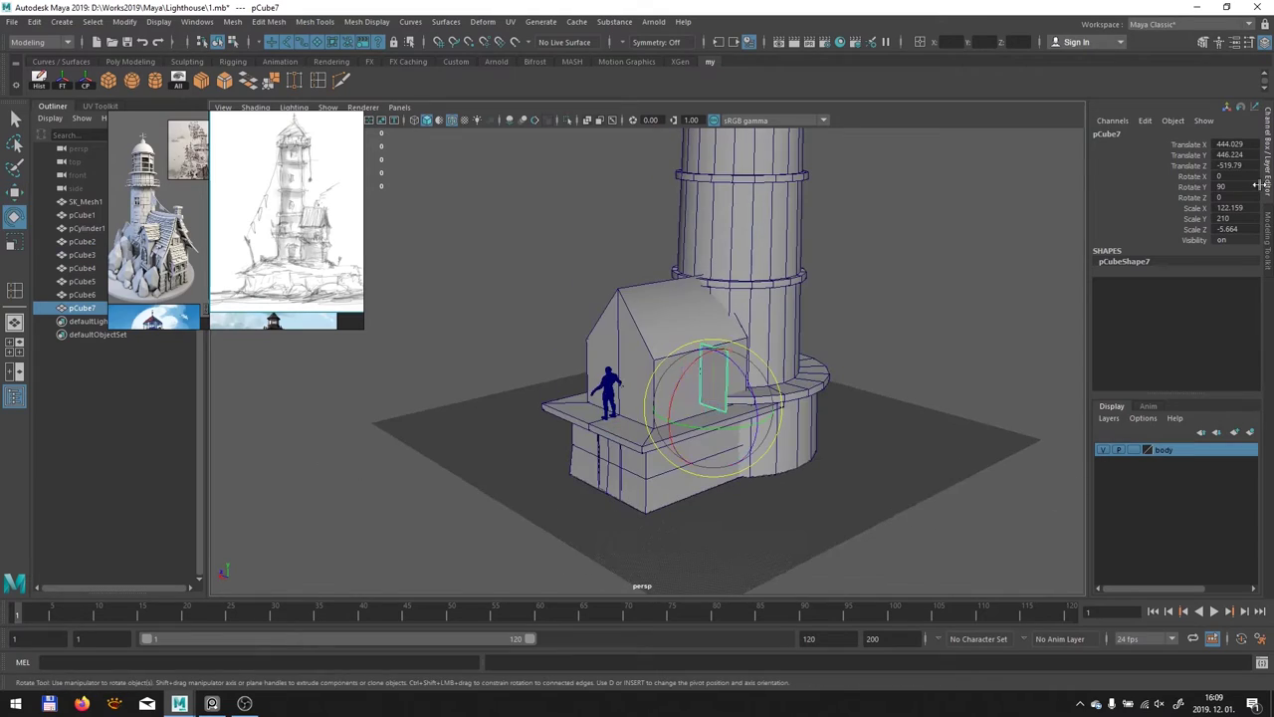
{"action": "left_click_drag", "start_coordinate": [738, 412], "coordinate": [690, 406], "text": "alt"}
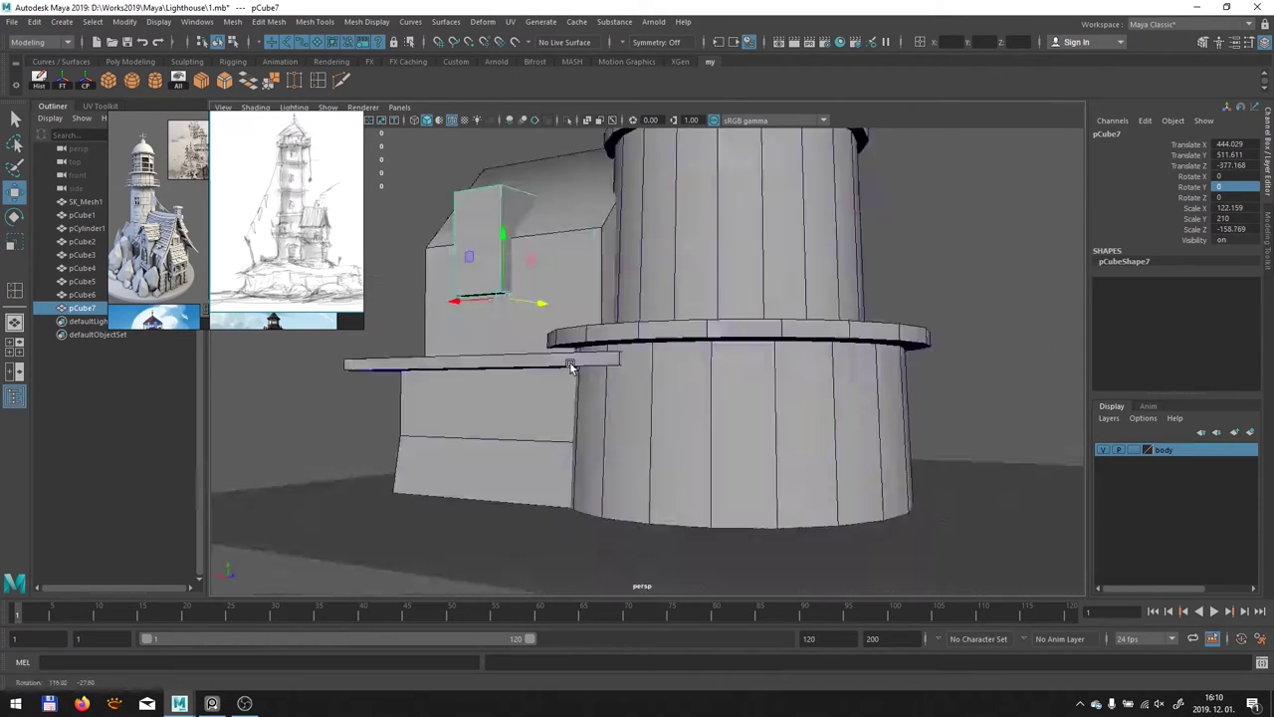
{"action": "key", "text": "w"}
{"action": "left_click_drag", "start_coordinate": [697, 299], "coordinate": [728, 241], "text": "alt"}
{"action": "right_click", "coordinate": [746, 329]}
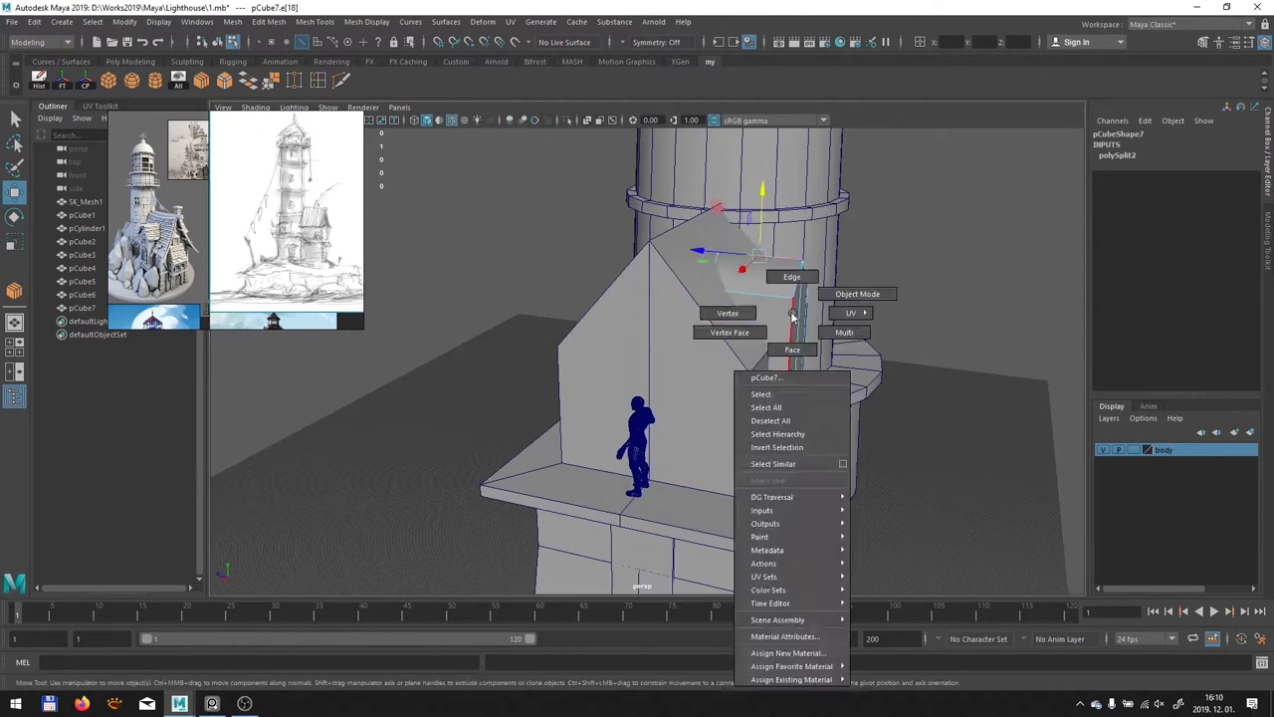
{"action": "mouse_move", "coordinate": [745, 329]}
{"action": "left_mouse_down", "text": "alt"}
{"action": "mouse_move", "coordinate": [528, 328]}
{"action": "mouse_move", "coordinate": [775, 334]}
{"action": "mouse_move", "coordinate": [825, 293]}
{"action": "left_mouse_up", "text": "alt"}
{"action": "right_click", "coordinate": [775, 334]}
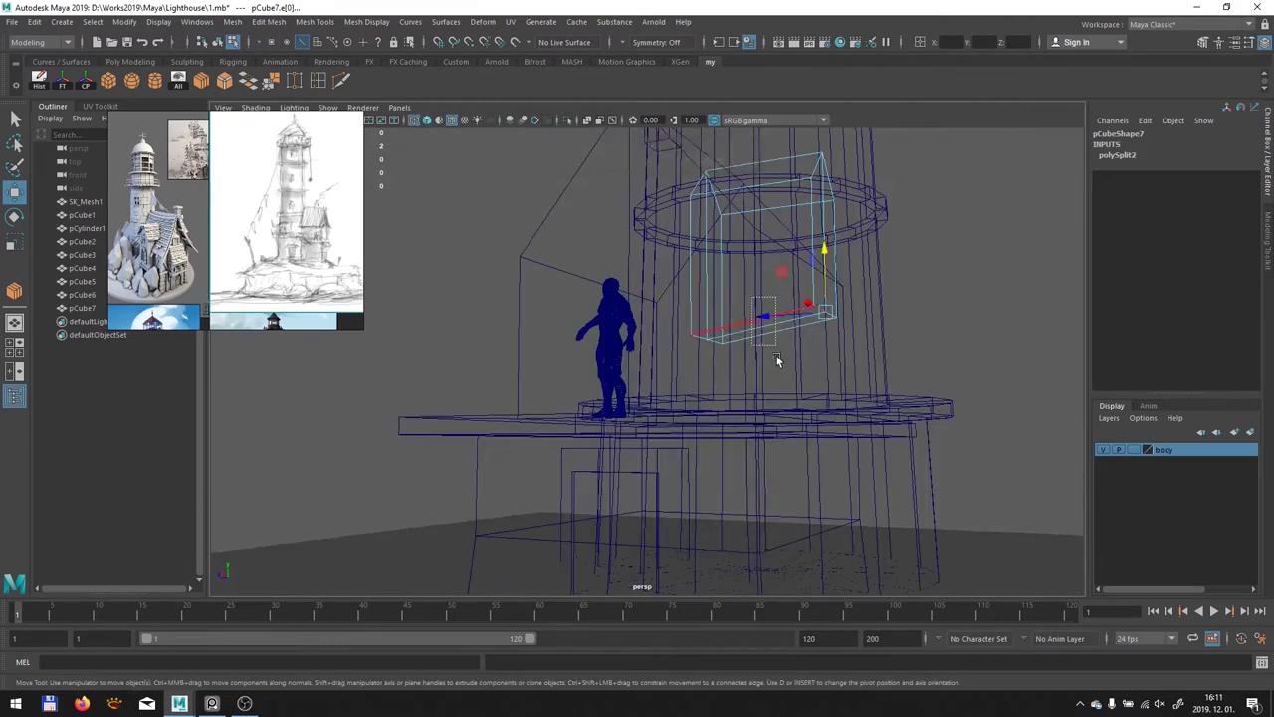
{"action": "left_click_drag", "start_coordinate": [774, 361], "coordinate": [774, 324], "text": "alt"}
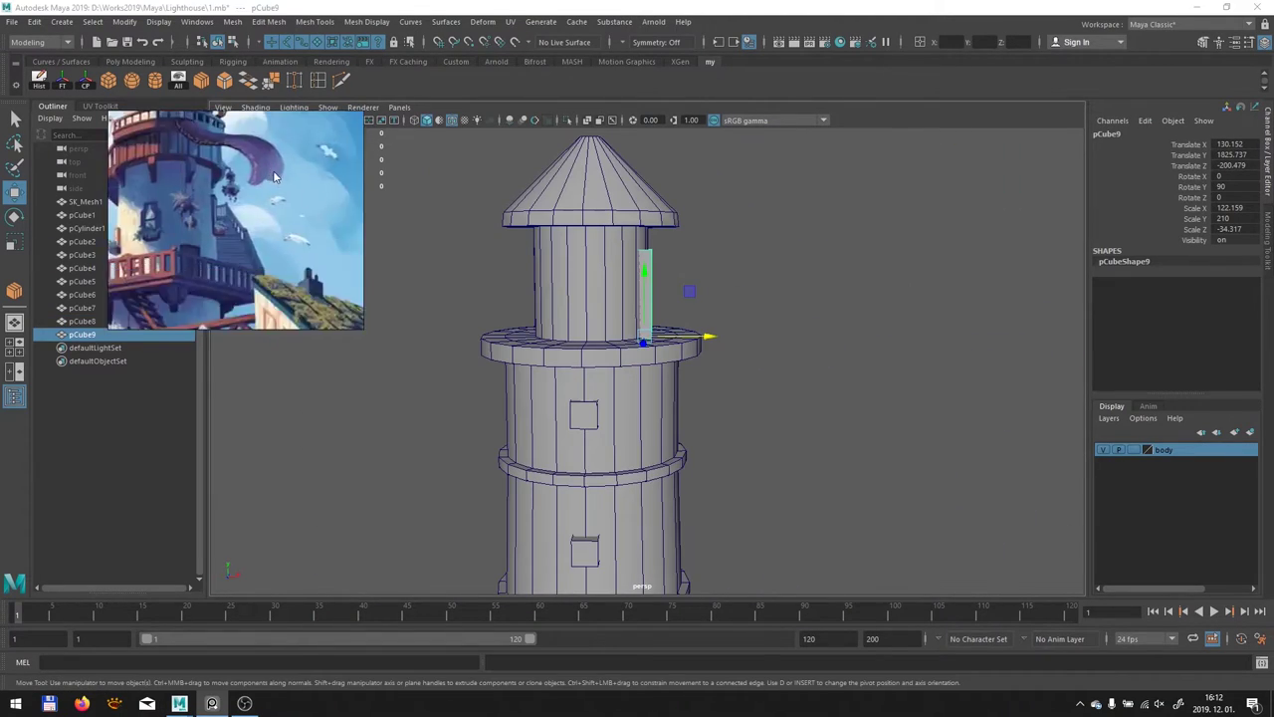
{"action": "double_click", "coordinate": [627, 248]}
{"action": "key", "text": "r"}
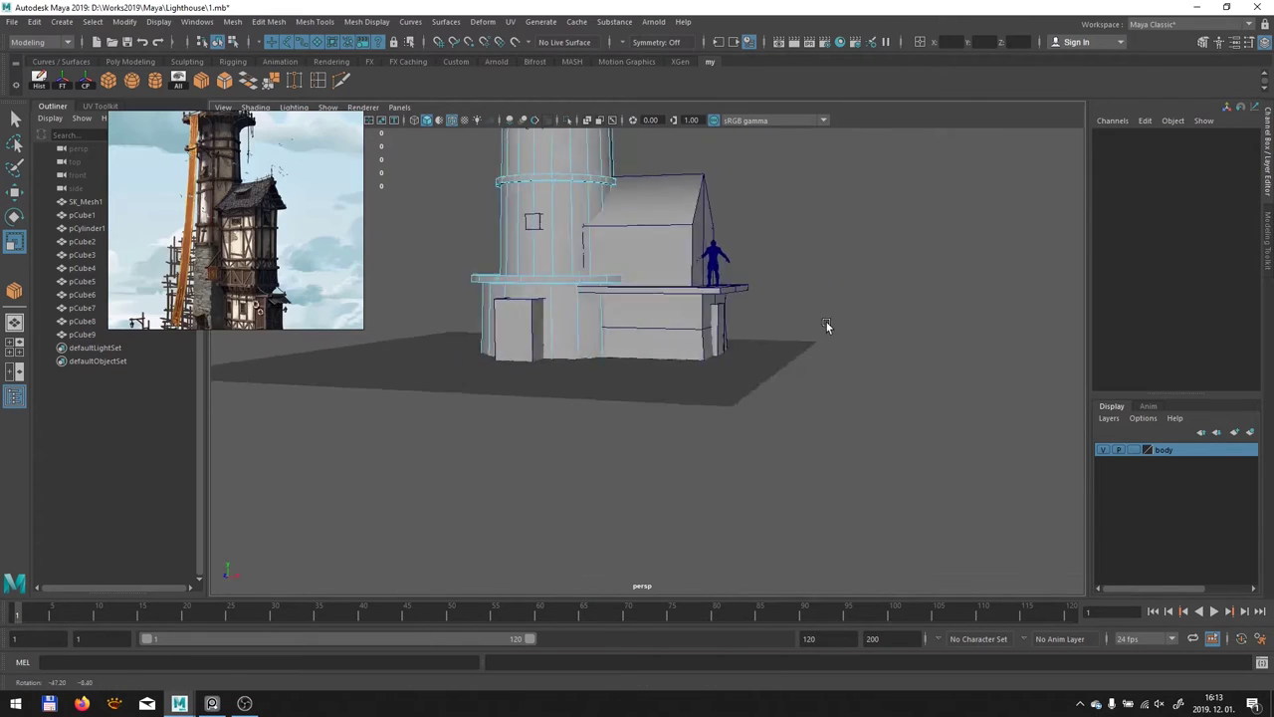
{"action": "left_click_drag", "start_coordinate": [807, 410], "coordinate": [526, 347], "text": "alt"}
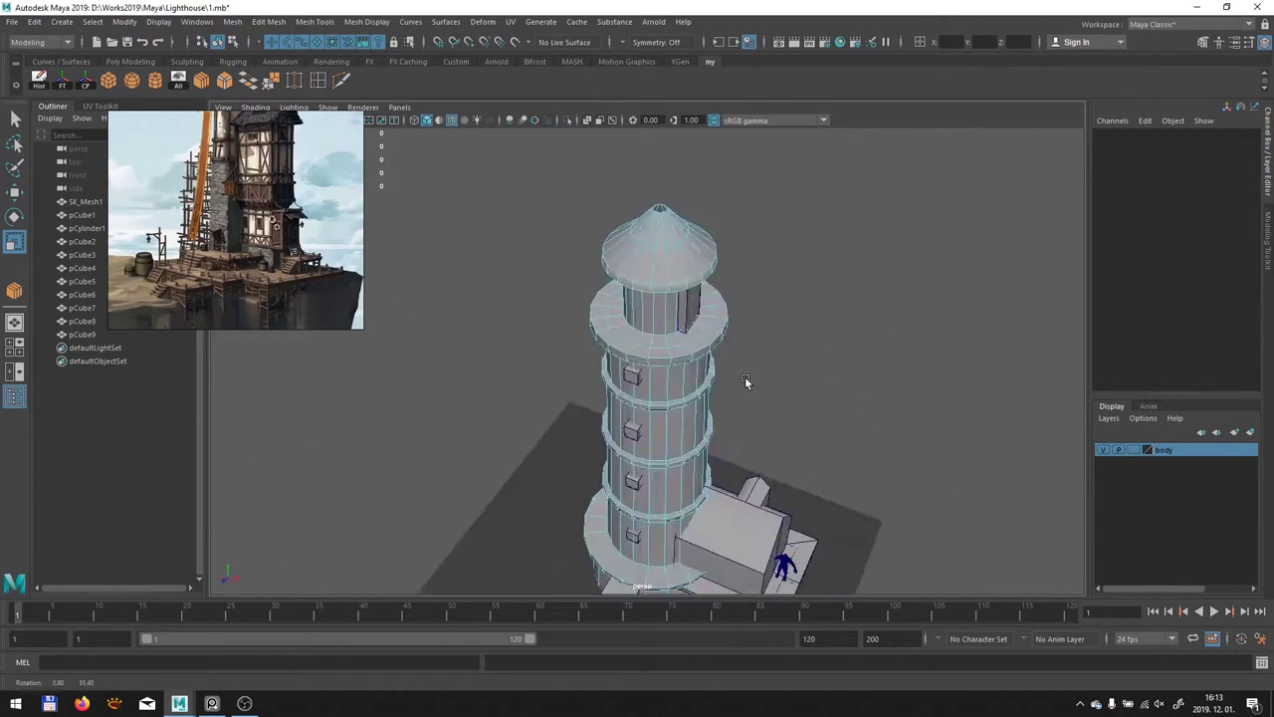
{"action": "mouse_move", "coordinate": [745, 376]}
{"action": "left_mouse_down", "text": "alt"}
{"action": "mouse_move", "coordinate": [659, 311]}
{"action": "mouse_move", "coordinate": [457, 331]}
{"action": "mouse_move", "coordinate": [606, 313]}
{"action": "left_mouse_up", "text": "alt"}
{"action": "right_click_drag", "start_coordinate": [605, 313], "coordinate": [730, 352], "text": "alt"}
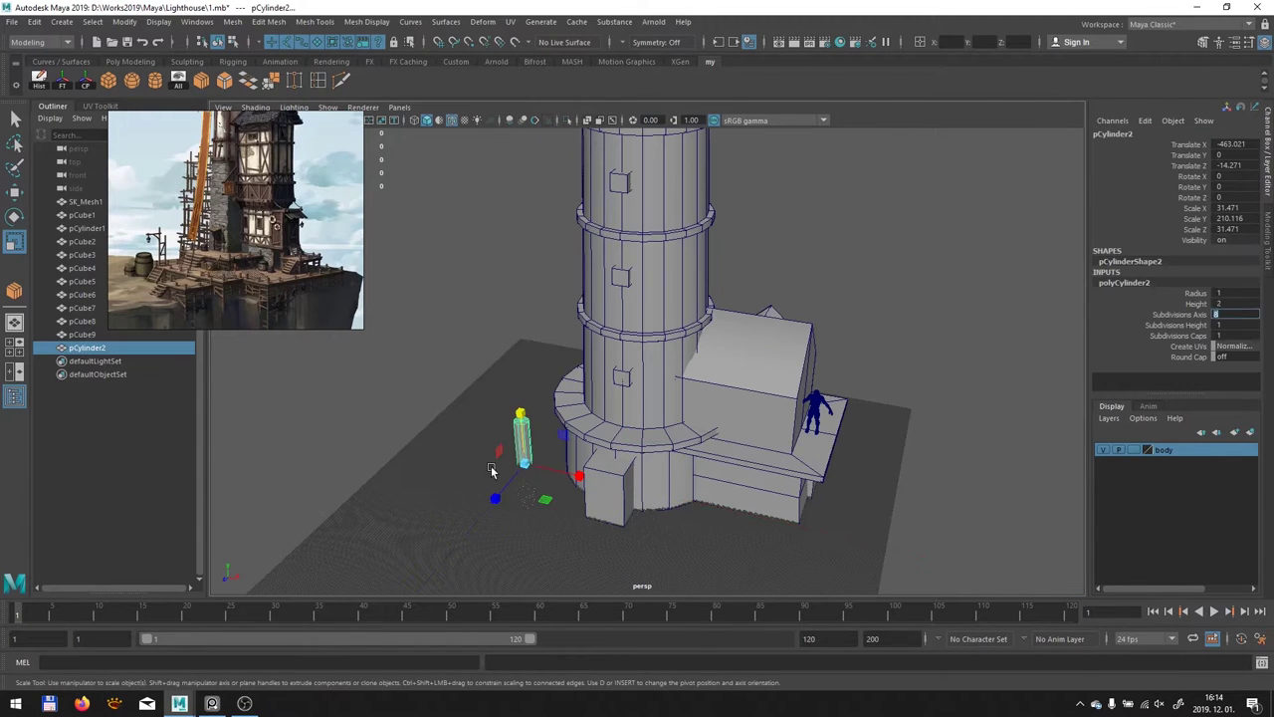
Place the thin cylinder against the tower wall and tilt it along object axes to follow the taper
{"action": "key", "text": "w"}
{"action": "left_click_drag", "start_coordinate": [491, 471], "coordinate": [597, 398], "text": "alt"}
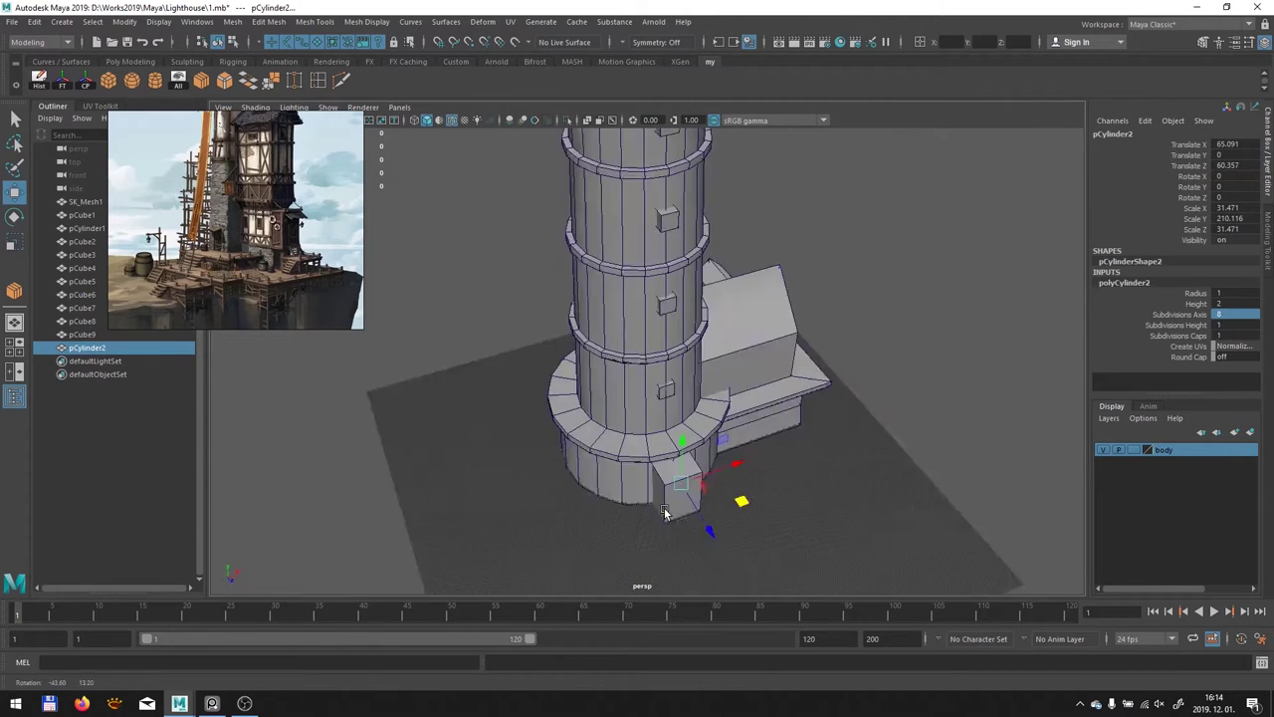
{"action": "left_click_drag", "start_coordinate": [660, 371], "coordinate": [627, 236]}
{"action": "key", "text": "F9"}
{"action": "mouse_move", "coordinate": [652, 314]}
{"action": "left_mouse_down", "text": "alt"}
{"action": "mouse_move", "coordinate": [640, 157]}
{"action": "mouse_move", "coordinate": [670, 345]}
{"action": "mouse_move", "coordinate": [697, 359]}
{"action": "left_mouse_up", "text": "alt"}
{"action": "key", "text": "e"}
{"action": "double_click", "coordinate": [14, 216]}
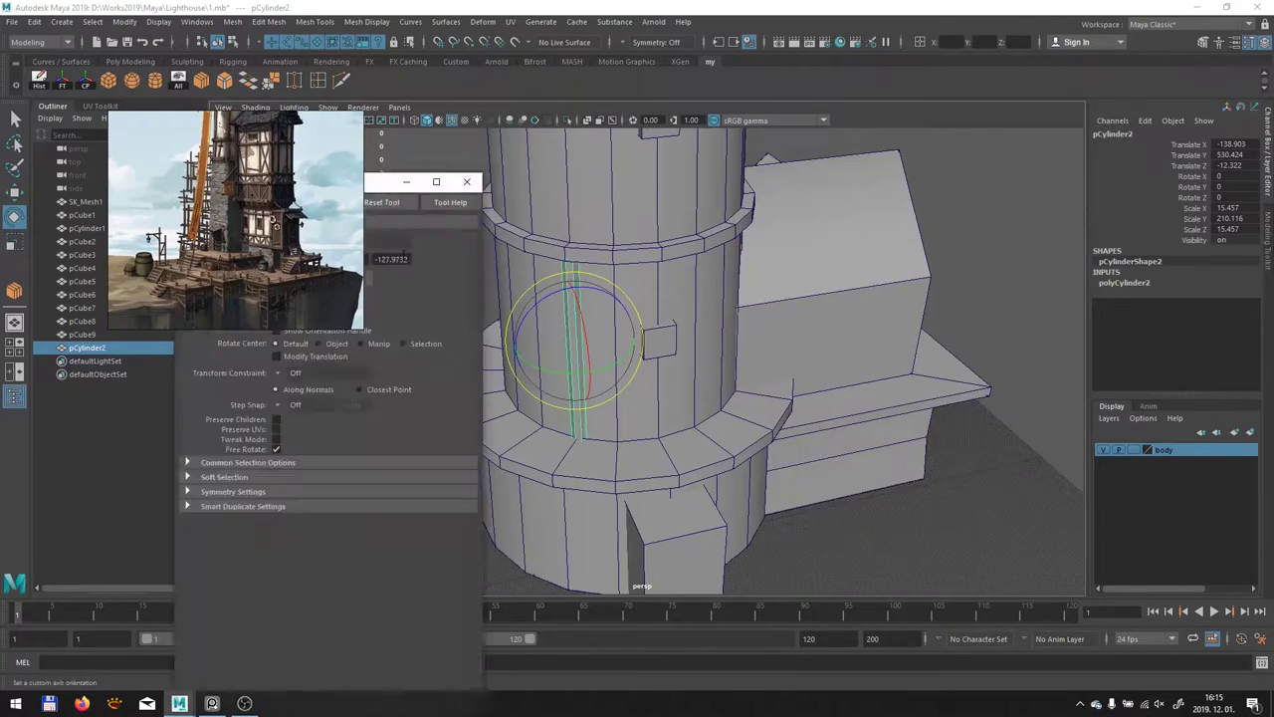
{"action": "left_click_drag", "start_coordinate": [428, 167], "coordinate": [877, 116]}
{"action": "left_click", "coordinate": [908, 213]}
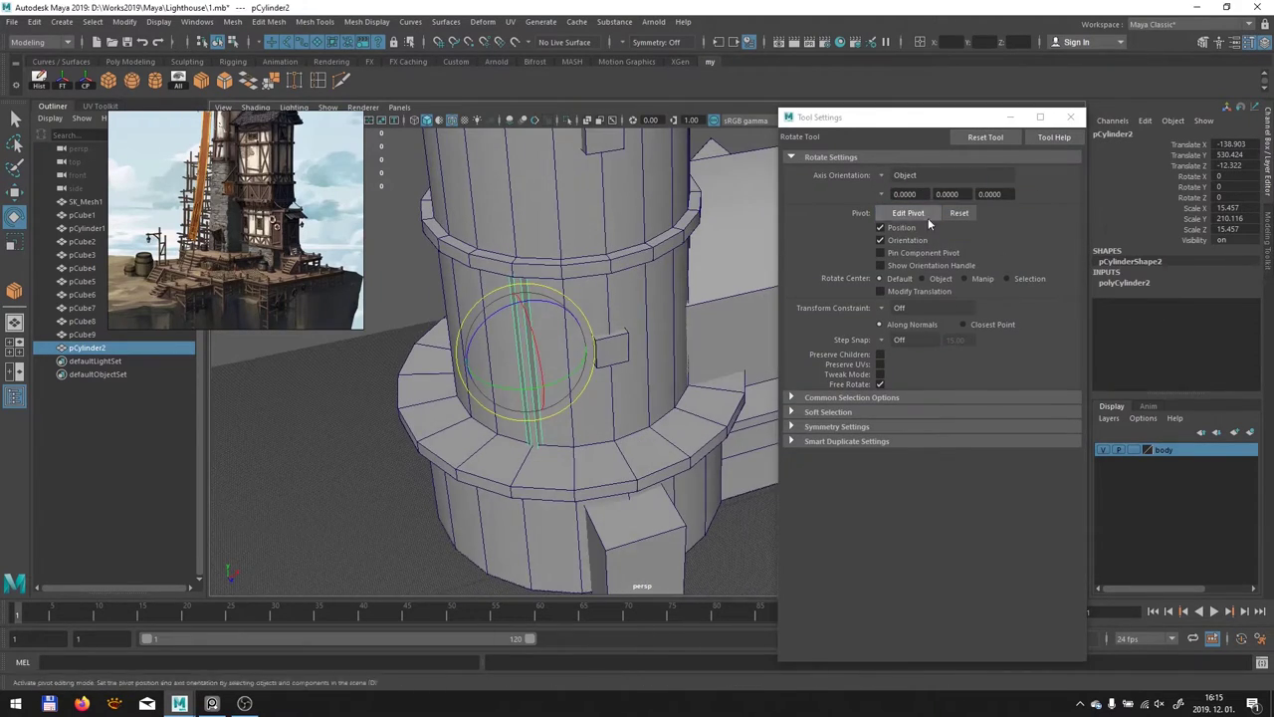
{"action": "mouse_move", "coordinate": [526, 358]}
{"action": "left_mouse_down", "text": "alt"}
{"action": "mouse_move", "coordinate": [597, 329]}
{"action": "mouse_move", "coordinate": [518, 328]}
{"action": "mouse_move", "coordinate": [637, 313]}
{"action": "left_mouse_up", "text": "alt"}
Copy the strip around the tower with Duplicate Special, Rotate Y -90 and 3 copies
{"action": "key", "text": "space"}
{"action": "key", "text": "space"}
{"action": "scroll", "coordinate": [749, 381], "scroll_direction": "down", "scroll_amount": 2}
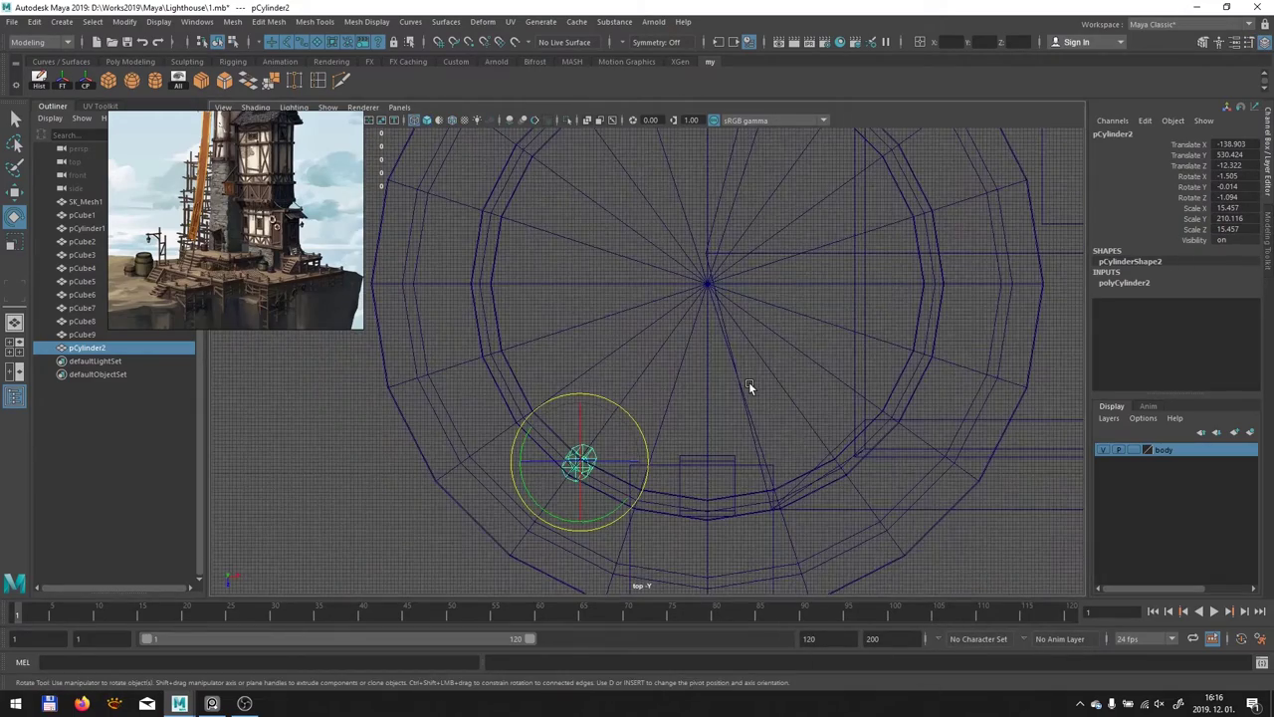
{"action": "scroll", "coordinate": [749, 381], "scroll_direction": "down", "scroll_amount": 3}
{"action": "scroll", "coordinate": [749, 405], "scroll_direction": "up", "scroll_amount": 5}
{"action": "scroll", "coordinate": [761, 350], "scroll_direction": "down", "scroll_amount": 5}
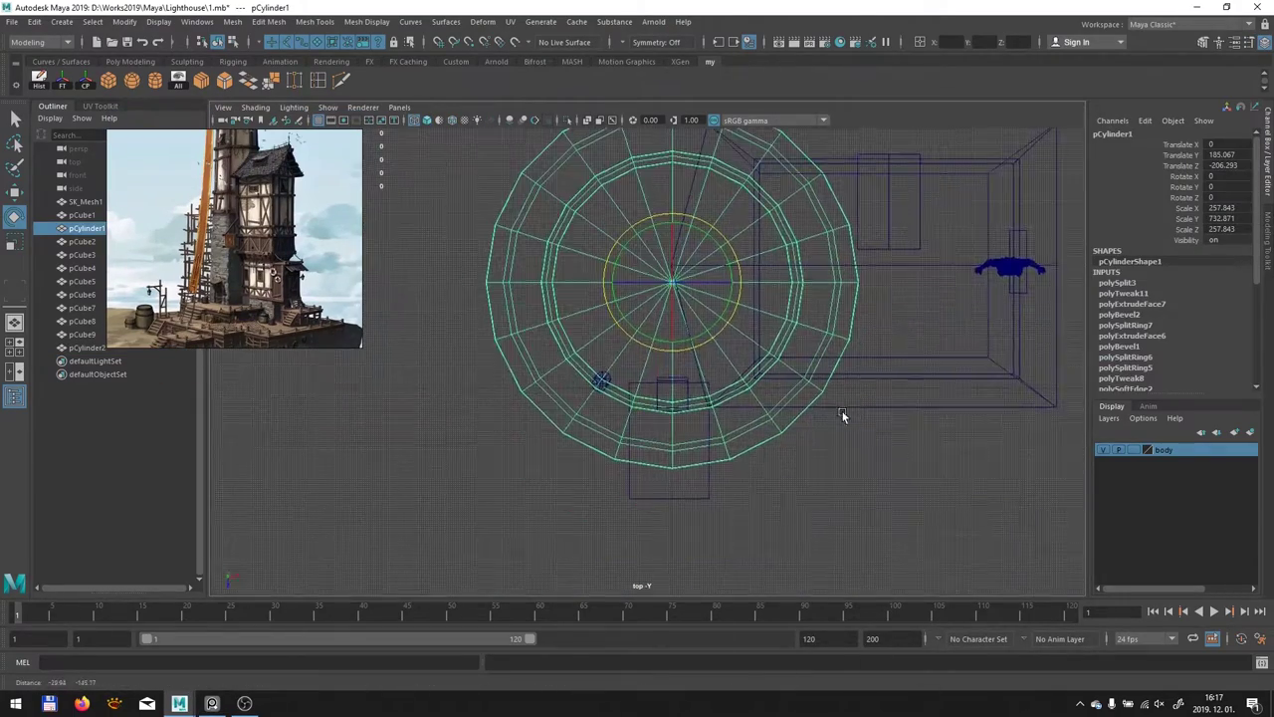
{"action": "scroll", "coordinate": [842, 411], "scroll_direction": "up", "scroll_amount": 2}
{"action": "key", "text": "space"}
{"action": "key", "text": "space"}
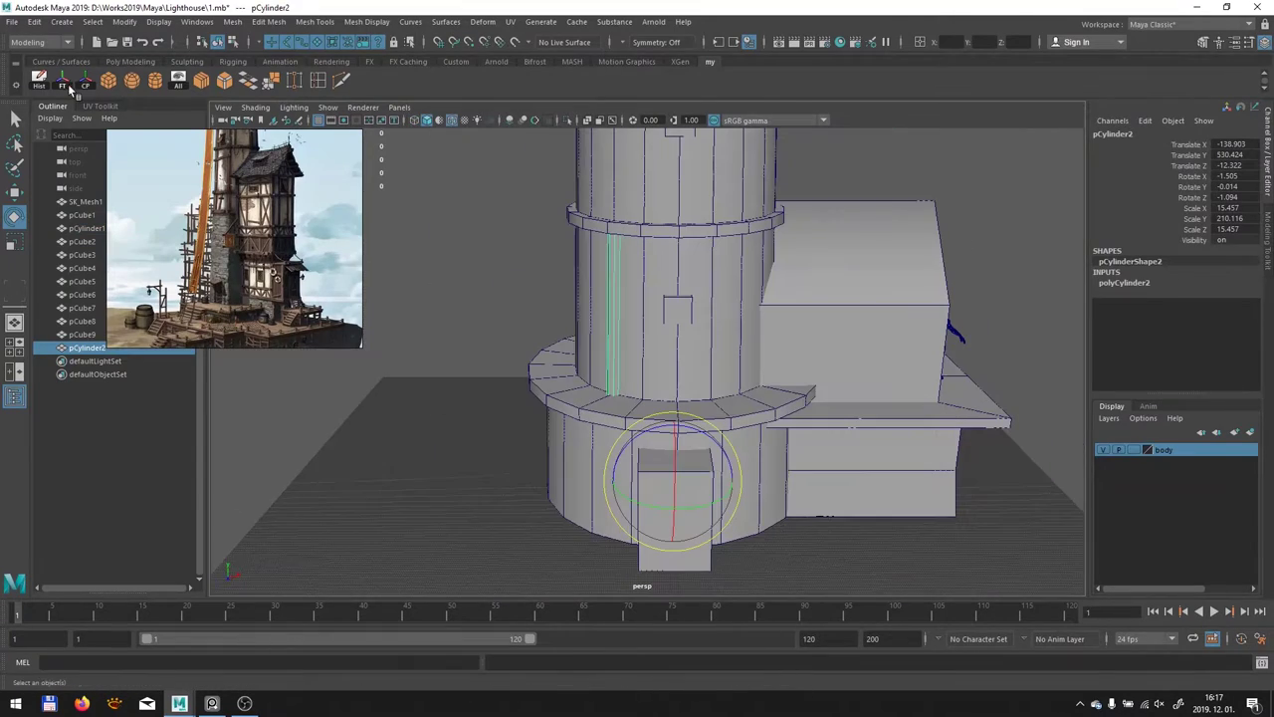
{"action": "type", "text": "-90"}
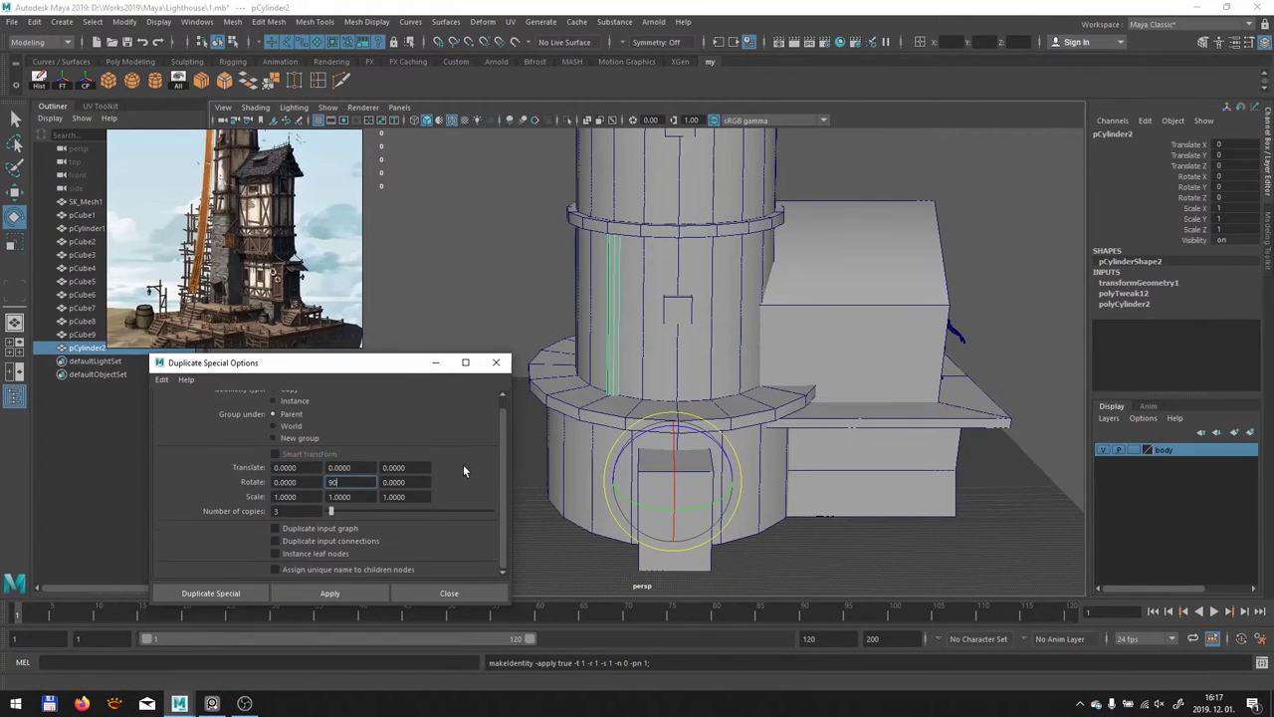
{"action": "key", "text": "ctrl+shift+d"}
Duplicate a strip and slide the copy along the tower wall
{"action": "mouse_move", "coordinate": [972, 344]}
{"action": "left_mouse_down", "text": "alt"}
{"action": "mouse_move", "coordinate": [816, 334]}
{"action": "mouse_move", "coordinate": [871, 272]}
{"action": "left_mouse_up", "text": "alt"}
{"action": "left_click", "coordinate": [743, 419]}
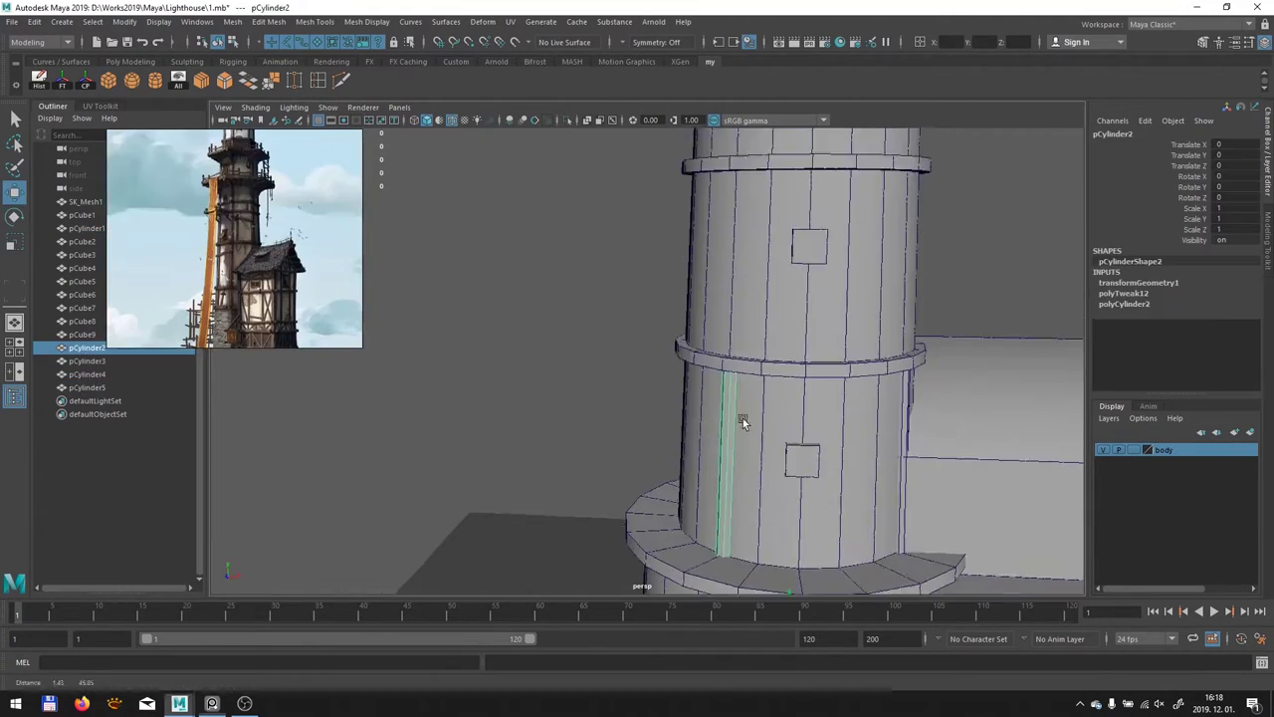
{"action": "key", "text": "f"}
{"action": "left_click_drag", "start_coordinate": [630, 416], "coordinate": [627, 415], "text": "alt"}
{"action": "key", "text": "ctrl+d"}
{"action": "mouse_move", "coordinate": [786, 361]}
{"action": "left_mouse_down", "text": "alt"}
{"action": "mouse_move", "coordinate": [820, 475]}
{"action": "mouse_move", "coordinate": [854, 325]}
{"action": "mouse_move", "coordinate": [775, 326]}
{"action": "mouse_move", "coordinate": [783, 199]}
{"action": "mouse_move", "coordinate": [697, 299]}
{"action": "mouse_move", "coordinate": [622, 348]}
{"action": "left_mouse_up", "text": "alt"}
{"action": "key", "text": "space"}
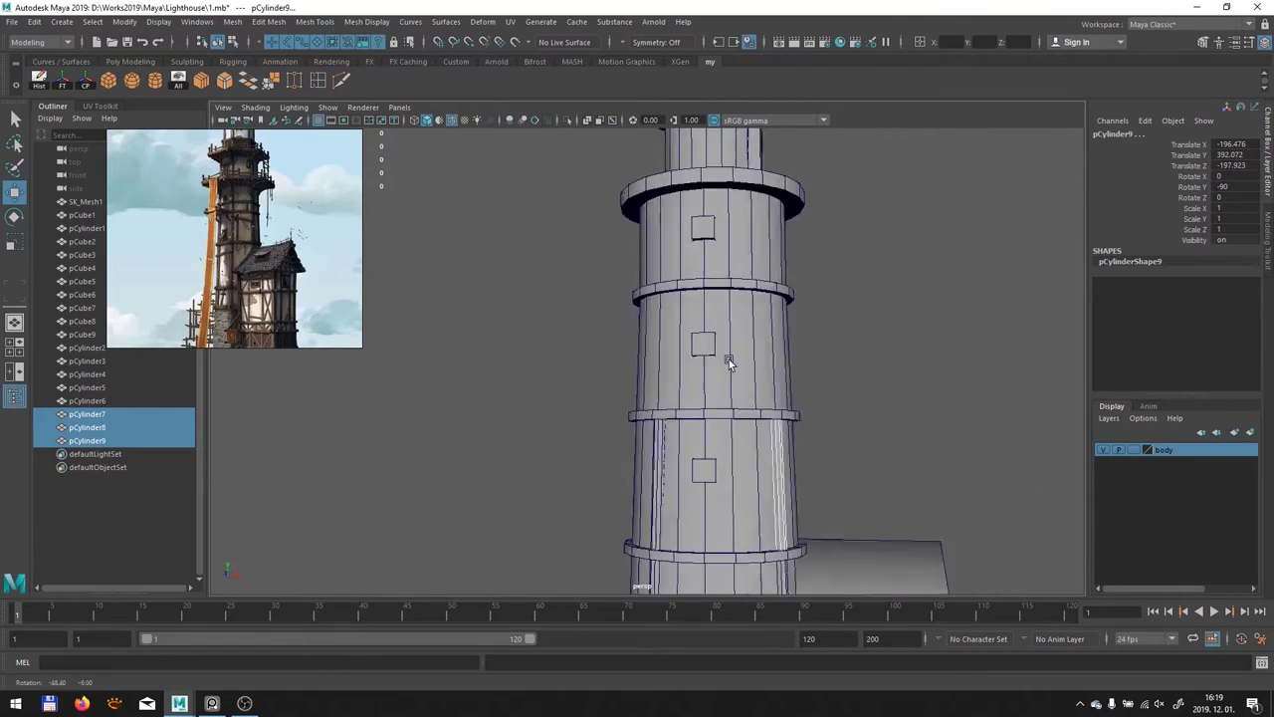
{"action": "scroll", "coordinate": [728, 389], "scroll_direction": "up", "scroll_amount": 3}
Duplicate a strip onto the next tower section and copy it around the tower
{"action": "key", "text": "ctrl+d"}
{"action": "mouse_move", "coordinate": [691, 307]}
{"action": "left_mouse_down", "text": "alt"}
{"action": "mouse_move", "coordinate": [697, 199]}
{"action": "mouse_move", "coordinate": [694, 288]}
{"action": "left_mouse_up", "text": "alt"}
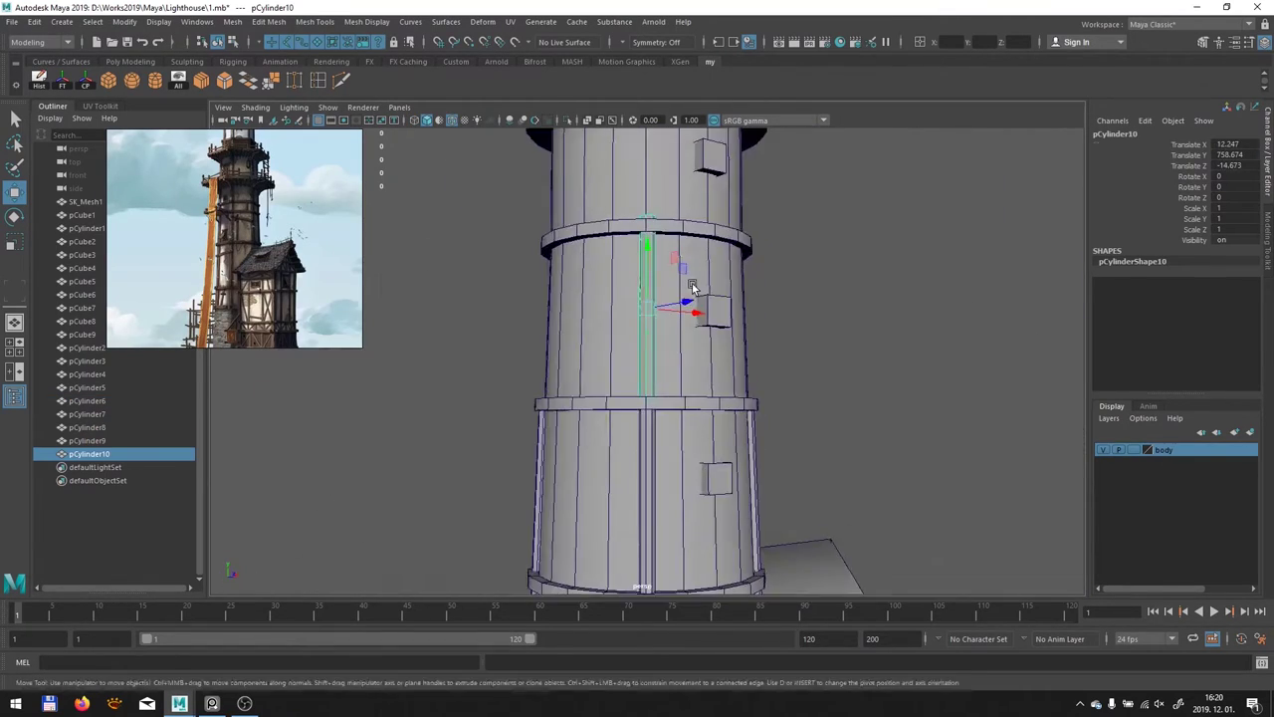
{"action": "scroll", "coordinate": [694, 289], "scroll_direction": "down", "scroll_amount": 3}
{"action": "left_click_drag", "start_coordinate": [647, 438], "coordinate": [591, 432], "text": "alt"}
{"action": "key", "text": "space"}
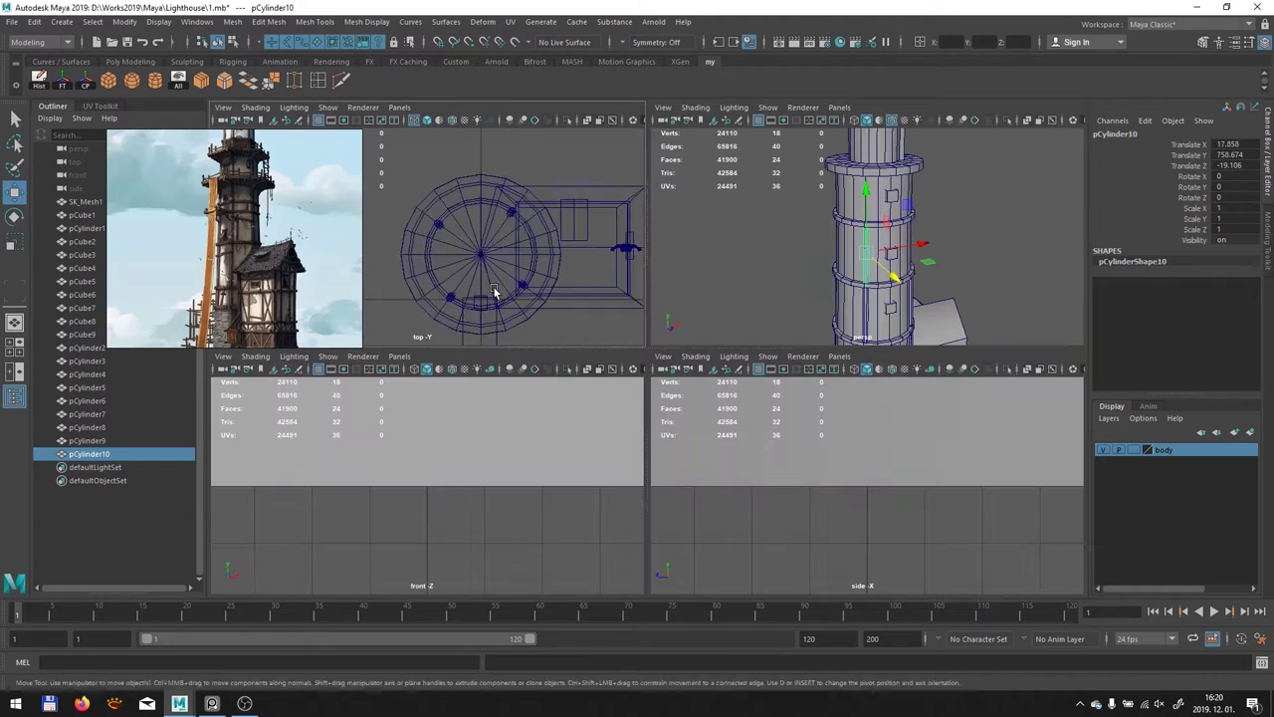
{"action": "scroll", "coordinate": [488, 296], "scroll_direction": "up", "scroll_amount": 3}
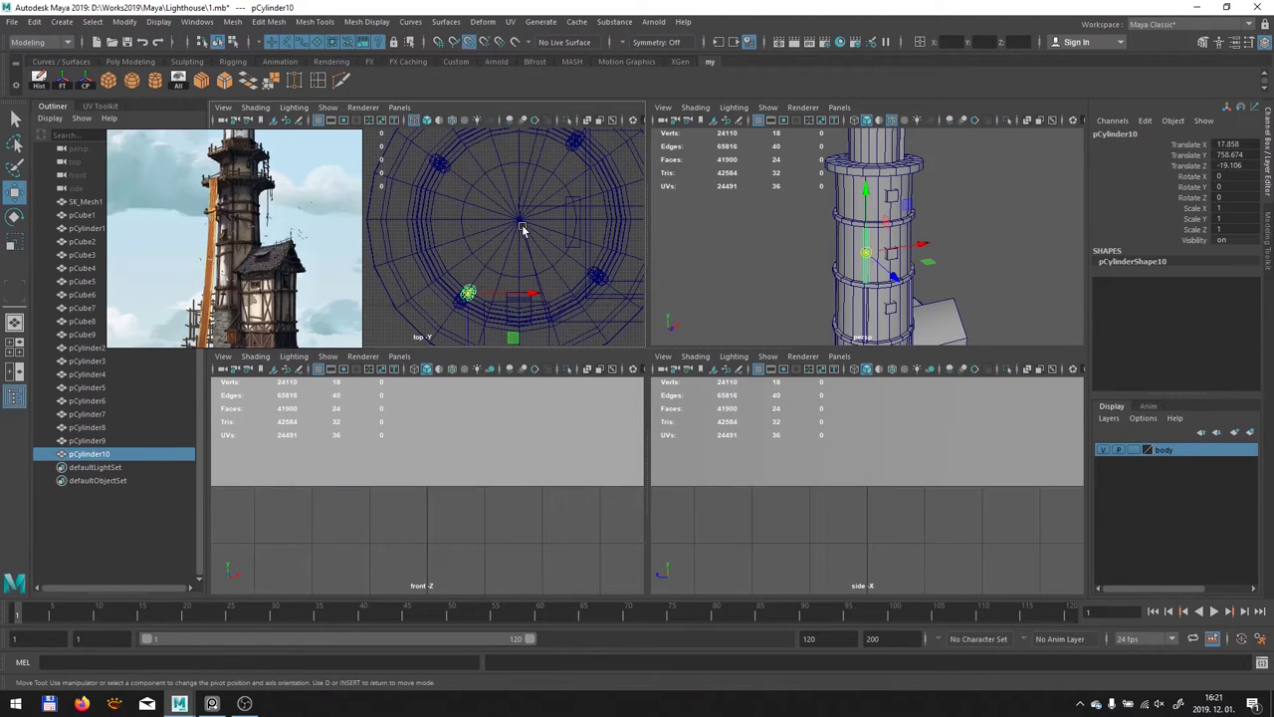
{"action": "key", "text": "space"}
{"action": "key", "text": "ctrl+d"}
{"action": "key", "text": "ctrl+d"}
{"action": "key", "text": "ctrl+d"}
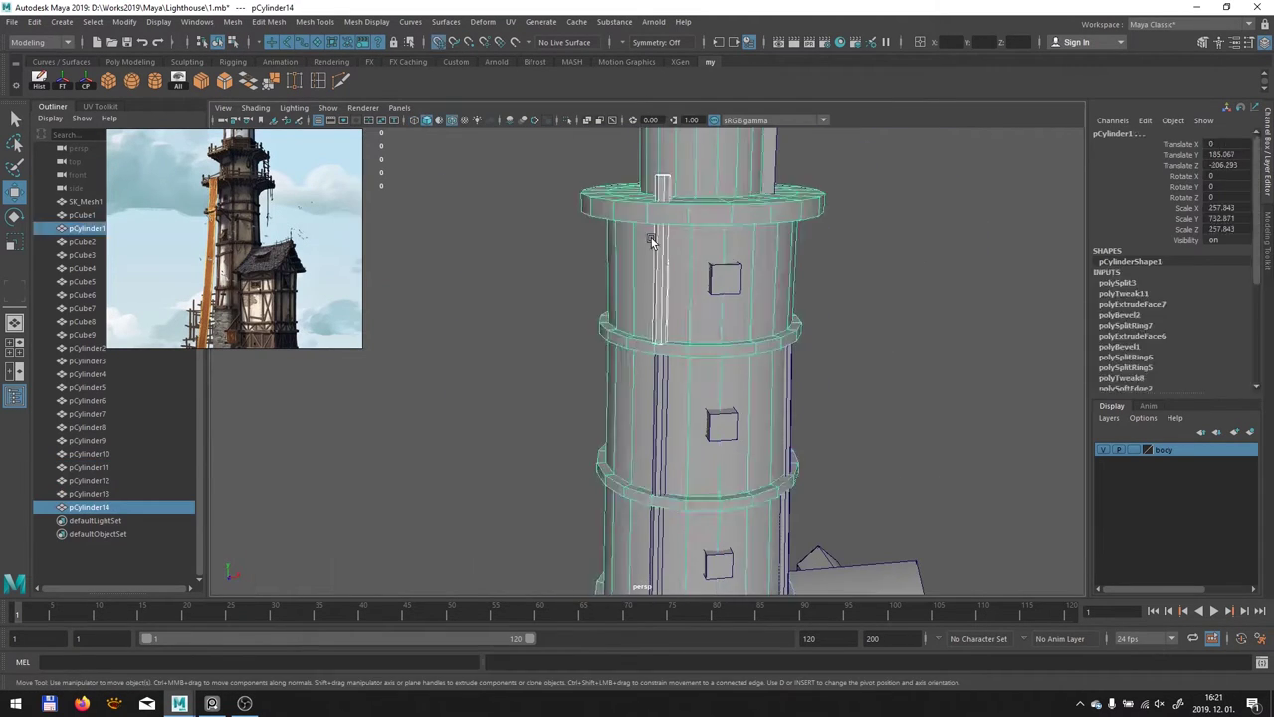
Select one of the new strips and tilt it to follow the tower wall
{"action": "left_click", "coordinate": [653, 242]}
{"action": "key", "text": "f"}
{"action": "scroll", "coordinate": [637, 358], "scroll_direction": "down", "scroll_amount": 3}
{"action": "scroll", "coordinate": [637, 359], "scroll_direction": "down", "scroll_amount": 3}
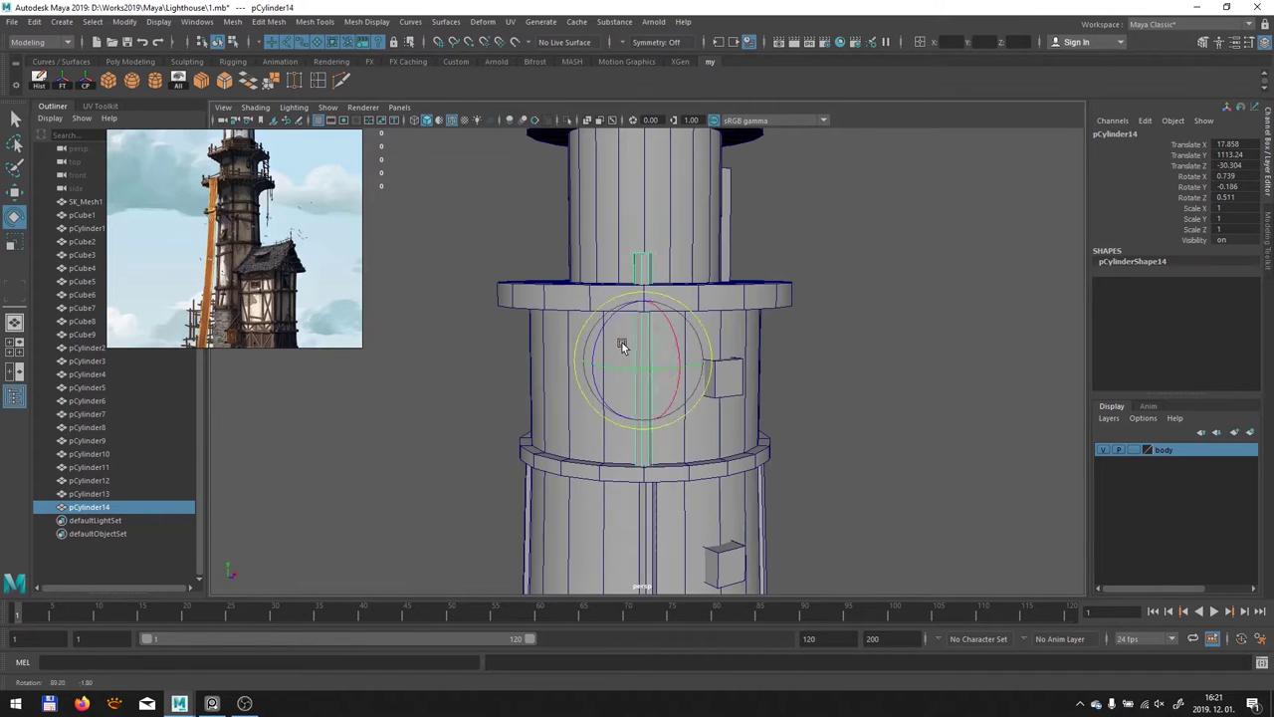
{"action": "key", "text": "w"}
{"action": "left_click_drag", "start_coordinate": [682, 363], "coordinate": [692, 365]}
Adjust the strip's end vertices to fit the wall and inspect the tower base
{"action": "key", "text": "w"}
{"action": "scroll", "coordinate": [617, 328], "scroll_direction": "down", "scroll_amount": 3}
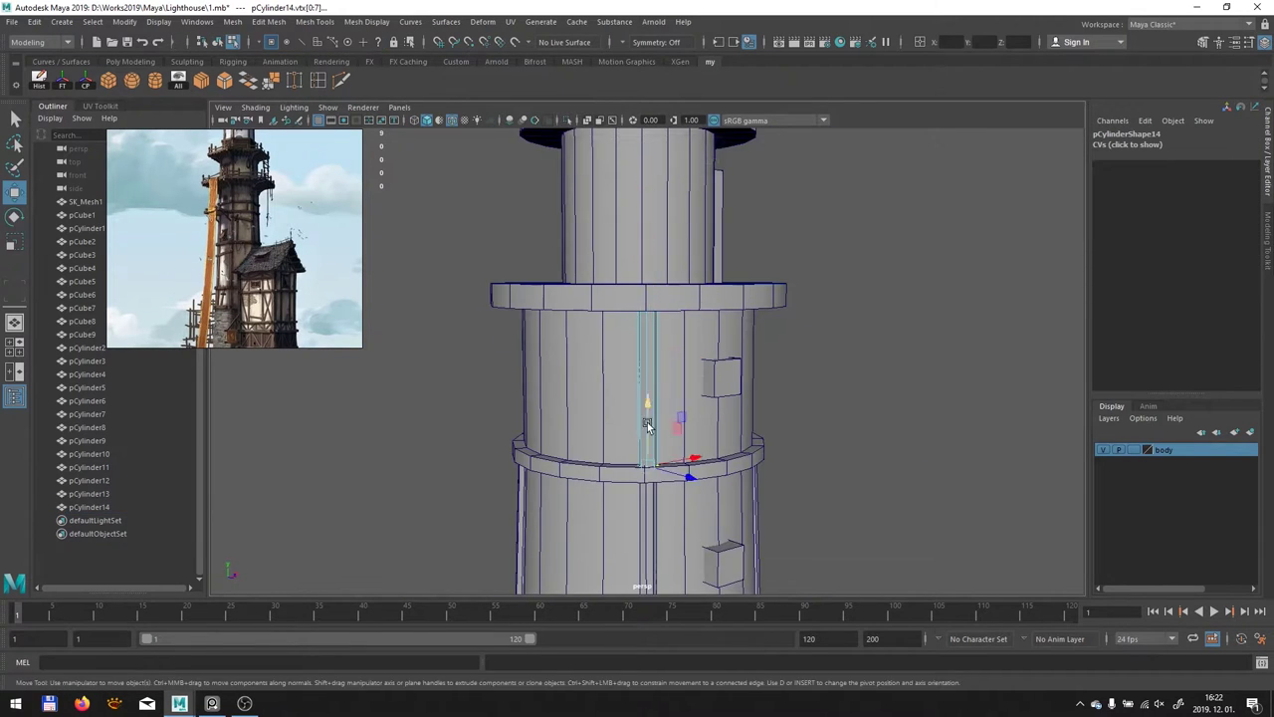
{"action": "left_click", "coordinate": [829, 341]}
{"action": "scroll", "coordinate": [583, 262], "scroll_direction": "down", "scroll_amount": 3}
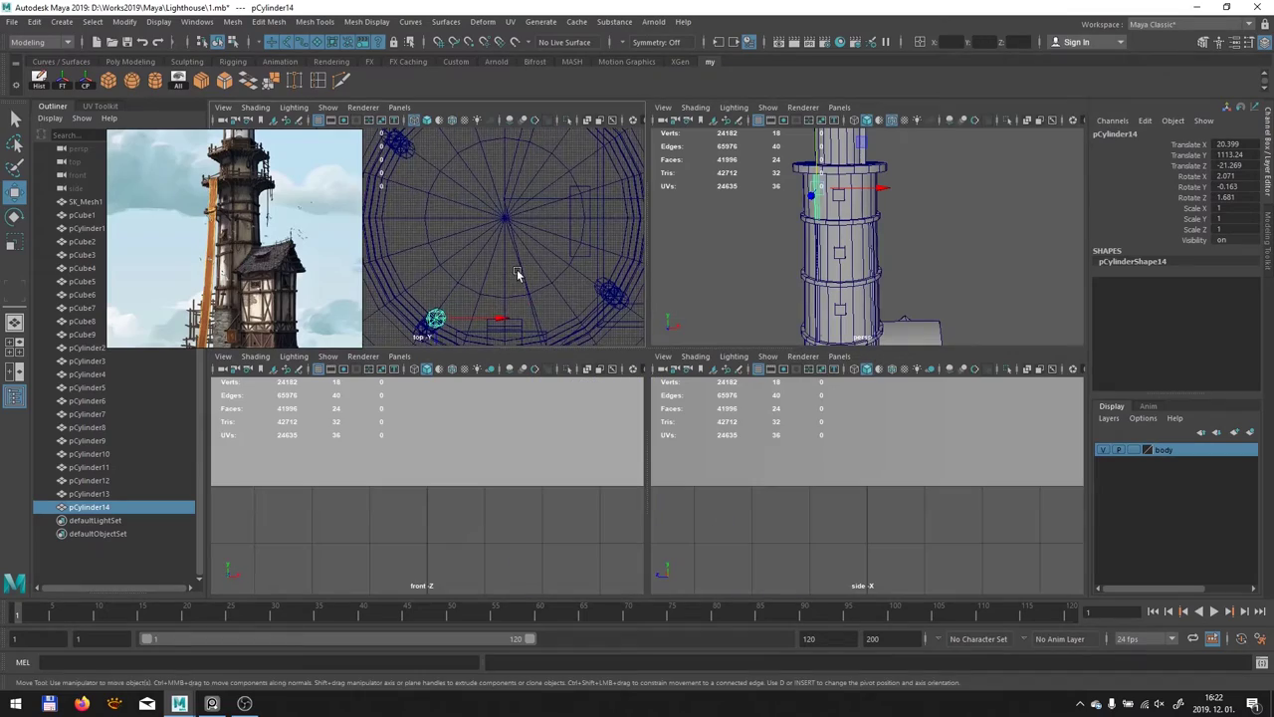
{"action": "left_click_drag", "start_coordinate": [535, 223], "coordinate": [796, 260], "text": "alt"}
{"action": "scroll", "coordinate": [797, 260], "scroll_direction": "down", "scroll_amount": 3}
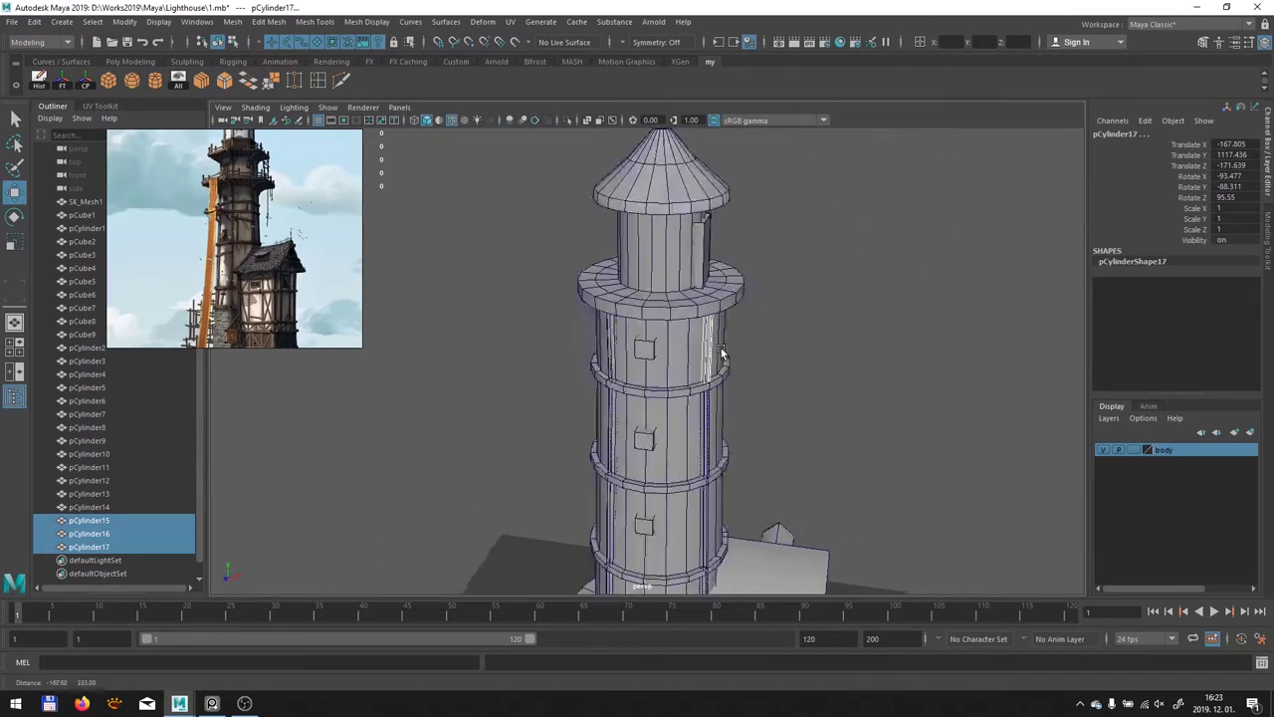
{"action": "left_click_drag", "start_coordinate": [721, 348], "coordinate": [703, 353], "text": "alt"}
{"action": "scroll", "coordinate": [703, 352], "scroll_direction": "up", "scroll_amount": 4}
{"action": "mouse_move", "coordinate": [772, 375]}
{"action": "left_mouse_down", "text": "alt"}
{"action": "mouse_move", "coordinate": [643, 306]}
{"action": "mouse_move", "coordinate": [561, 298]}
{"action": "mouse_move", "coordinate": [638, 307]}
{"action": "left_mouse_up", "text": "alt"}
{"action": "scroll", "coordinate": [643, 305], "scroll_direction": "down", "scroll_amount": 3}
Extract the first ring band's faces from the tower body as a separate piece
{"action": "scroll", "coordinate": [638, 306], "scroll_direction": "down", "scroll_amount": 2}
{"action": "left_click", "coordinate": [710, 303]}
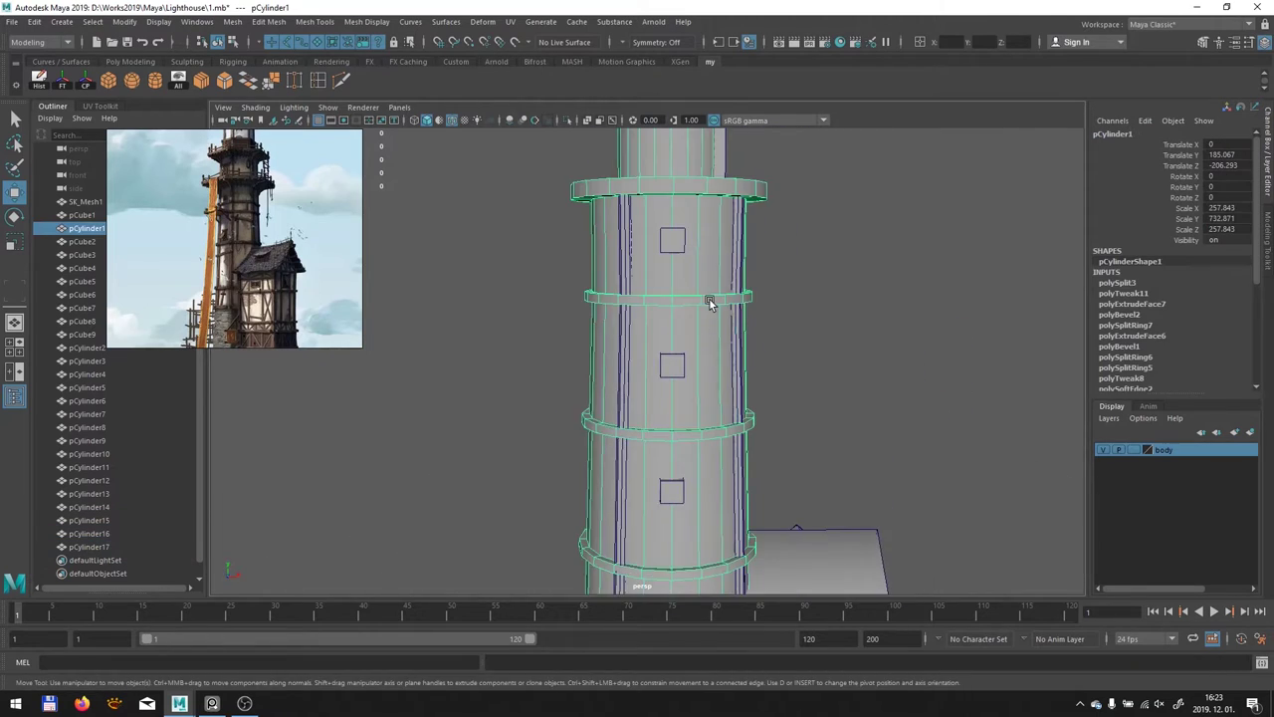
{"action": "scroll", "coordinate": [681, 246], "scroll_direction": "up", "scroll_amount": 3}
{"action": "left_click_drag", "start_coordinate": [700, 368], "coordinate": [647, 299], "text": "alt"}
{"action": "left_click", "coordinate": [269, 21]}
{"action": "left_click", "coordinate": [299, 537]}
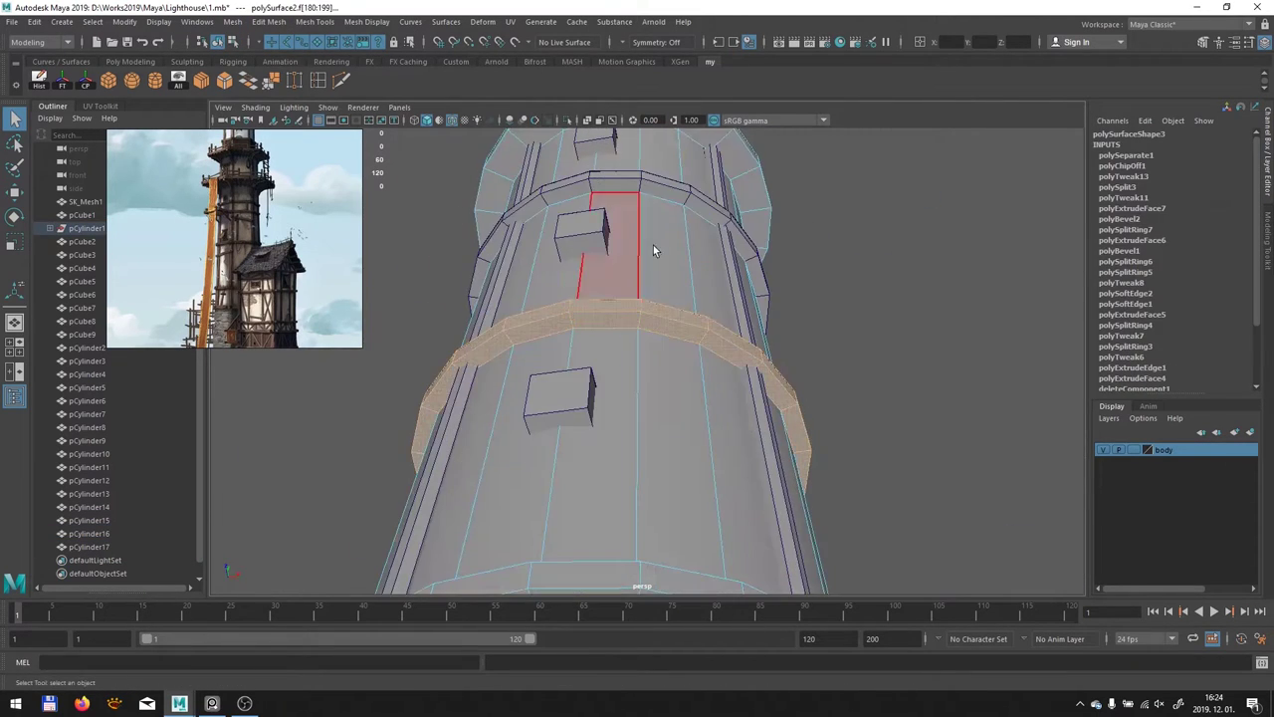
{"action": "left_click", "coordinate": [268, 21]}
{"action": "left_click", "coordinate": [283, 395]}
Extract the next ring band's faces as a separate piece with Edit Mesh > Extract
{"action": "mouse_move", "coordinate": [725, 409]}
{"action": "left_mouse_down", "text": "alt"}
{"action": "mouse_move", "coordinate": [604, 345]}
{"action": "mouse_move", "coordinate": [850, 340]}
{"action": "left_mouse_up", "text": "alt"}
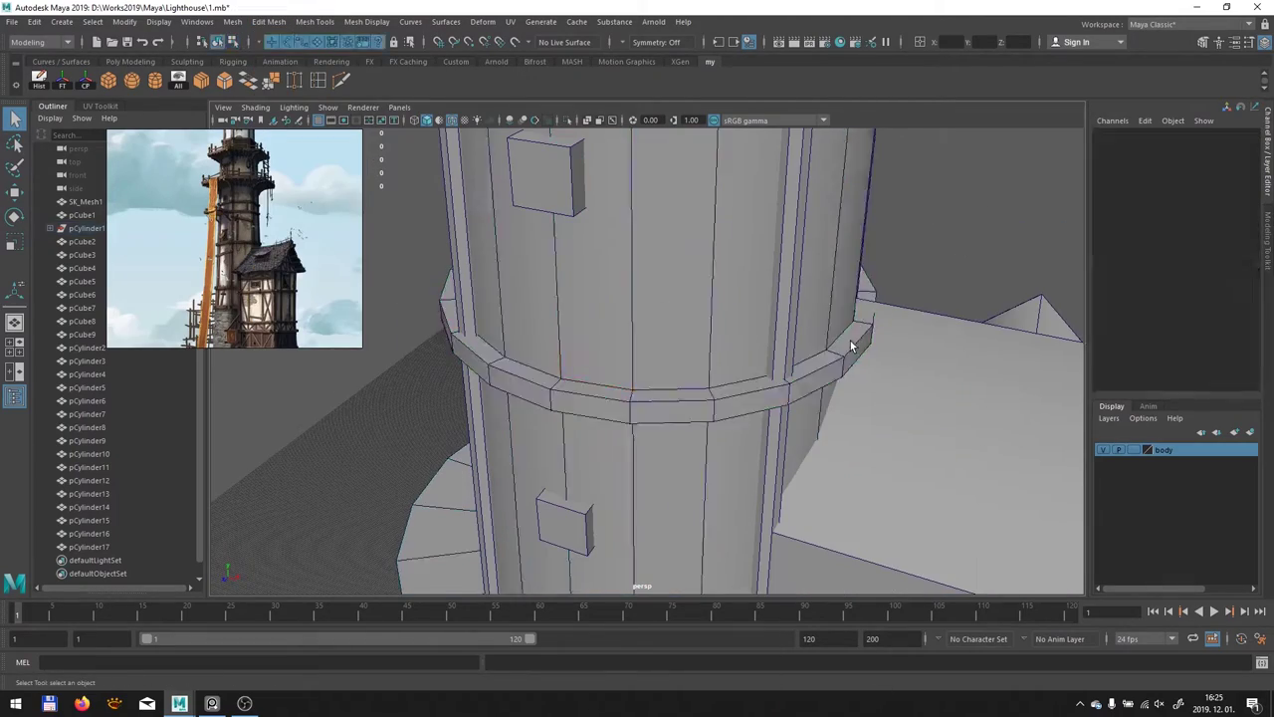
{"action": "left_click", "coordinate": [269, 21]}
{"action": "left_click", "coordinate": [283, 394]}
{"action": "left_click_drag", "start_coordinate": [597, 398], "coordinate": [788, 393], "text": "alt"}
{"action": "right_click_drag", "start_coordinate": [768, 364], "coordinate": [780, 287]}
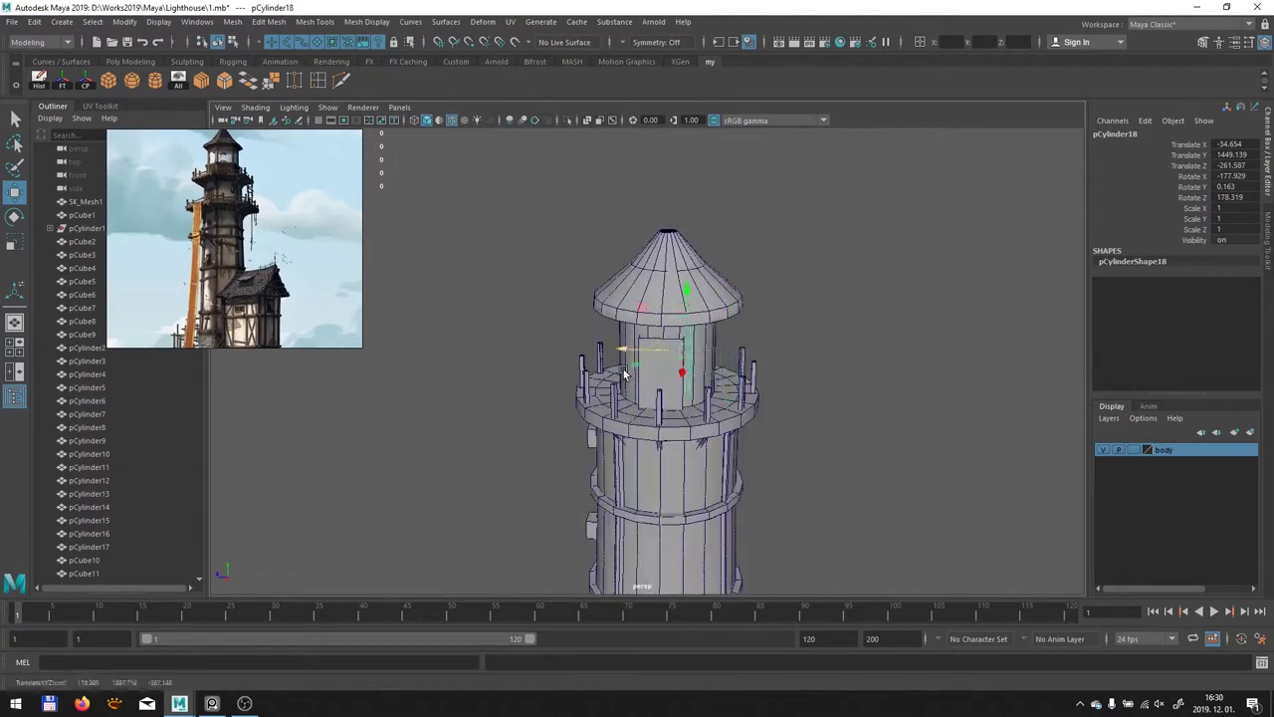
Rotate the duplicated strip to match the lantern wall's tilt
{"action": "scroll", "coordinate": [624, 374], "scroll_direction": "up", "scroll_amount": 5}
{"action": "left_click_drag", "start_coordinate": [624, 374], "coordinate": [697, 328], "text": "alt"}
{"action": "key", "text": "e"}
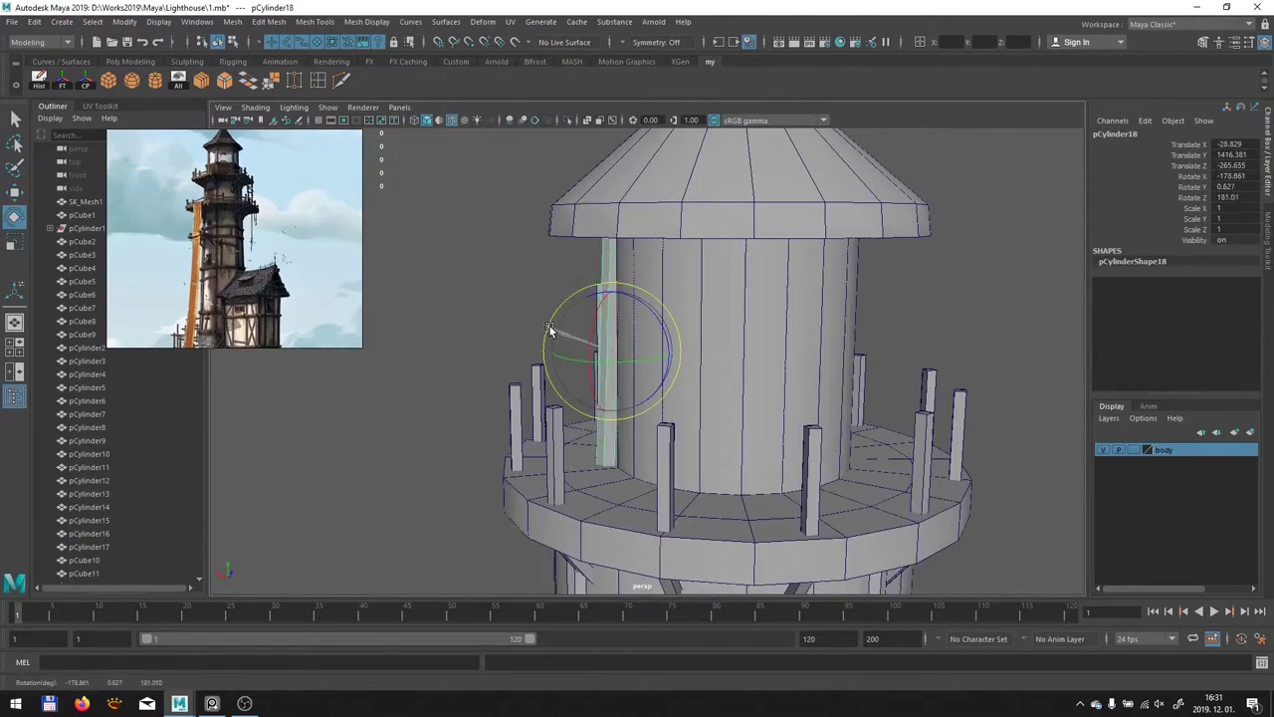
{"action": "left_click_drag", "start_coordinate": [553, 330], "coordinate": [751, 334], "text": "alt"}
{"action": "mouse_move", "coordinate": [939, 285]}
{"action": "left_mouse_down", "text": "alt"}
{"action": "mouse_move", "coordinate": [544, 349]}
{"action": "mouse_move", "coordinate": [746, 313]}
{"action": "left_mouse_up", "text": "alt"}
{"action": "key", "text": "F9"}
{"action": "key", "text": "F8"}
Nudge the strip into place on the lantern, then select the next lantern strip
{"action": "left_click_drag", "start_coordinate": [695, 403], "coordinate": [919, 352], "text": "alt"}
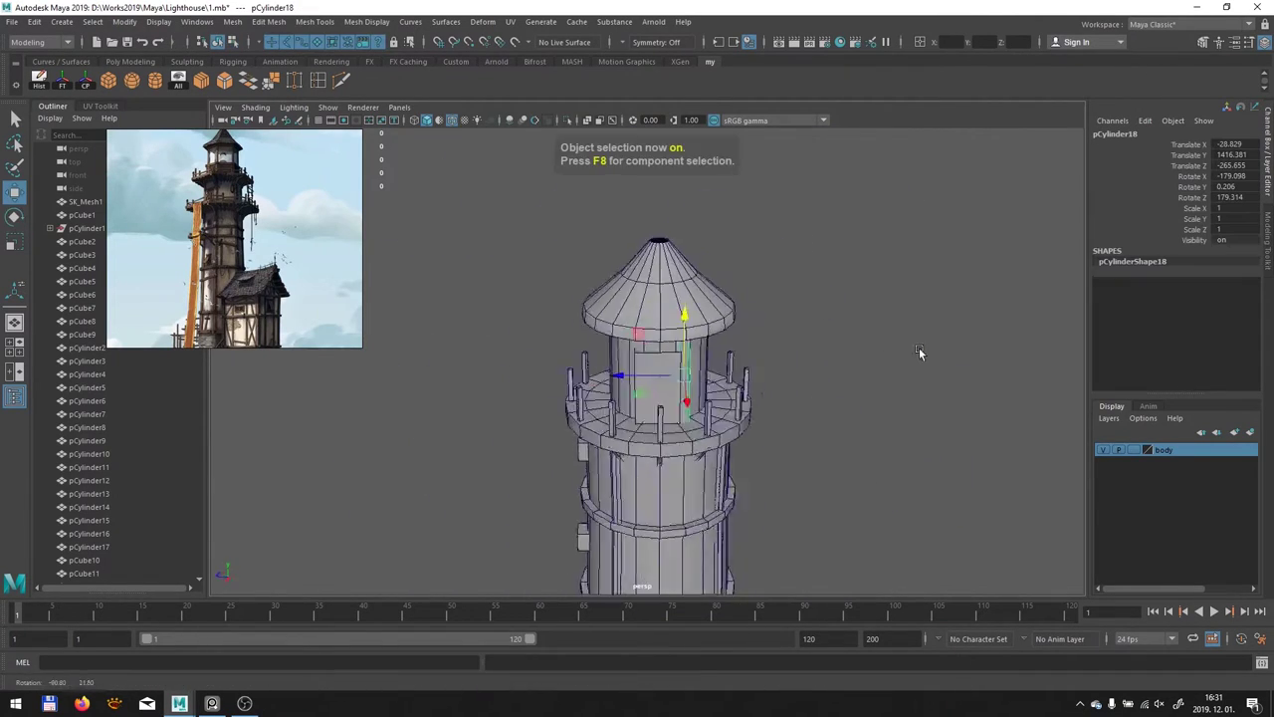
{"action": "mouse_move", "coordinate": [581, 384]}
{"action": "left_mouse_down", "text": "alt"}
{"action": "mouse_move", "coordinate": [786, 398]}
{"action": "mouse_move", "coordinate": [709, 384]}
{"action": "left_mouse_up", "text": "alt"}
{"action": "left_click_drag", "start_coordinate": [709, 383], "coordinate": [608, 403], "text": "alt"}
{"action": "left_click_drag", "start_coordinate": [646, 460], "coordinate": [673, 423], "text": "alt"}
{"action": "left_click", "coordinate": [673, 422]}
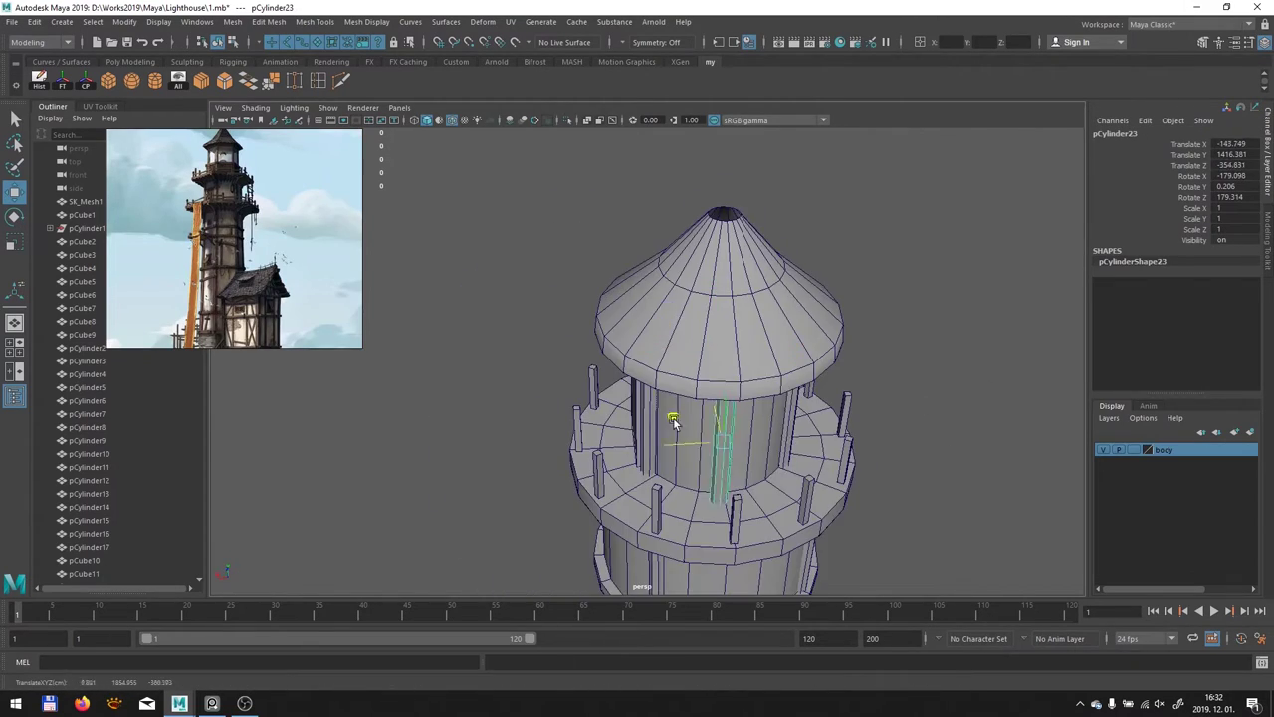
{"action": "scroll", "coordinate": [632, 368], "scroll_direction": "up", "scroll_amount": 3}
{"action": "scroll", "coordinate": [697, 298], "scroll_direction": "down", "scroll_amount": 2}
{"action": "scroll", "coordinate": [880, 294], "scroll_direction": "up", "scroll_amount": 3}
{"action": "left_click", "coordinate": [880, 294]}
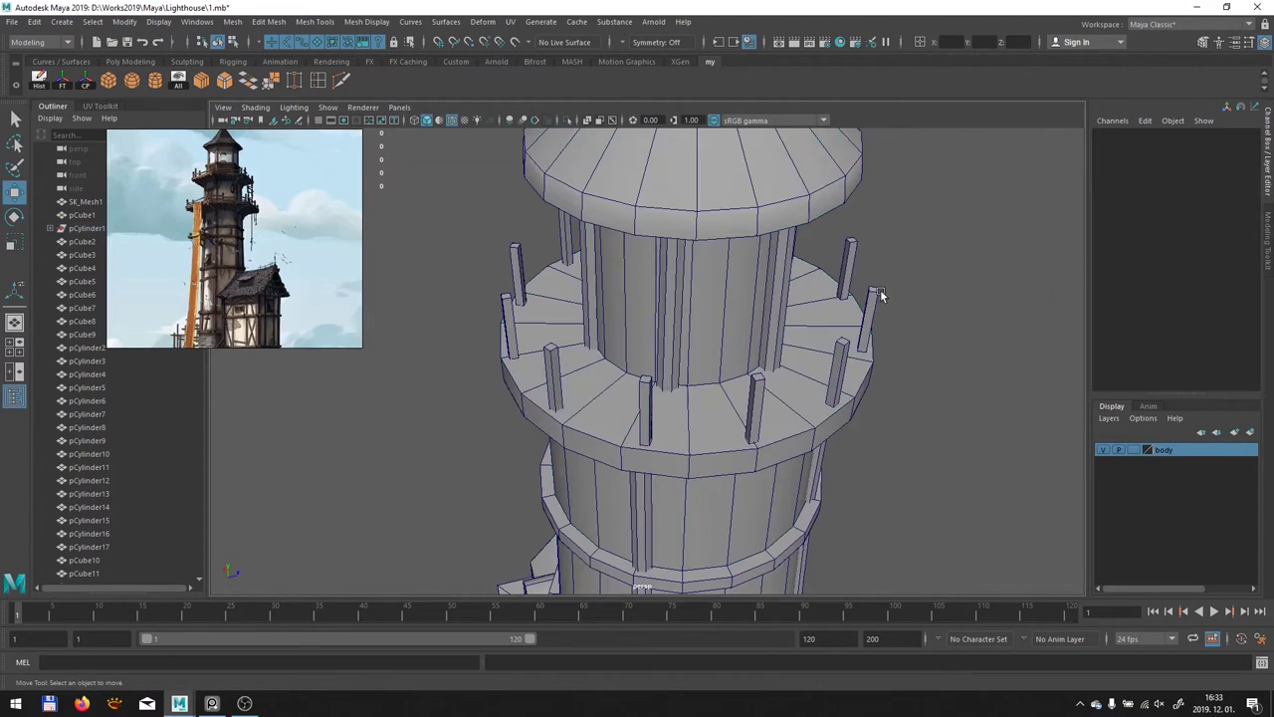
Select one of the tower's window boxes to resize it
{"action": "left_click_drag", "start_coordinate": [875, 297], "coordinate": [665, 448], "text": "alt"}
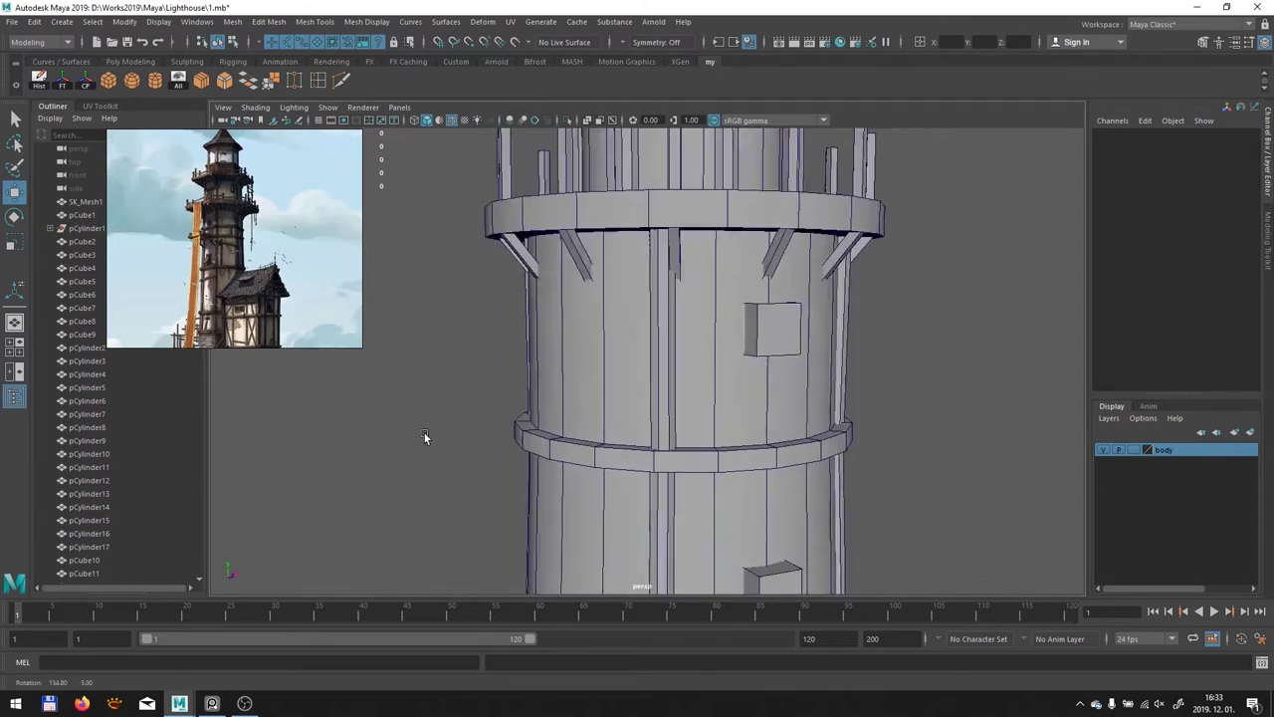
{"action": "scroll", "coordinate": [424, 436], "scroll_direction": "down", "scroll_amount": 2}
{"action": "left_click", "coordinate": [598, 342]}
{"action": "key", "text": "r"}
{"action": "scroll", "coordinate": [641, 520], "scroll_direction": "down", "scroll_amount": 2}
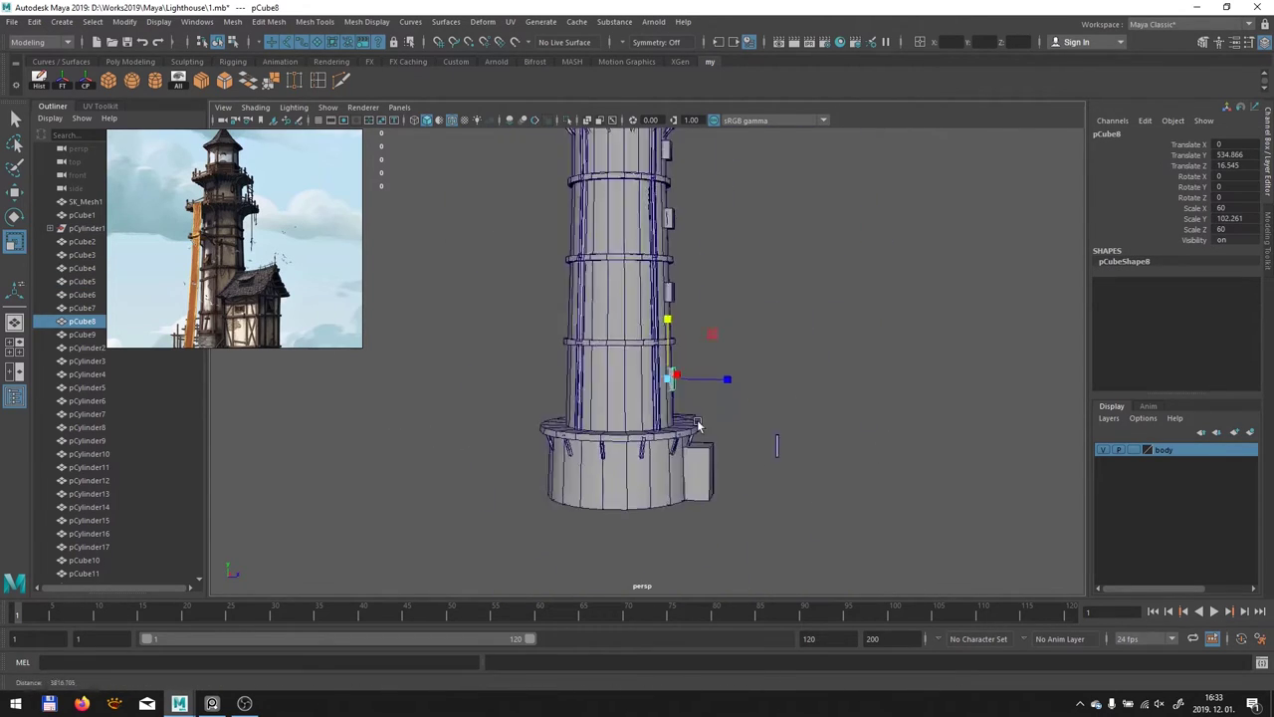
Select another box on the tower and reposition it
{"action": "left_click", "coordinate": [697, 426]}
{"action": "left_click_drag", "start_coordinate": [697, 426], "coordinate": [563, 444], "text": "alt"}
{"action": "scroll", "coordinate": [655, 508], "scroll_direction": "up", "scroll_amount": 3}
{"action": "mouse_move", "coordinate": [655, 507]}
{"action": "left_mouse_down", "text": "alt"}
{"action": "mouse_move", "coordinate": [786, 475]}
{"action": "mouse_move", "coordinate": [441, 458]}
{"action": "left_mouse_up", "text": "alt"}
{"action": "key", "text": "4"}
{"action": "key", "text": "5"}
{"action": "mouse_move", "coordinate": [627, 461]}
{"action": "left_mouse_down", "text": "alt"}
{"action": "mouse_move", "coordinate": [904, 422]}
{"action": "mouse_move", "coordinate": [842, 455]}
{"action": "mouse_move", "coordinate": [567, 416]}
{"action": "mouse_move", "coordinate": [697, 378]}
{"action": "mouse_move", "coordinate": [730, 310]}
{"action": "left_mouse_up", "text": "alt"}
Copy a balcony post to a new spot along the rim
{"action": "left_click", "coordinate": [873, 441]}
{"action": "scroll", "coordinate": [697, 379], "scroll_direction": "up", "scroll_amount": 3}
{"action": "scroll", "coordinate": [730, 310], "scroll_direction": "down", "scroll_amount": 3}
{"action": "mouse_move", "coordinate": [796, 336]}
{"action": "left_mouse_down", "text": "shift"}
{"action": "mouse_move", "coordinate": [981, 418]}
{"action": "mouse_move", "coordinate": [848, 397]}
{"action": "left_mouse_up", "text": "shift"}
{"action": "scroll", "coordinate": [848, 398], "scroll_direction": "down", "scroll_amount": 3}
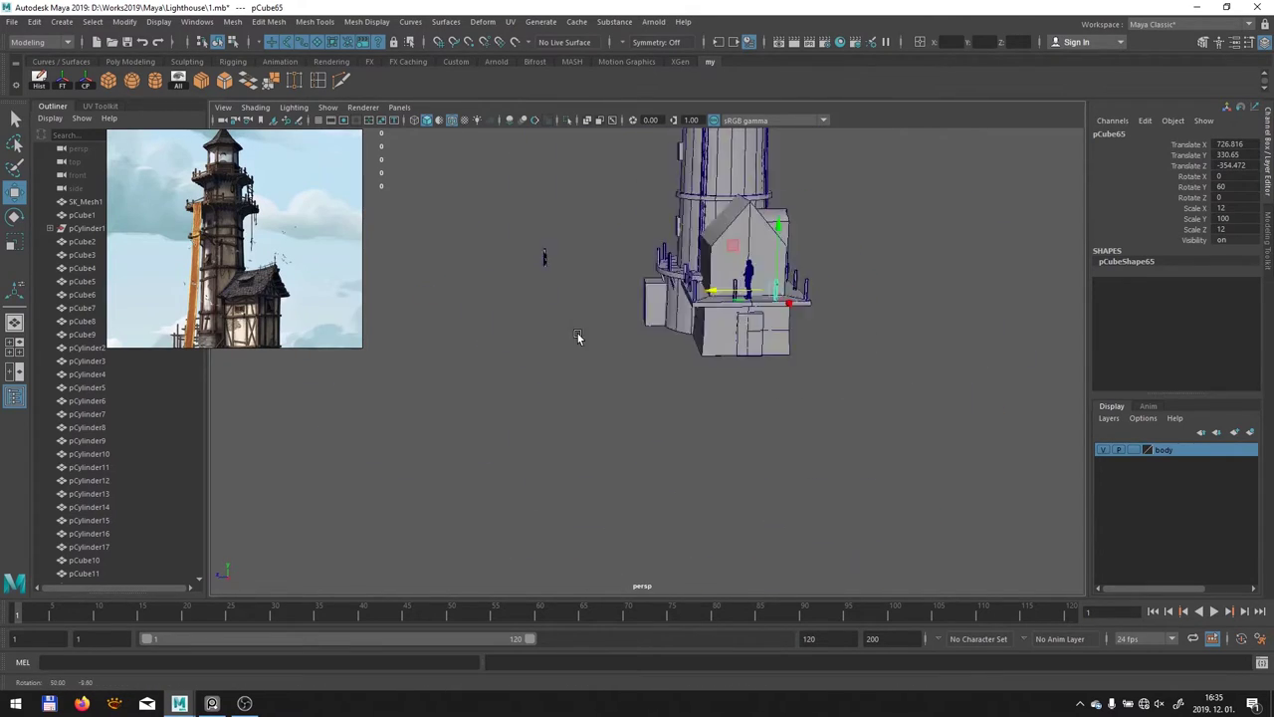
{"action": "scroll", "coordinate": [578, 370], "scroll_direction": "up", "scroll_amount": 5}
Select the posts at the tower top and raise them slightly
{"action": "mouse_move", "coordinate": [754, 379]}
{"action": "left_mouse_down", "text": "alt"}
{"action": "mouse_move", "coordinate": [802, 389]}
{"action": "mouse_move", "coordinate": [768, 361]}
{"action": "mouse_move", "coordinate": [810, 359]}
{"action": "mouse_move", "coordinate": [734, 284]}
{"action": "mouse_move", "coordinate": [757, 379]}
{"action": "left_mouse_up", "text": "alt"}
{"action": "scroll", "coordinate": [756, 378], "scroll_direction": "down", "scroll_amount": 2}
{"action": "left_click_drag", "start_coordinate": [547, 157], "coordinate": [966, 222]}
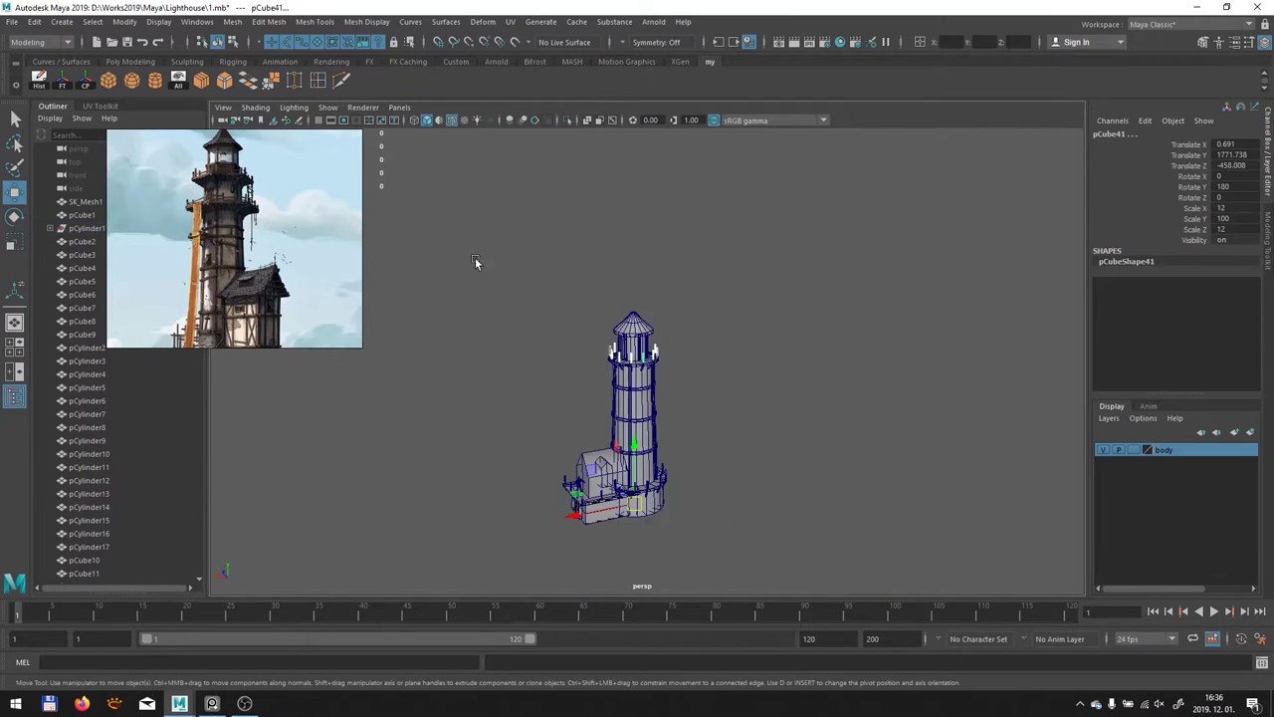
{"action": "scroll", "coordinate": [475, 261], "scroll_direction": "up", "scroll_amount": 8}
{"action": "left_click_drag", "start_coordinate": [735, 255], "coordinate": [735, 259]}
{"action": "scroll", "coordinate": [678, 305], "scroll_direction": "down", "scroll_amount": 3}
{"action": "scroll", "coordinate": [774, 393], "scroll_direction": "up", "scroll_amount": 3}
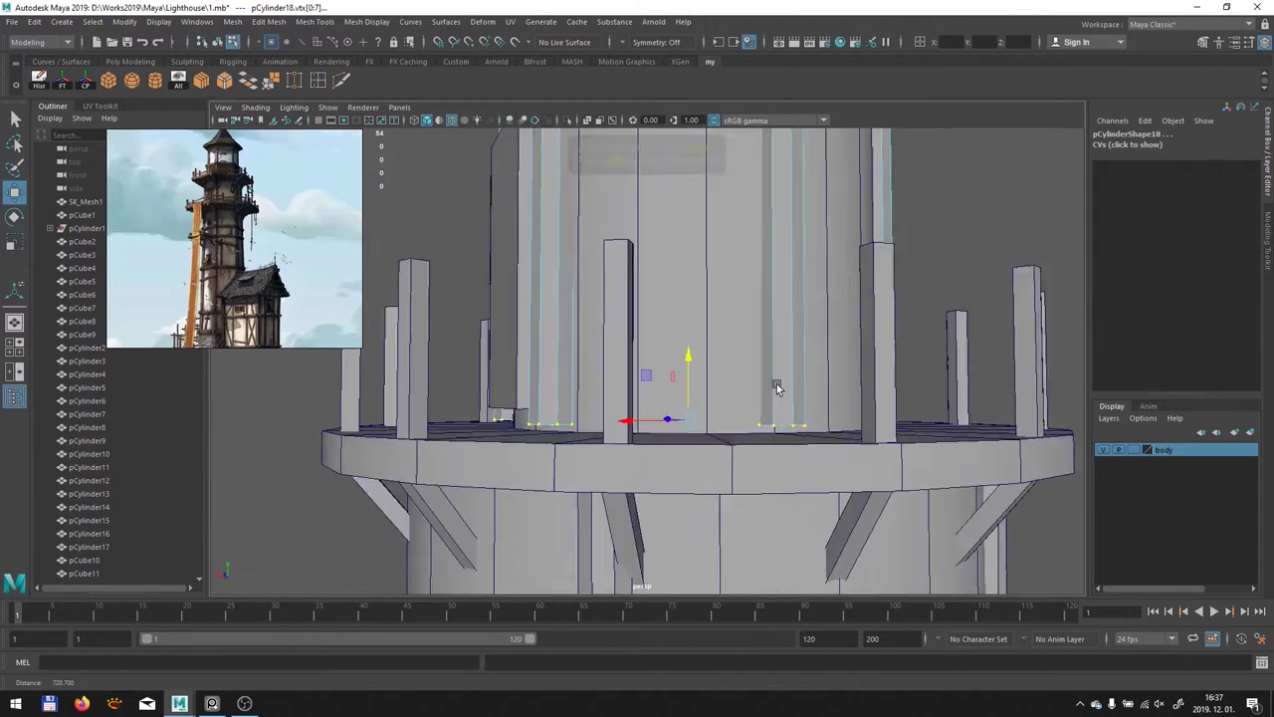
Select the thin panel pCube66 on the upper tower
{"action": "left_click_drag", "start_coordinate": [773, 392], "coordinate": [609, 367], "text": "alt"}
{"action": "scroll", "coordinate": [609, 367], "scroll_direction": "down", "scroll_amount": 3}
{"action": "scroll", "coordinate": [694, 396], "scroll_direction": "up", "scroll_amount": 3}
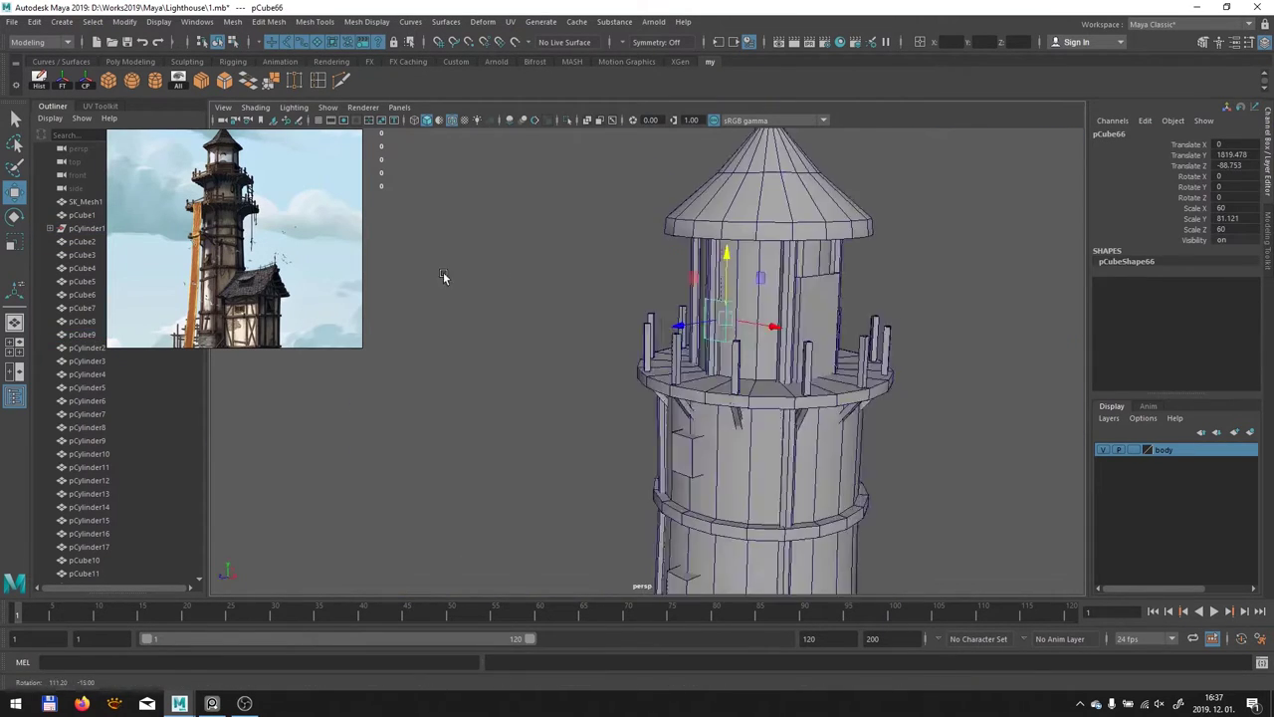
{"action": "left_click_drag", "start_coordinate": [441, 276], "coordinate": [638, 299], "text": "alt"}
{"action": "left_click", "coordinate": [717, 244]}
{"action": "scroll", "coordinate": [681, 317], "scroll_direction": "down", "scroll_amount": 3}
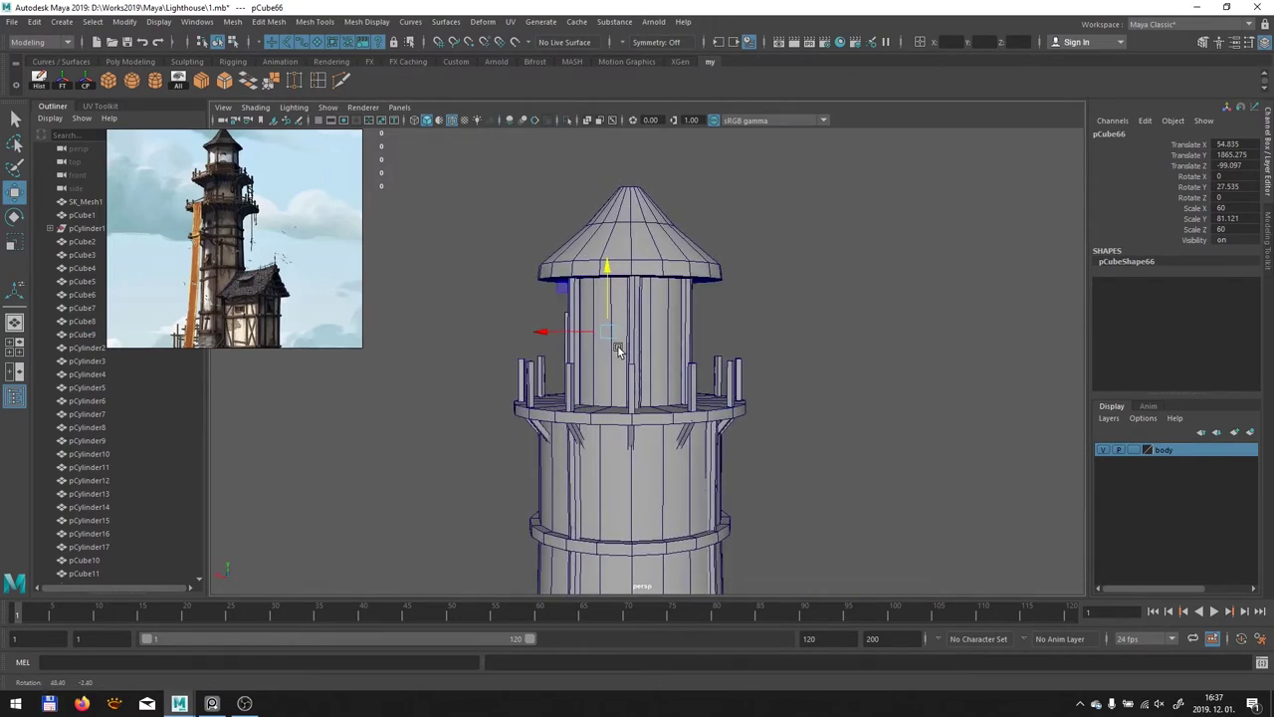
{"action": "scroll", "coordinate": [641, 378], "scroll_direction": "up", "scroll_amount": 5}
{"action": "left_click_drag", "start_coordinate": [641, 378], "coordinate": [535, 305], "text": "alt"}
Extrude the selected house roof faces into thick slabs
{"action": "left_click", "coordinate": [535, 305]}
{"action": "left_click", "coordinate": [269, 20]}
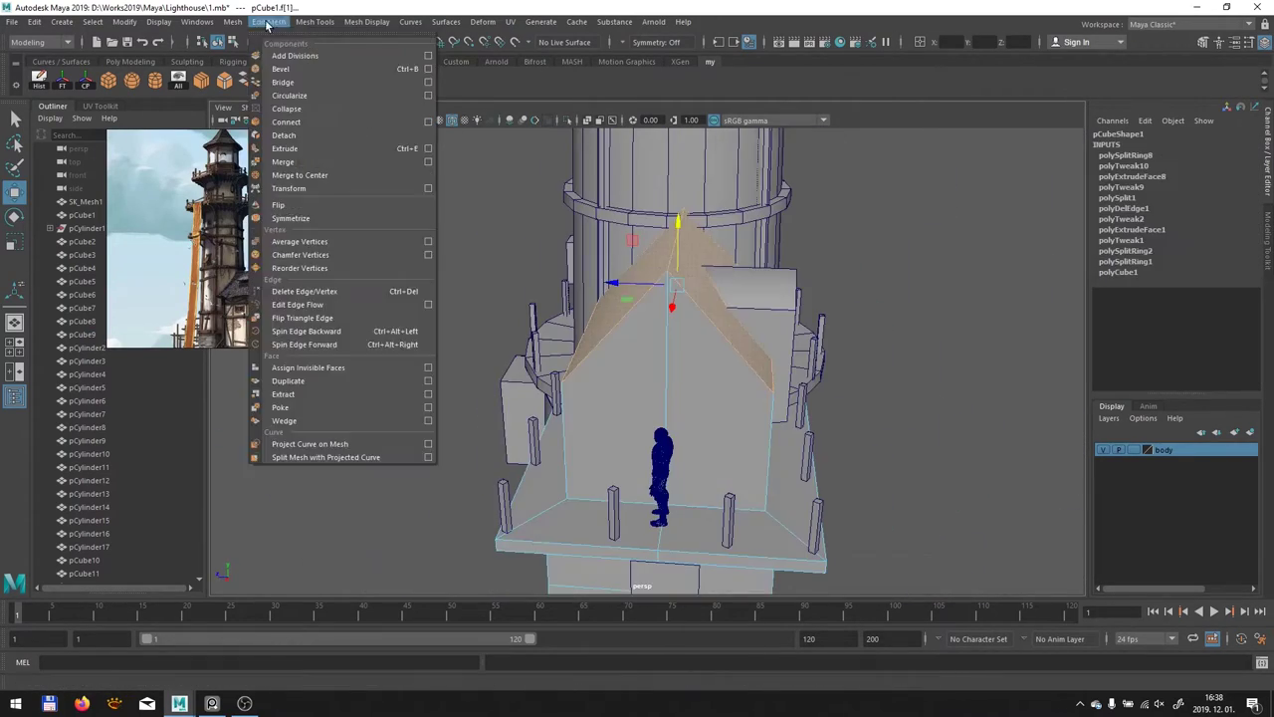
{"action": "left_click", "coordinate": [299, 136]}
{"action": "mouse_move", "coordinate": [716, 273]}
{"action": "left_mouse_down", "text": "alt"}
{"action": "mouse_move", "coordinate": [637, 279]}
{"action": "mouse_move", "coordinate": [697, 259]}
{"action": "left_mouse_up", "text": "alt"}
Delete the edges along the roof ridge and connect new edges across the roof
{"action": "left_click", "coordinate": [732, 204]}
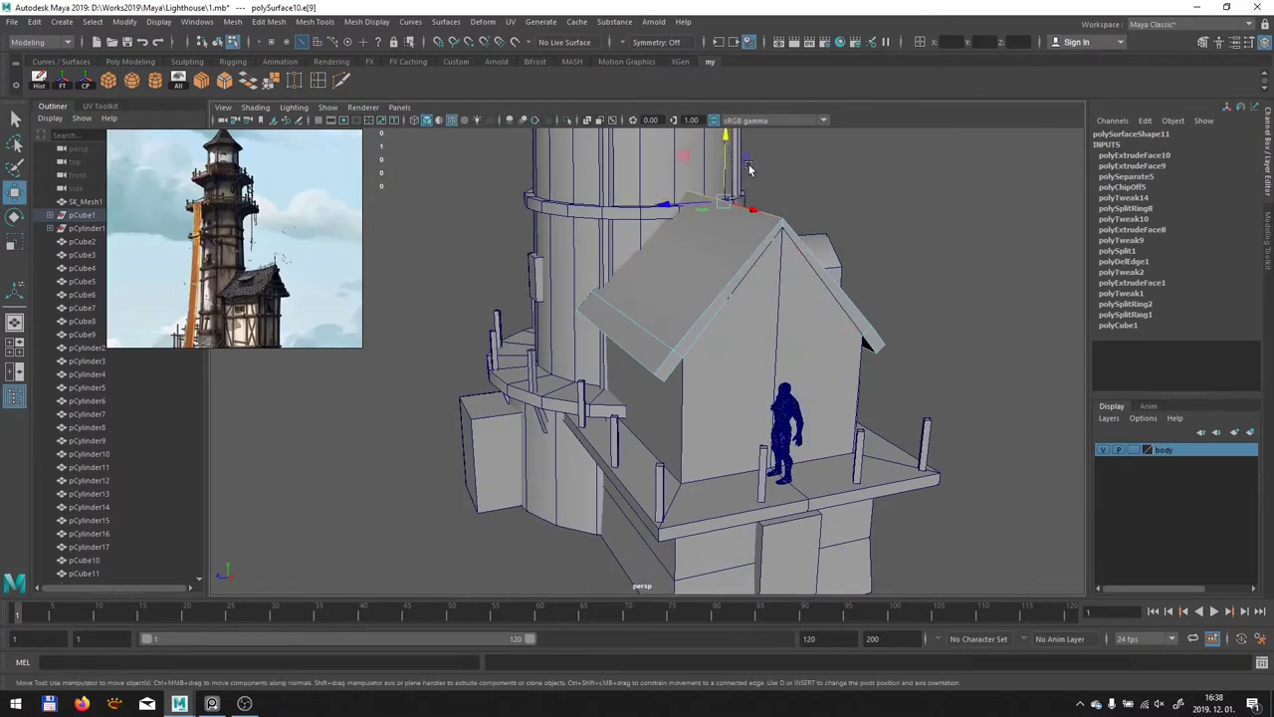
{"action": "key", "text": "Delete"}
{"action": "key", "text": "t"}
{"action": "left_click_drag", "start_coordinate": [667, 346], "coordinate": [563, 267], "text": "alt"}
{"action": "left_click_drag", "start_coordinate": [468, 244], "coordinate": [502, 389], "text": "alt"}
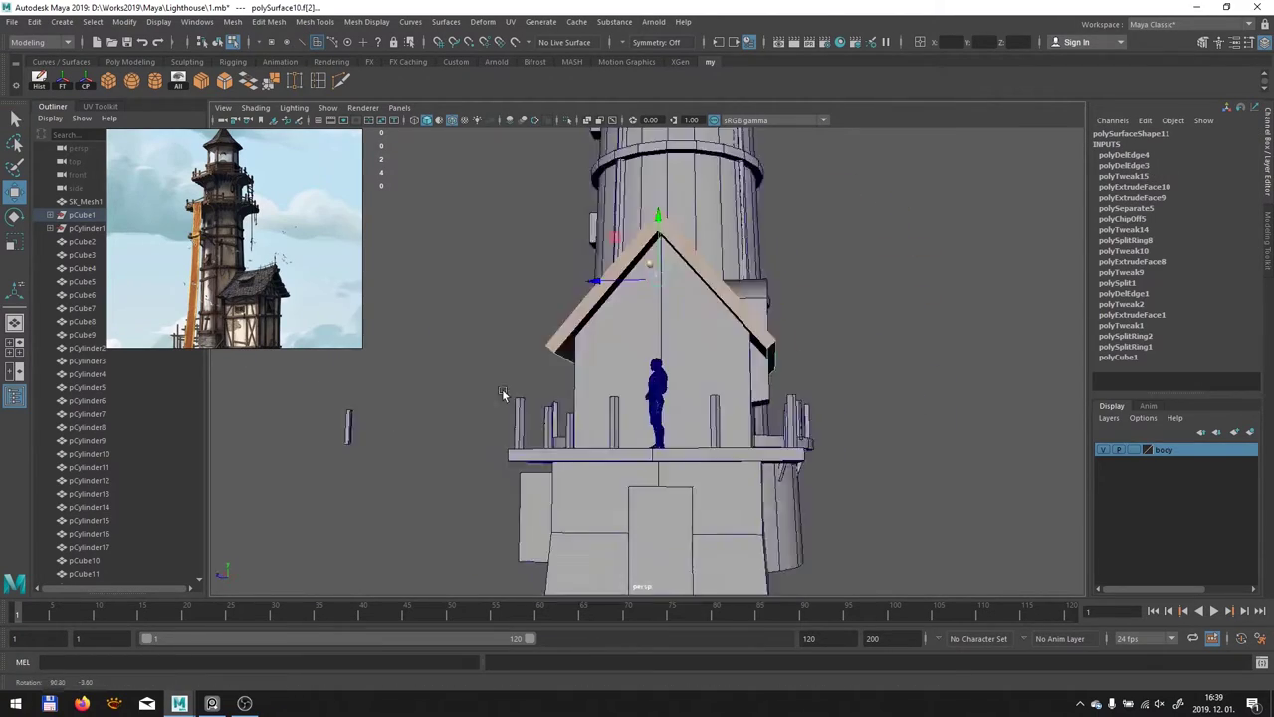
{"action": "right_click_drag", "start_coordinate": [626, 308], "coordinate": [598, 329], "text": "shift"}
{"action": "mouse_move", "coordinate": [597, 329]}
{"action": "left_mouse_down", "text": "alt"}
{"action": "mouse_move", "coordinate": [761, 299]}
{"action": "mouse_move", "coordinate": [502, 316]}
{"action": "mouse_move", "coordinate": [596, 307]}
{"action": "mouse_move", "coordinate": [747, 327]}
{"action": "mouse_move", "coordinate": [639, 298]}
{"action": "mouse_move", "coordinate": [697, 445]}
{"action": "mouse_move", "coordinate": [612, 275]}
{"action": "mouse_move", "coordinate": [687, 311]}
{"action": "left_mouse_up", "text": "alt"}
{"action": "left_click", "coordinate": [697, 445]}
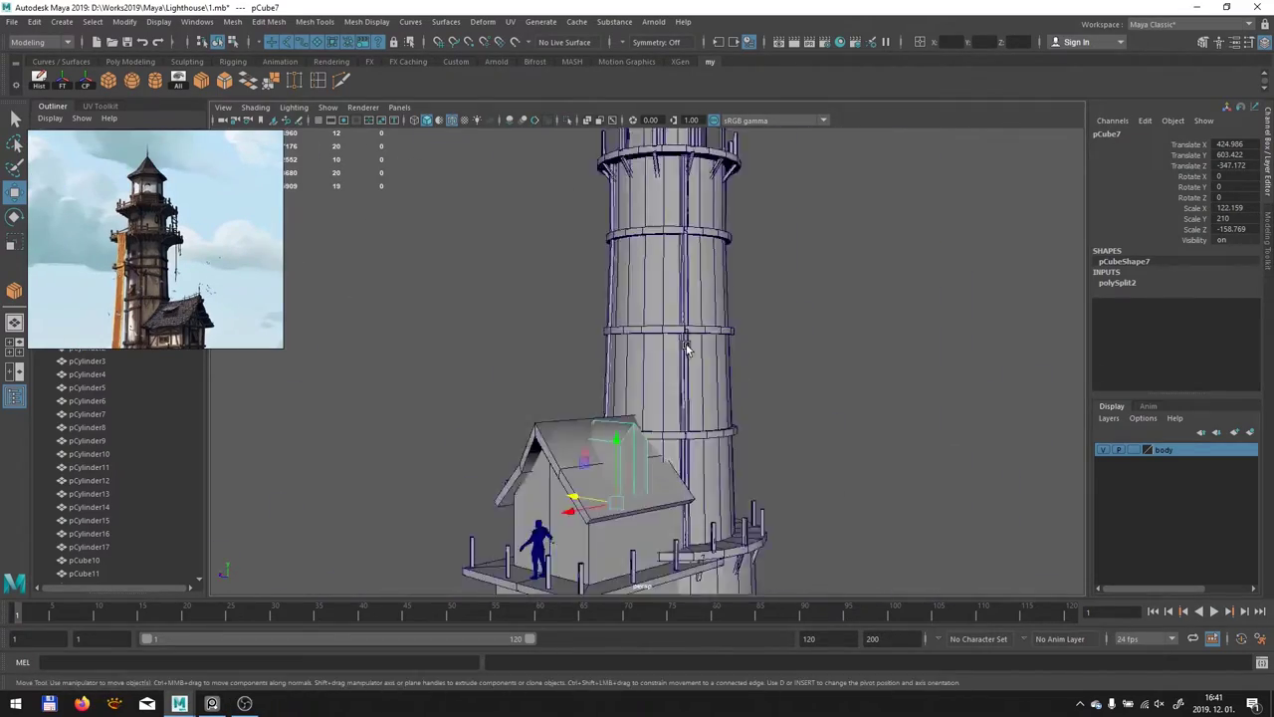
Select a house roof face and move its vertices to reshape that roof piece
{"action": "scroll", "coordinate": [685, 347], "scroll_direction": "up", "scroll_amount": 10}
{"action": "right_click", "coordinate": [341, 385], "text": "shift"}
{"action": "left_click", "coordinate": [342, 384]}
{"action": "mouse_move", "coordinate": [489, 321]}
{"action": "left_mouse_down", "text": "alt"}
{"action": "mouse_move", "coordinate": [589, 278]}
{"action": "mouse_move", "coordinate": [635, 362]}
{"action": "mouse_move", "coordinate": [491, 303]}
{"action": "left_mouse_up", "text": "alt"}
{"action": "right_click_drag", "start_coordinate": [584, 336], "coordinate": [558, 299]}
{"action": "key", "text": "w"}
{"action": "mouse_move", "coordinate": [598, 249]}
{"action": "left_mouse_down"}
{"action": "mouse_move", "coordinate": [726, 369]}
{"action": "mouse_move", "coordinate": [558, 329]}
{"action": "left_mouse_up"}
Split the roof face off and extrude it outward into a dormer
{"action": "left_click", "coordinate": [269, 21]}
{"action": "left_click", "coordinate": [349, 381]}
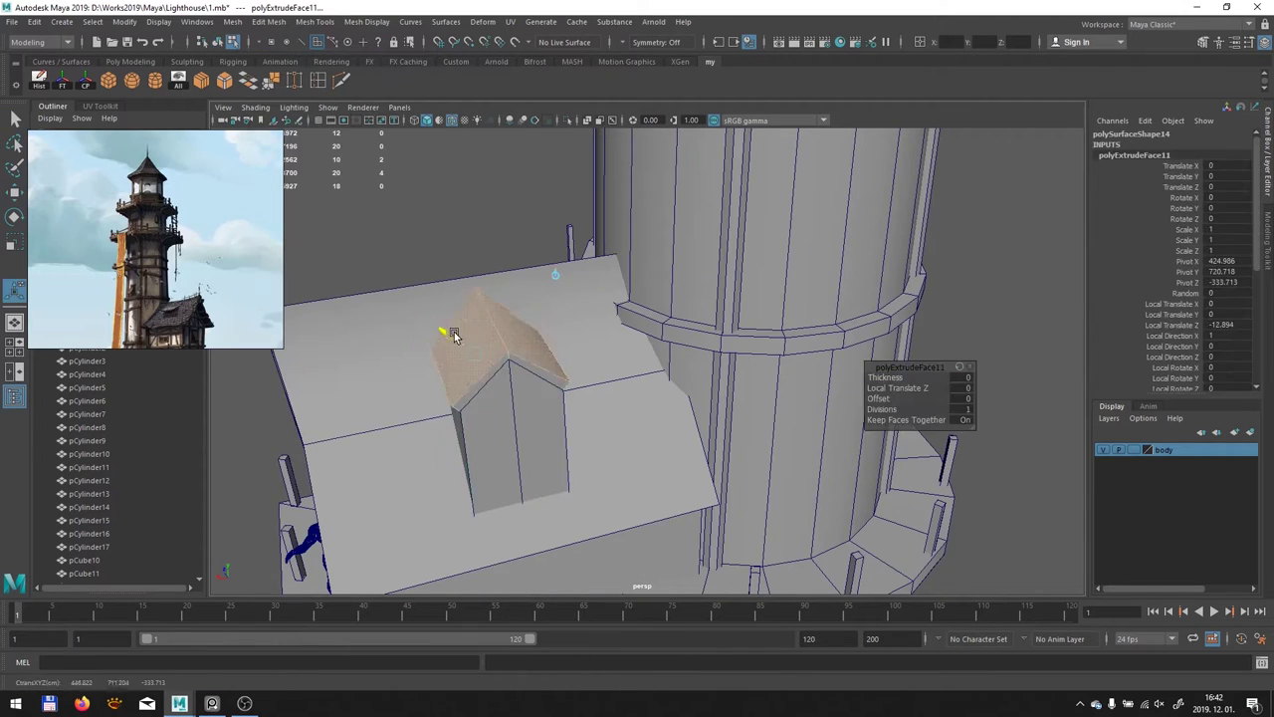
{"action": "key", "text": "ctrl+e"}
{"action": "left_click_drag", "start_coordinate": [453, 336], "coordinate": [584, 315], "text": "alt"}
{"action": "mouse_move", "coordinate": [570, 149]}
{"action": "left_mouse_down", "text": "alt"}
{"action": "mouse_move", "coordinate": [617, 219]}
{"action": "mouse_move", "coordinate": [558, 293]}
{"action": "left_mouse_up", "text": "alt"}
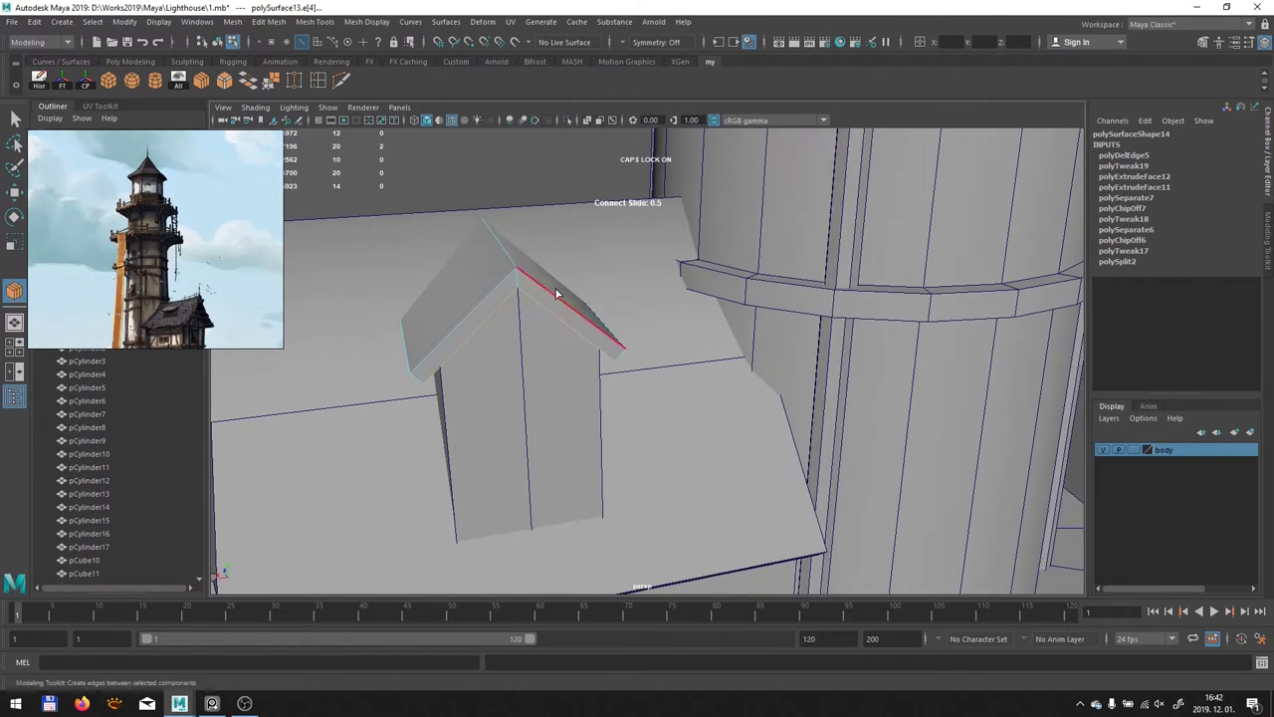
Connect edges across the dormer roof and scale its narrow edge face
{"action": "left_click", "coordinate": [206, 86]}
{"action": "left_click_drag", "start_coordinate": [438, 299], "coordinate": [499, 321], "text": "alt"}
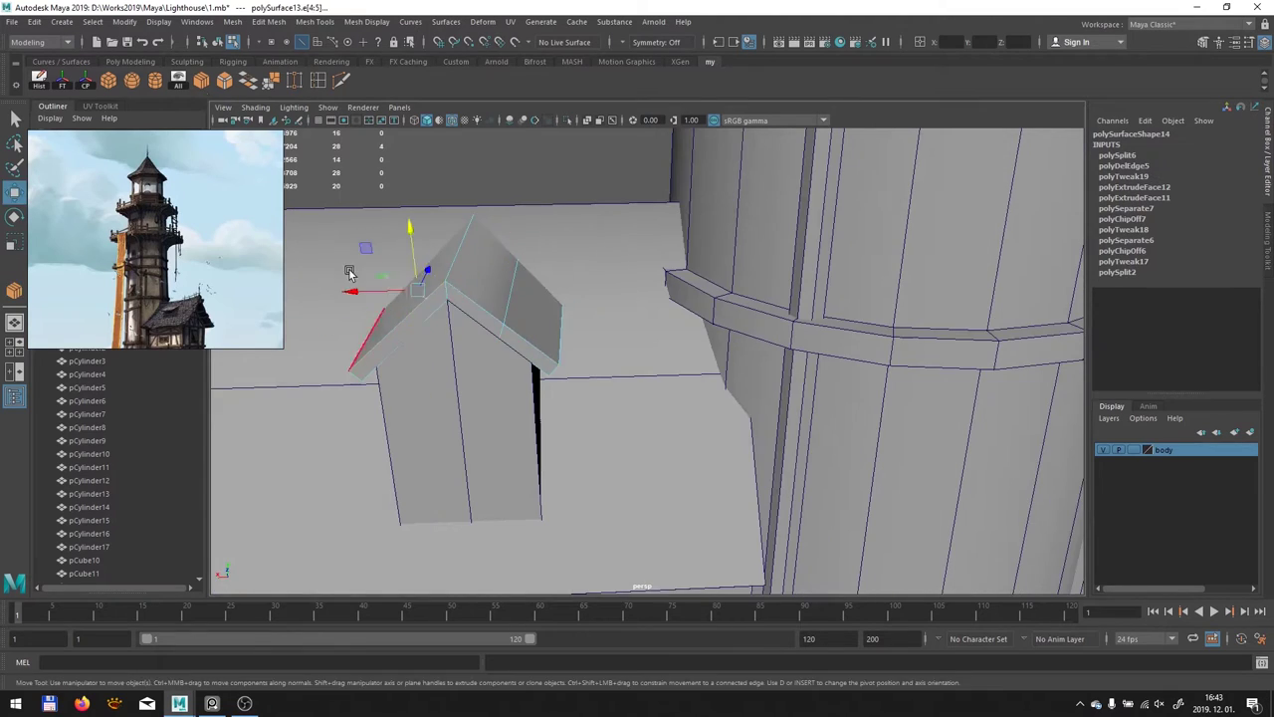
{"action": "mouse_move", "coordinate": [349, 273]}
{"action": "left_mouse_down", "text": "alt"}
{"action": "mouse_move", "coordinate": [427, 307]}
{"action": "mouse_move", "coordinate": [697, 318]}
{"action": "left_mouse_up", "text": "alt"}
{"action": "left_click", "coordinate": [751, 333]}
{"action": "key", "text": "r"}
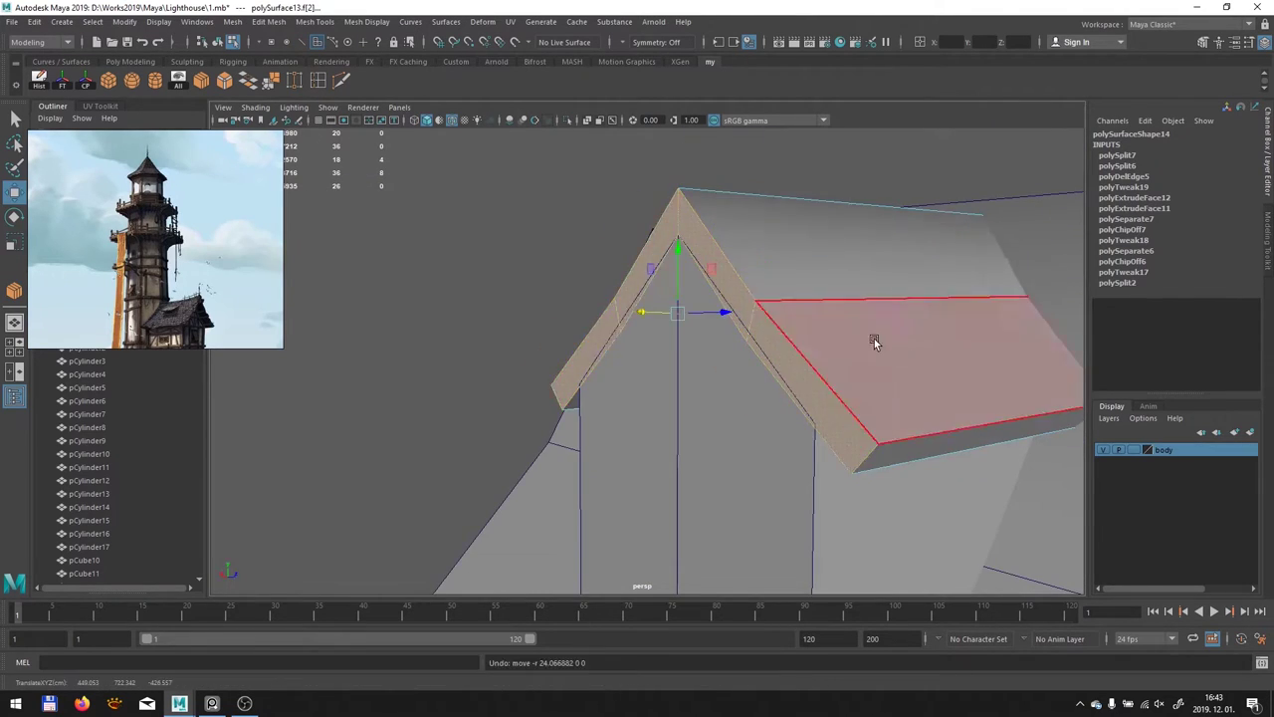
{"action": "mouse_move", "coordinate": [874, 342]}
{"action": "left_mouse_down", "text": "alt"}
{"action": "mouse_move", "coordinate": [648, 333]}
{"action": "mouse_move", "coordinate": [853, 242]}
{"action": "mouse_move", "coordinate": [804, 435]}
{"action": "mouse_move", "coordinate": [829, 301]}
{"action": "mouse_move", "coordinate": [697, 328]}
{"action": "left_mouse_up", "text": "alt"}
Position the panel against the lighthouse tower wall
{"action": "scroll", "coordinate": [680, 373], "scroll_direction": "down", "scroll_amount": 5}
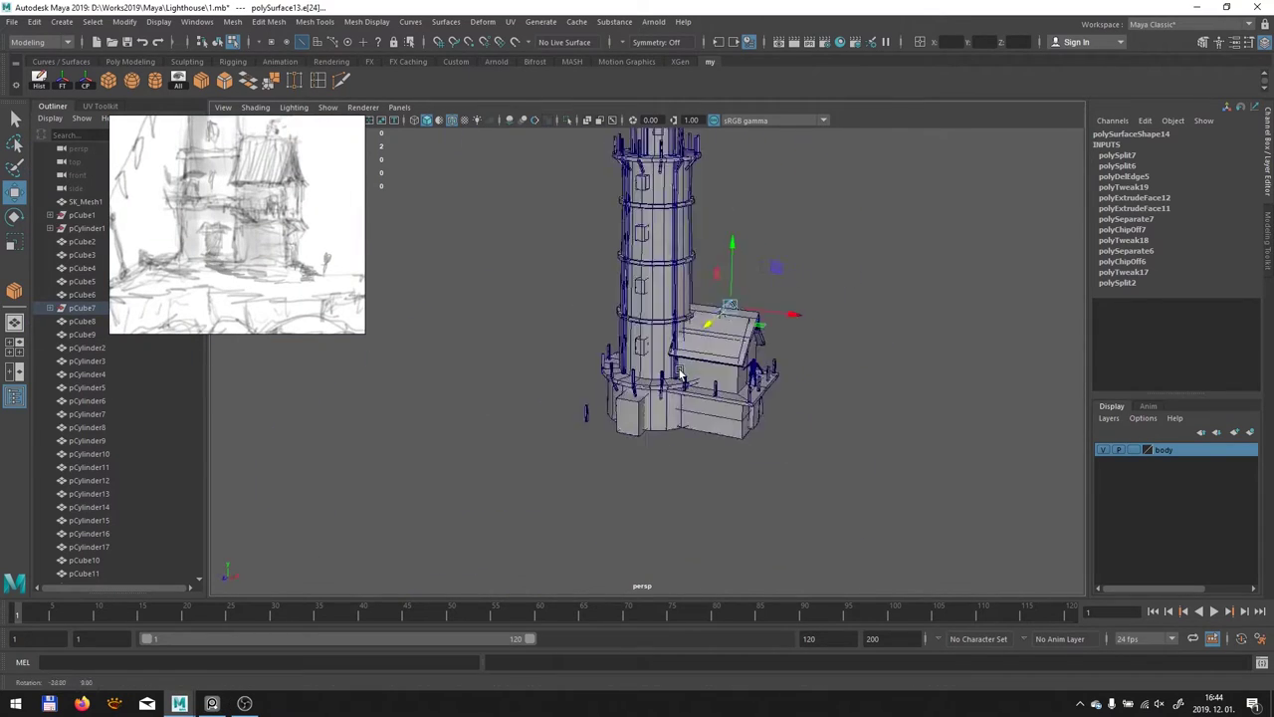
{"action": "left_click_drag", "start_coordinate": [740, 303], "coordinate": [606, 417], "text": "alt"}
{"action": "left_click", "coordinate": [605, 416]}
{"action": "key", "text": "w"}
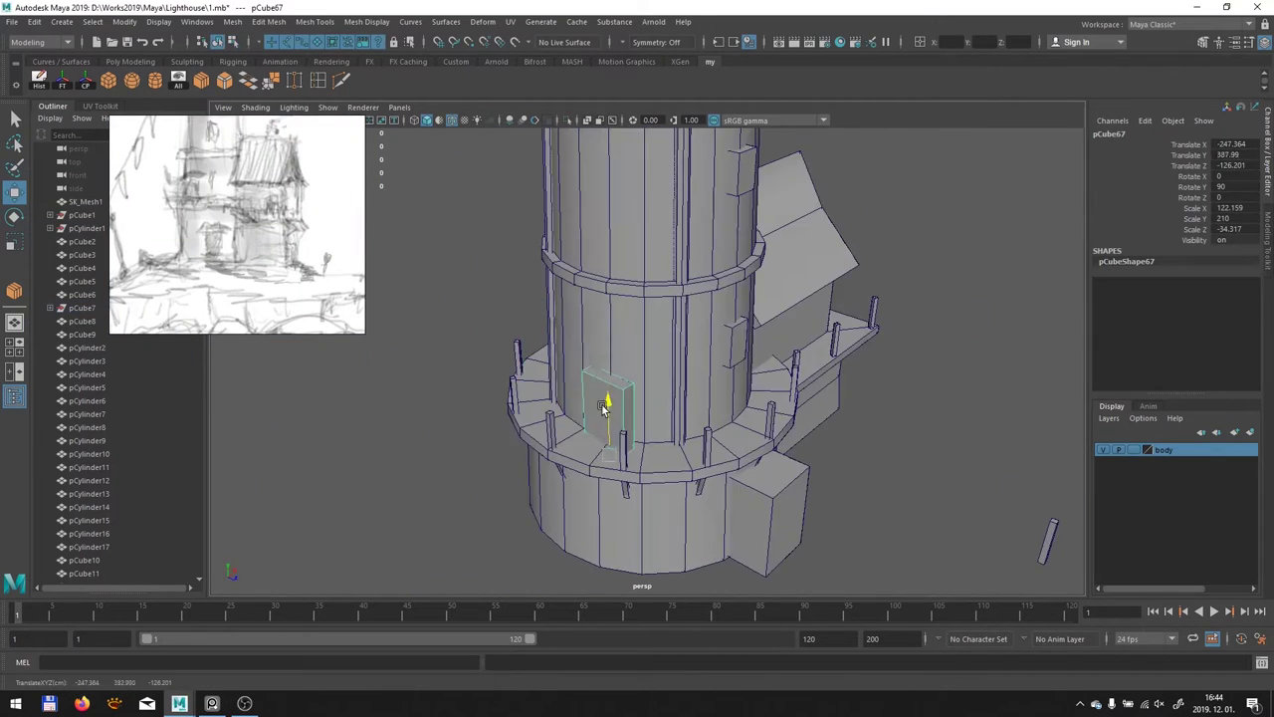
{"action": "key", "text": "w"}
{"action": "scroll", "coordinate": [627, 476], "scroll_direction": "up", "scroll_amount": 5}
{"action": "mouse_move", "coordinate": [627, 475]}
{"action": "left_mouse_down", "text": "alt"}
{"action": "mouse_move", "coordinate": [677, 418]}
{"action": "mouse_move", "coordinate": [715, 402]}
{"action": "mouse_move", "coordinate": [589, 356]}
{"action": "left_mouse_up", "text": "alt"}
Slide the thin plane beside the figure along the house wall
{"action": "left_click", "coordinate": [714, 402], "text": "shift"}
{"action": "scroll", "coordinate": [715, 403], "scroll_direction": "down", "scroll_amount": 5}
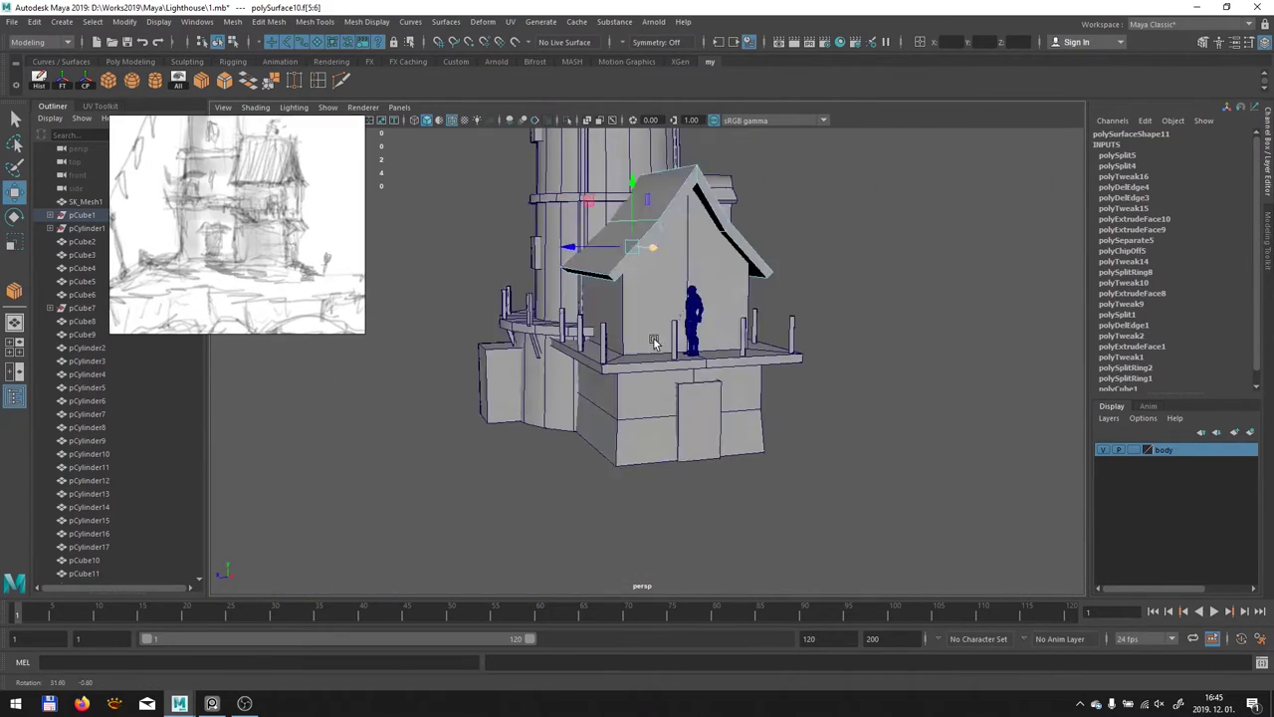
{"action": "scroll", "coordinate": [654, 341], "scroll_direction": "up", "scroll_amount": 3}
{"action": "left_click", "coordinate": [831, 376]}
{"action": "left_click_drag", "start_coordinate": [794, 327], "coordinate": [786, 331]}
{"action": "mouse_move", "coordinate": [786, 331]}
{"action": "left_mouse_down", "text": "alt"}
{"action": "mouse_move", "coordinate": [697, 358]}
{"action": "mouse_move", "coordinate": [637, 358]}
{"action": "mouse_move", "coordinate": [697, 349]}
{"action": "mouse_move", "coordinate": [637, 378]}
{"action": "left_mouse_up", "text": "alt"}
Duplicate the wall panel and scale the copy to a new size
{"action": "left_click", "coordinate": [1217, 642]}
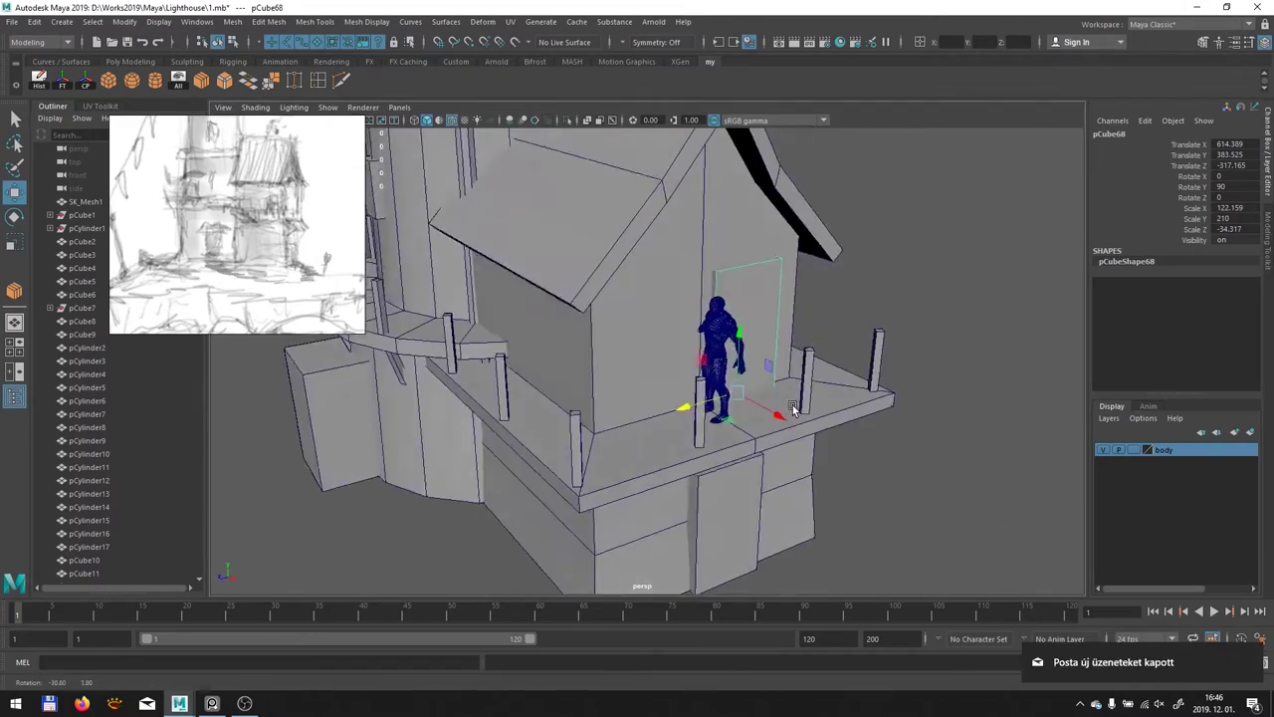
{"action": "key", "text": "ctrl+d"}
{"action": "key", "text": "r"}
{"action": "mouse_move", "coordinate": [557, 398]}
{"action": "left_mouse_down"}
{"action": "mouse_move", "coordinate": [598, 409]}
{"action": "mouse_move", "coordinate": [598, 441]}
{"action": "mouse_move", "coordinate": [592, 427]}
{"action": "mouse_move", "coordinate": [663, 344]}
{"action": "left_mouse_up"}
{"action": "key", "text": "w"}
{"action": "right_click", "coordinate": [512, 263]}
Adjust the roof piece's vertices from a front view of the house
{"action": "left_click_drag", "start_coordinate": [868, 545], "coordinate": [725, 406], "text": "alt"}
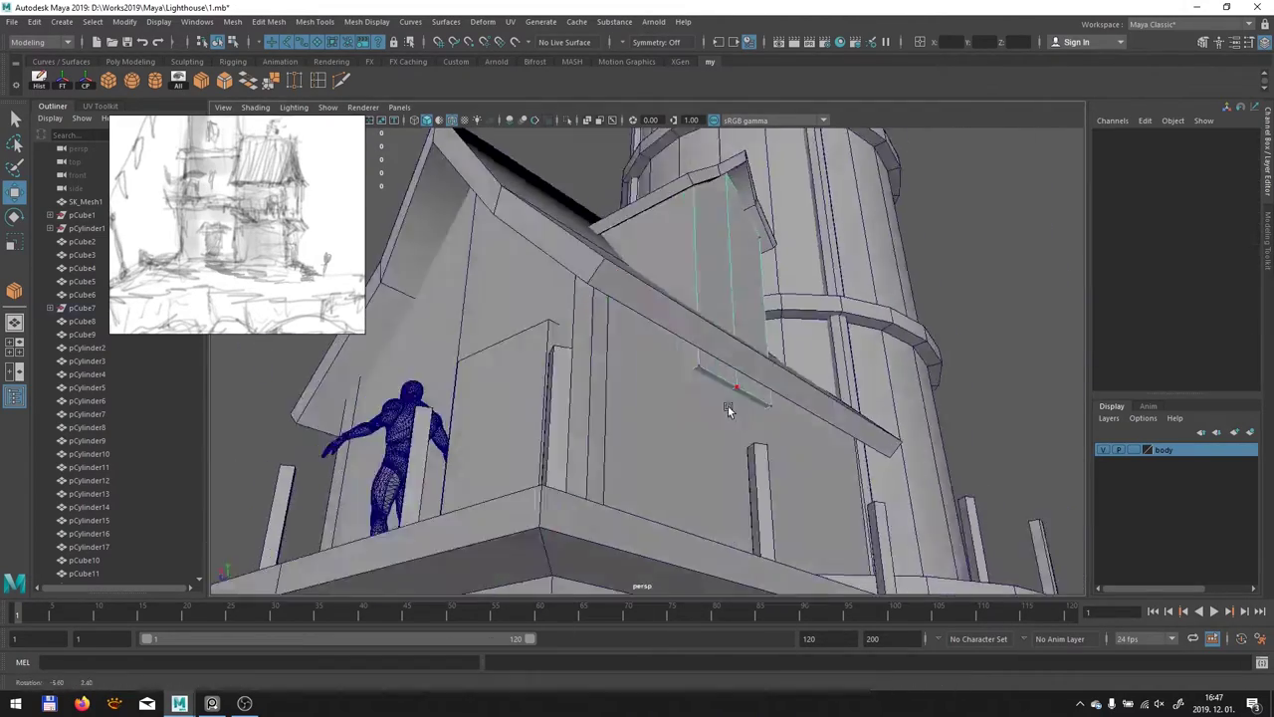
{"action": "left_click", "coordinate": [627, 428]}
{"action": "left_click_drag", "start_coordinate": [627, 429], "coordinate": [697, 349], "text": "alt"}
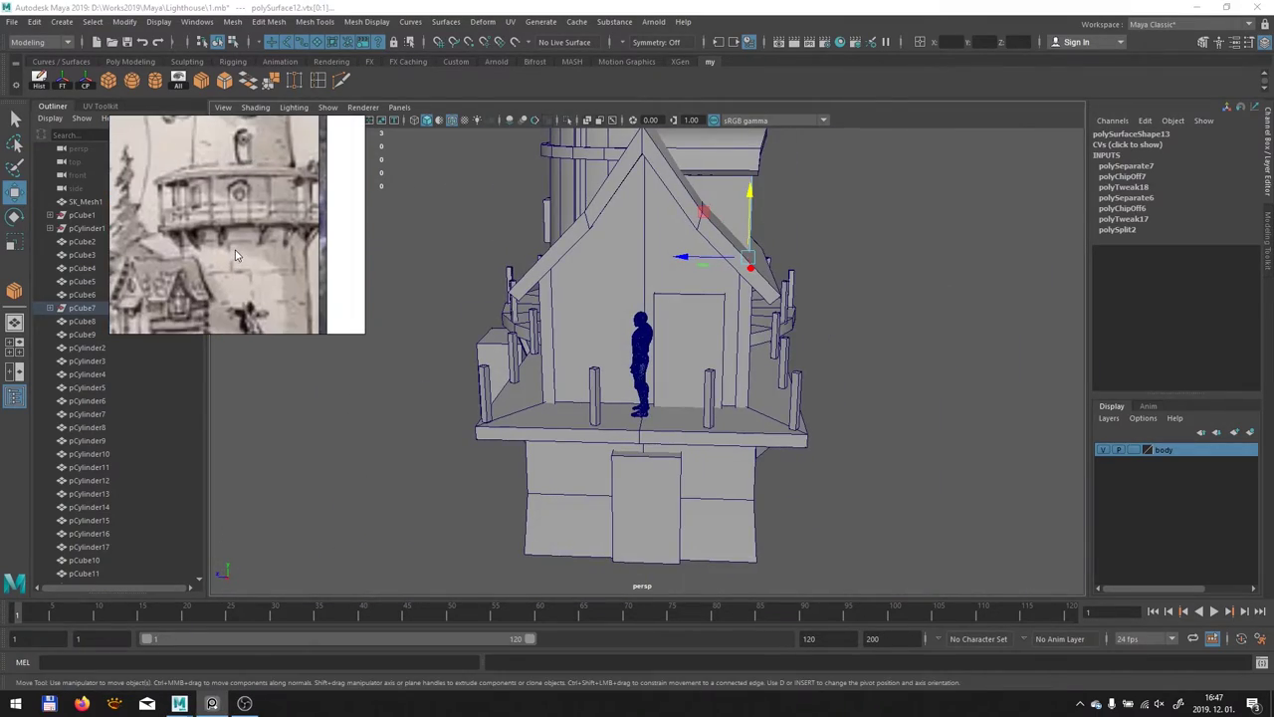
{"action": "left_click_drag", "start_coordinate": [598, 348], "coordinate": [697, 298], "text": "alt"}
Position the door panel beside the figure on the house wall
{"action": "left_click", "coordinate": [757, 229]}
{"action": "left_click_drag", "start_coordinate": [757, 229], "coordinate": [916, 254], "text": "alt"}
{"action": "key", "text": "f"}
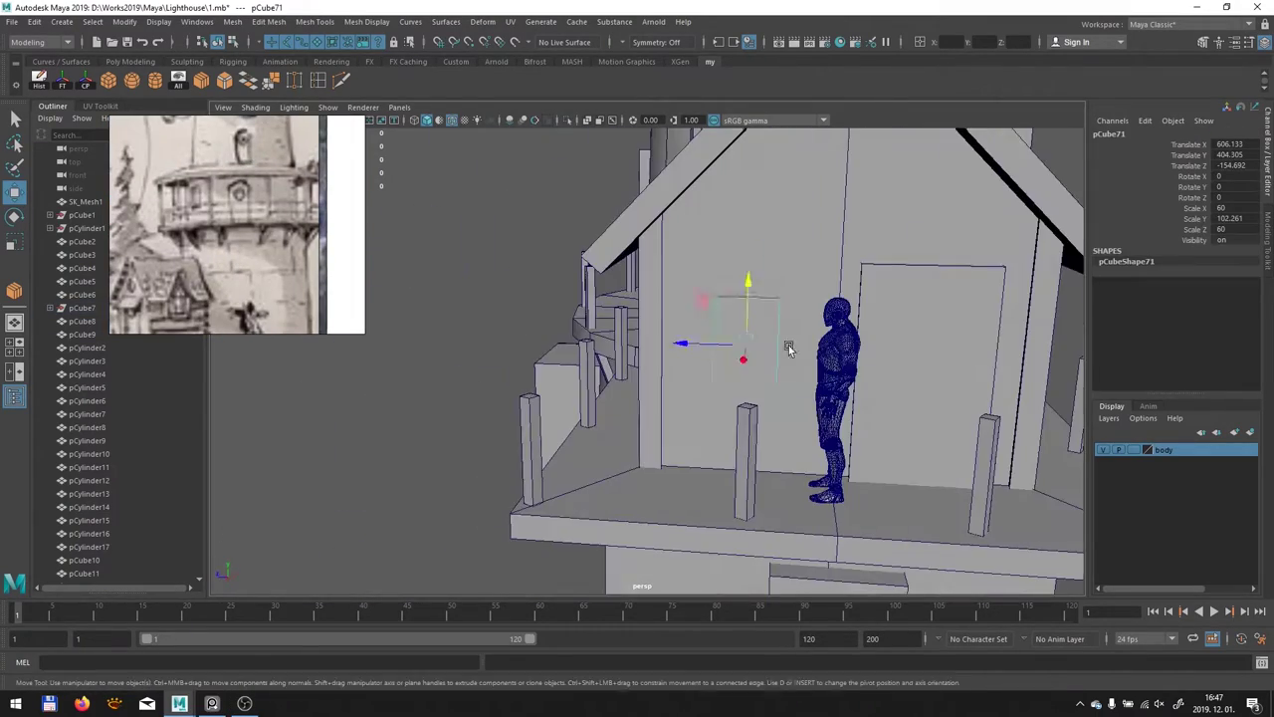
{"action": "mouse_move", "coordinate": [702, 296]}
{"action": "left_mouse_down", "text": "alt"}
{"action": "mouse_move", "coordinate": [753, 333]}
{"action": "mouse_move", "coordinate": [683, 275]}
{"action": "mouse_move", "coordinate": [460, 363]}
{"action": "mouse_move", "coordinate": [527, 398]}
{"action": "left_mouse_up", "text": "alt"}
{"action": "left_click", "coordinate": [683, 276]}
Rotate a beam to lie horizontal and move it under the roof
{"action": "scroll", "coordinate": [611, 484], "scroll_direction": "up", "scroll_amount": 3}
{"action": "scroll", "coordinate": [587, 390], "scroll_direction": "down", "scroll_amount": 3}
{"action": "left_click", "coordinate": [588, 390]}
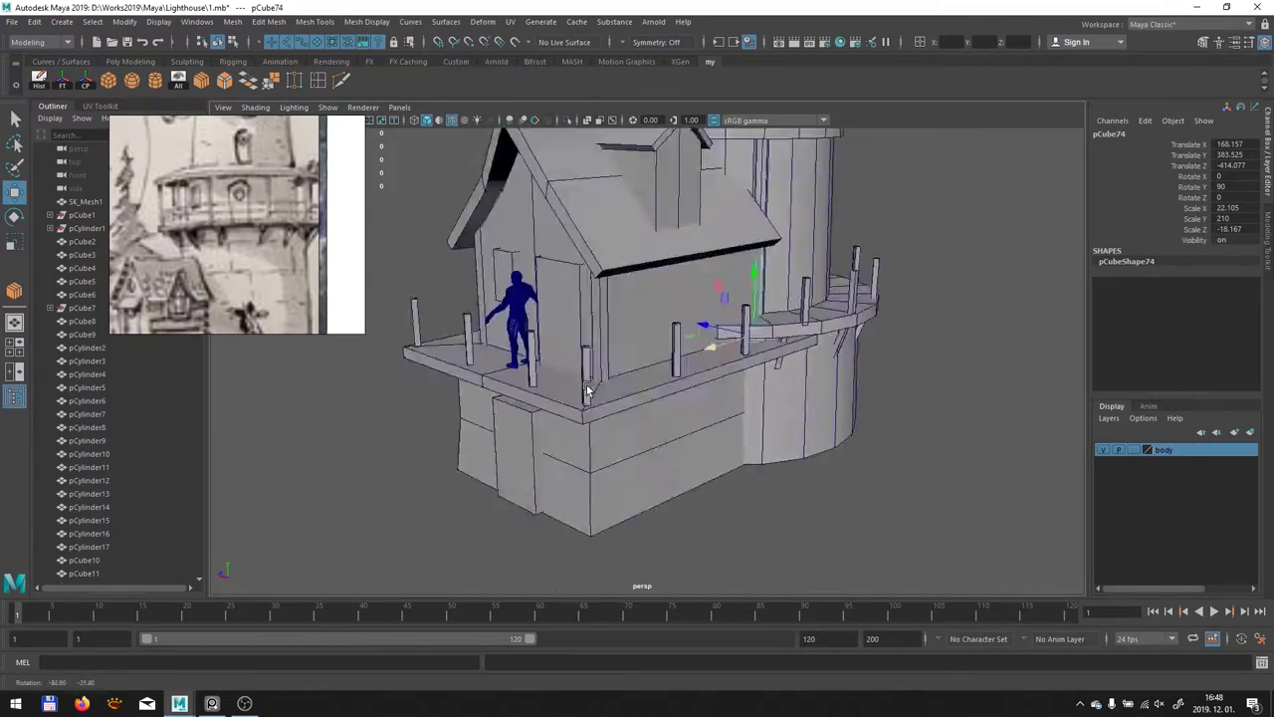
{"action": "left_click_drag", "start_coordinate": [612, 261], "coordinate": [647, 299]}
{"action": "key", "text": "w"}
{"action": "left_click_drag", "start_coordinate": [683, 370], "coordinate": [674, 351], "text": "alt"}
{"action": "scroll", "coordinate": [697, 398], "scroll_direction": "up", "scroll_amount": 5}
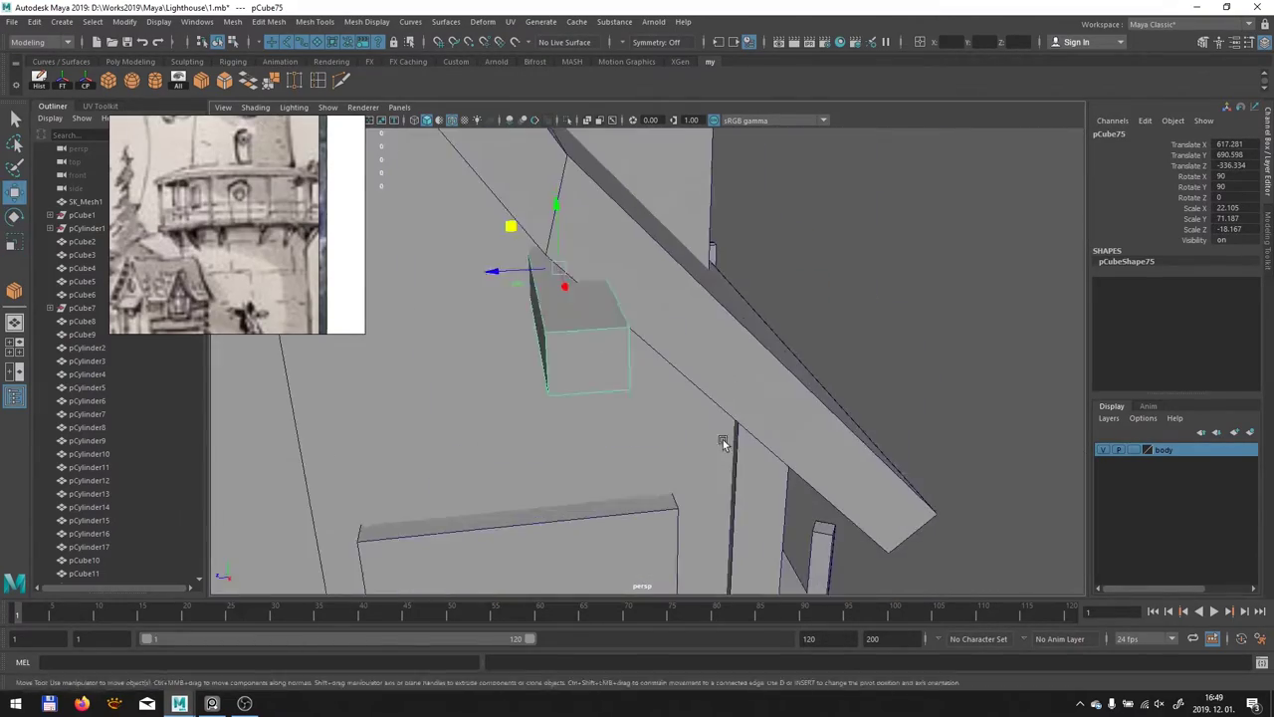
{"action": "scroll", "coordinate": [670, 304], "scroll_direction": "down", "scroll_amount": 5}
{"action": "left_click_drag", "start_coordinate": [670, 304], "coordinate": [351, 333], "text": "alt"}
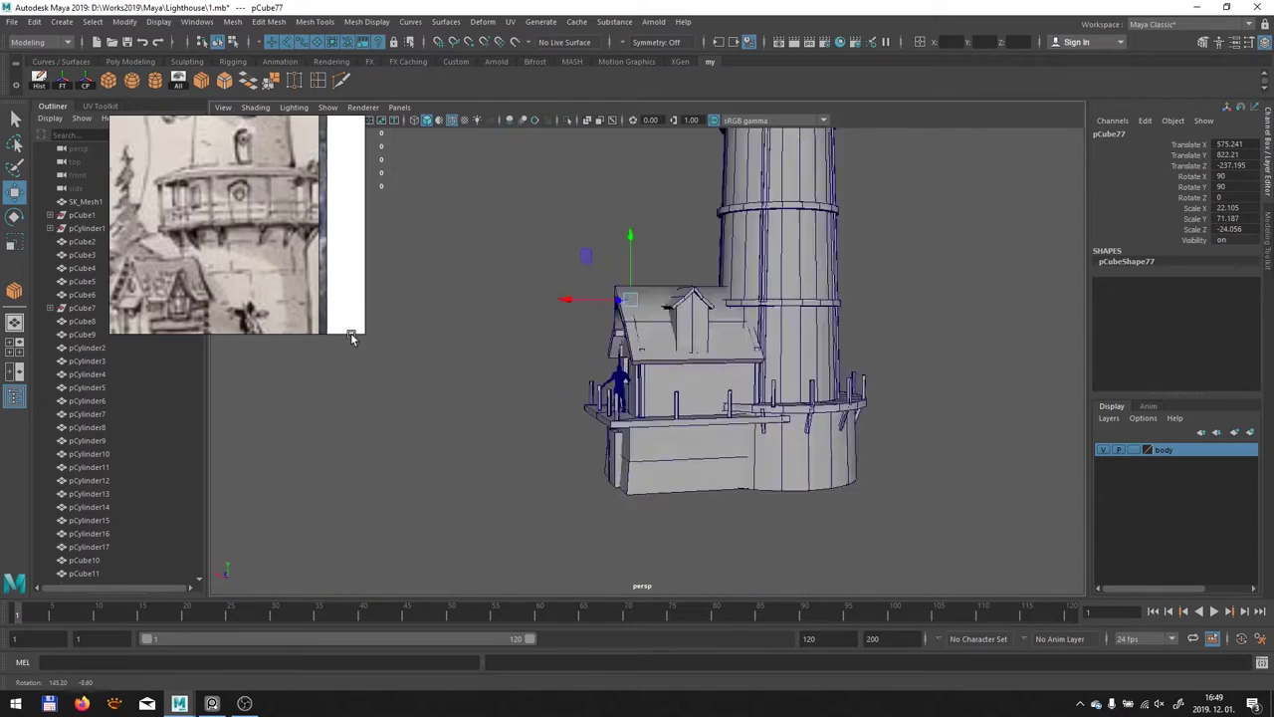
Scale the roof post and bring its top vertices down to the roof
{"action": "left_click", "coordinate": [622, 468]}
{"action": "scroll", "coordinate": [668, 446], "scroll_direction": "up", "scroll_amount": 3}
{"action": "scroll", "coordinate": [667, 446], "scroll_direction": "up", "scroll_amount": 5}
{"action": "left_click_drag", "start_coordinate": [668, 446], "coordinate": [697, 448], "text": "alt"}
{"action": "left_click", "coordinate": [652, 398]}
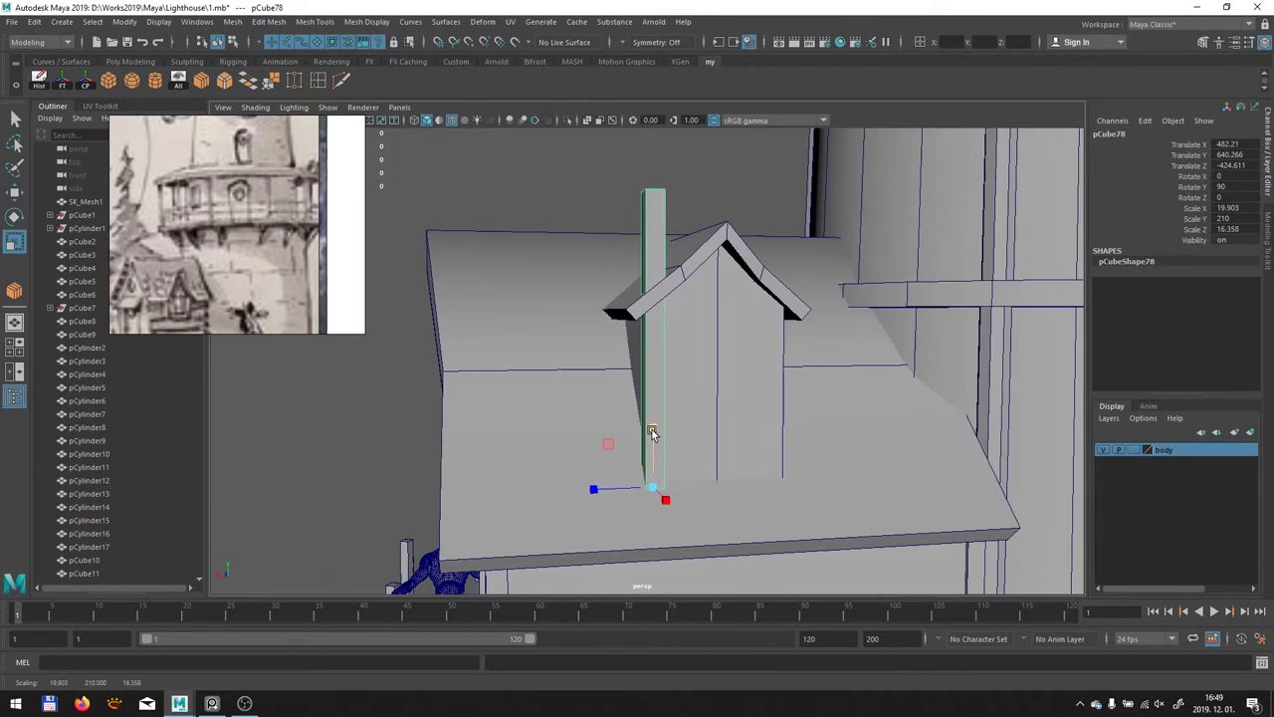
{"action": "key", "text": "r"}
{"action": "scroll", "coordinate": [842, 553], "scroll_direction": "up", "scroll_amount": 3}
{"action": "scroll", "coordinate": [843, 552], "scroll_direction": "down", "scroll_amount": 3}
{"action": "left_click_drag", "start_coordinate": [604, 208], "coordinate": [591, 329], "text": "alt"}
{"action": "key", "text": "w"}
{"action": "scroll", "coordinate": [575, 286], "scroll_direction": "up", "scroll_amount": 4}
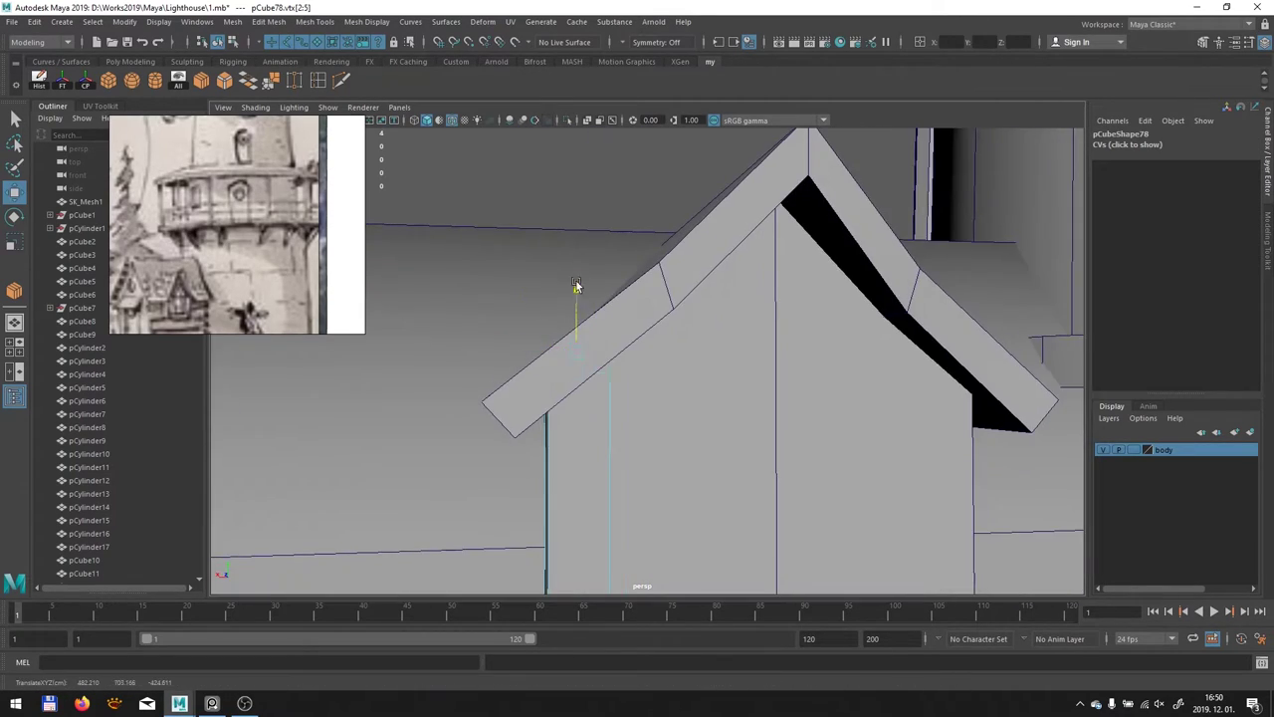
{"action": "scroll", "coordinate": [605, 289], "scroll_direction": "down", "scroll_amount": 4}
{"action": "left_click", "coordinate": [712, 368]}
Select the box on the roof and a block on the tower
{"action": "mouse_move", "coordinate": [663, 296]}
{"action": "left_mouse_down", "text": "alt"}
{"action": "mouse_move", "coordinate": [697, 359]}
{"action": "mouse_move", "coordinate": [733, 289]}
{"action": "left_mouse_up", "text": "alt"}
{"action": "left_click", "coordinate": [733, 289]}
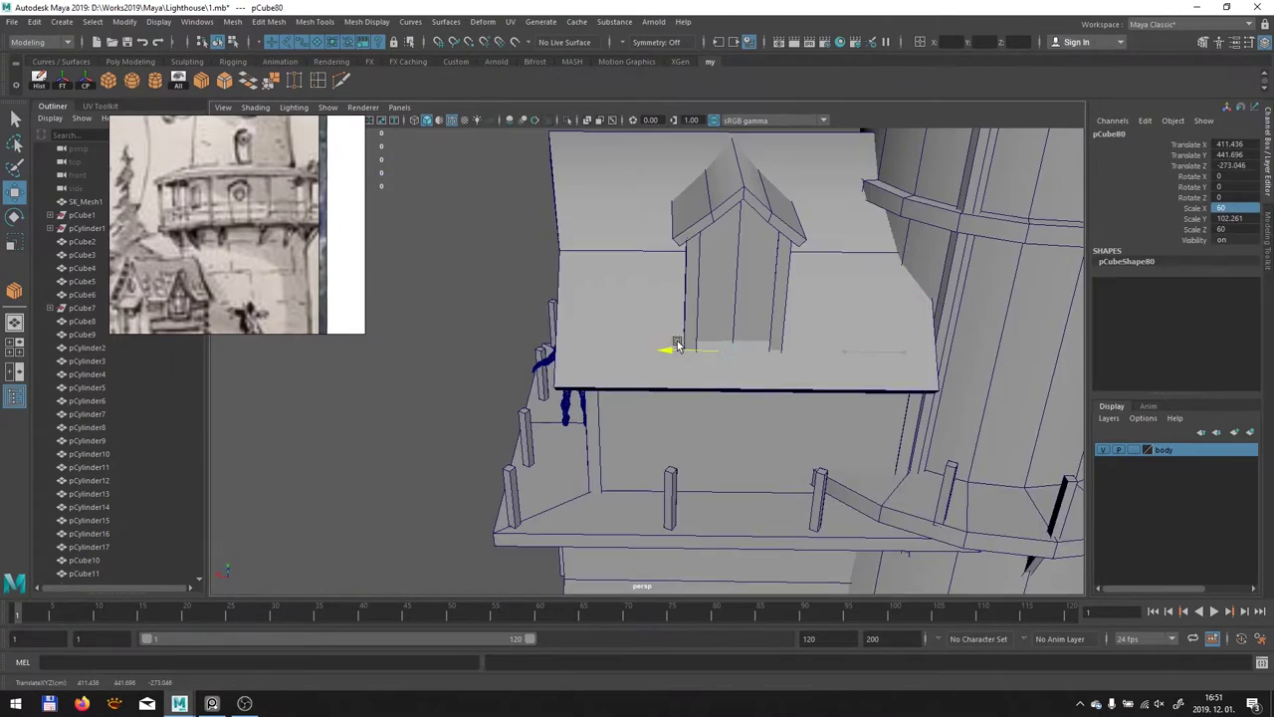
{"action": "scroll", "coordinate": [740, 342], "scroll_direction": "up", "scroll_amount": 5}
{"action": "scroll", "coordinate": [595, 260], "scroll_direction": "down", "scroll_amount": 3}
{"action": "scroll", "coordinate": [831, 256], "scroll_direction": "down", "scroll_amount": 3}
{"action": "left_click_drag", "start_coordinate": [830, 256], "coordinate": [697, 279], "text": "alt"}
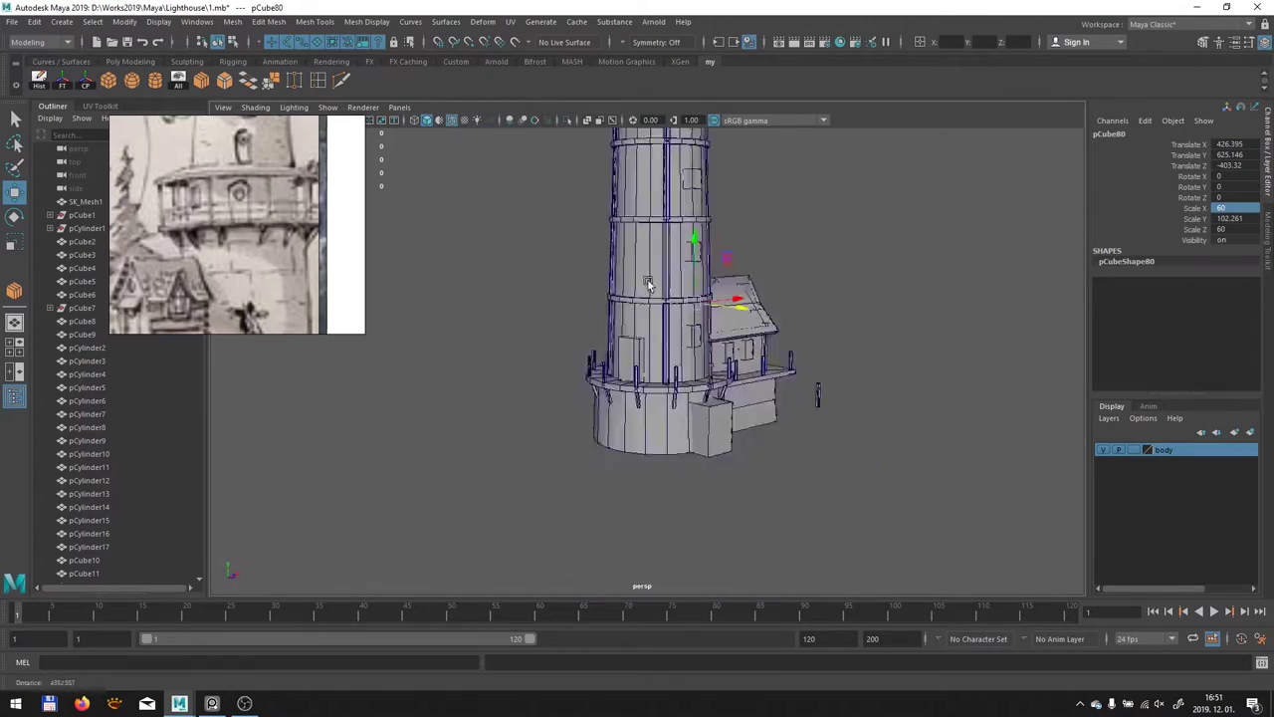
{"action": "scroll", "coordinate": [897, 300], "scroll_direction": "up", "scroll_amount": 4}
{"action": "left_click", "coordinate": [897, 300]}
Move the small box beside the tower and flatten it into a thin slab
{"action": "left_click_drag", "start_coordinate": [897, 300], "coordinate": [622, 388], "text": "alt"}
{"action": "scroll", "coordinate": [617, 388], "scroll_direction": "up", "scroll_amount": 2}
{"action": "left_click", "coordinate": [615, 386]}
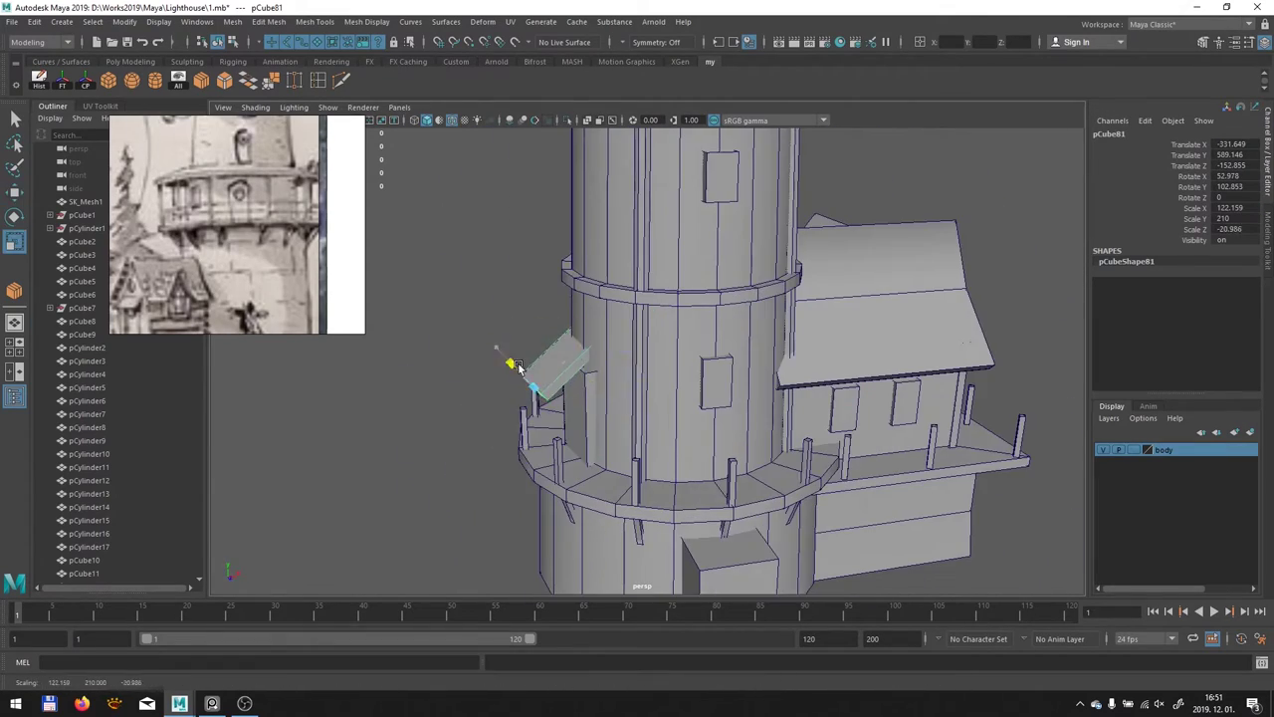
{"action": "key", "text": "w"}
{"action": "left_click_drag", "start_coordinate": [517, 365], "coordinate": [538, 328]}
{"action": "left_click_drag", "start_coordinate": [537, 329], "coordinate": [638, 299], "text": "alt"}
{"action": "scroll", "coordinate": [638, 299], "scroll_direction": "up", "scroll_amount": 3}
{"action": "key", "text": "r"}
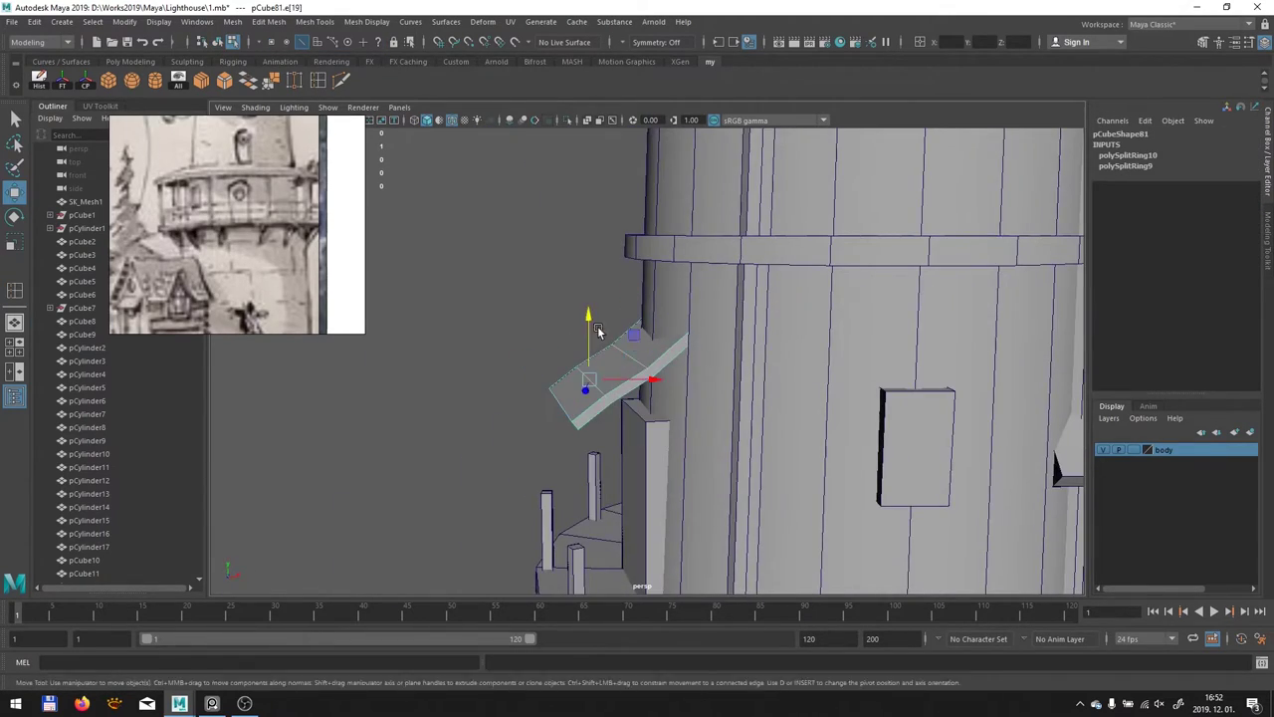
{"action": "scroll", "coordinate": [597, 332], "scroll_direction": "down", "scroll_amount": 3}
Refine the slab by selecting its edges and a vertex
{"action": "mouse_move", "coordinate": [756, 363]}
{"action": "left_mouse_down", "text": "alt"}
{"action": "mouse_move", "coordinate": [656, 353]}
{"action": "mouse_move", "coordinate": [583, 413]}
{"action": "left_mouse_up", "text": "alt"}
{"action": "scroll", "coordinate": [633, 346], "scroll_direction": "up", "scroll_amount": 3}
{"action": "left_click", "coordinate": [633, 346]}
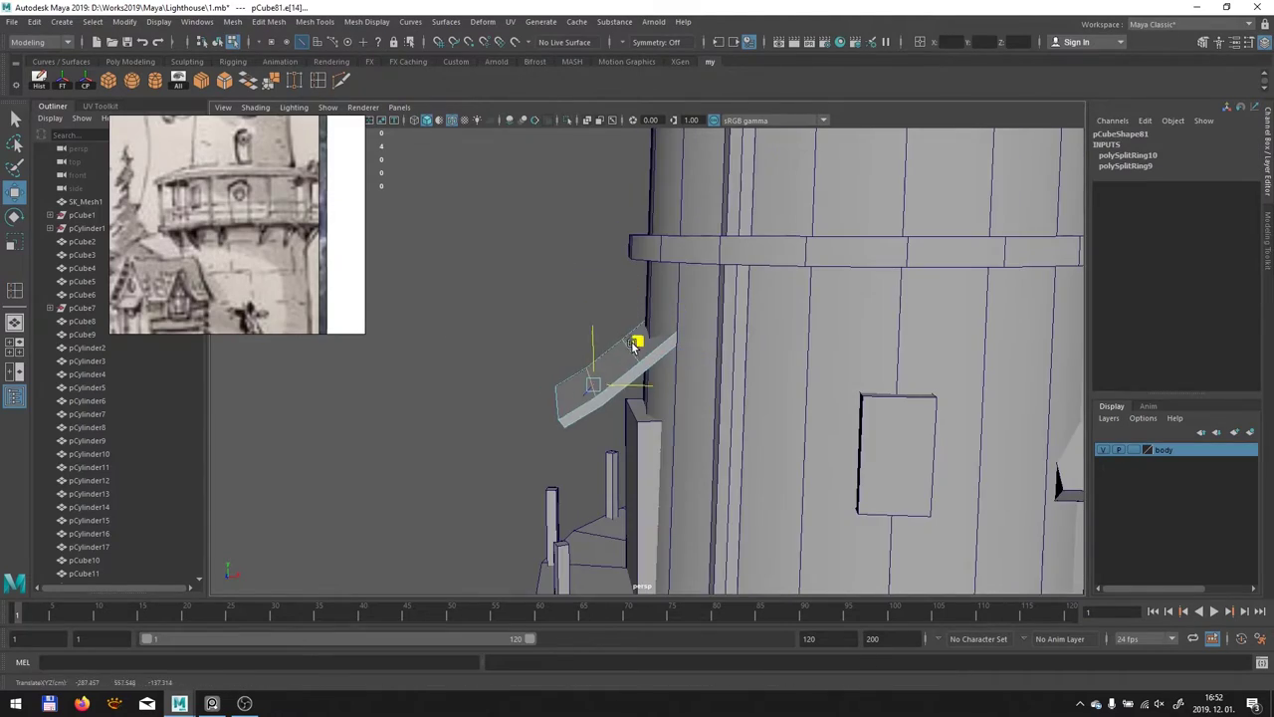
{"action": "scroll", "coordinate": [633, 346], "scroll_direction": "down", "scroll_amount": 3}
{"action": "mouse_move", "coordinate": [633, 345]}
{"action": "left_mouse_down", "text": "alt"}
{"action": "mouse_move", "coordinate": [810, 342]}
{"action": "mouse_move", "coordinate": [813, 467]}
{"action": "mouse_move", "coordinate": [652, 286]}
{"action": "mouse_move", "coordinate": [794, 336]}
{"action": "mouse_move", "coordinate": [535, 328]}
{"action": "mouse_move", "coordinate": [757, 298]}
{"action": "mouse_move", "coordinate": [597, 239]}
{"action": "mouse_move", "coordinate": [637, 221]}
{"action": "mouse_move", "coordinate": [737, 289]}
{"action": "mouse_move", "coordinate": [950, 327]}
{"action": "mouse_move", "coordinate": [667, 315]}
{"action": "left_mouse_up", "text": "alt"}
{"action": "scroll", "coordinate": [812, 467], "scroll_direction": "up", "scroll_amount": 1}
{"action": "key", "text": "F9"}
{"action": "left_click", "coordinate": [652, 287]}
{"action": "left_click", "coordinate": [793, 336]}
Scale and move the cube beam on the upper balcony
{"action": "scroll", "coordinate": [840, 327], "scroll_direction": "up", "scroll_amount": 5}
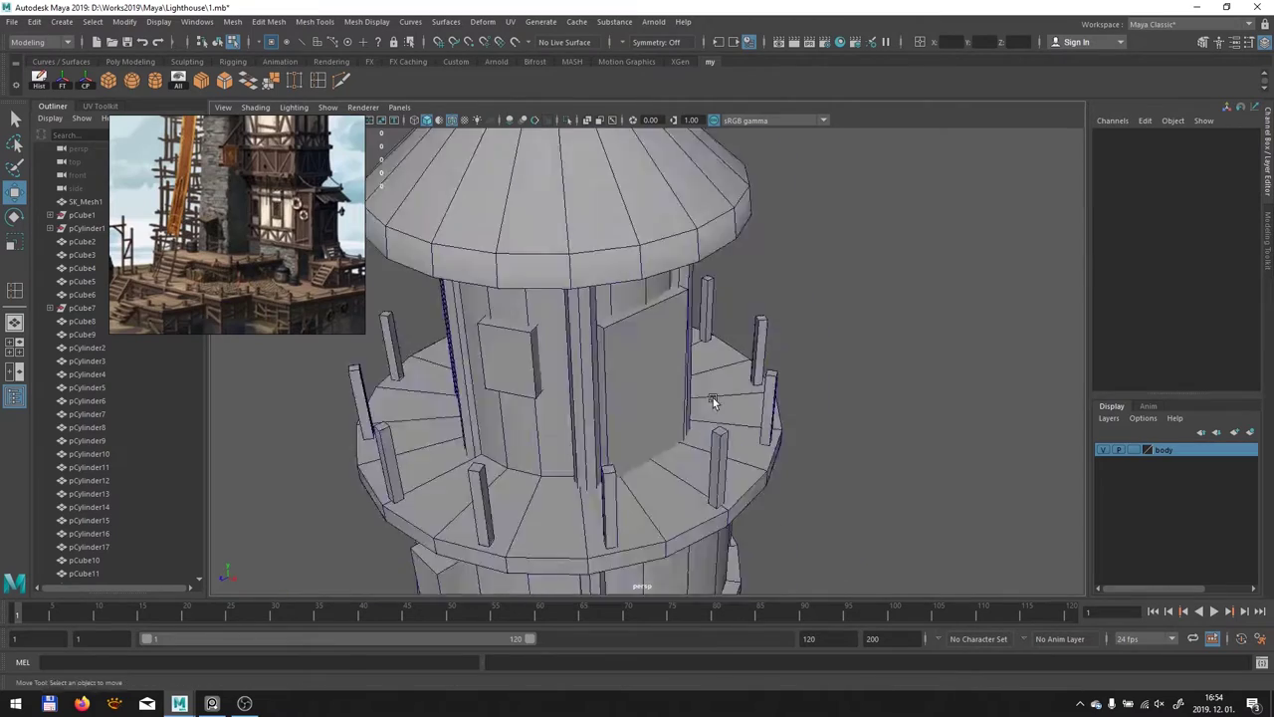
{"action": "left_click_drag", "start_coordinate": [711, 398], "coordinate": [751, 296], "text": "alt"}
{"action": "mouse_move", "coordinate": [806, 379]}
{"action": "left_mouse_down", "text": "alt"}
{"action": "mouse_move", "coordinate": [600, 379]}
{"action": "mouse_move", "coordinate": [726, 342]}
{"action": "mouse_move", "coordinate": [605, 369]}
{"action": "mouse_move", "coordinate": [844, 414]}
{"action": "mouse_move", "coordinate": [742, 412]}
{"action": "left_mouse_up", "text": "alt"}
{"action": "scroll", "coordinate": [648, 375], "scroll_direction": "up", "scroll_amount": 3}
{"action": "key", "text": "r"}
{"action": "scroll", "coordinate": [648, 347], "scroll_direction": "up", "scroll_amount": 3}
{"action": "key", "text": "w"}
{"action": "scroll", "coordinate": [844, 411], "scroll_direction": "down", "scroll_amount": 3}
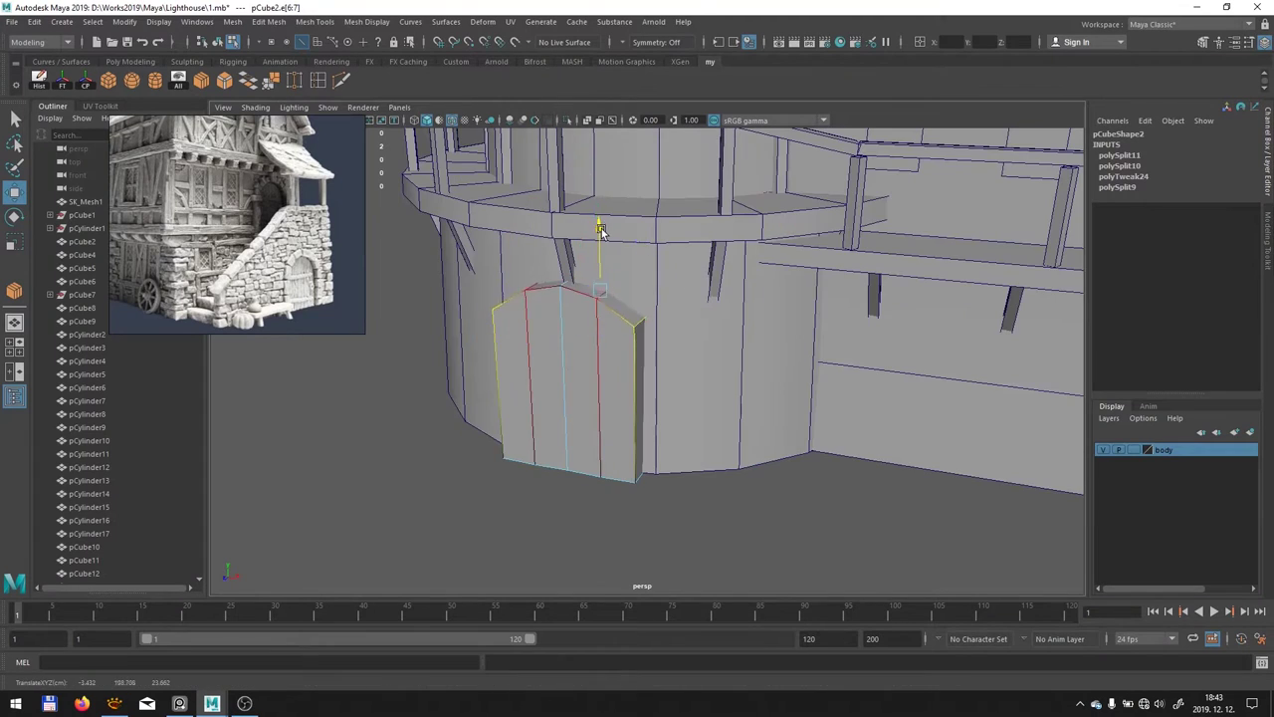
Push the extruded door faces inward on the tower
{"action": "left_click_drag", "start_coordinate": [600, 230], "coordinate": [624, 219], "text": "alt"}
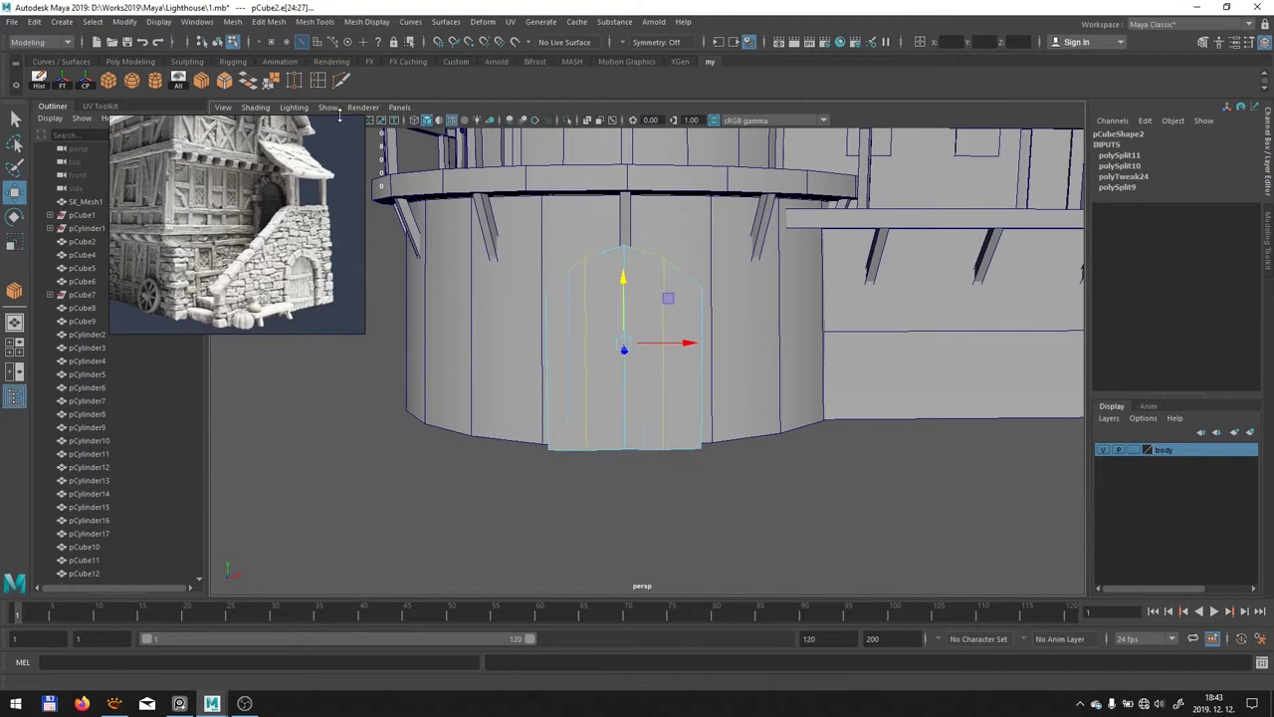
{"action": "right_click_drag", "start_coordinate": [704, 329], "coordinate": [697, 299]}
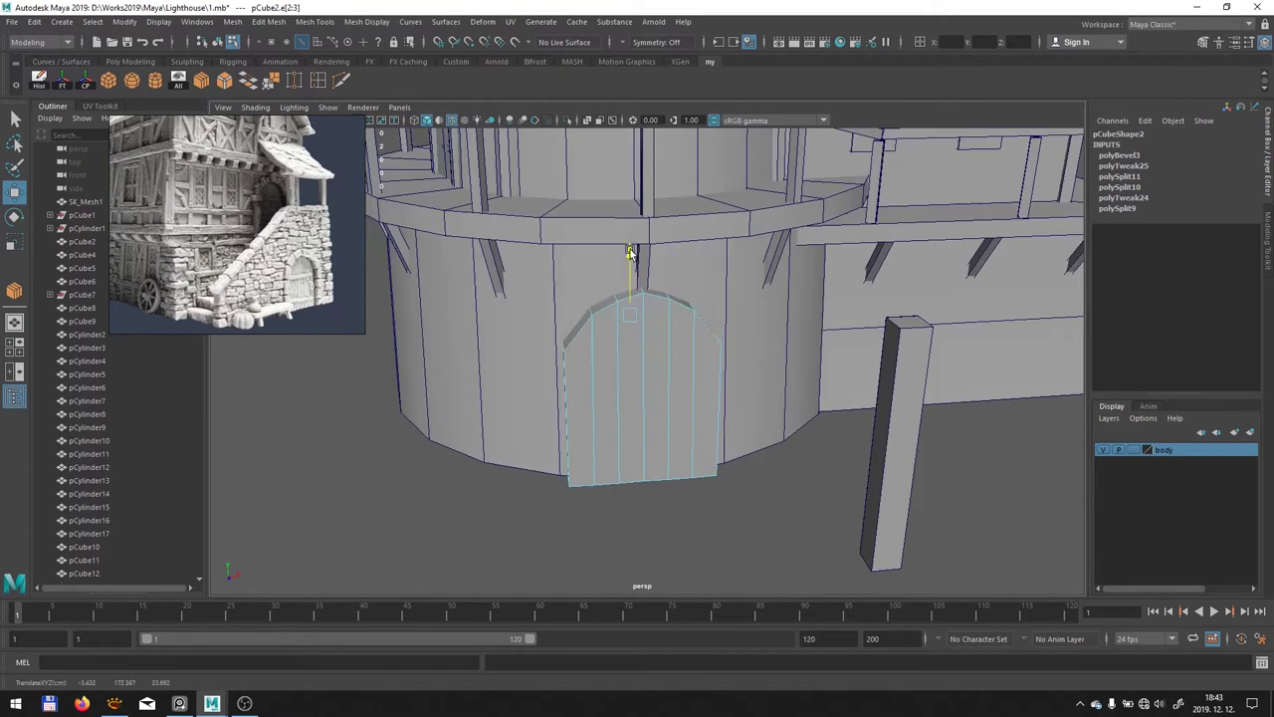
{"action": "left_click_drag", "start_coordinate": [697, 298], "coordinate": [703, 356], "text": "alt"}
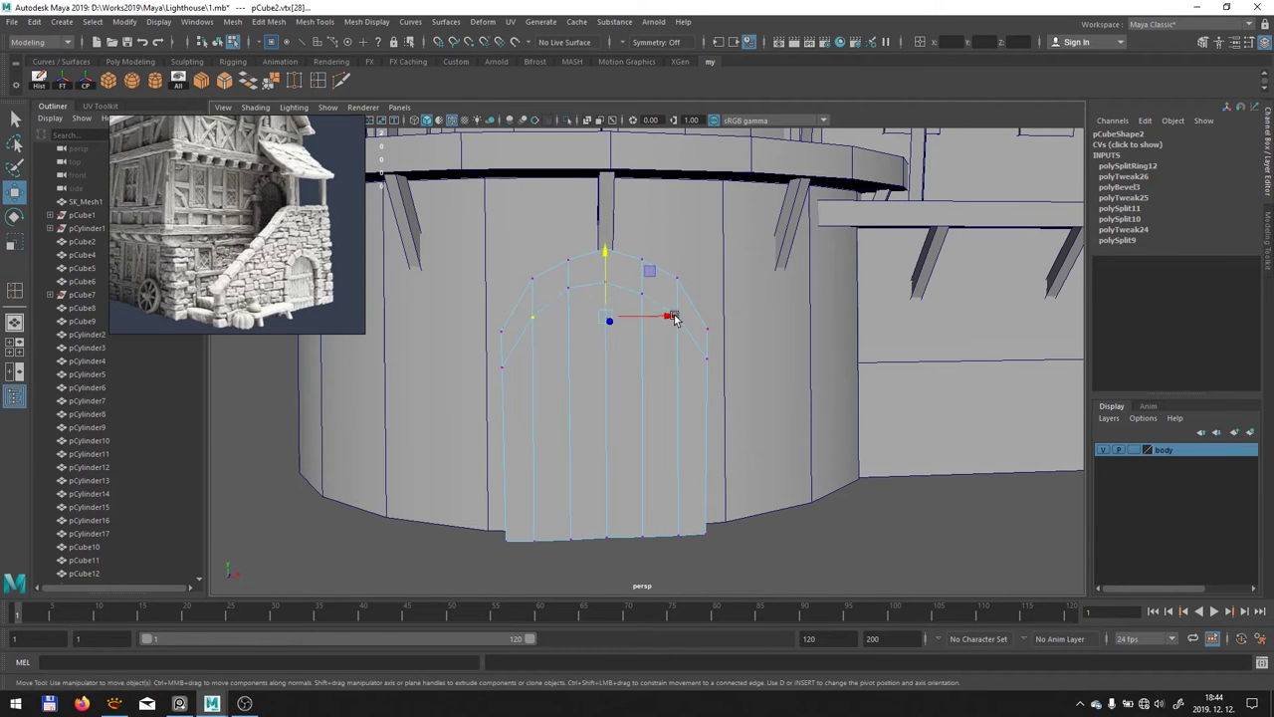
{"action": "mouse_move", "coordinate": [674, 318]}
{"action": "left_mouse_down", "text": "alt"}
{"action": "mouse_move", "coordinate": [677, 455]}
{"action": "mouse_move", "coordinate": [561, 347]}
{"action": "left_mouse_up", "text": "alt"}
{"action": "right_click_drag", "start_coordinate": [561, 348], "coordinate": [611, 297], "text": "shift"}
{"action": "mouse_move", "coordinate": [611, 297]}
{"action": "left_mouse_down", "text": "alt"}
{"action": "mouse_move", "coordinate": [692, 482]}
{"action": "mouse_move", "coordinate": [856, 396]}
{"action": "mouse_move", "coordinate": [724, 354]}
{"action": "mouse_move", "coordinate": [558, 262]}
{"action": "left_mouse_up", "text": "alt"}
{"action": "key", "text": "w"}
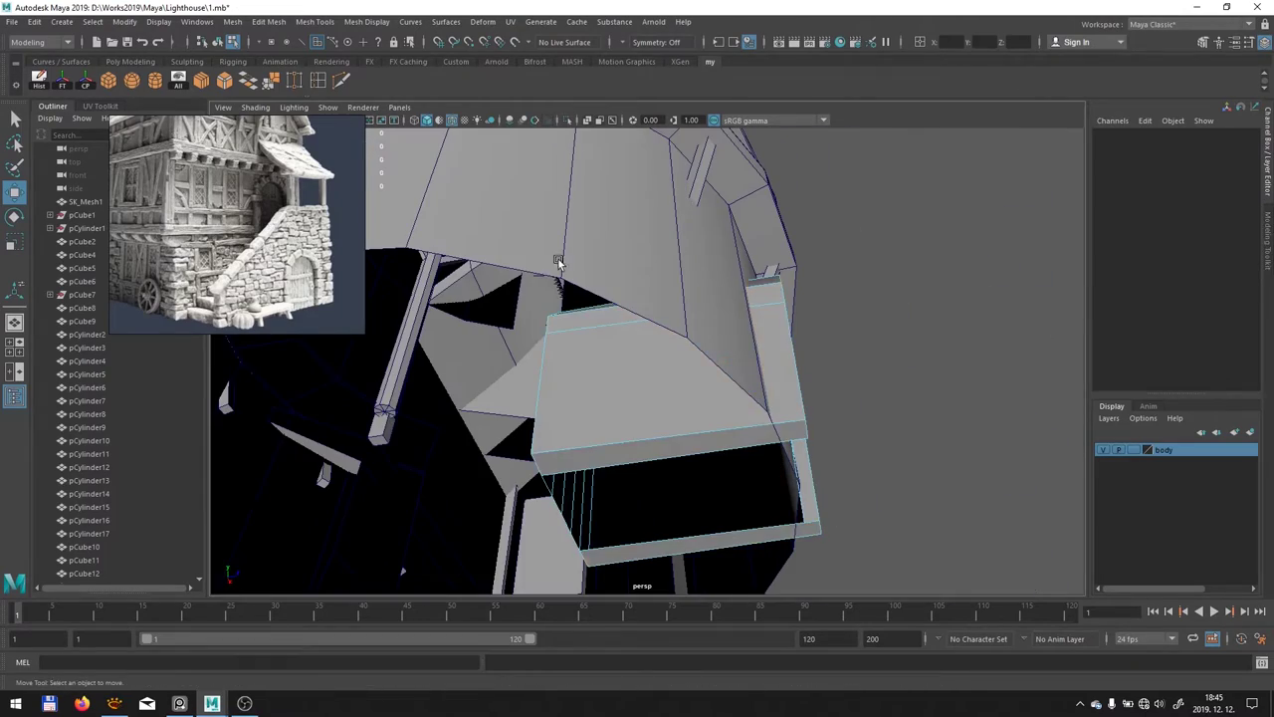
{"action": "key", "text": "w"}
Select an edge of the balcony ring and return to shaded display
{"action": "mouse_move", "coordinate": [767, 428]}
{"action": "left_mouse_down", "text": "alt"}
{"action": "mouse_move", "coordinate": [660, 398]}
{"action": "mouse_move", "coordinate": [753, 275]}
{"action": "left_mouse_up", "text": "alt"}
{"action": "right_click_drag", "start_coordinate": [754, 275], "coordinate": [750, 247]}
{"action": "mouse_move", "coordinate": [750, 247]}
{"action": "left_mouse_down", "text": "alt"}
{"action": "mouse_move", "coordinate": [846, 328]}
{"action": "mouse_move", "coordinate": [794, 231]}
{"action": "left_mouse_up", "text": "alt"}
{"action": "left_click", "coordinate": [793, 231]}
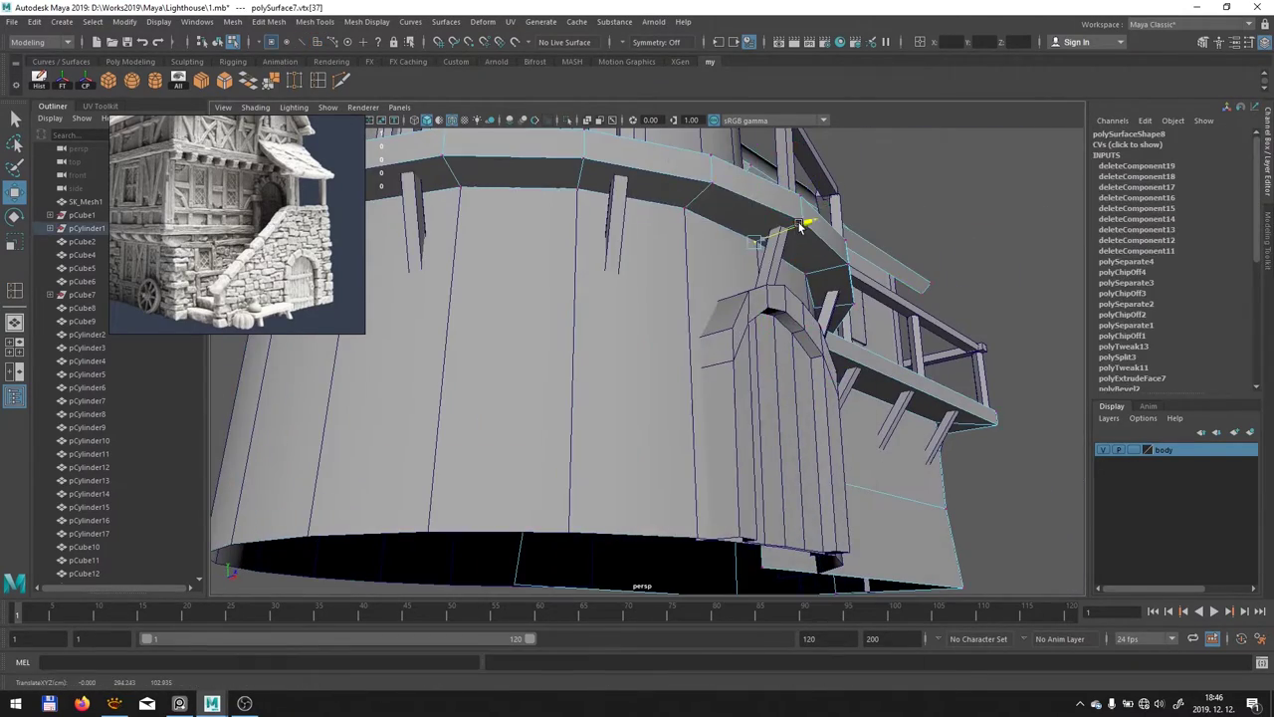
{"action": "left_click_drag", "start_coordinate": [555, 251], "coordinate": [508, 299], "text": "alt"}
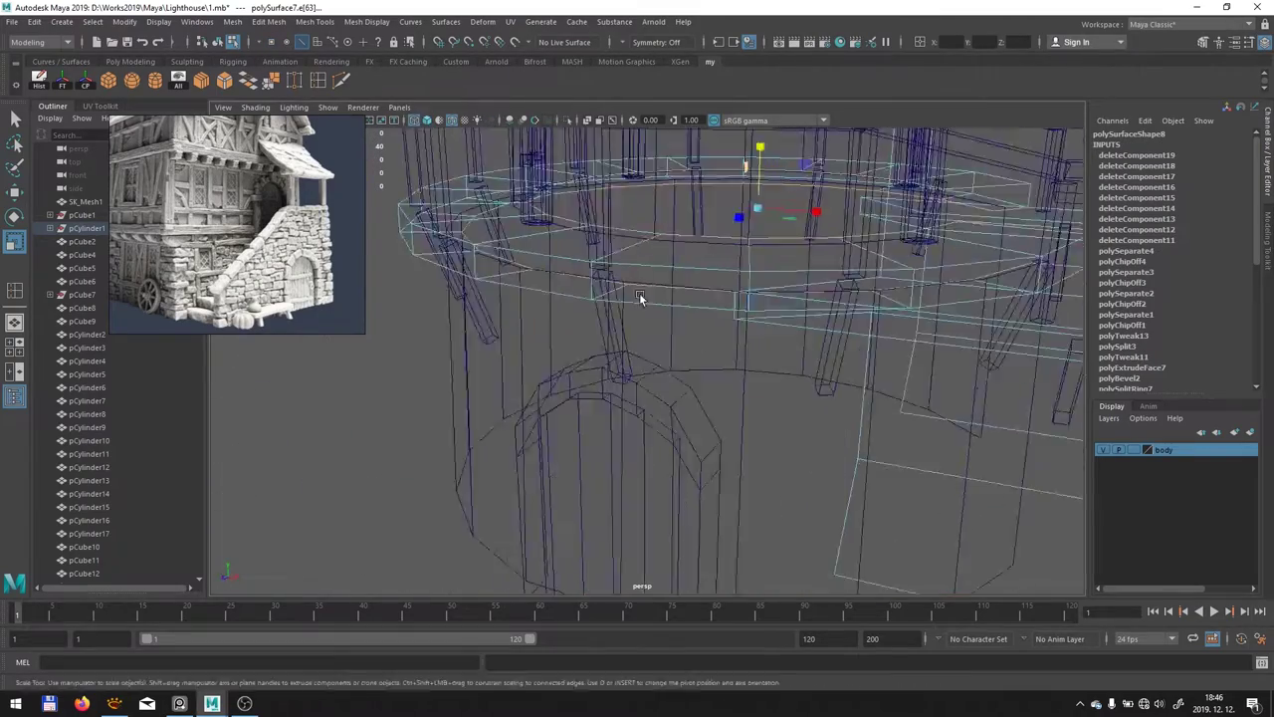
{"action": "key", "text": "5"}
{"action": "mouse_move", "coordinate": [640, 299]}
{"action": "left_mouse_down", "text": "alt"}
{"action": "mouse_move", "coordinate": [697, 339]}
{"action": "mouse_move", "coordinate": [611, 321]}
{"action": "mouse_move", "coordinate": [803, 399]}
{"action": "left_mouse_up", "text": "alt"}
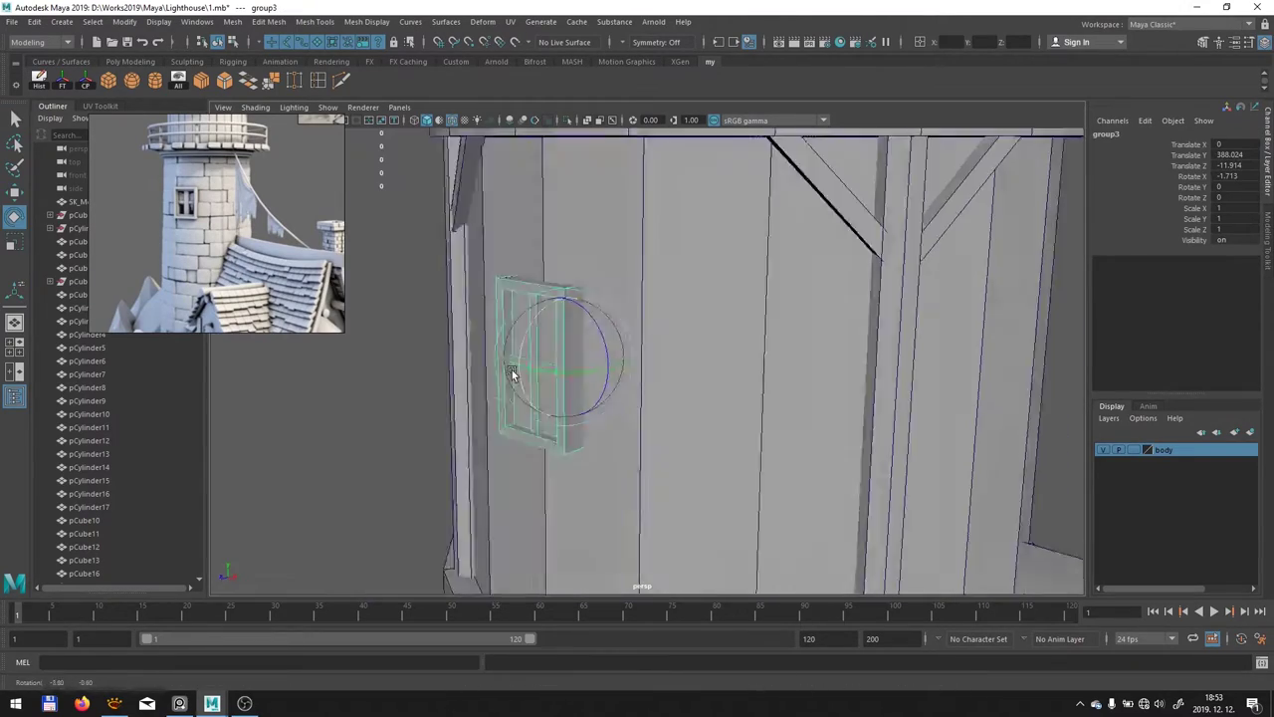
Isolate the window group in wireframe, then select and frame the door1G2 group by the balcony
{"action": "key", "text": "ctrl+1"}
{"action": "key", "text": "4"}
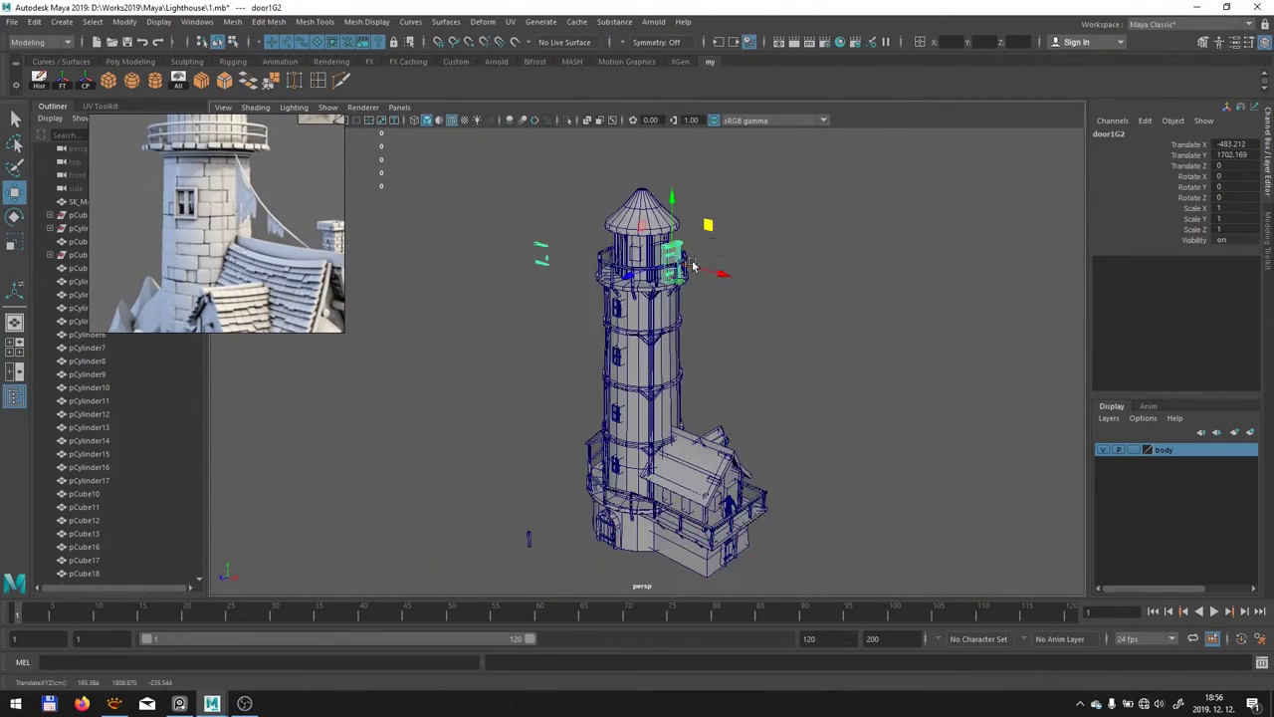
{"action": "key", "text": "Up"}
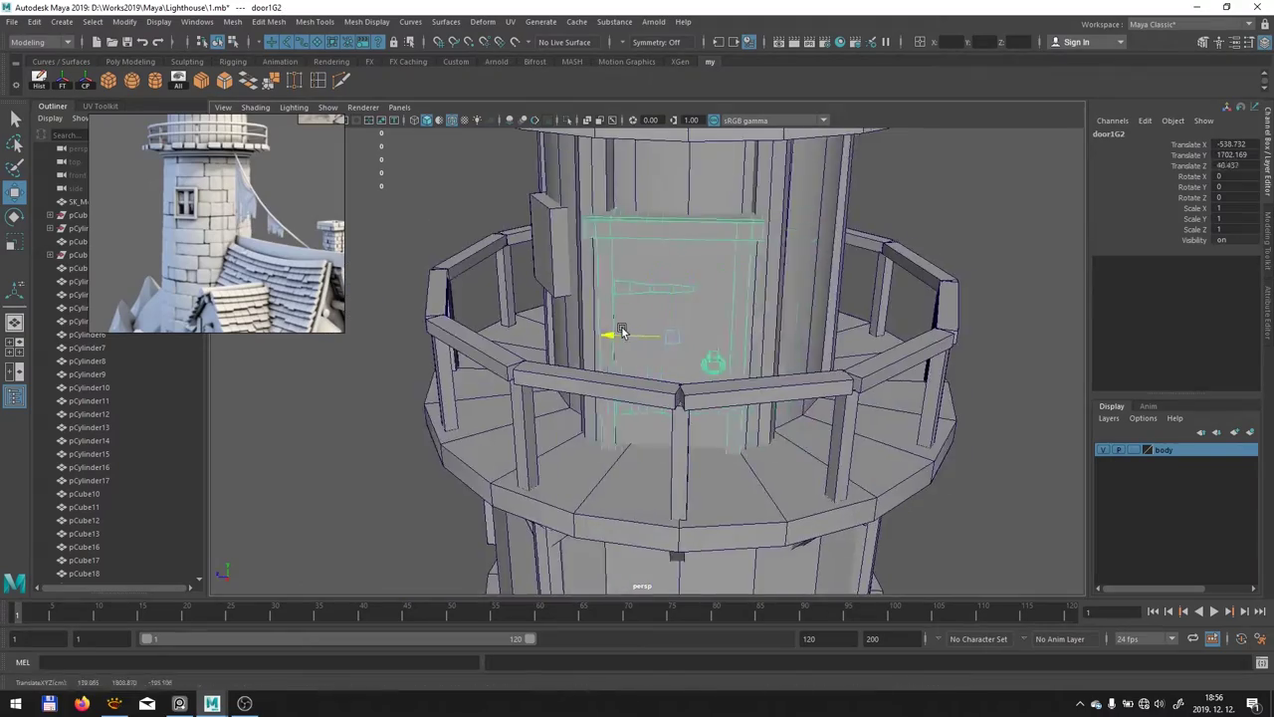
{"action": "key", "text": "f"}
{"action": "scroll", "coordinate": [588, 364], "scroll_direction": "down", "scroll_amount": 5}
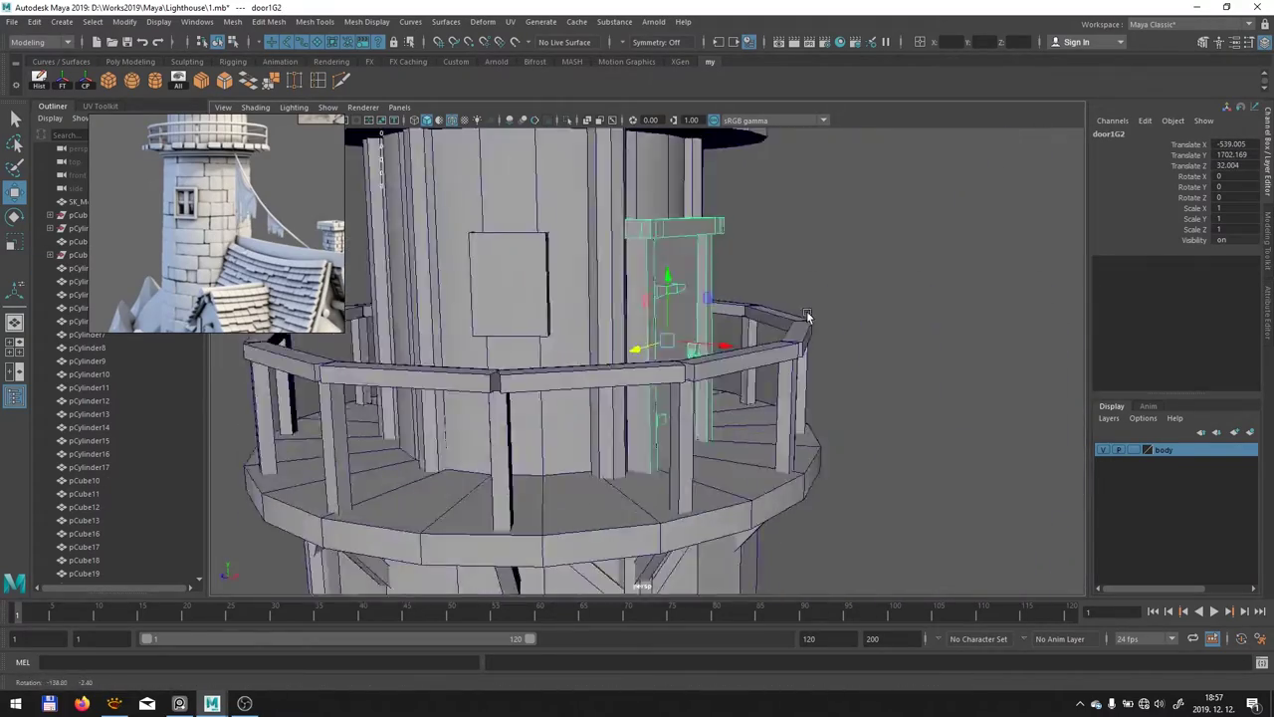
{"action": "left_click", "coordinate": [722, 367]}
{"action": "left_click_drag", "start_coordinate": [609, 231], "coordinate": [550, 296], "text": "alt"}
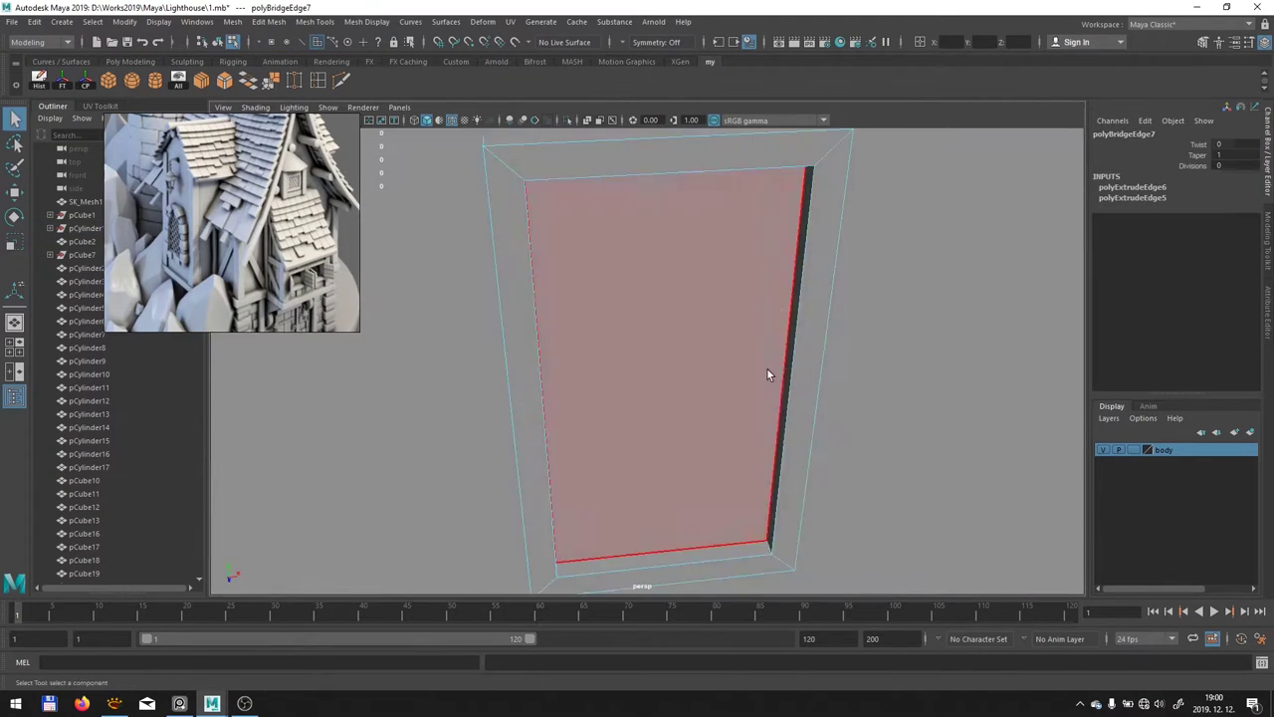
Move the door1G3 group next to the human reference figure
{"action": "right_click", "coordinate": [643, 338]}
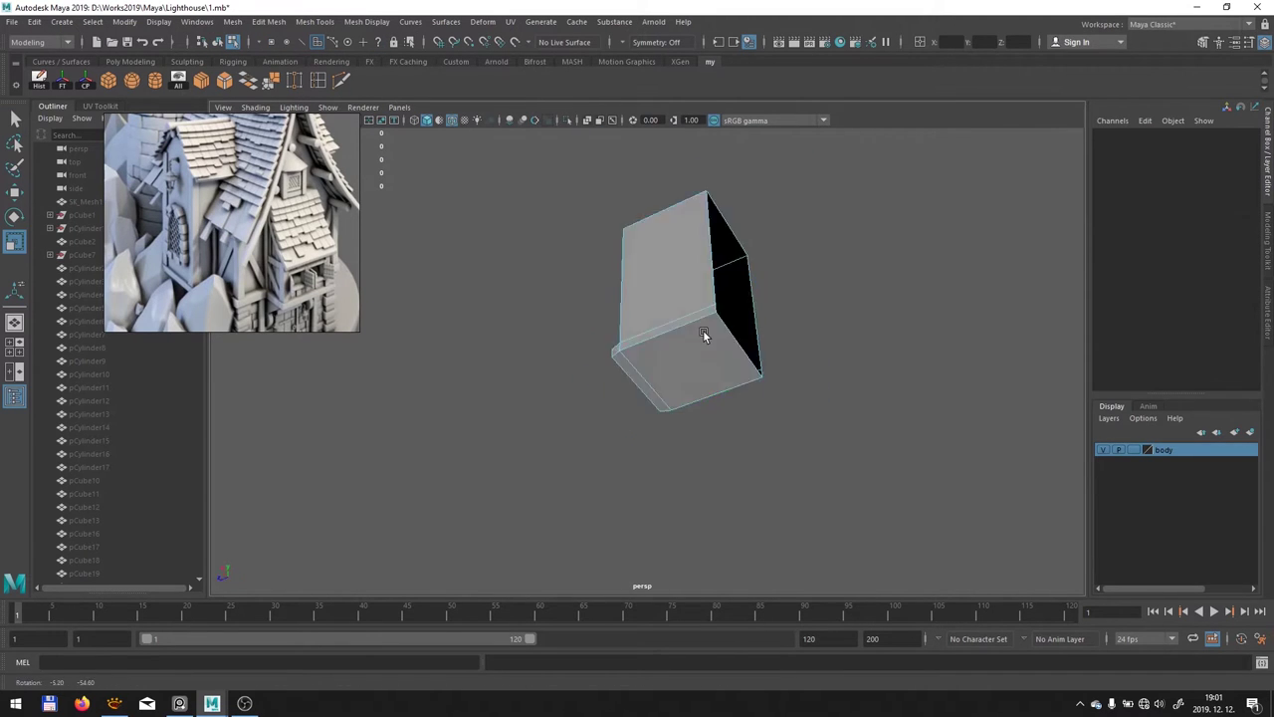
{"action": "left_click_drag", "start_coordinate": [703, 330], "coordinate": [734, 473], "text": "alt"}
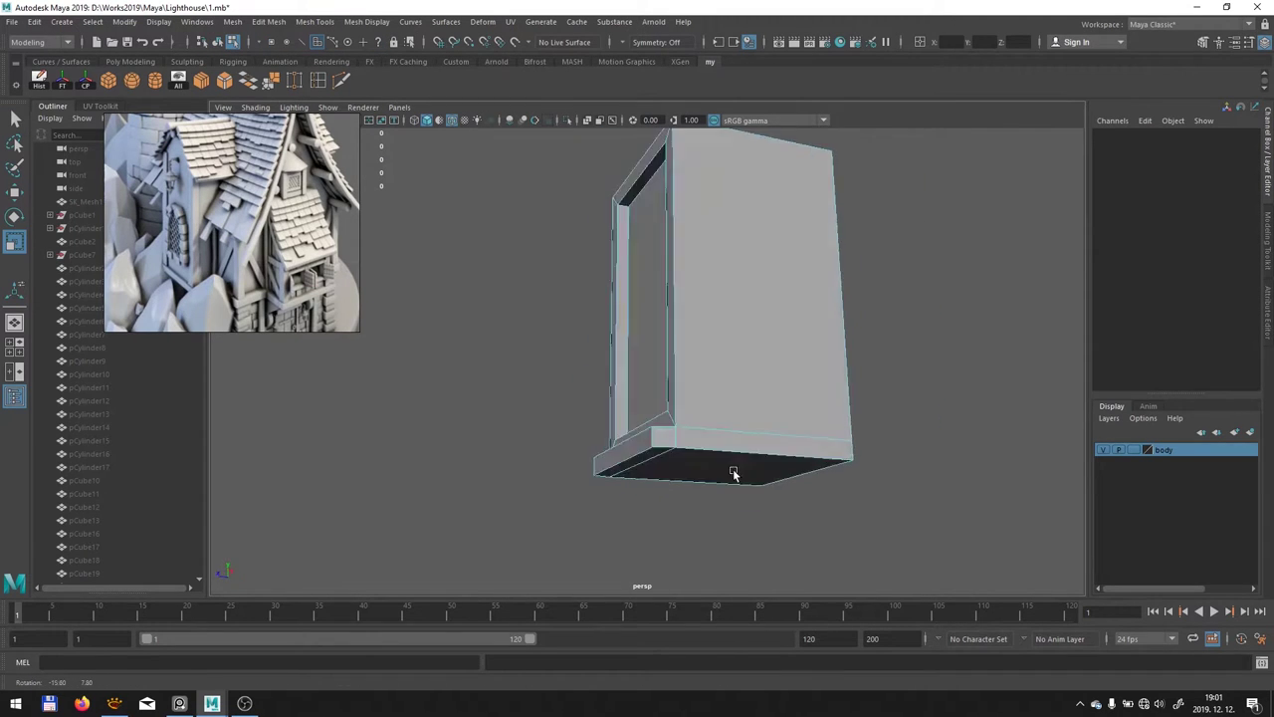
{"action": "right_click_drag", "start_coordinate": [734, 473], "coordinate": [804, 467], "text": "alt"}
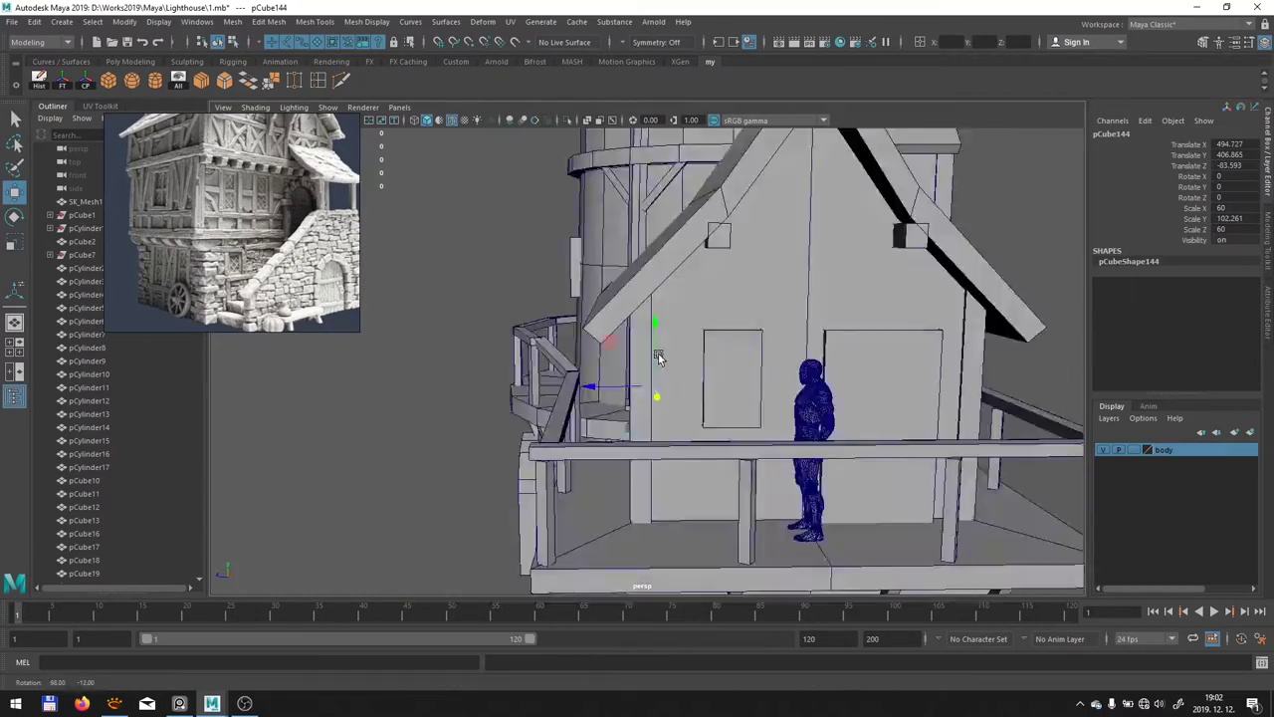
{"action": "mouse_move", "coordinate": [662, 416]}
{"action": "left_mouse_down", "text": "alt"}
{"action": "mouse_move", "coordinate": [748, 376]}
{"action": "mouse_move", "coordinate": [730, 436]}
{"action": "mouse_move", "coordinate": [766, 398]}
{"action": "mouse_move", "coordinate": [745, 426]}
{"action": "left_mouse_up", "text": "alt"}
{"action": "key", "text": "Up"}
{"action": "right_click_drag", "start_coordinate": [744, 426], "coordinate": [700, 279], "text": "alt"}
{"action": "left_click_drag", "start_coordinate": [700, 280], "coordinate": [620, 348]}
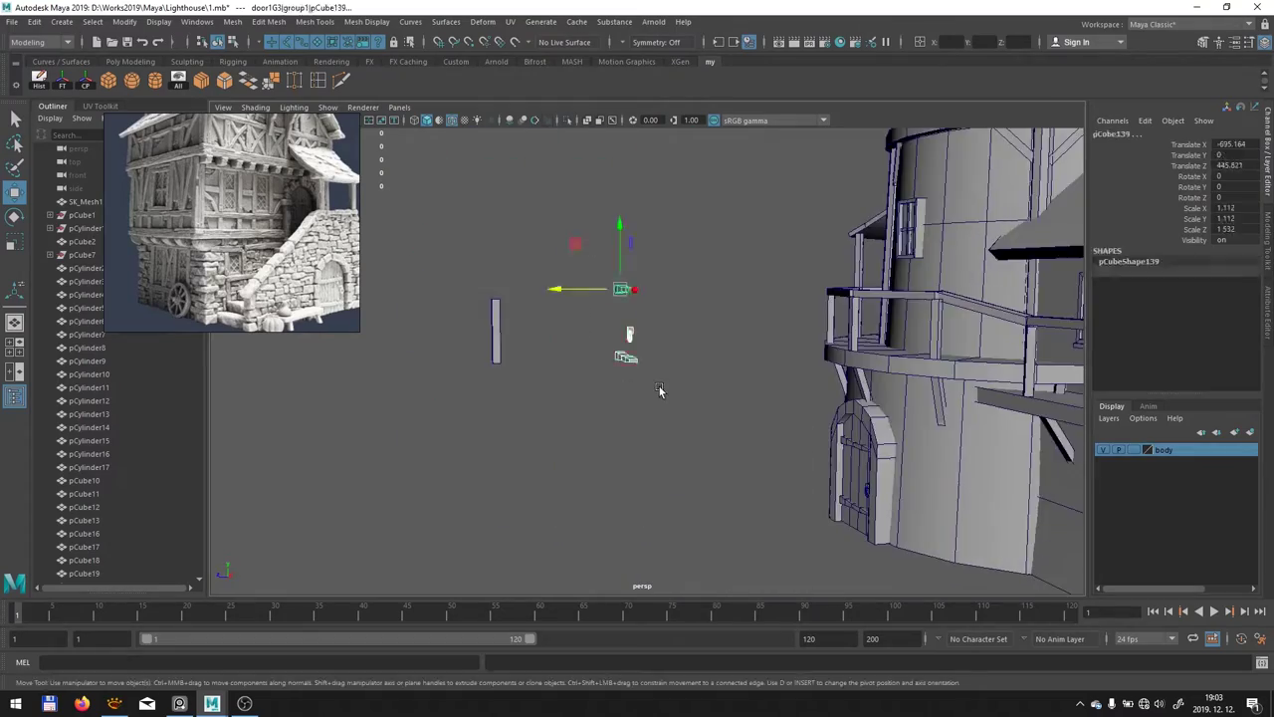
{"action": "mouse_move", "coordinate": [532, 349]}
{"action": "left_mouse_down", "text": "alt"}
{"action": "mouse_move", "coordinate": [598, 379]}
{"action": "mouse_move", "coordinate": [730, 341]}
{"action": "mouse_move", "coordinate": [847, 350]}
{"action": "left_mouse_up", "text": "alt"}
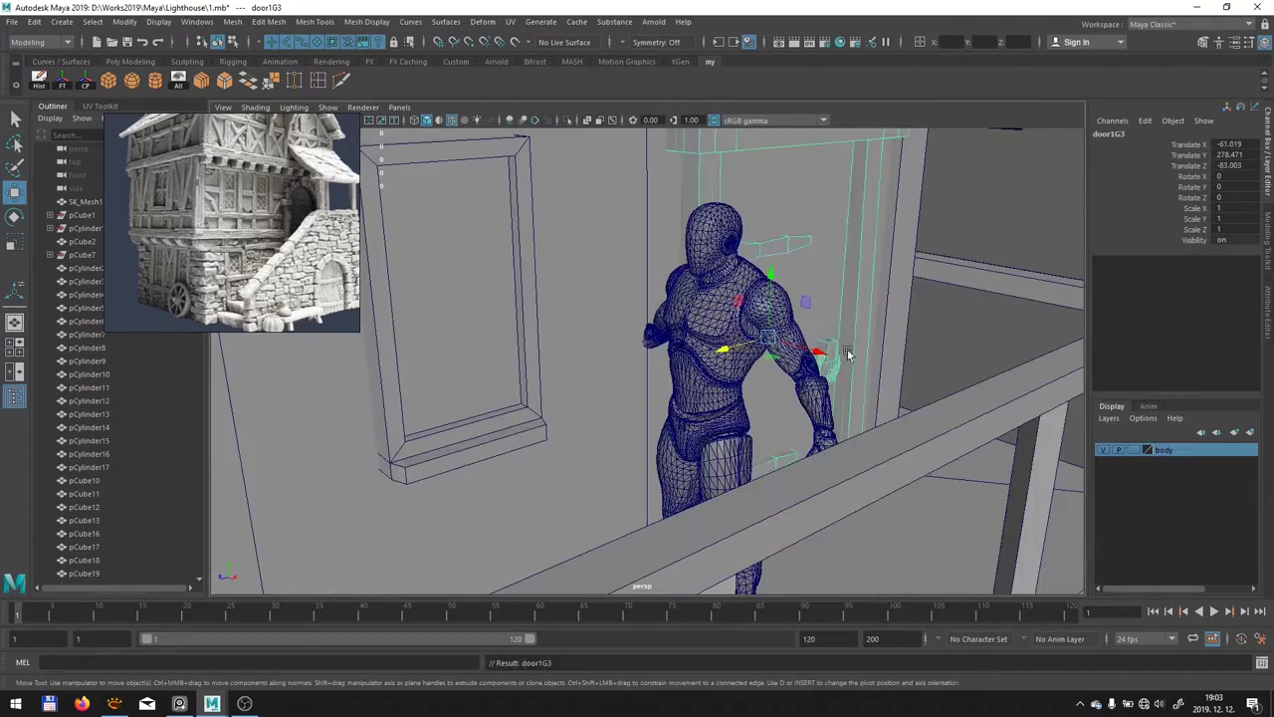
{"action": "right_click_drag", "start_coordinate": [848, 349], "coordinate": [796, 329], "text": "alt"}
{"action": "left_click_drag", "start_coordinate": [797, 328], "coordinate": [552, 290], "text": "alt"}
Scale the beam by the door and rotate the door box beside the figure
{"action": "left_click", "coordinate": [553, 289]}
{"action": "key", "text": "5"}
{"action": "key", "text": "r"}
{"action": "mouse_move", "coordinate": [751, 355]}
{"action": "left_mouse_down", "text": "alt"}
{"action": "mouse_move", "coordinate": [572, 271]}
{"action": "mouse_move", "coordinate": [697, 214]}
{"action": "mouse_move", "coordinate": [662, 192]}
{"action": "mouse_move", "coordinate": [715, 239]}
{"action": "mouse_move", "coordinate": [754, 355]}
{"action": "mouse_move", "coordinate": [631, 445]}
{"action": "left_mouse_up", "text": "alt"}
{"action": "left_click", "coordinate": [571, 271]}
{"action": "left_click", "coordinate": [753, 356]}
{"action": "key", "text": "e"}
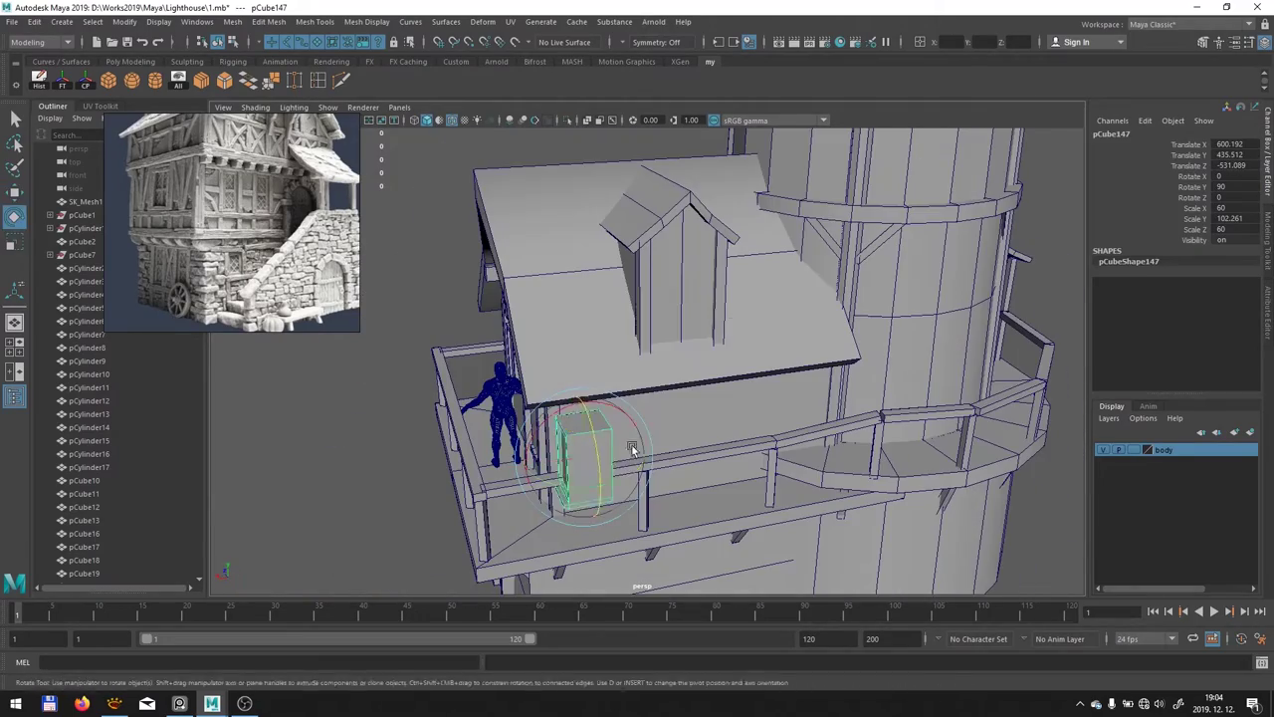
{"action": "key", "text": "f"}
Hide the beam at the left of the house
{"action": "mouse_move", "coordinate": [816, 554]}
{"action": "left_mouse_down", "text": "alt"}
{"action": "mouse_move", "coordinate": [656, 387]}
{"action": "mouse_move", "coordinate": [537, 348]}
{"action": "mouse_move", "coordinate": [626, 557]}
{"action": "mouse_move", "coordinate": [809, 361]}
{"action": "left_mouse_up", "text": "alt"}
{"action": "left_click", "coordinate": [538, 348]}
{"action": "key", "text": "h"}
{"action": "key", "text": "e"}
{"action": "key", "text": "w"}
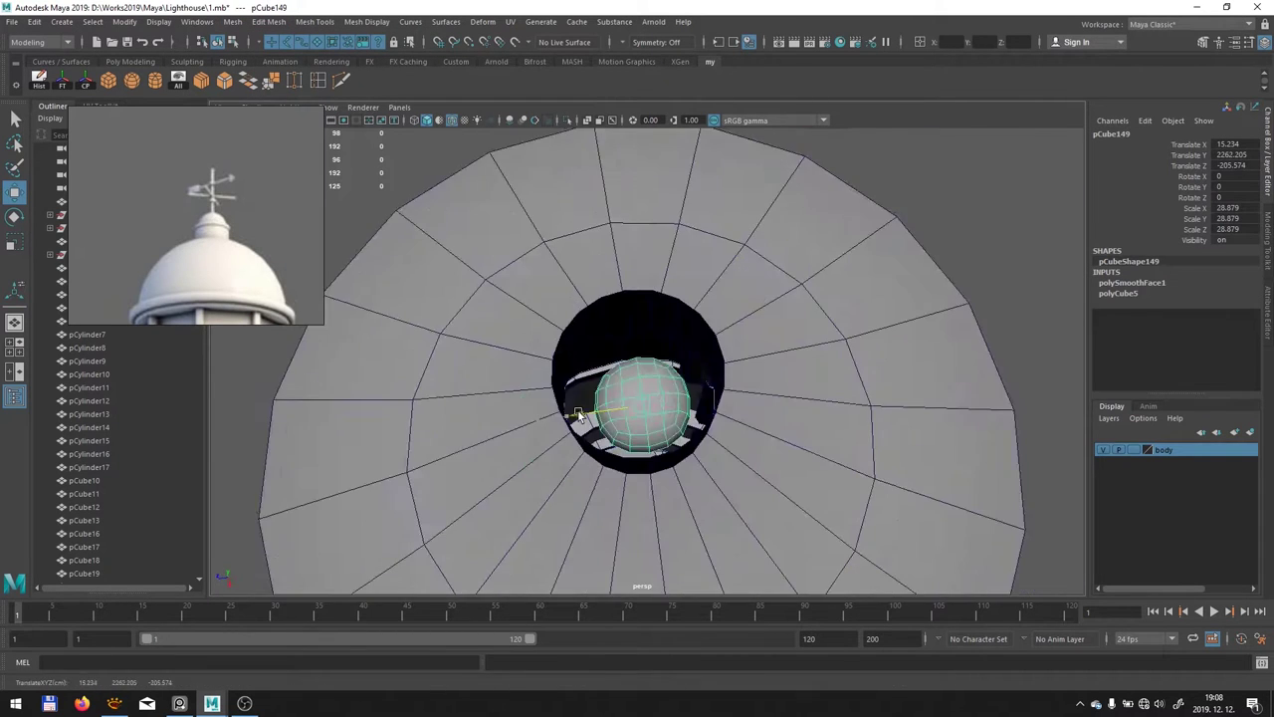
Select the dome's faces, frame it, and scale and move it onto the lantern cap
{"action": "right_click", "coordinate": [654, 337]}
{"action": "left_click", "coordinate": [657, 375]}
{"action": "key", "text": "f"}
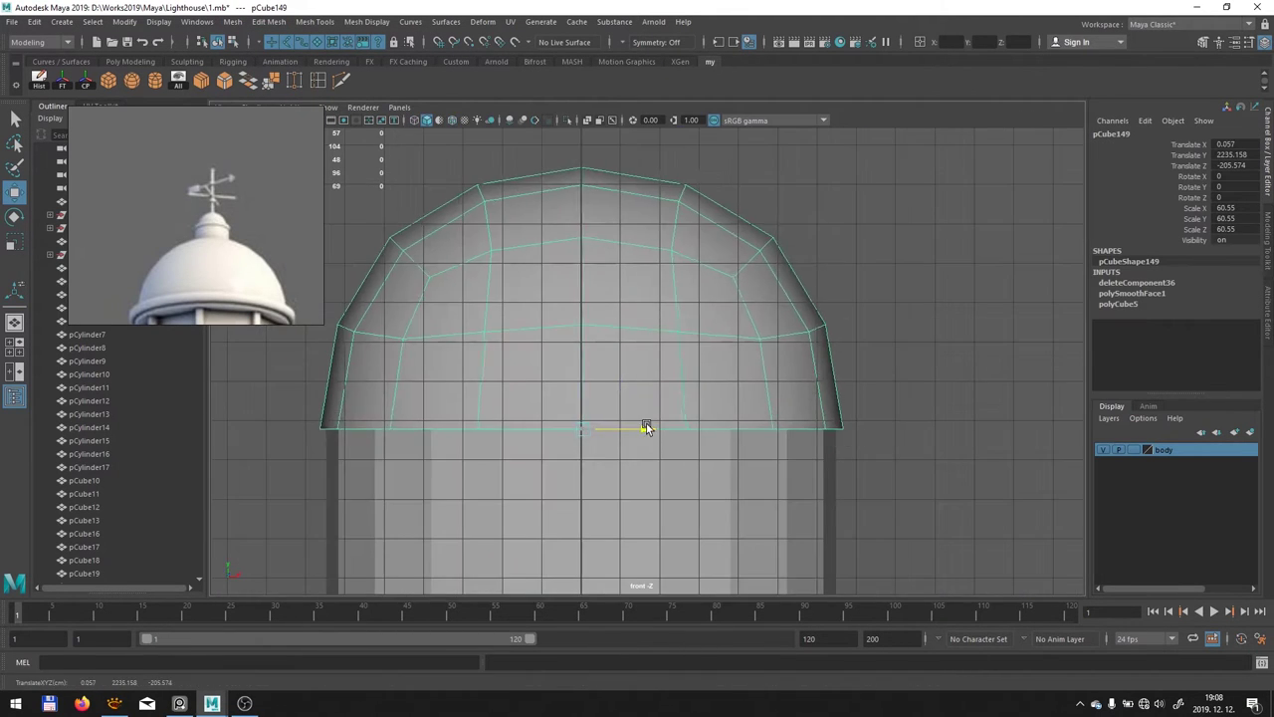
{"action": "key", "text": "r"}
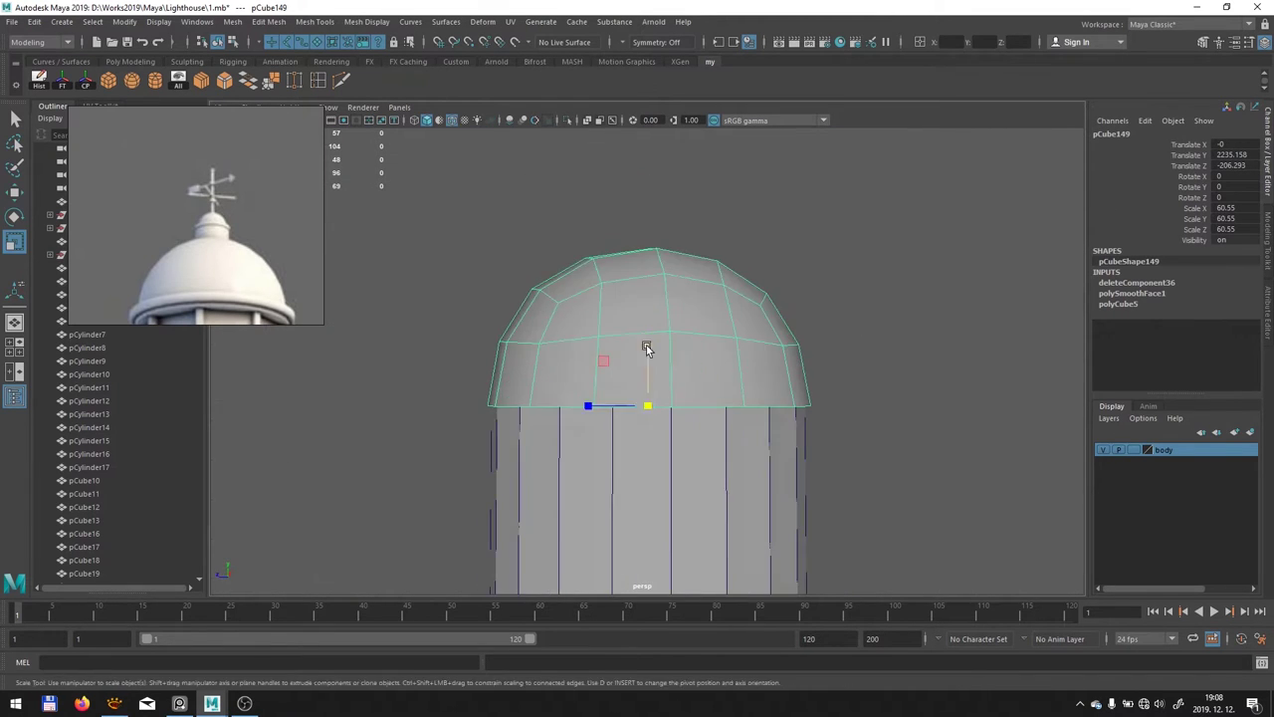
{"action": "key", "text": "w"}
{"action": "scroll", "coordinate": [630, 412], "scroll_direction": "up", "scroll_amount": 3}
Extrude the dome's bottom rim edges downward to form its lip
{"action": "right_click", "coordinate": [569, 337]}
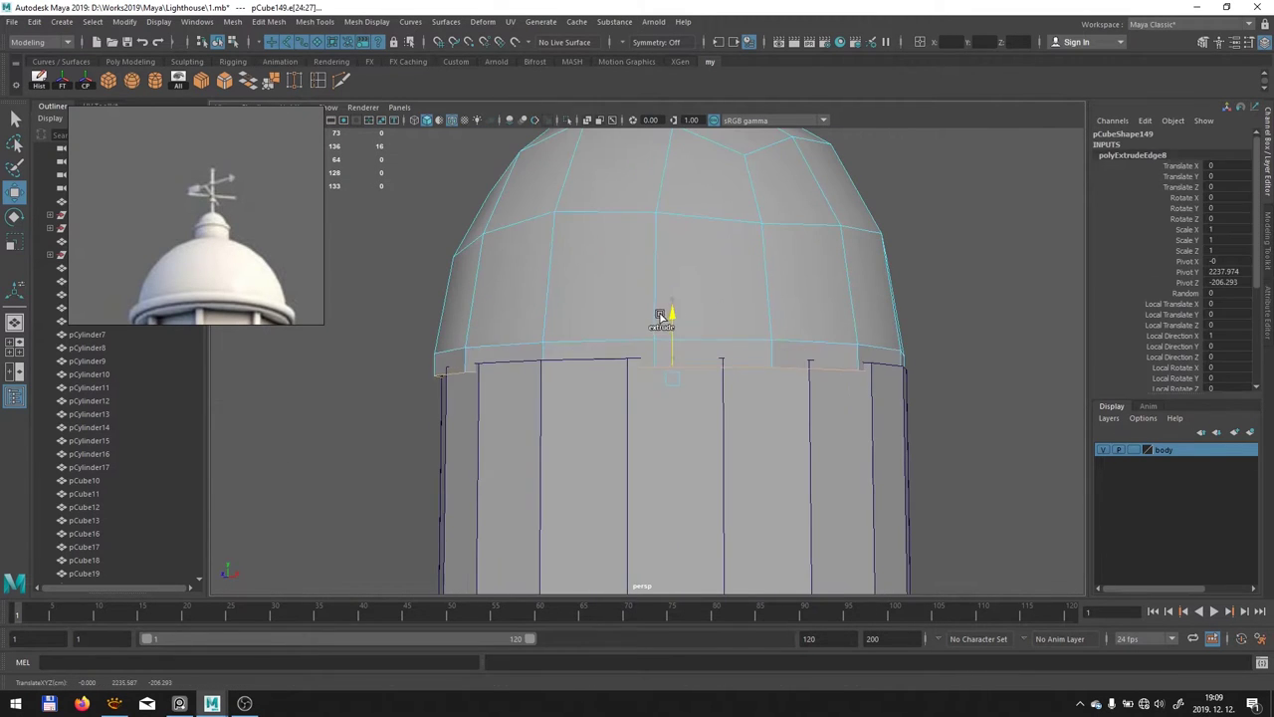
{"action": "scroll", "coordinate": [660, 317], "scroll_direction": "down", "scroll_amount": 2}
{"action": "key", "text": "ctrl+e"}
{"action": "mouse_move", "coordinate": [660, 316]}
{"action": "left_mouse_down", "text": "alt"}
{"action": "mouse_move", "coordinate": [573, 395]}
{"action": "mouse_move", "coordinate": [782, 378]}
{"action": "left_mouse_up", "text": "alt"}
{"action": "scroll", "coordinate": [574, 395], "scroll_direction": "down", "scroll_amount": 5}
{"action": "mouse_move", "coordinate": [419, 379]}
{"action": "left_mouse_down", "text": "alt"}
{"action": "mouse_move", "coordinate": [527, 399]}
{"action": "mouse_move", "coordinate": [403, 358]}
{"action": "mouse_move", "coordinate": [825, 432]}
{"action": "left_mouse_up", "text": "alt"}
Select the tower door object pCube3
{"action": "left_click", "coordinate": [598, 428]}
{"action": "scroll", "coordinate": [597, 428], "scroll_direction": "up", "scroll_amount": 5}
{"action": "scroll", "coordinate": [539, 383], "scroll_direction": "up", "scroll_amount": 4}
Isolate the house beams and select faces on two of them
{"action": "scroll", "coordinate": [826, 432], "scroll_direction": "up", "scroll_amount": 3}
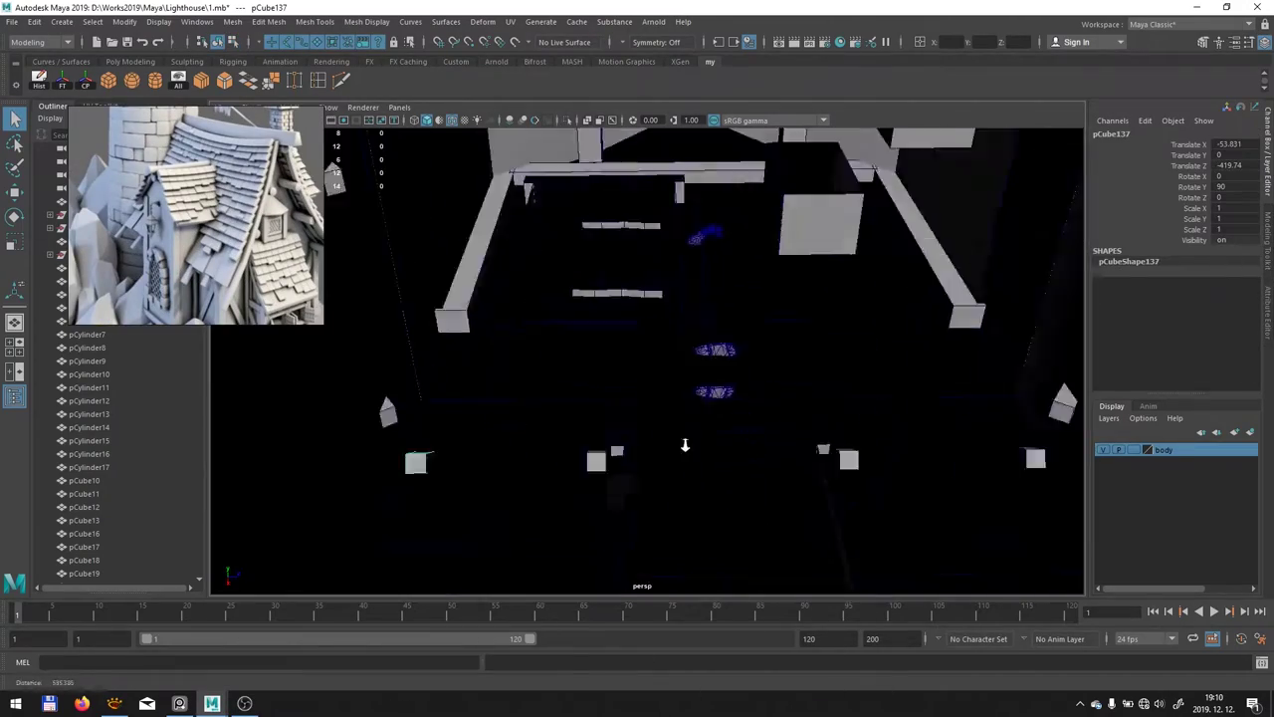
{"action": "left_click", "coordinate": [754, 435]}
{"action": "scroll", "coordinate": [440, 371], "scroll_direction": "down", "scroll_amount": 8}
{"action": "mouse_move", "coordinate": [440, 371]}
{"action": "left_mouse_down", "text": "alt"}
{"action": "mouse_move", "coordinate": [717, 375]}
{"action": "mouse_move", "coordinate": [1024, 438]}
{"action": "left_mouse_up", "text": "alt"}
{"action": "key", "text": "ctrl+1"}
{"action": "left_click", "coordinate": [723, 416]}
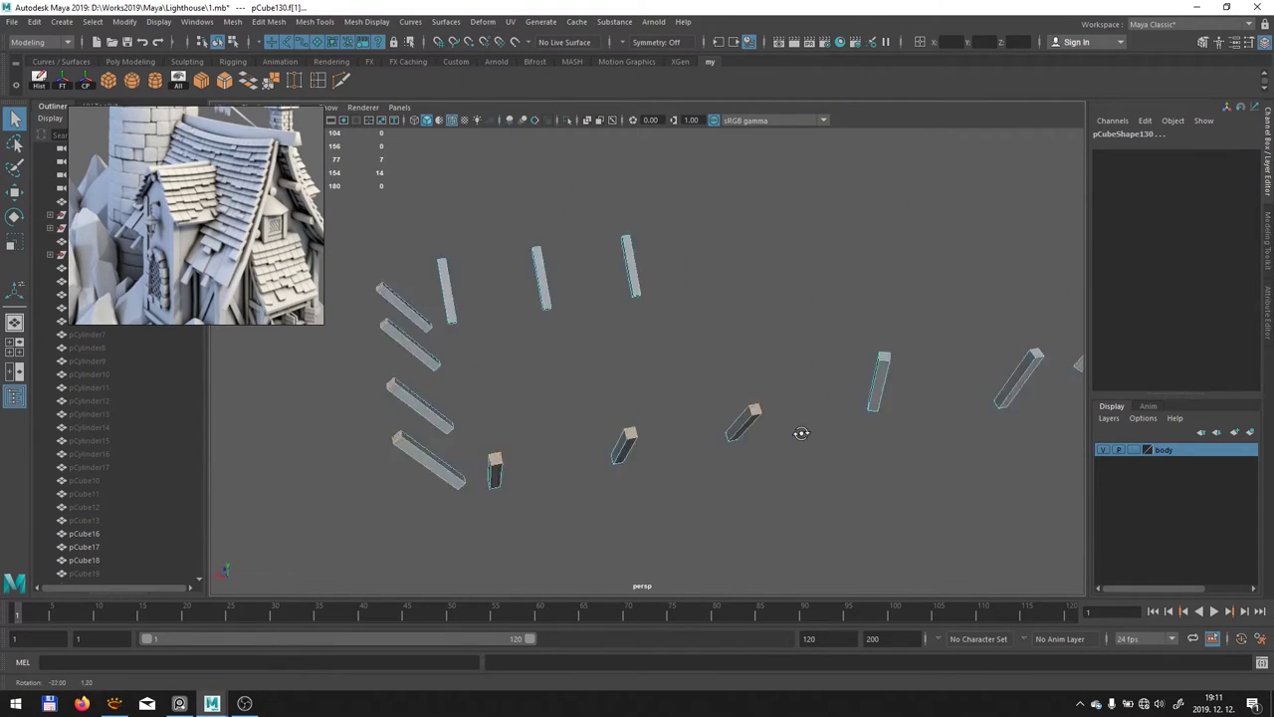
{"action": "left_click_drag", "start_coordinate": [706, 327], "coordinate": [782, 334], "text": "alt"}
{"action": "left_click", "coordinate": [782, 331]}
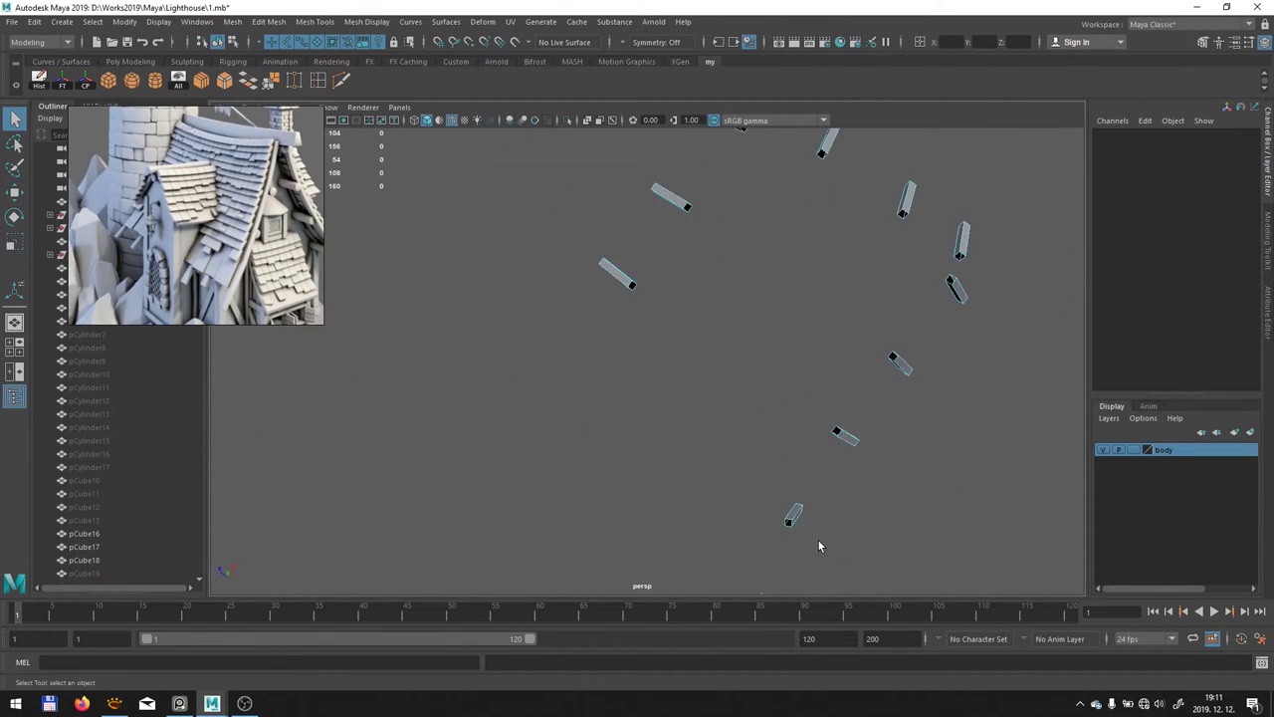
{"action": "key", "text": "ctrl+1"}
Isolate the vertical beams and select pCube69 and the top beam's end face
{"action": "mouse_move", "coordinate": [773, 492]}
{"action": "left_mouse_down", "text": "alt"}
{"action": "mouse_move", "coordinate": [643, 364]}
{"action": "mouse_move", "coordinate": [612, 378]}
{"action": "mouse_move", "coordinate": [677, 448]}
{"action": "left_mouse_up", "text": "alt"}
{"action": "left_click", "coordinate": [529, 333], "text": "shift"}
{"action": "mouse_move", "coordinate": [528, 333]}
{"action": "left_mouse_down", "text": "alt"}
{"action": "mouse_move", "coordinate": [745, 322]}
{"action": "mouse_move", "coordinate": [812, 356]}
{"action": "left_mouse_up", "text": "alt"}
{"action": "key", "text": "alt+h"}
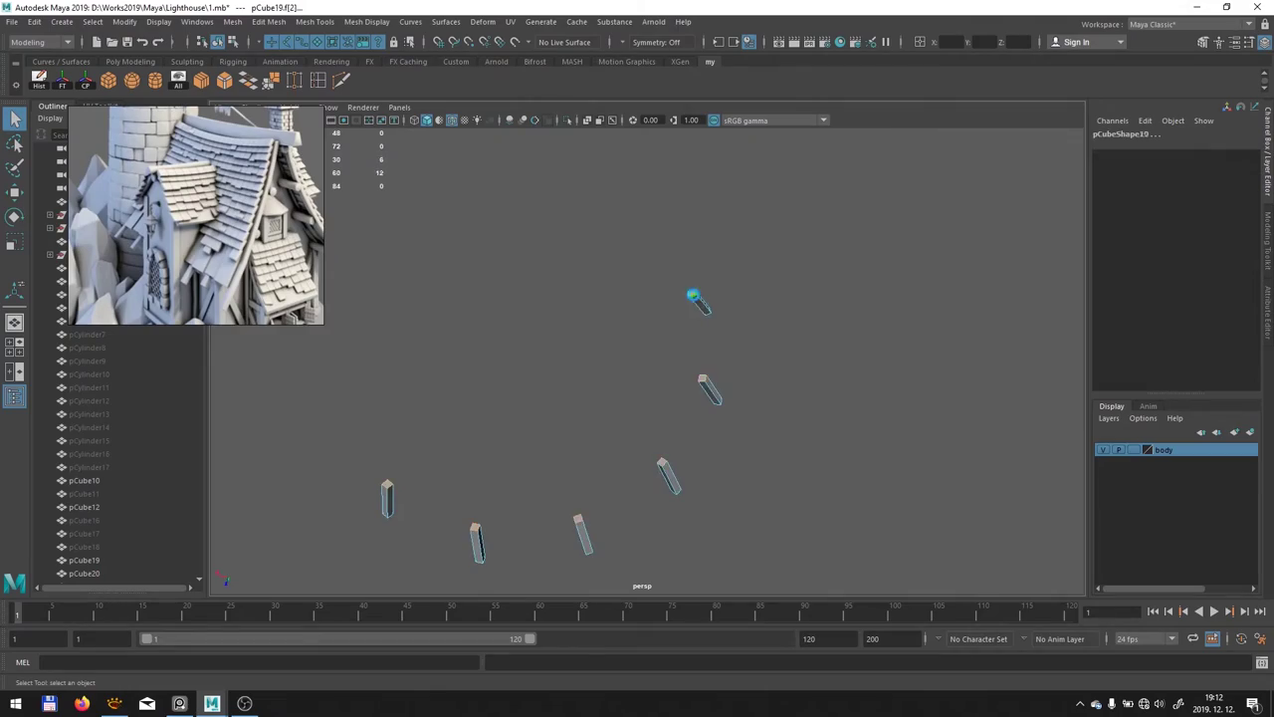
{"action": "key", "text": "ctrl+shift+h"}
{"action": "mouse_move", "coordinate": [694, 297]}
{"action": "left_mouse_down", "text": "alt"}
{"action": "mouse_move", "coordinate": [402, 308]}
{"action": "mouse_move", "coordinate": [853, 406]}
{"action": "left_mouse_up", "text": "alt"}
{"action": "left_click", "coordinate": [403, 307]}
{"action": "key", "text": "alt+h"}
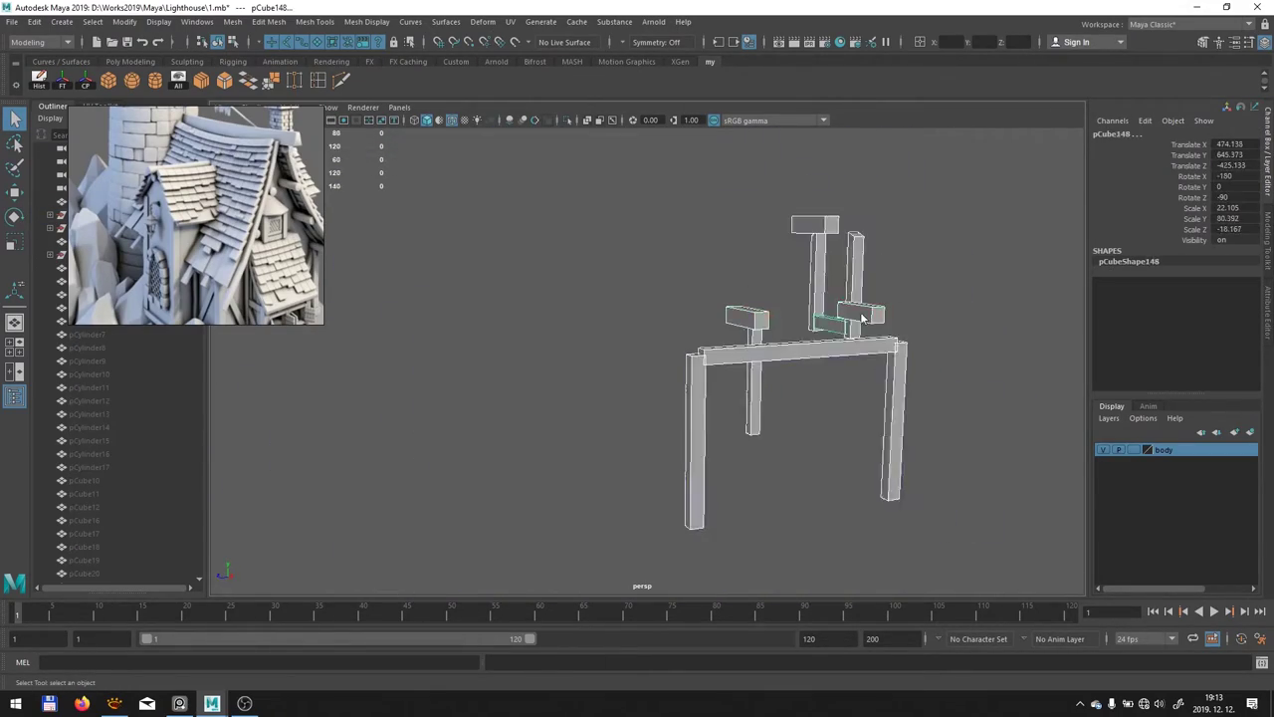
{"action": "left_click_drag", "start_coordinate": [629, 313], "coordinate": [609, 466], "text": "alt"}
{"action": "left_click", "coordinate": [609, 466]}
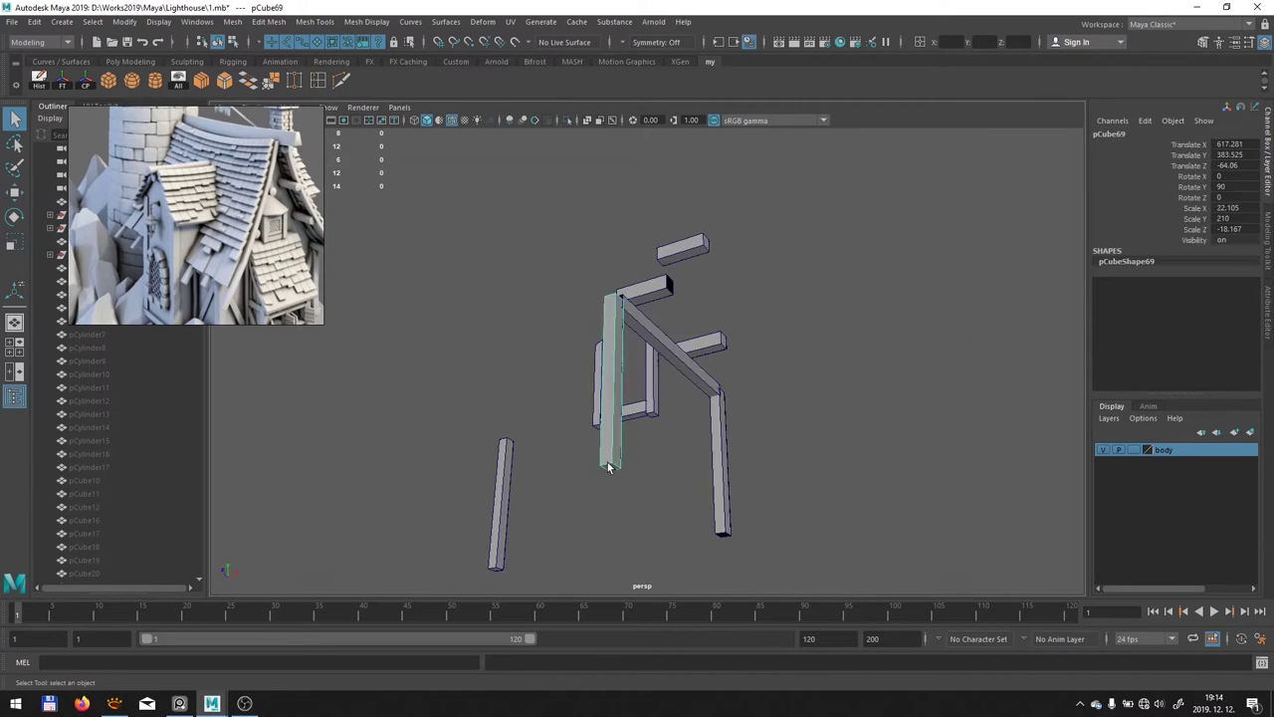
{"action": "mouse_move", "coordinate": [508, 337]}
{"action": "left_mouse_down", "text": "alt"}
{"action": "mouse_move", "coordinate": [506, 298]}
{"action": "mouse_move", "coordinate": [684, 212]}
{"action": "left_mouse_up", "text": "alt"}
{"action": "left_click", "coordinate": [684, 212]}
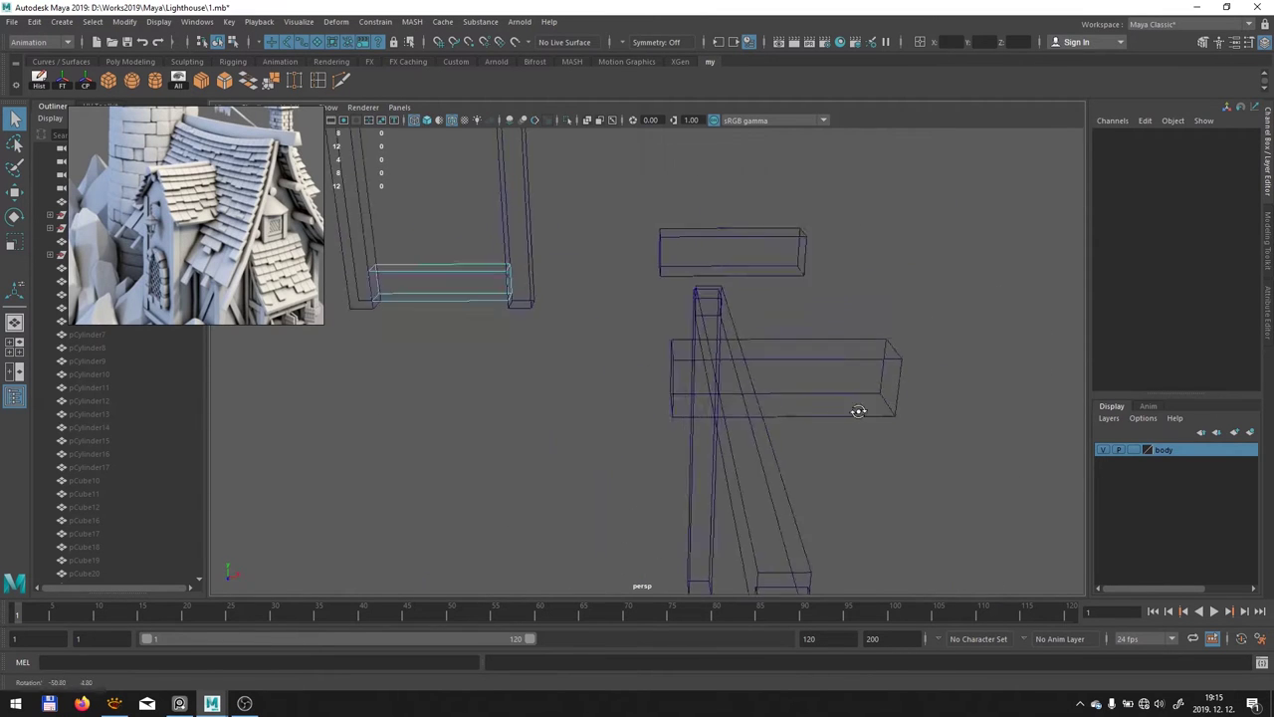
Select vertical beam pCube70 and pillar pCylinder2, briefly isolating the pillars
{"action": "left_click_drag", "start_coordinate": [859, 411], "coordinate": [495, 347], "text": "alt"}
{"action": "left_click", "coordinate": [495, 347]}
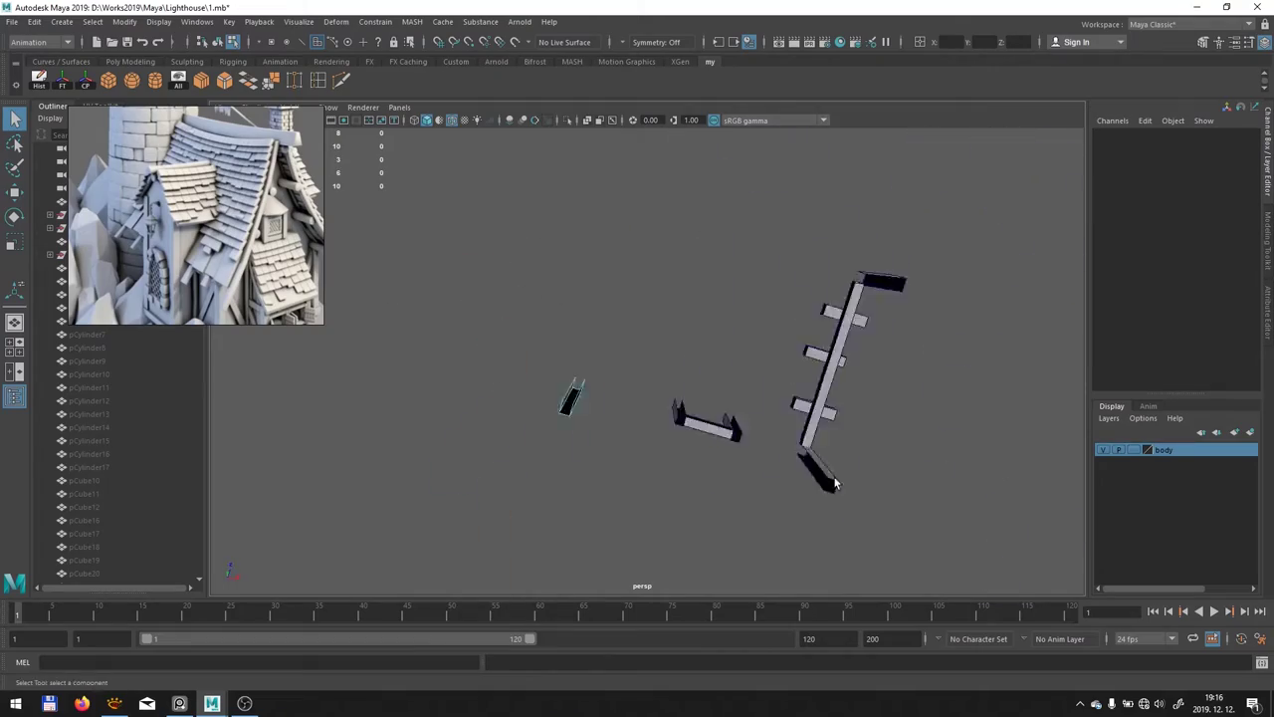
{"action": "mouse_move", "coordinate": [575, 423]}
{"action": "left_mouse_down", "text": "alt"}
{"action": "mouse_move", "coordinate": [659, 274]}
{"action": "mouse_move", "coordinate": [912, 368]}
{"action": "left_mouse_up", "text": "alt"}
{"action": "left_click", "coordinate": [659, 275]}
{"action": "key", "text": "ctrl+1"}
{"action": "scroll", "coordinate": [772, 409], "scroll_direction": "up", "scroll_amount": 3}
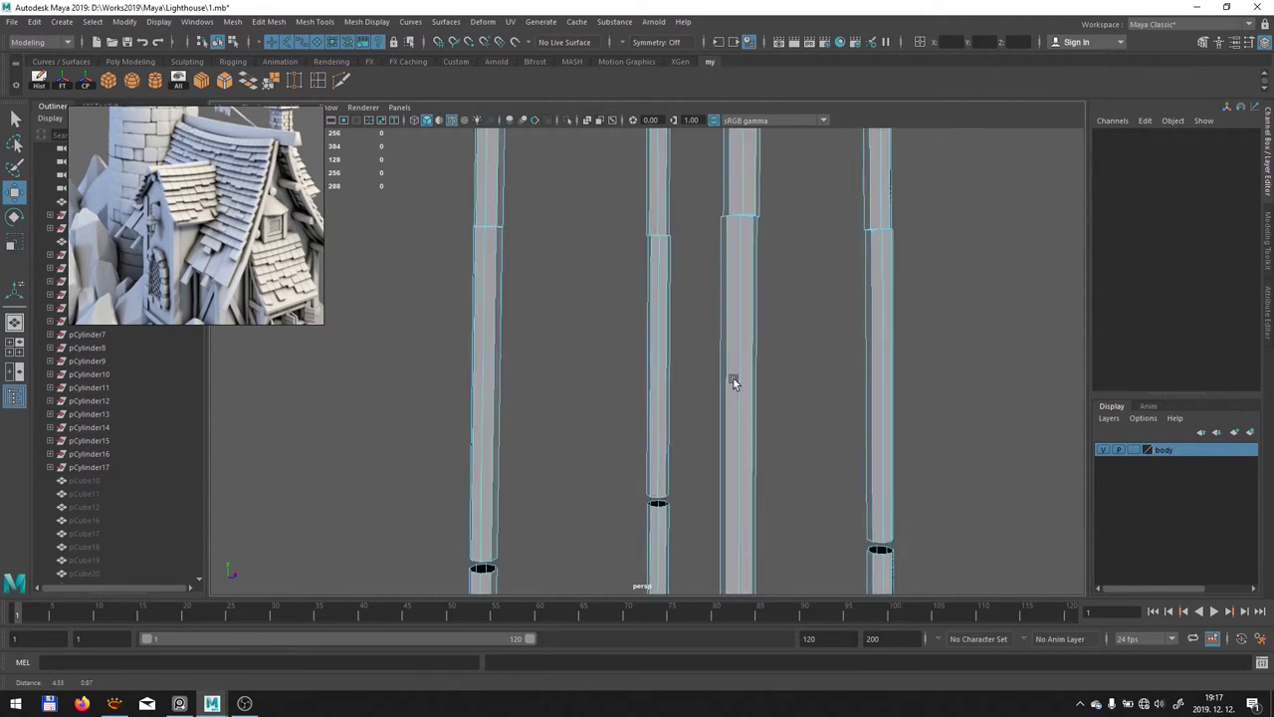
{"action": "key", "text": "ctrl+1"}
{"action": "scroll", "coordinate": [789, 376], "scroll_direction": "up", "scroll_amount": 3}
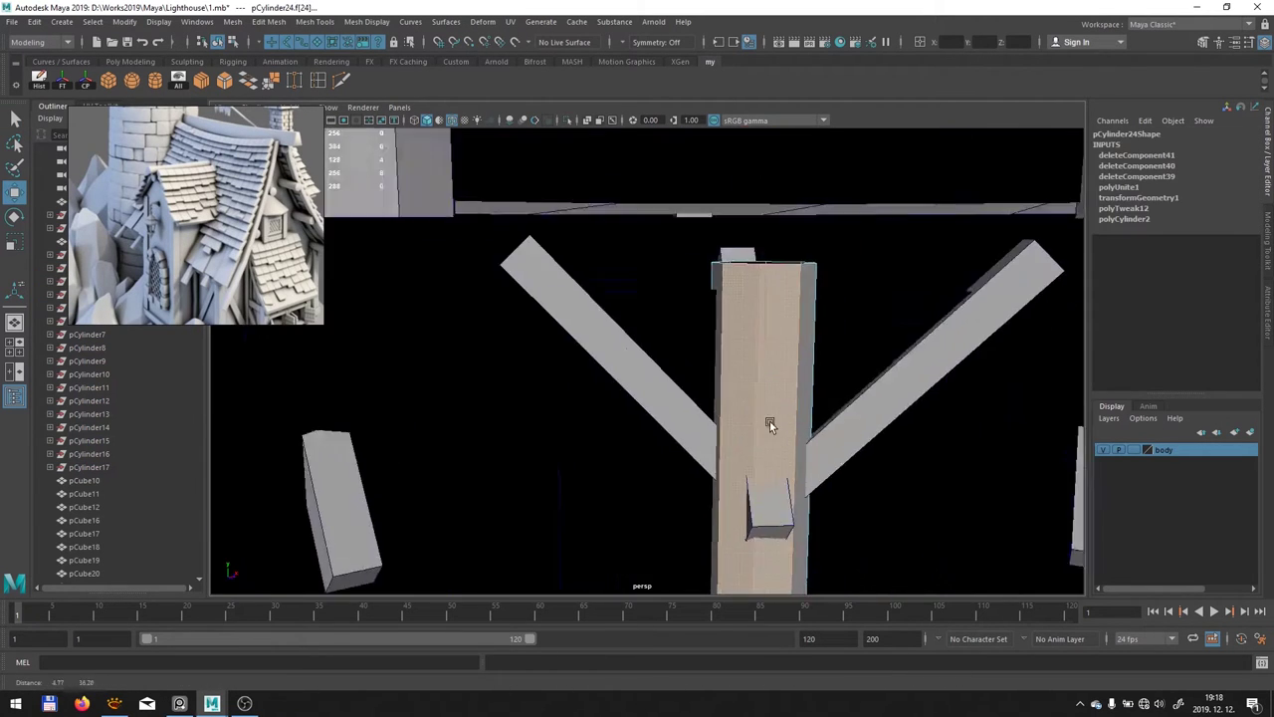
Delete the selected hidden faces from the pillar
{"action": "left_click_drag", "start_coordinate": [657, 335], "coordinate": [660, 495], "text": "alt"}
{"action": "scroll", "coordinate": [756, 348], "scroll_direction": "down", "scroll_amount": 3}
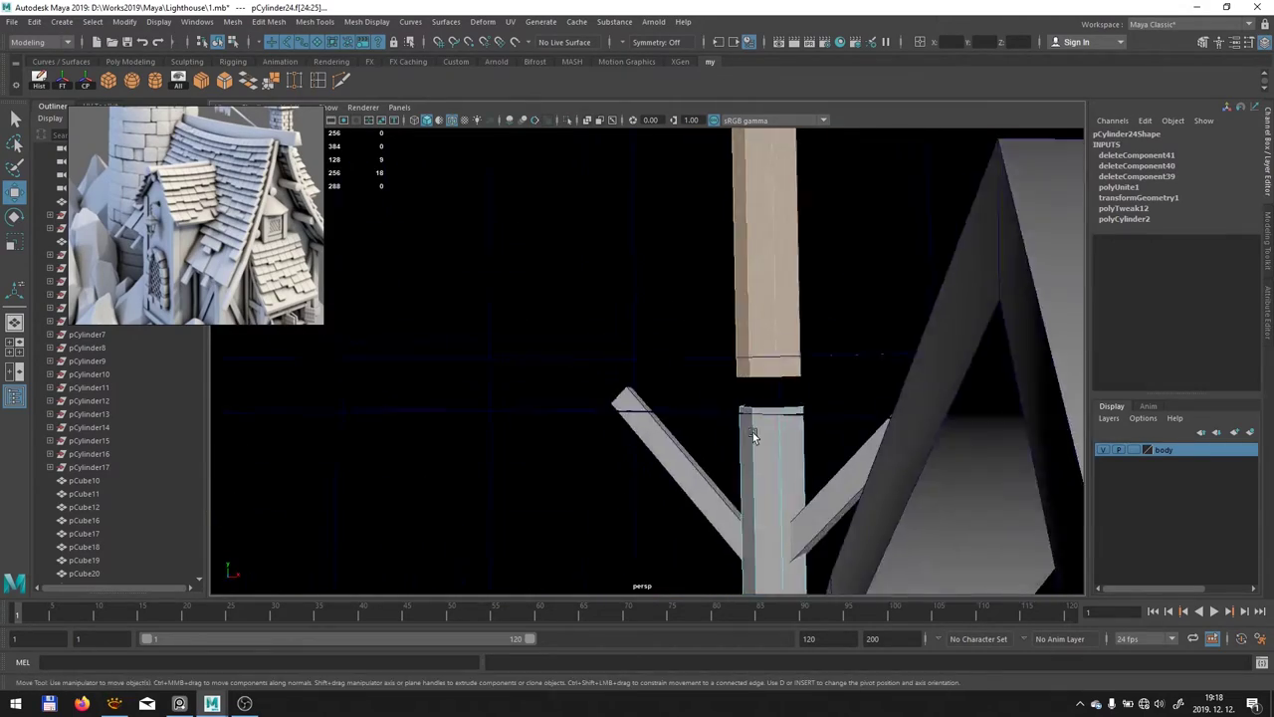
{"action": "scroll", "coordinate": [748, 427], "scroll_direction": "down", "scroll_amount": 3}
{"action": "scroll", "coordinate": [734, 341], "scroll_direction": "down", "scroll_amount": 3}
{"action": "scroll", "coordinate": [714, 378], "scroll_direction": "down", "scroll_amount": 3}
{"action": "key", "text": "Delete"}
{"action": "scroll", "coordinate": [647, 418], "scroll_direction": "up", "scroll_amount": 3}
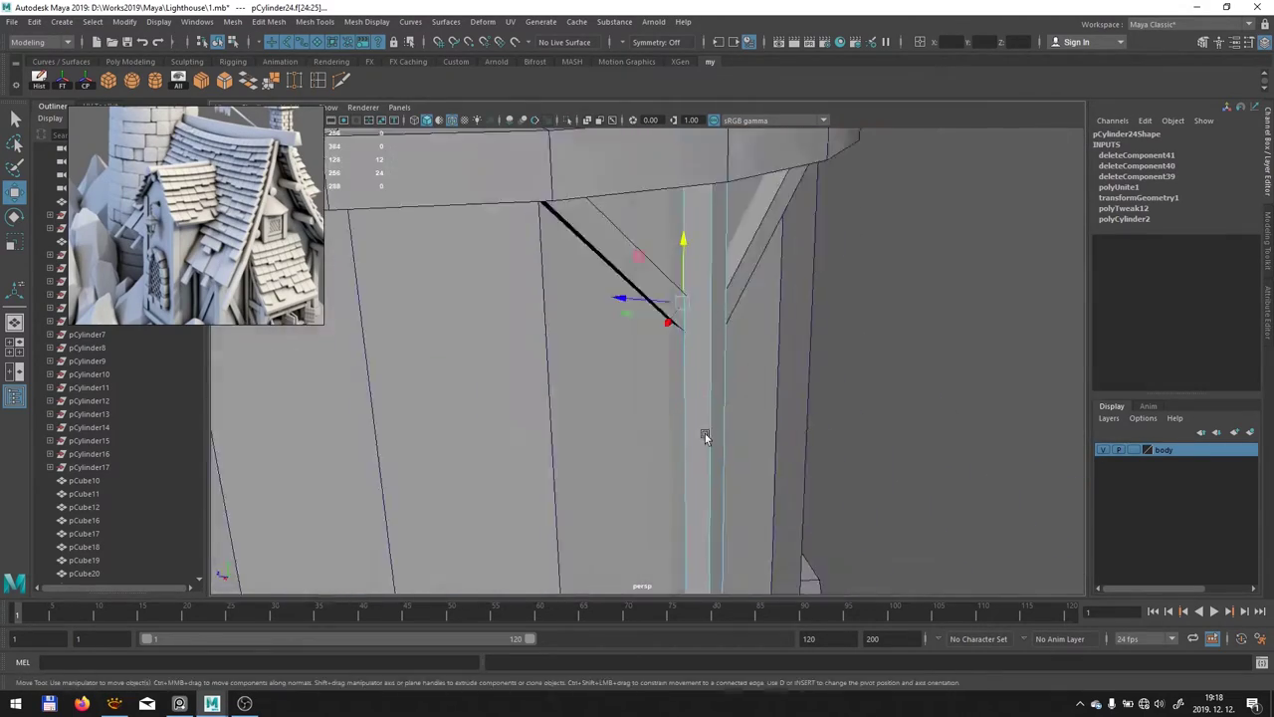
{"action": "scroll", "coordinate": [896, 379], "scroll_direction": "up", "scroll_amount": 3}
Select and delete a further set of hidden pillar faces
{"action": "left_click", "coordinate": [794, 393]}
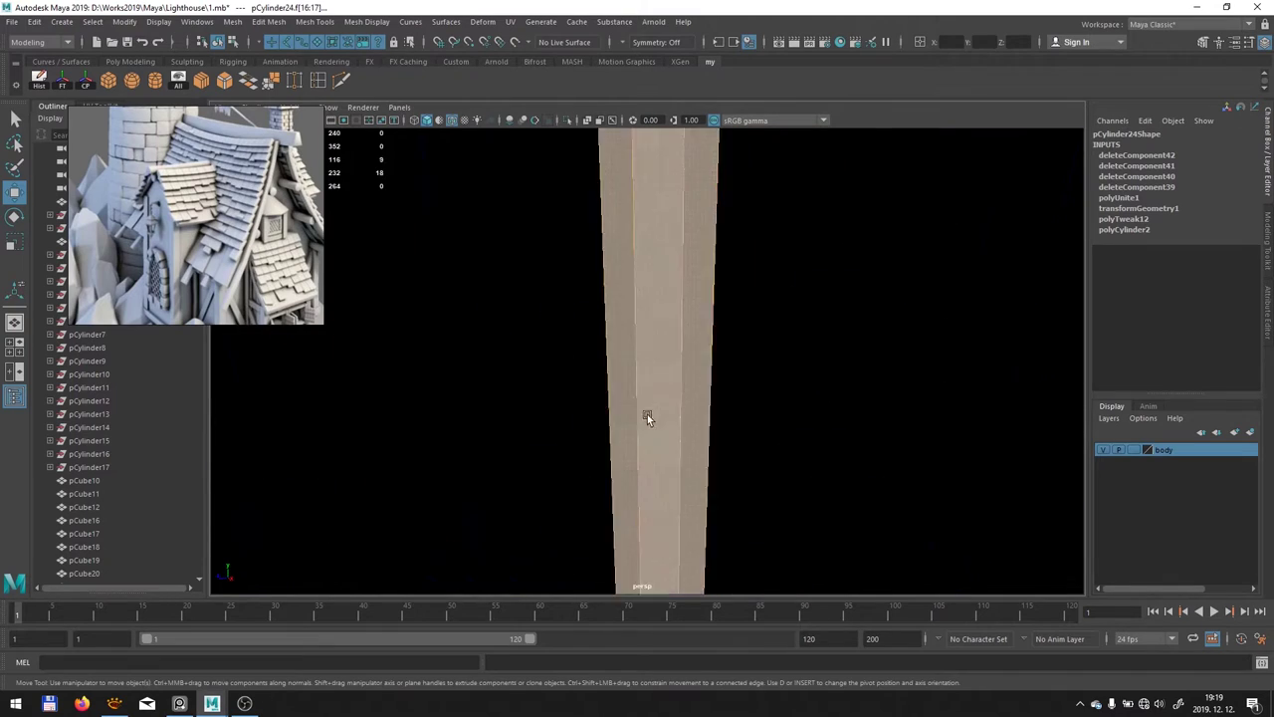
{"action": "scroll", "coordinate": [647, 418], "scroll_direction": "down", "scroll_amount": 3}
{"action": "scroll", "coordinate": [708, 432], "scroll_direction": "up", "scroll_amount": 3}
{"action": "scroll", "coordinate": [756, 432], "scroll_direction": "down", "scroll_amount": 3}
{"action": "scroll", "coordinate": [743, 455], "scroll_direction": "down", "scroll_amount": 1}
{"action": "key", "text": "Delete"}
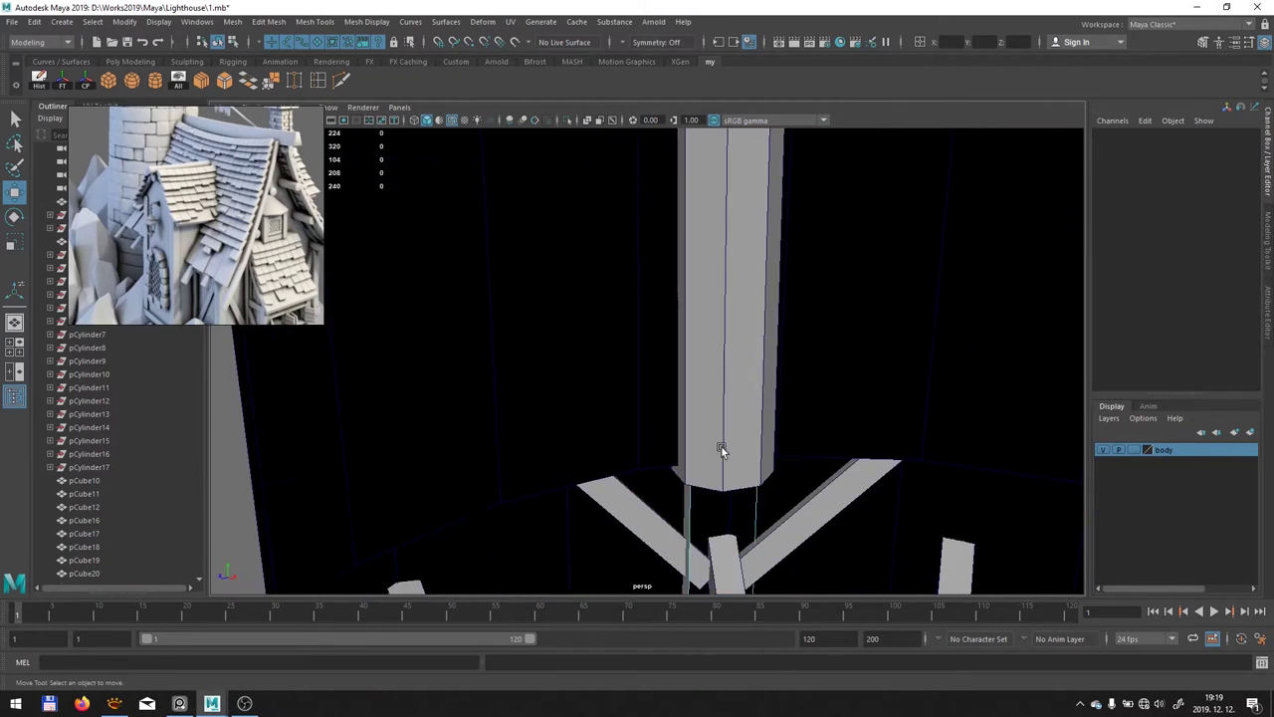
{"action": "scroll", "coordinate": [725, 378], "scroll_direction": "up", "scroll_amount": 3}
{"action": "scroll", "coordinate": [777, 359], "scroll_direction": "down", "scroll_amount": 3}
Select the balcony pillar pCylinder24 and pull the view back to the balcony
{"action": "left_click", "coordinate": [605, 447]}
{"action": "scroll", "coordinate": [796, 394], "scroll_direction": "up", "scroll_amount": 2}
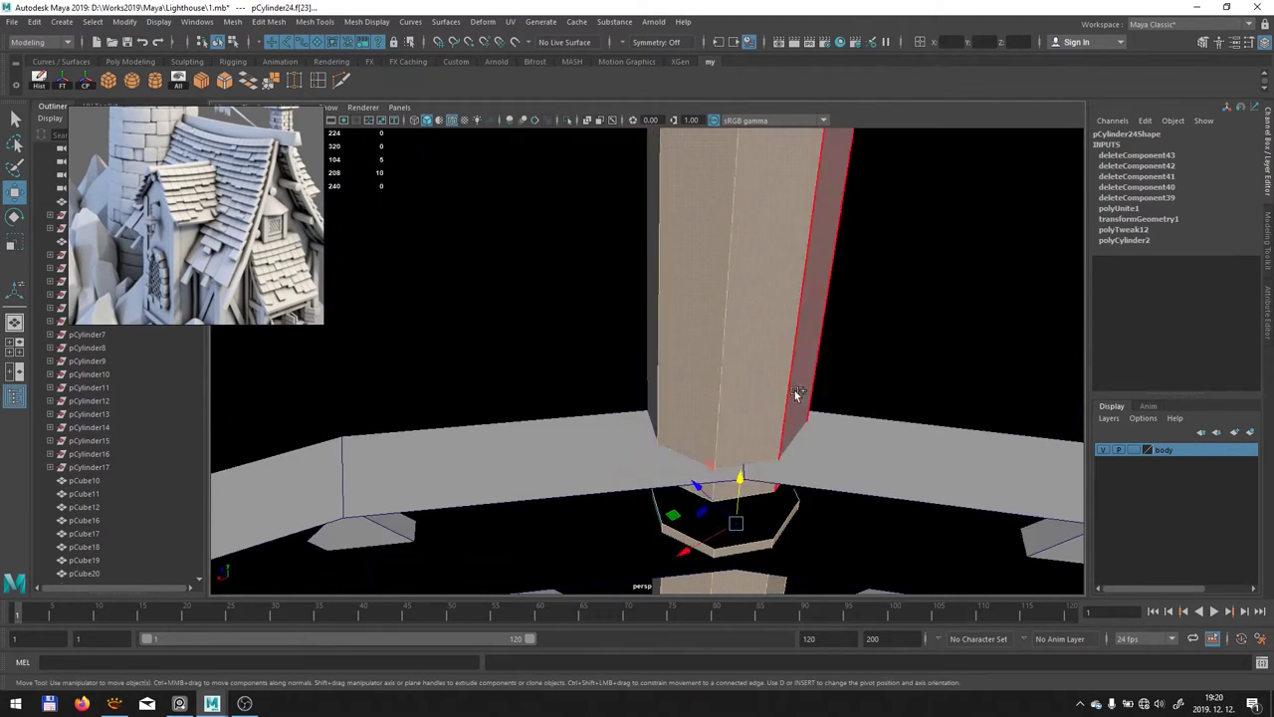
{"action": "mouse_move", "coordinate": [796, 393]}
{"action": "left_mouse_down", "text": "alt"}
{"action": "mouse_move", "coordinate": [640, 435]}
{"action": "mouse_move", "coordinate": [773, 461]}
{"action": "left_mouse_up", "text": "alt"}
{"action": "scroll", "coordinate": [832, 567], "scroll_direction": "up", "scroll_amount": 3}
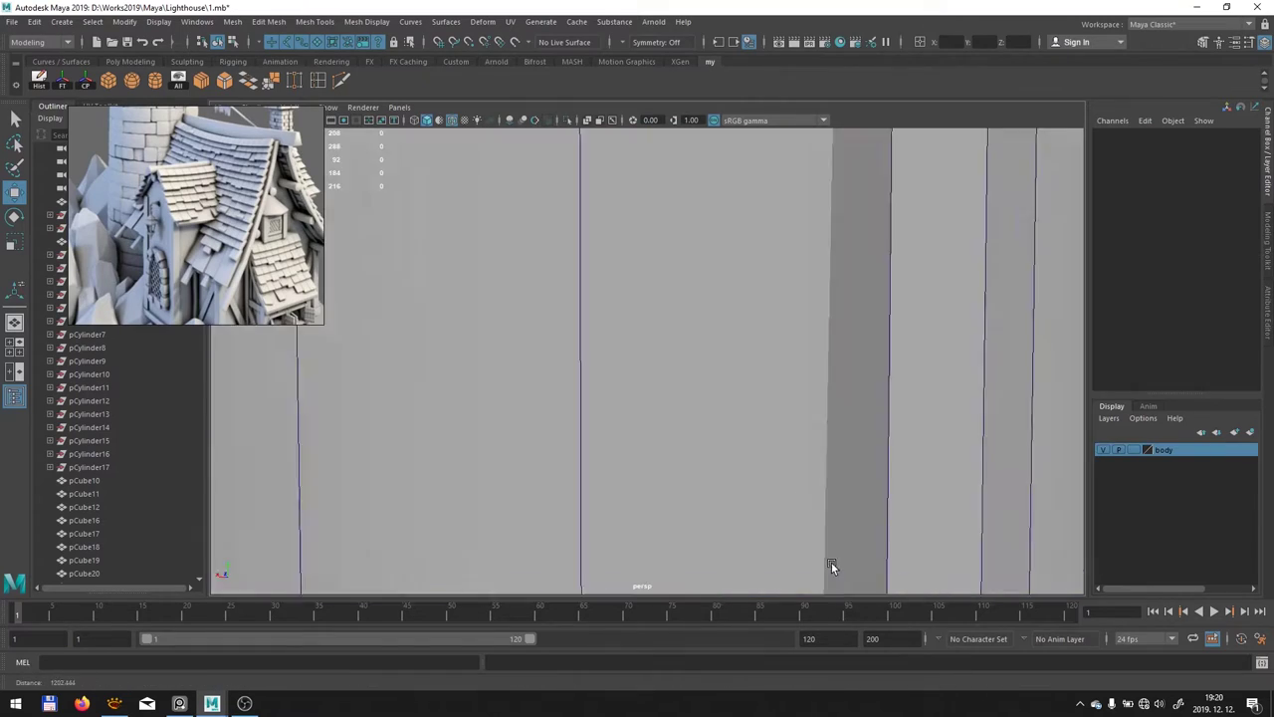
{"action": "scroll", "coordinate": [832, 567], "scroll_direction": "down", "scroll_amount": 3}
{"action": "left_click", "coordinate": [547, 455]}
{"action": "mouse_move", "coordinate": [546, 455]}
{"action": "left_mouse_down", "text": "alt"}
{"action": "mouse_move", "coordinate": [763, 305]}
{"action": "mouse_move", "coordinate": [785, 341]}
{"action": "left_mouse_up", "text": "alt"}
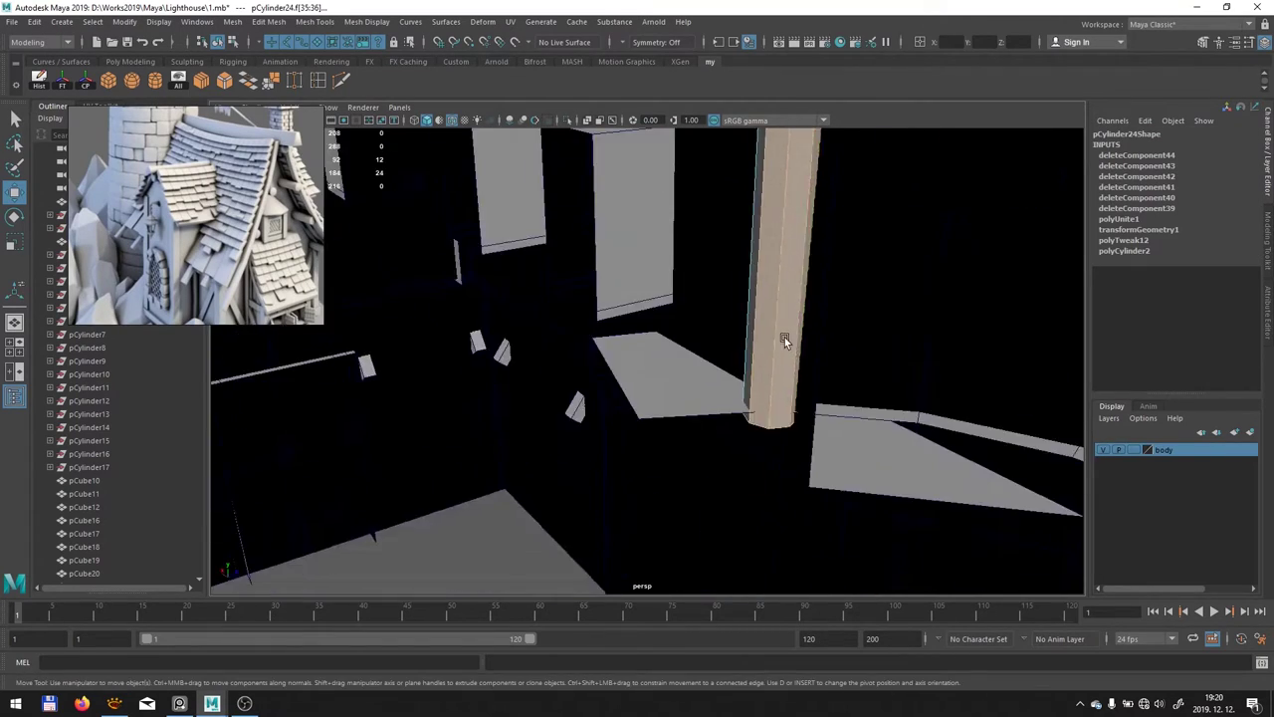
{"action": "scroll", "coordinate": [785, 341], "scroll_direction": "down", "scroll_amount": 3}
{"action": "scroll", "coordinate": [697, 399], "scroll_direction": "down", "scroll_amount": 3}
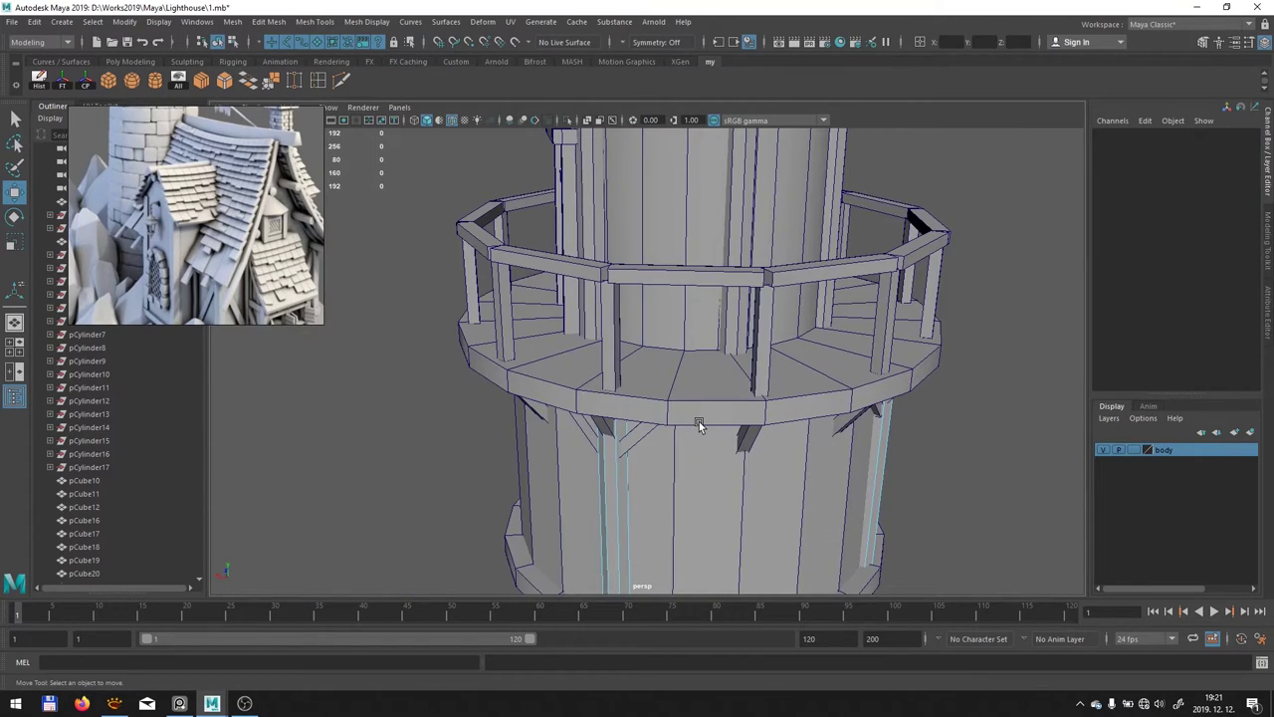
Isolate one of the cylinder posts on the lighthouse top
{"action": "scroll", "coordinate": [699, 425], "scroll_direction": "down", "scroll_amount": 3}
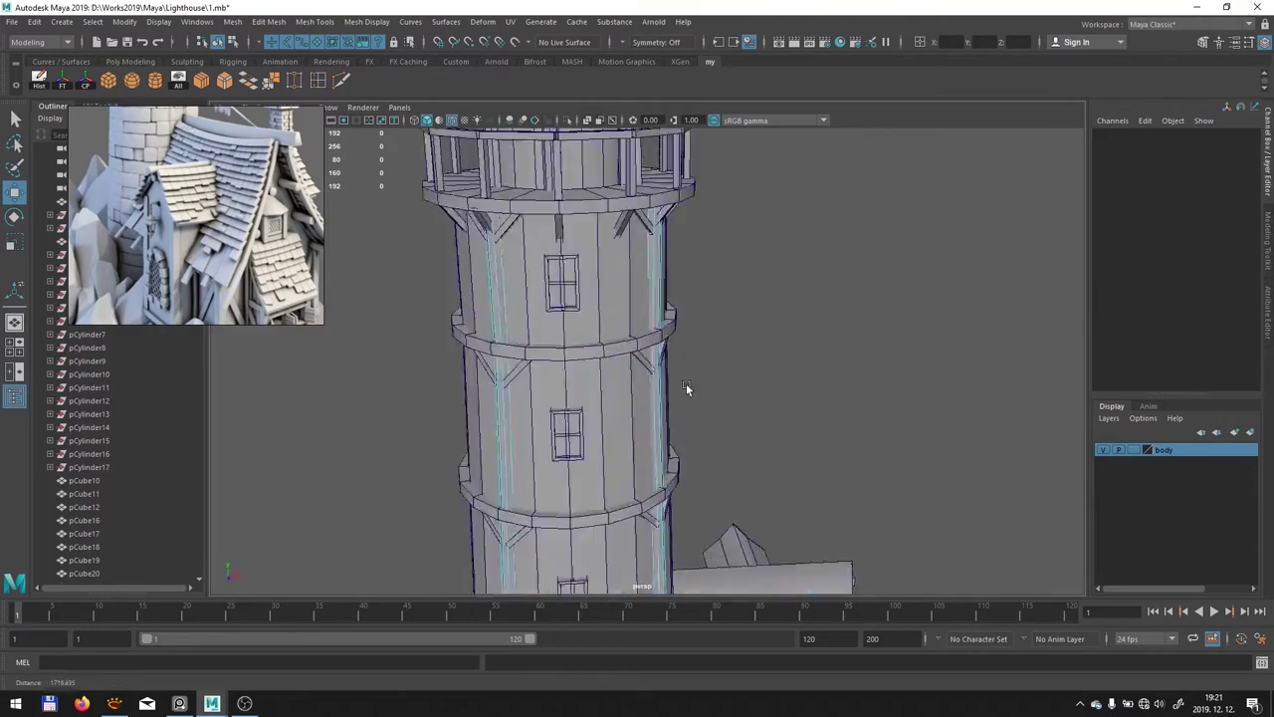
{"action": "mouse_move", "coordinate": [686, 390]}
{"action": "left_mouse_down", "text": "alt"}
{"action": "mouse_move", "coordinate": [530, 286]}
{"action": "mouse_move", "coordinate": [557, 299]}
{"action": "mouse_move", "coordinate": [574, 287]}
{"action": "left_mouse_up", "text": "alt"}
{"action": "left_click", "coordinate": [557, 299]}
{"action": "left_click", "coordinate": [573, 287]}
{"action": "key", "text": "alt+h"}
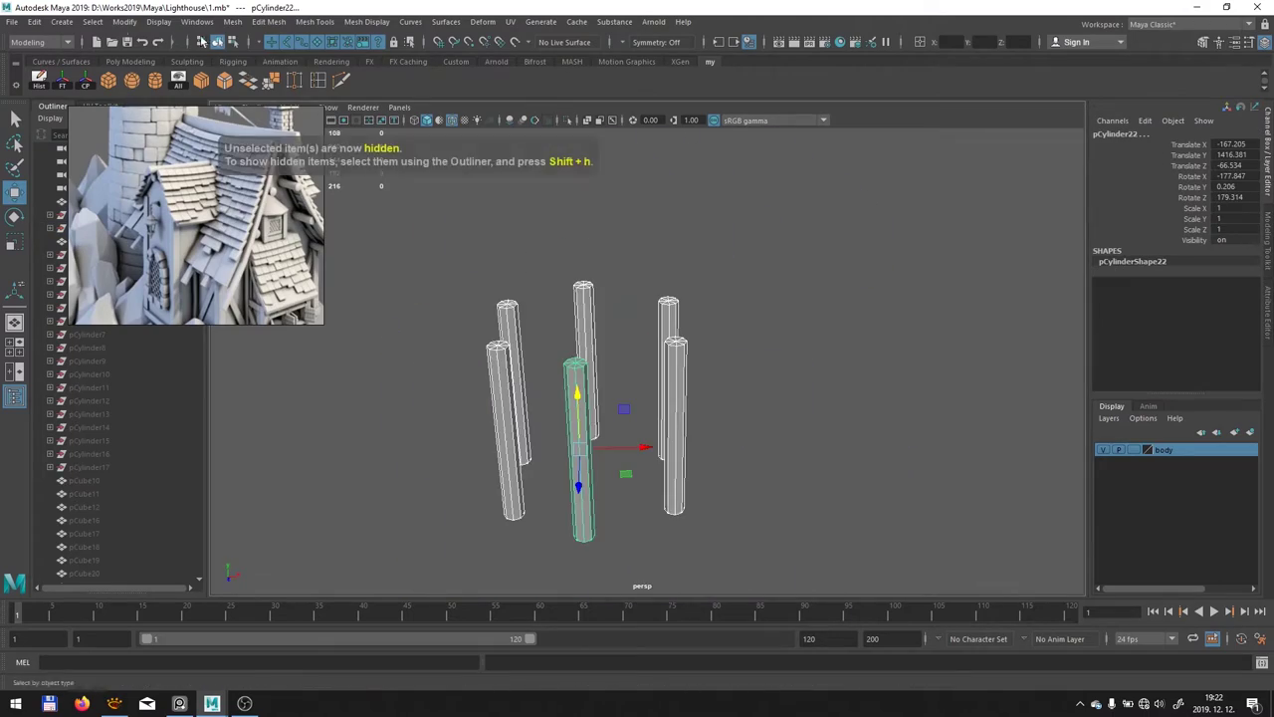
Inspect the tower interior and select the inner piece polySurface16
{"action": "mouse_move", "coordinate": [698, 274]}
{"action": "left_mouse_down", "text": "alt"}
{"action": "mouse_move", "coordinate": [726, 399]}
{"action": "mouse_move", "coordinate": [784, 310]}
{"action": "mouse_move", "coordinate": [630, 371]}
{"action": "mouse_move", "coordinate": [608, 299]}
{"action": "mouse_move", "coordinate": [678, 313]}
{"action": "mouse_move", "coordinate": [882, 285]}
{"action": "left_mouse_up", "text": "alt"}
{"action": "scroll", "coordinate": [687, 312], "scroll_direction": "down", "scroll_amount": 5}
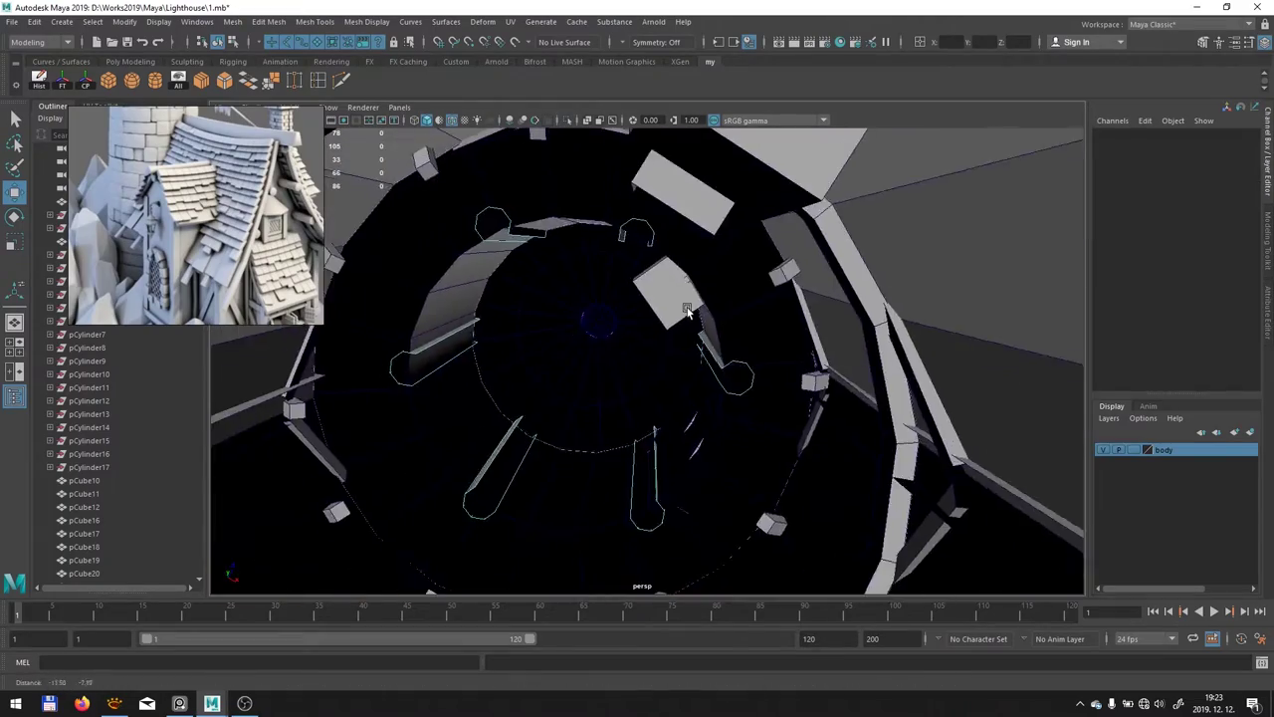
{"action": "scroll", "coordinate": [687, 311], "scroll_direction": "down", "scroll_amount": 5}
{"action": "mouse_move", "coordinate": [889, 350]}
{"action": "left_mouse_down", "text": "alt"}
{"action": "mouse_move", "coordinate": [717, 298]}
{"action": "mouse_move", "coordinate": [694, 361]}
{"action": "mouse_move", "coordinate": [637, 328]}
{"action": "left_mouse_up", "text": "alt"}
{"action": "scroll", "coordinate": [717, 299], "scroll_direction": "up", "scroll_amount": 3}
{"action": "left_click", "coordinate": [707, 264]}
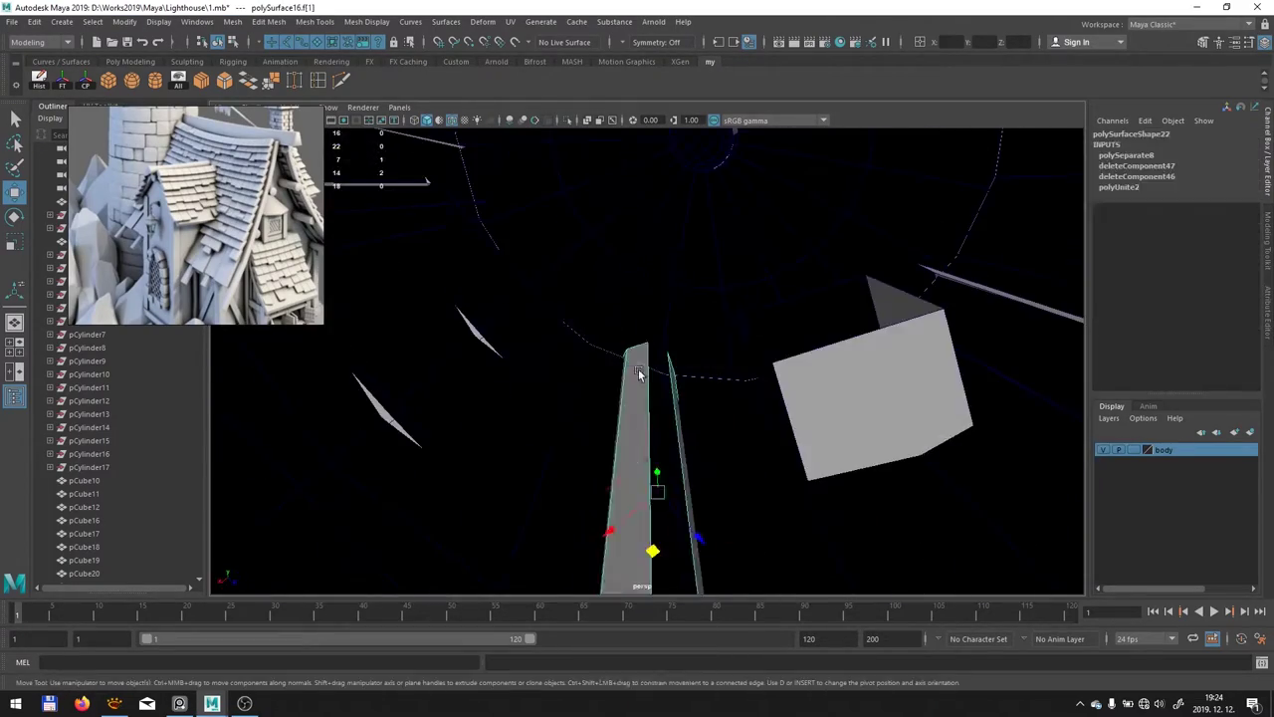
{"action": "scroll", "coordinate": [637, 328], "scroll_direction": "down", "scroll_amount": 5}
{"action": "left_click_drag", "start_coordinate": [379, 401], "coordinate": [578, 352], "text": "alt"}
Give the balcony rim and railing piece thickness with Edit Mesh > Extrude
{"action": "left_click", "coordinate": [610, 302]}
{"action": "left_click_drag", "start_coordinate": [610, 301], "coordinate": [725, 484], "text": "alt"}
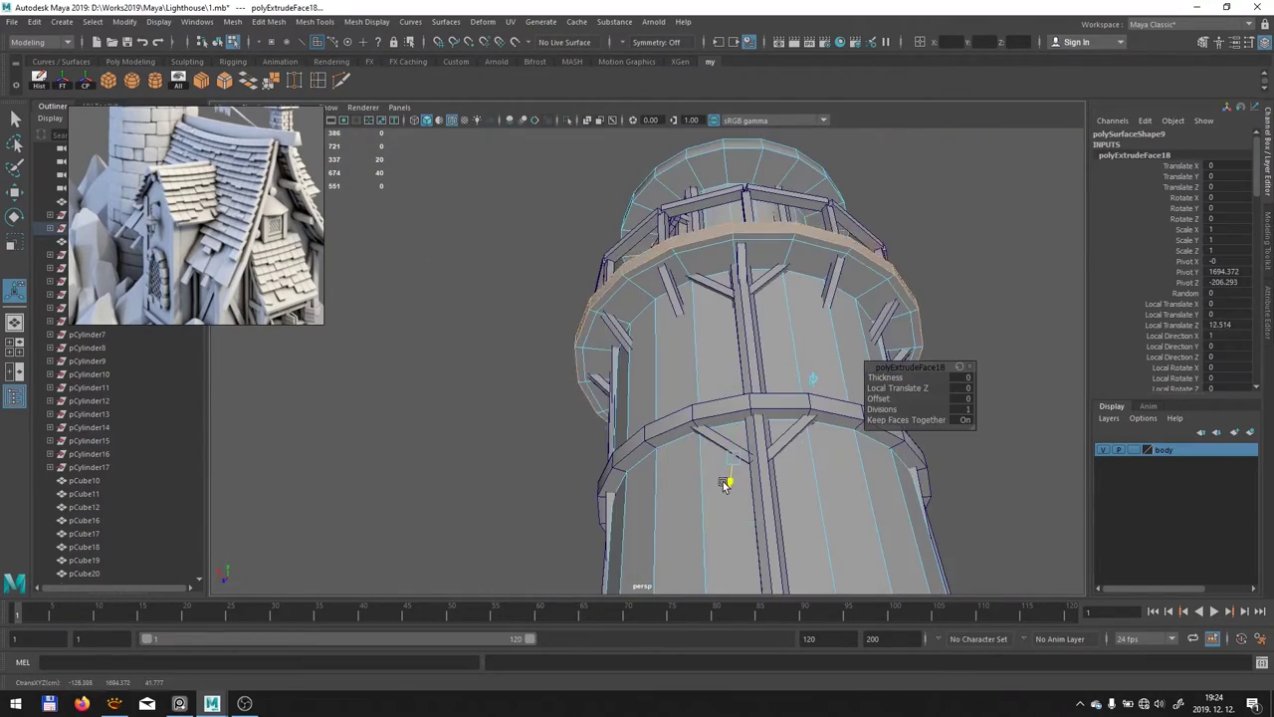
{"action": "right_click_drag", "start_coordinate": [744, 336], "coordinate": [612, 265]}
{"action": "mouse_move", "coordinate": [612, 265]}
{"action": "left_mouse_down", "text": "alt"}
{"action": "mouse_move", "coordinate": [697, 379]}
{"action": "mouse_move", "coordinate": [489, 390]}
{"action": "mouse_move", "coordinate": [677, 378]}
{"action": "left_mouse_up", "text": "alt"}
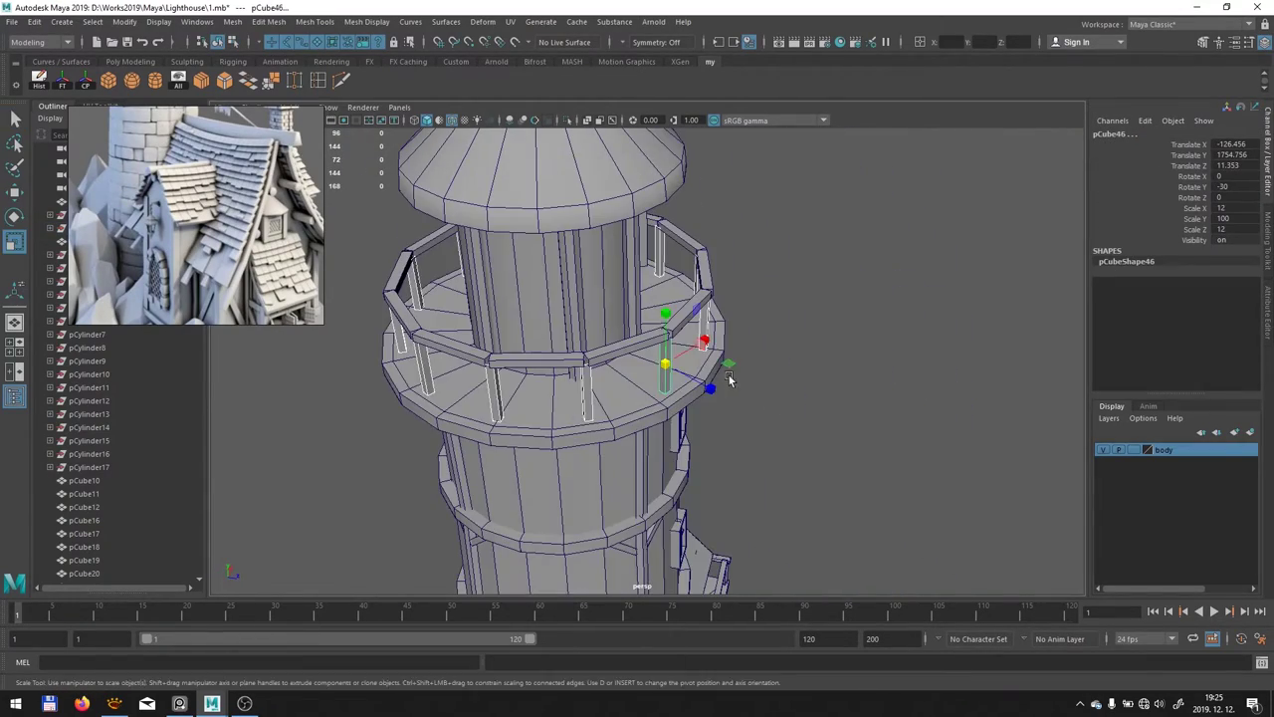
{"action": "left_click", "coordinate": [232, 20]}
{"action": "left_click", "coordinate": [264, 58]}
Scale the railing post and isolate the railing posts mesh pCube151
{"action": "key", "text": "r"}
{"action": "mouse_move", "coordinate": [597, 329]}
{"action": "left_mouse_down", "text": "alt"}
{"action": "mouse_move", "coordinate": [803, 275]}
{"action": "mouse_move", "coordinate": [508, 313]}
{"action": "mouse_move", "coordinate": [876, 272]}
{"action": "left_mouse_up", "text": "alt"}
{"action": "left_click", "coordinate": [803, 275]}
{"action": "key", "text": "alt+h"}
{"action": "key", "text": "alt+h"}
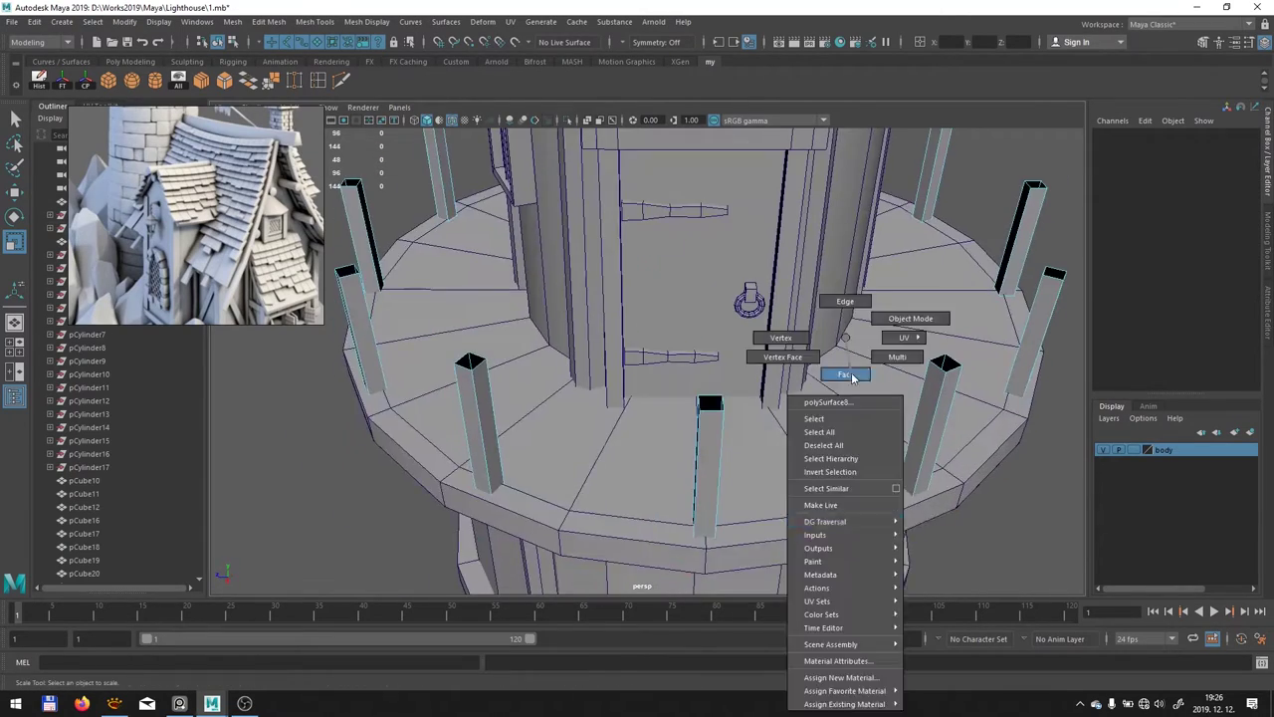
{"action": "right_click_drag", "start_coordinate": [840, 365], "coordinate": [375, 414], "text": "shift"}
Duplicate the balcony rim faces into a new piece for the top rail
{"action": "key", "text": "f"}
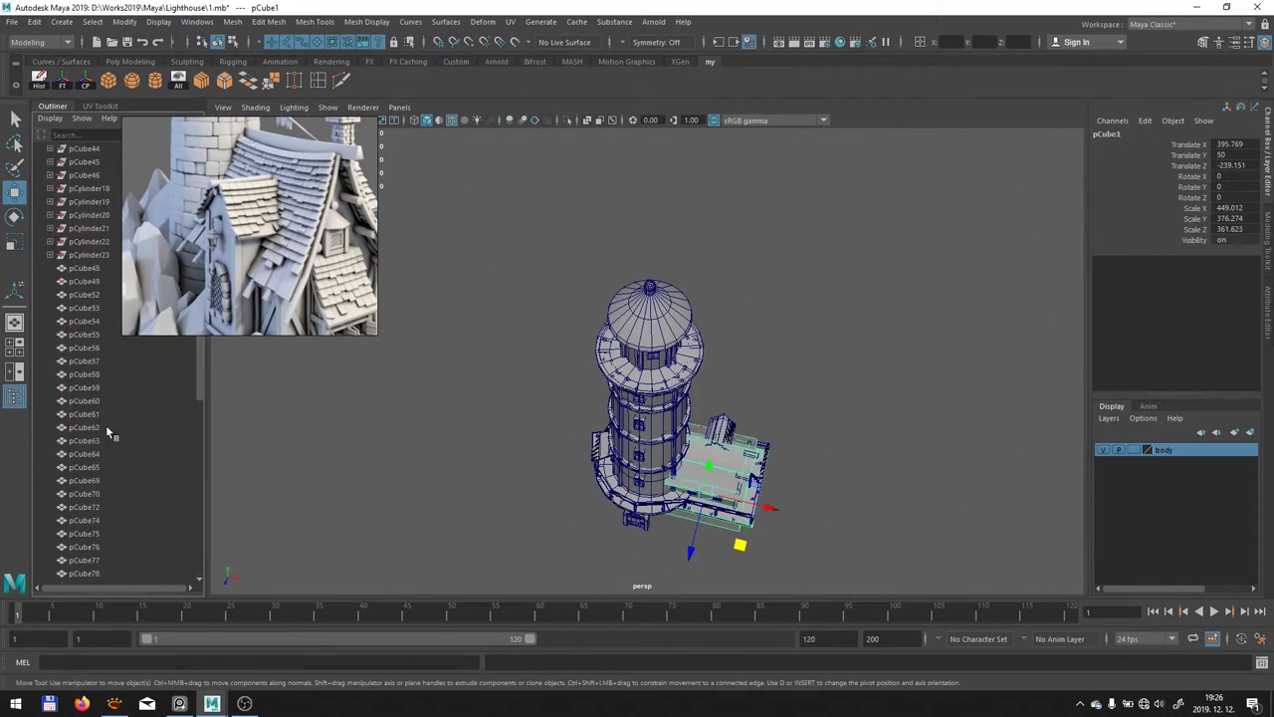
{"action": "scroll", "coordinate": [645, 456], "scroll_direction": "up", "scroll_amount": 5}
{"action": "left_click_drag", "start_coordinate": [645, 456], "coordinate": [697, 349], "text": "alt"}
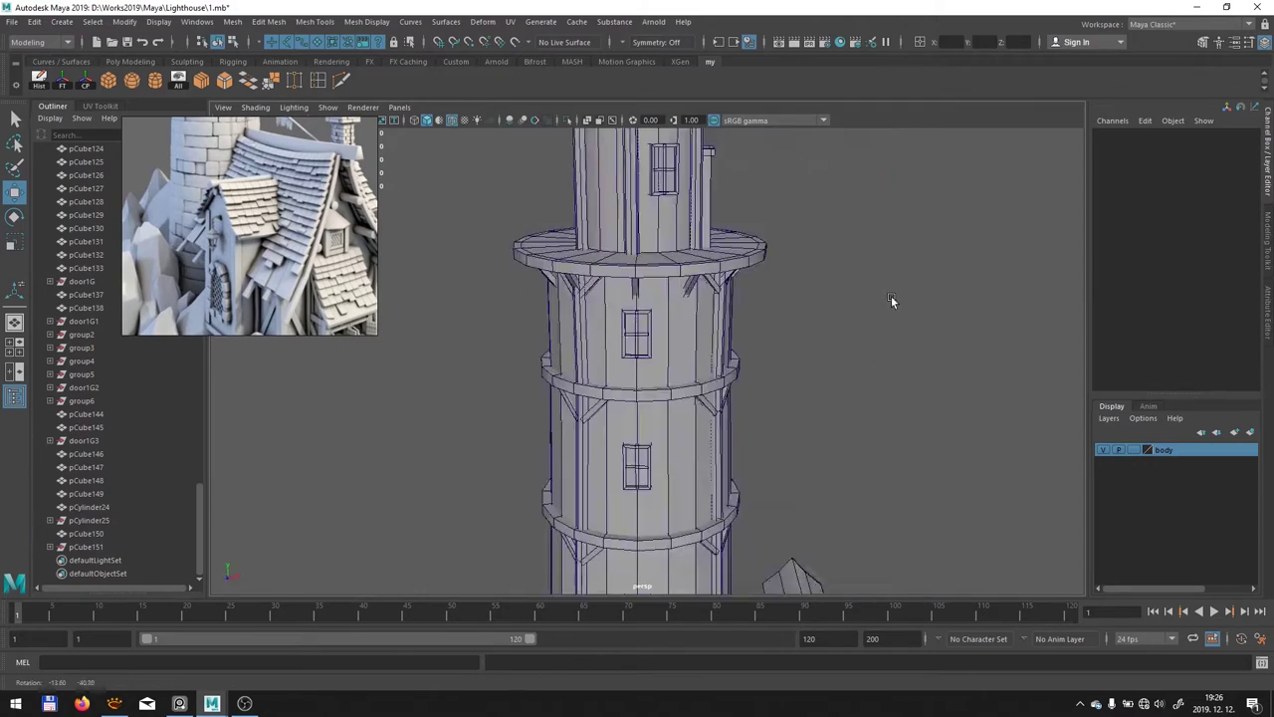
{"action": "left_click", "coordinate": [677, 428]}
{"action": "left_click", "coordinate": [268, 21]}
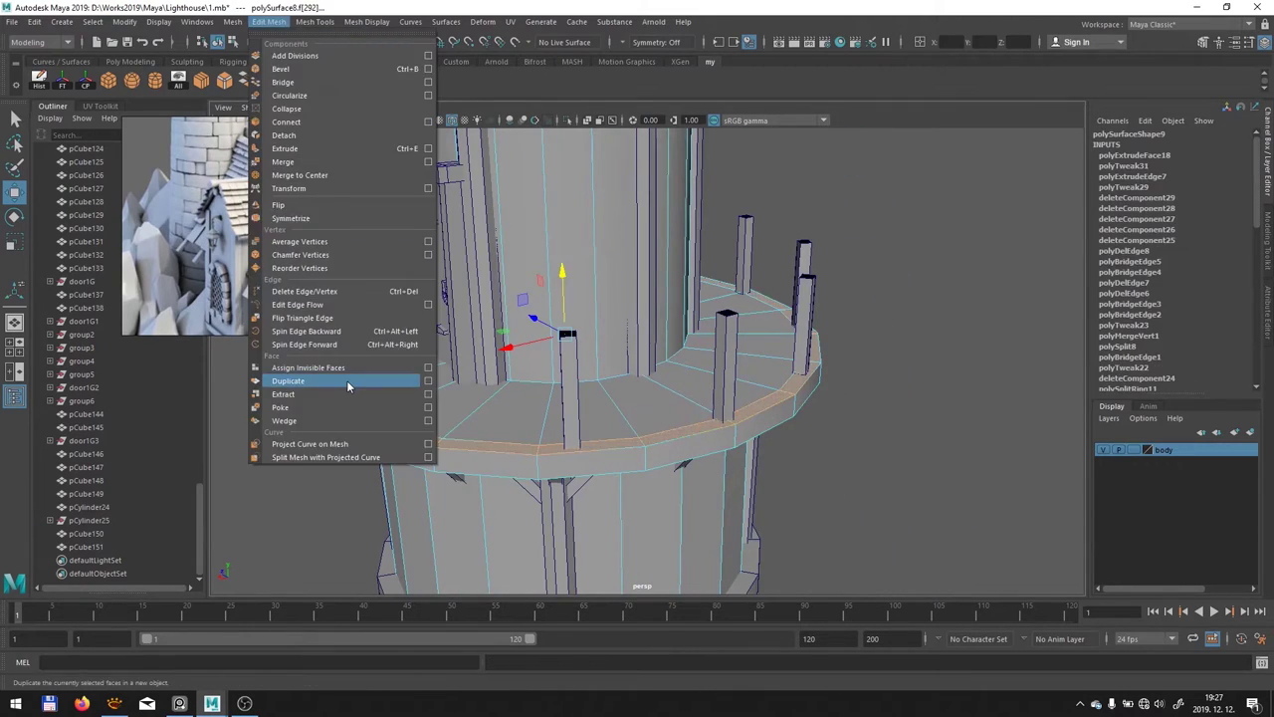
{"action": "left_click", "coordinate": [347, 380]}
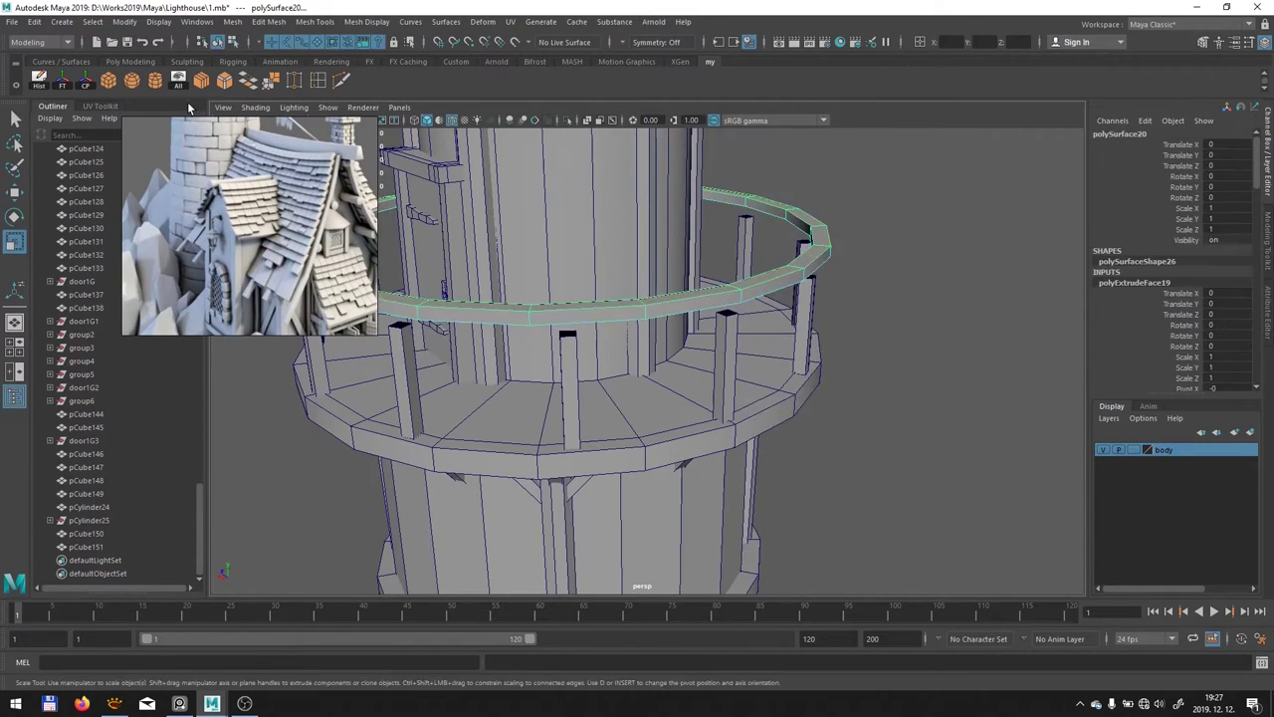
Select the railing posts beneath the new rail ring
{"action": "left_click_drag", "start_coordinate": [557, 183], "coordinate": [559, 225], "text": "alt"}
{"action": "right_click_drag", "start_coordinate": [558, 225], "coordinate": [558, 257]}
{"action": "mouse_move", "coordinate": [771, 215]}
{"action": "left_mouse_down", "text": "alt"}
{"action": "mouse_move", "coordinate": [609, 305]}
{"action": "mouse_move", "coordinate": [578, 293]}
{"action": "left_mouse_up", "text": "alt"}
{"action": "left_click", "coordinate": [609, 304]}
{"action": "scroll", "coordinate": [946, 357], "scroll_direction": "up", "scroll_amount": 5}
{"action": "scroll", "coordinate": [946, 356], "scroll_direction": "down", "scroll_amount": 5}
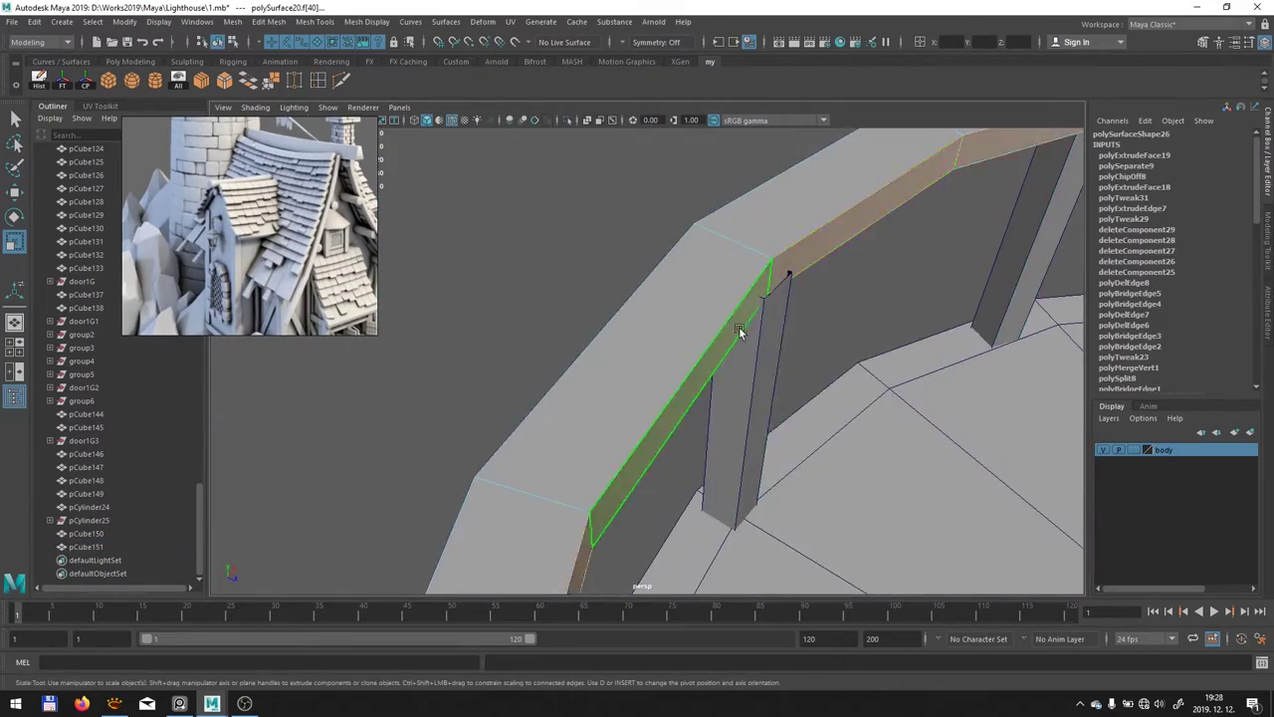
{"action": "left_click_drag", "start_coordinate": [740, 328], "coordinate": [833, 341], "text": "alt"}
Run Insert Edge Loop on the roof cone, then undo the last two changes
{"action": "left_click", "coordinate": [757, 329]}
{"action": "scroll", "coordinate": [785, 295], "scroll_direction": "up", "scroll_amount": 3}
{"action": "left_click", "coordinate": [319, 21]}
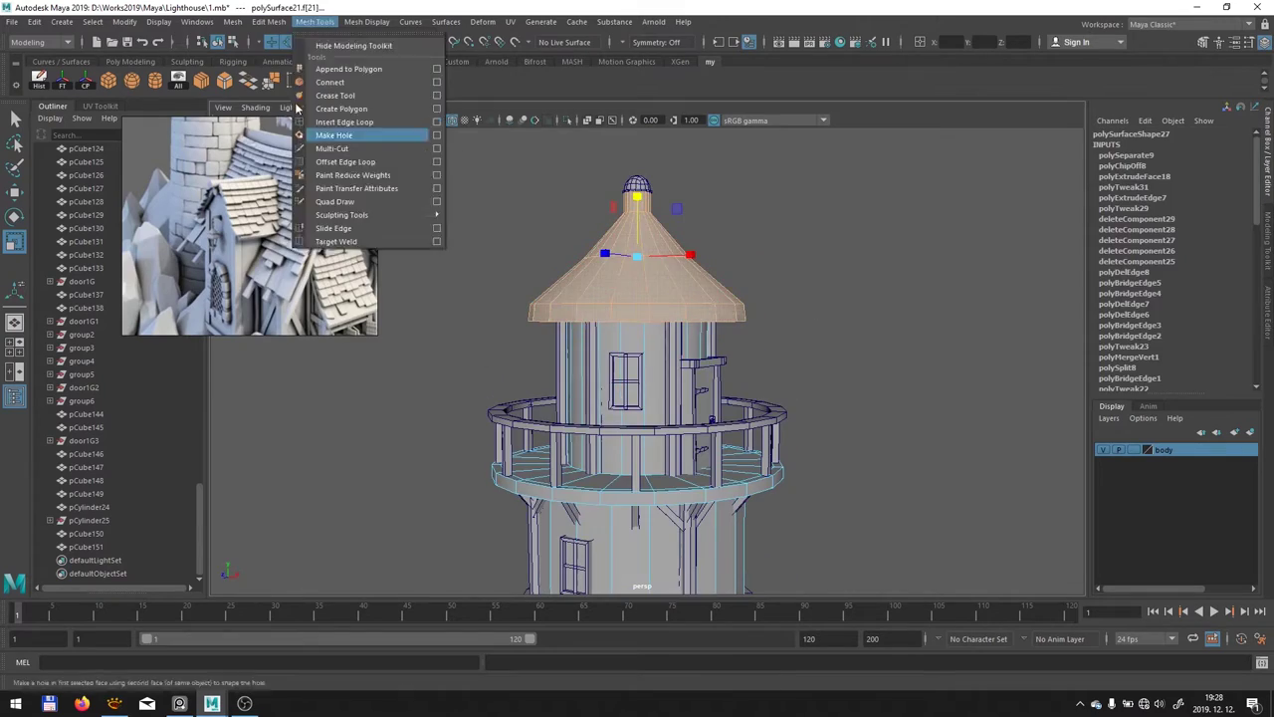
{"action": "left_click", "coordinate": [368, 133]}
{"action": "scroll", "coordinate": [662, 289], "scroll_direction": "up", "scroll_amount": 5}
{"action": "right_click_drag", "start_coordinate": [662, 289], "coordinate": [657, 269]}
{"action": "scroll", "coordinate": [608, 325], "scroll_direction": "down", "scroll_amount": 5}
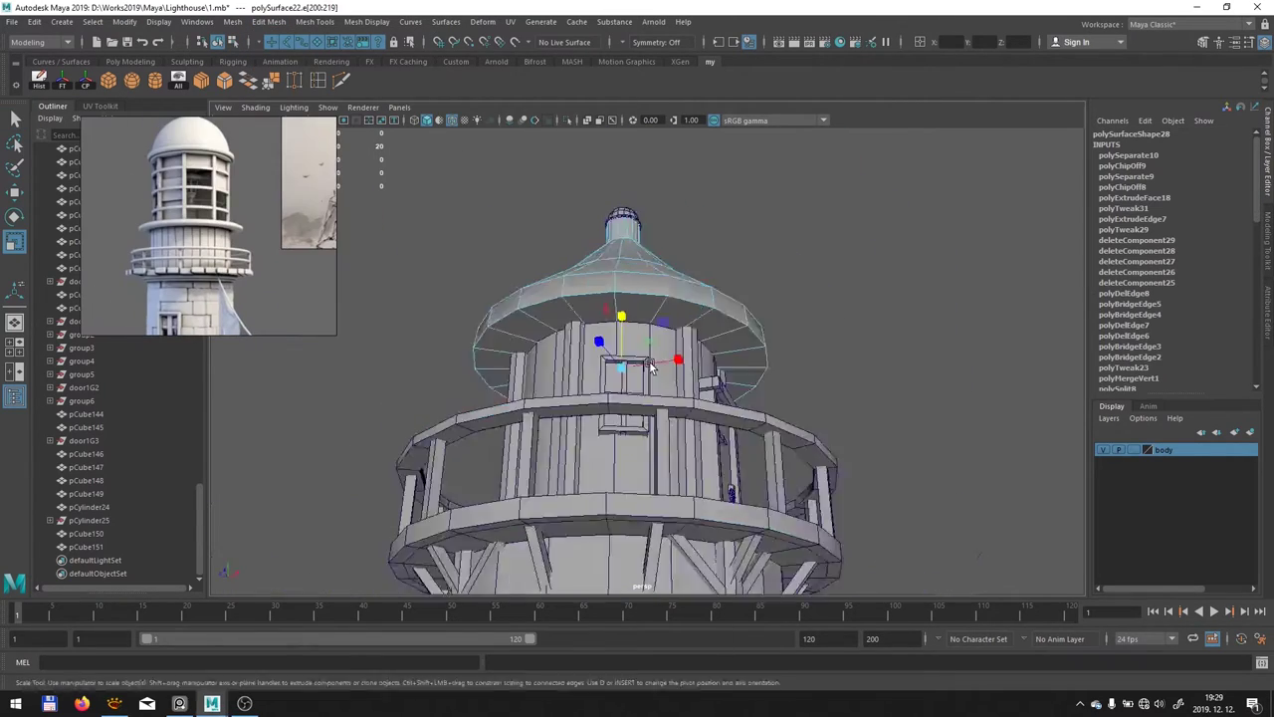
{"action": "scroll", "coordinate": [740, 340], "scroll_direction": "up", "scroll_amount": 3}
{"action": "right_click_drag", "start_coordinate": [741, 339], "coordinate": [763, 371]}
{"action": "key", "text": "ctrl+z"}
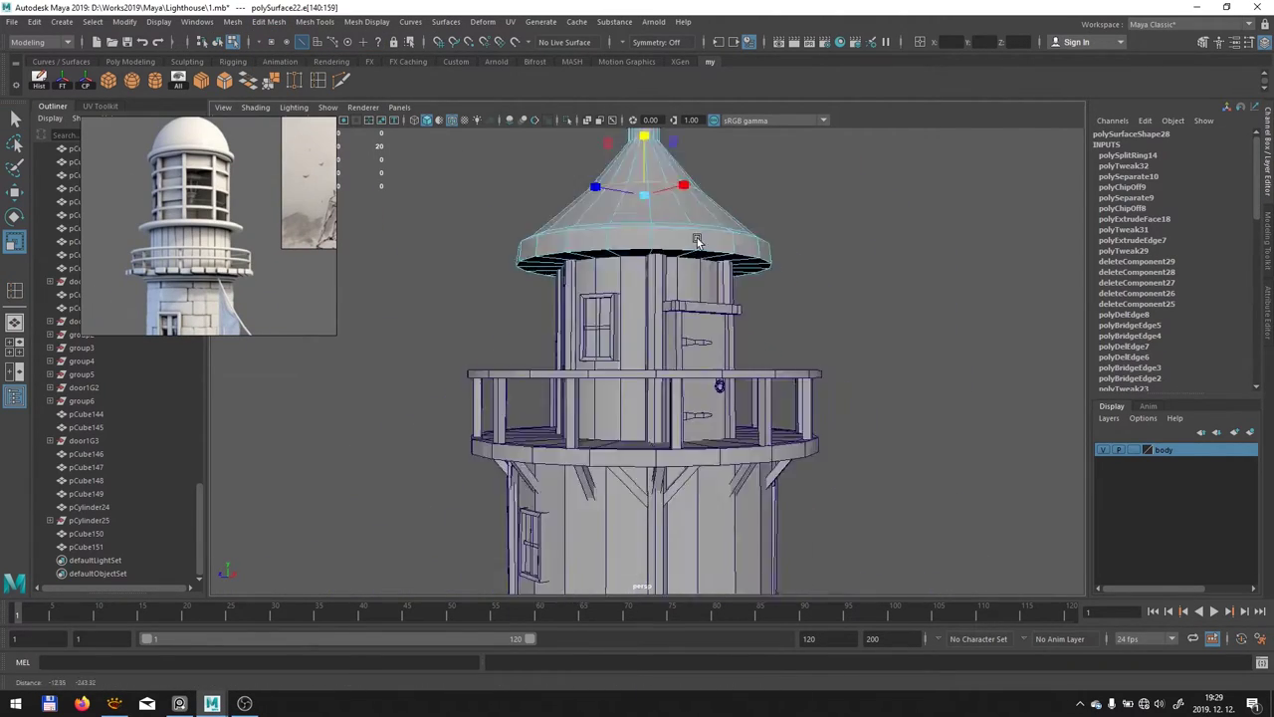
{"action": "key", "text": "ctrl+z"}
{"action": "key", "text": "ctrl+z"}
{"action": "key", "text": "ctrl+z"}
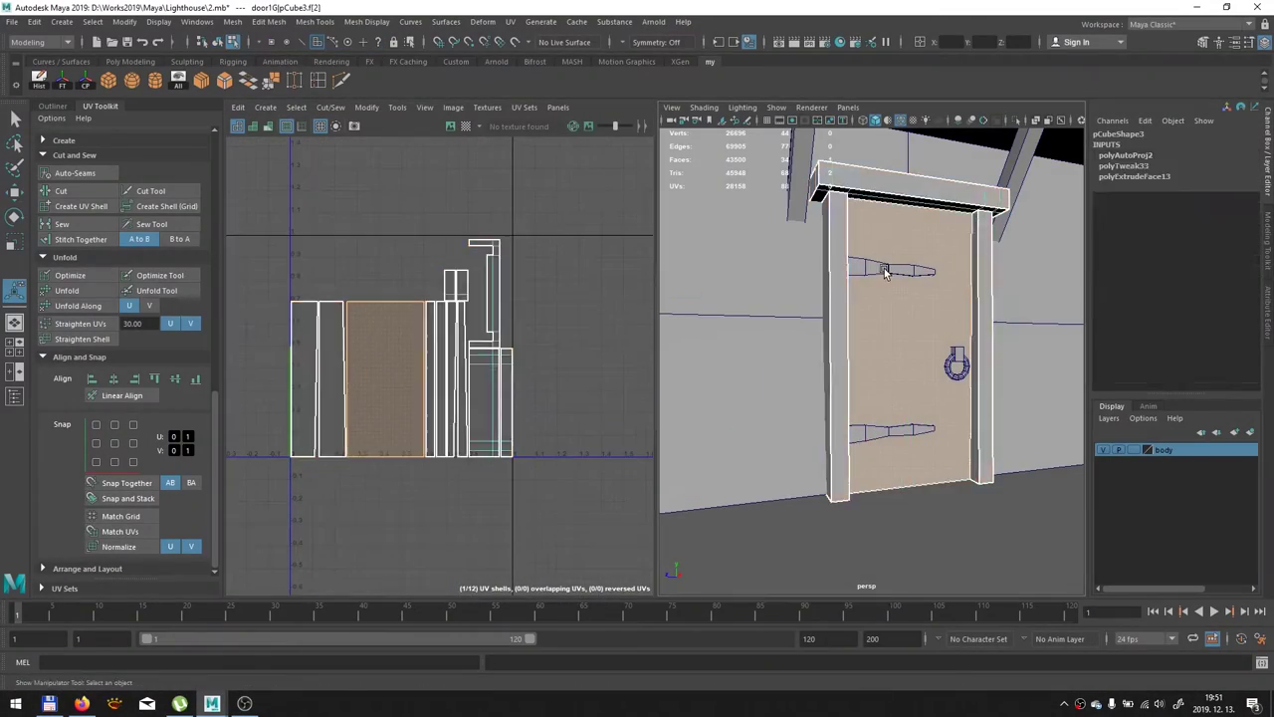
Isolate the tower door and select its panel and side board
{"action": "left_click", "coordinate": [958, 352]}
{"action": "key", "text": "Up"}
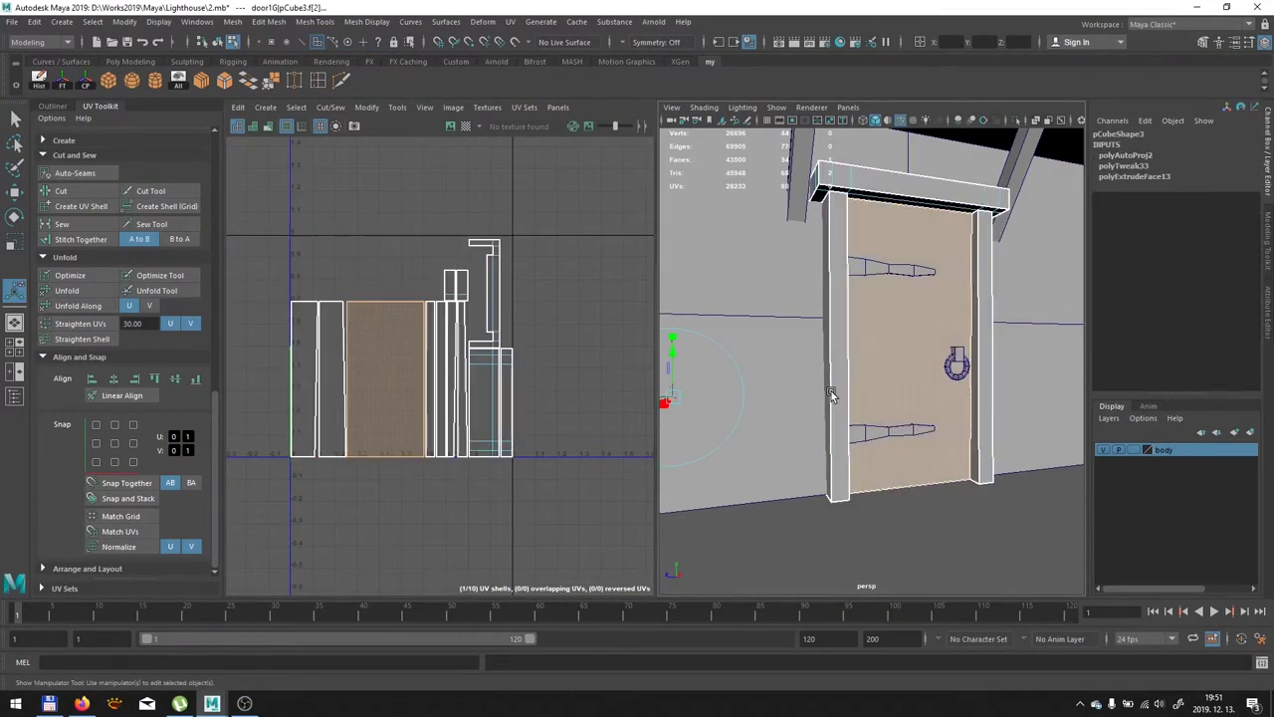
{"action": "key", "text": "Up"}
{"action": "left_click_drag", "start_coordinate": [896, 338], "coordinate": [819, 331], "text": "alt"}
{"action": "left_click", "coordinate": [883, 331]}
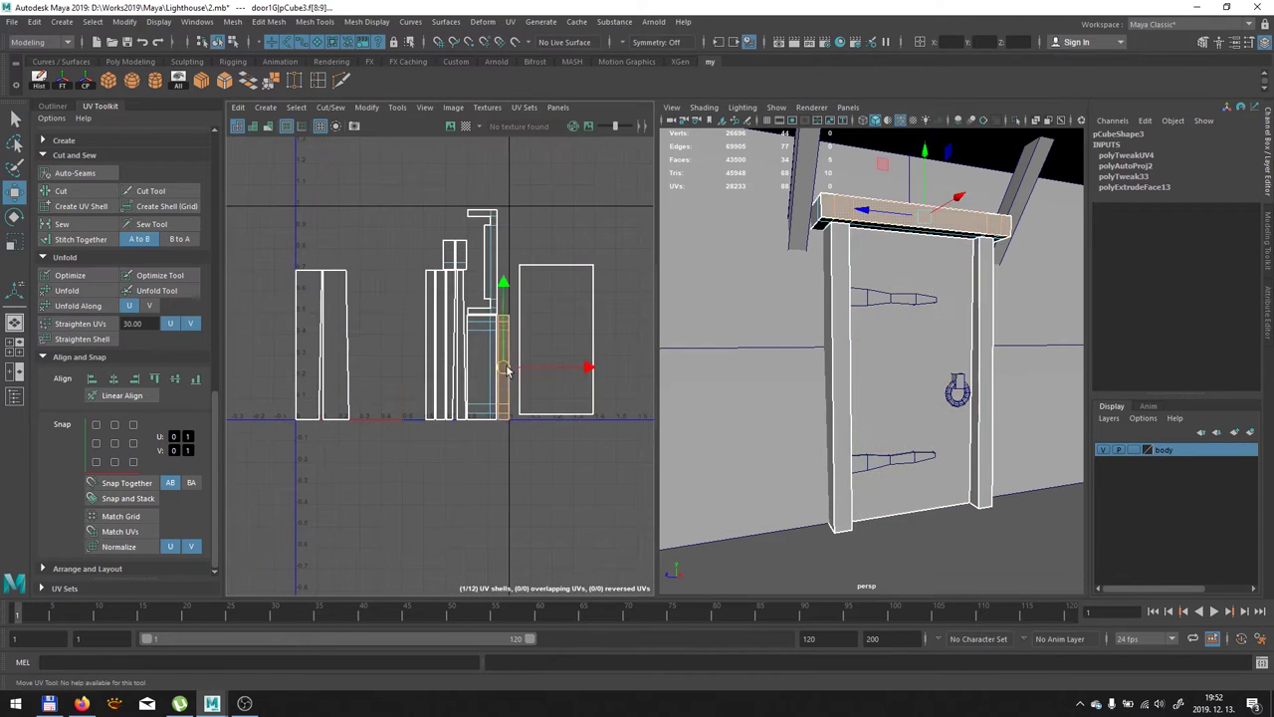
{"action": "left_click_drag", "start_coordinate": [777, 369], "coordinate": [843, 365], "text": "alt"}
{"action": "key", "text": "ctrl+h"}
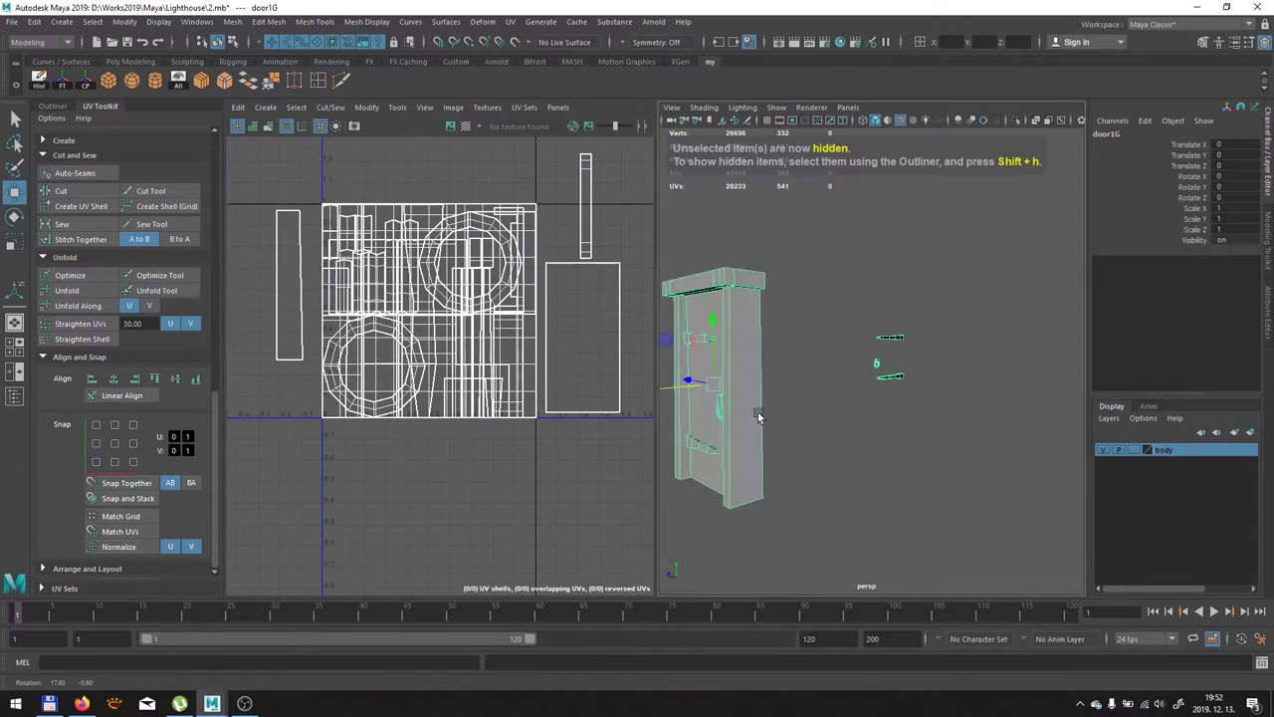
{"action": "right_click", "coordinate": [886, 376]}
{"action": "left_click", "coordinate": [854, 329]}
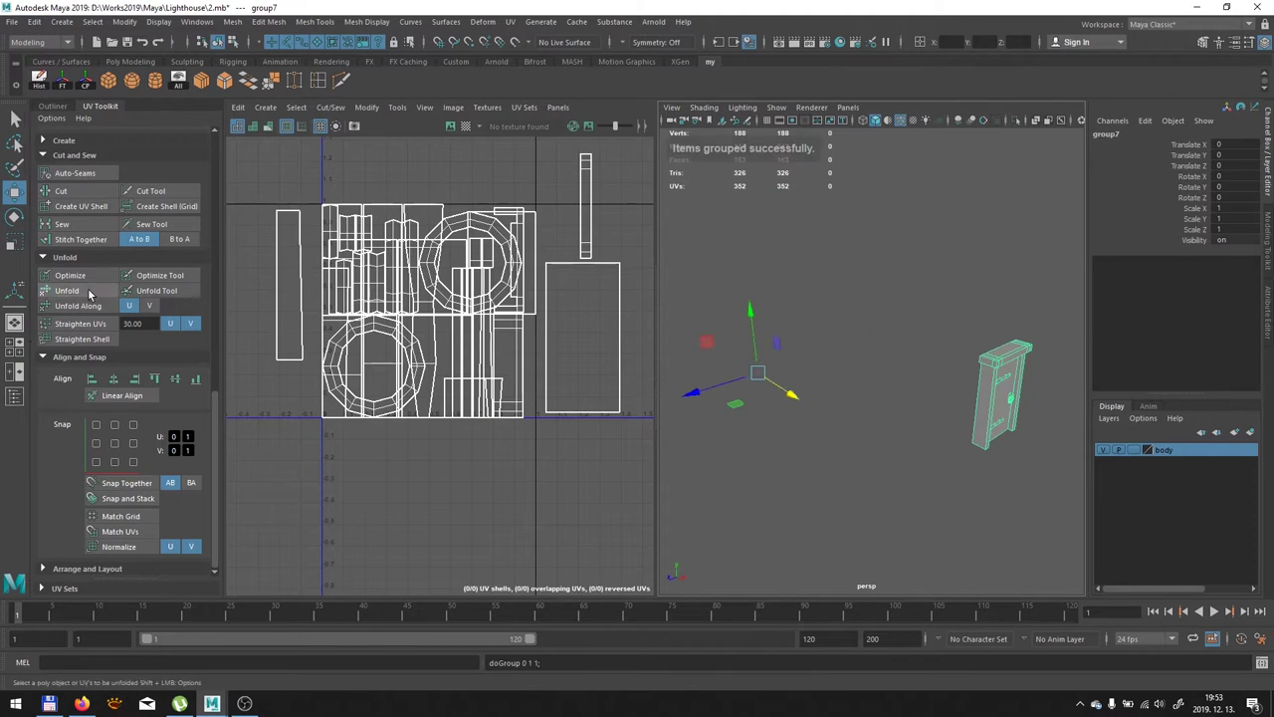
Select door1G in the Outliner, duplicate it, and group the door parts together
{"action": "left_click", "coordinate": [53, 106]}
{"action": "left_click", "coordinate": [115, 546]}
{"action": "left_click", "coordinate": [34, 21]}
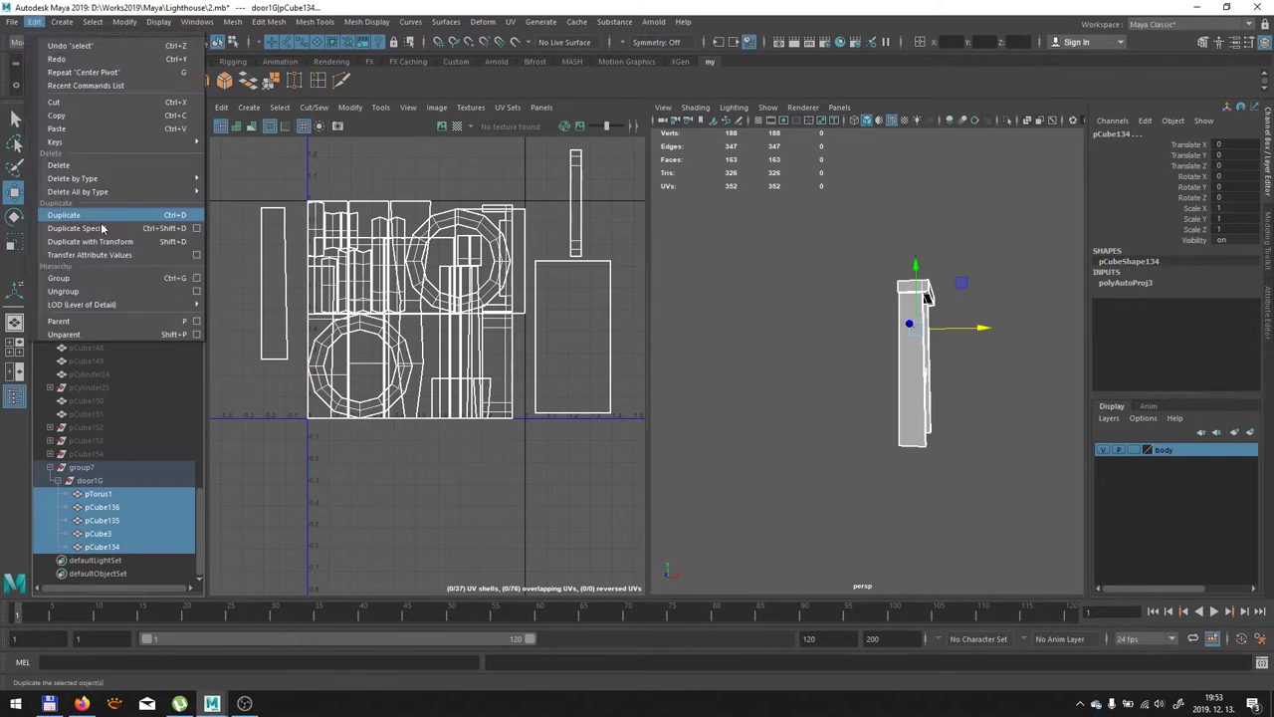
{"action": "left_click", "coordinate": [60, 291]}
{"action": "left_click", "coordinate": [34, 21]}
{"action": "left_click", "coordinate": [60, 279]}
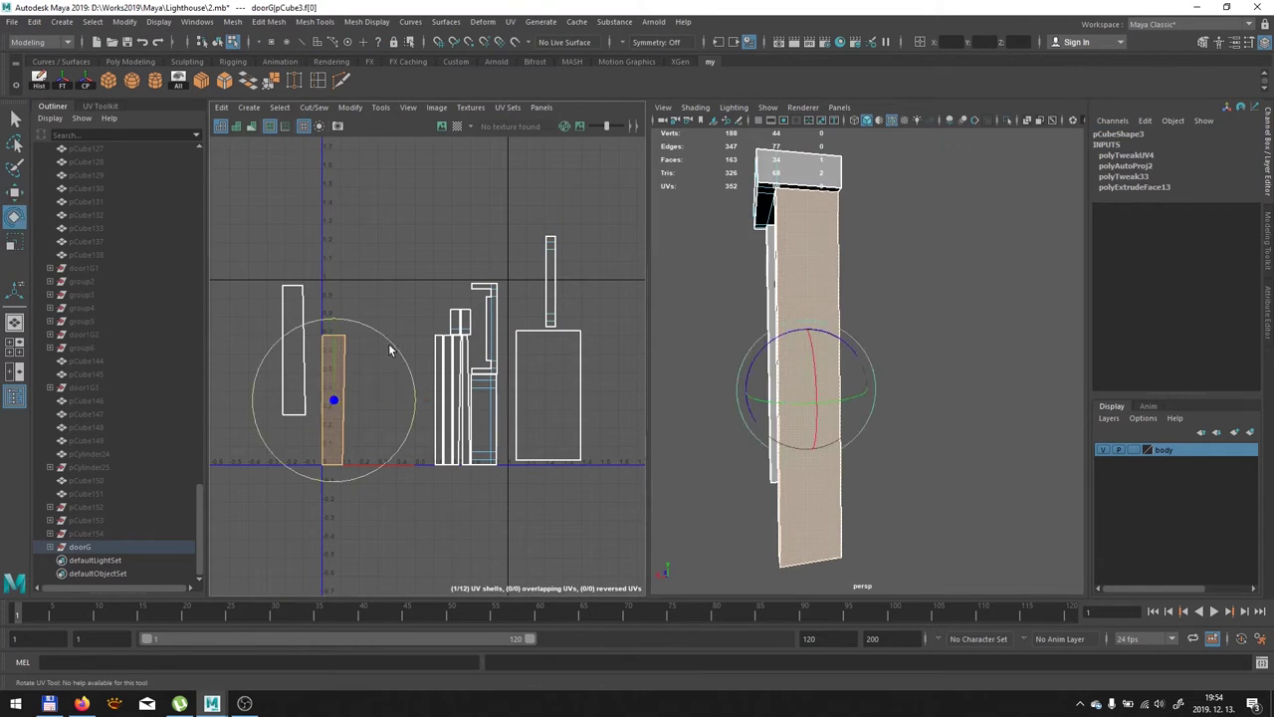
{"action": "left_click", "coordinate": [99, 106]}
{"action": "key", "text": "w"}
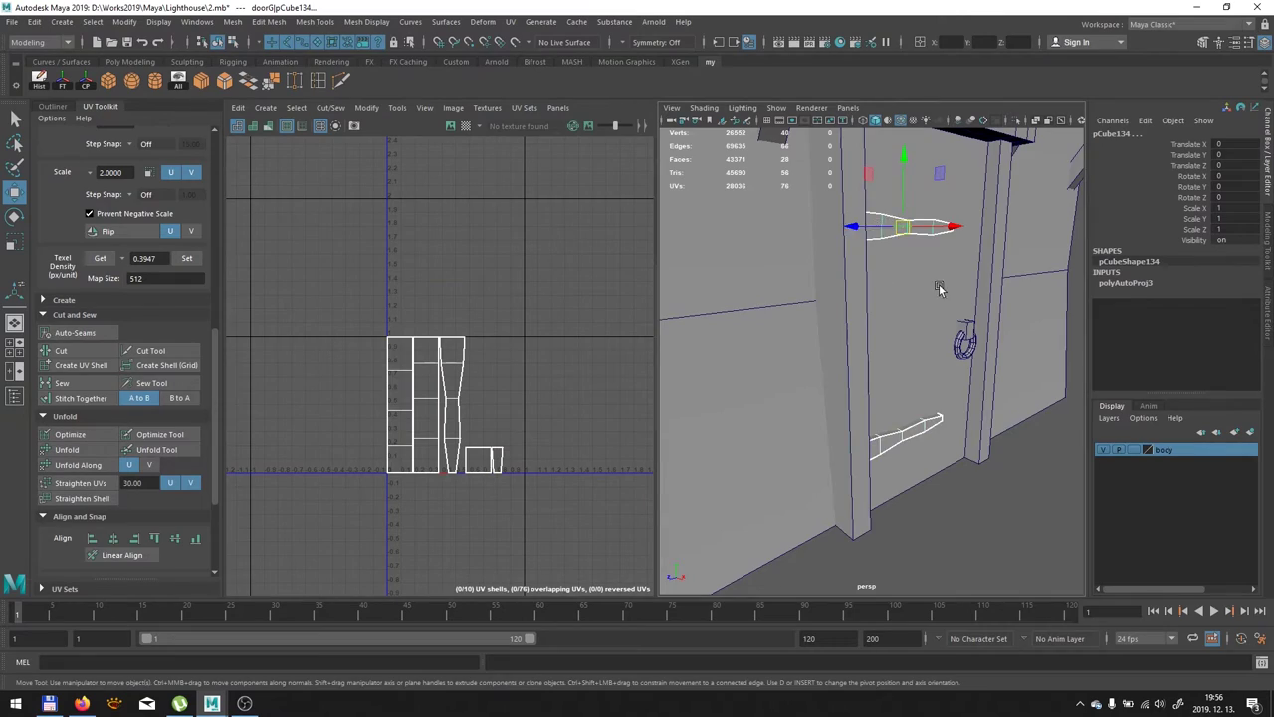
Switch the viewport to shaded display and pull back to see the lighthouse around the door
{"action": "right_click_drag", "start_coordinate": [892, 339], "coordinate": [904, 374]}
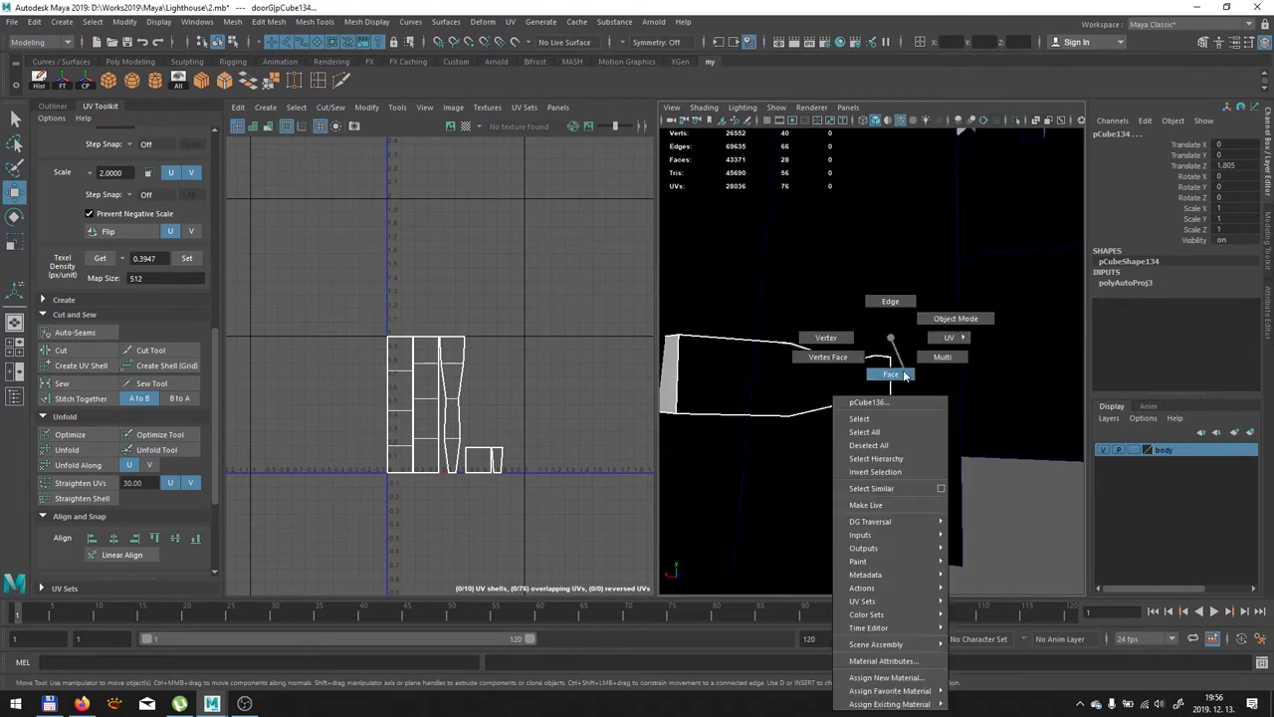
{"action": "key", "text": "5"}
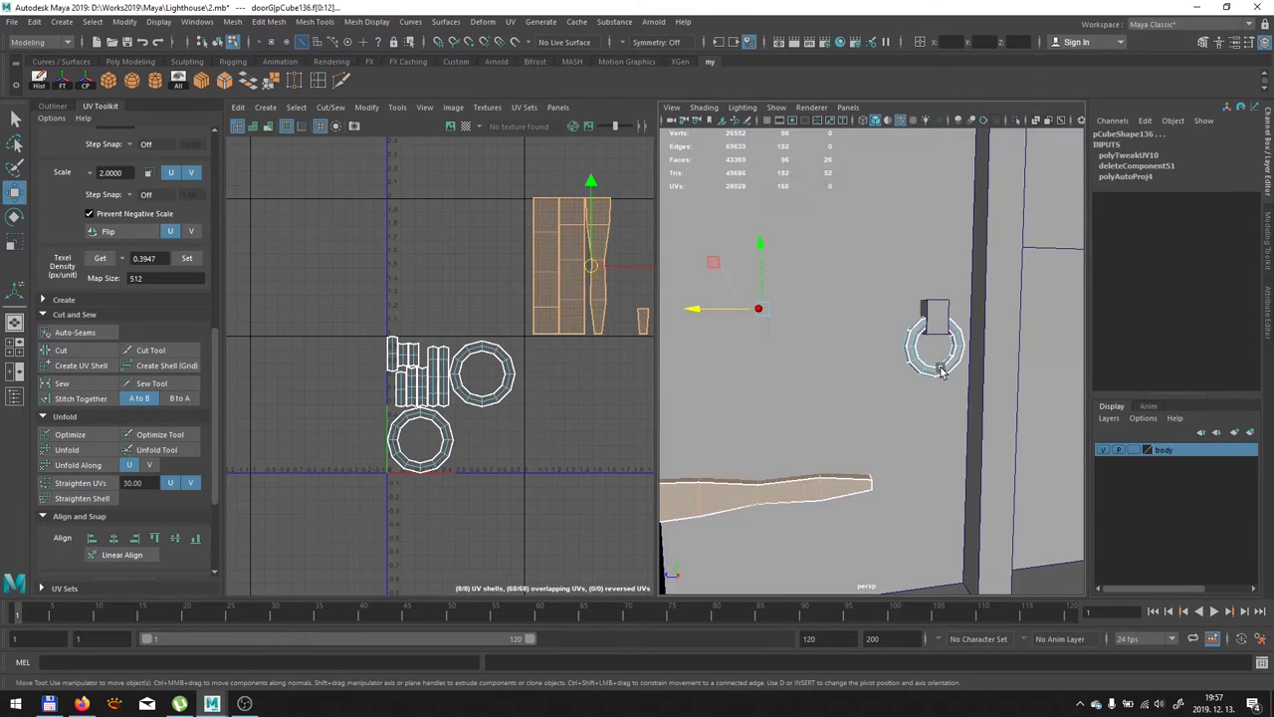
{"action": "left_click_drag", "start_coordinate": [767, 333], "coordinate": [867, 348], "text": "alt"}
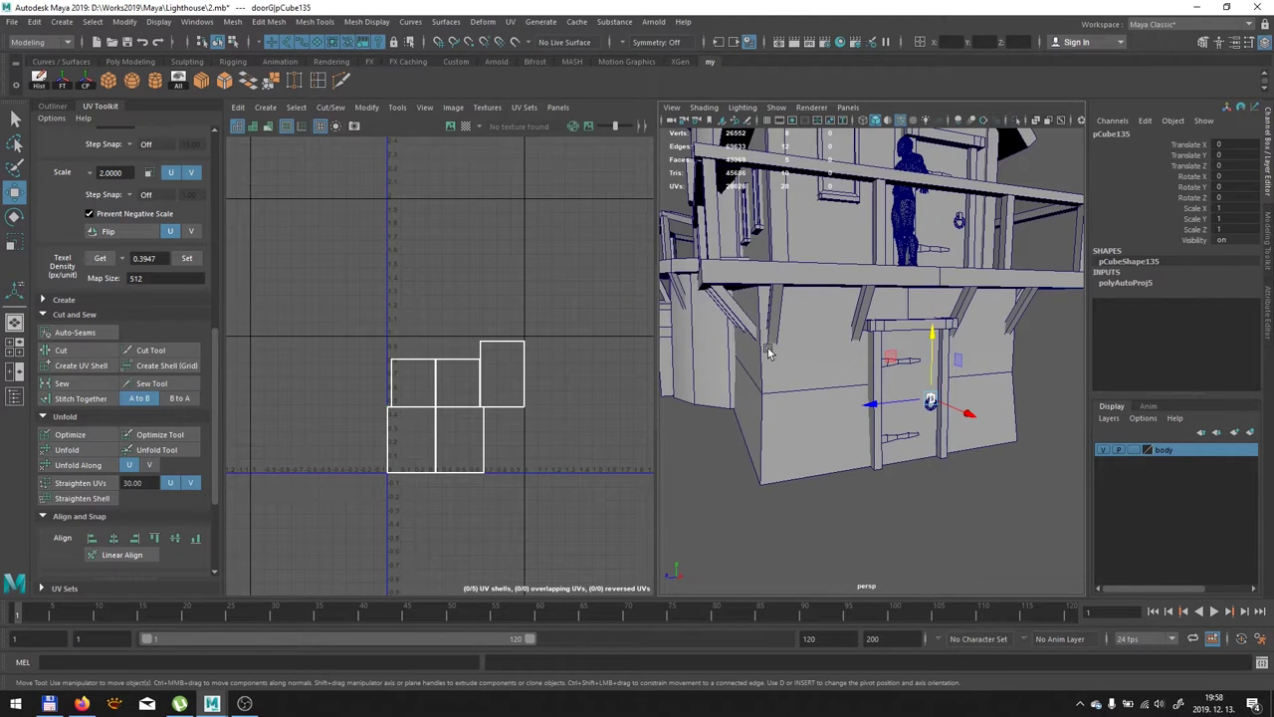
Select the door, shift its UV shells into place, and orbit in close on it
{"action": "left_click", "coordinate": [901, 393]}
{"action": "right_click", "coordinate": [564, 310]}
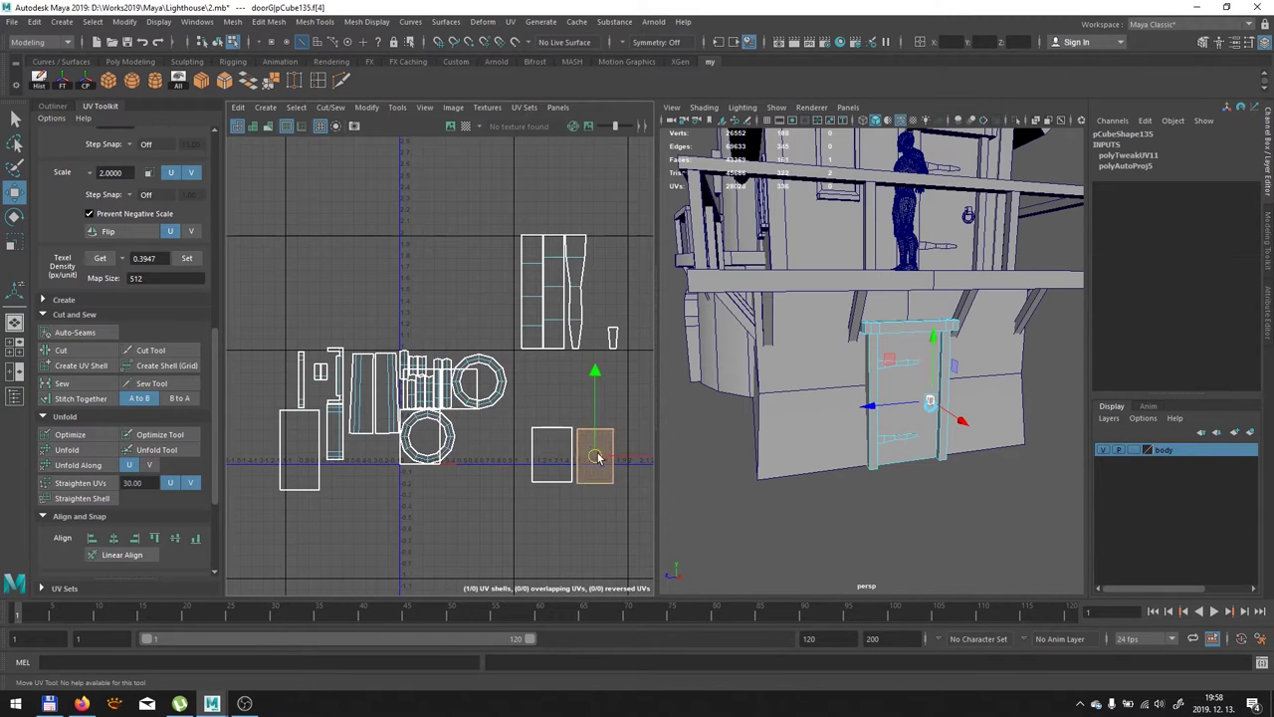
{"action": "scroll", "coordinate": [595, 457], "scroll_direction": "up", "scroll_amount": 3}
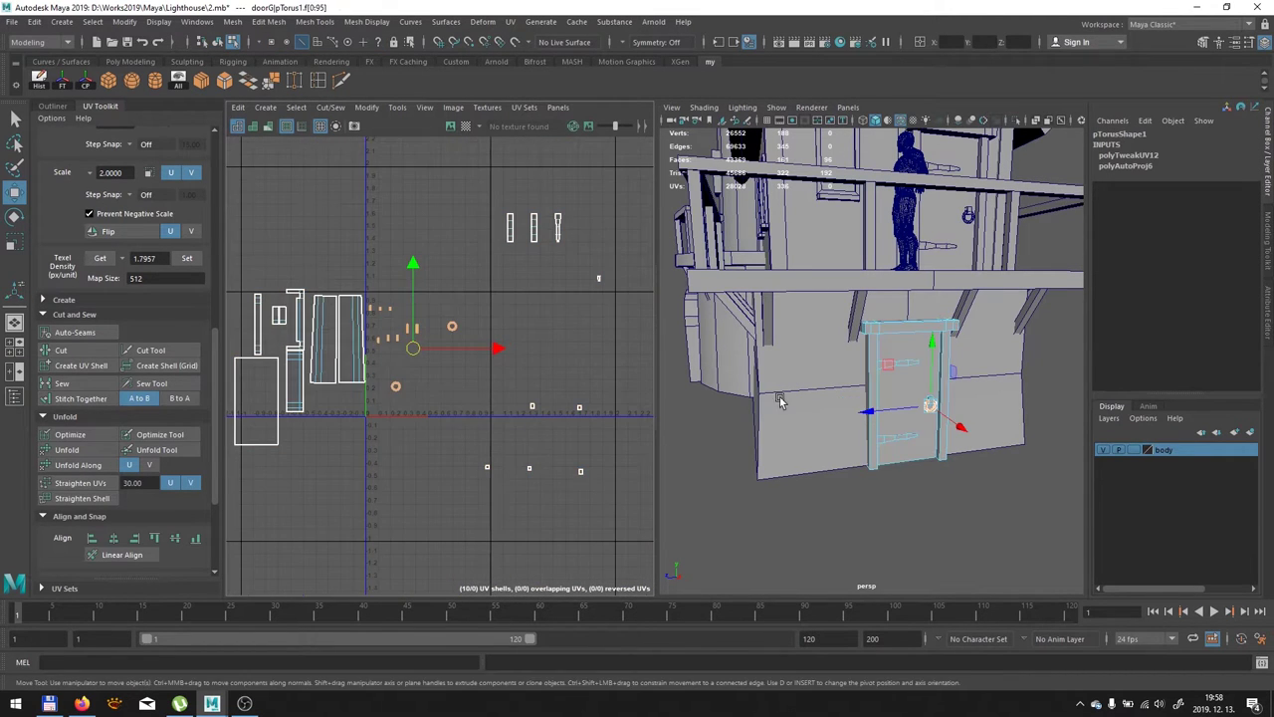
{"action": "right_click_drag", "start_coordinate": [904, 337], "coordinate": [847, 332]}
{"action": "scroll", "coordinate": [119, 399], "scroll_direction": "down", "scroll_amount": 5}
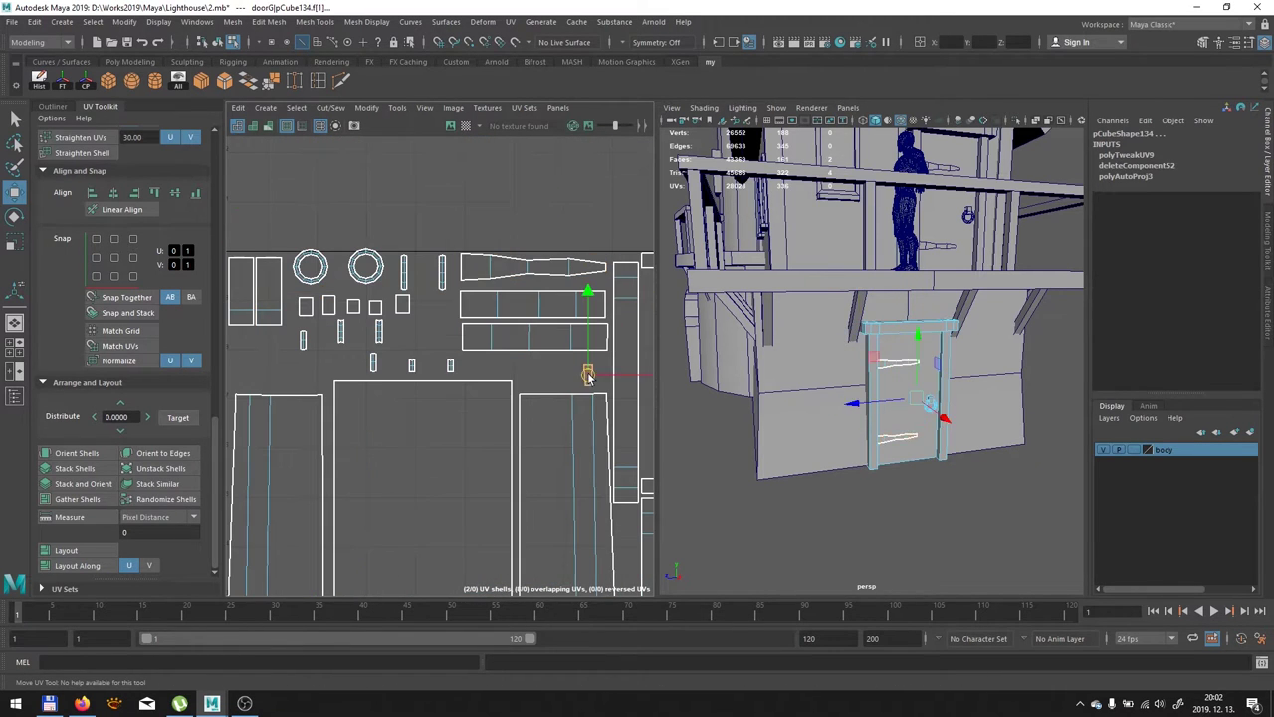
{"action": "left_click_drag", "start_coordinate": [857, 418], "coordinate": [702, 438], "text": "alt"}
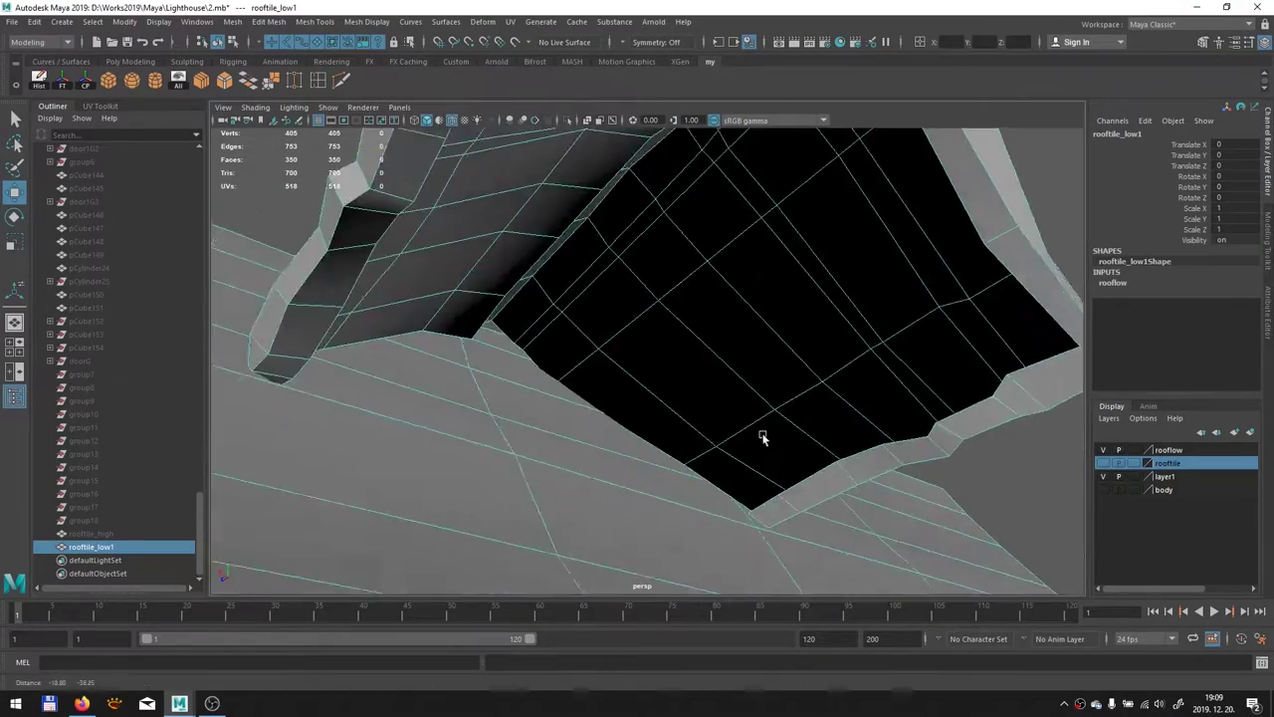
Export the selected rooftile_low1 mesh with File > Export Selection
{"action": "left_click", "coordinate": [11, 21]}
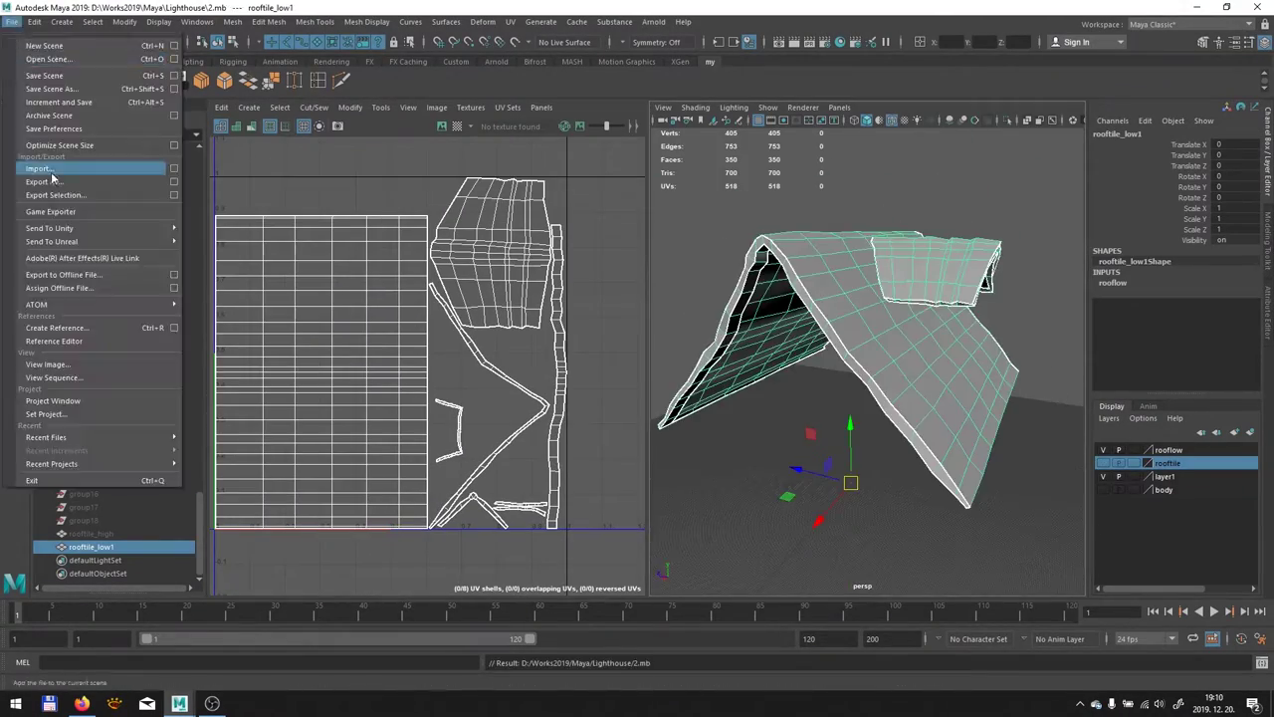
{"action": "left_click", "coordinate": [55, 194]}
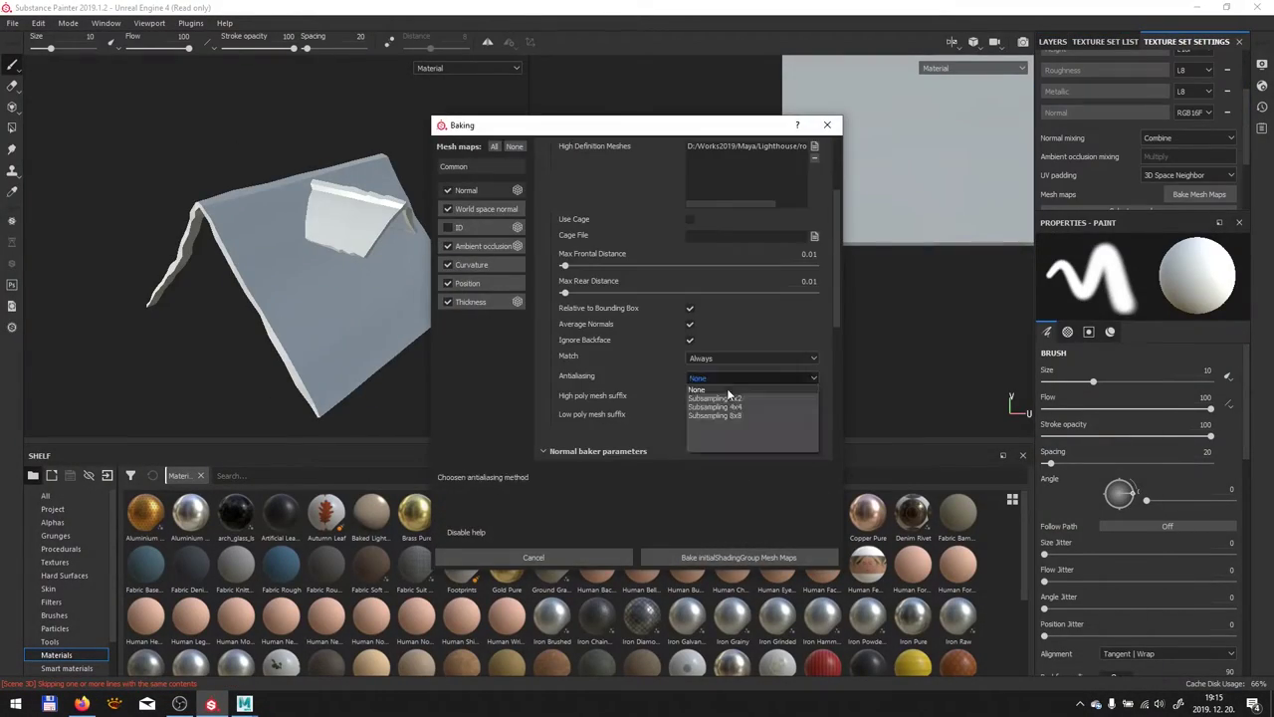
Bake the roof's mesh maps and drop the myroof smart material onto the roof
{"action": "left_click", "coordinate": [713, 563]}
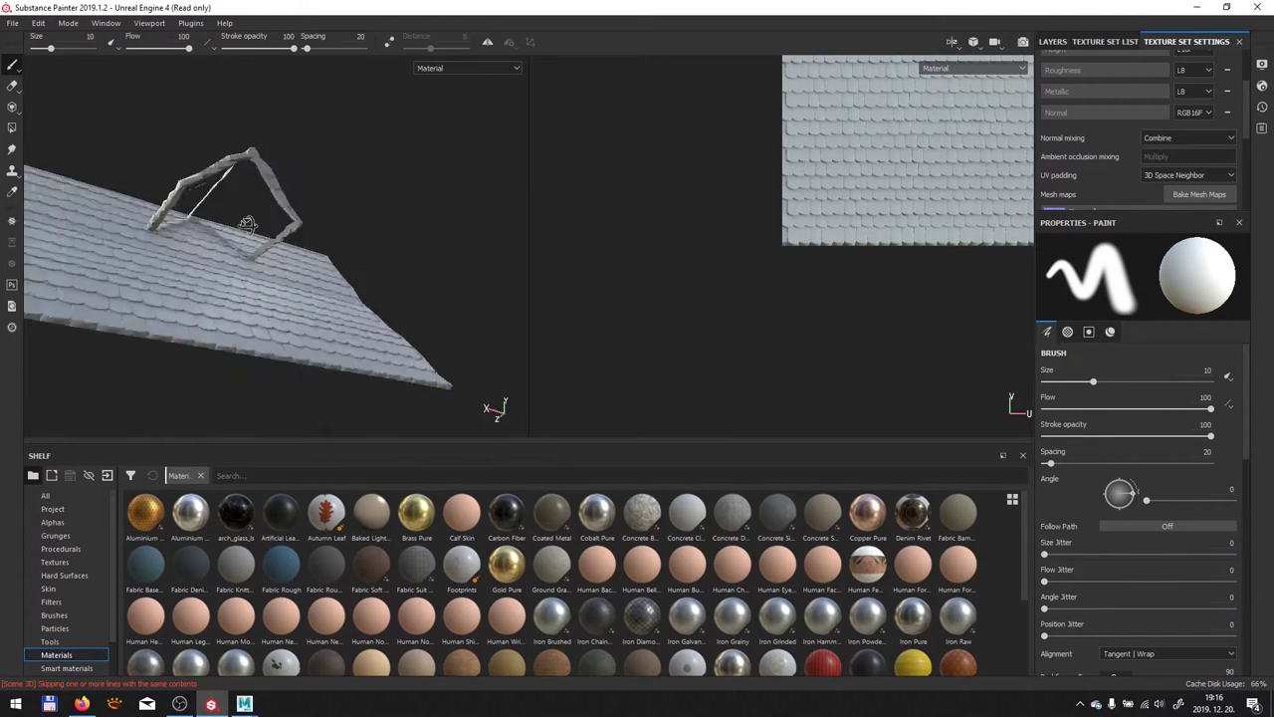
{"action": "left_click_drag", "start_coordinate": [662, 577], "coordinate": [753, 228]}
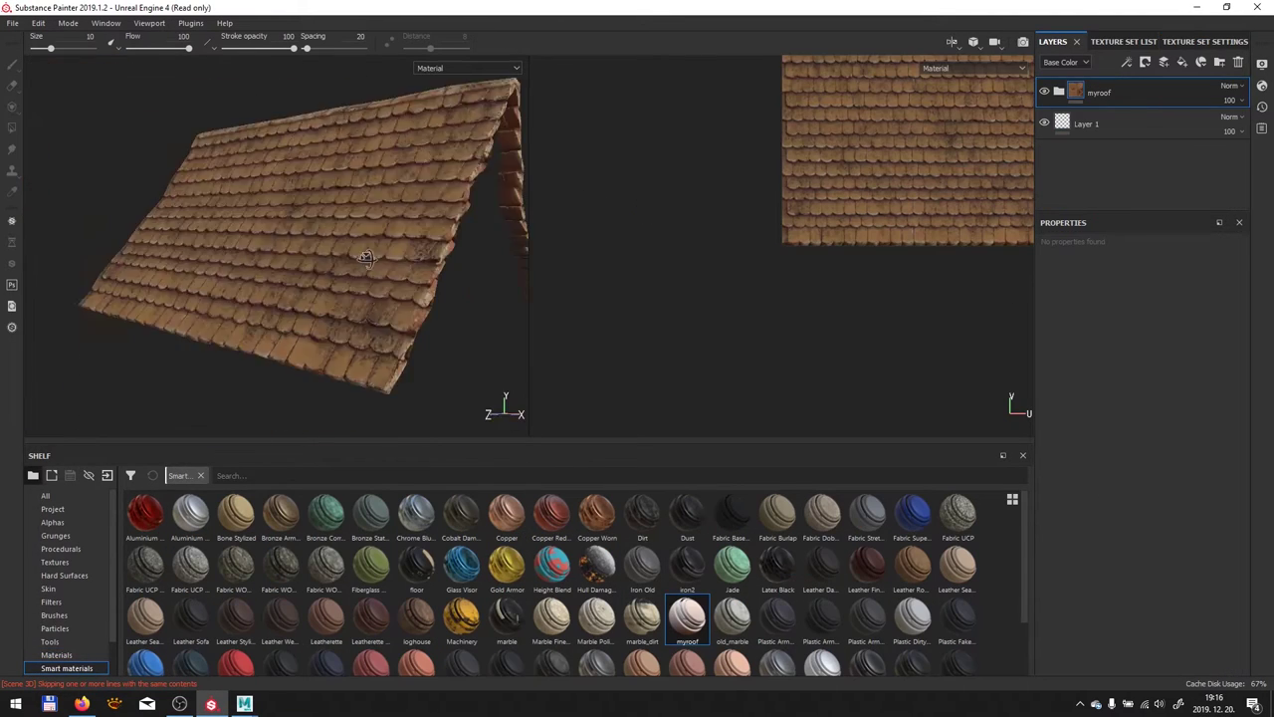
{"action": "mouse_move", "coordinate": [299, 248]}
{"action": "left_mouse_down", "text": "alt"}
{"action": "mouse_move", "coordinate": [448, 244]}
{"action": "mouse_move", "coordinate": [438, 189]}
{"action": "left_mouse_up", "text": "alt"}
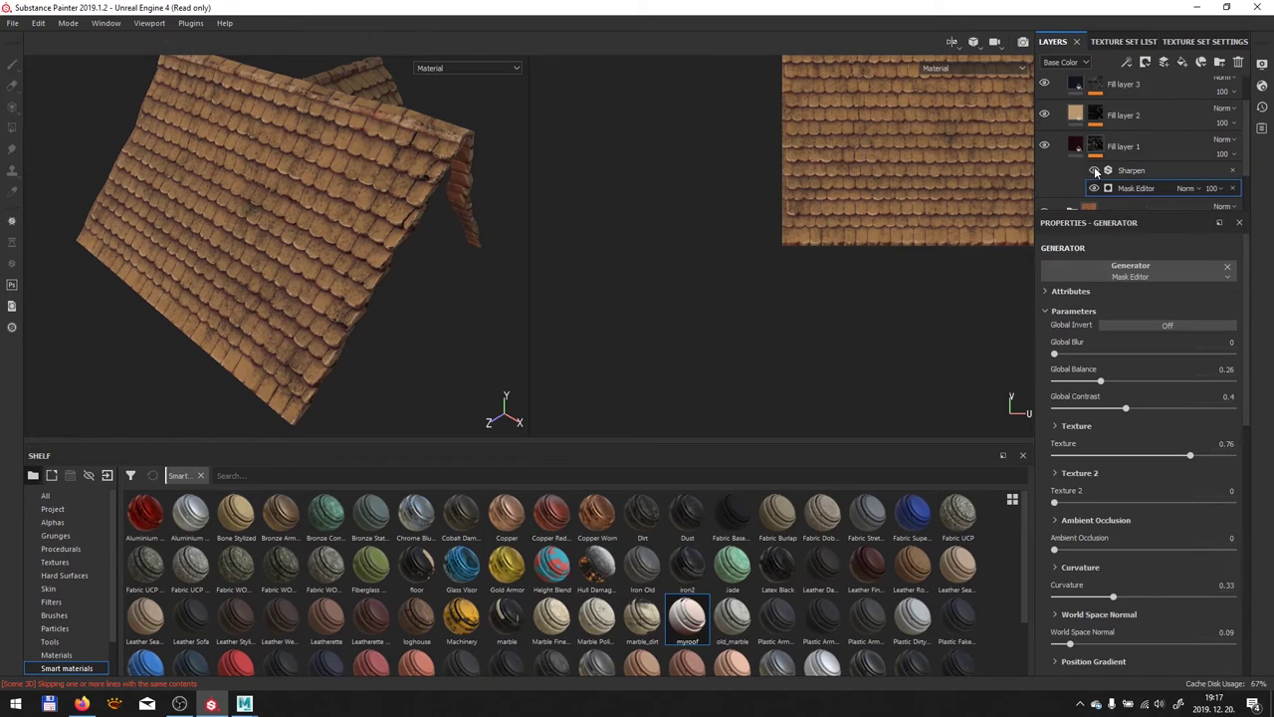
Remove the Sharpen effect from the mask and adjust its Curvature settings
{"action": "left_click", "coordinate": [1234, 170]}
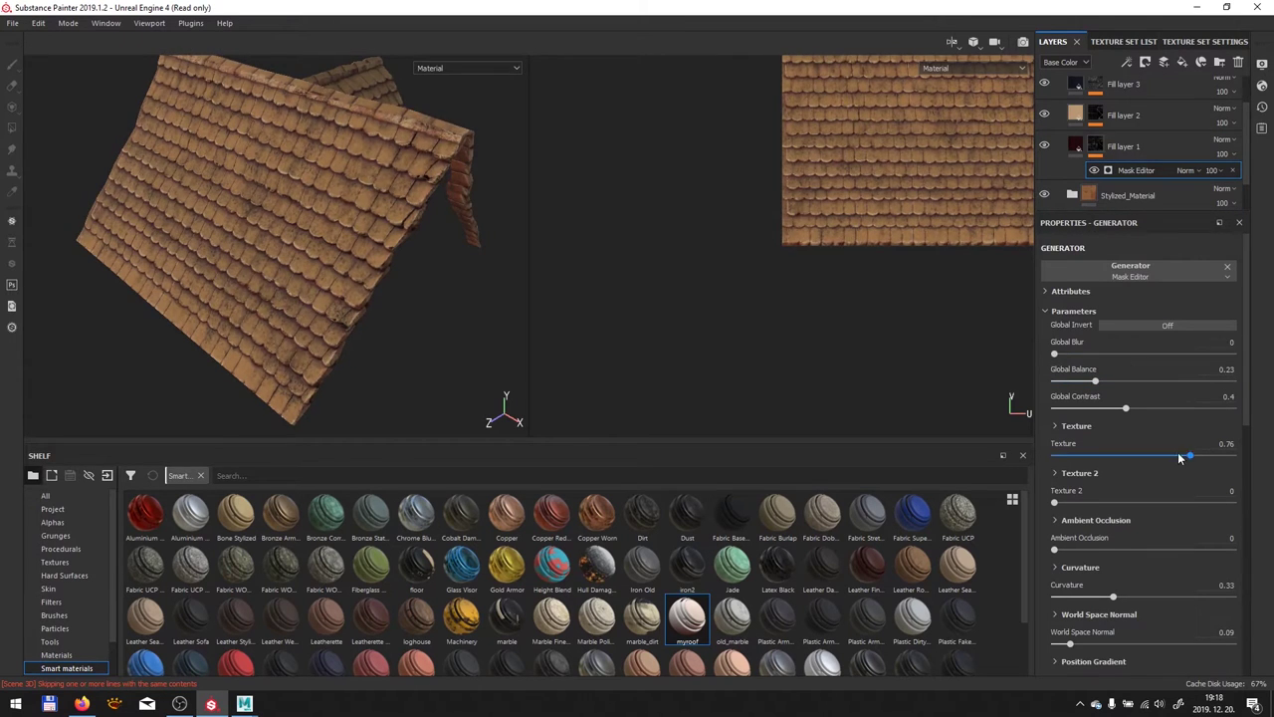
{"action": "scroll", "coordinate": [1074, 452], "scroll_direction": "down", "scroll_amount": 3}
{"action": "left_click", "coordinate": [1080, 447]}
{"action": "scroll", "coordinate": [1179, 462], "scroll_direction": "down", "scroll_amount": 3}
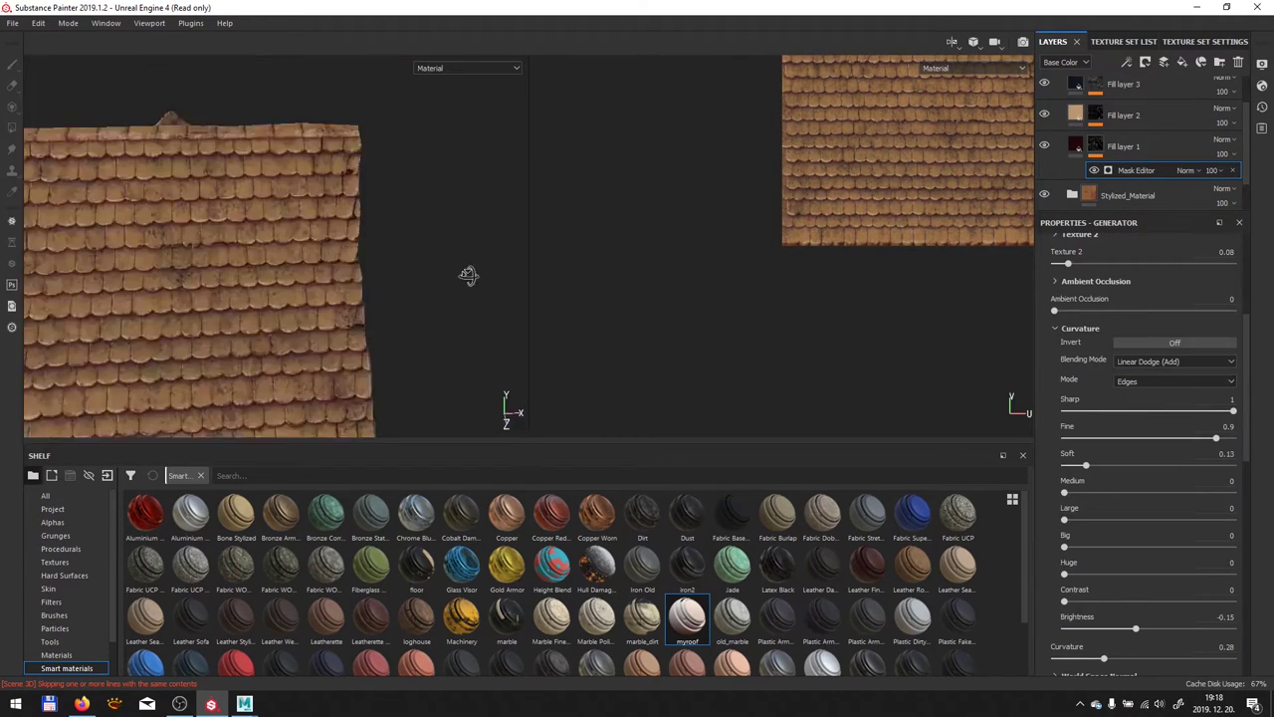
{"action": "left_click_drag", "start_coordinate": [469, 275], "coordinate": [411, 260], "text": "alt"}
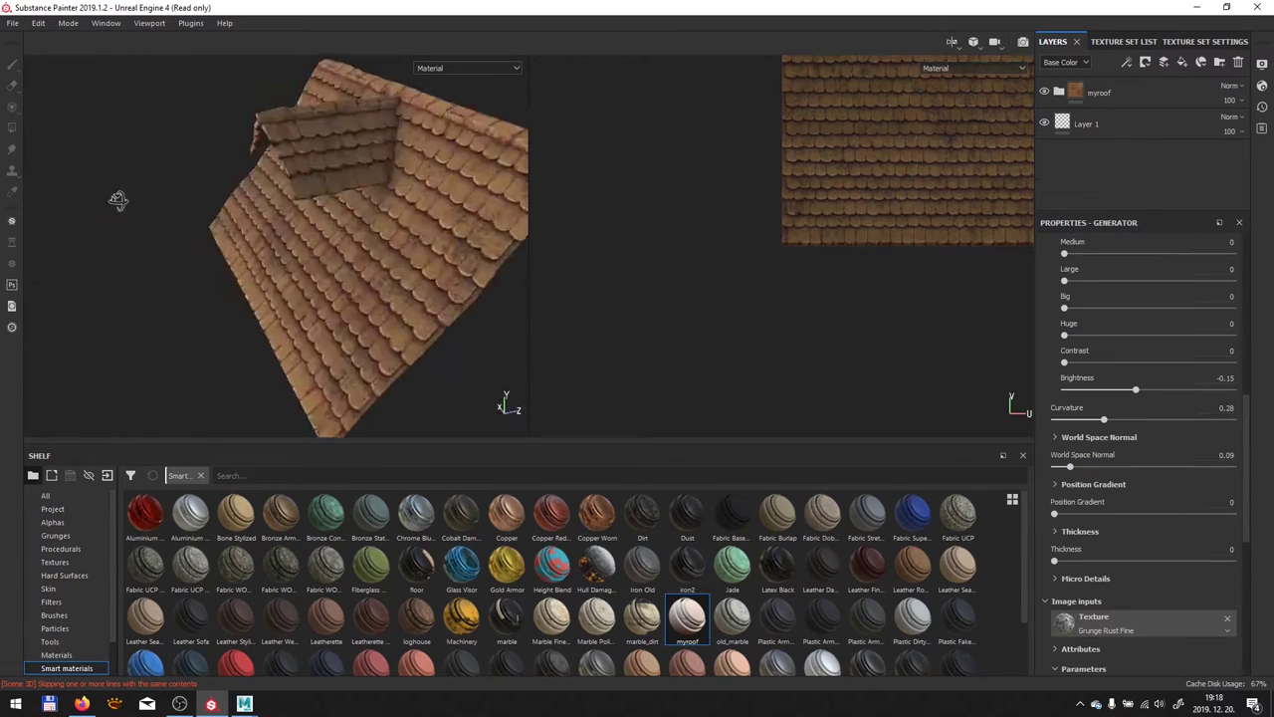
Save the texturing project as roof
{"action": "left_click", "coordinate": [12, 22]}
{"action": "left_click", "coordinate": [56, 177]}
{"action": "left_click", "coordinate": [611, 571]}
Export textures to the UnrealText folder as png 8 bits with the Unreal Engine 4 (Packed) config
{"action": "left_click", "coordinate": [12, 23]}
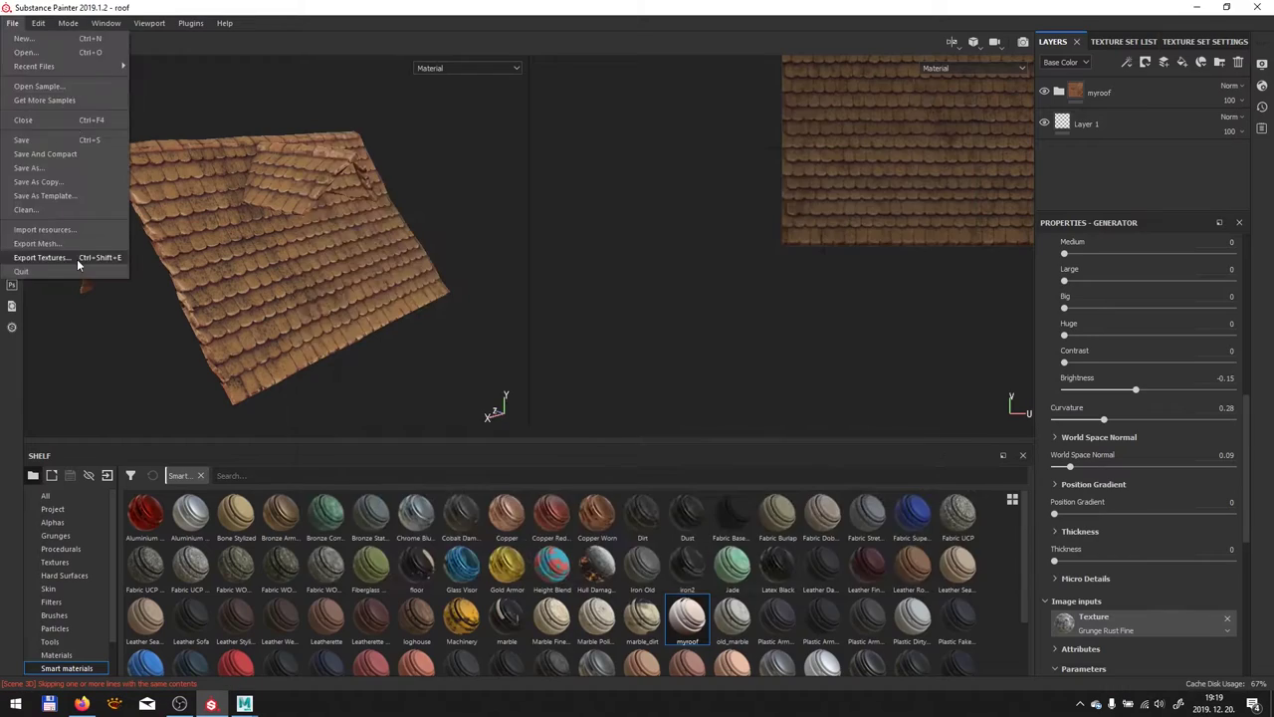
{"action": "left_click", "coordinate": [60, 257]}
{"action": "left_click", "coordinate": [899, 668]}
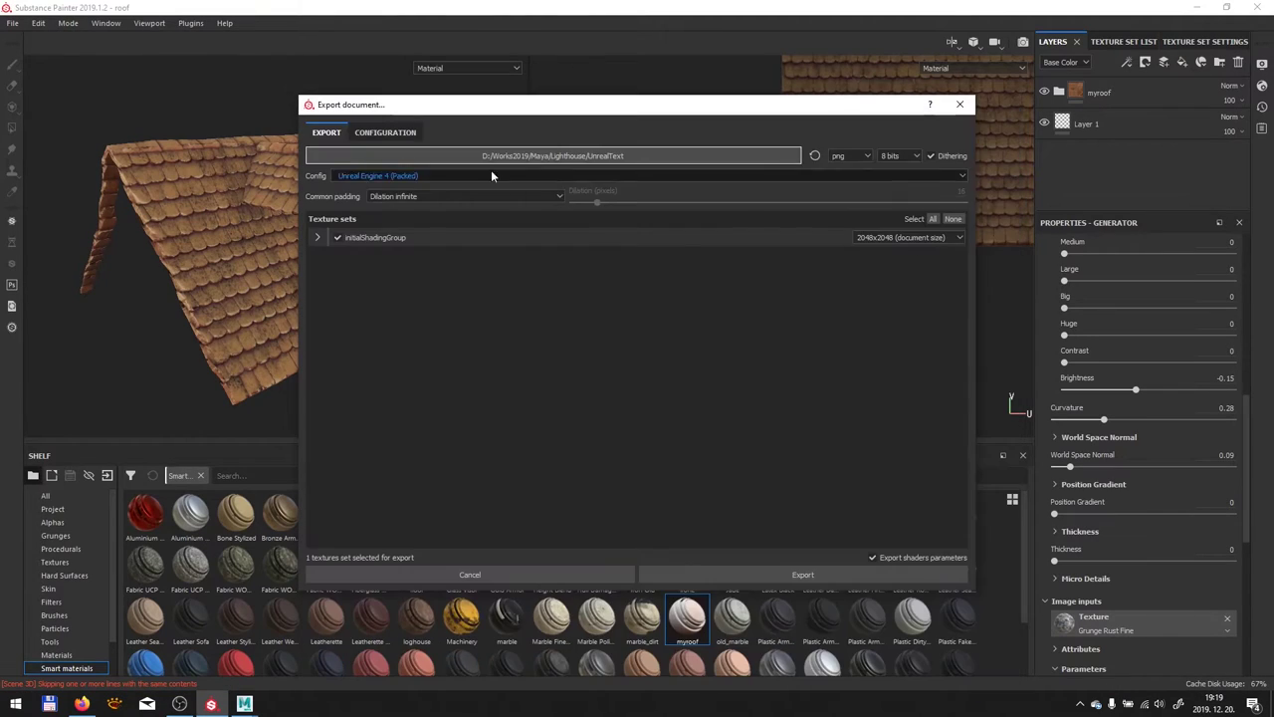
{"action": "left_click", "coordinate": [772, 572]}
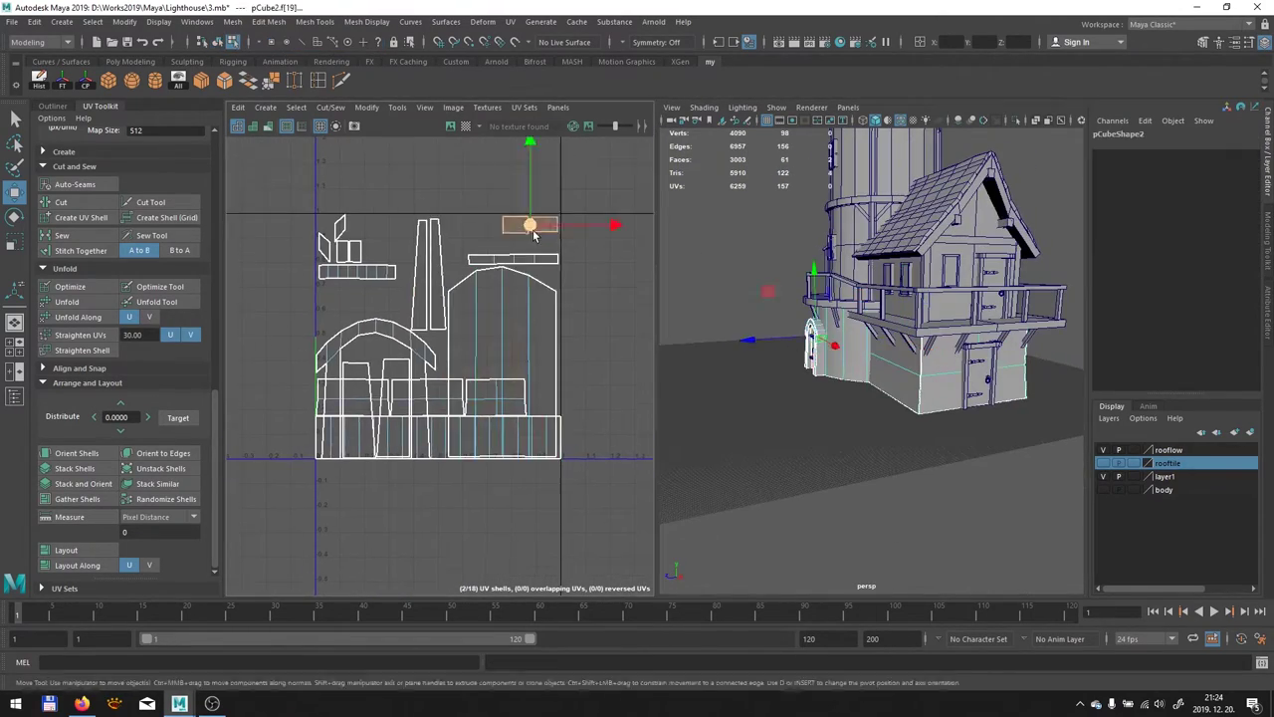
Run Layout UVs from the UV Toolkit to pack the house shells into 0–1
{"action": "middle_click_drag", "start_coordinate": [469, 268], "coordinate": [494, 264], "text": "alt"}
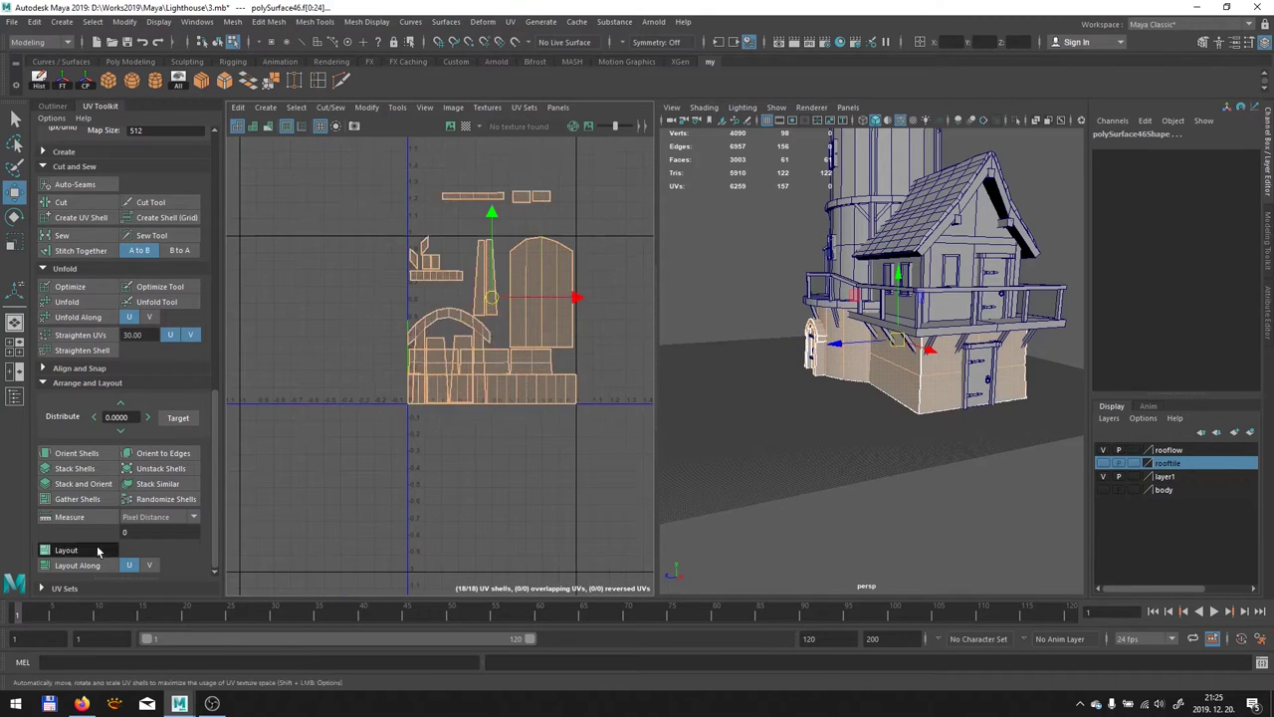
{"action": "left_click", "coordinate": [66, 550], "text": "shift"}
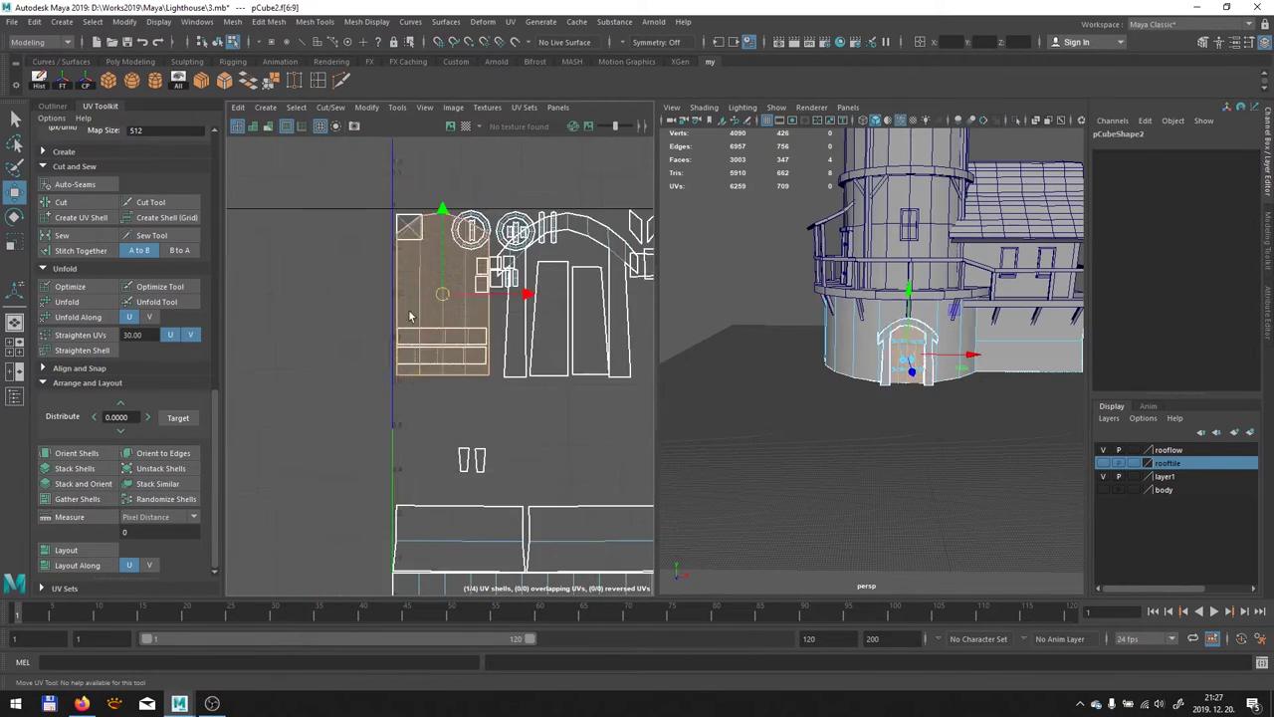
{"action": "scroll", "coordinate": [398, 279], "scroll_direction": "up", "scroll_amount": 3}
{"action": "scroll", "coordinate": [477, 299], "scroll_direction": "up", "scroll_amount": 3}
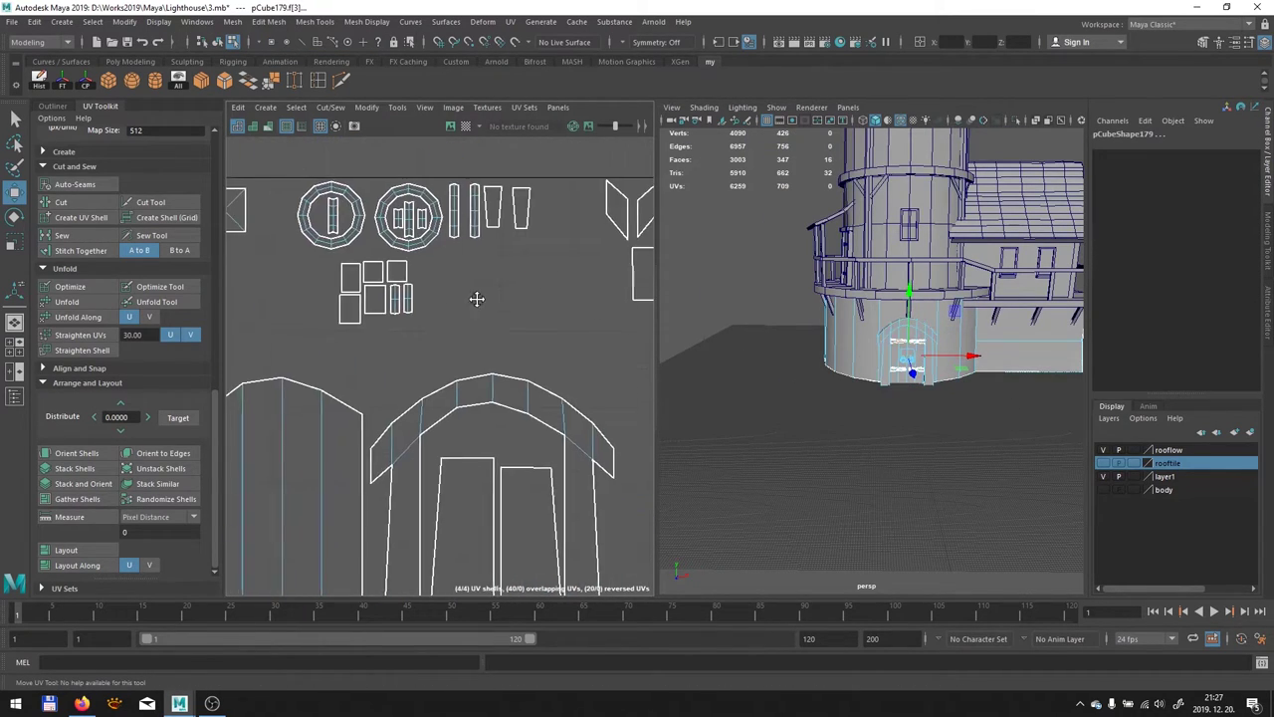
{"action": "scroll", "coordinate": [378, 256], "scroll_direction": "down", "scroll_amount": 3}
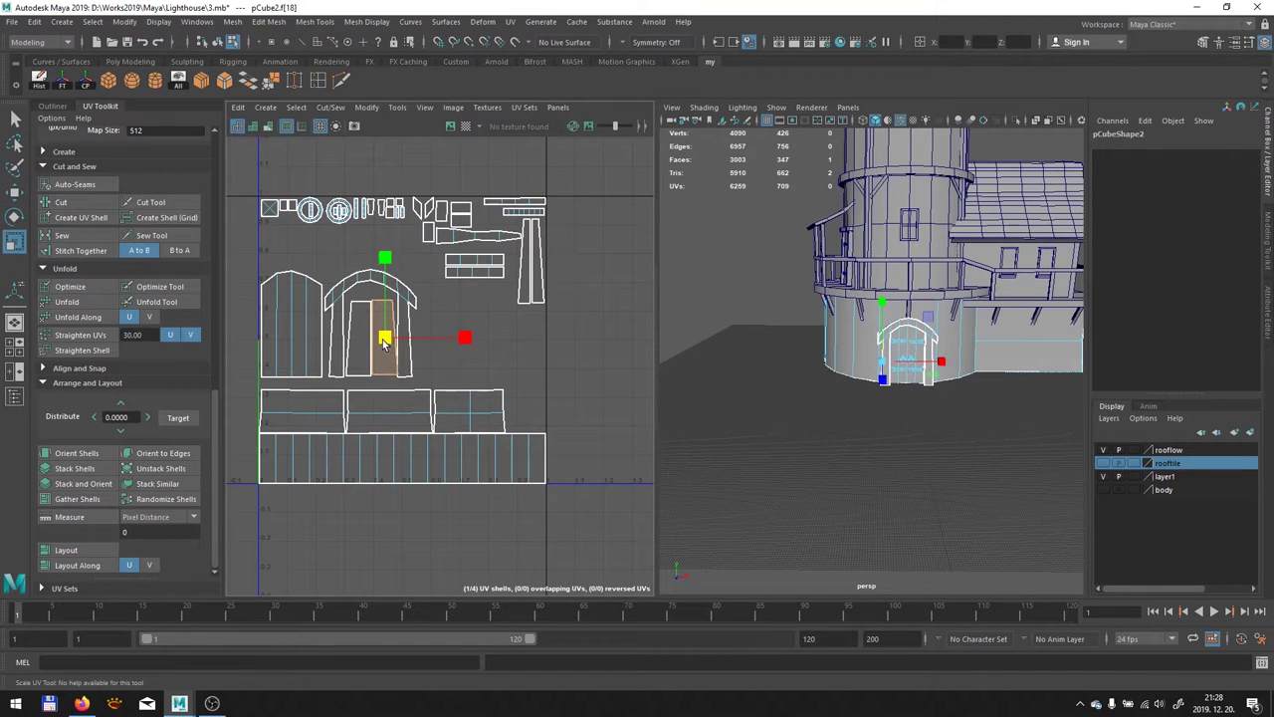
{"action": "scroll", "coordinate": [385, 339], "scroll_direction": "up", "scroll_amount": 3}
{"action": "scroll", "coordinate": [549, 279], "scroll_direction": "down", "scroll_amount": 4}
Reposition small UV shells such as polySurface46's, then select the door to view its UVs
{"action": "left_click", "coordinate": [404, 249]}
{"action": "scroll", "coordinate": [453, 244], "scroll_direction": "up", "scroll_amount": 2}
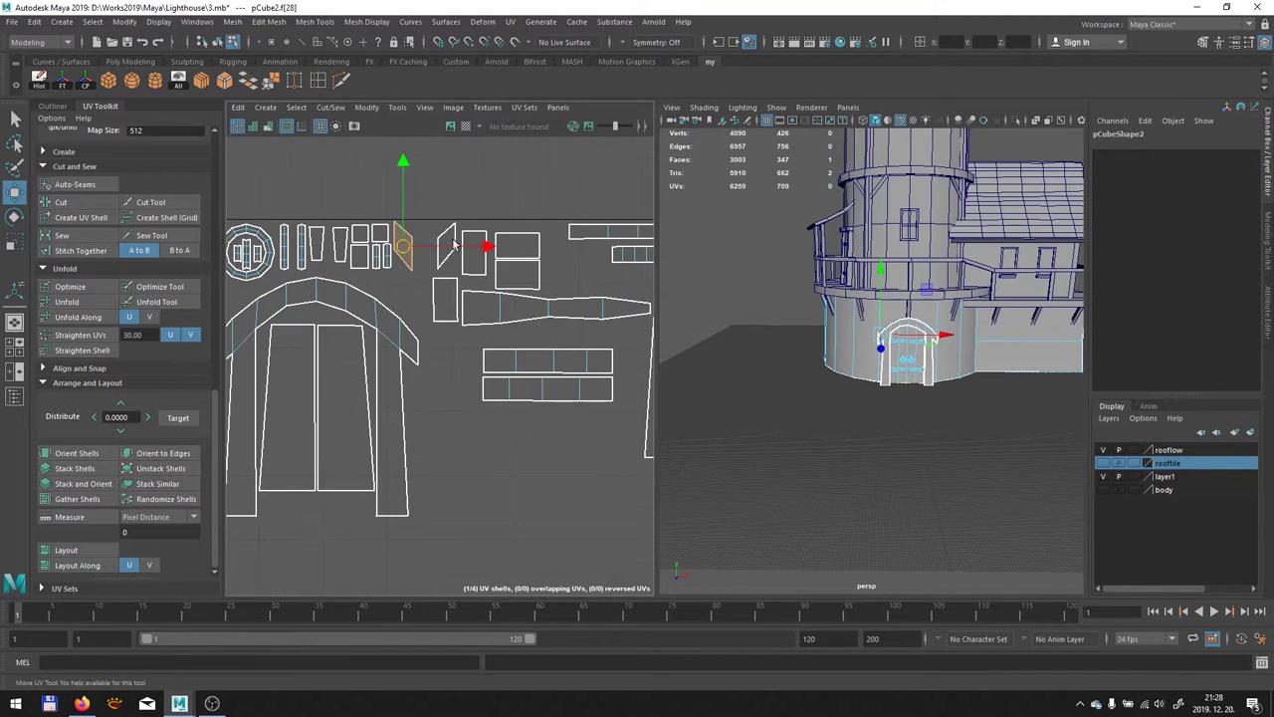
{"action": "left_click", "coordinate": [422, 340]}
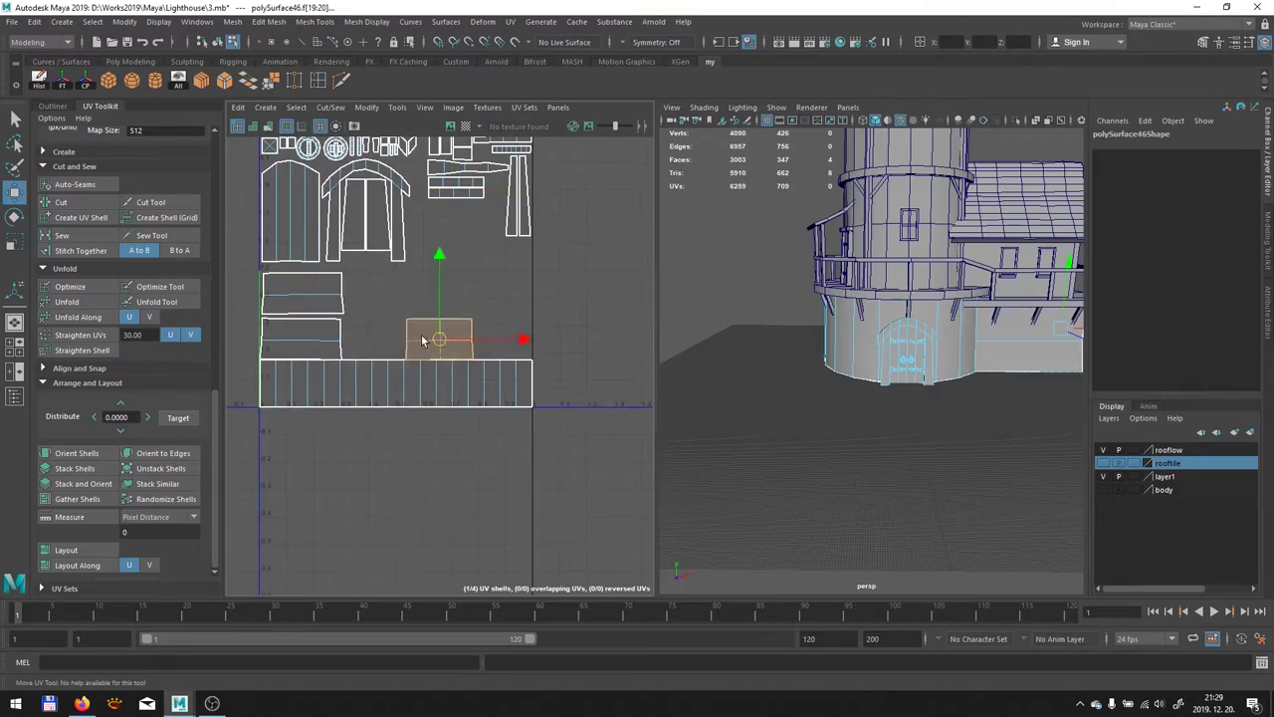
{"action": "mouse_move", "coordinate": [780, 304]}
{"action": "left_mouse_down", "text": "alt"}
{"action": "mouse_move", "coordinate": [806, 314]}
{"action": "mouse_move", "coordinate": [896, 299]}
{"action": "left_mouse_up", "text": "alt"}
{"action": "left_click", "coordinate": [991, 274]}
Pull back and select the merged lighthouse mesh to show its UVs
{"action": "scroll", "coordinate": [990, 274], "scroll_direction": "down", "scroll_amount": 5}
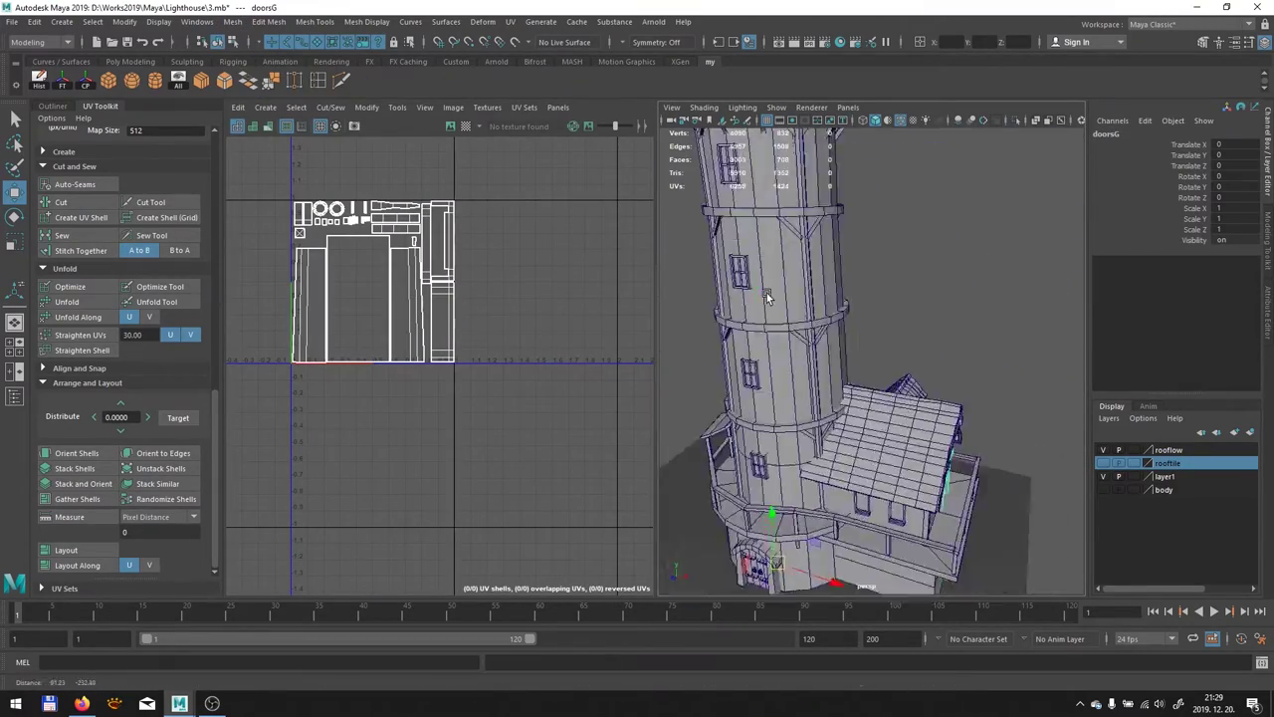
{"action": "left_click_drag", "start_coordinate": [991, 273], "coordinate": [841, 321], "text": "alt"}
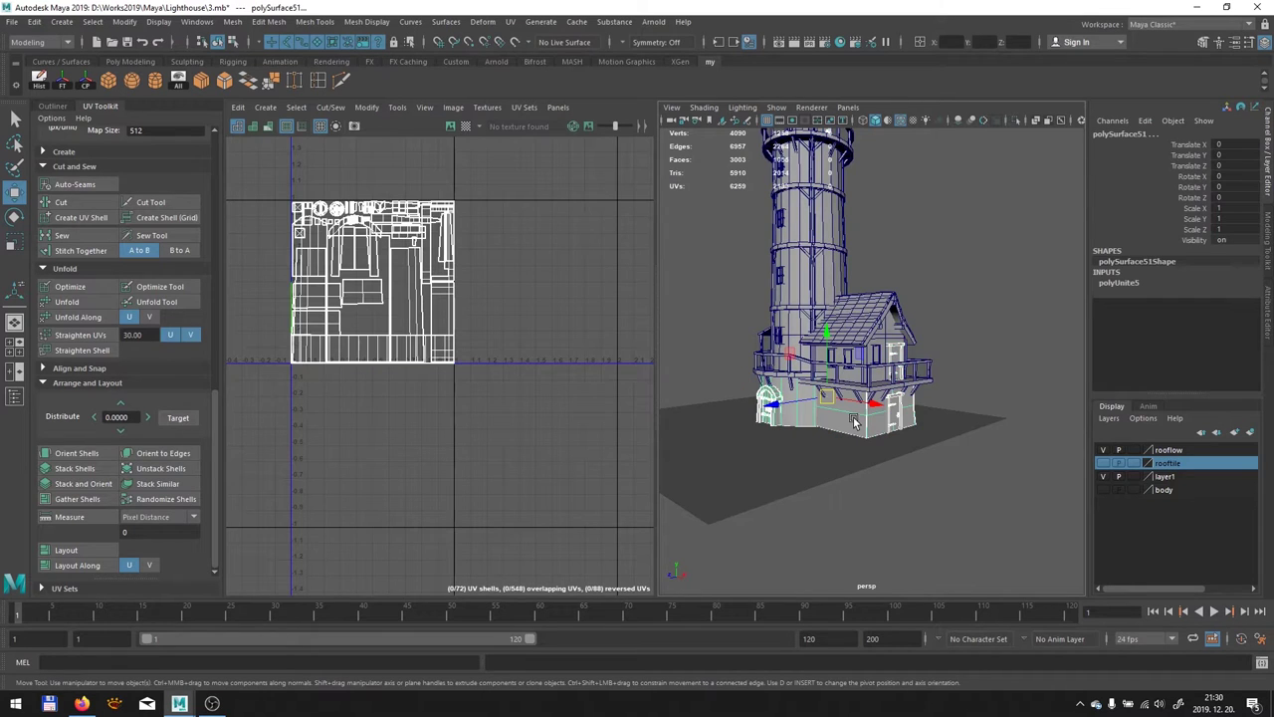
{"action": "left_click", "coordinate": [853, 422]}
Reposition the narrow plank, door and door-ring UV shells into gaps inside 0–1
{"action": "left_click", "coordinate": [896, 408]}
{"action": "scroll", "coordinate": [535, 361], "scroll_direction": "up", "scroll_amount": 3}
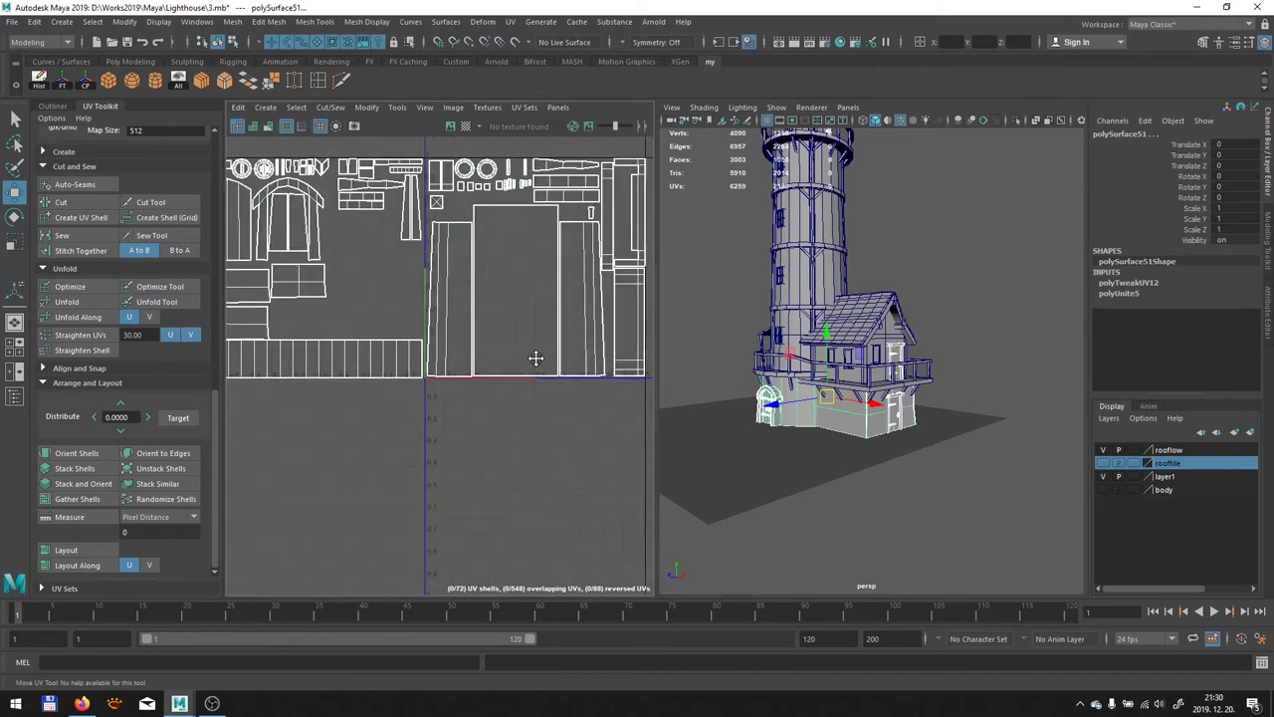
{"action": "left_click", "coordinate": [527, 299]}
{"action": "scroll", "coordinate": [391, 319], "scroll_direction": "up", "scroll_amount": 3}
{"action": "left_click", "coordinate": [538, 299]}
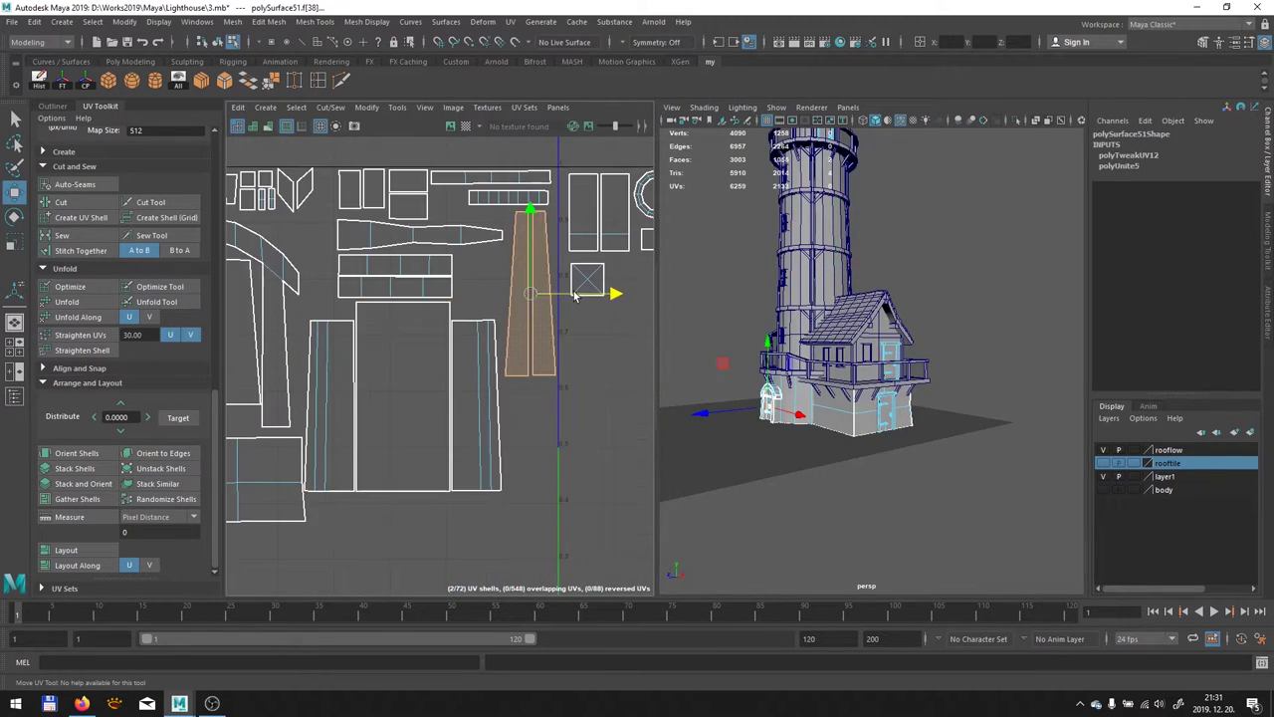
{"action": "scroll", "coordinate": [569, 339], "scroll_direction": "down", "scroll_amount": 3}
{"action": "left_click", "coordinate": [545, 301]}
{"action": "key", "text": "shift+f"}
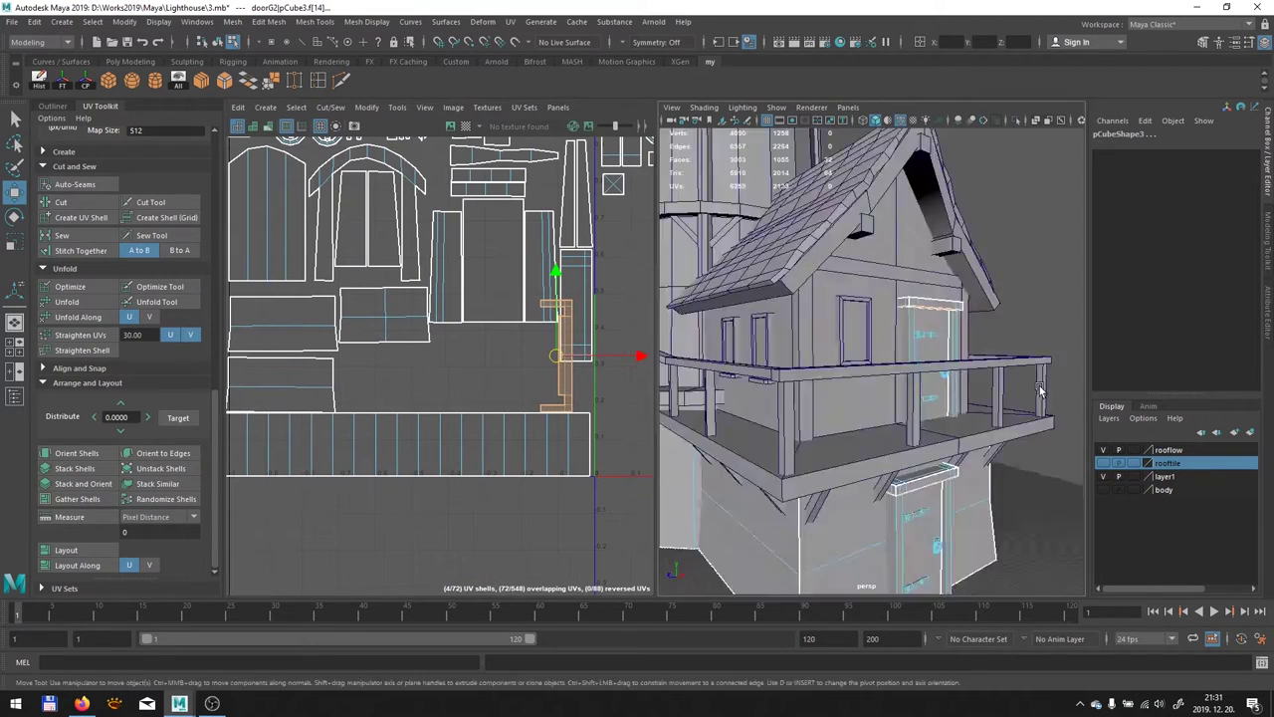
{"action": "left_click", "coordinate": [556, 251]}
{"action": "scroll", "coordinate": [498, 349], "scroll_direction": "down", "scroll_amount": 1}
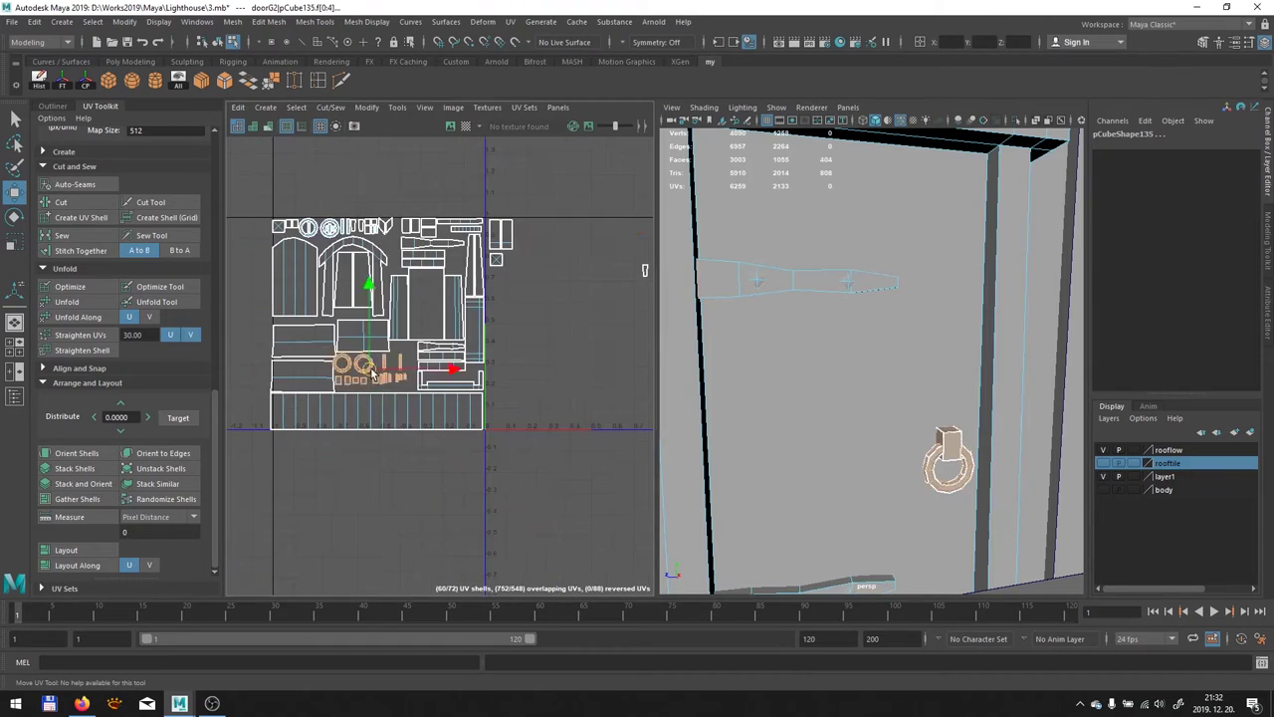
{"action": "scroll", "coordinate": [374, 370], "scroll_direction": "up", "scroll_amount": 5}
{"action": "left_click", "coordinate": [416, 343]}
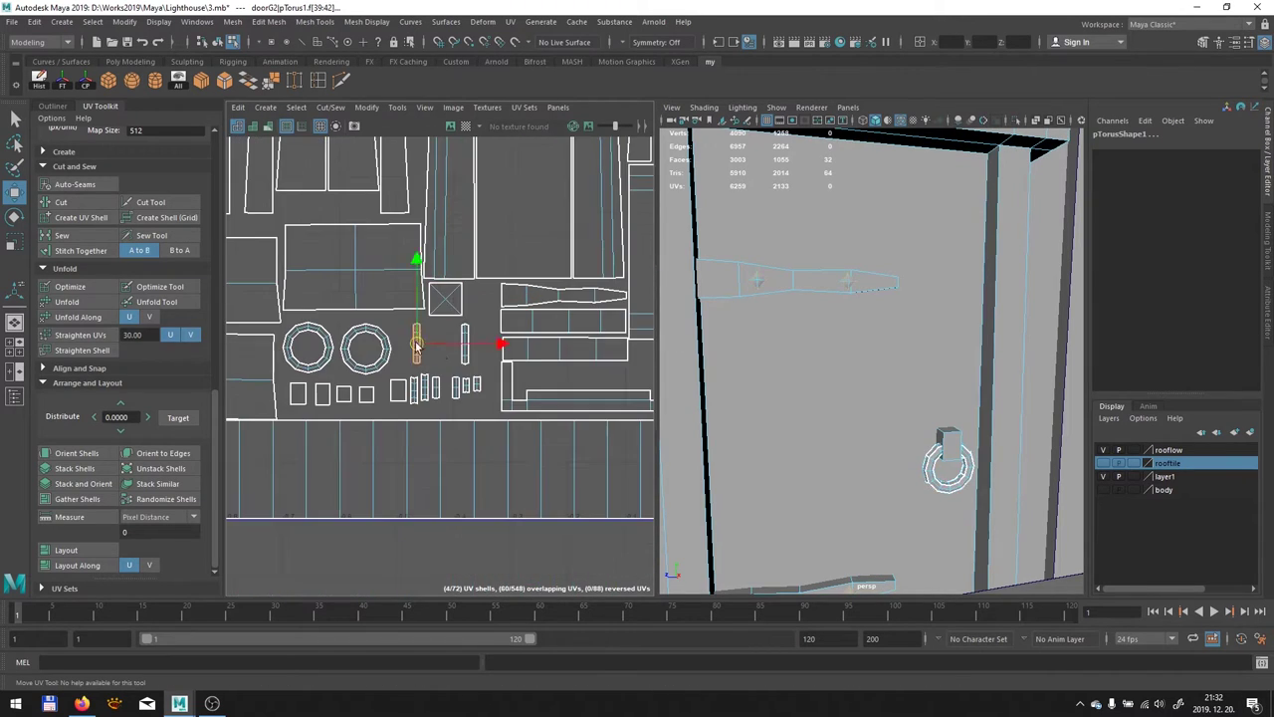
Undo repeatedly to step back to an earlier camera view and layout
{"action": "key", "text": "ctrl+z"}
{"action": "key", "text": "ctrl+z"}
{"action": "key", "text": "ctrl+z"}
{"action": "key", "text": "ctrl+z"}
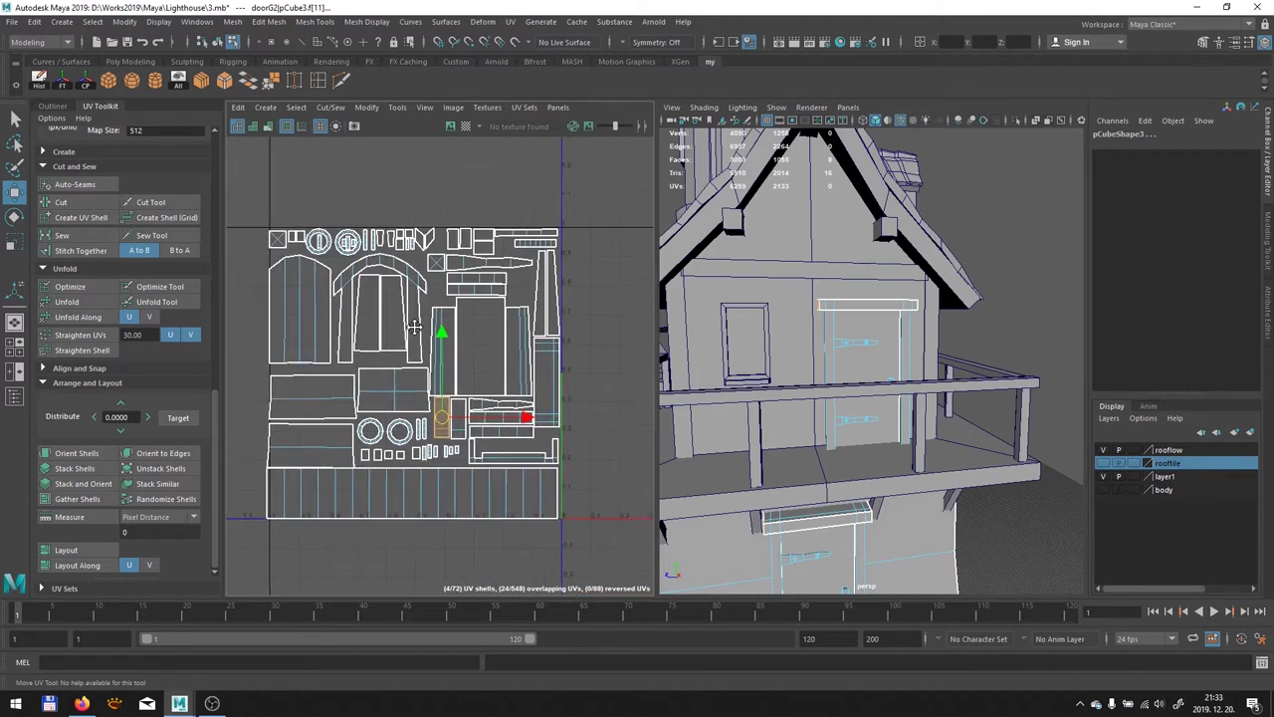
{"action": "scroll", "coordinate": [455, 371], "scroll_direction": "up", "scroll_amount": 2}
{"action": "key", "text": "ctrl+z"}
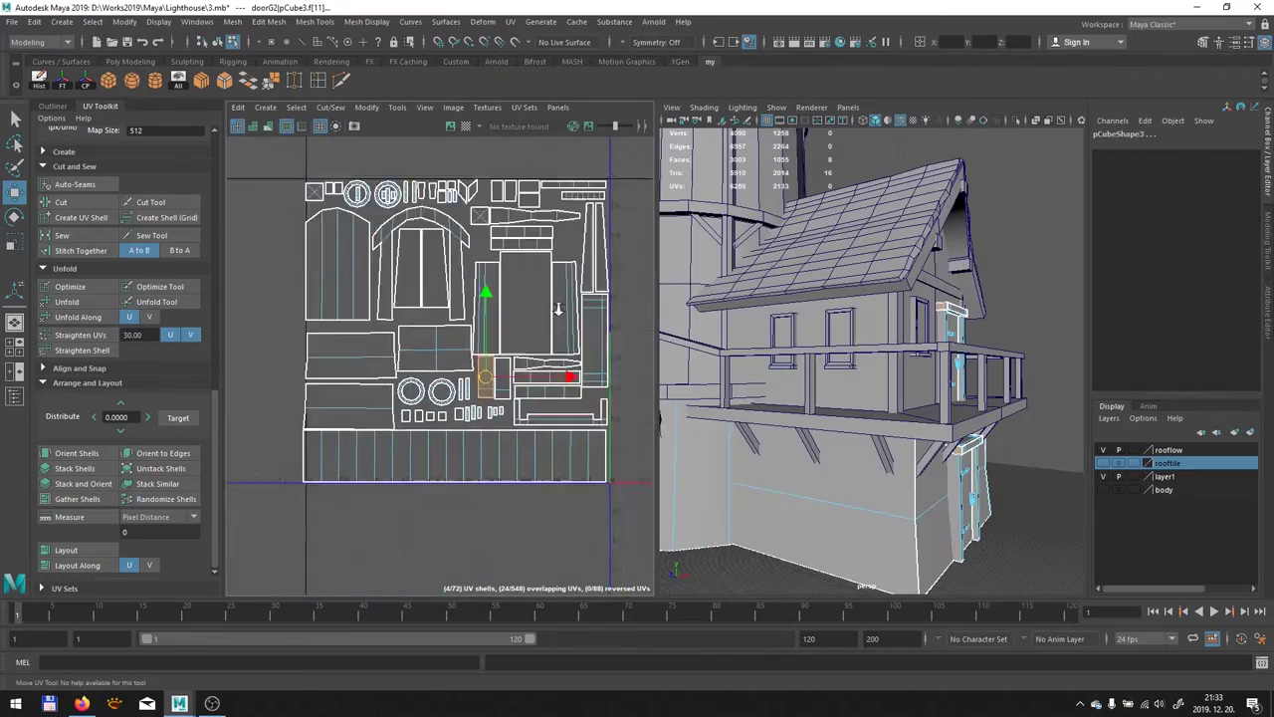
{"action": "key", "text": "ctrl+z"}
{"action": "key", "text": "ctrl+z"}
{"action": "left_click_drag", "start_coordinate": [897, 299], "coordinate": [973, 302], "text": "alt"}
{"action": "key", "text": "ctrl+z"}
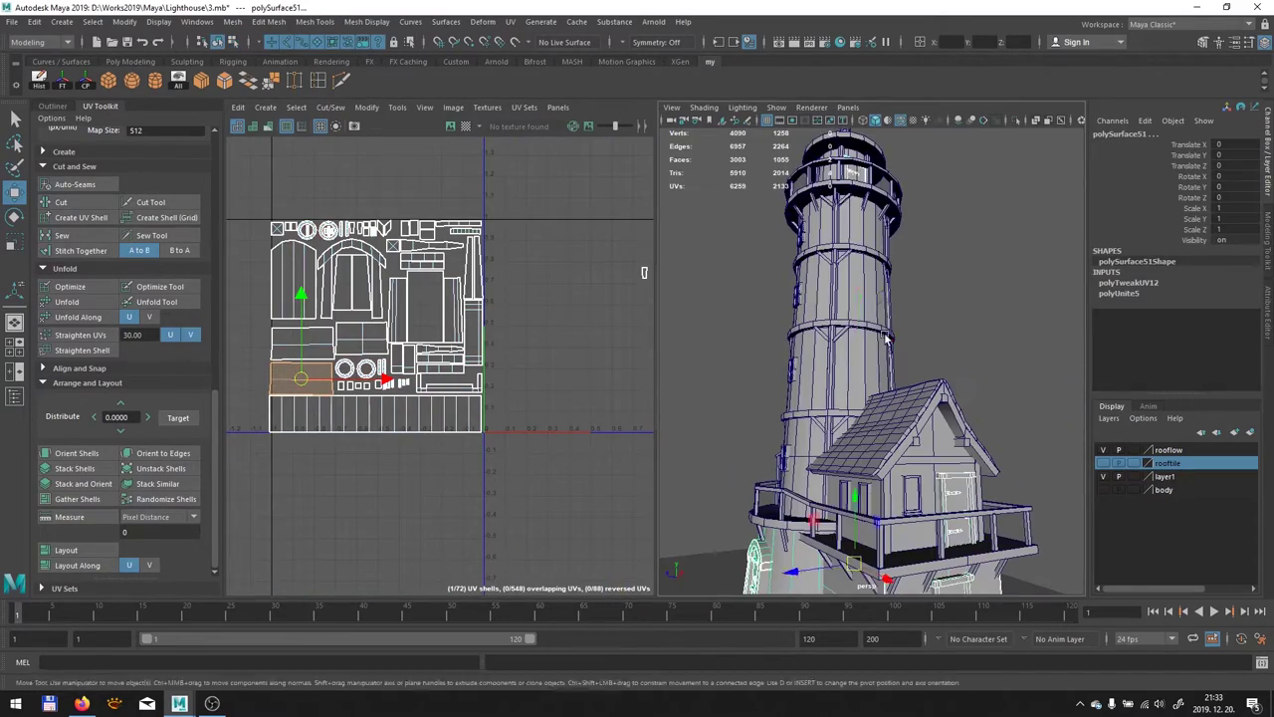
{"action": "key", "text": "ctrl+z"}
{"action": "key", "text": "ctrl+z"}
{"action": "key", "text": "ctrl+z"}
{"action": "key", "text": "ctrl+z"}
{"action": "key", "text": "ctrl+z"}
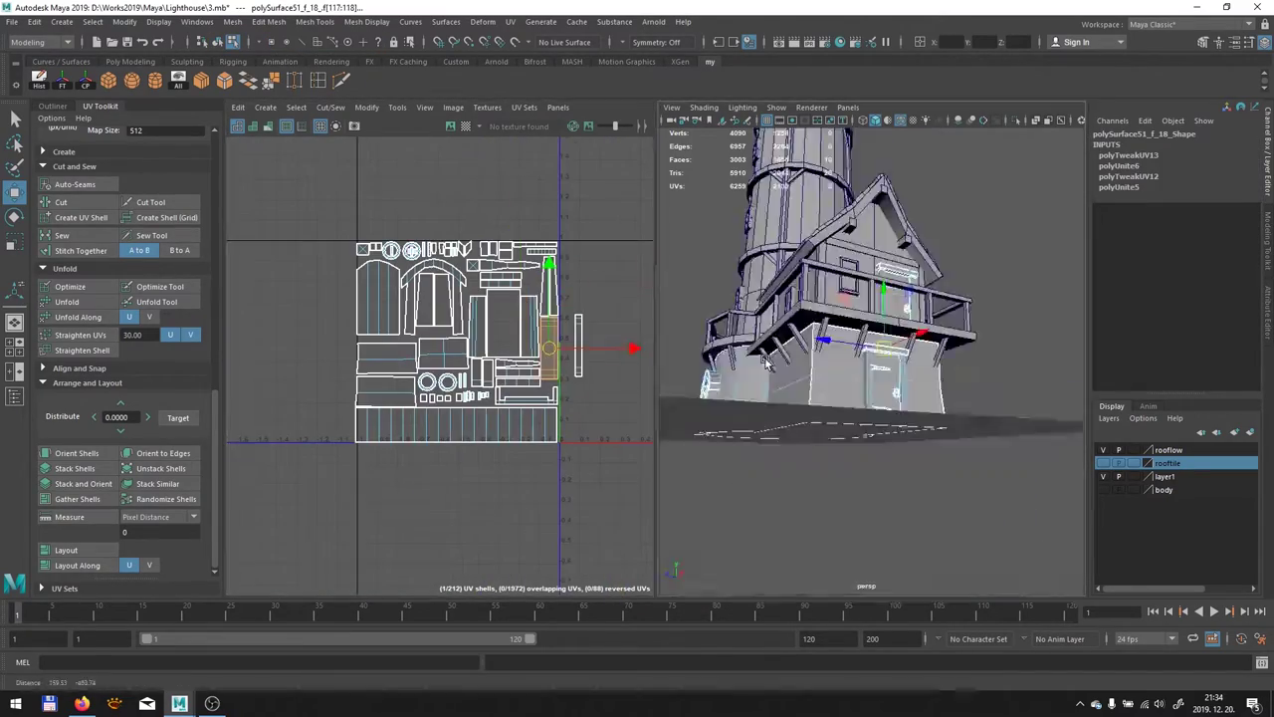
{"action": "key", "text": "ctrl+z"}
{"action": "key", "text": "ctrl+z"}
{"action": "key", "text": "ctrl+z"}
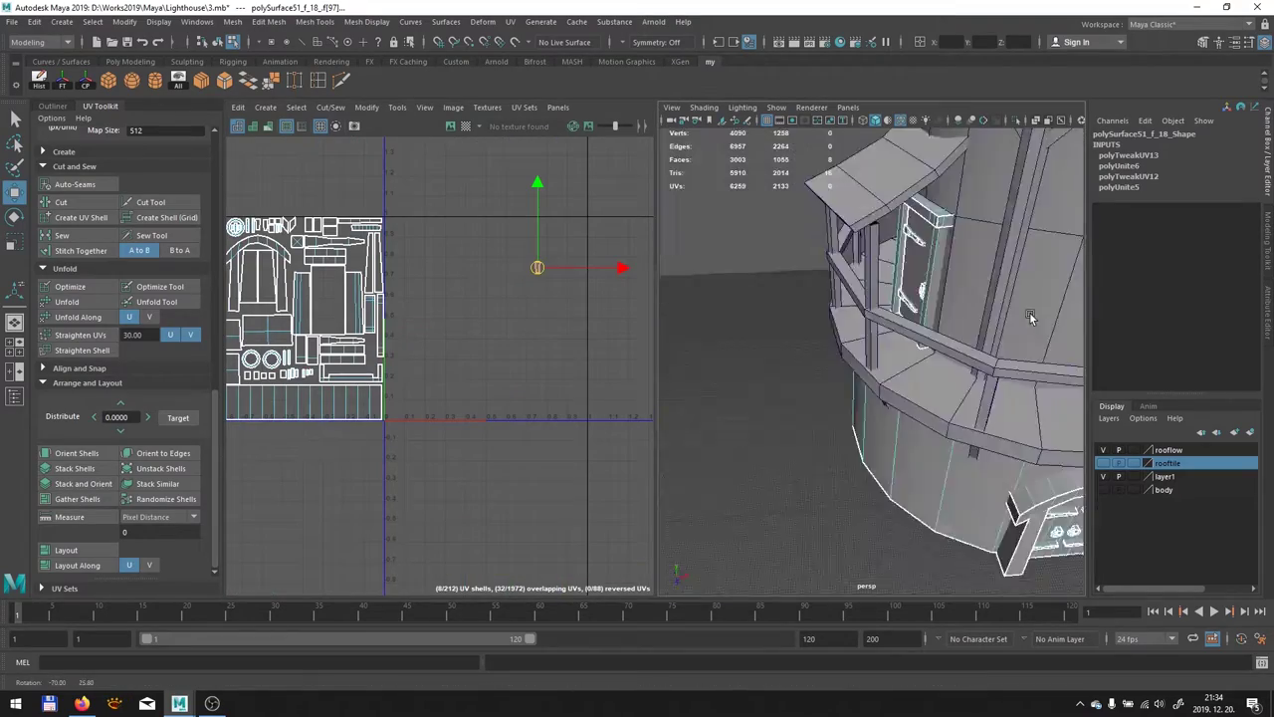
{"action": "key", "text": "ctrl+z"}
{"action": "key", "text": "ctrl+z"}
{"action": "key", "text": "ctrl+z"}
{"action": "key", "text": "ctrl+z"}
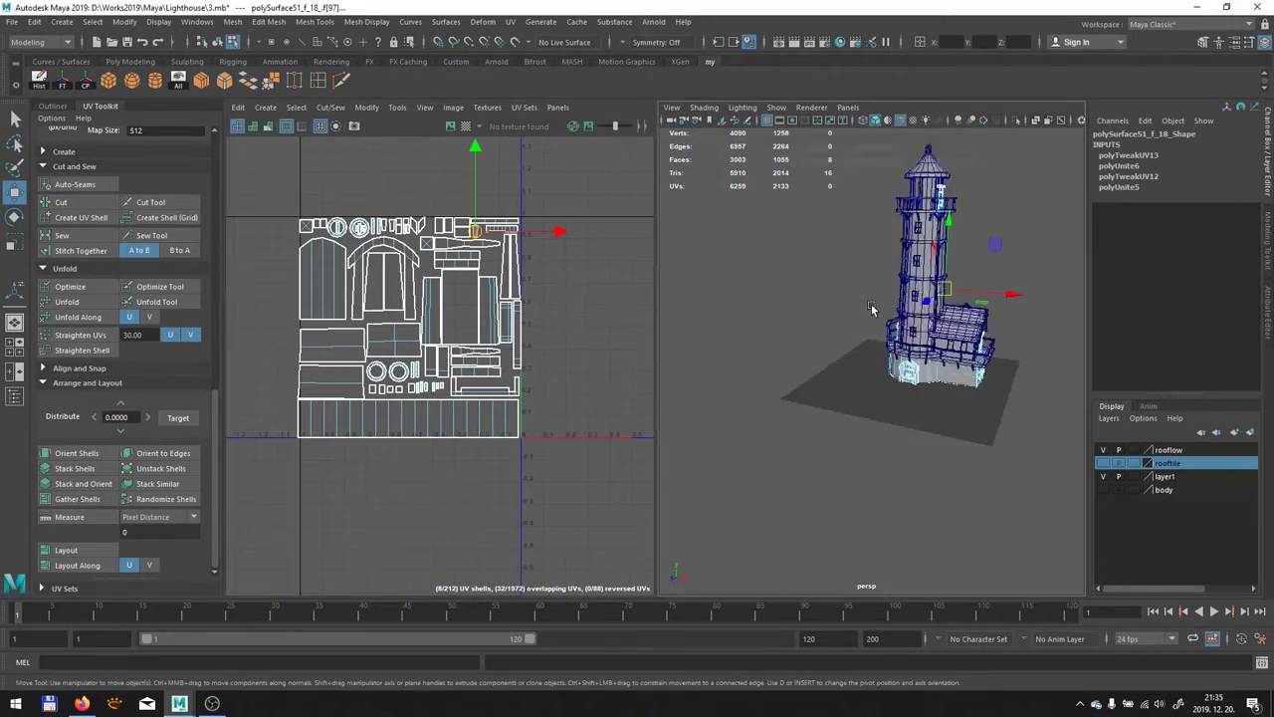
{"action": "key", "text": "ctrl+z"}
{"action": "key", "text": "ctrl+z"}
{"action": "key", "text": "ctrl+z"}
{"action": "key", "text": "ctrl+z"}
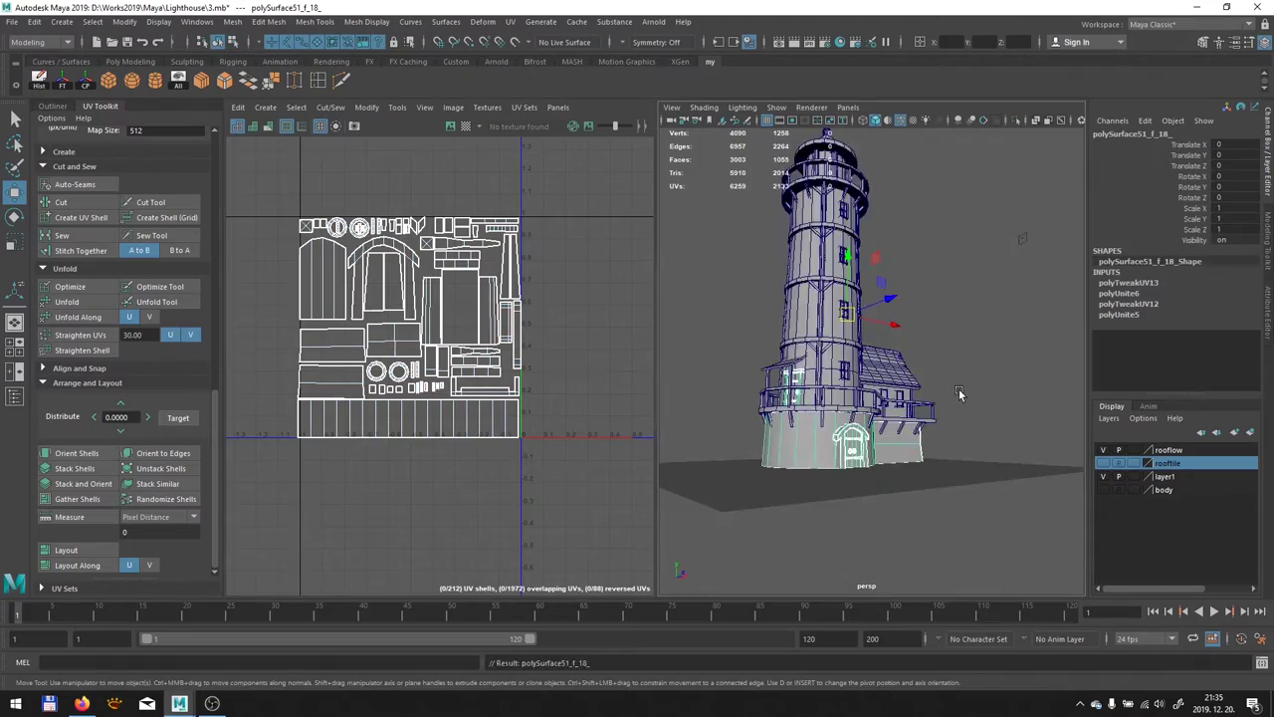
{"action": "key", "text": "ctrl+z"}
Bring up Mesh Cleanup options for faces with more than 4 sides and nonmanifold geometry
{"action": "key", "text": "ctrl+z"}
{"action": "key", "text": "ctrl+z"}
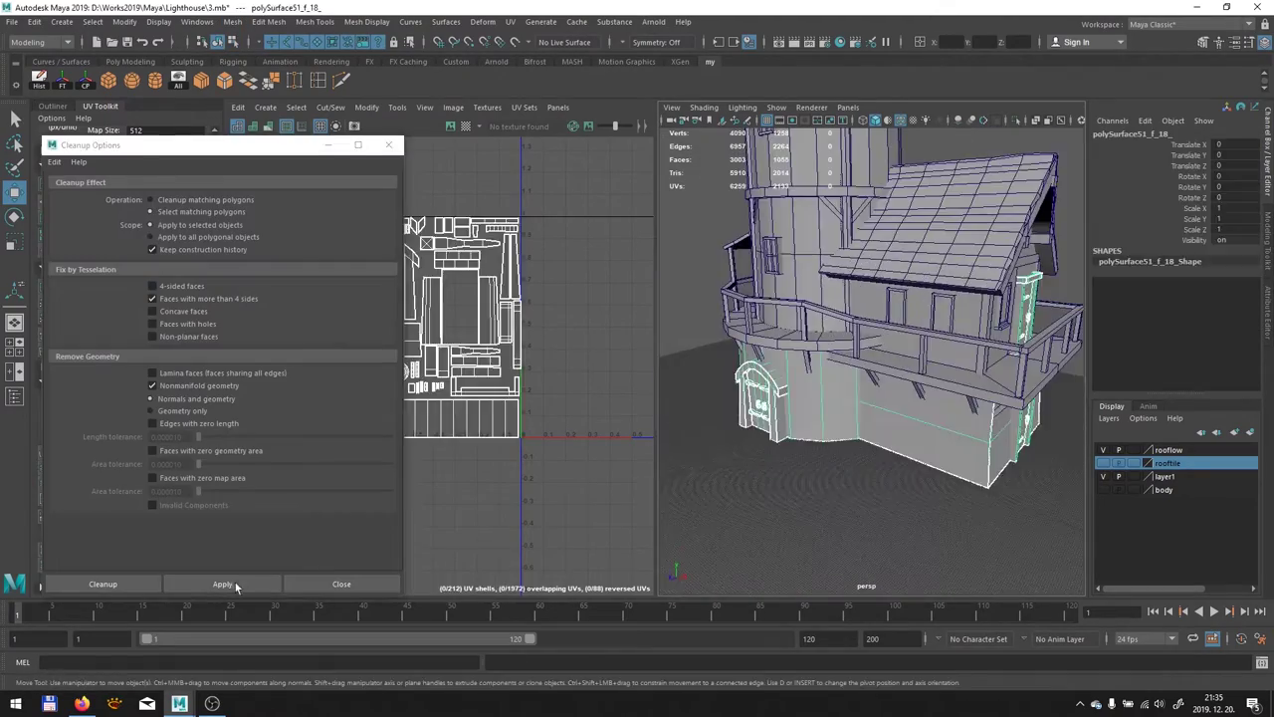
{"action": "key", "text": "ctrl+z"}
{"action": "key", "text": "ctrl+z"}
{"action": "key", "text": "ctrl+z"}
{"action": "key", "text": "ctrl+z"}
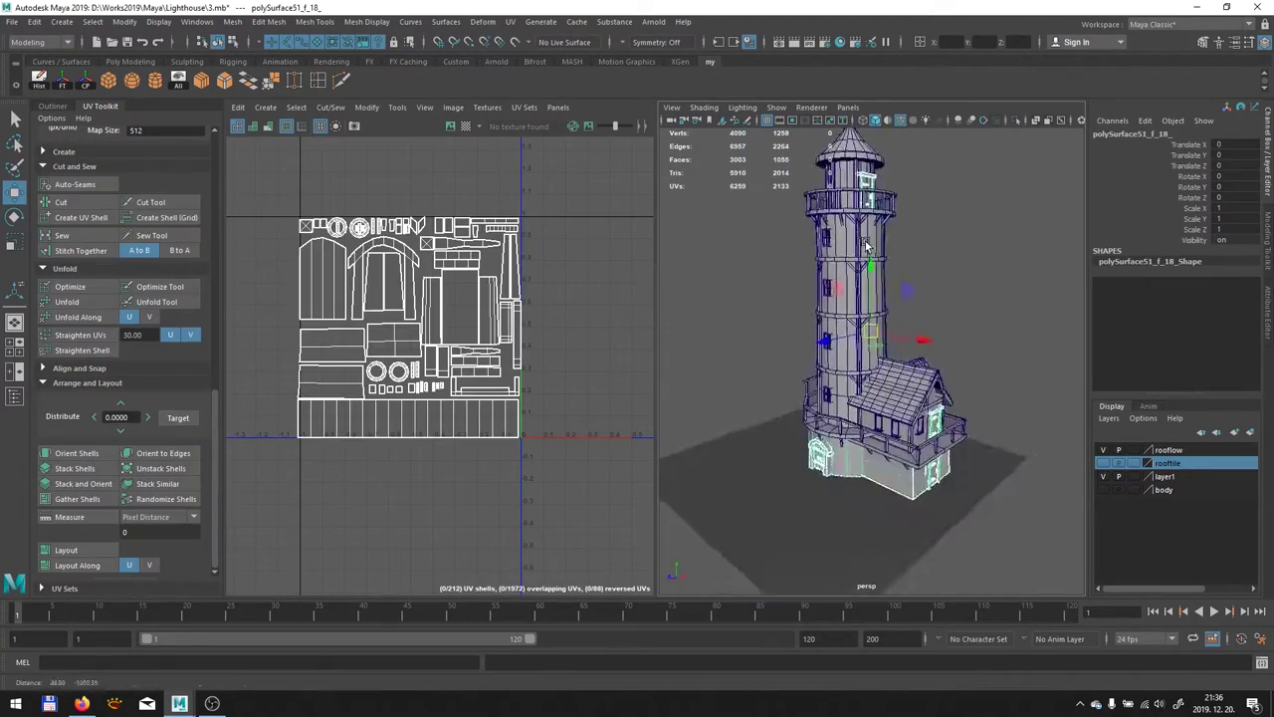
{"action": "key", "text": "ctrl+z"}
{"action": "key", "text": "ctrl+z"}
{"action": "key", "text": "ctrl+z"}
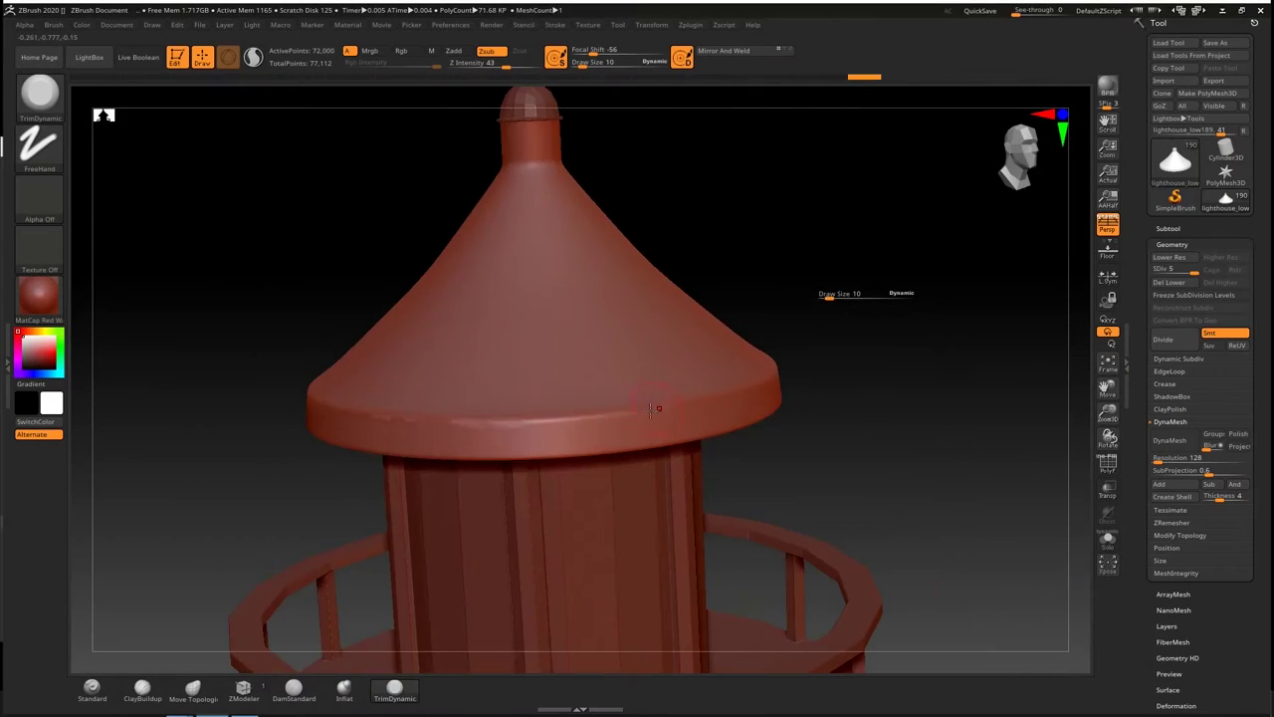
Load a scroll IRO_Ornament brush from LightBox and stamp six scroll ornaments around the roof rim
{"action": "mouse_move", "coordinate": [657, 408]}
{"action": "left_mouse_down"}
{"action": "mouse_move", "coordinate": [842, 385]}
{"action": "mouse_move", "coordinate": [668, 328]}
{"action": "left_mouse_up"}
{"action": "key", "text": "comma"}
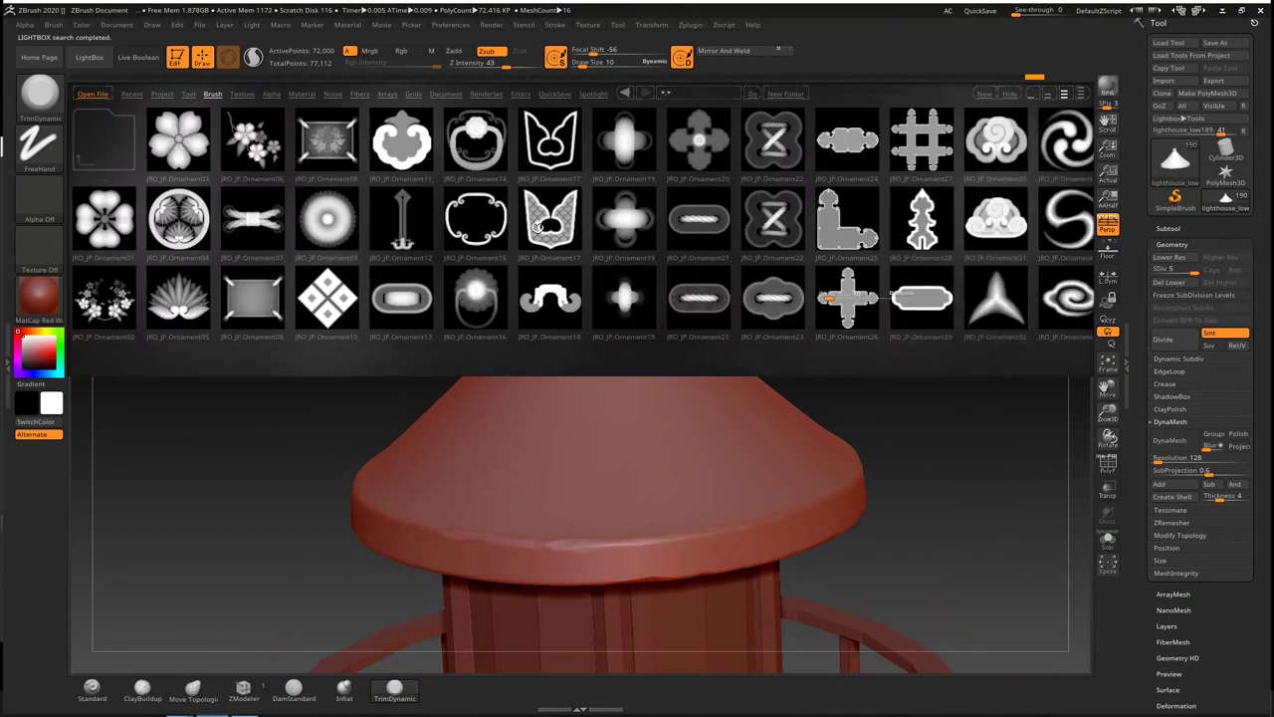
{"action": "scroll", "coordinate": [538, 225], "scroll_direction": "down", "scroll_amount": 5}
{"action": "double_click", "coordinate": [538, 225]}
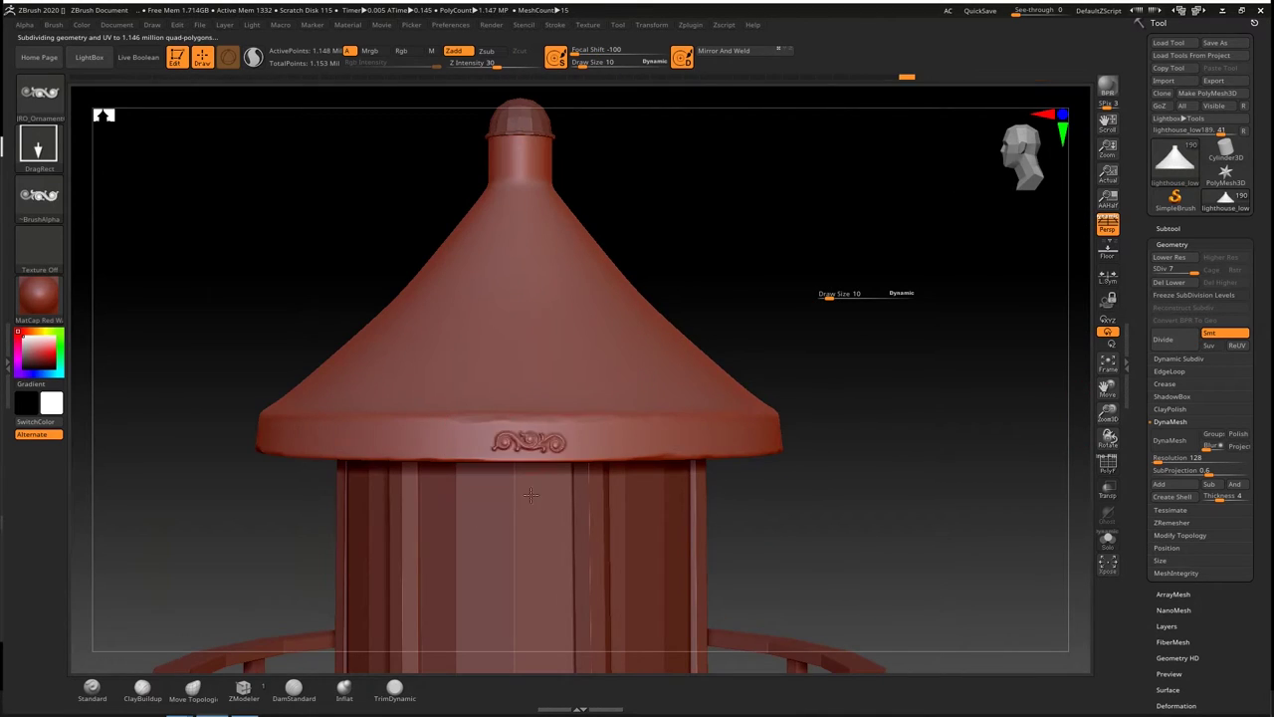
{"action": "right_click_drag", "start_coordinate": [530, 495], "coordinate": [518, 458]}
{"action": "left_click_drag", "start_coordinate": [532, 442], "coordinate": [558, 443]}
{"action": "right_click_drag", "start_coordinate": [557, 443], "coordinate": [588, 421]}
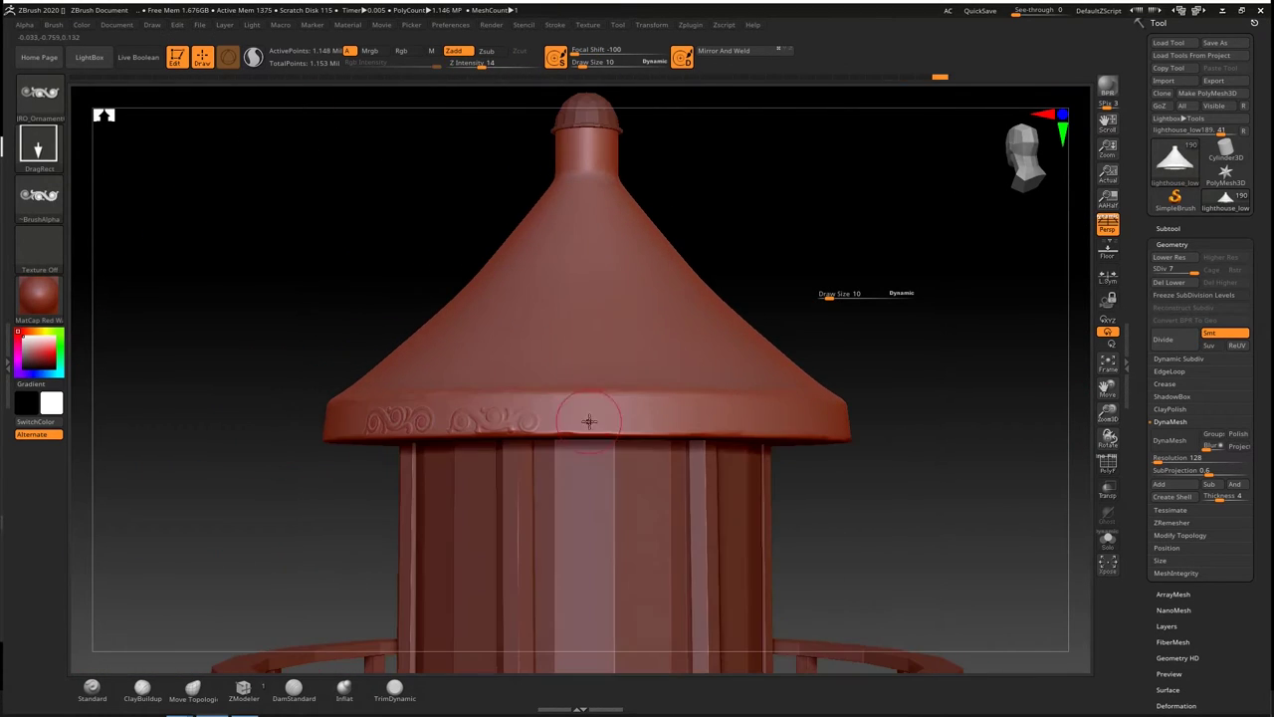
{"action": "left_click_drag", "start_coordinate": [598, 414], "coordinate": [623, 418]}
{"action": "mouse_move", "coordinate": [598, 418]}
{"action": "right_mouse_down"}
{"action": "mouse_move", "coordinate": [646, 484]}
{"action": "mouse_move", "coordinate": [697, 458]}
{"action": "mouse_move", "coordinate": [617, 428]}
{"action": "right_mouse_up"}
{"action": "left_click_drag", "start_coordinate": [608, 398], "coordinate": [631, 441]}
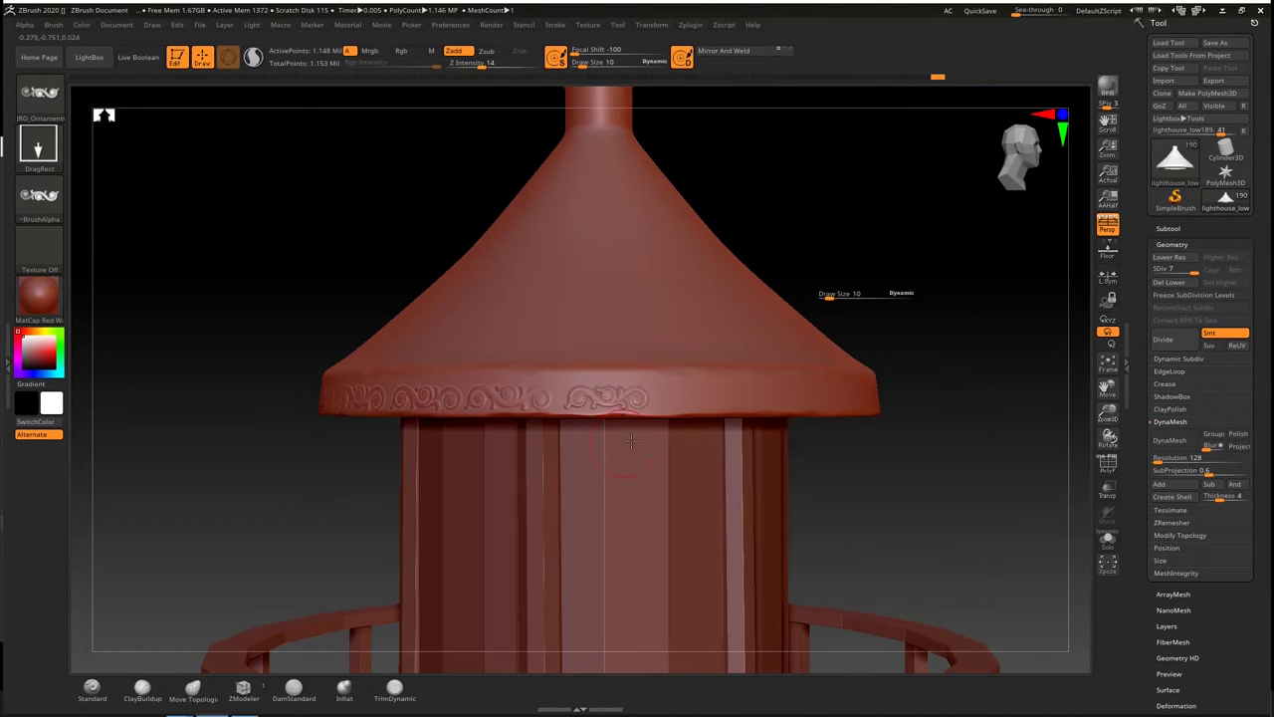
{"action": "right_click_drag", "start_coordinate": [630, 442], "coordinate": [791, 414]}
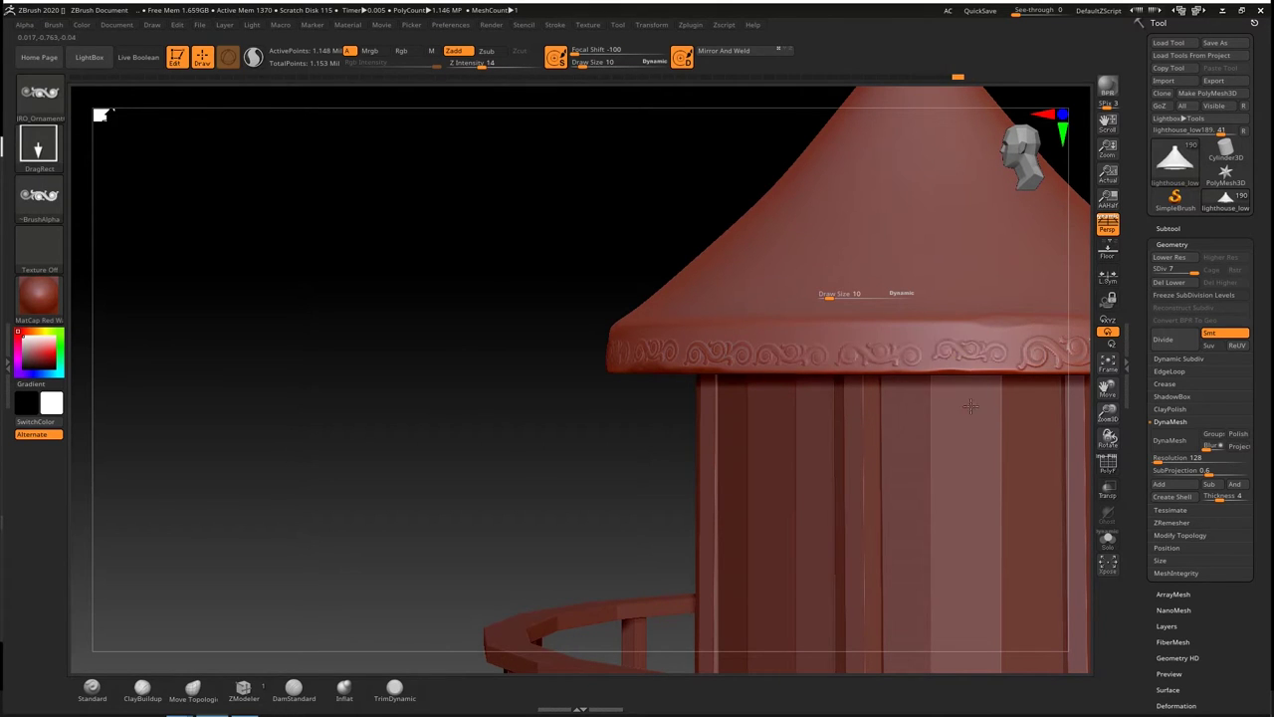
Load the palmette ornament brush and reframe the view on the lantern top
{"action": "left_click", "coordinate": [39, 91]}
{"action": "scroll", "coordinate": [521, 229], "scroll_direction": "down", "scroll_amount": 3}
{"action": "left_click", "coordinate": [521, 133]}
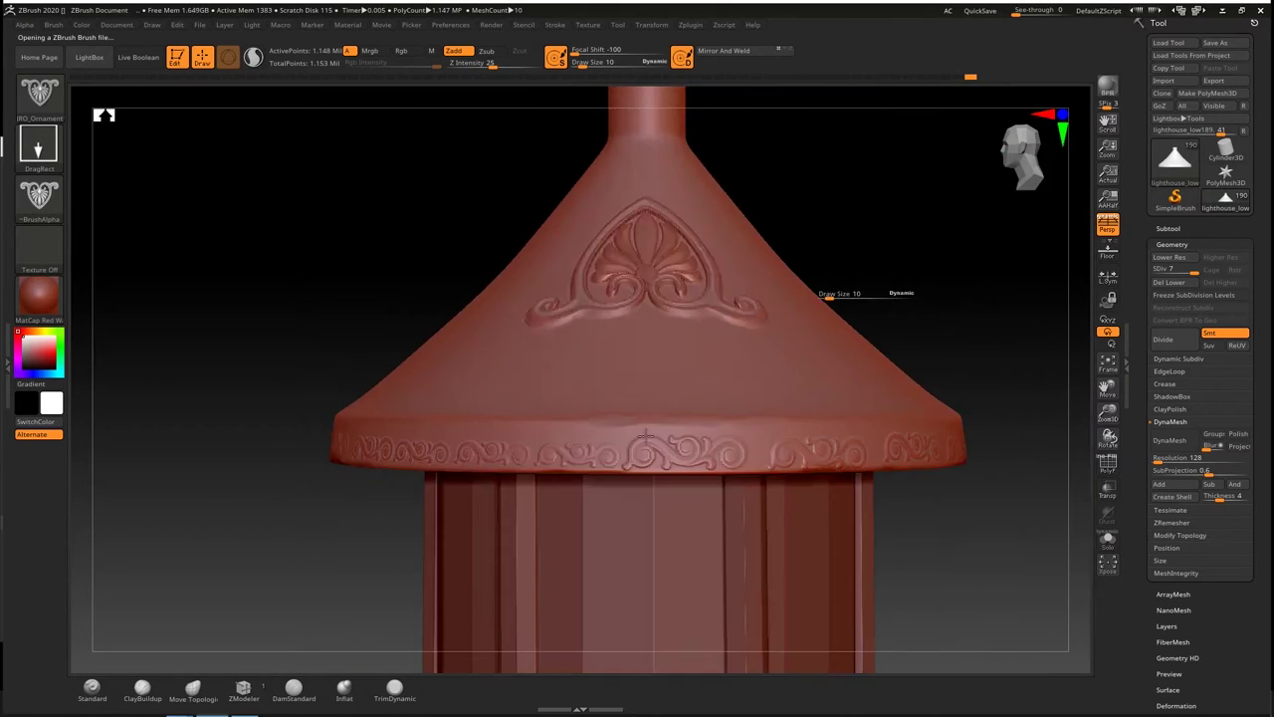
{"action": "right_click_drag", "start_coordinate": [646, 435], "coordinate": [668, 208]}
{"action": "right_click_drag", "start_coordinate": [684, 261], "coordinate": [737, 261]}
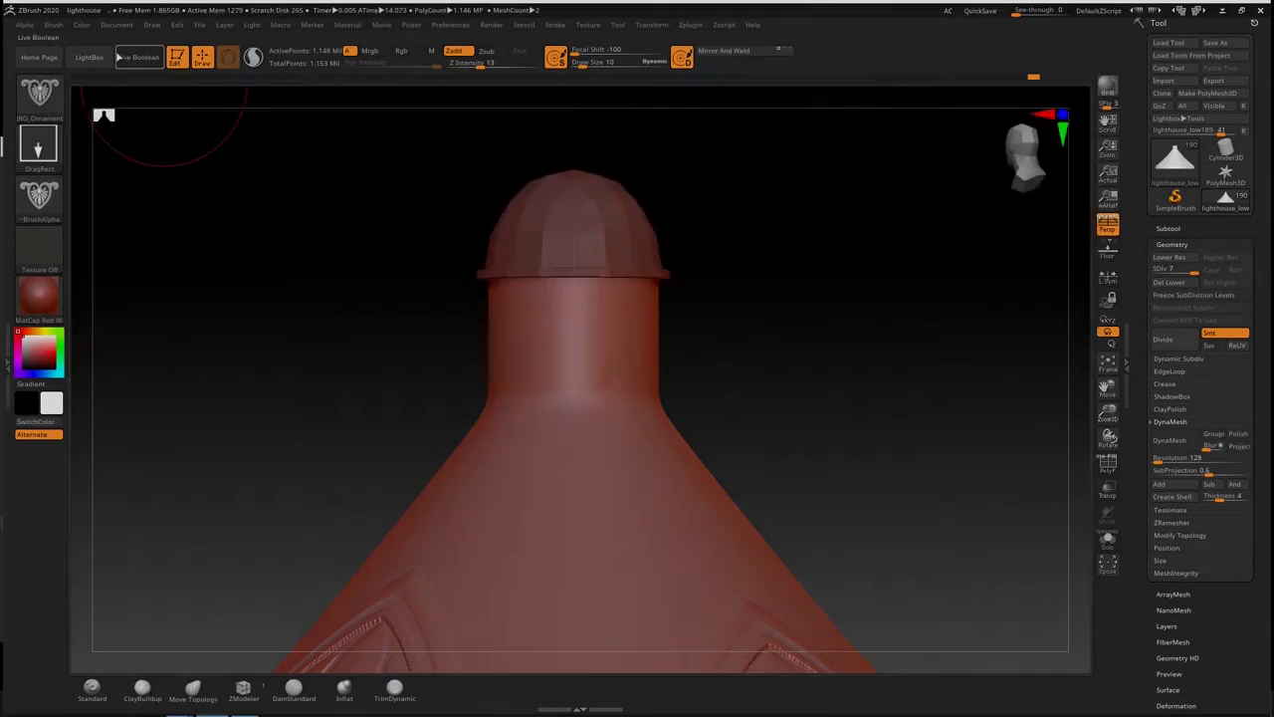
{"action": "left_click", "coordinate": [40, 92]}
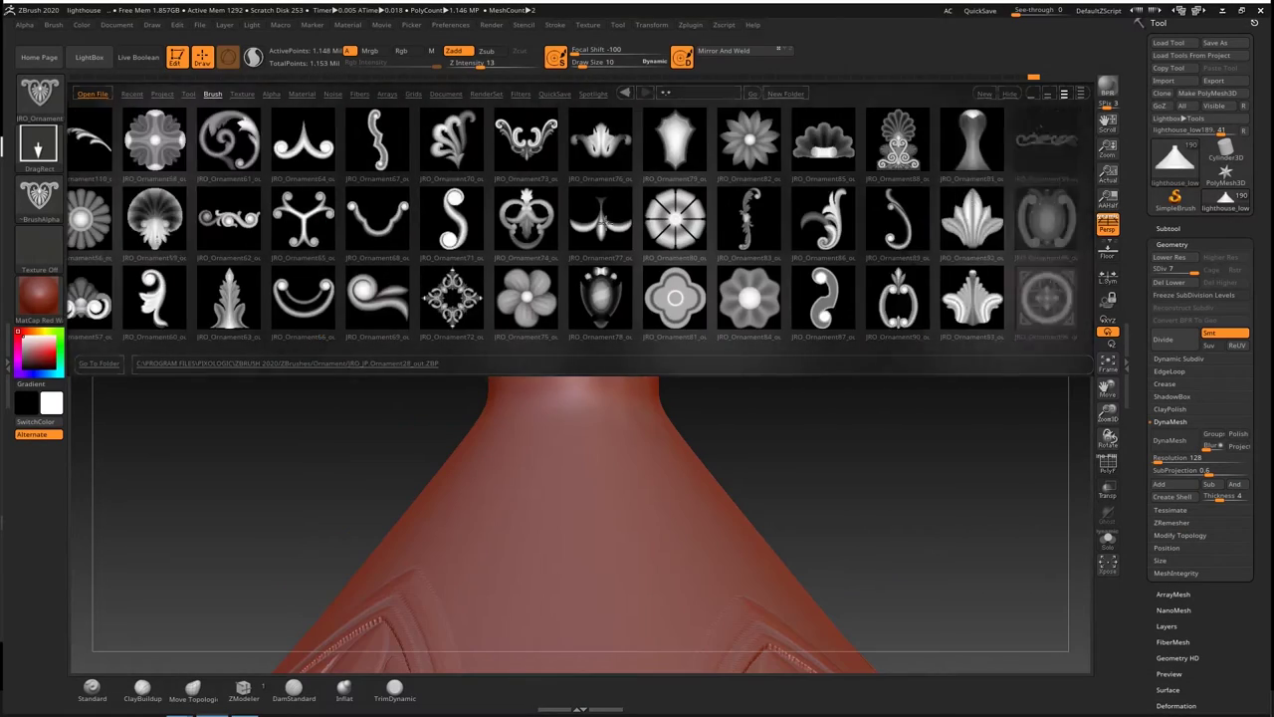
Load a leaf ornament brush and stamp a leaf ornament on the roof's narrow neck
{"action": "left_click", "coordinate": [578, 231]}
{"action": "right_click_drag", "start_coordinate": [553, 336], "coordinate": [626, 285]}
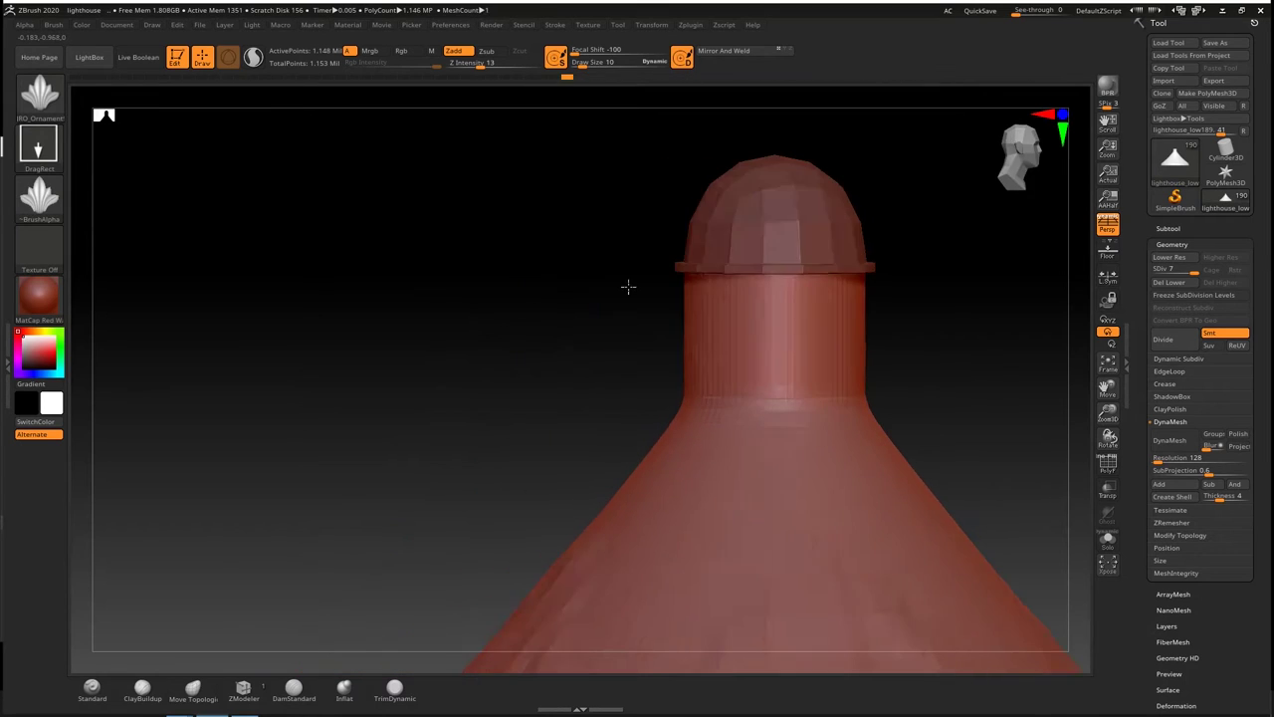
{"action": "key", "text": "comma"}
{"action": "double_click", "coordinate": [796, 241]}
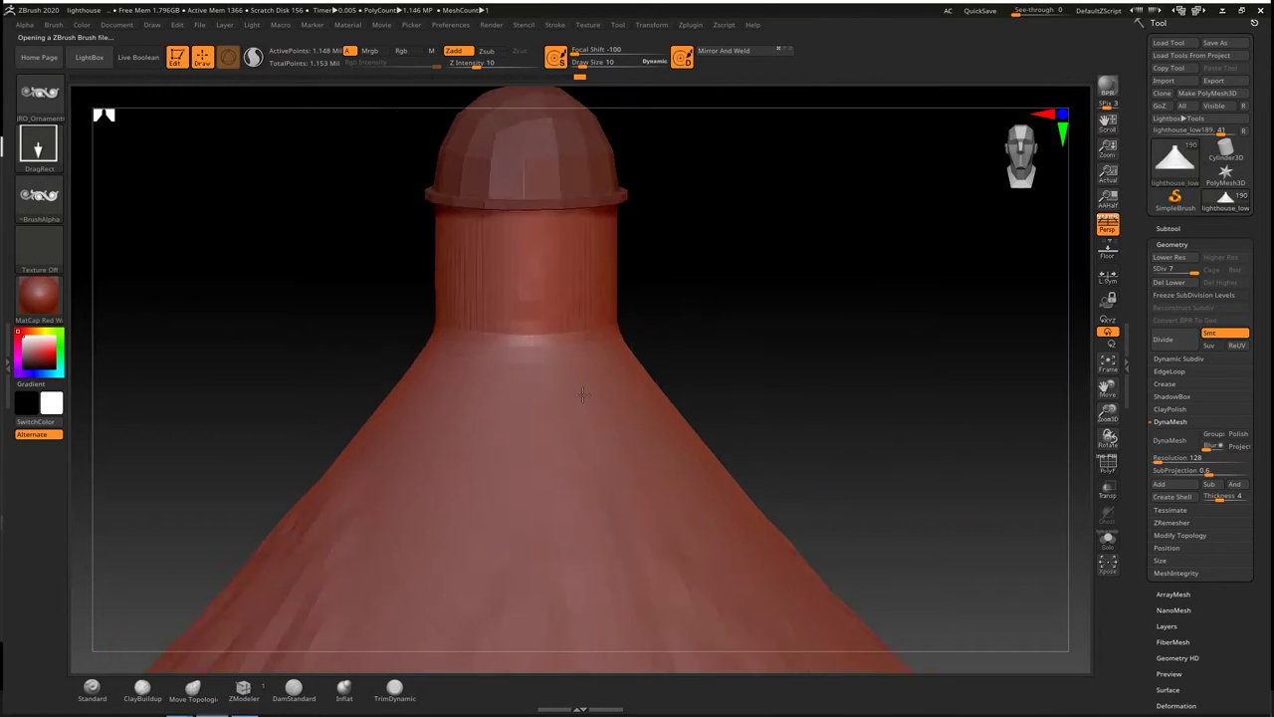
{"action": "key", "text": "w"}
{"action": "mouse_move", "coordinate": [90, 401]}
{"action": "left_mouse_down"}
{"action": "mouse_move", "coordinate": [657, 287]}
{"action": "mouse_move", "coordinate": [638, 298]}
{"action": "left_mouse_up"}
Carve grooves along the neck's base and up the neck, then save the project with Ctrl+S
{"action": "right_click_drag", "start_coordinate": [732, 375], "coordinate": [537, 375]}
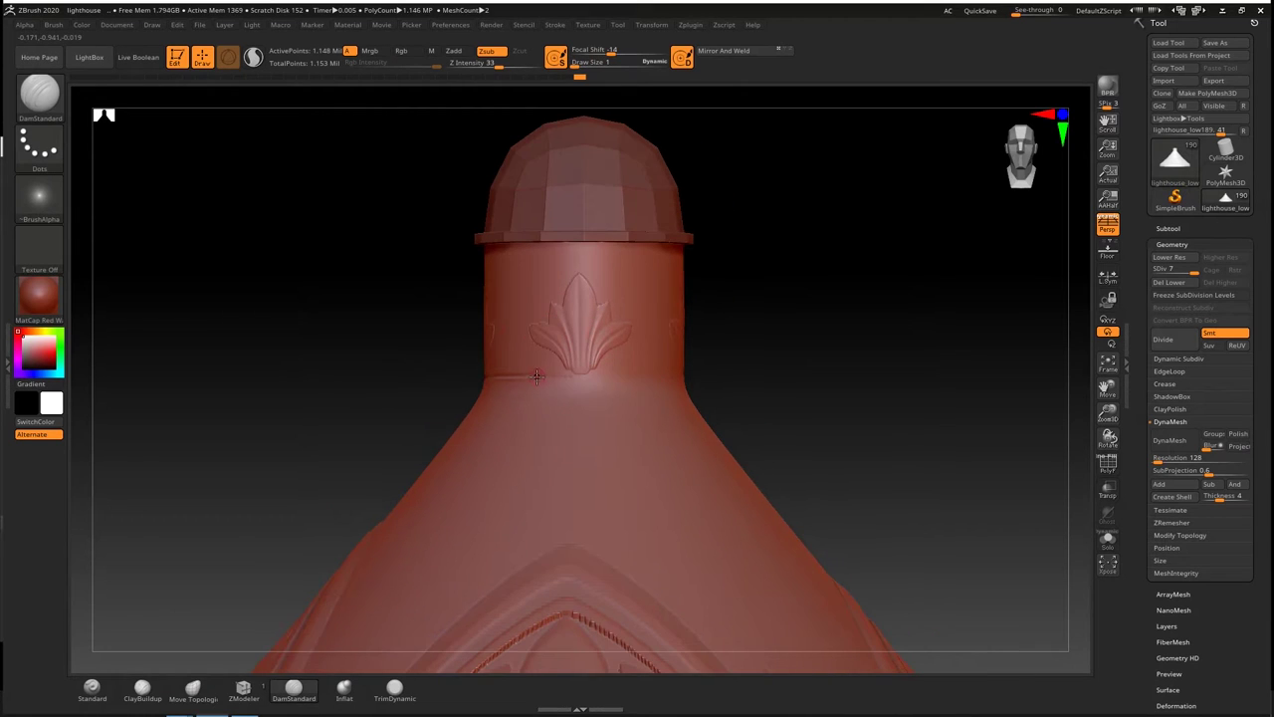
{"action": "mouse_move", "coordinate": [756, 376]}
{"action": "right_mouse_down"}
{"action": "mouse_move", "coordinate": [826, 341]}
{"action": "mouse_move", "coordinate": [516, 420]}
{"action": "right_mouse_up"}
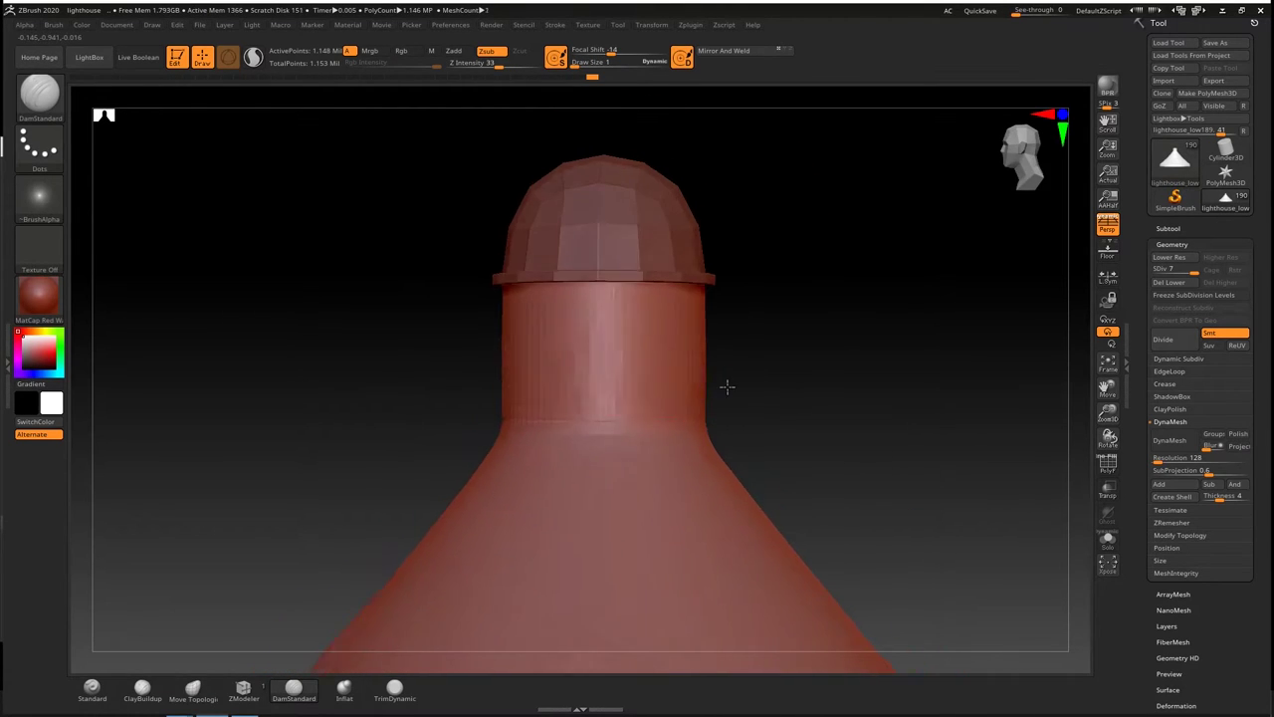
{"action": "mouse_move", "coordinate": [727, 386]}
{"action": "right_mouse_down"}
{"action": "mouse_move", "coordinate": [697, 338]}
{"action": "mouse_move", "coordinate": [740, 293]}
{"action": "mouse_move", "coordinate": [435, 143]}
{"action": "right_mouse_up"}
{"action": "key", "text": "comma"}
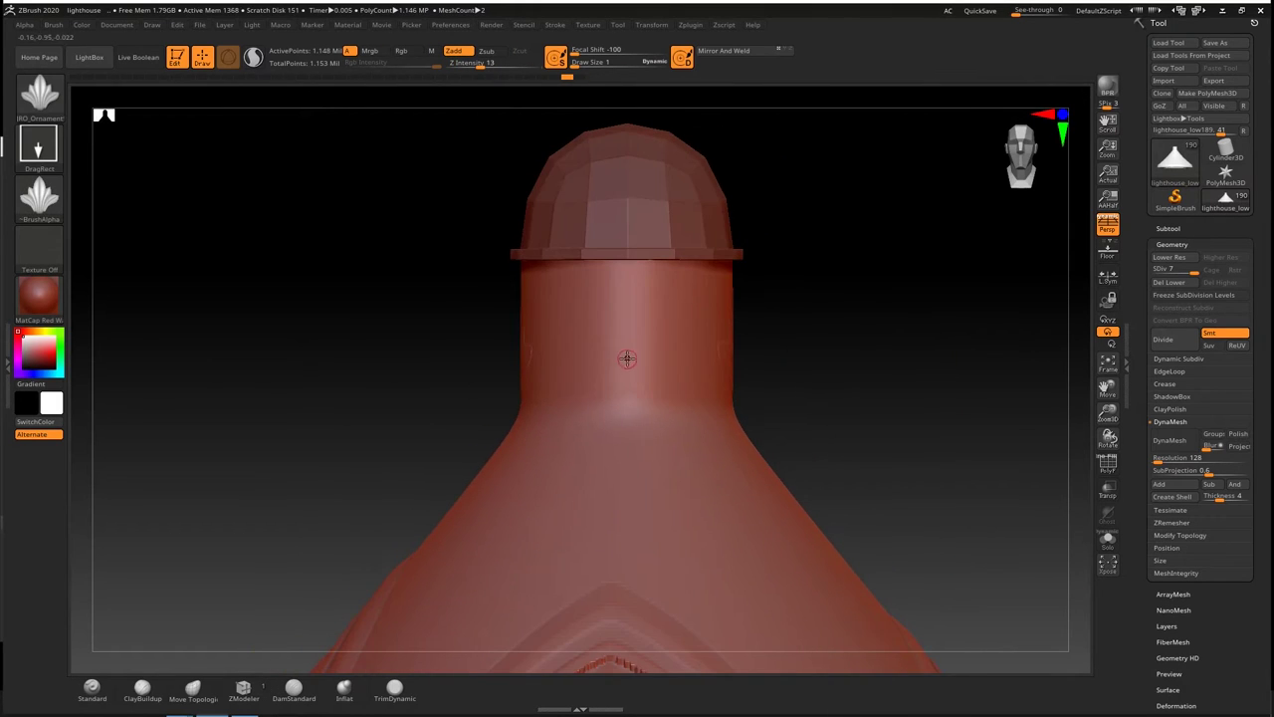
{"action": "right_click_drag", "start_coordinate": [626, 269], "coordinate": [152, 120]}
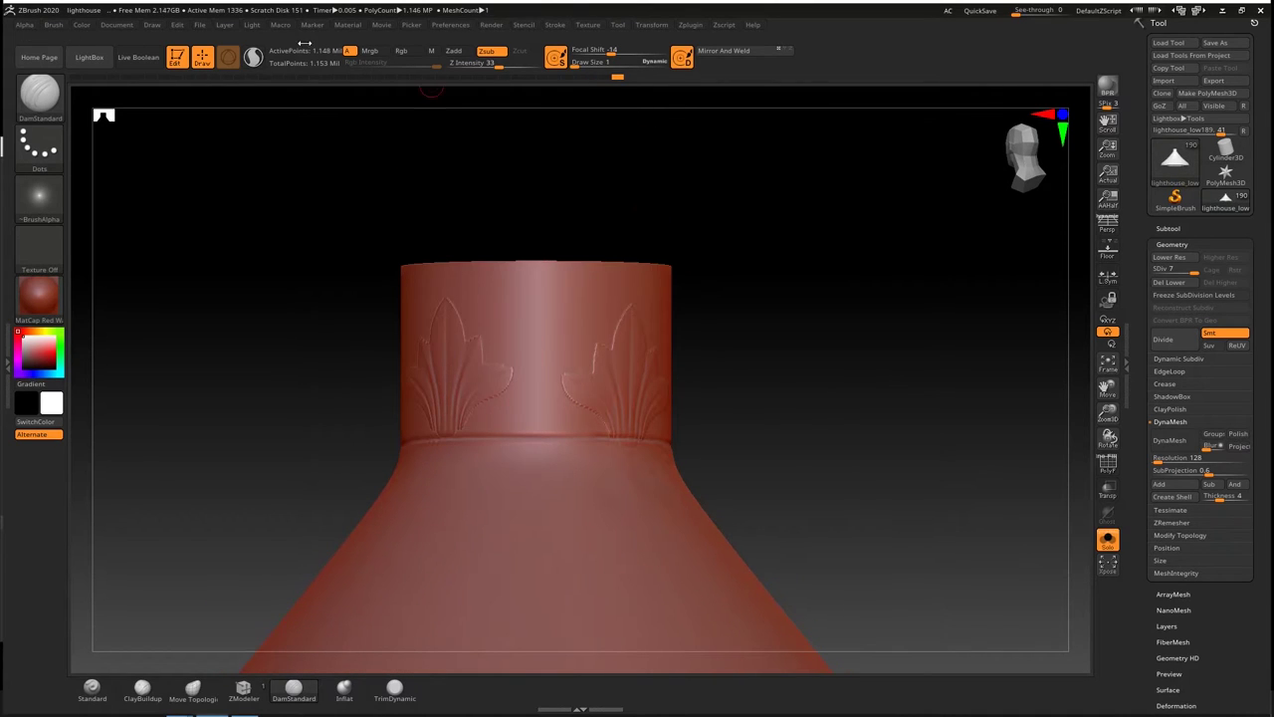
{"action": "right_click_drag", "start_coordinate": [538, 438], "coordinate": [578, 169]}
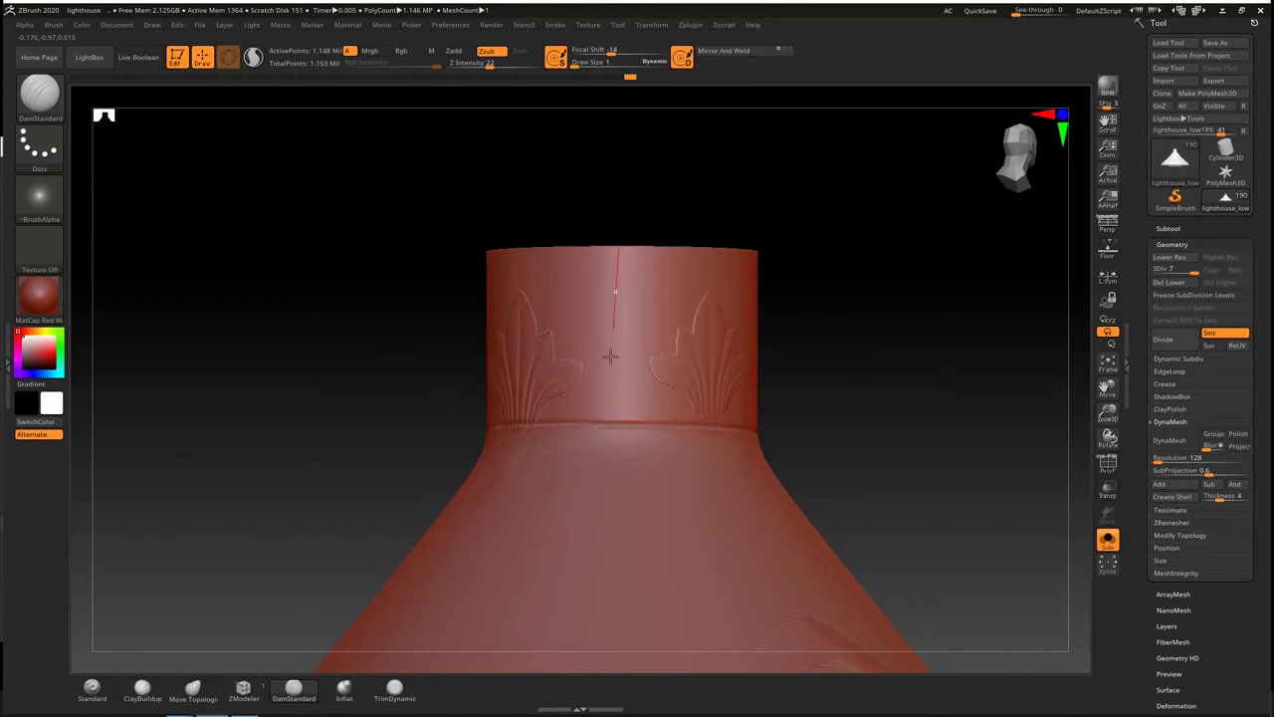
{"action": "right_click_drag", "start_coordinate": [611, 355], "coordinate": [579, 218]}
{"action": "right_click_drag", "start_coordinate": [576, 395], "coordinate": [595, 208]}
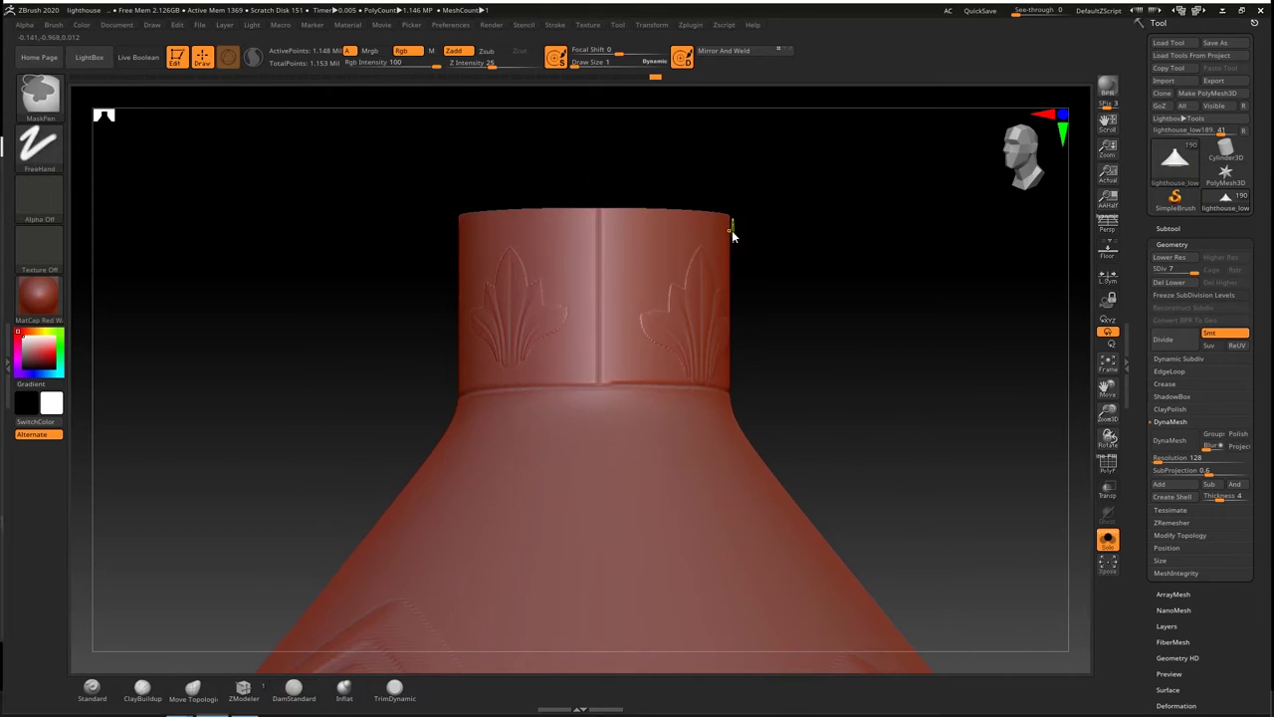
{"action": "key", "text": "ctrl+s"}
{"action": "key", "text": "Return"}
{"action": "key", "text": "Return"}
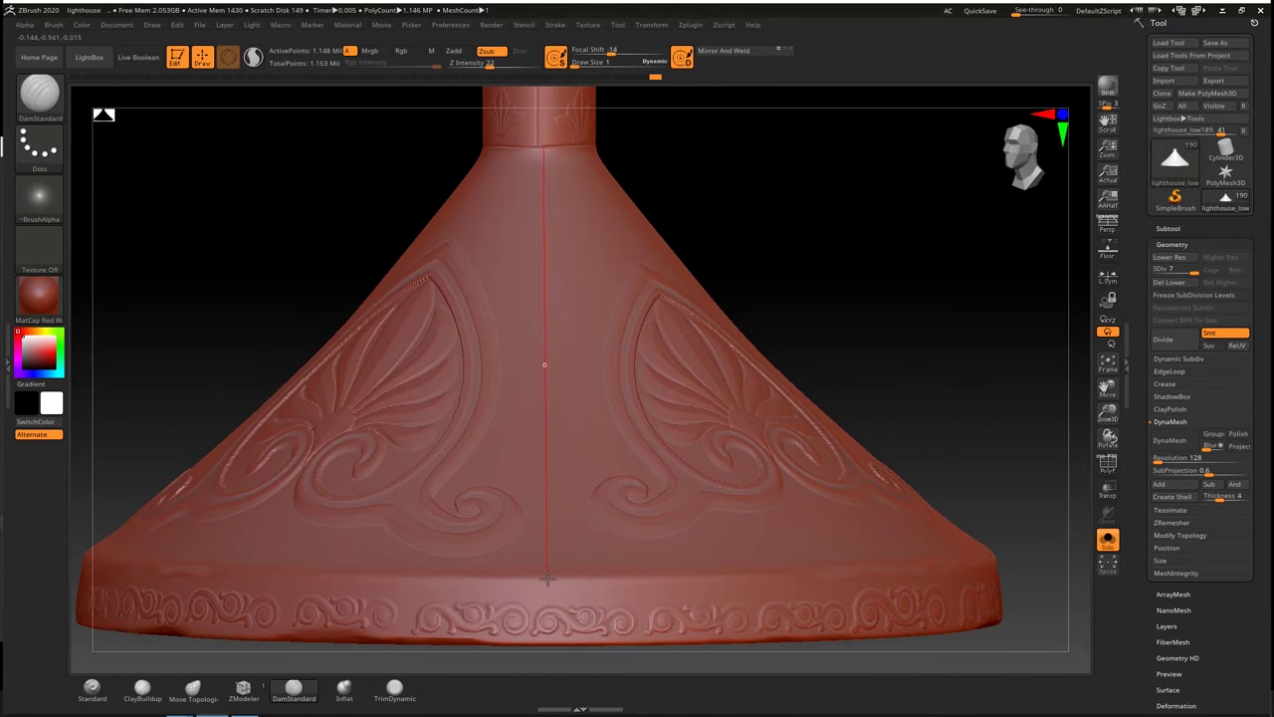
Carve a line where the neck meets the cone and a vertical seam down the cone
{"action": "left_click_drag", "start_coordinate": [546, 578], "coordinate": [547, 577]}
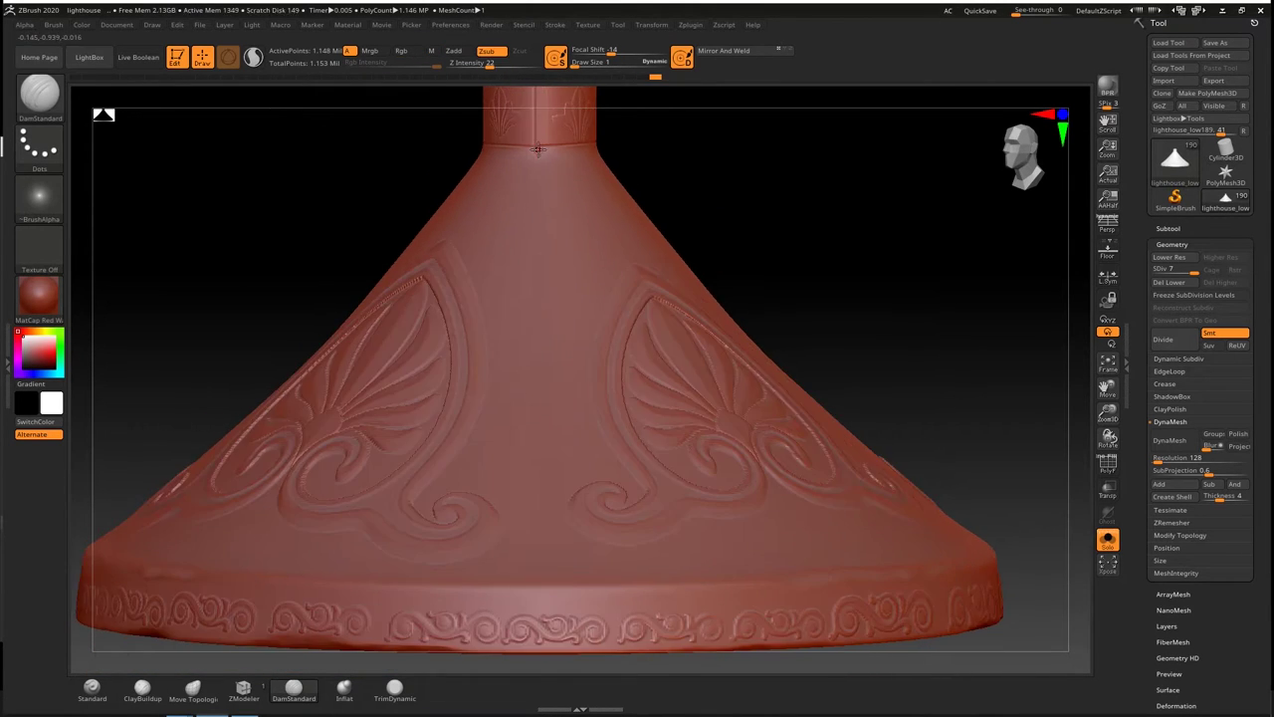
{"action": "left_click_drag", "start_coordinate": [663, 156], "coordinate": [612, 143], "text": "alt"}
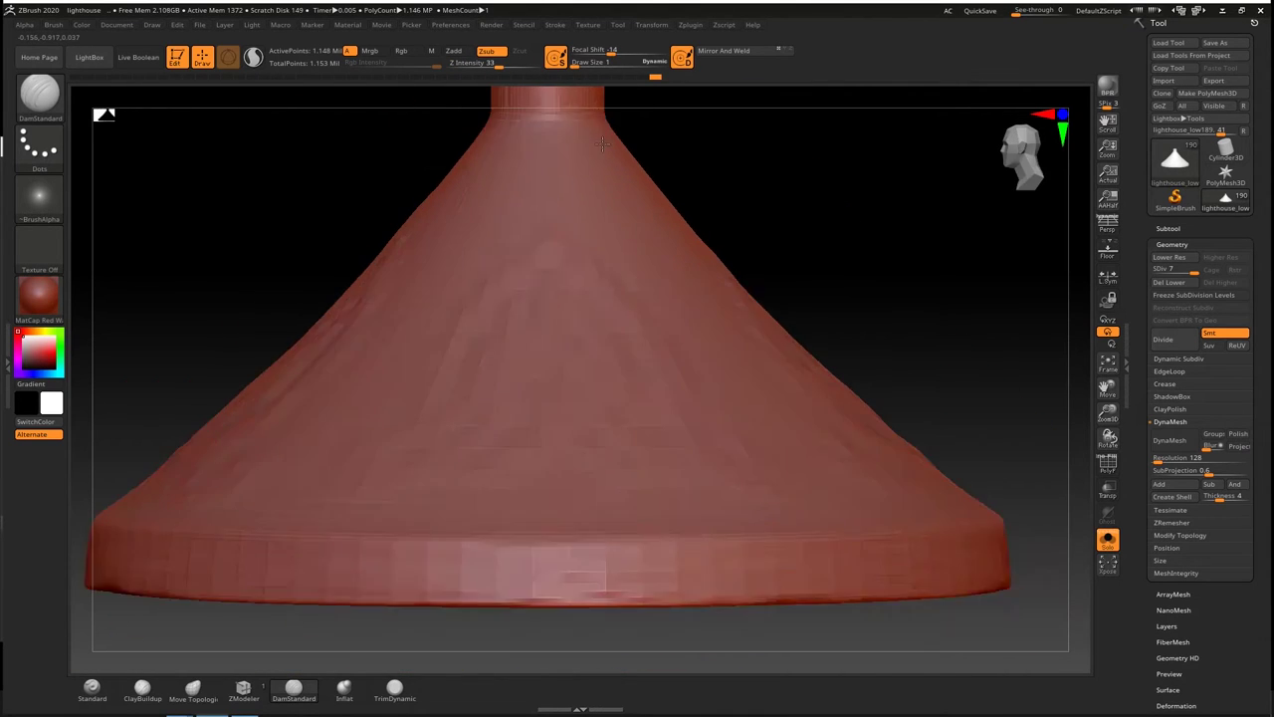
{"action": "right_click_drag", "start_coordinate": [612, 143], "coordinate": [601, 137]}
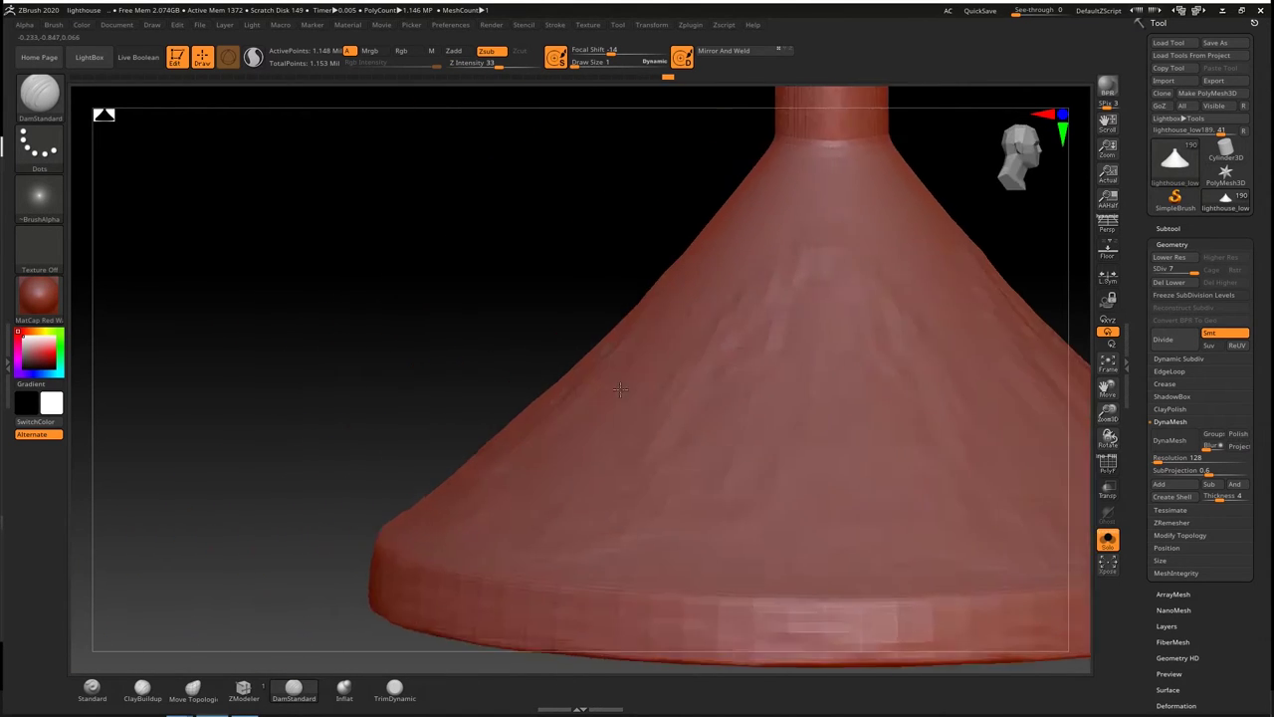
{"action": "mouse_move", "coordinate": [603, 561]}
{"action": "right_mouse_down"}
{"action": "mouse_move", "coordinate": [527, 407]}
{"action": "mouse_move", "coordinate": [514, 296]}
{"action": "mouse_move", "coordinate": [667, 137]}
{"action": "mouse_move", "coordinate": [697, 199]}
{"action": "mouse_move", "coordinate": [781, 217]}
{"action": "mouse_move", "coordinate": [641, 165]}
{"action": "right_mouse_up"}
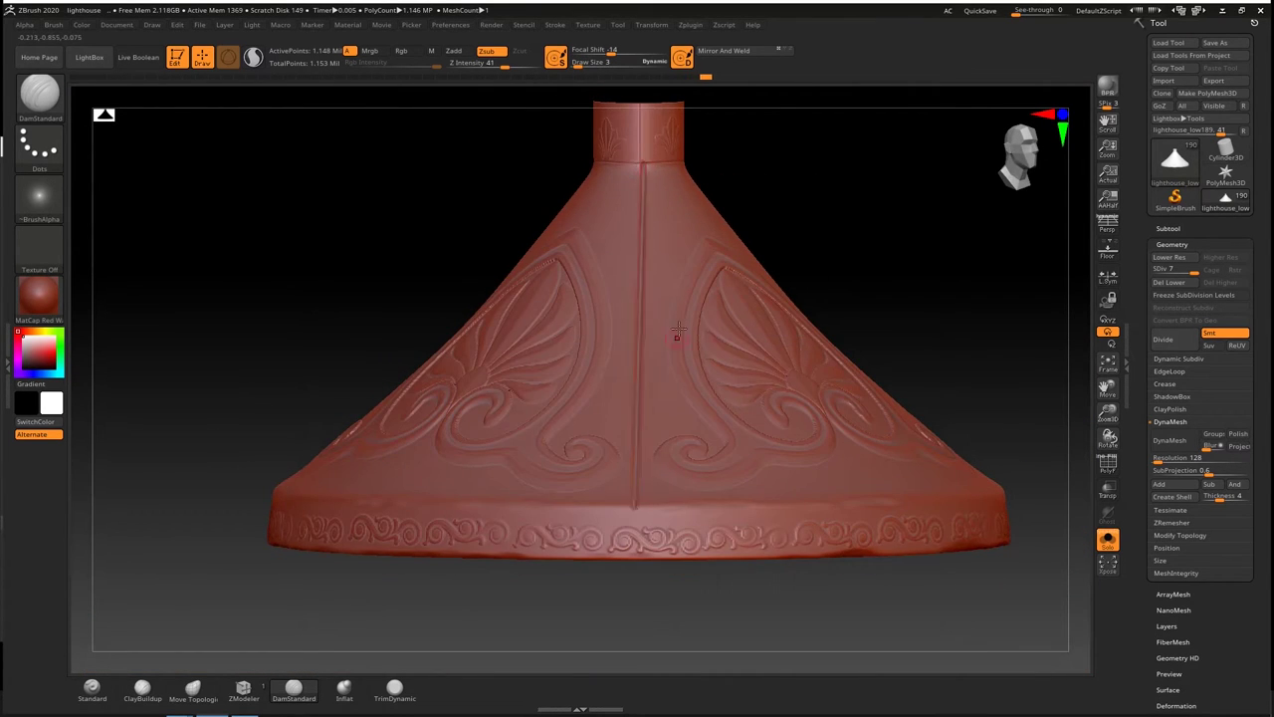
{"action": "right_click_drag", "start_coordinate": [677, 334], "coordinate": [544, 169]}
{"action": "right_click_drag", "start_coordinate": [539, 508], "coordinate": [592, 173]}
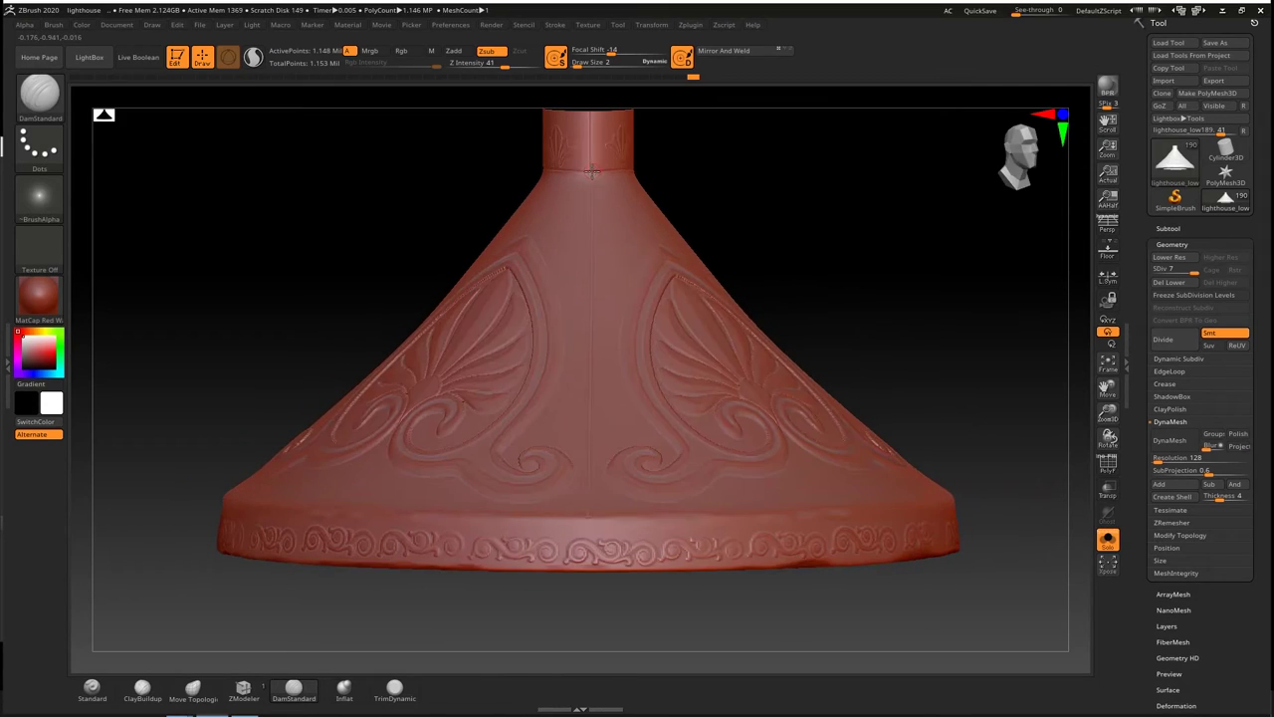
{"action": "right_click_drag", "start_coordinate": [587, 341], "coordinate": [588, 339]}
{"action": "mouse_move", "coordinate": [617, 194]}
{"action": "right_mouse_down"}
{"action": "mouse_move", "coordinate": [859, 153]}
{"action": "mouse_move", "coordinate": [737, 241]}
{"action": "right_mouse_up"}
Switch to the balcony ring subtool and inspect it edge-on, toggling its wireframe
{"action": "key", "text": "alt+Down"}
{"action": "key", "text": "alt+Down"}
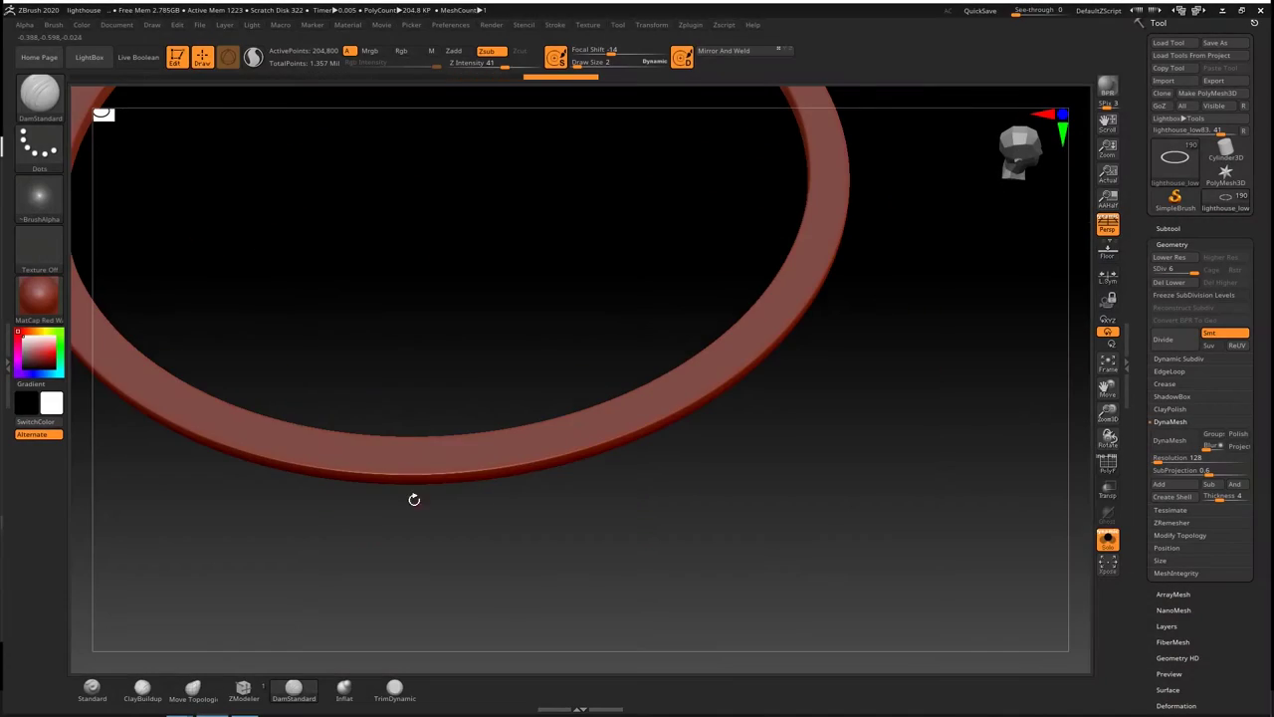
{"action": "right_click_drag", "start_coordinate": [412, 497], "coordinate": [672, 225]}
{"action": "mouse_move", "coordinate": [586, 340]}
{"action": "right_mouse_down"}
{"action": "mouse_move", "coordinate": [686, 361]}
{"action": "mouse_move", "coordinate": [552, 345]}
{"action": "mouse_move", "coordinate": [524, 130]}
{"action": "mouse_move", "coordinate": [560, 577]}
{"action": "mouse_move", "coordinate": [611, 348]}
{"action": "mouse_move", "coordinate": [1025, 171]}
{"action": "right_mouse_up"}
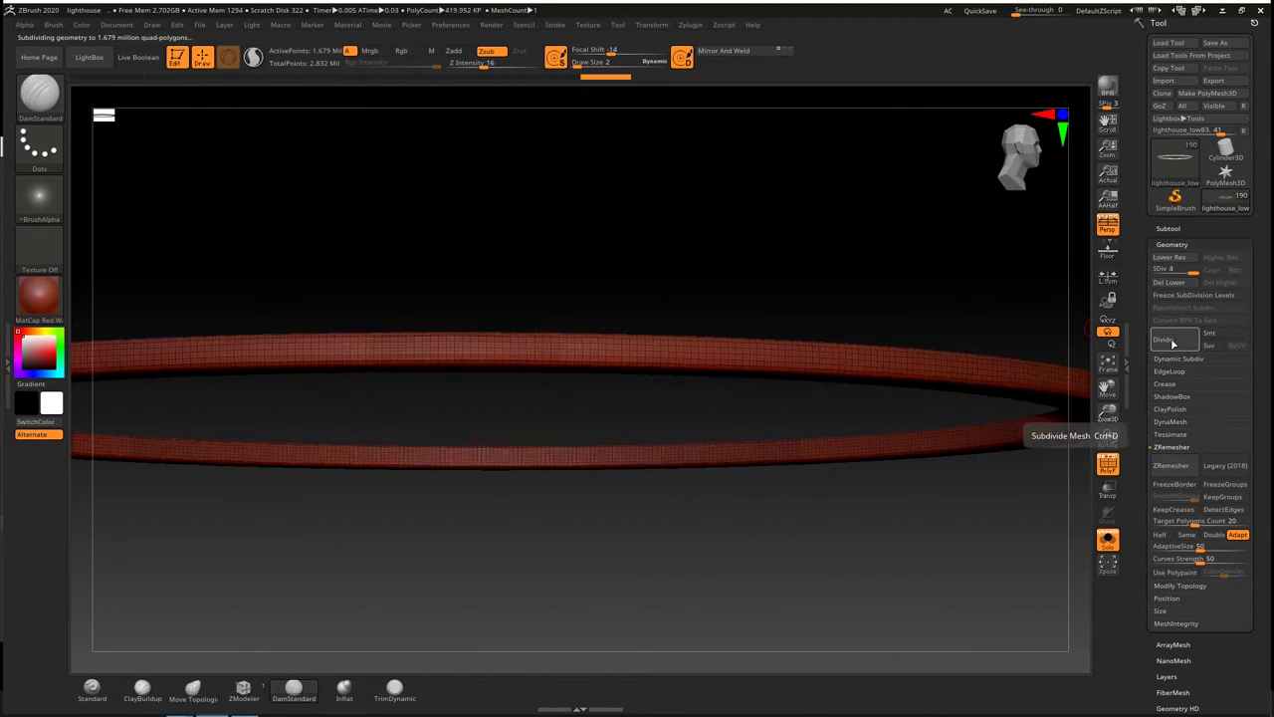
{"action": "left_click", "coordinate": [1109, 461]}
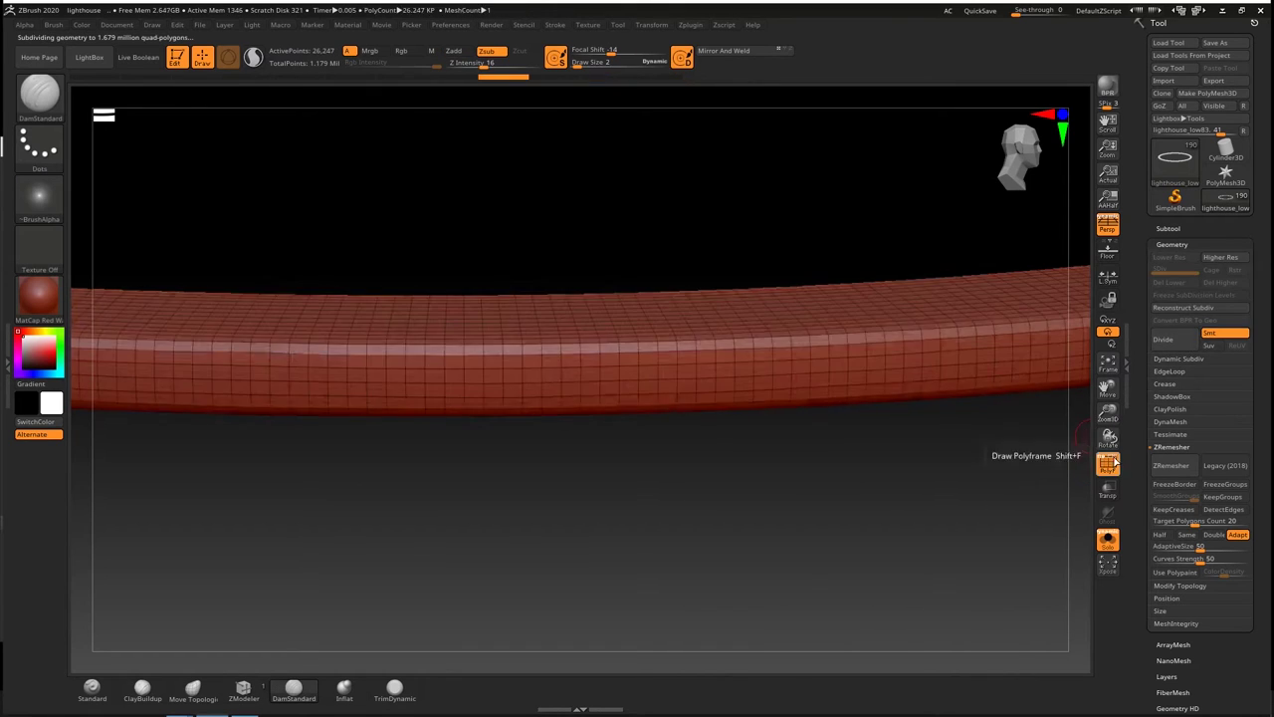
{"action": "left_click", "coordinate": [1108, 461]}
{"action": "mouse_move", "coordinate": [896, 468]}
{"action": "right_mouse_down"}
{"action": "mouse_move", "coordinate": [719, 501]}
{"action": "mouse_move", "coordinate": [541, 270]}
{"action": "mouse_move", "coordinate": [606, 394]}
{"action": "right_mouse_up"}
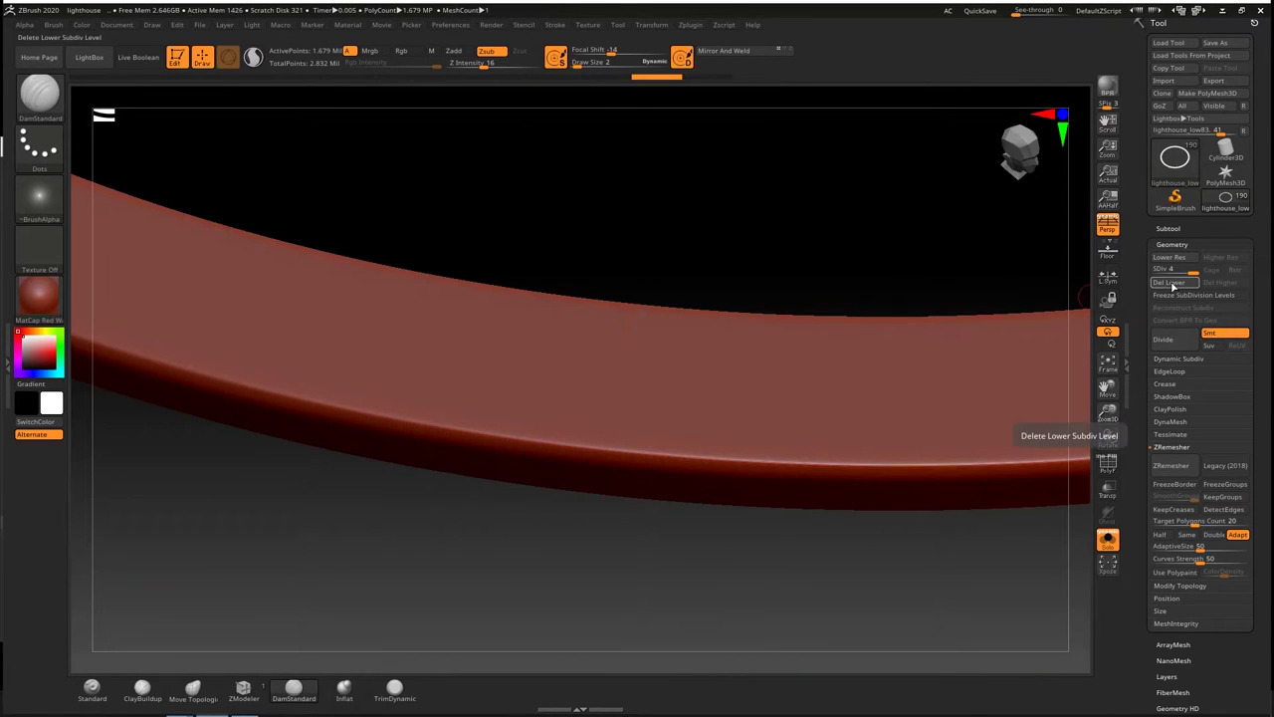
Delete the ring's lower subdivision levels and orbit along the rail band to check its seams
{"action": "left_click", "coordinate": [1167, 286]}
{"action": "mouse_move", "coordinate": [658, 338]}
{"action": "right_mouse_down"}
{"action": "mouse_move", "coordinate": [469, 359]}
{"action": "mouse_move", "coordinate": [723, 361]}
{"action": "right_mouse_up"}
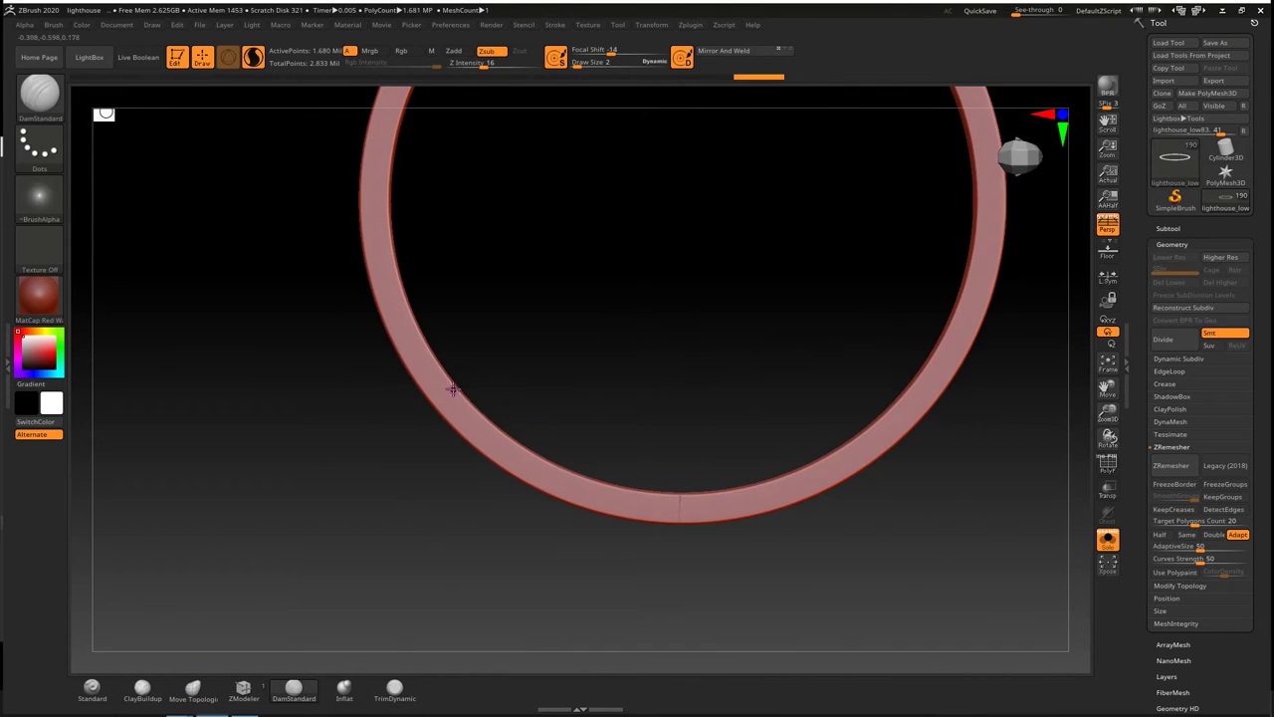
{"action": "mouse_move", "coordinate": [453, 388]}
{"action": "right_mouse_down"}
{"action": "mouse_move", "coordinate": [498, 176]}
{"action": "mouse_move", "coordinate": [788, 290]}
{"action": "mouse_move", "coordinate": [697, 250]}
{"action": "mouse_move", "coordinate": [706, 395]}
{"action": "mouse_move", "coordinate": [768, 398]}
{"action": "mouse_move", "coordinate": [700, 365]}
{"action": "right_mouse_up"}
{"action": "right_click_drag", "start_coordinate": [557, 328], "coordinate": [528, 181]}
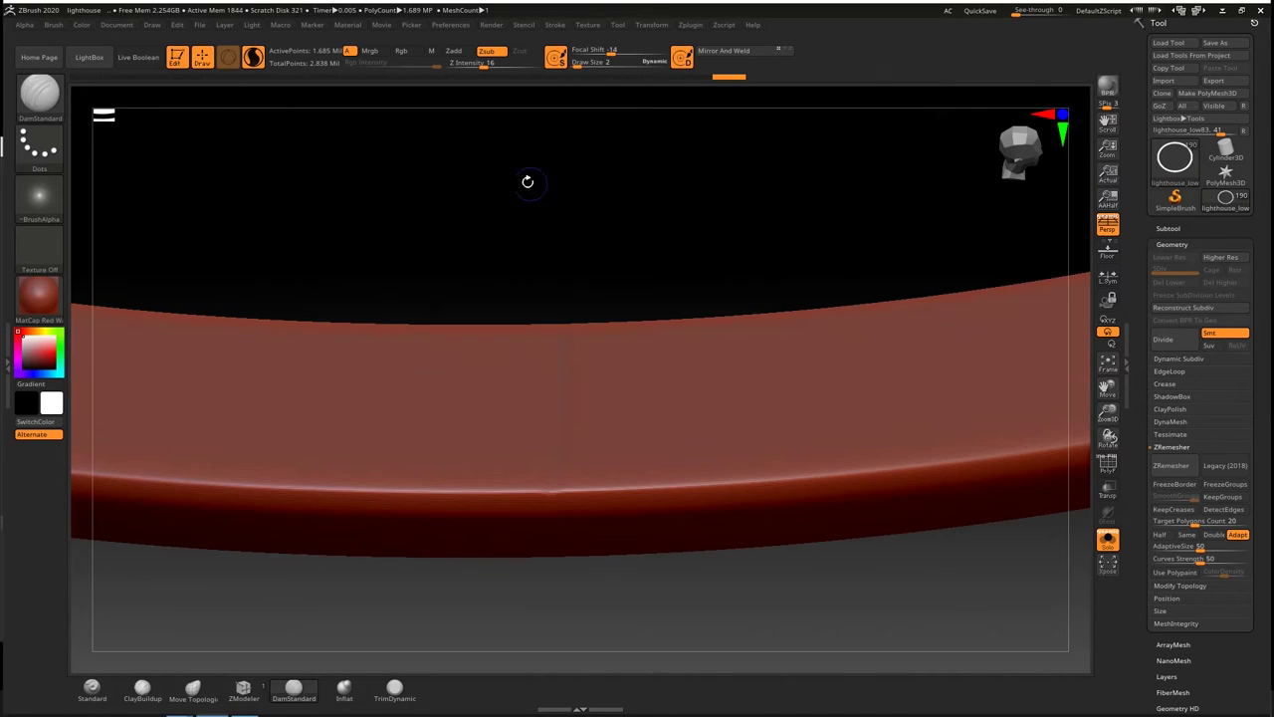
{"action": "mouse_move", "coordinate": [562, 497]}
{"action": "right_mouse_down"}
{"action": "mouse_move", "coordinate": [591, 447]}
{"action": "mouse_move", "coordinate": [640, 270]}
{"action": "mouse_move", "coordinate": [532, 474]}
{"action": "mouse_move", "coordinate": [464, 327]}
{"action": "mouse_move", "coordinate": [478, 427]}
{"action": "mouse_move", "coordinate": [540, 478]}
{"action": "right_mouse_up"}
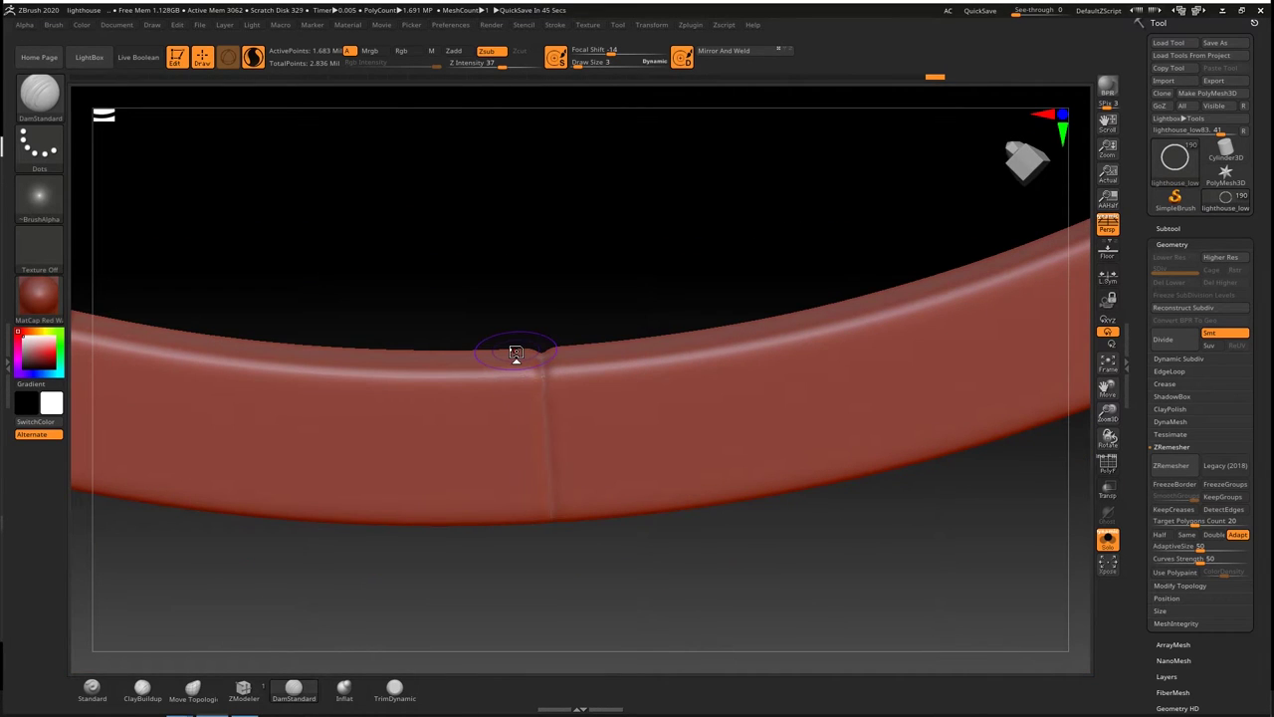
{"action": "mouse_move", "coordinate": [516, 352]}
{"action": "right_mouse_down"}
{"action": "mouse_move", "coordinate": [540, 369]}
{"action": "mouse_move", "coordinate": [660, 256]}
{"action": "mouse_move", "coordinate": [615, 239]}
{"action": "mouse_move", "coordinate": [610, 426]}
{"action": "mouse_move", "coordinate": [528, 369]}
{"action": "mouse_move", "coordinate": [568, 449]}
{"action": "mouse_move", "coordinate": [692, 443]}
{"action": "right_mouse_up"}
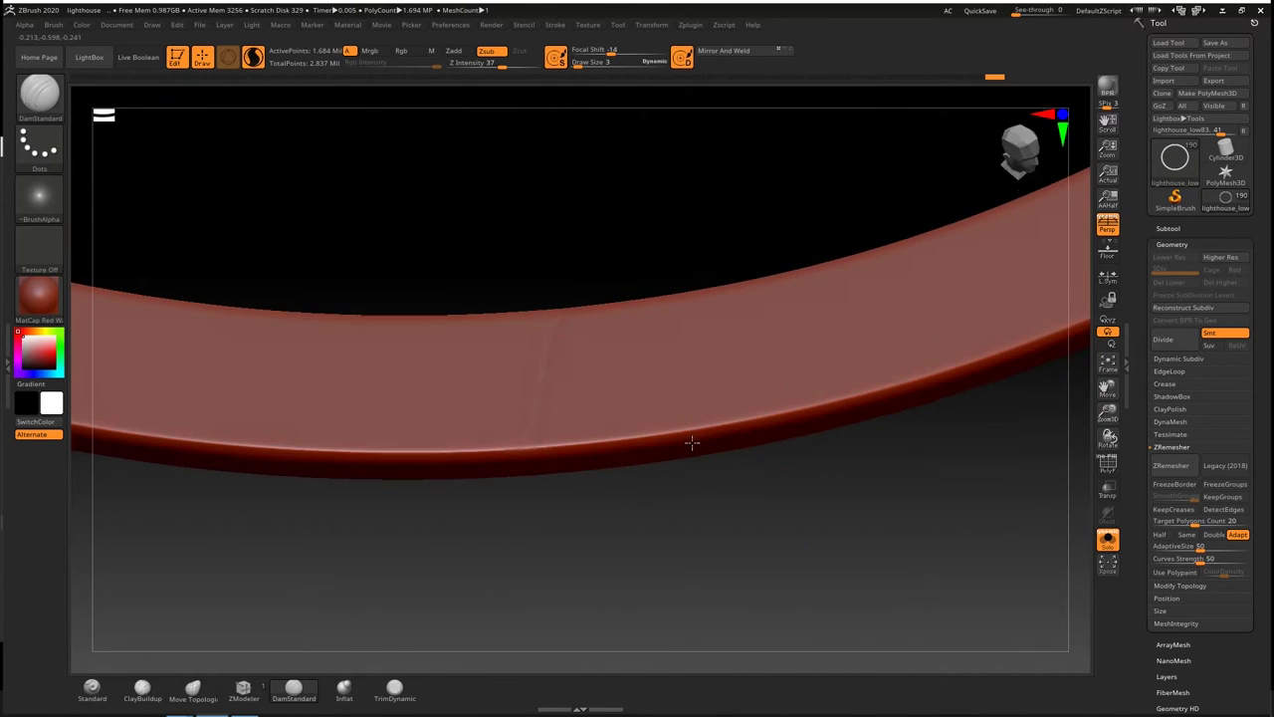
{"action": "mouse_move", "coordinate": [549, 362]}
{"action": "right_mouse_down"}
{"action": "mouse_move", "coordinate": [589, 399]}
{"action": "mouse_move", "coordinate": [549, 535]}
{"action": "mouse_move", "coordinate": [569, 507]}
{"action": "mouse_move", "coordinate": [467, 514]}
{"action": "mouse_move", "coordinate": [660, 356]}
{"action": "mouse_move", "coordinate": [514, 609]}
{"action": "mouse_move", "coordinate": [583, 541]}
{"action": "mouse_move", "coordinate": [526, 398]}
{"action": "mouse_move", "coordinate": [566, 358]}
{"action": "mouse_move", "coordinate": [386, 439]}
{"action": "mouse_move", "coordinate": [557, 430]}
{"action": "mouse_move", "coordinate": [435, 546]}
{"action": "mouse_move", "coordinate": [437, 343]}
{"action": "mouse_move", "coordinate": [499, 373]}
{"action": "mouse_move", "coordinate": [541, 276]}
{"action": "mouse_move", "coordinate": [529, 478]}
{"action": "mouse_move", "coordinate": [548, 117]}
{"action": "mouse_move", "coordinate": [454, 288]}
{"action": "mouse_move", "coordinate": [557, 328]}
{"action": "mouse_move", "coordinate": [565, 247]}
{"action": "right_mouse_up"}
{"action": "left_click", "coordinate": [514, 609]}
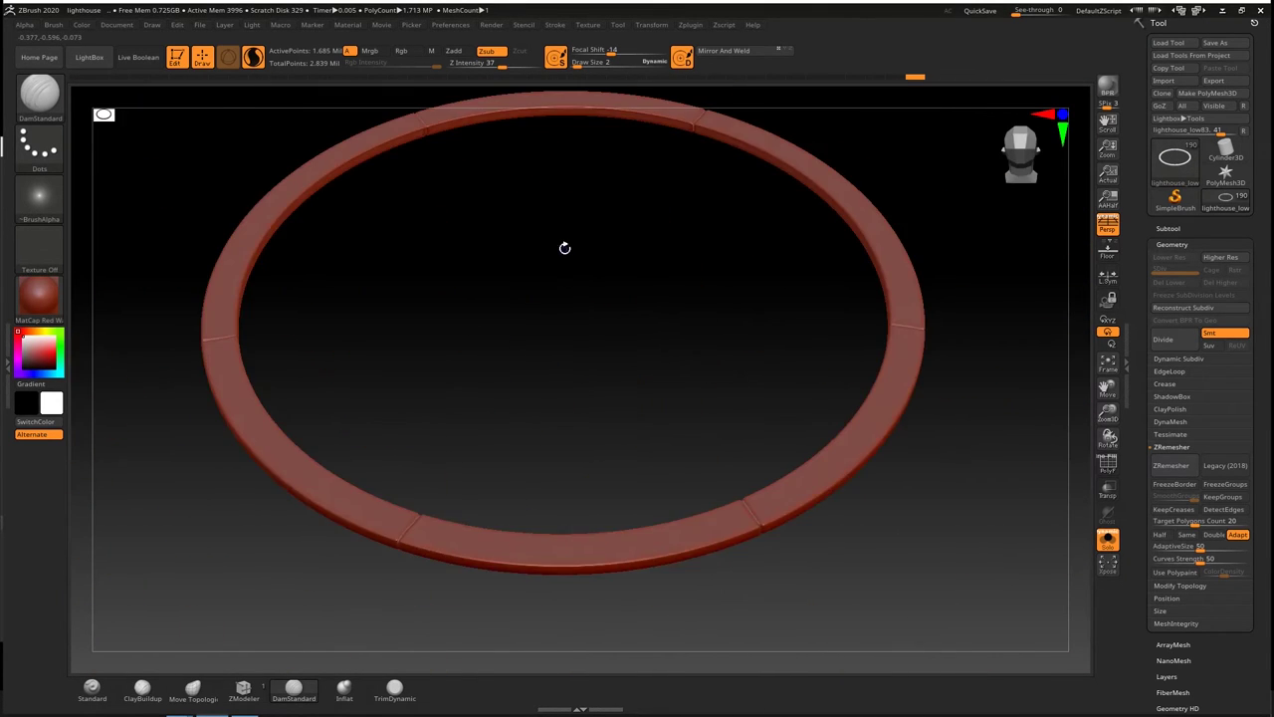
{"action": "mouse_move", "coordinate": [404, 546]}
{"action": "right_mouse_down"}
{"action": "mouse_move", "coordinate": [569, 355]}
{"action": "mouse_move", "coordinate": [623, 259]}
{"action": "mouse_move", "coordinate": [577, 339]}
{"action": "mouse_move", "coordinate": [574, 253]}
{"action": "mouse_move", "coordinate": [677, 262]}
{"action": "mouse_move", "coordinate": [666, 332]}
{"action": "mouse_move", "coordinate": [643, 239]}
{"action": "mouse_move", "coordinate": [833, 292]}
{"action": "mouse_move", "coordinate": [1183, 298]}
{"action": "right_mouse_up"}
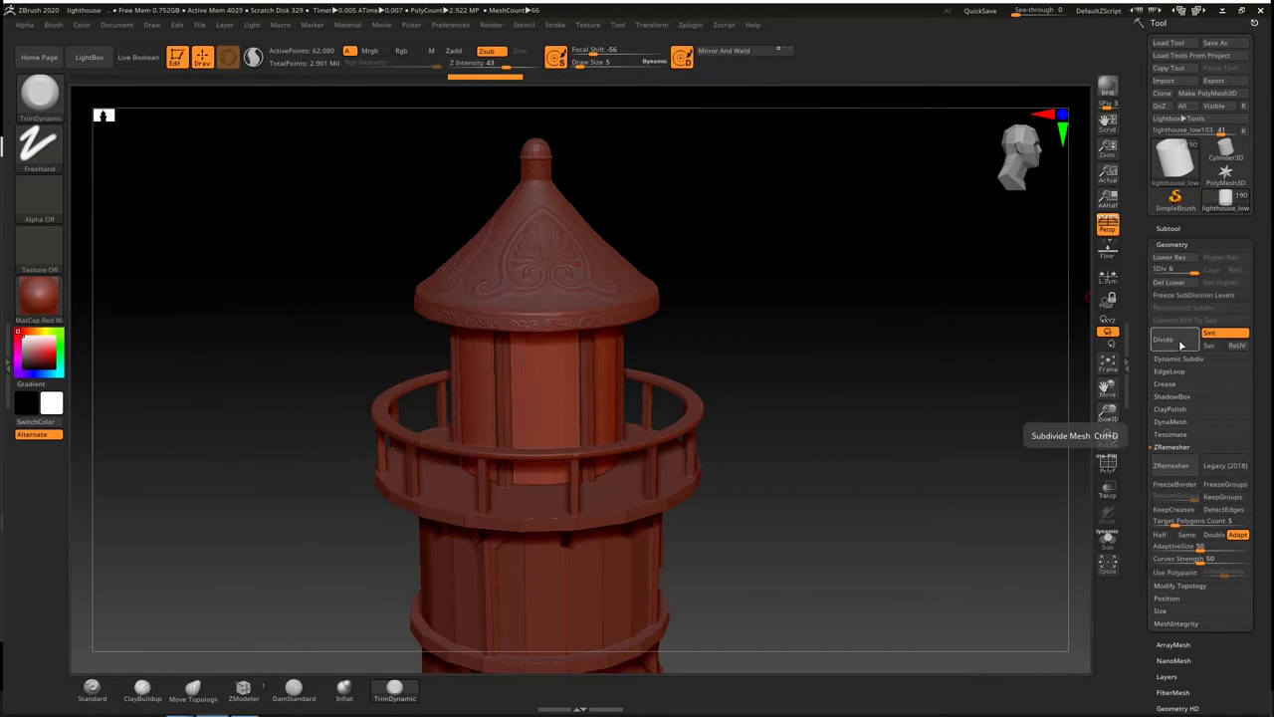
Make the railing posts active, subdivide them with Ctrl+D, and pick the DamStandard brush
{"action": "mouse_move", "coordinate": [1019, 361]}
{"action": "right_mouse_down"}
{"action": "mouse_move", "coordinate": [962, 248]}
{"action": "mouse_move", "coordinate": [846, 288]}
{"action": "mouse_move", "coordinate": [730, 302]}
{"action": "right_mouse_up"}
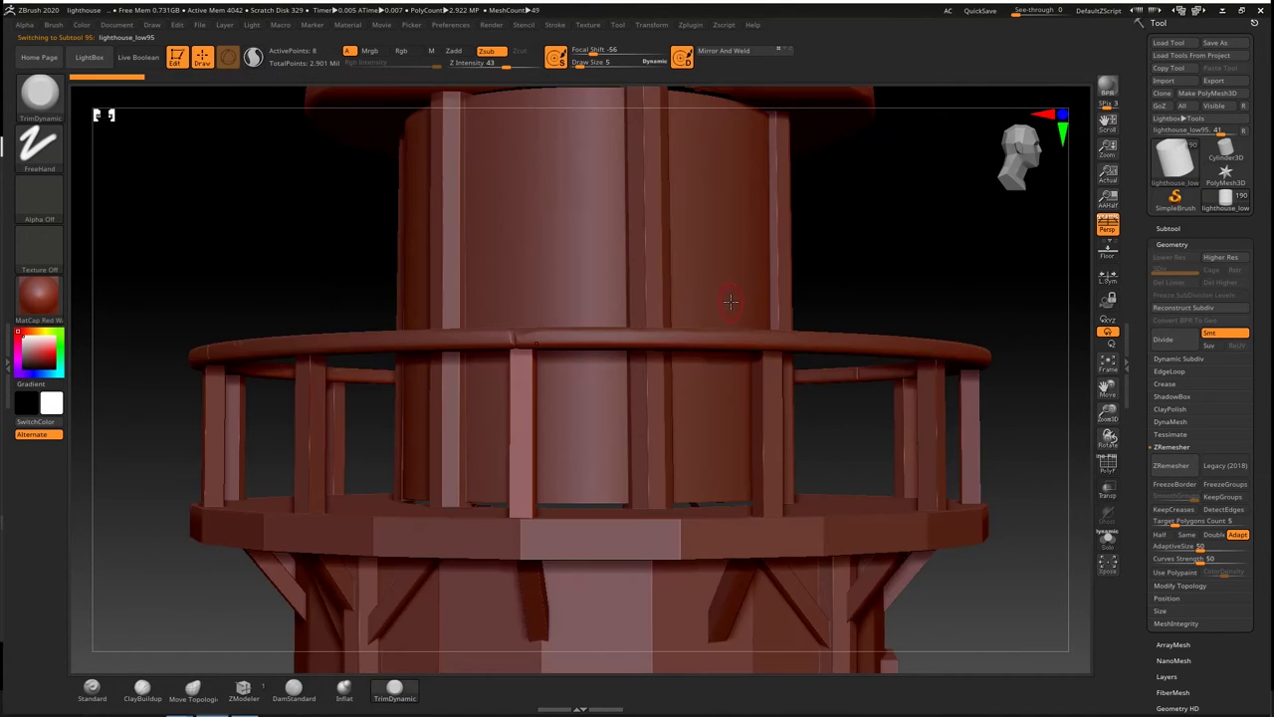
{"action": "key", "text": "ctrl+d"}
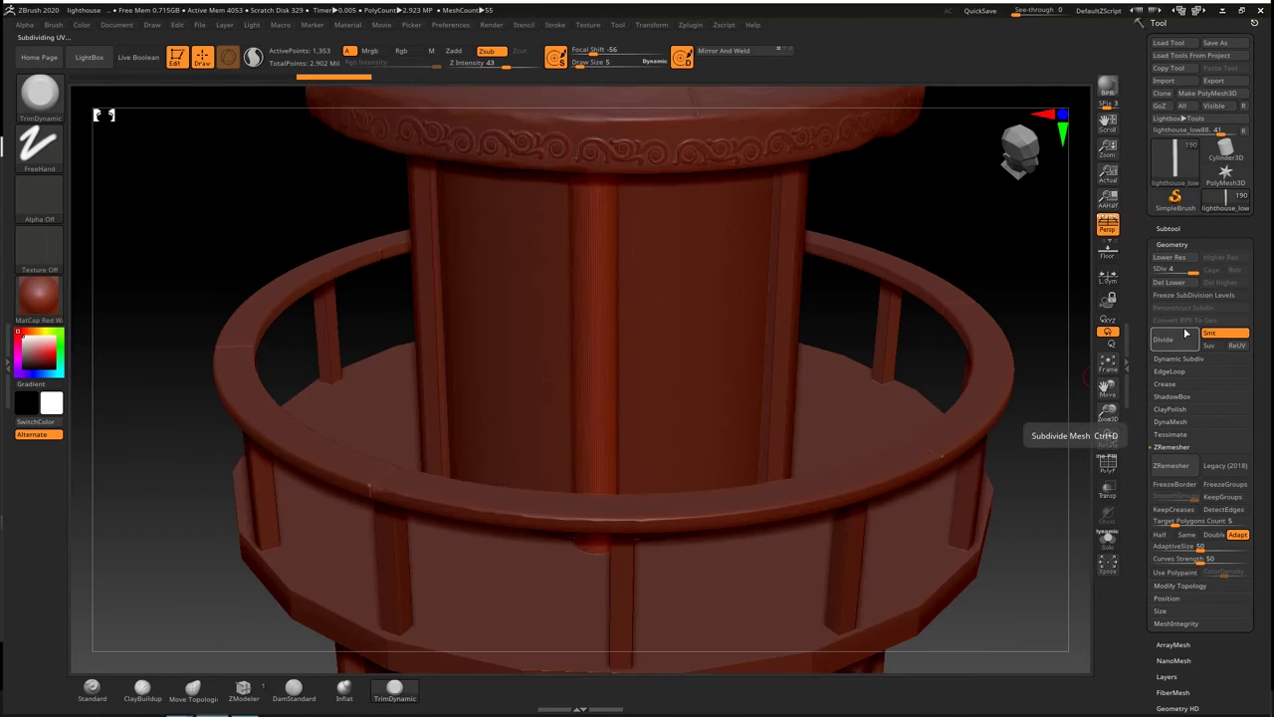
{"action": "mouse_move", "coordinate": [996, 319]}
{"action": "right_mouse_down"}
{"action": "mouse_move", "coordinate": [826, 285]}
{"action": "mouse_move", "coordinate": [886, 249]}
{"action": "mouse_move", "coordinate": [526, 223]}
{"action": "mouse_move", "coordinate": [723, 368]}
{"action": "mouse_move", "coordinate": [586, 249]}
{"action": "right_mouse_up"}
{"action": "key", "text": "b"}
{"action": "key", "text": "d"}
{"action": "key", "text": "s"}
Solo a single railing post and adjust its subdivision level for carving worn cracks
{"action": "left_click", "coordinate": [551, 192], "text": "alt"}
{"action": "key", "text": "ctrl+d"}
{"action": "key", "text": "ctrl+d"}
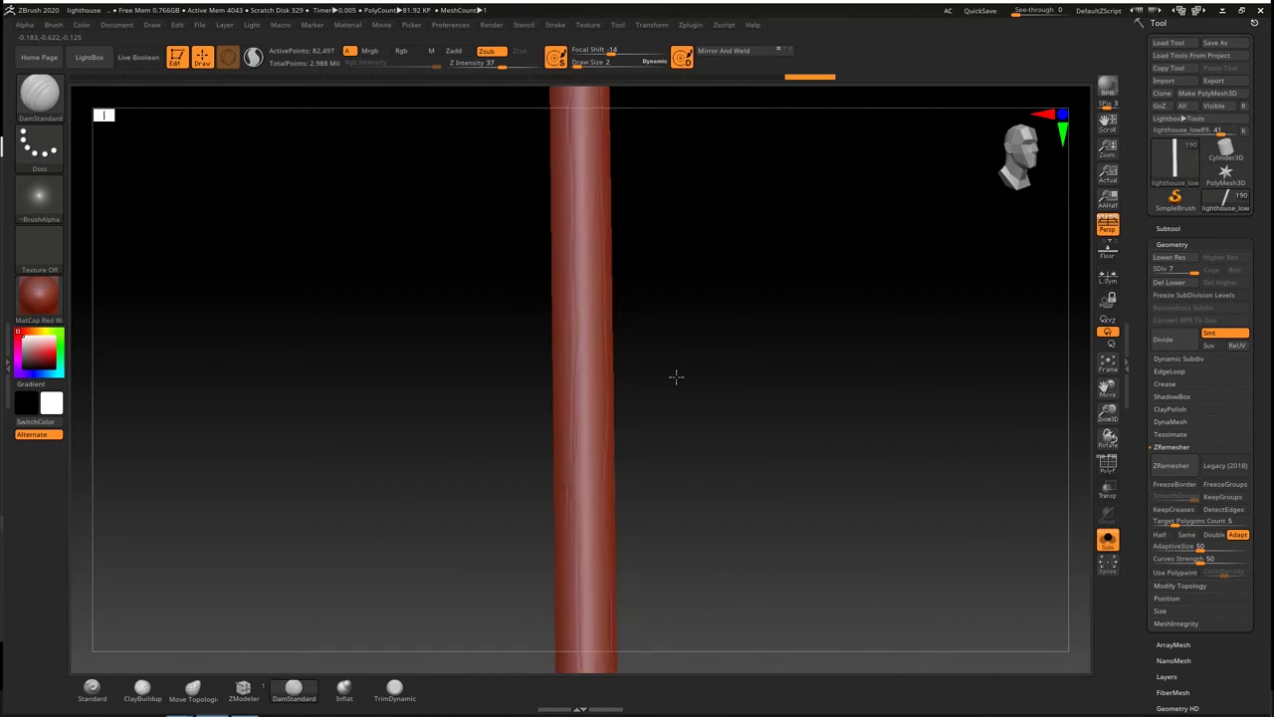
{"action": "right_click_drag", "start_coordinate": [676, 377], "coordinate": [907, 361], "text": "alt"}
{"action": "key", "text": "shift+d"}
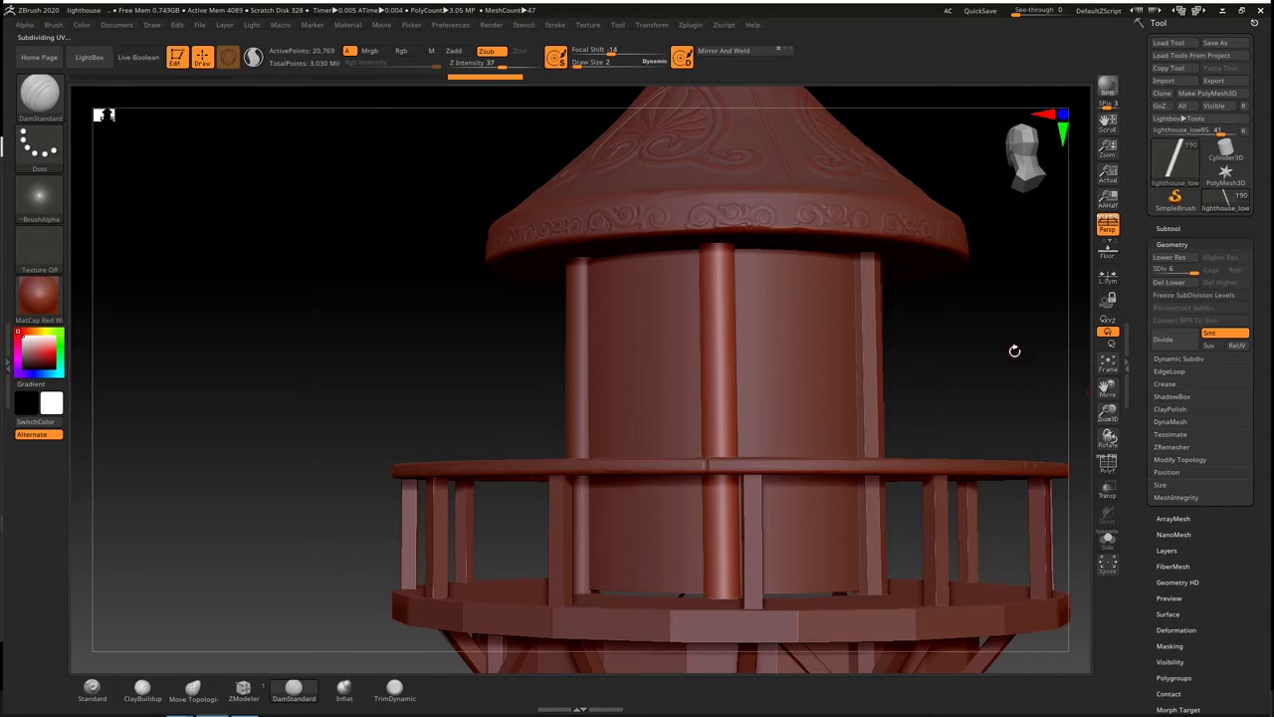
{"action": "left_click", "coordinate": [1107, 538]}
{"action": "mouse_move", "coordinate": [767, 515]}
{"action": "right_mouse_down", "text": "alt"}
{"action": "mouse_move", "coordinate": [958, 406]}
{"action": "mouse_move", "coordinate": [680, 348]}
{"action": "right_mouse_up", "text": "alt"}
{"action": "left_click", "coordinate": [1108, 539]}
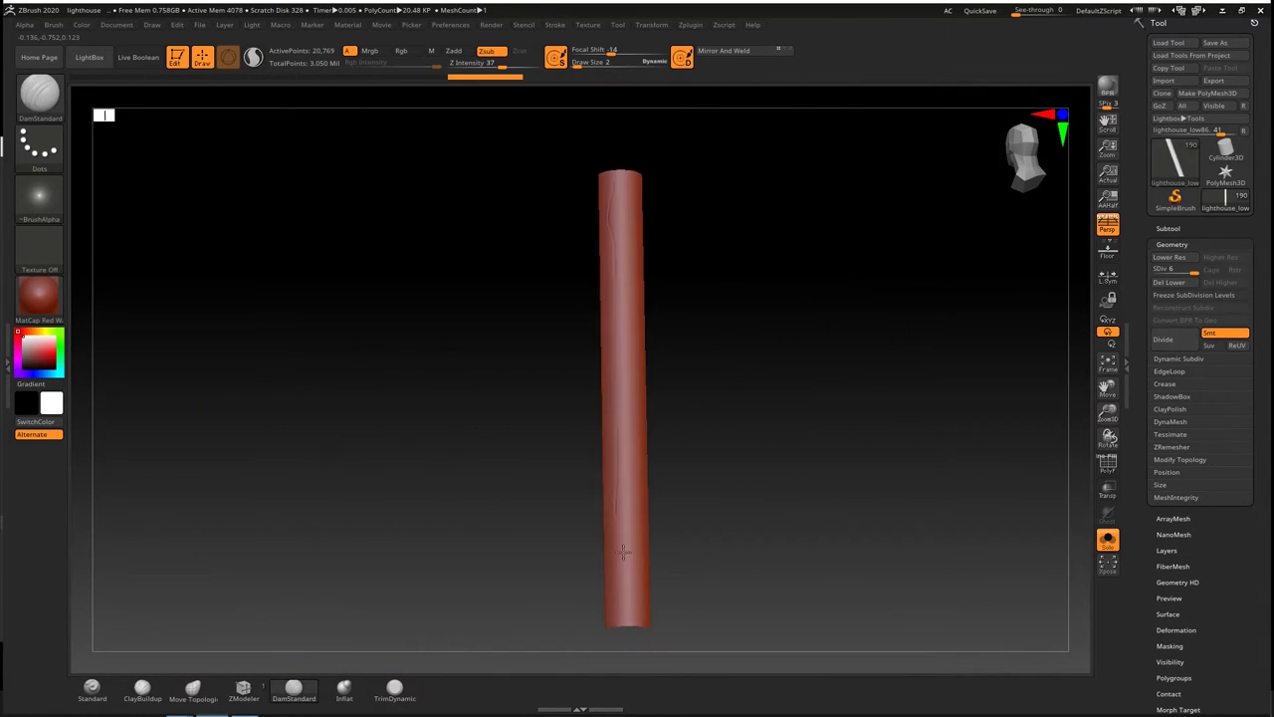
{"action": "right_click_drag", "start_coordinate": [631, 327], "coordinate": [739, 251]}
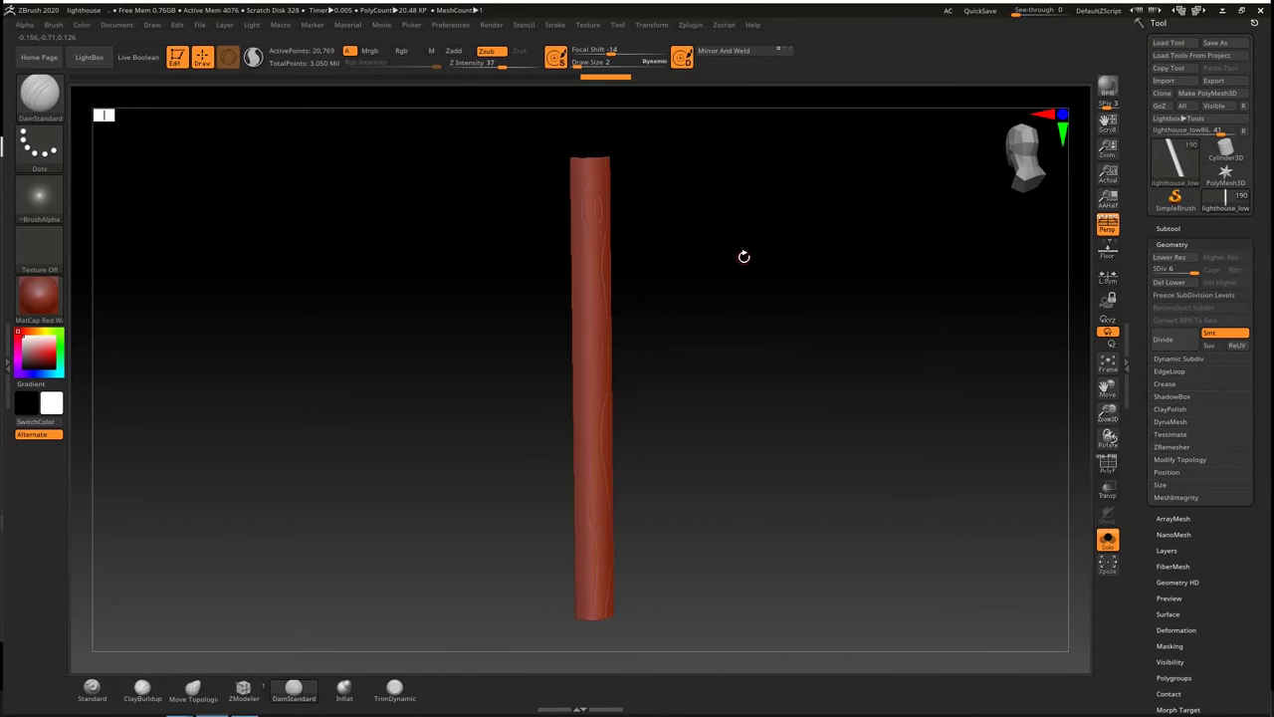
{"action": "left_click", "coordinate": [1181, 340]}
{"action": "left_click", "coordinate": [1103, 538]}
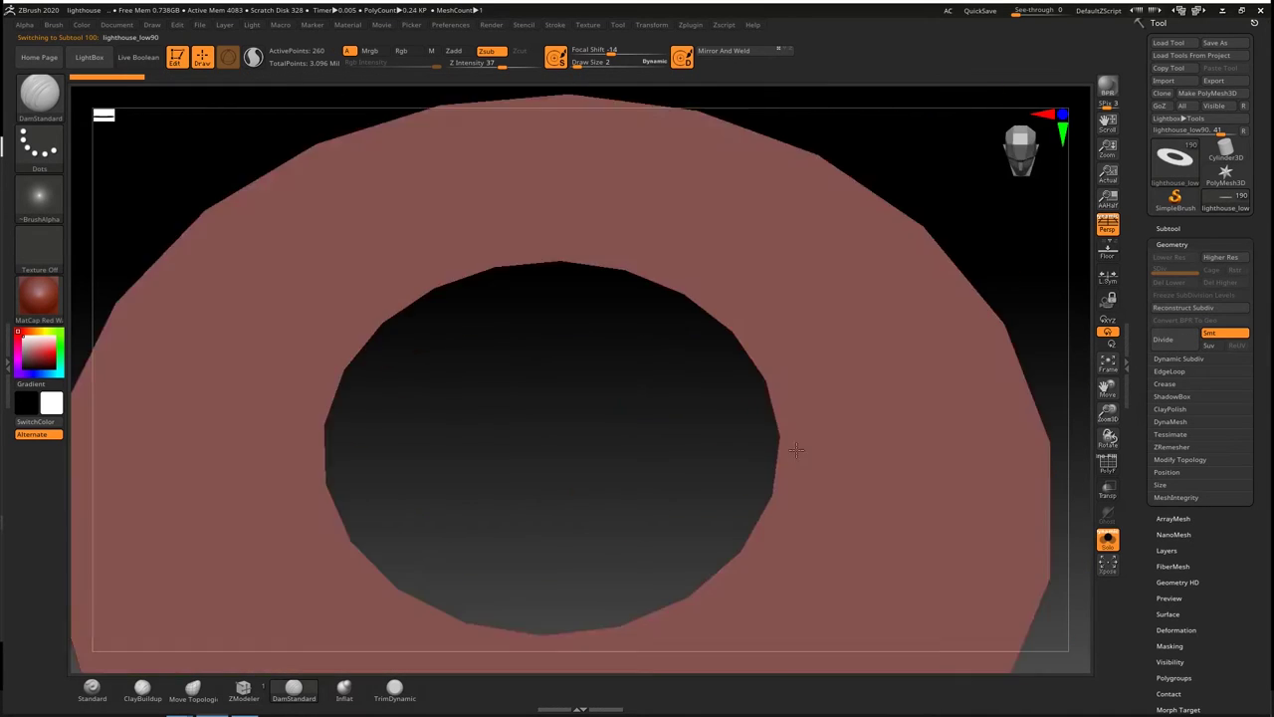
Select the flat balcony floor ring and orbit to a side view of its rim
{"action": "left_click", "coordinate": [1108, 464]}
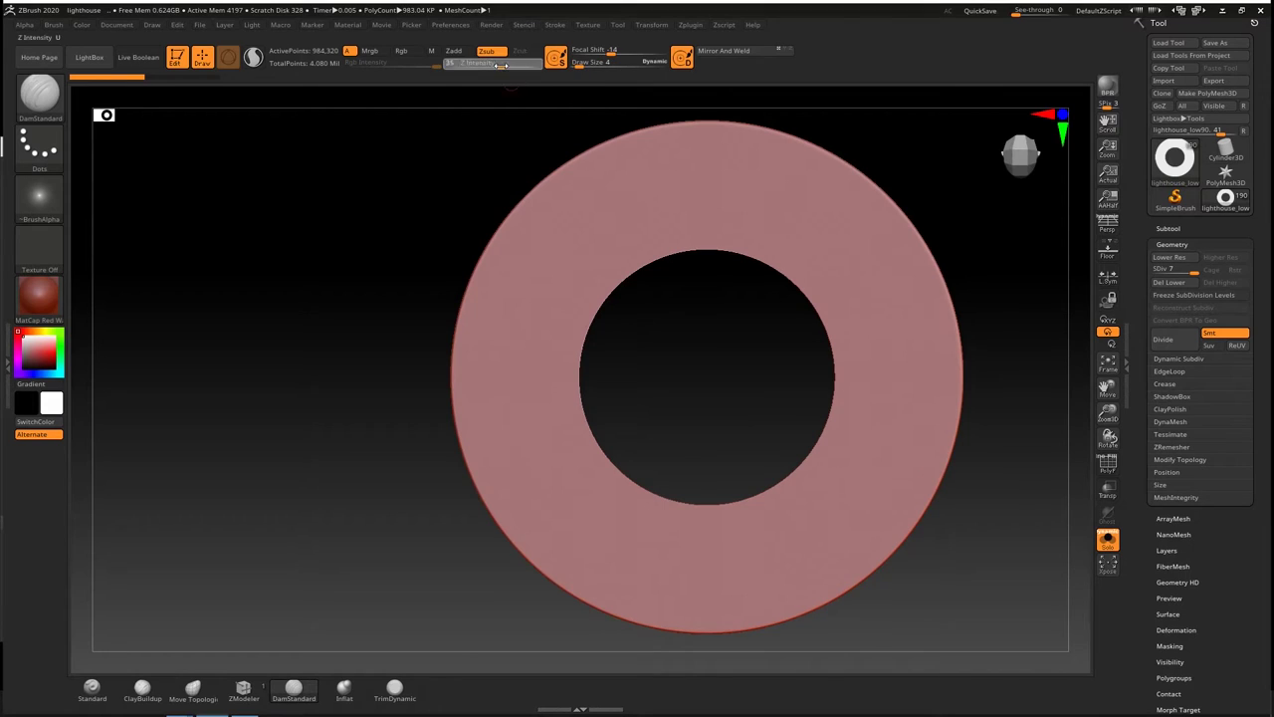
{"action": "right_click_drag", "start_coordinate": [496, 501], "coordinate": [648, 382]}
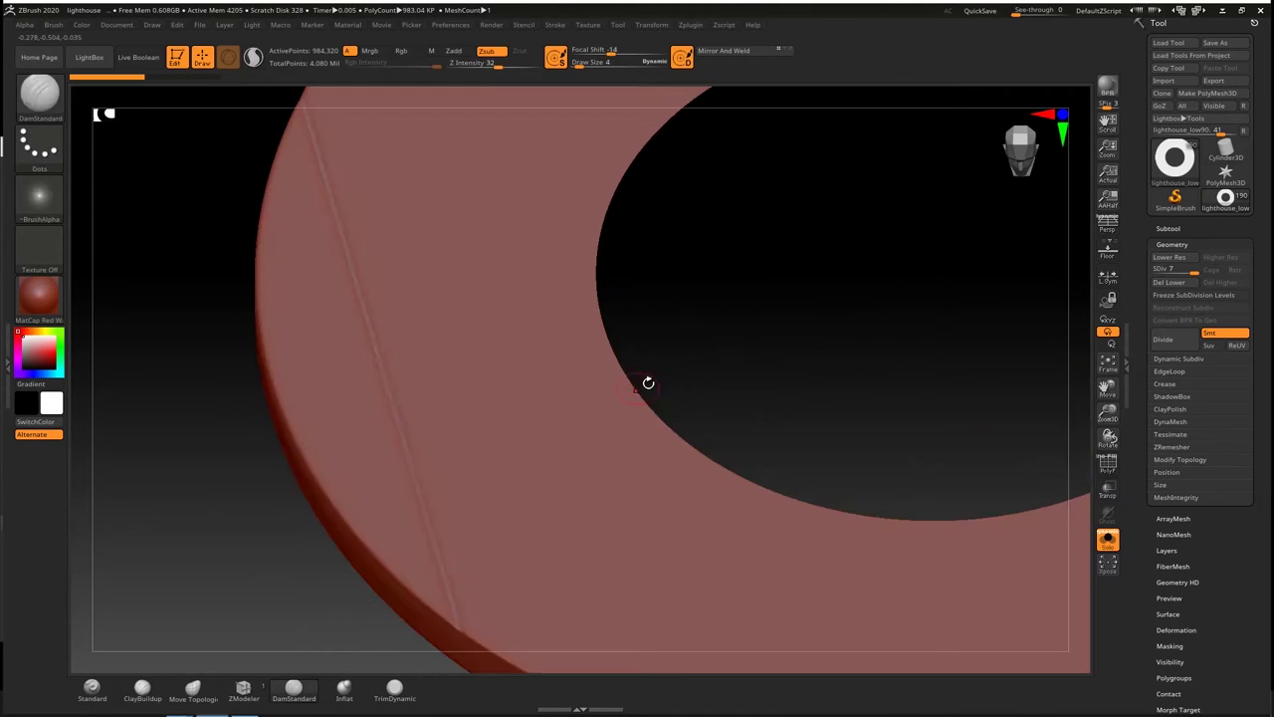
{"action": "right_click_drag", "start_coordinate": [520, 182], "coordinate": [382, 162], "text": "shift"}
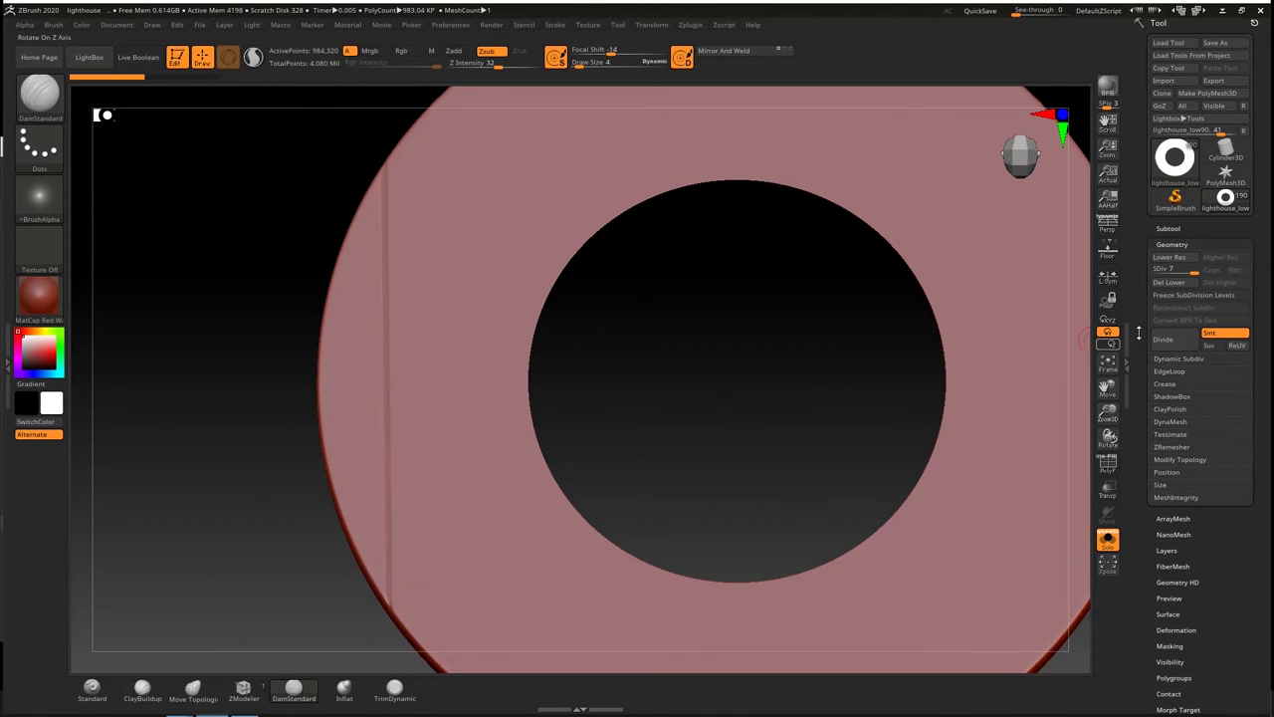
{"action": "mouse_move", "coordinate": [389, 609]}
{"action": "right_mouse_down"}
{"action": "mouse_move", "coordinate": [612, 348]}
{"action": "mouse_move", "coordinate": [628, 347]}
{"action": "mouse_move", "coordinate": [631, 418]}
{"action": "mouse_move", "coordinate": [623, 222]}
{"action": "mouse_move", "coordinate": [610, 432]}
{"action": "mouse_move", "coordinate": [537, 158]}
{"action": "right_mouse_up"}
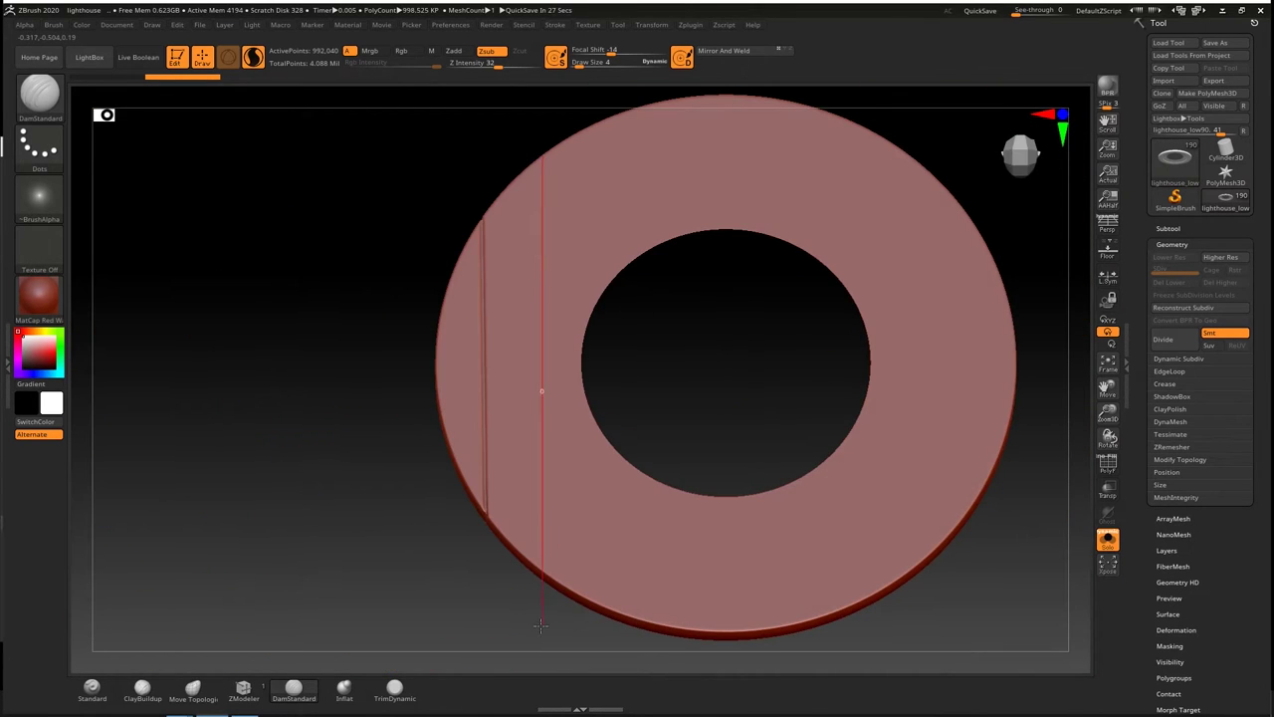
Carve four straight parallel plank seams across the floor ring with DamStandard
{"action": "left_click_drag", "start_coordinate": [539, 625], "coordinate": [539, 625]}
{"action": "mouse_move", "coordinate": [538, 625]}
{"action": "right_mouse_down", "text": "alt"}
{"action": "mouse_move", "coordinate": [626, 336]}
{"action": "mouse_move", "coordinate": [562, 135]}
{"action": "right_mouse_up", "text": "alt"}
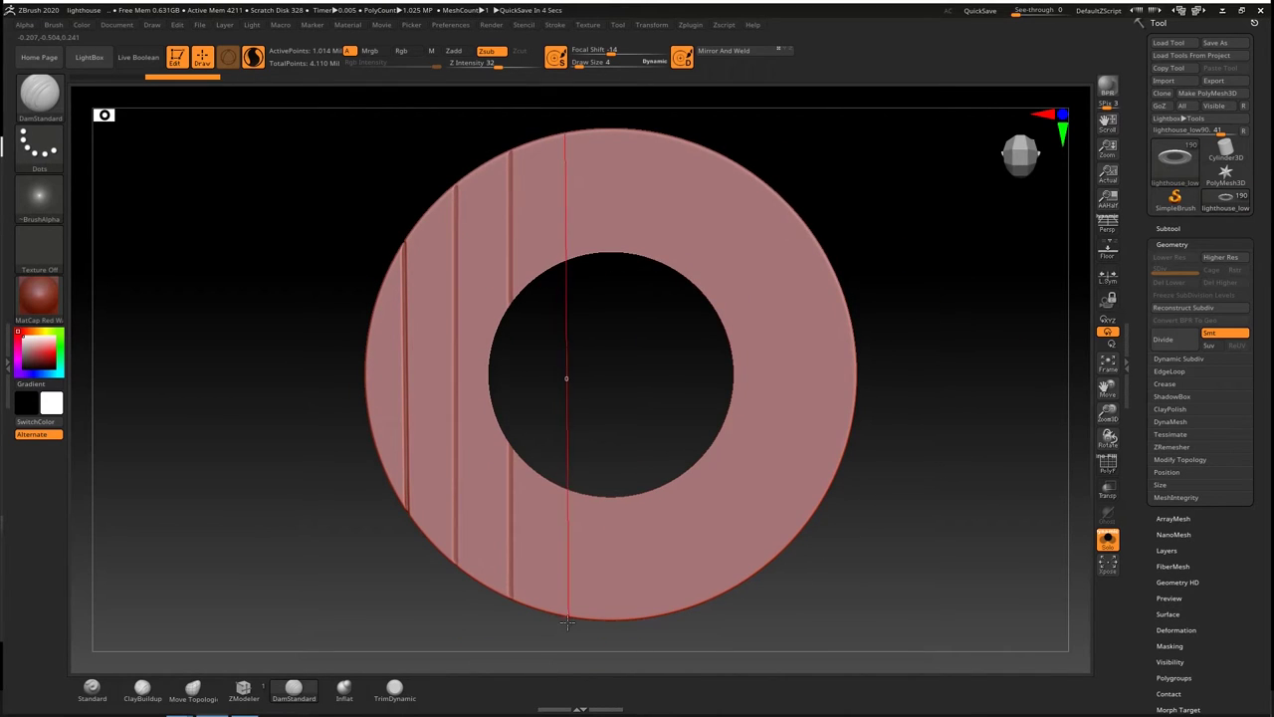
{"action": "left_click_drag", "start_coordinate": [567, 622], "coordinate": [567, 622]}
{"action": "left_click_drag", "start_coordinate": [629, 130], "coordinate": [642, 630]}
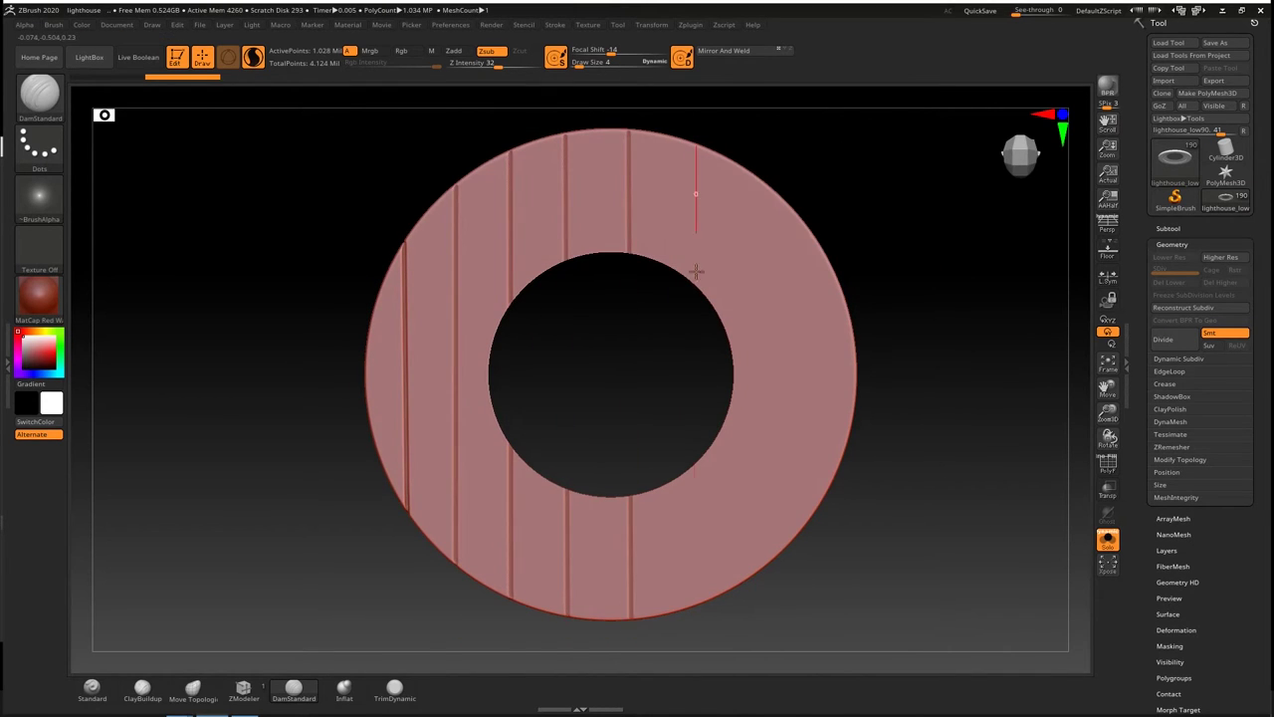
{"action": "left_click_drag", "start_coordinate": [697, 271], "coordinate": [697, 604]}
{"action": "right_click_drag", "start_coordinate": [771, 192], "coordinate": [720, 177], "text": "alt"}
{"action": "left_click_drag", "start_coordinate": [703, 589], "coordinate": [703, 590]}
{"action": "mouse_move", "coordinate": [703, 589]}
{"action": "right_mouse_down"}
{"action": "mouse_move", "coordinate": [734, 396]}
{"action": "mouse_move", "coordinate": [395, 393]}
{"action": "right_mouse_up"}
Subdivide the floor ring and reorient it so the planks run vertically
{"action": "key", "text": "ctrl+d"}
{"action": "right_click_drag", "start_coordinate": [895, 494], "coordinate": [643, 382]}
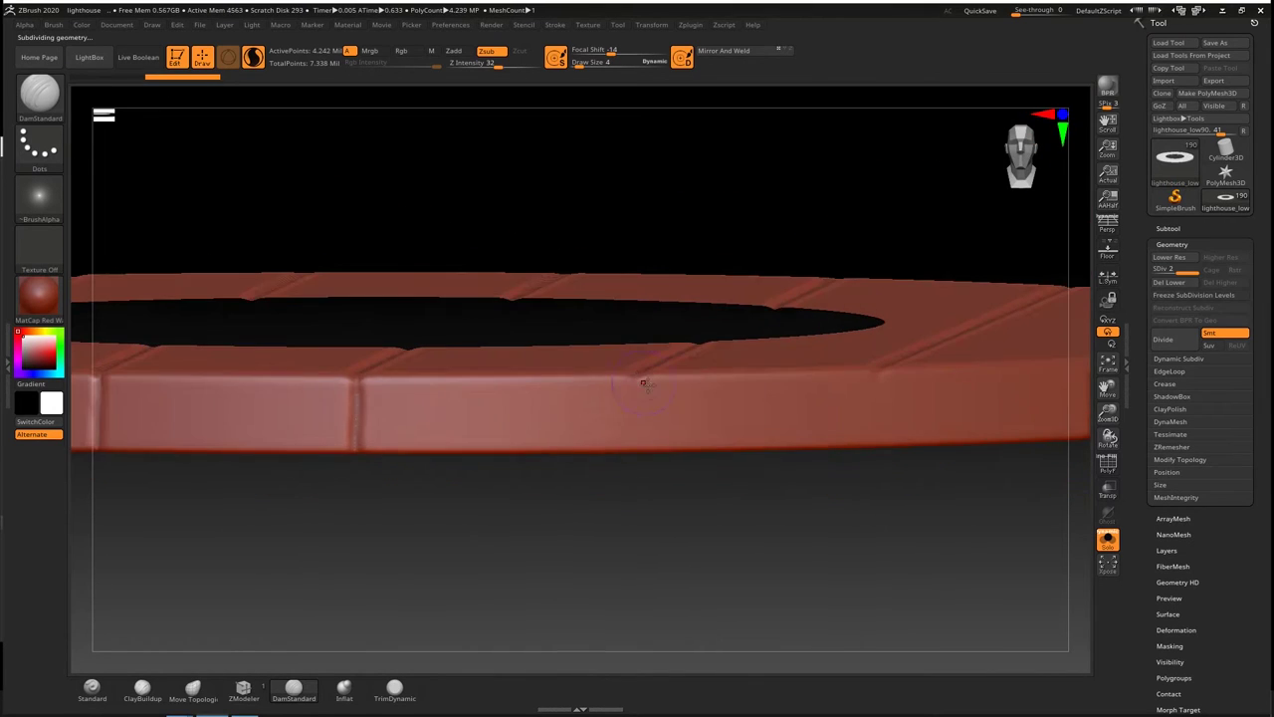
{"action": "mouse_move", "coordinate": [789, 460]}
{"action": "right_mouse_down"}
{"action": "mouse_move", "coordinate": [859, 408]}
{"action": "mouse_move", "coordinate": [761, 399]}
{"action": "mouse_move", "coordinate": [687, 345]}
{"action": "right_mouse_up"}
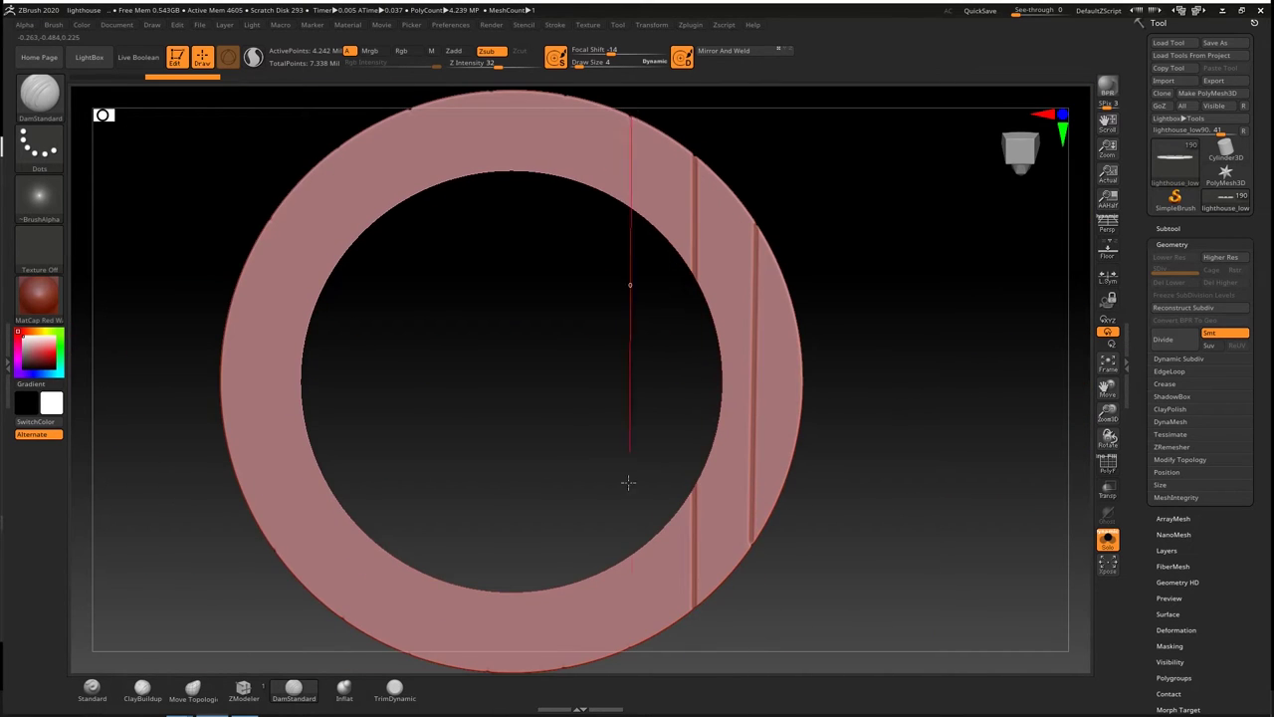
{"action": "right_click_drag", "start_coordinate": [628, 482], "coordinate": [629, 137]}
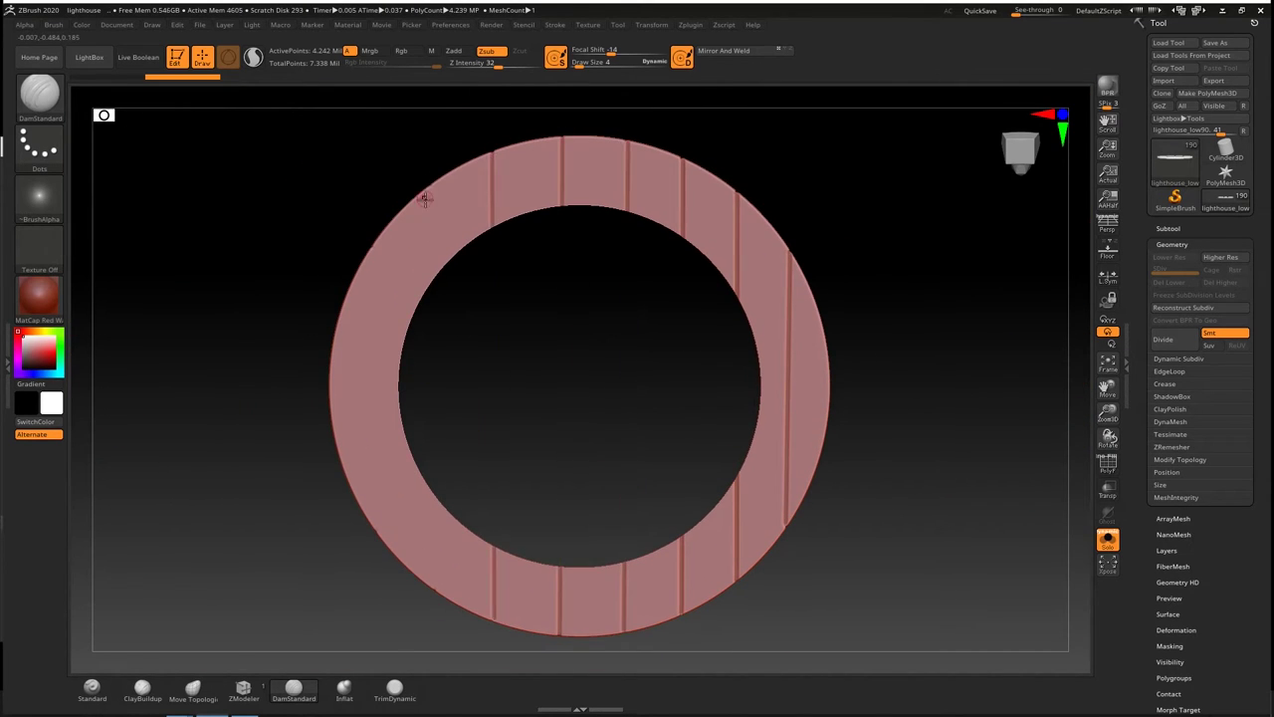
{"action": "mouse_move", "coordinate": [389, 499]}
{"action": "right_mouse_down"}
{"action": "mouse_move", "coordinate": [498, 150]}
{"action": "mouse_move", "coordinate": [551, 377]}
{"action": "right_mouse_up"}
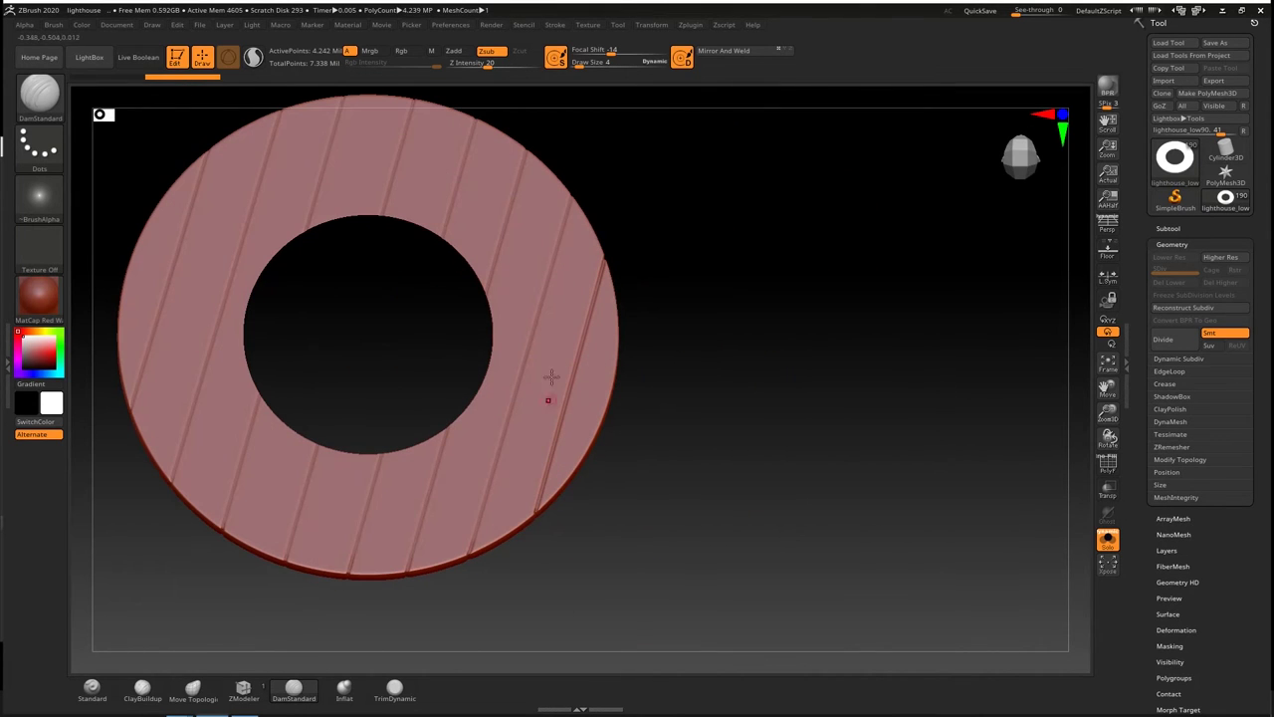
{"action": "right_click_drag", "start_coordinate": [423, 478], "coordinate": [551, 523], "text": "alt"}
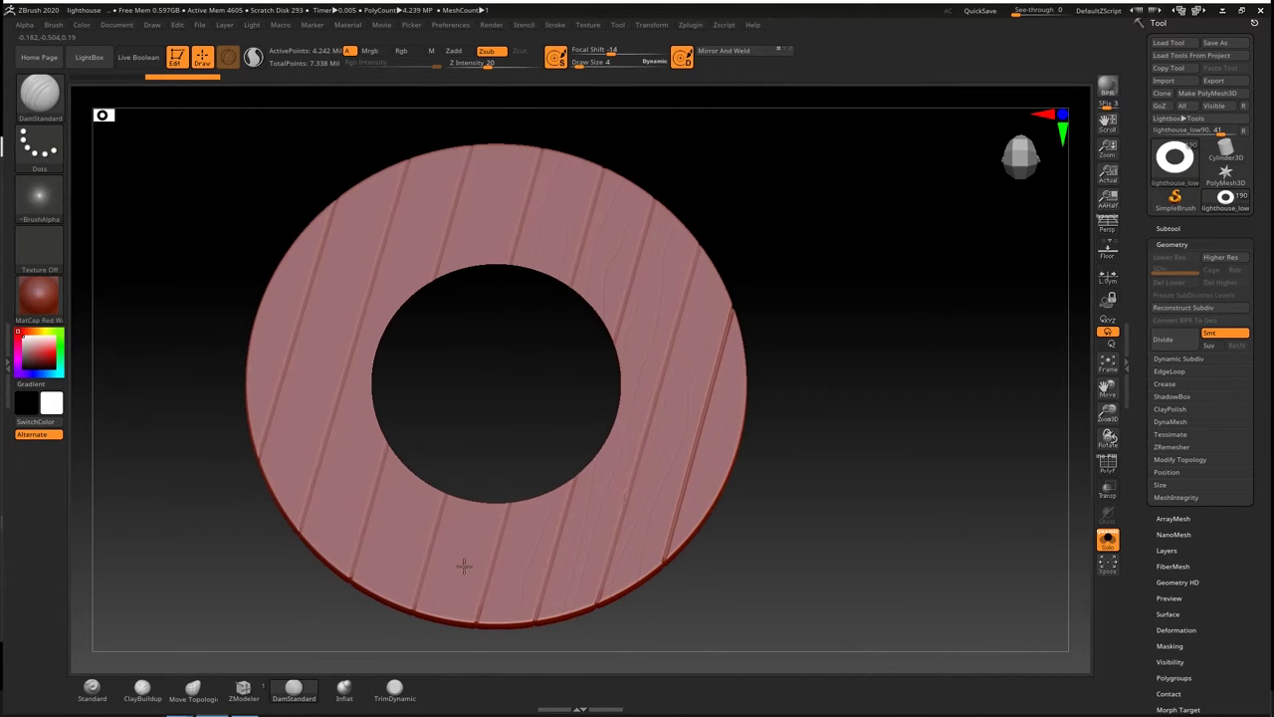
{"action": "right_click_drag", "start_coordinate": [394, 365], "coordinate": [387, 239]}
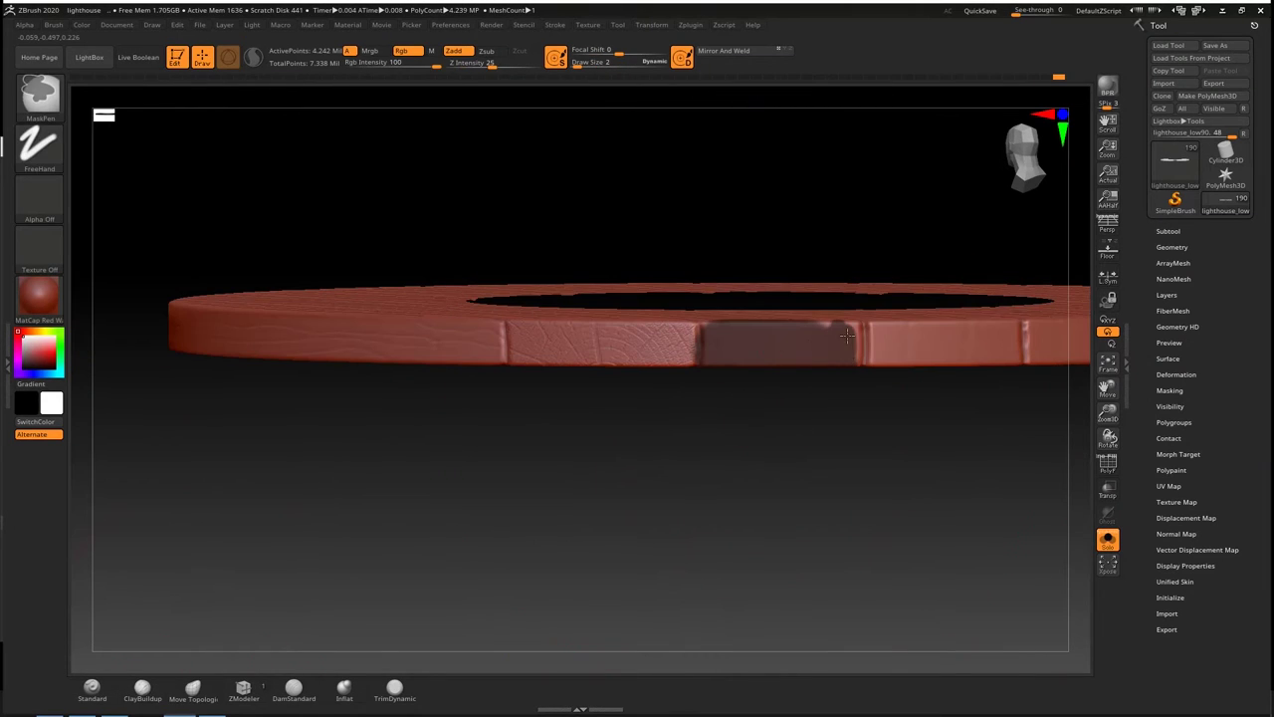
Invert the mask on the floor ring's outer-rim edge plank to isolate it for grain detail
{"action": "right_click_drag", "start_coordinate": [688, 341], "coordinate": [786, 329]}
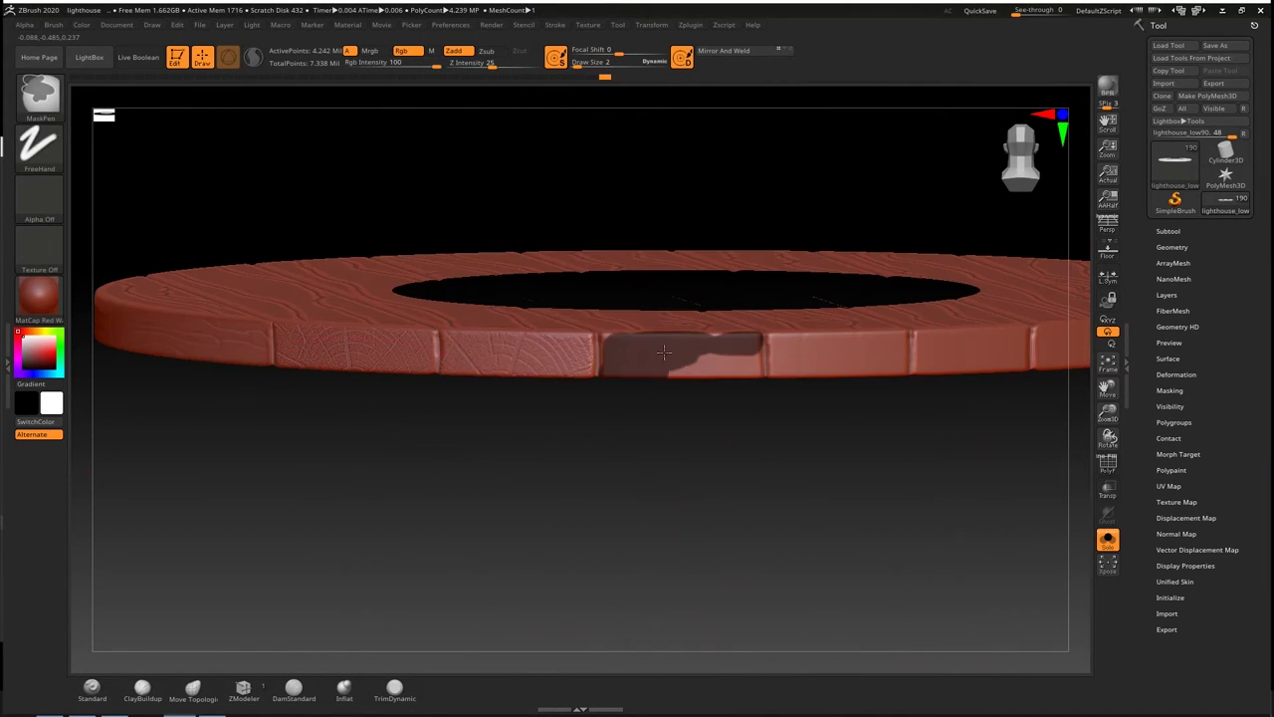
{"action": "left_click", "coordinate": [737, 401], "text": "ctrl"}
{"action": "left_click_drag", "start_coordinate": [595, 481], "coordinate": [529, 501]}
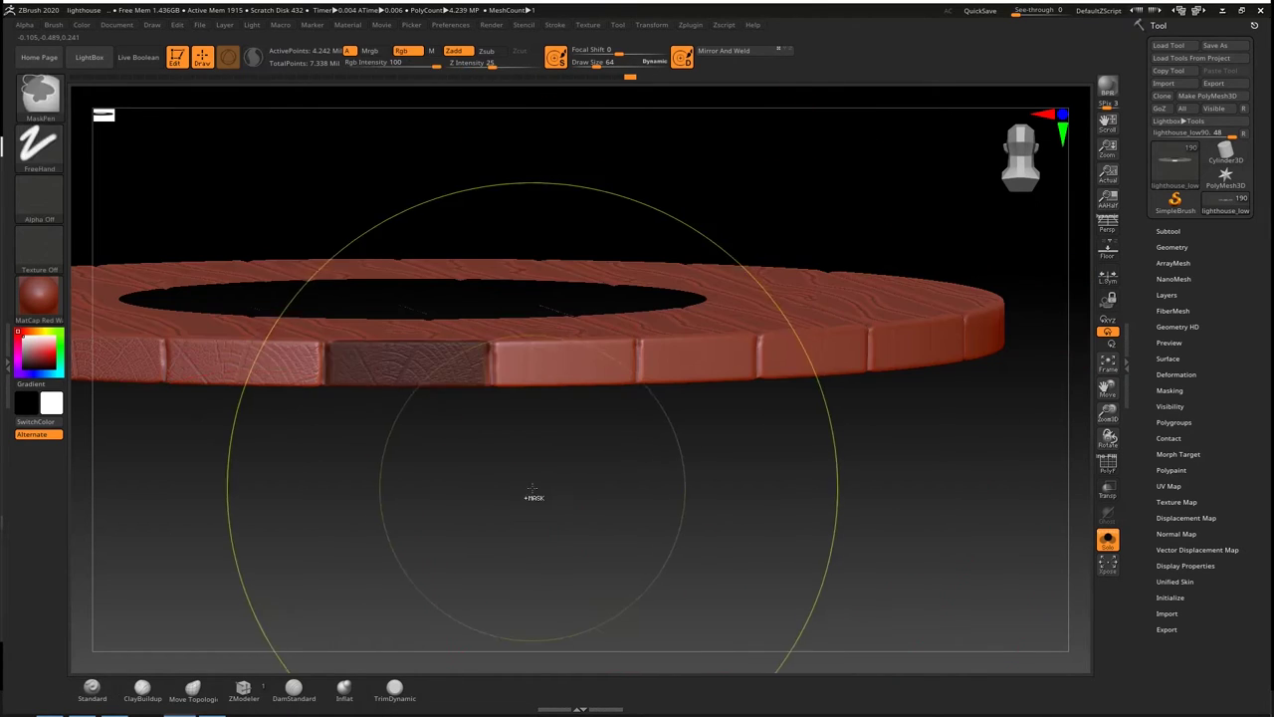
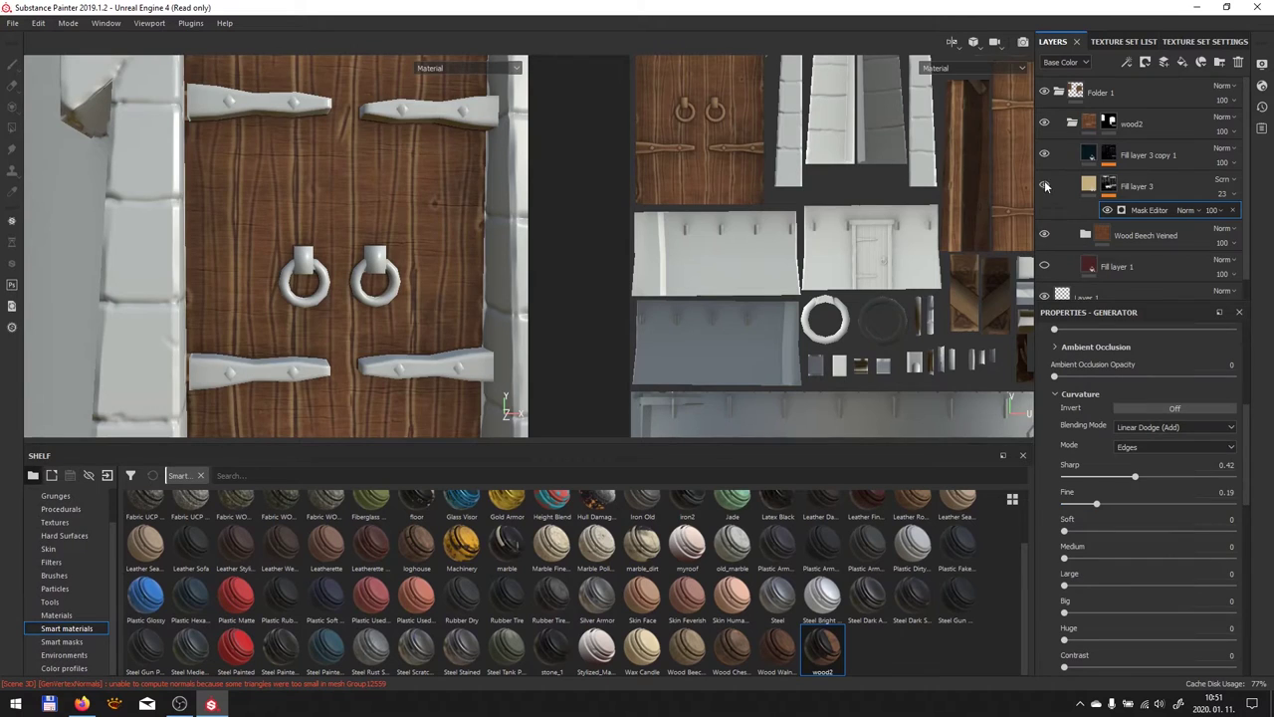
Hide the base wood layer and mask the dirt fill in wood2 with the Dust Dirty smart mask
{"action": "scroll", "coordinate": [1084, 251], "scroll_direction": "down", "scroll_amount": 1}
{"action": "left_click", "coordinate": [1045, 219]}
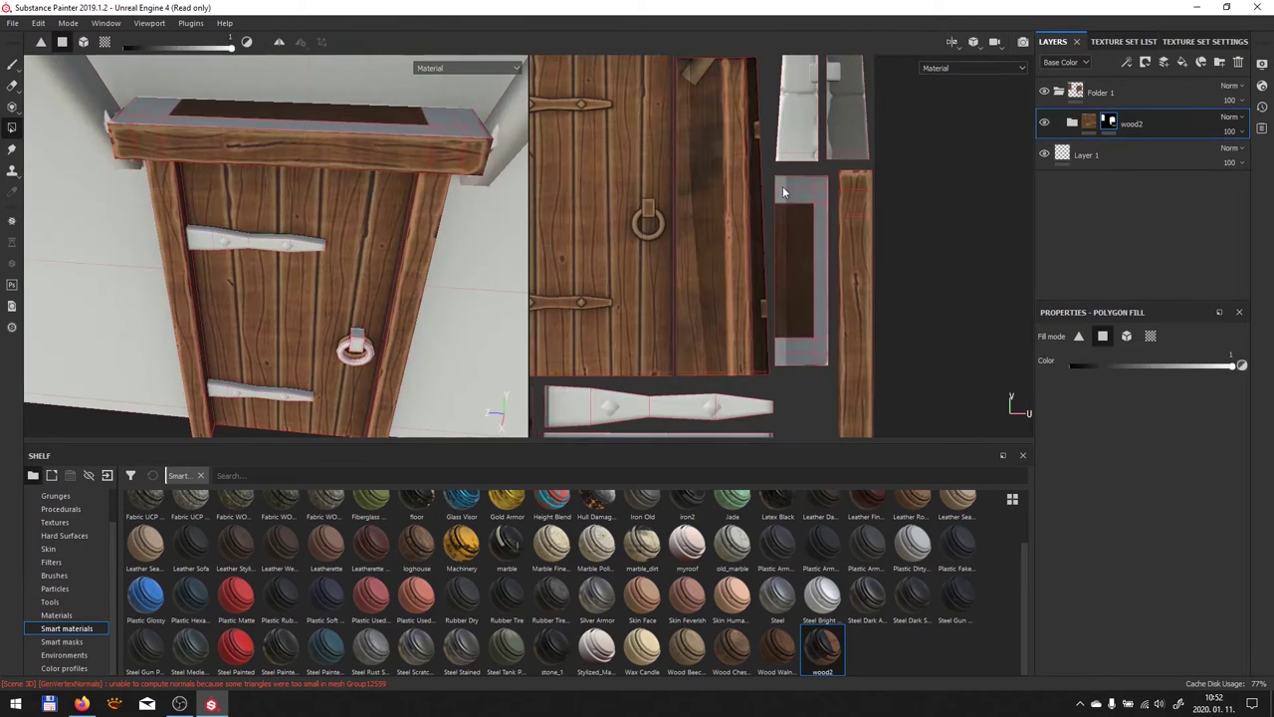
{"action": "left_click", "coordinate": [1076, 122]}
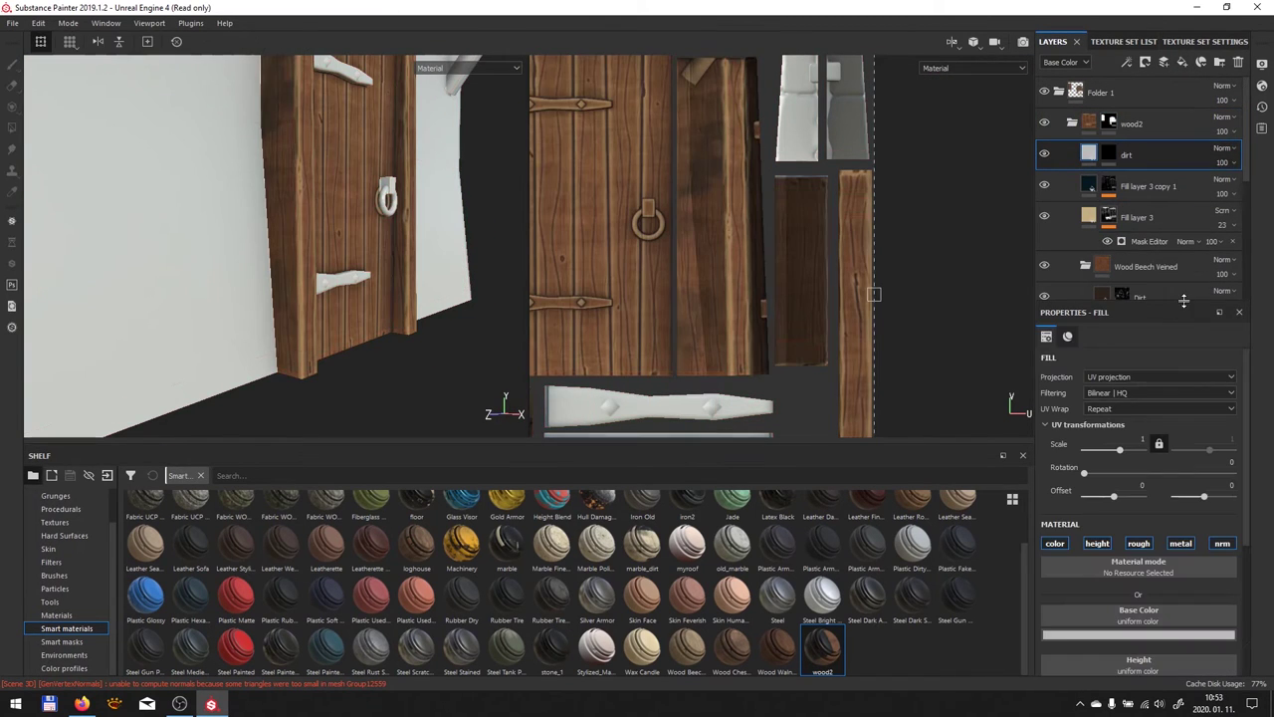
{"action": "left_click", "coordinate": [1151, 635]}
{"action": "left_click", "coordinate": [61, 641]}
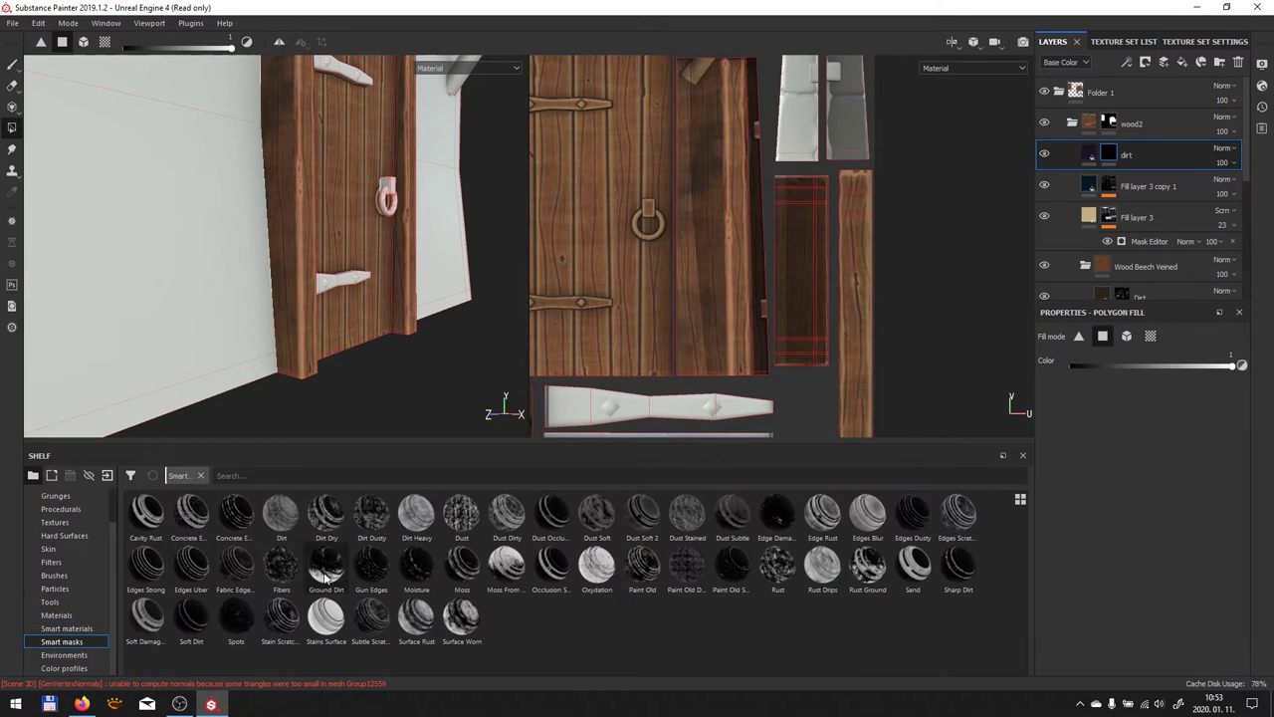
{"action": "left_click_drag", "start_coordinate": [507, 513], "coordinate": [1113, 155]}
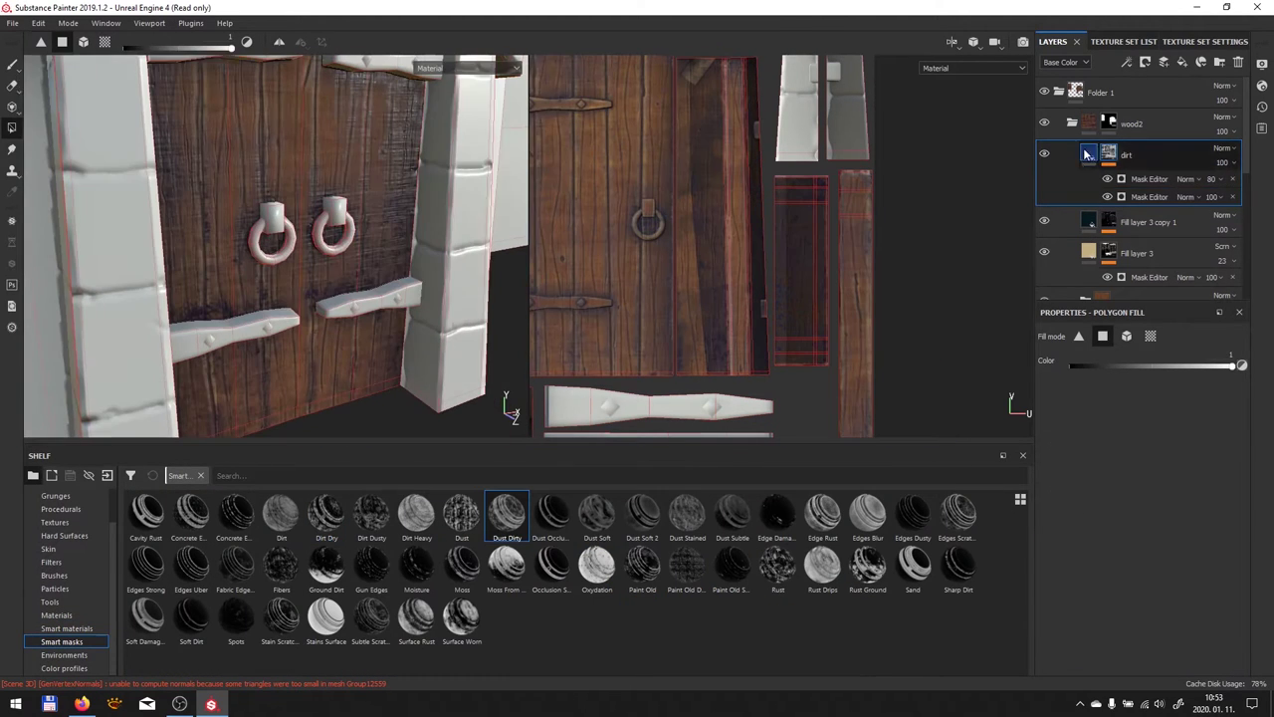
{"action": "left_click", "coordinate": [1113, 155]}
{"action": "right_click", "coordinate": [1126, 155]}
Add a paint effect to the dirt mask, remove one generator, and set the paint to grayscale
{"action": "left_click", "coordinate": [1145, 398]}
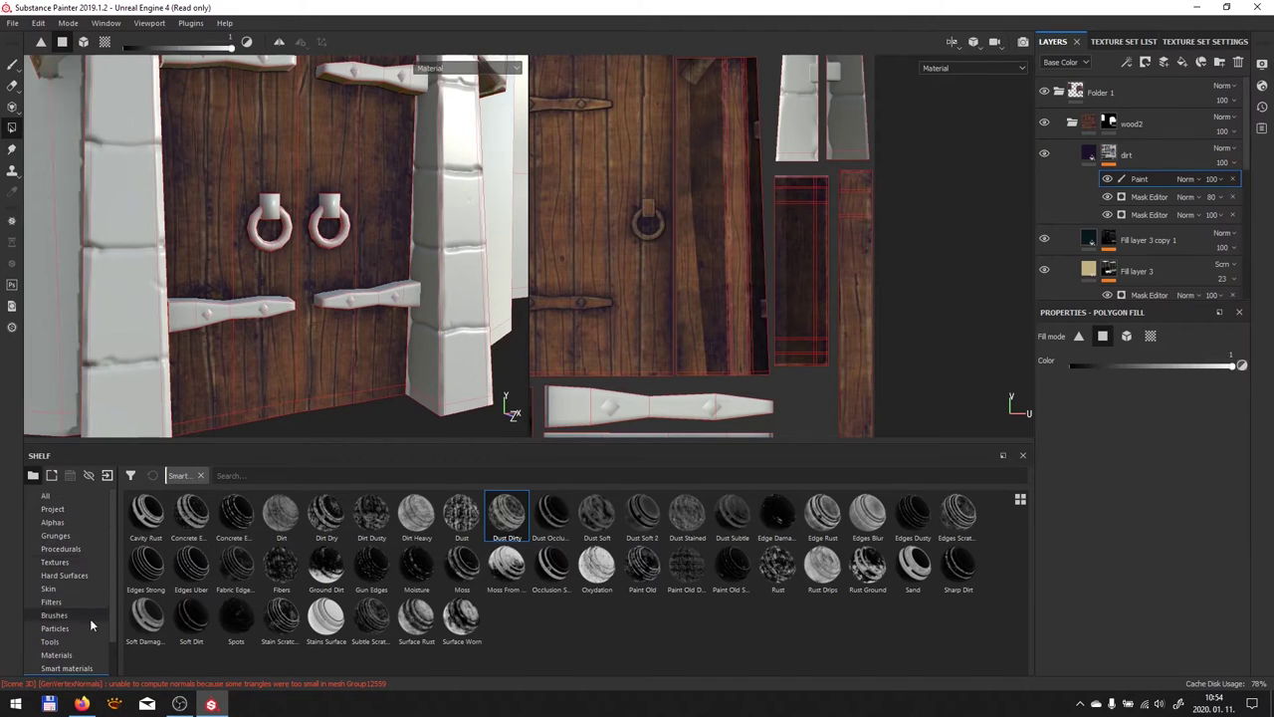
{"action": "left_click", "coordinate": [54, 615]}
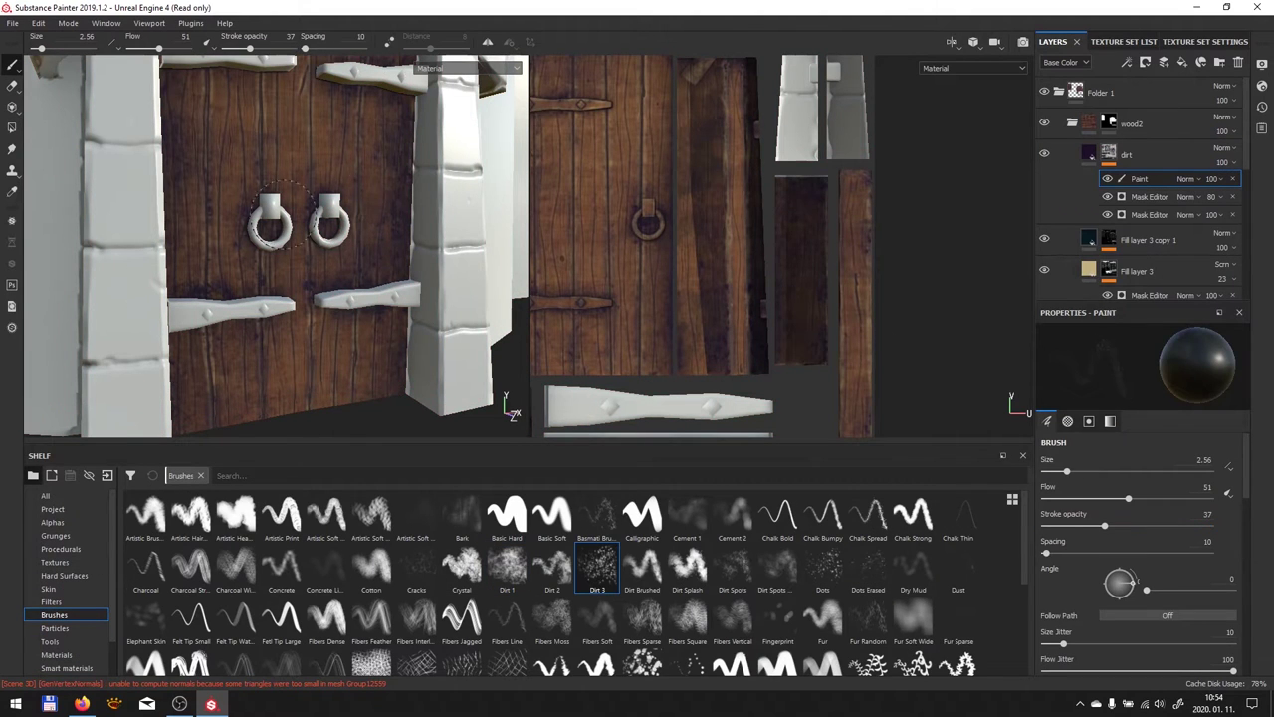
{"action": "left_click_drag", "start_coordinate": [284, 211], "coordinate": [239, 368], "text": "alt"}
{"action": "left_click", "coordinate": [1085, 158]}
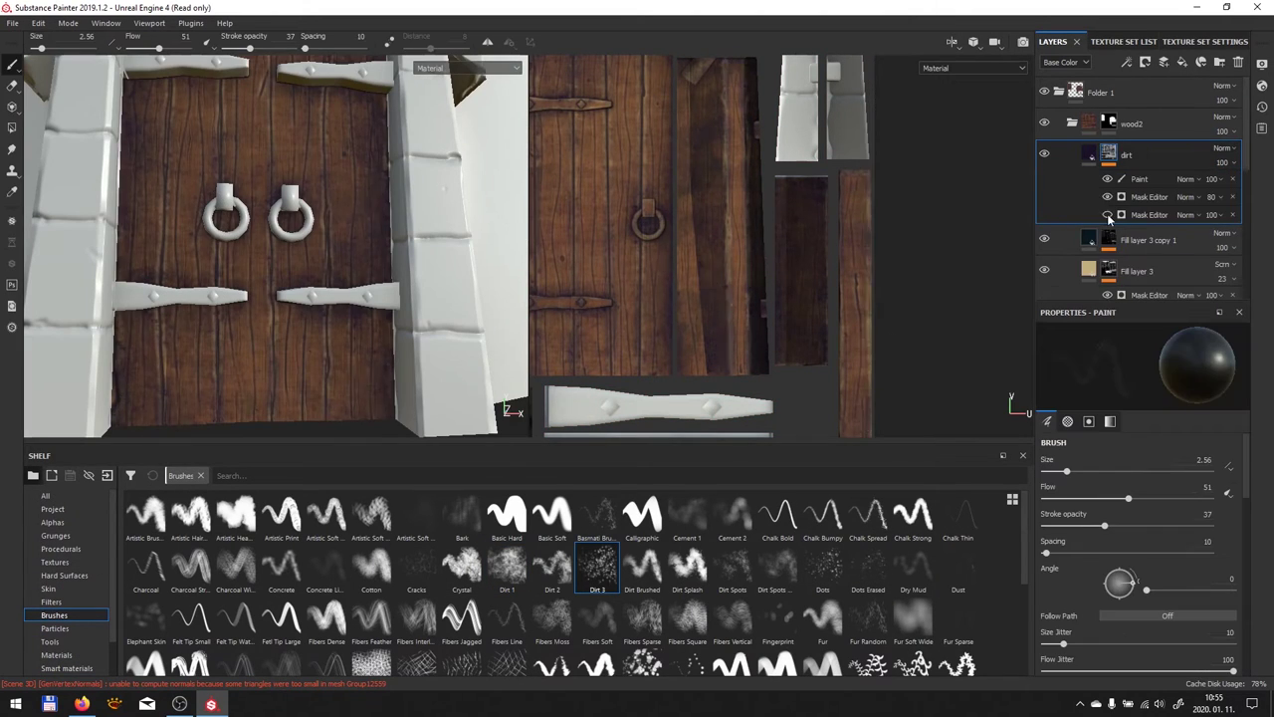
{"action": "left_click", "coordinate": [1048, 421]}
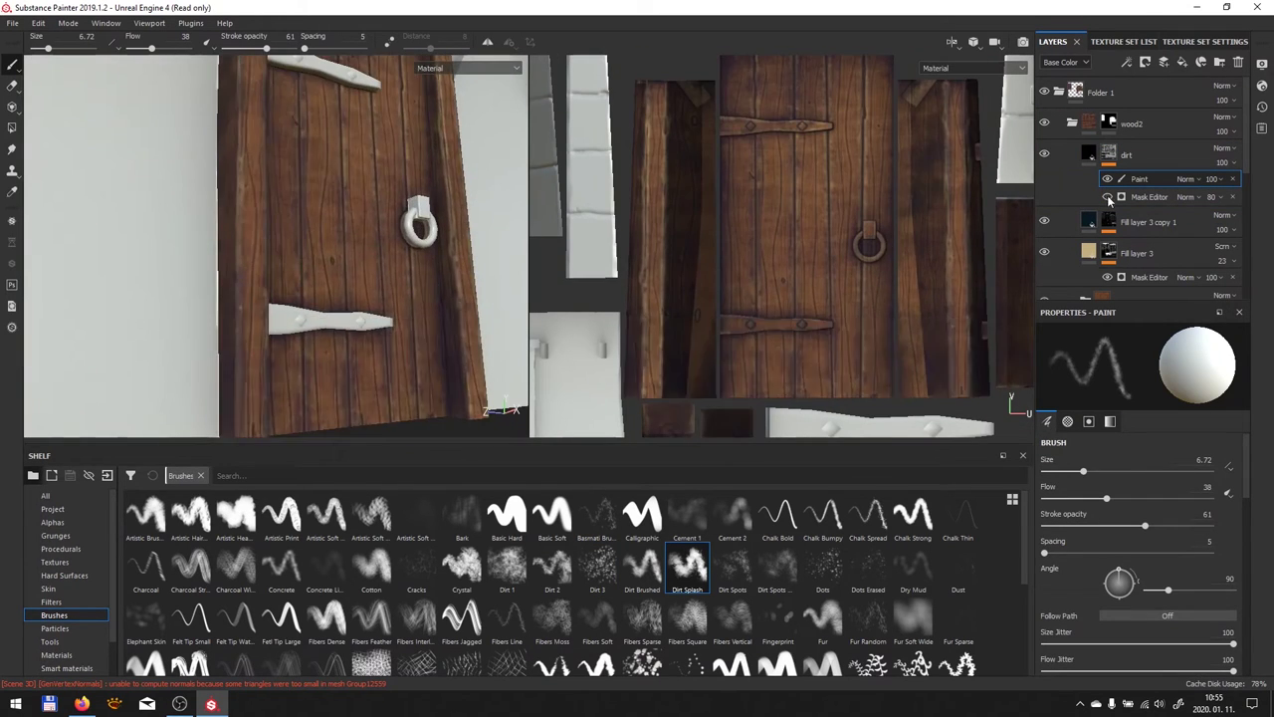
{"action": "left_click", "coordinate": [1110, 421]}
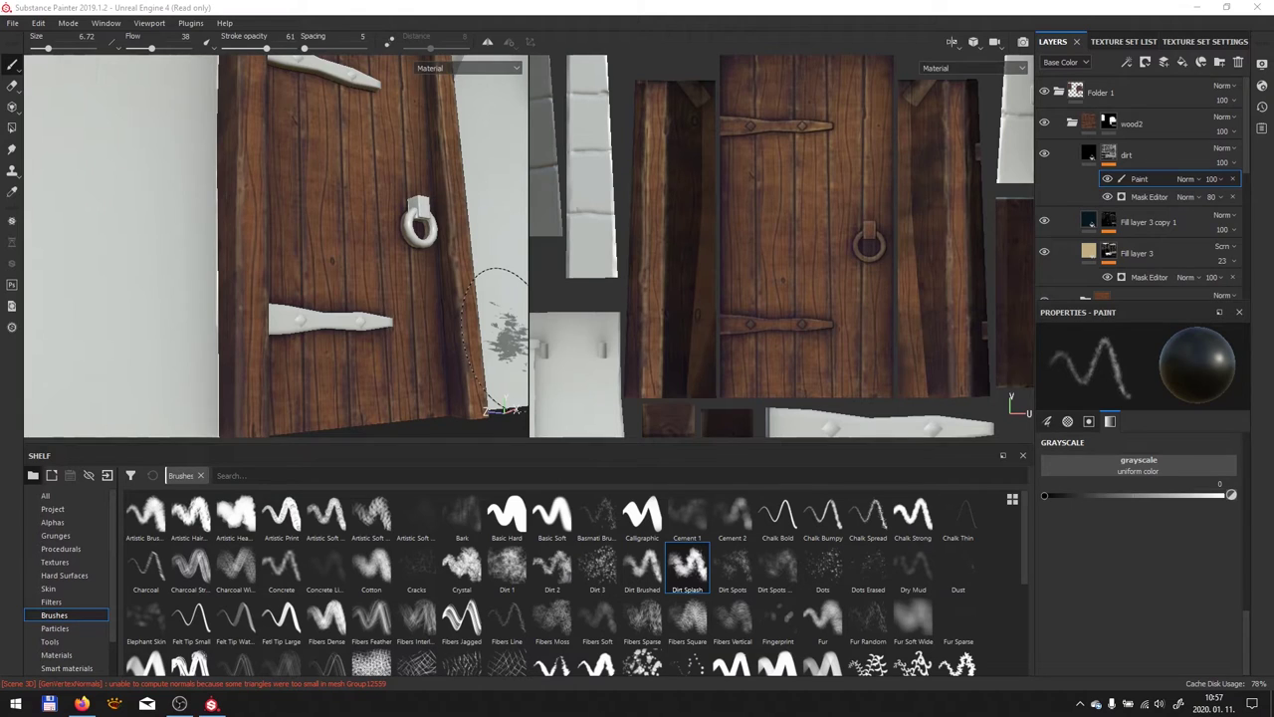
Stamp dirt spots onto the double door with the Dirt 2 and Dirt 3 brushes
{"action": "left_click_drag", "start_coordinate": [398, 249], "coordinate": [299, 164], "text": "alt"}
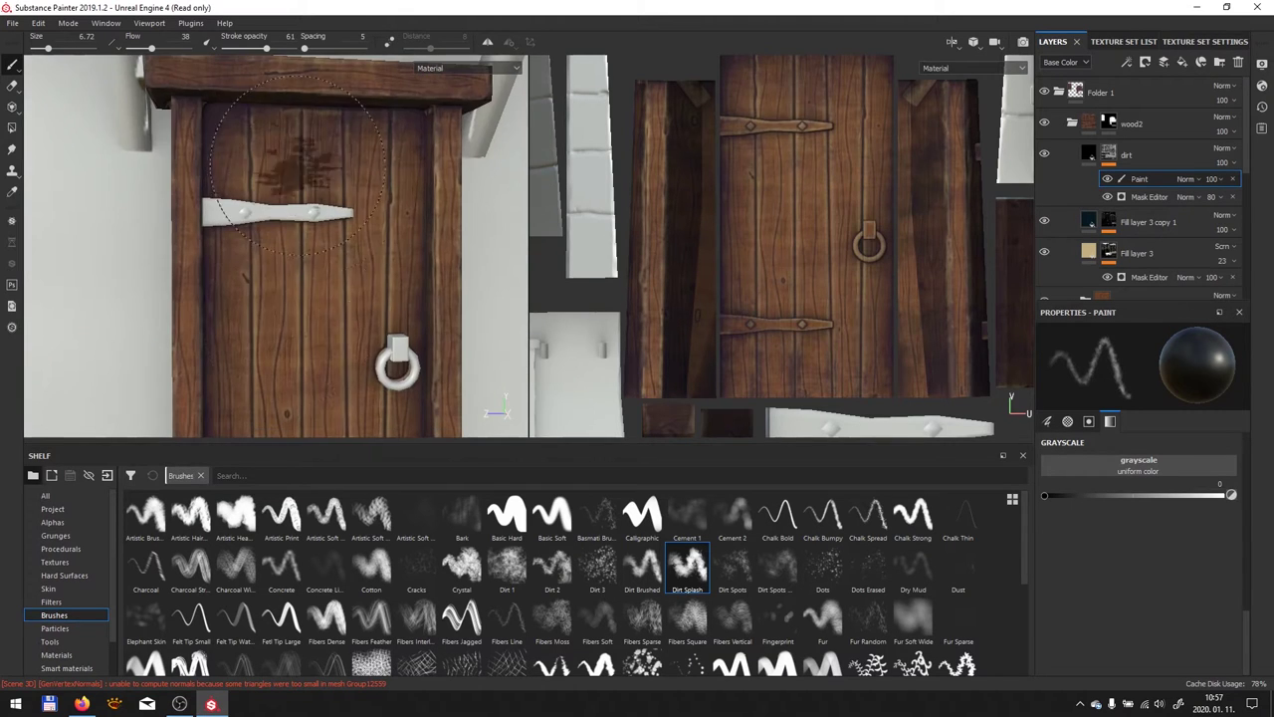
{"action": "left_click", "coordinate": [547, 580]}
{"action": "middle_click_drag", "start_coordinate": [357, 207], "coordinate": [359, 119], "text": "alt"}
{"action": "left_click", "coordinate": [598, 567]}
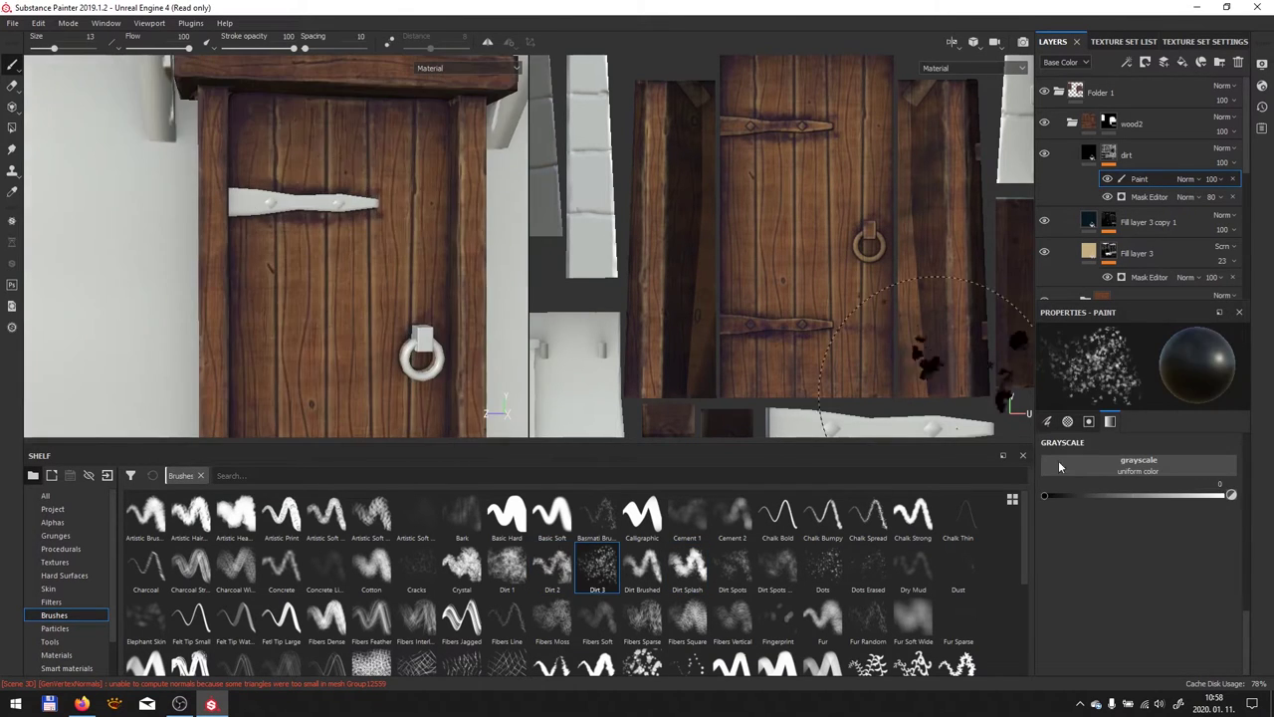
{"action": "middle_click_drag", "start_coordinate": [329, 298], "coordinate": [349, 363], "text": "alt"}
{"action": "left_click_drag", "start_coordinate": [347, 364], "coordinate": [497, 418], "text": "alt"}
{"action": "left_click", "coordinate": [553, 567]}
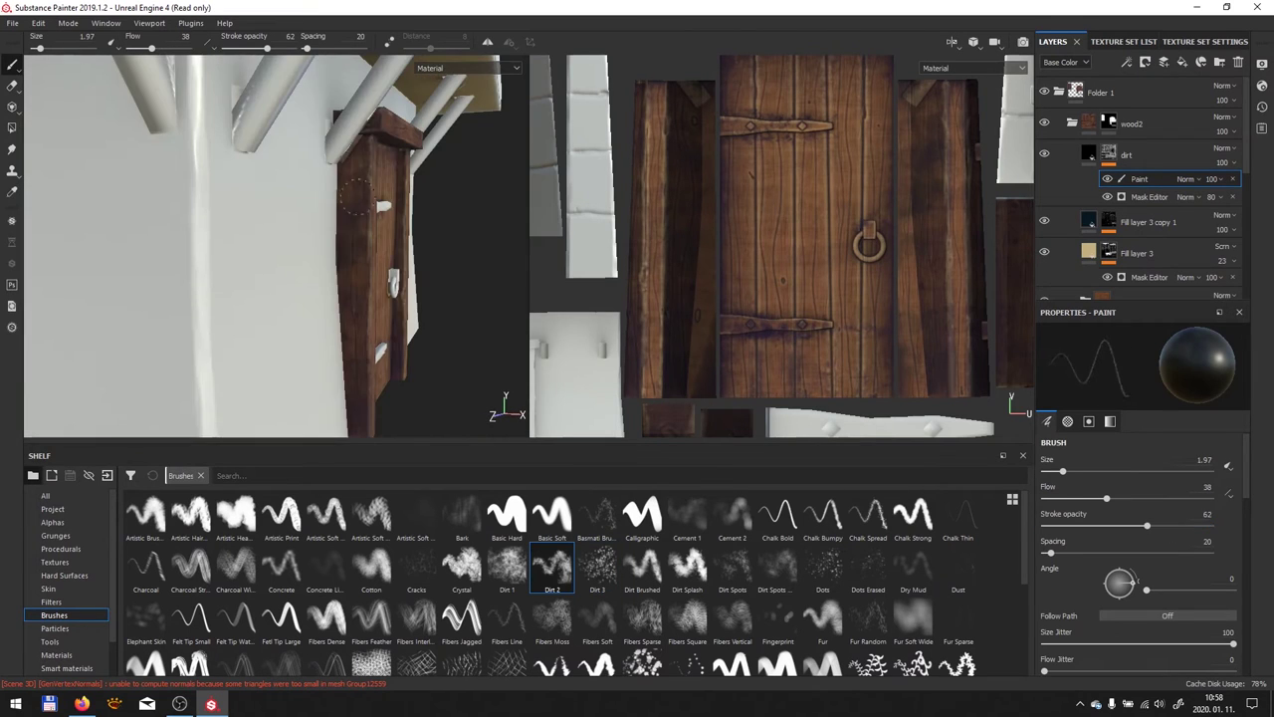
{"action": "left_click_drag", "start_coordinate": [354, 420], "coordinate": [448, 328], "text": "alt"}
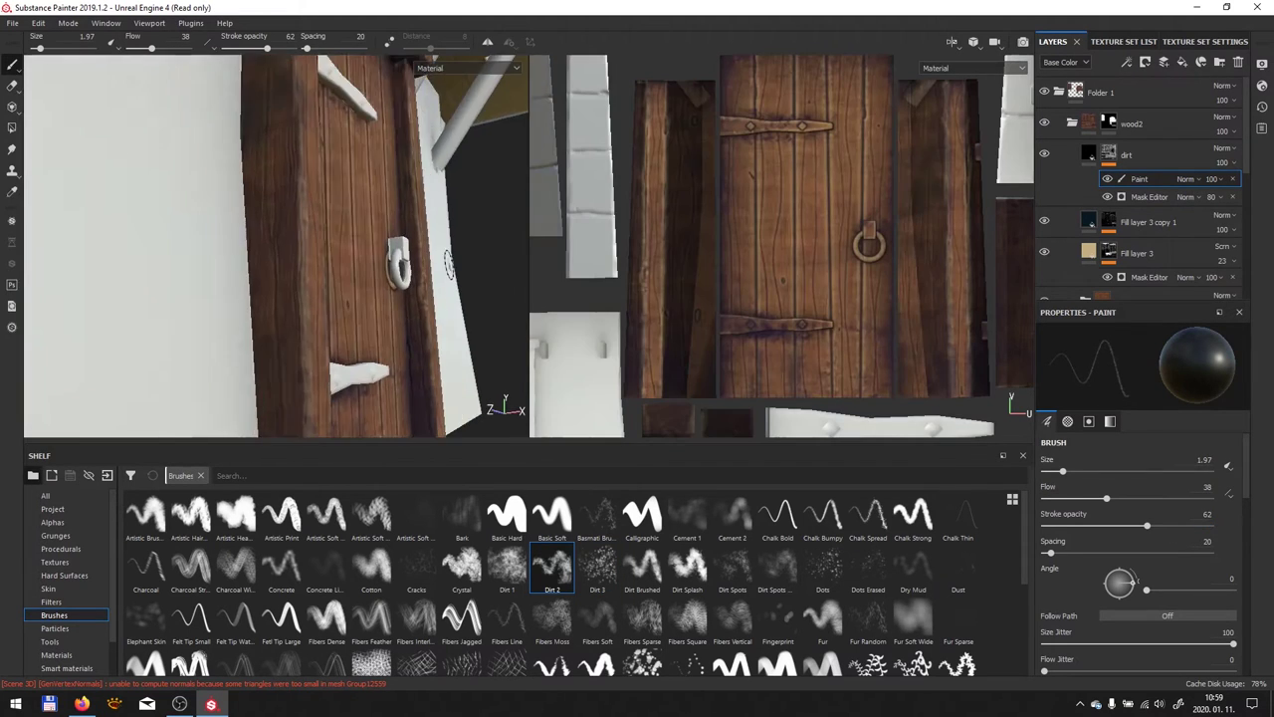
Set the dirt fill layer's base colour to near black
{"action": "left_click", "coordinate": [1126, 154]}
{"action": "left_click", "coordinate": [1138, 554]}
{"action": "mouse_move", "coordinate": [299, 249]}
{"action": "left_mouse_down", "text": "alt"}
{"action": "mouse_move", "coordinate": [359, 298]}
{"action": "mouse_move", "coordinate": [329, 279]}
{"action": "left_mouse_up", "text": "alt"}
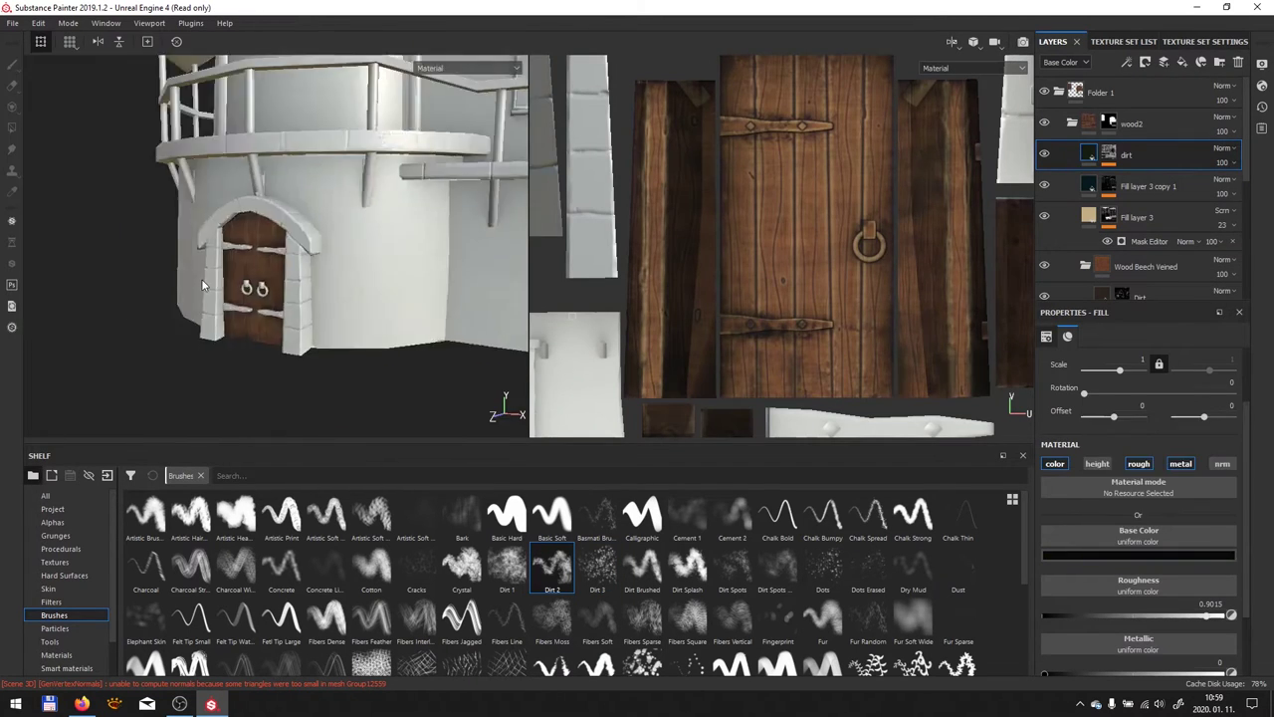
{"action": "scroll", "coordinate": [342, 288], "scroll_direction": "up", "scroll_amount": 5}
Reselect the dirt paint effect, look over another tower door, and select Folder 1
{"action": "left_click", "coordinate": [1126, 61]}
{"action": "scroll", "coordinate": [342, 288], "scroll_direction": "down", "scroll_amount": 5}
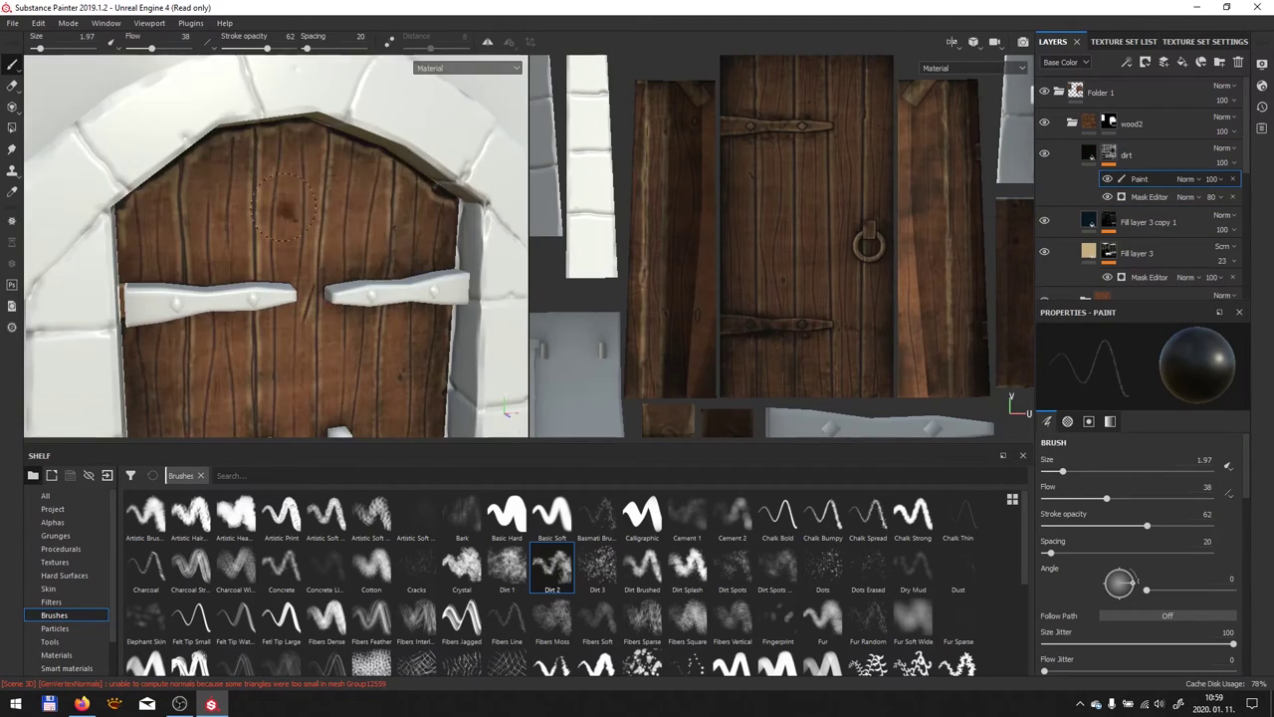
{"action": "scroll", "coordinate": [339, 235], "scroll_direction": "down", "scroll_amount": 3}
{"action": "left_click_drag", "start_coordinate": [249, 229], "coordinate": [199, 239], "text": "alt"}
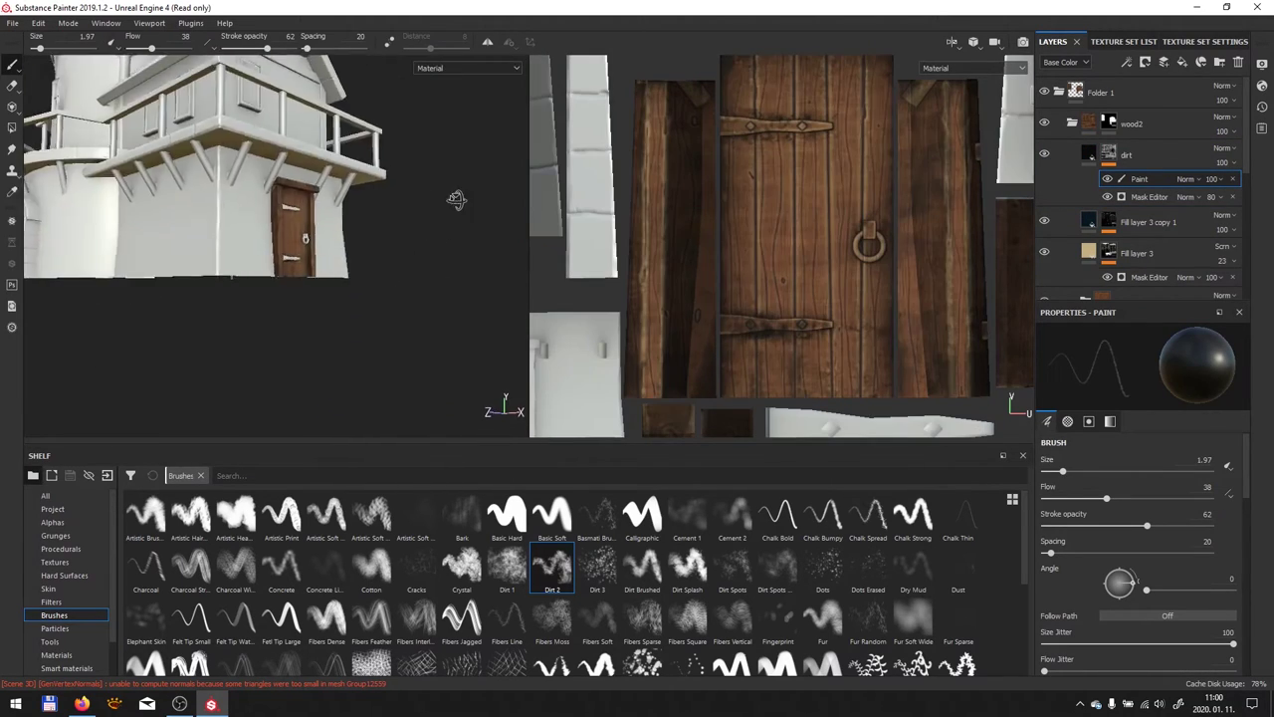
{"action": "scroll", "coordinate": [199, 259], "scroll_direction": "up", "scroll_amount": 3}
{"action": "scroll", "coordinate": [836, 259], "scroll_direction": "down", "scroll_amount": 3}
{"action": "left_click", "coordinate": [1056, 104]}
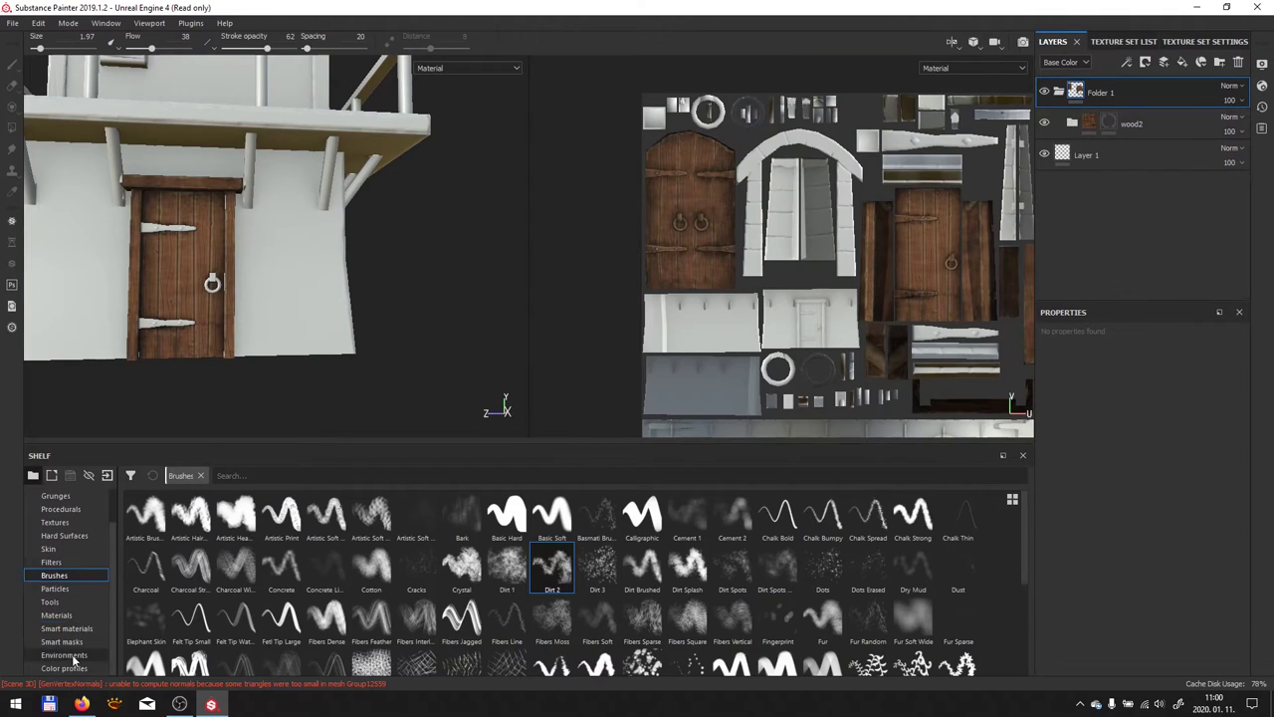
Bring up the smart materials shelf and inspect the arched stone door frame from several angles
{"action": "left_click", "coordinate": [67, 628]}
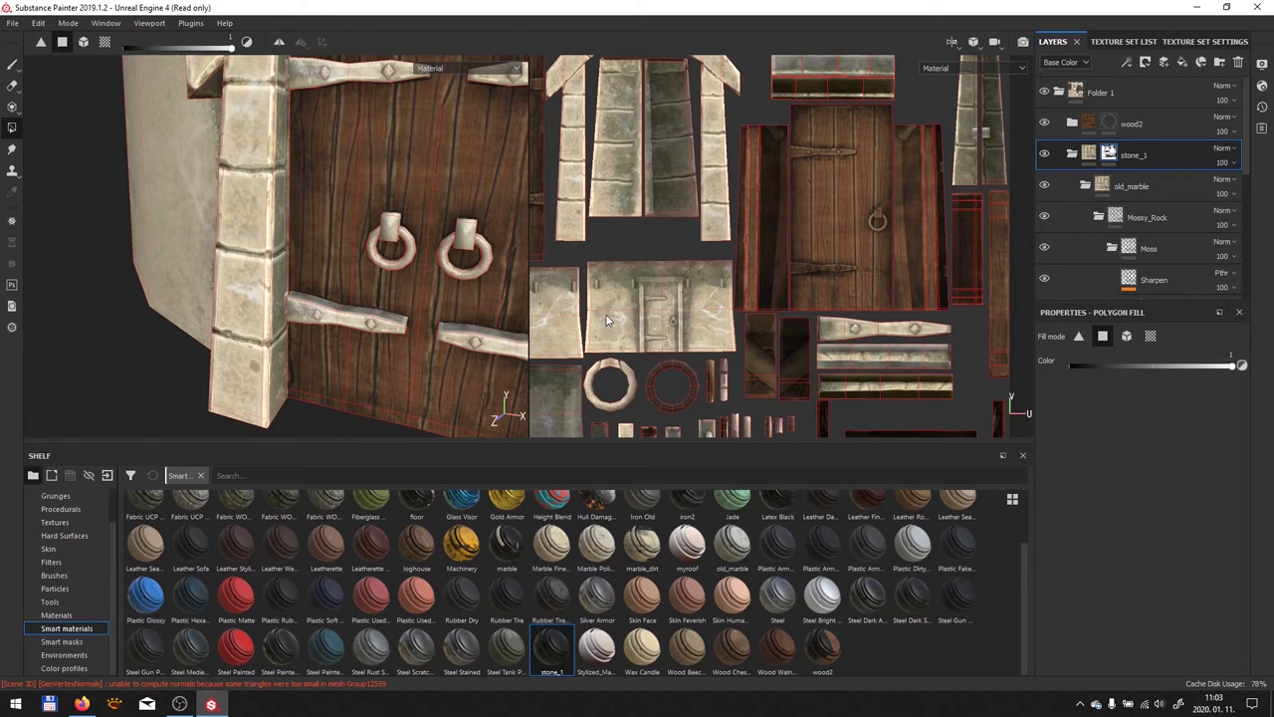
{"action": "scroll", "coordinate": [804, 287], "scroll_direction": "down", "scroll_amount": 5}
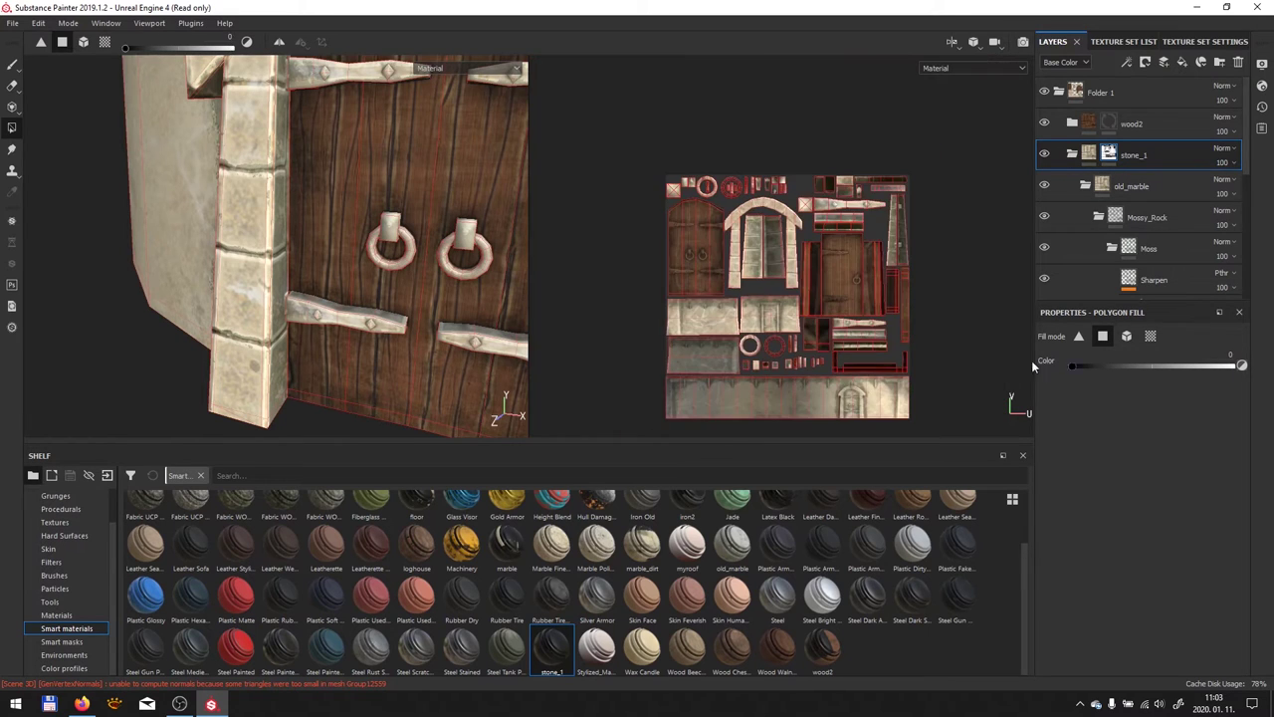
{"action": "scroll", "coordinate": [709, 258], "scroll_direction": "up", "scroll_amount": 2}
{"action": "scroll", "coordinate": [709, 258], "scroll_direction": "up", "scroll_amount": 3}
{"action": "mouse_move", "coordinate": [329, 249]}
{"action": "left_mouse_down", "text": "alt"}
{"action": "mouse_move", "coordinate": [272, 111]}
{"action": "mouse_move", "coordinate": [651, 153]}
{"action": "left_mouse_up", "text": "alt"}
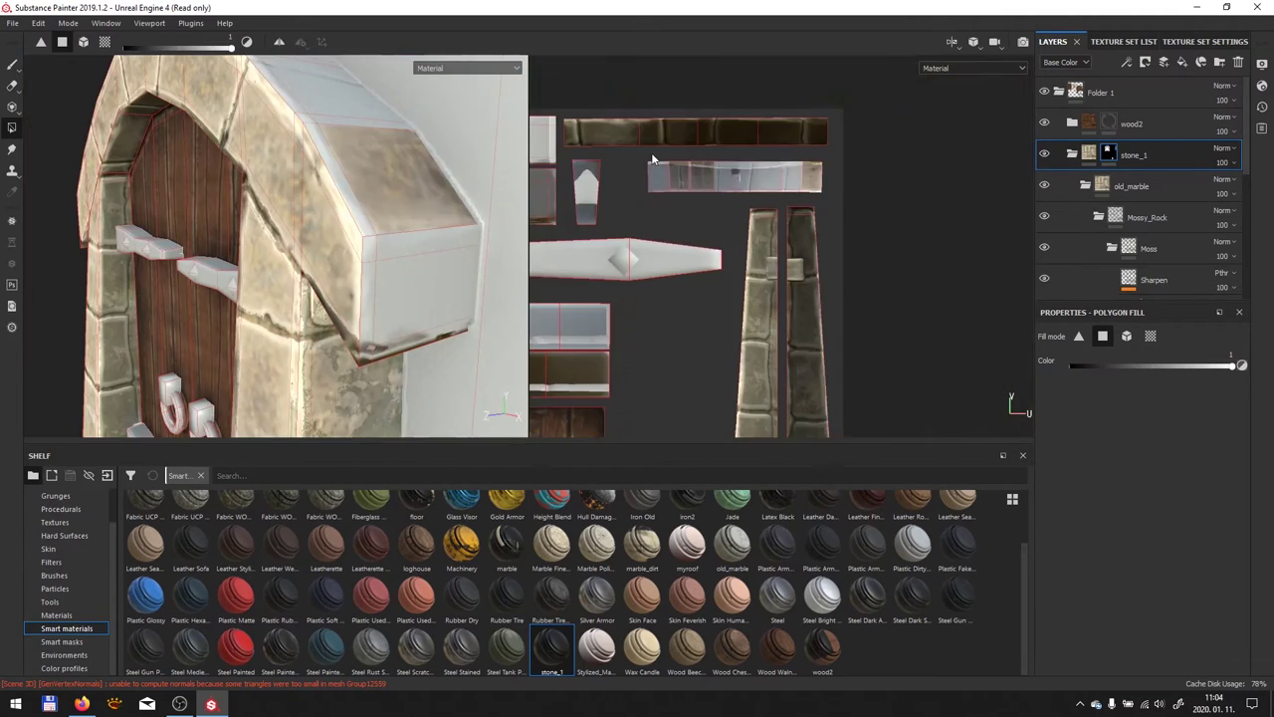
{"action": "right_click_drag", "start_coordinate": [652, 152], "coordinate": [694, 234], "text": "alt"}
{"action": "scroll", "coordinate": [822, 159], "scroll_direction": "up", "scroll_amount": 1}
{"action": "left_click_drag", "start_coordinate": [344, 272], "coordinate": [284, 269], "text": "alt"}
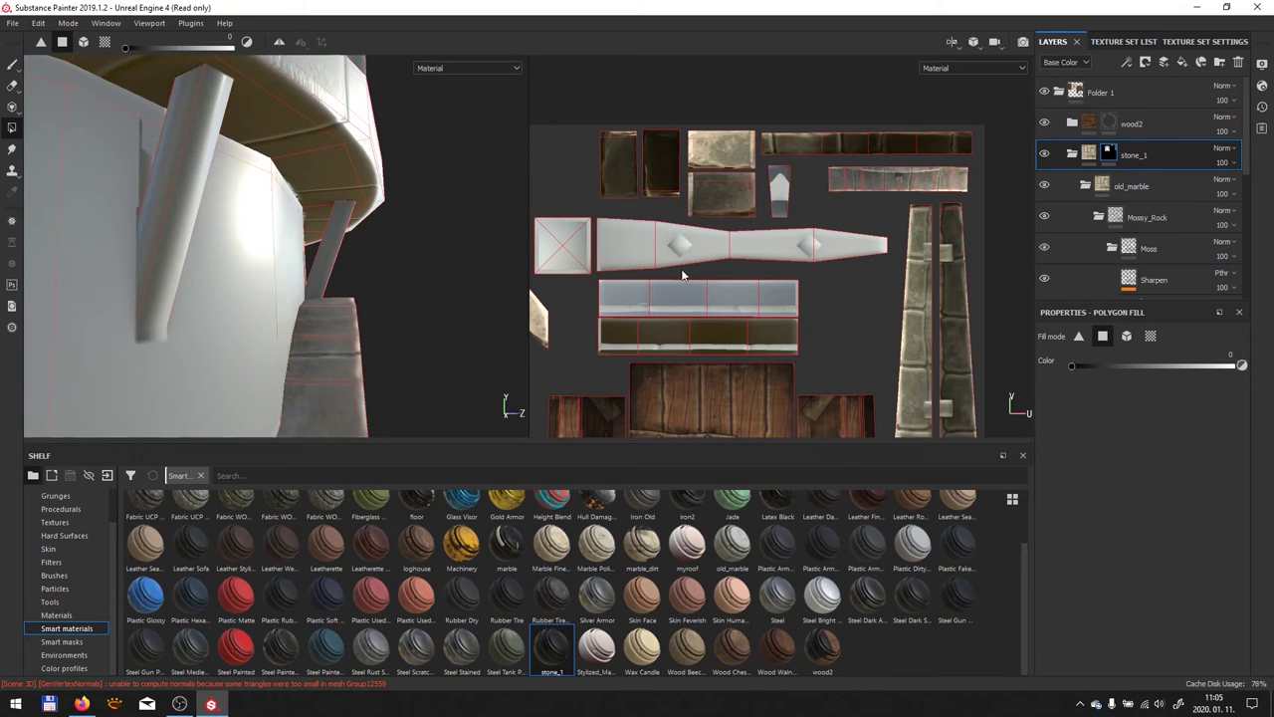
{"action": "mouse_move", "coordinate": [363, 277]}
{"action": "left_mouse_down", "text": "alt"}
{"action": "mouse_move", "coordinate": [419, 252]}
{"action": "mouse_move", "coordinate": [298, 273]}
{"action": "left_mouse_up", "text": "alt"}
{"action": "scroll", "coordinate": [298, 274], "scroll_direction": "up", "scroll_amount": 3}
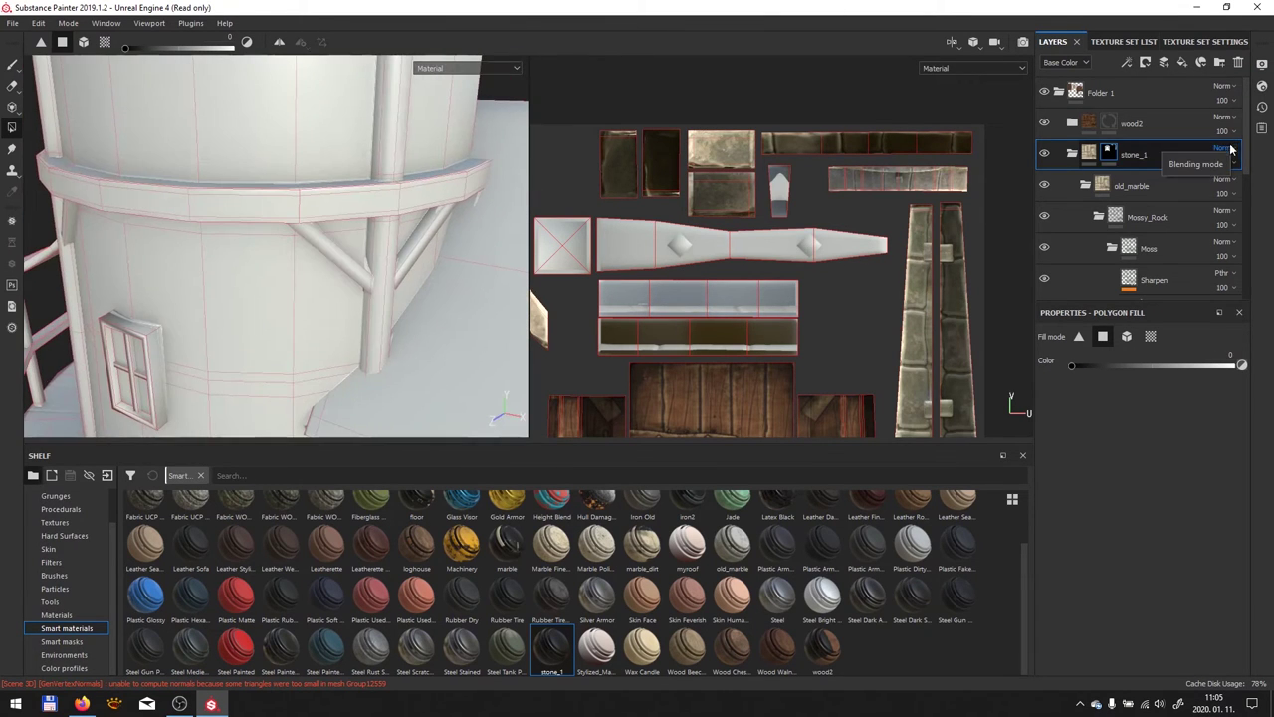
{"action": "scroll", "coordinate": [521, 188], "scroll_direction": "down", "scroll_amount": 3}
{"action": "mouse_move", "coordinate": [521, 189]}
{"action": "left_mouse_down", "text": "alt"}
{"action": "mouse_move", "coordinate": [316, 265]}
{"action": "mouse_move", "coordinate": [762, 298]}
{"action": "mouse_move", "coordinate": [216, 297]}
{"action": "mouse_move", "coordinate": [518, 239]}
{"action": "left_mouse_up", "text": "alt"}
Add the marble smart material above stone_1, hide stone_1, and expand the Marble Fine White layers
{"action": "left_click_drag", "start_coordinate": [507, 543], "coordinate": [1135, 149]}
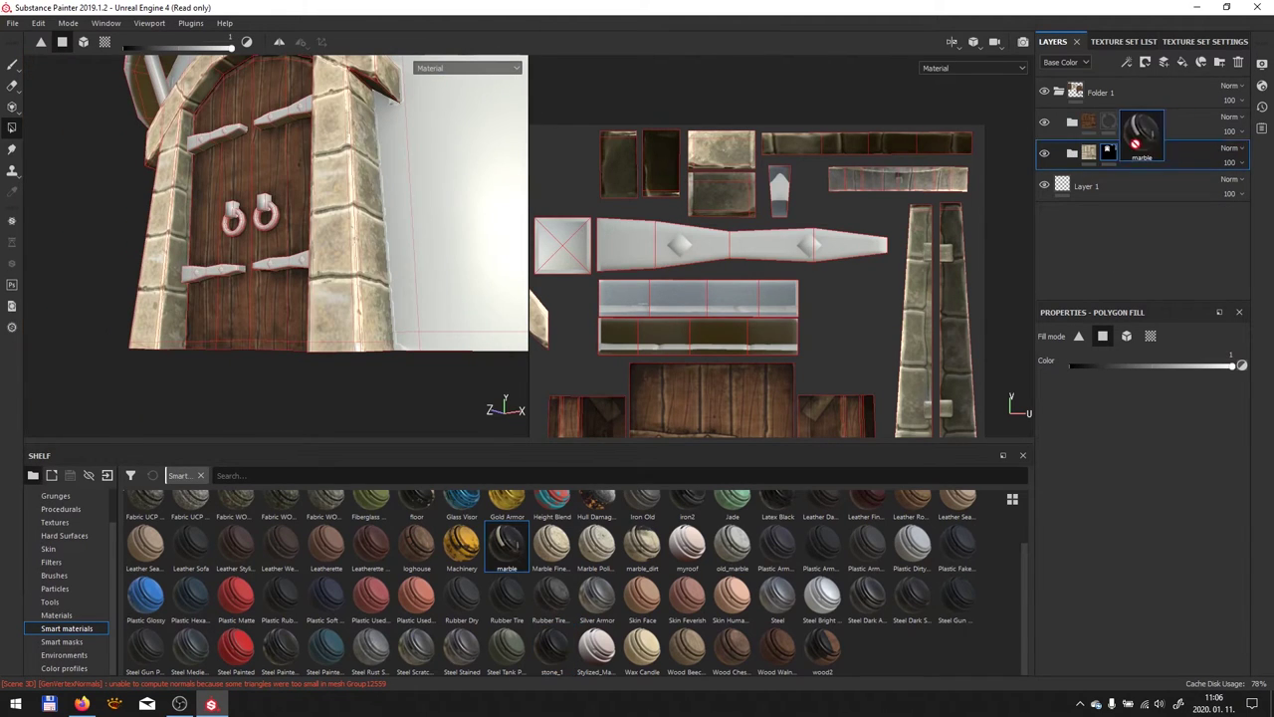
{"action": "left_click", "coordinate": [1044, 186]}
{"action": "mouse_move", "coordinate": [349, 249]}
{"action": "left_mouse_down", "text": "alt"}
{"action": "mouse_move", "coordinate": [538, 285]}
{"action": "mouse_move", "coordinate": [428, 249]}
{"action": "left_mouse_up", "text": "alt"}
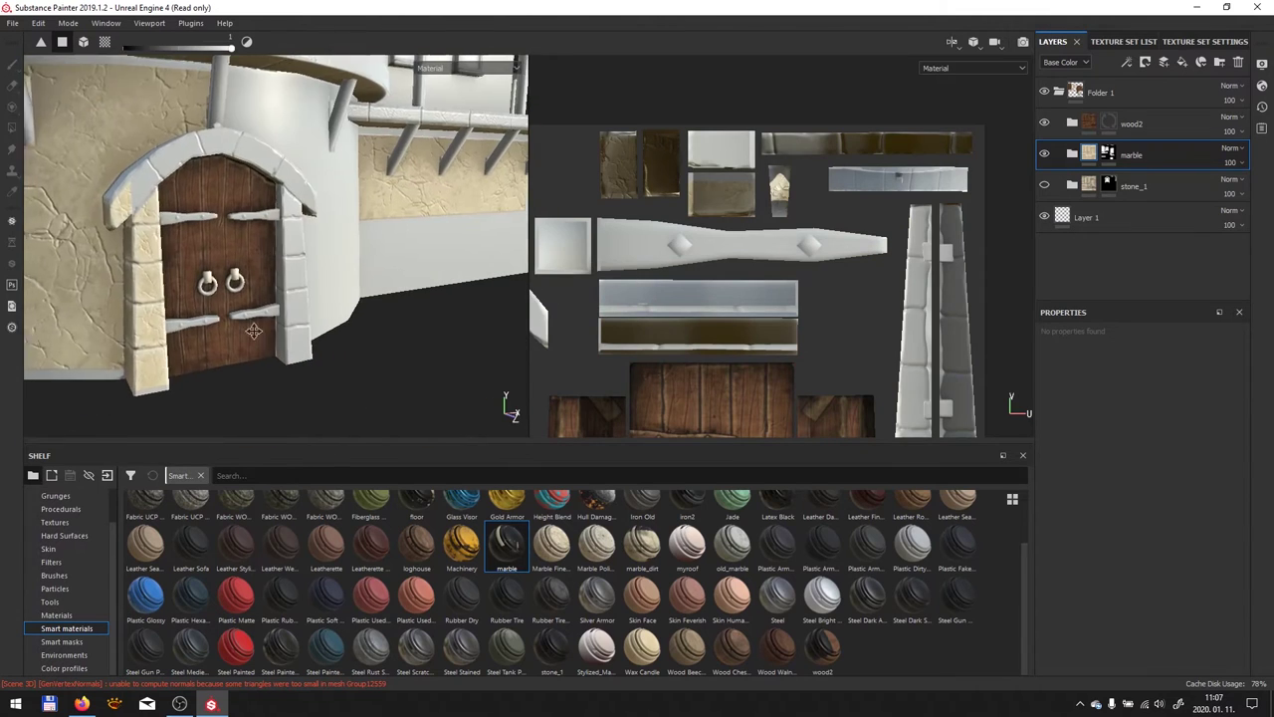
{"action": "left_click", "coordinate": [1072, 155]}
{"action": "left_click", "coordinate": [1086, 187]}
Adjust the base colour of the Base Marble fill
{"action": "left_click", "coordinate": [1133, 280]}
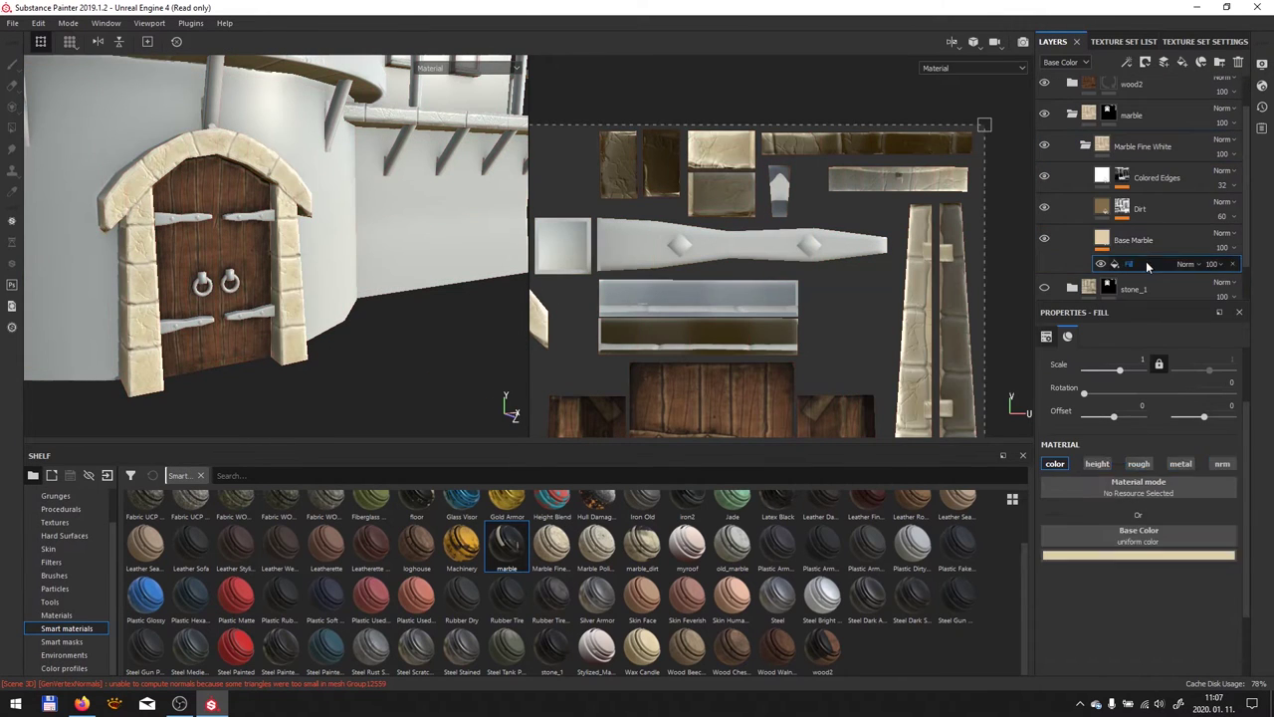
{"action": "left_click", "coordinate": [1138, 549]}
{"action": "left_click", "coordinate": [1140, 208]}
{"action": "left_click", "coordinate": [1138, 550]}
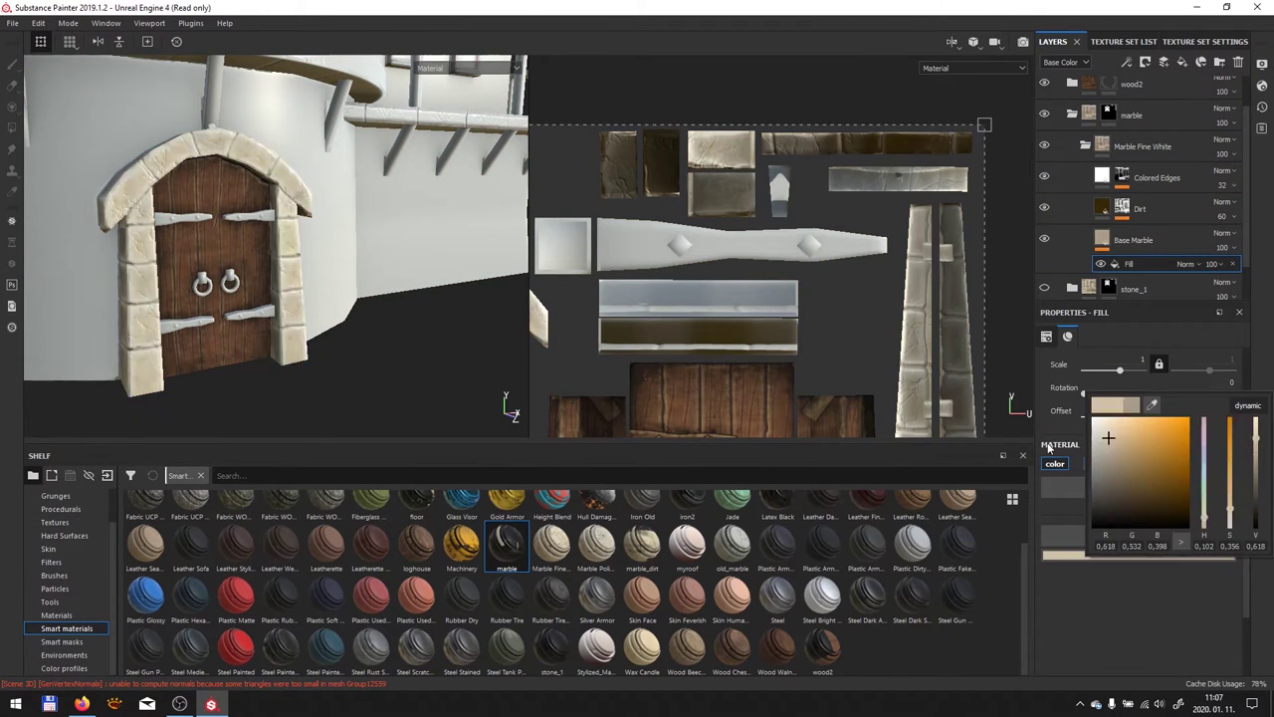
{"action": "scroll", "coordinate": [249, 279], "scroll_direction": "up", "scroll_amount": 3}
{"action": "scroll", "coordinate": [1135, 199], "scroll_direction": "down", "scroll_amount": 1}
{"action": "left_click", "coordinate": [1129, 224]}
Check the Colored Edges and Dirt masks, then apply the Moss smart mask to marble Dirt
{"action": "scroll", "coordinate": [1135, 199], "scroll_direction": "up", "scroll_amount": 1}
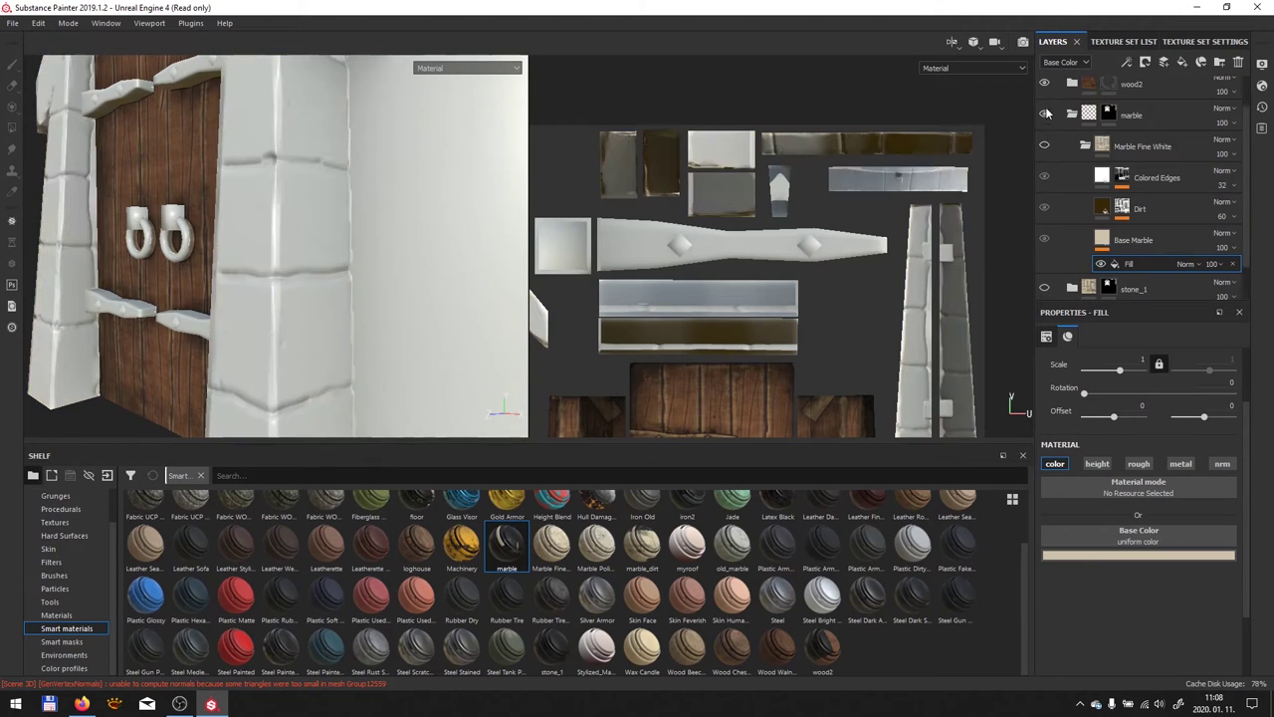
{"action": "left_click", "coordinate": [1122, 177]}
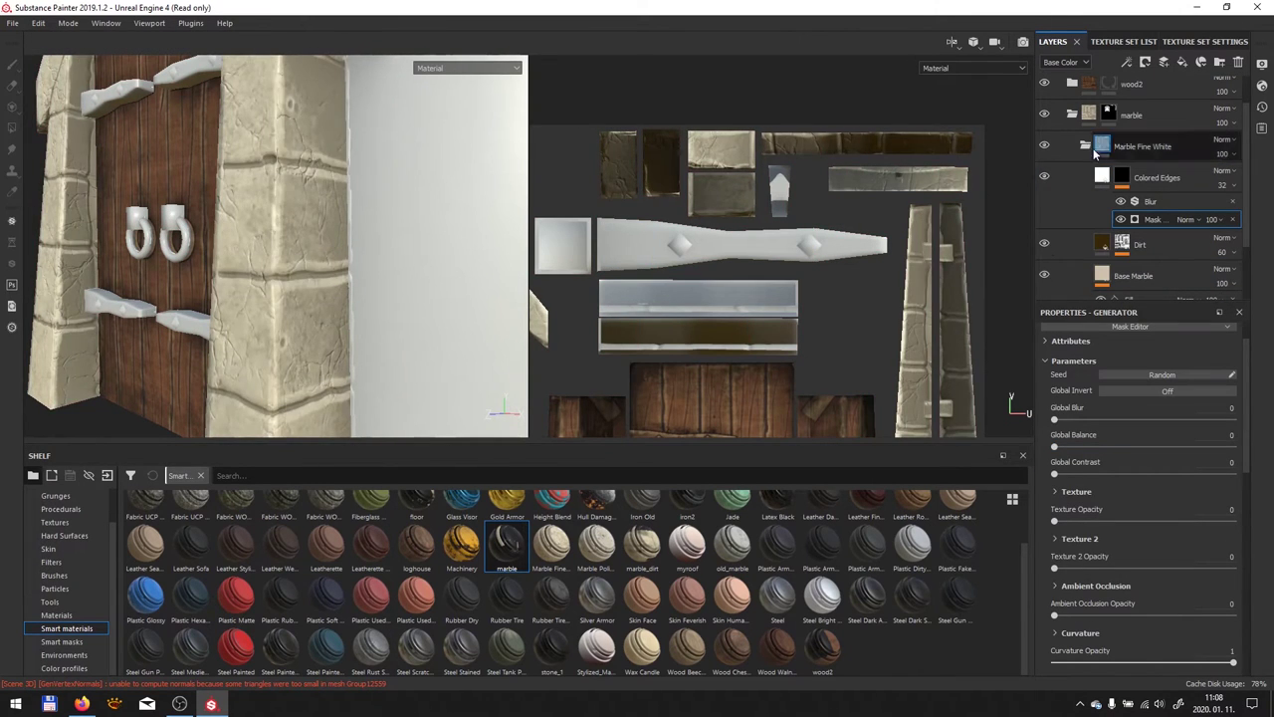
{"action": "scroll", "coordinate": [1096, 150], "scroll_direction": "down", "scroll_amount": 1}
{"action": "left_click", "coordinate": [1123, 205]}
{"action": "left_click", "coordinate": [61, 641]}
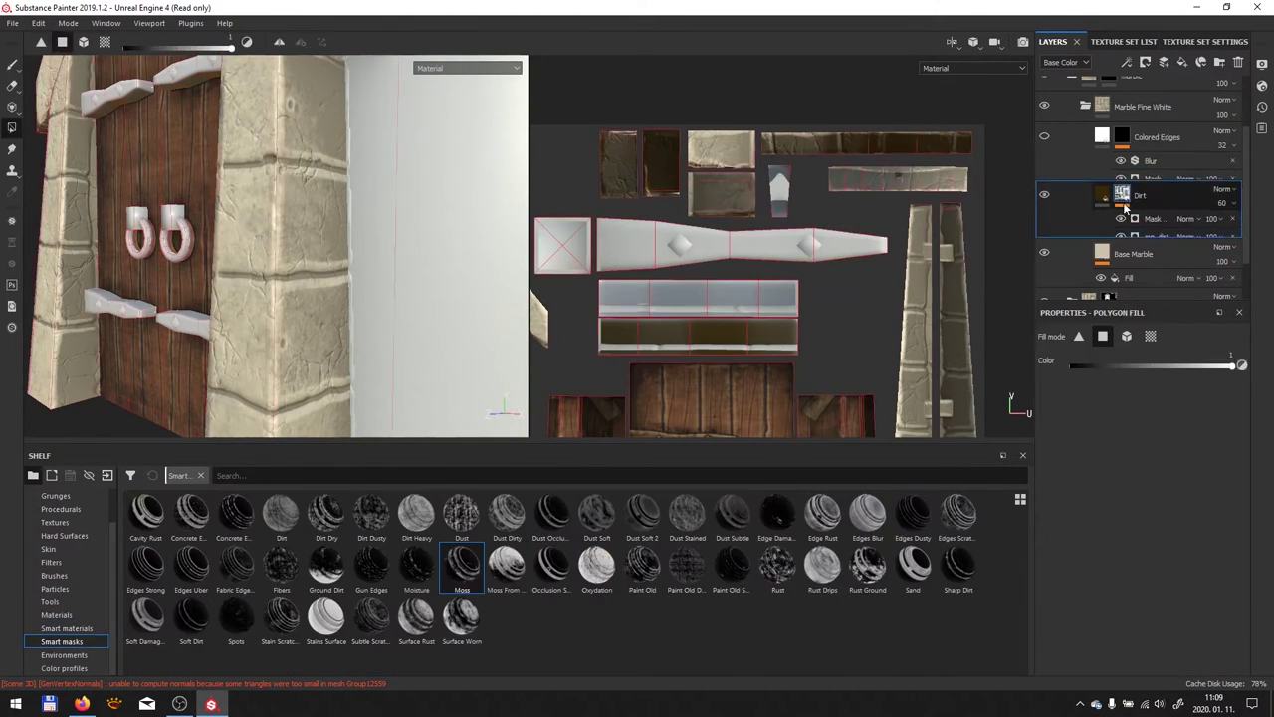
{"action": "left_click_drag", "start_coordinate": [372, 513], "coordinate": [1135, 204]}
Add a new fill layer above Base Marble with its colour channel turned off
{"action": "scroll", "coordinate": [279, 249], "scroll_direction": "up", "scroll_amount": 2}
{"action": "left_click", "coordinate": [1133, 289]}
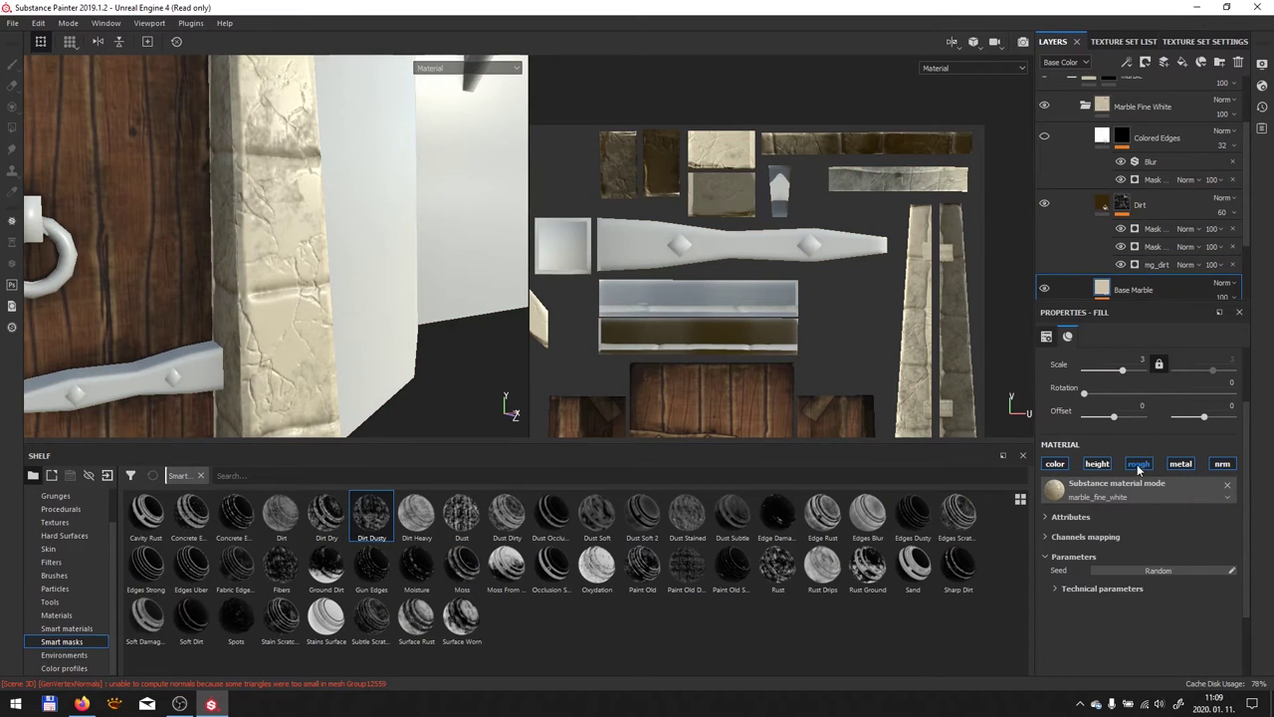
{"action": "scroll", "coordinate": [1145, 249], "scroll_direction": "down", "scroll_amount": 1}
{"action": "left_click", "coordinate": [1129, 273]}
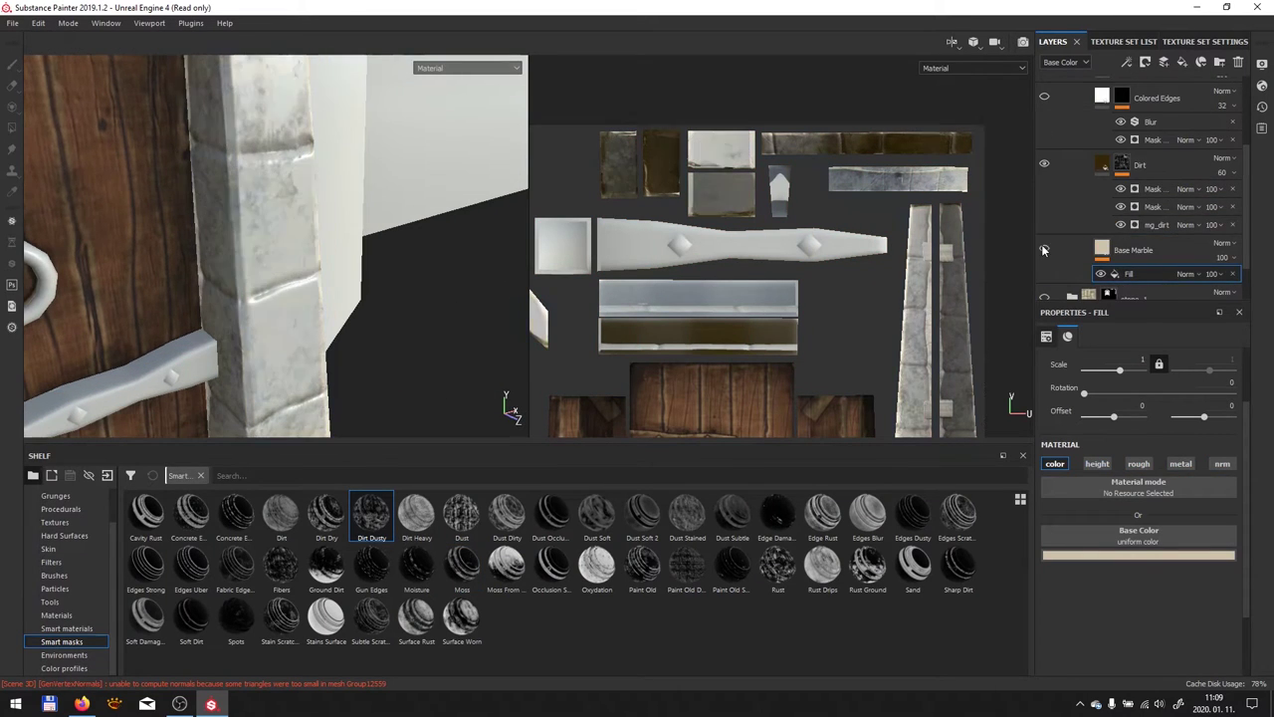
{"action": "left_click", "coordinate": [1043, 249]}
{"action": "left_click", "coordinate": [1180, 64]}
{"action": "left_click", "coordinate": [1056, 464]}
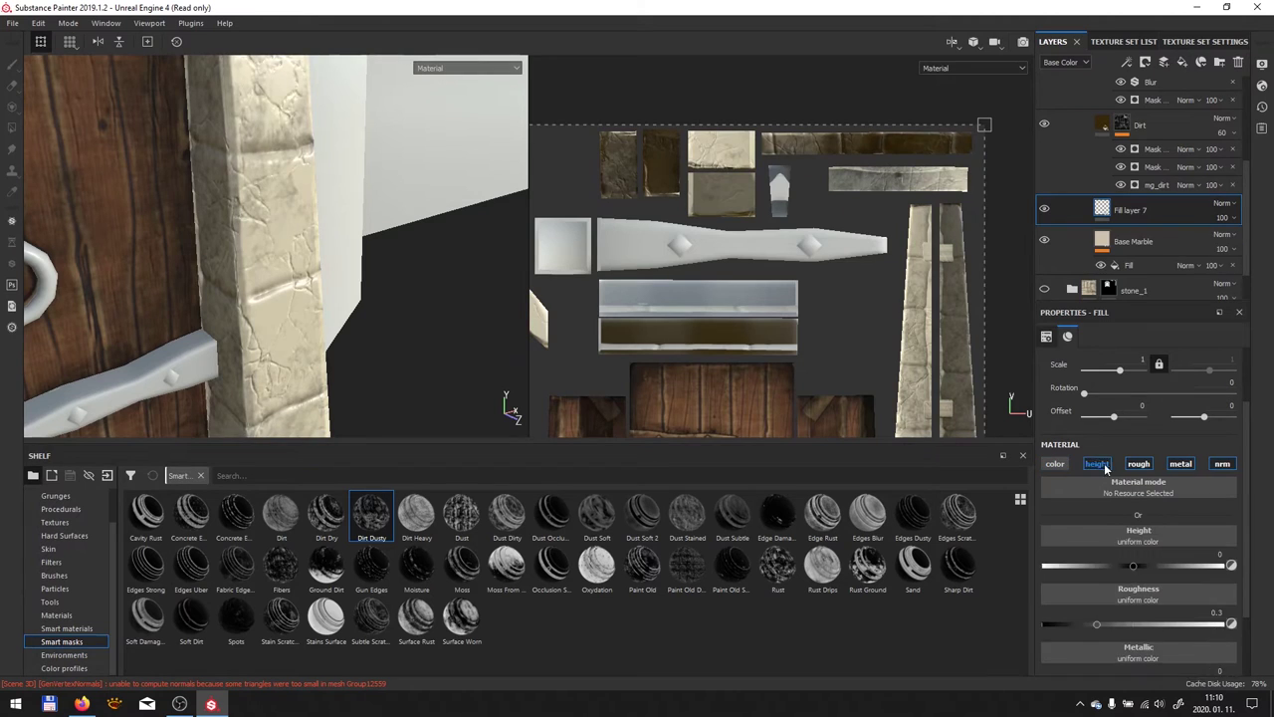
{"action": "scroll", "coordinate": [1145, 189], "scroll_direction": "up", "scroll_amount": 1}
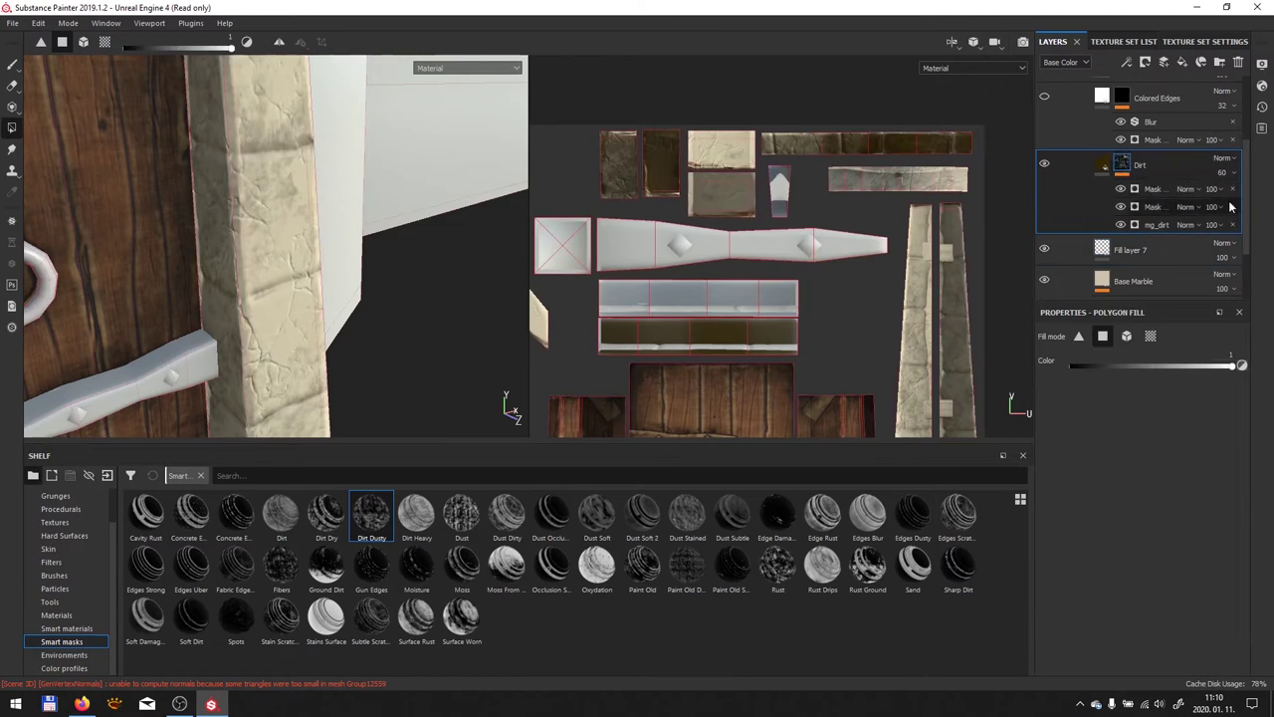
Give the Dirt mask a Mask Editor generator with Curvature Mode set to Cavities
{"action": "right_click", "coordinate": [1105, 165]}
{"action": "left_click", "coordinate": [1181, 407]}
{"action": "left_click", "coordinate": [1136, 485]}
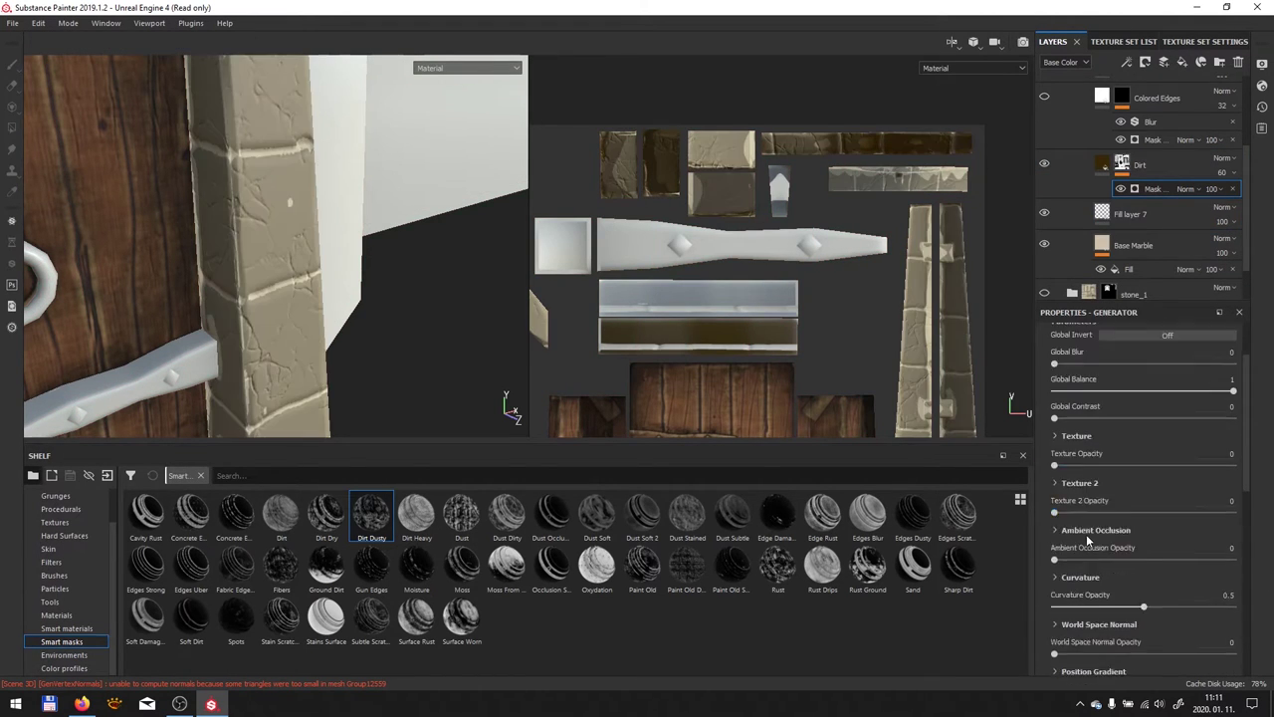
{"action": "left_click", "coordinate": [1155, 571]}
{"action": "scroll", "coordinate": [1063, 645], "scroll_direction": "down", "scroll_amount": 2}
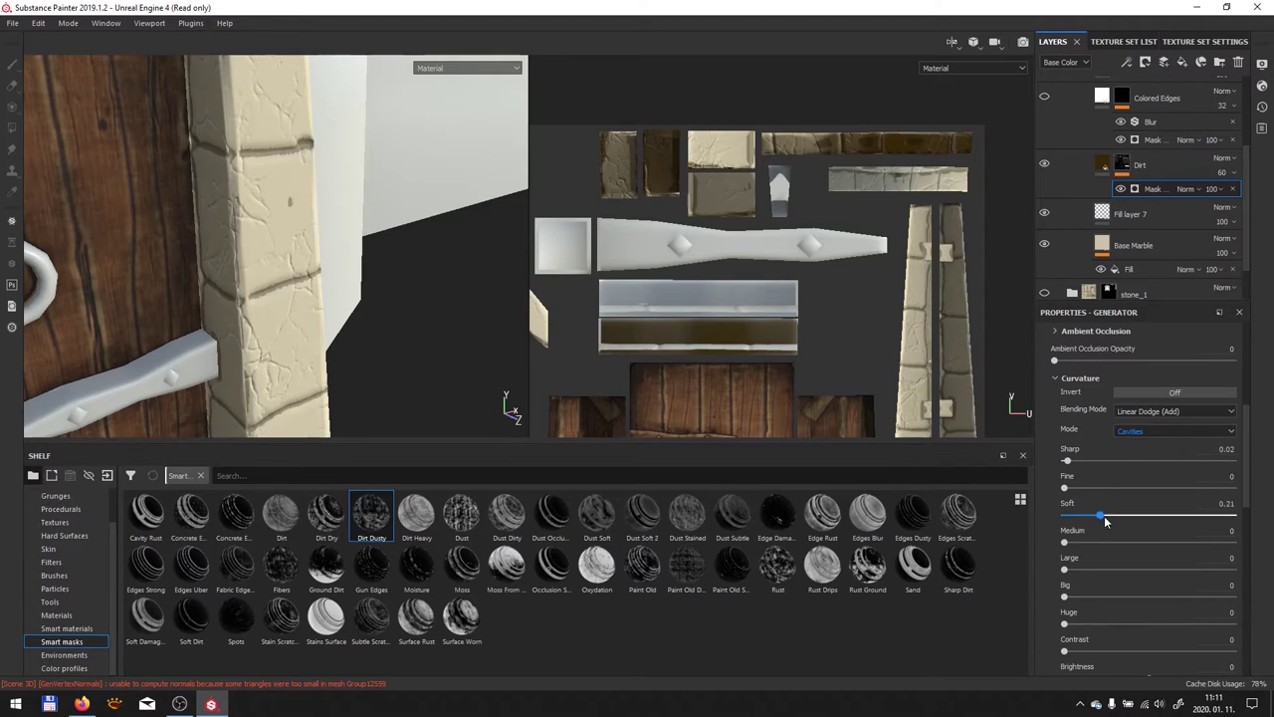
{"action": "scroll", "coordinate": [1145, 478], "scroll_direction": "up", "scroll_amount": 5}
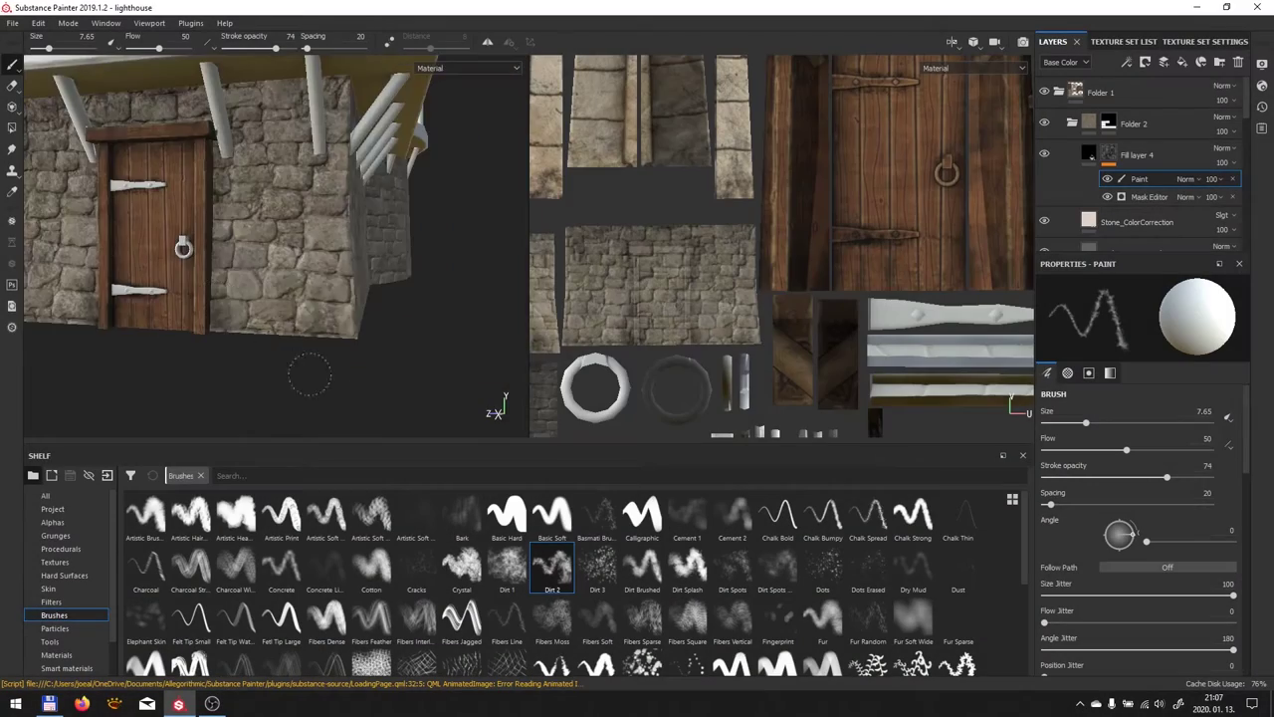
Paint grime onto the stone walls around the door with the Dirt 1 brush at size 1.76
{"action": "left_click_drag", "start_coordinate": [299, 249], "coordinate": [423, 390], "text": "alt"}
{"action": "left_click", "coordinate": [507, 567]}
{"action": "left_click_drag", "start_coordinate": [411, 315], "coordinate": [184, 287], "text": "alt"}
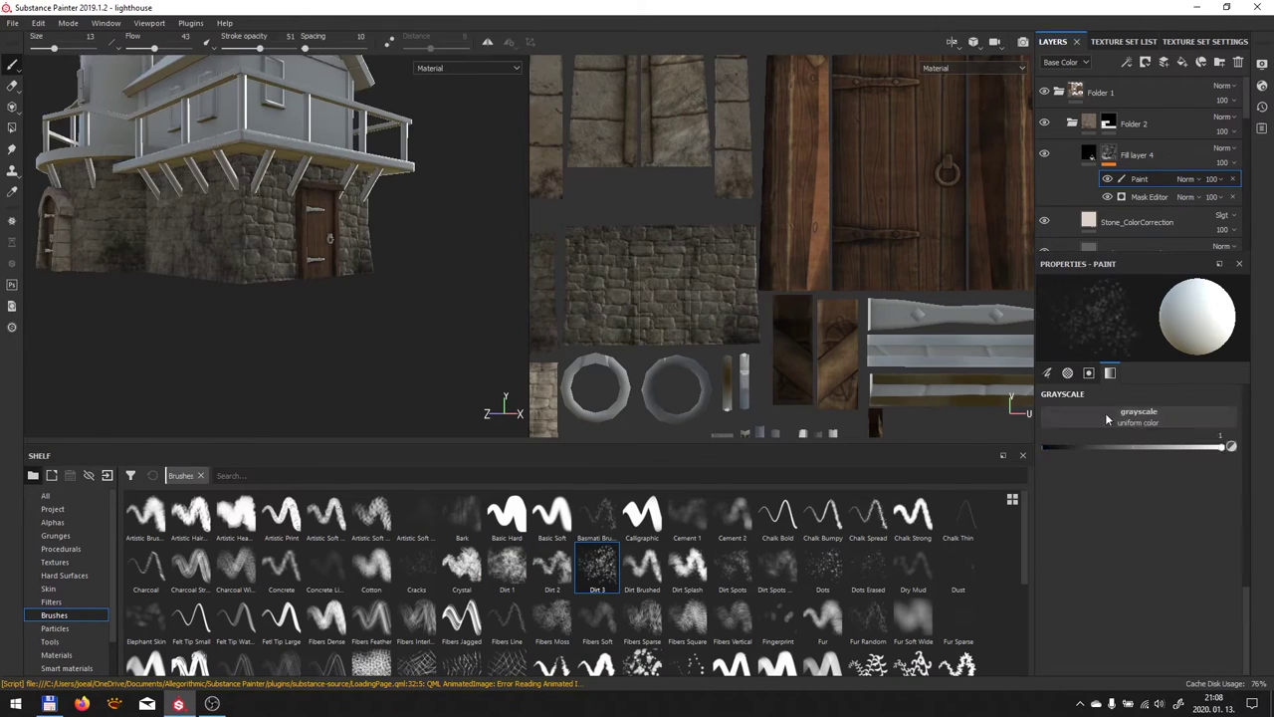
{"action": "mouse_move", "coordinate": [240, 237]}
{"action": "left_mouse_down", "text": "alt"}
{"action": "mouse_move", "coordinate": [329, 304]}
{"action": "mouse_move", "coordinate": [412, 333]}
{"action": "left_mouse_up", "text": "alt"}
{"action": "scroll", "coordinate": [412, 333], "scroll_direction": "up", "scroll_amount": 5}
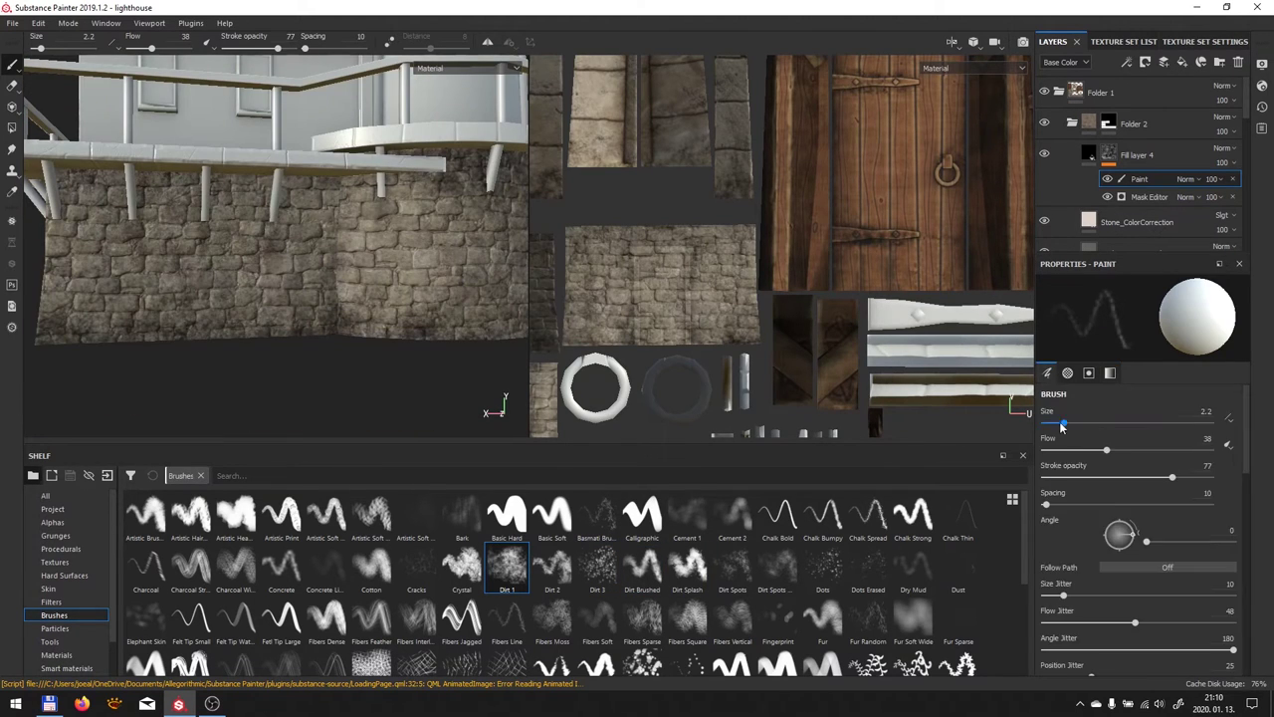
{"action": "left_click_drag", "start_coordinate": [1062, 427], "coordinate": [1059, 426]}
{"action": "mouse_move", "coordinate": [399, 279]}
{"action": "left_mouse_down", "text": "alt"}
{"action": "mouse_move", "coordinate": [221, 280]}
{"action": "mouse_move", "coordinate": [260, 262]}
{"action": "left_mouse_up", "text": "alt"}
{"action": "scroll", "coordinate": [390, 257], "scroll_direction": "up", "scroll_amount": 5}
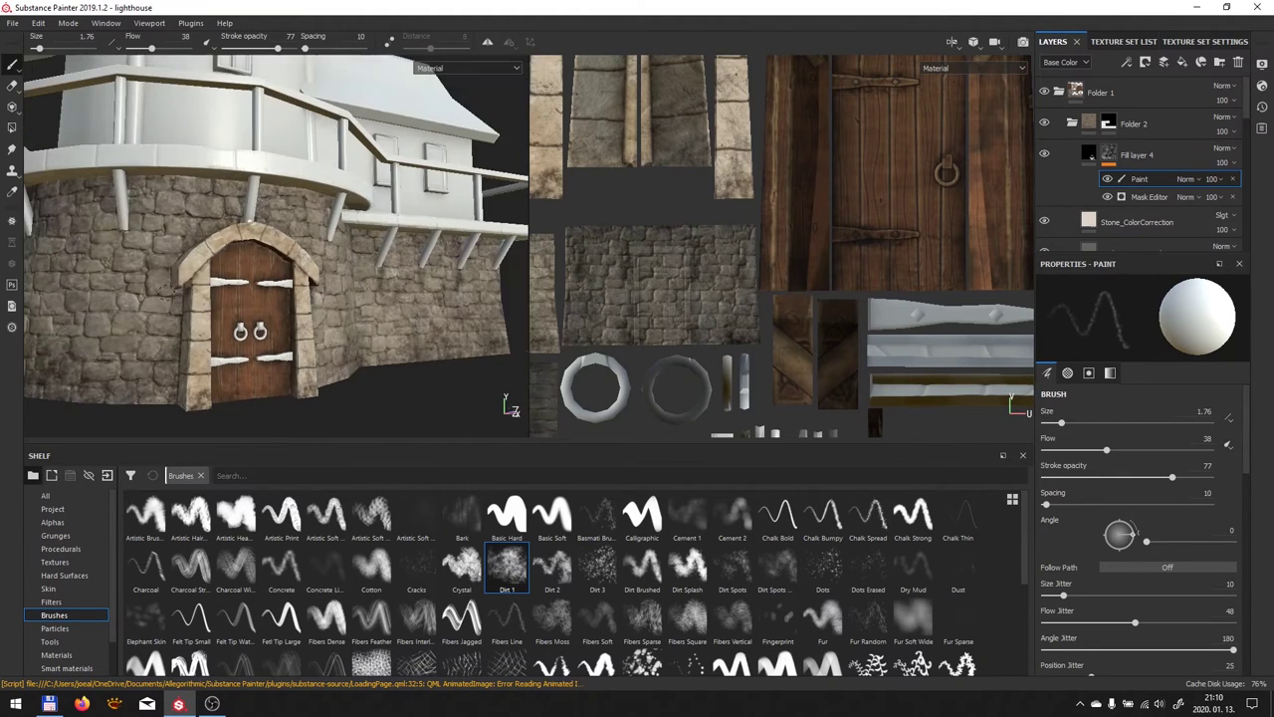
{"action": "mouse_move", "coordinate": [335, 239]}
{"action": "left_mouse_down", "text": "alt"}
{"action": "mouse_move", "coordinate": [388, 242]}
{"action": "mouse_move", "coordinate": [221, 236]}
{"action": "mouse_move", "coordinate": [249, 248]}
{"action": "mouse_move", "coordinate": [285, 308]}
{"action": "left_mouse_up", "text": "alt"}
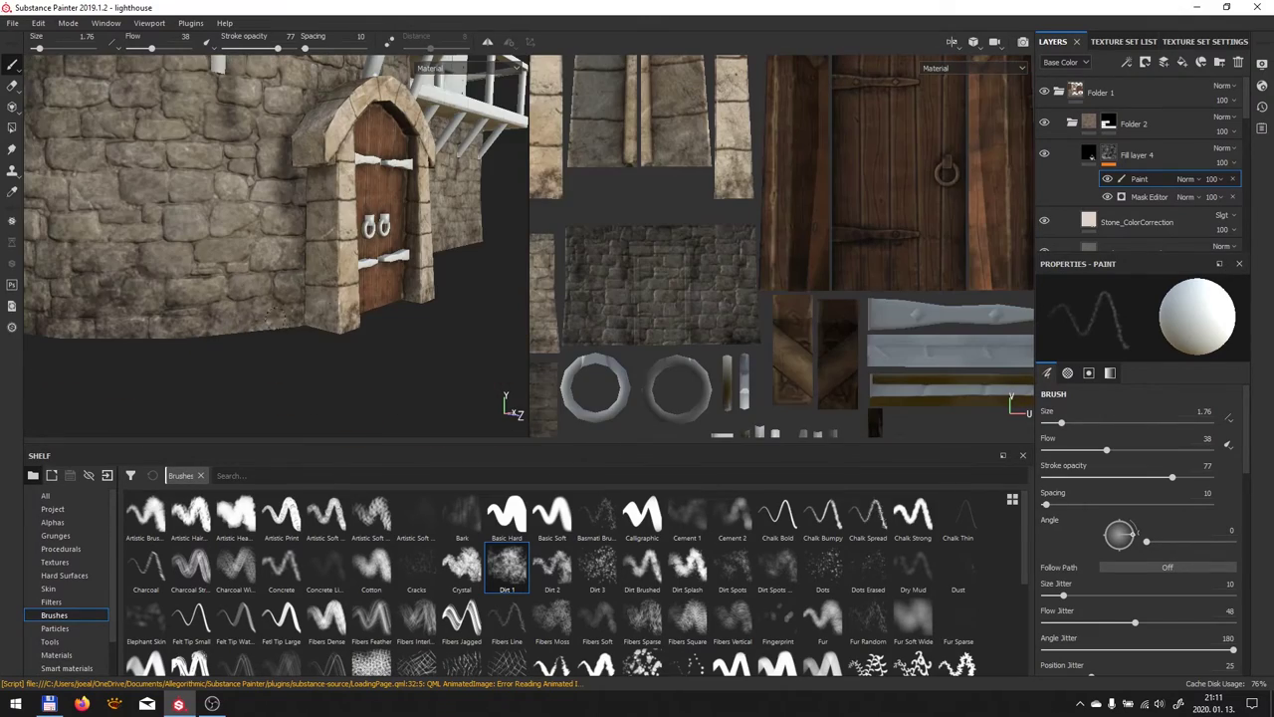
{"action": "scroll", "coordinate": [287, 175], "scroll_direction": "down", "scroll_amount": 5}
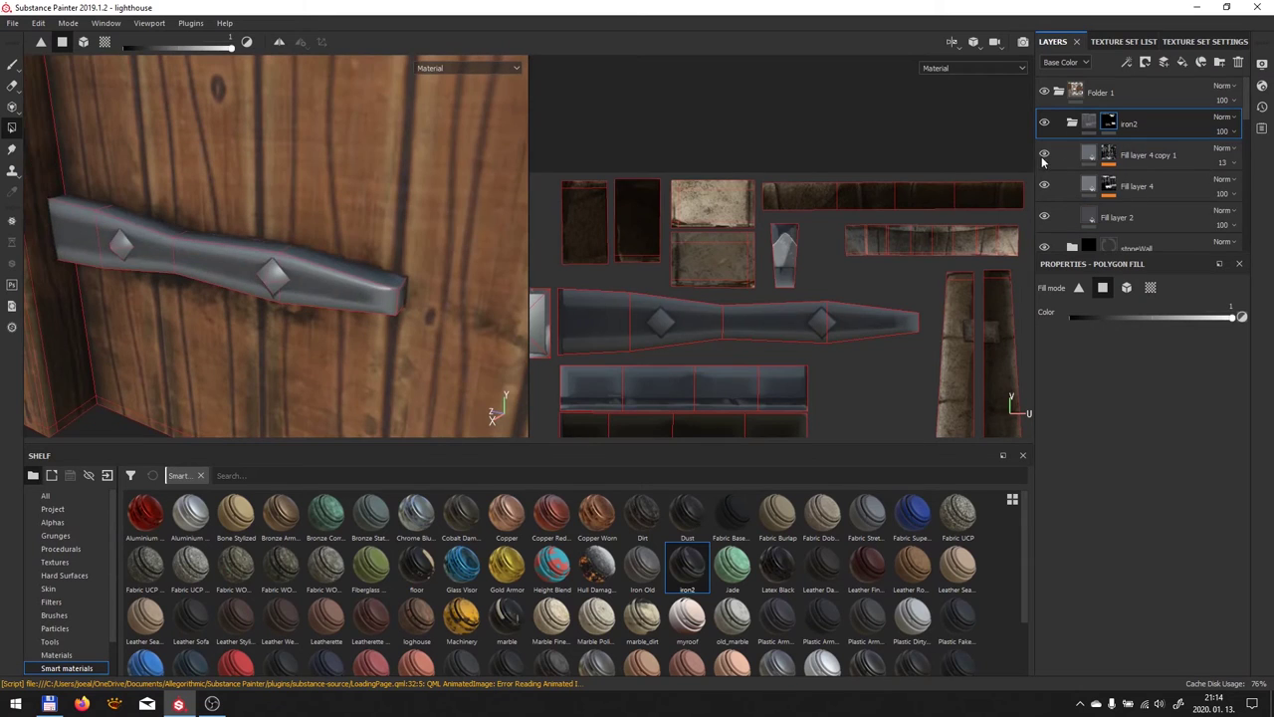
In the iron2 Mask Editor, raise Contrast and lower Curvature Sharp to 0.54 and Soft to 0
{"action": "left_click", "coordinate": [1146, 210]}
{"action": "scroll", "coordinate": [1076, 504], "scroll_direction": "down", "scroll_amount": 3}
{"action": "scroll", "coordinate": [1075, 505], "scroll_direction": "down", "scroll_amount": 2}
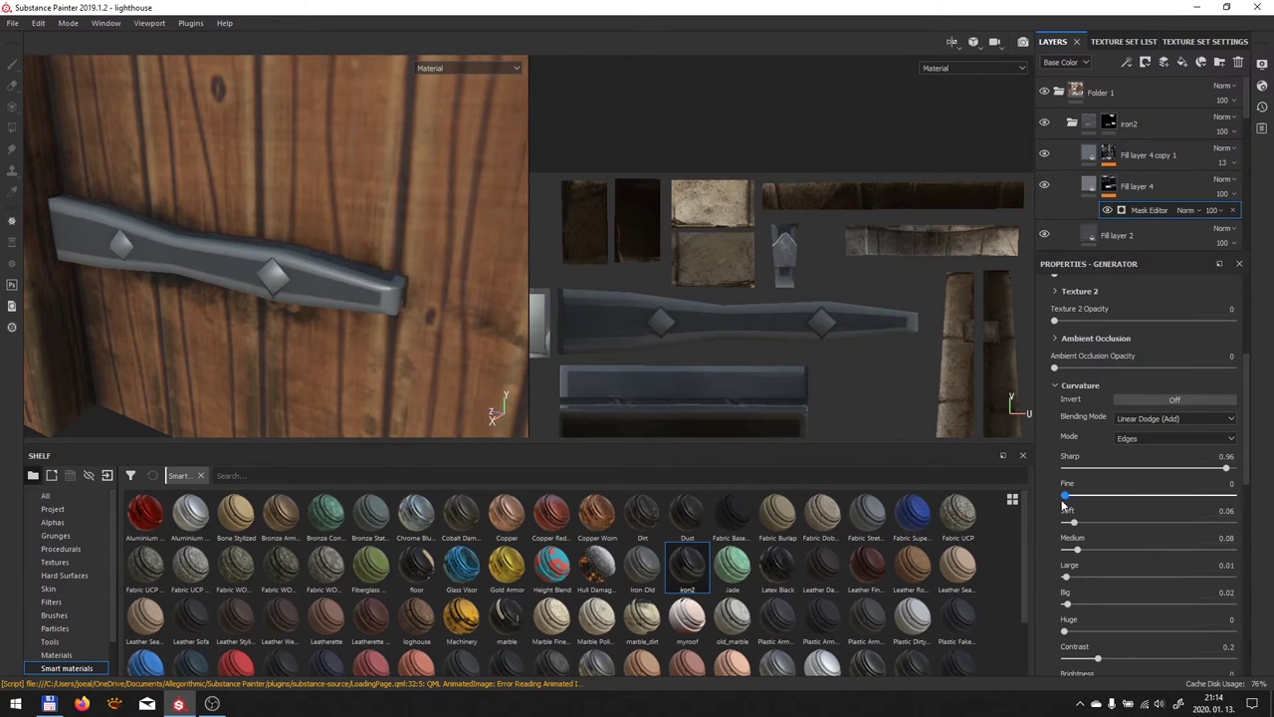
{"action": "left_click_drag", "start_coordinate": [1227, 470], "coordinate": [1166, 470]}
{"action": "scroll", "coordinate": [1165, 487], "scroll_direction": "down", "scroll_amount": 1}
{"action": "left_click_drag", "start_coordinate": [1098, 618], "coordinate": [1152, 617]}
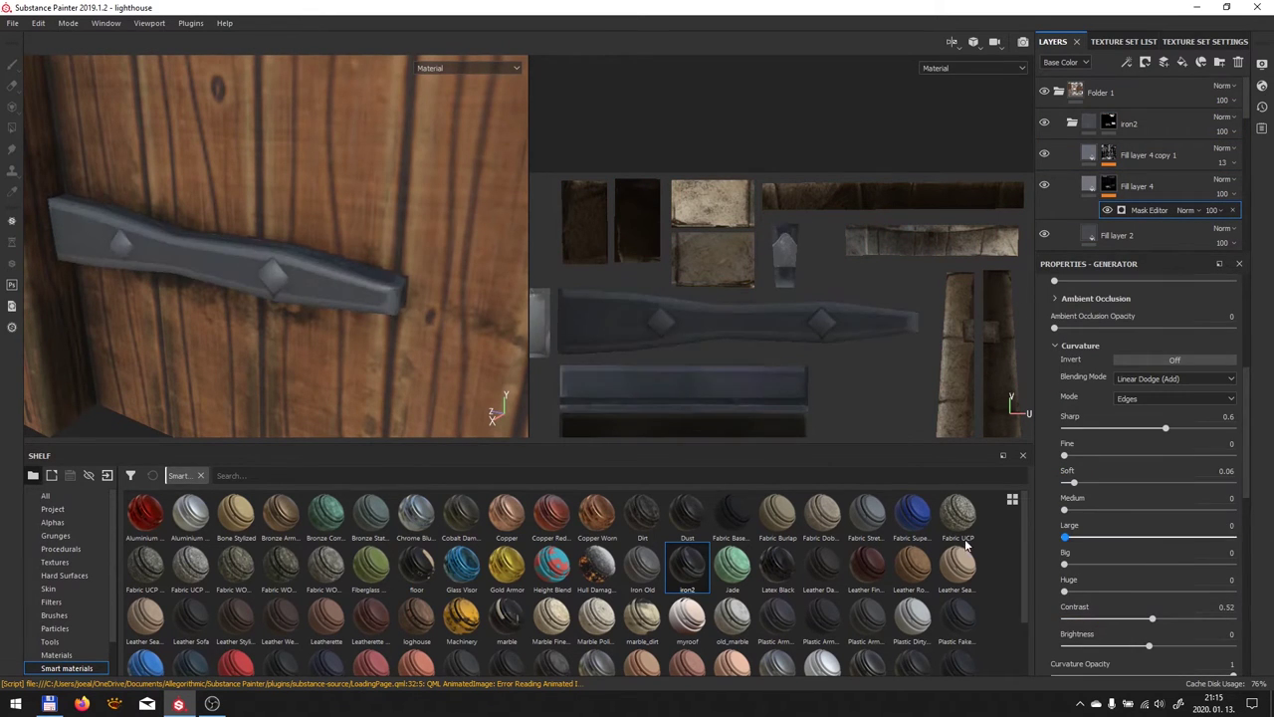
{"action": "left_click_drag", "start_coordinate": [1074, 483], "coordinate": [1058, 482]}
{"action": "left_click_drag", "start_coordinate": [1166, 428], "coordinate": [1156, 428]}
Add the Iron Old smart material to the layer stack above iron2
{"action": "scroll", "coordinate": [1189, 416], "scroll_direction": "down", "scroll_amount": 5}
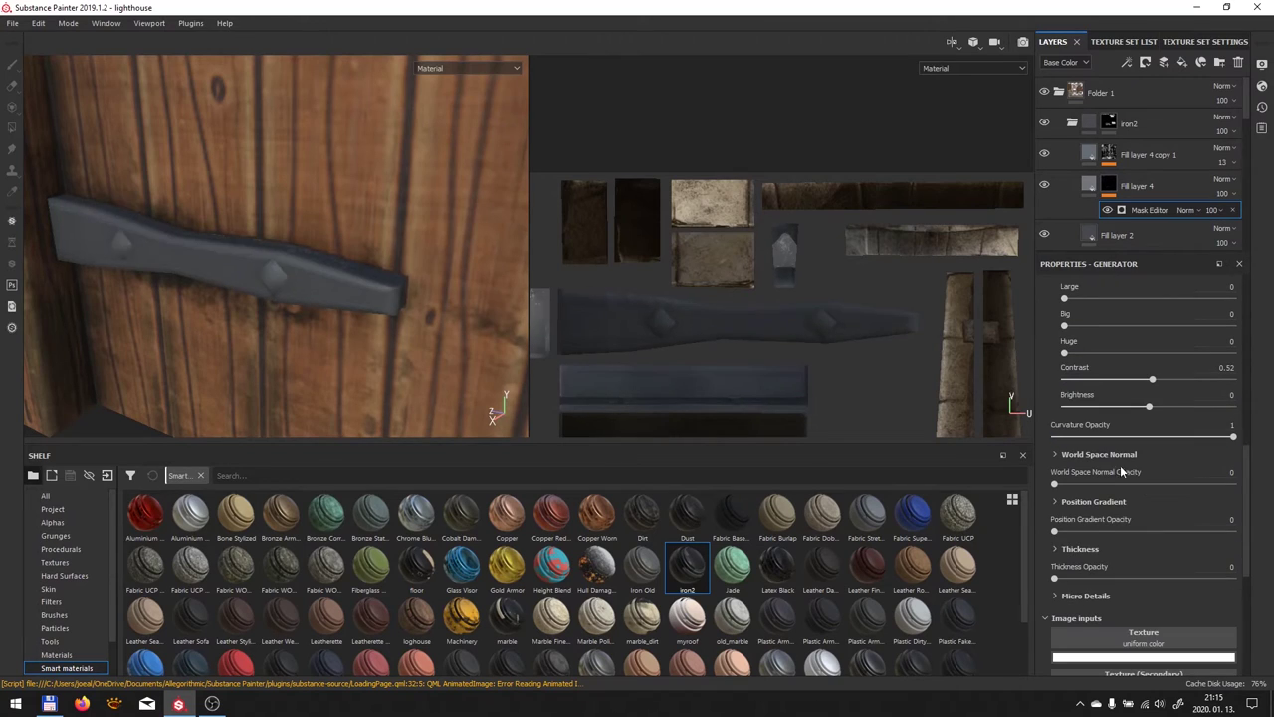
{"action": "scroll", "coordinate": [778, 369], "scroll_direction": "up", "scroll_amount": 3}
{"action": "scroll", "coordinate": [751, 226], "scroll_direction": "up", "scroll_amount": 2}
{"action": "left_click_drag", "start_coordinate": [333, 307], "coordinate": [298, 249], "text": "alt"}
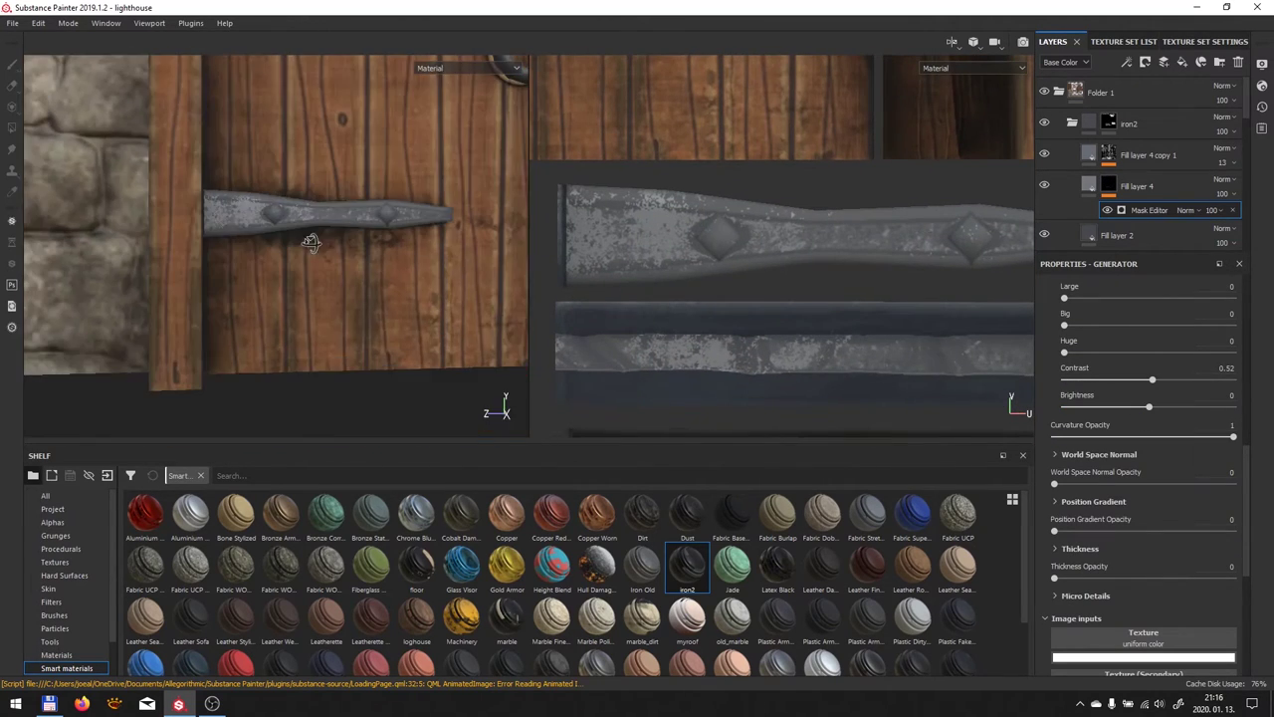
{"action": "left_click_drag", "start_coordinate": [1075, 129], "coordinate": [1085, 124]}
Expand the Iron Old folder and set the Iron fill's roughness to 0.42
{"action": "left_click", "coordinate": [1110, 133]}
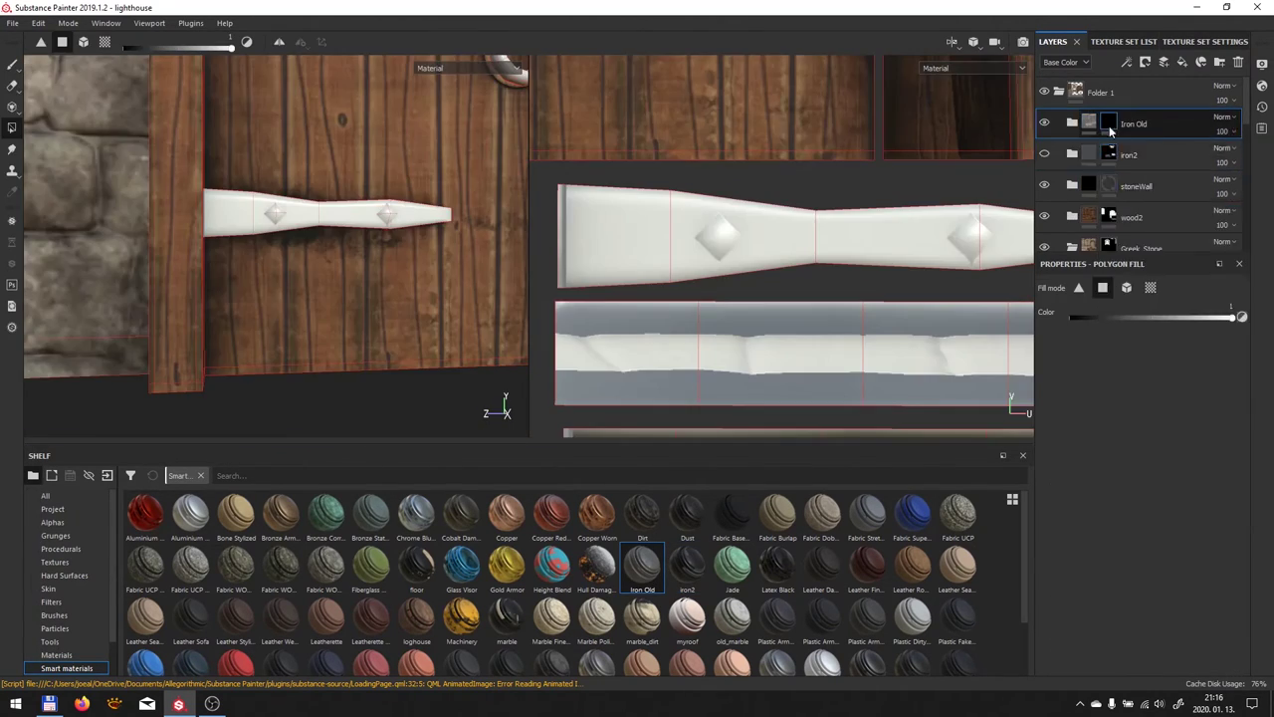
{"action": "left_click", "coordinate": [1072, 124]}
{"action": "left_click", "coordinate": [1130, 154]}
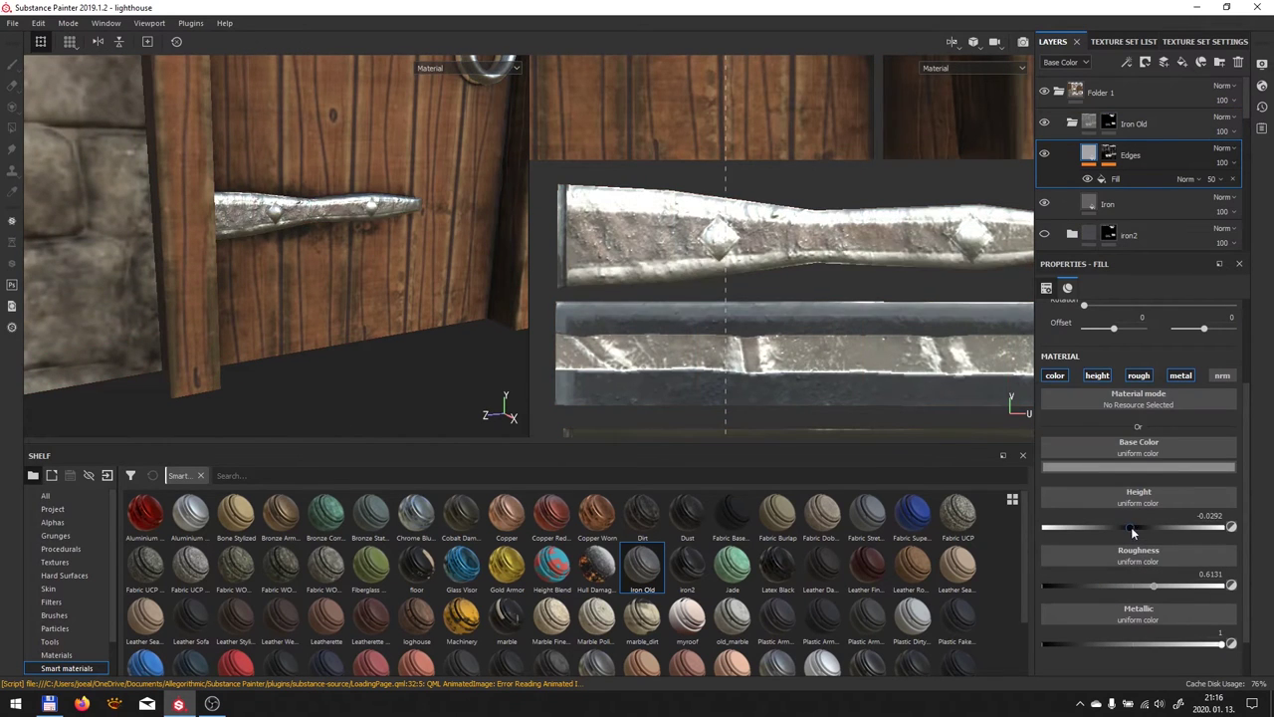
{"action": "left_click", "coordinate": [1107, 203]}
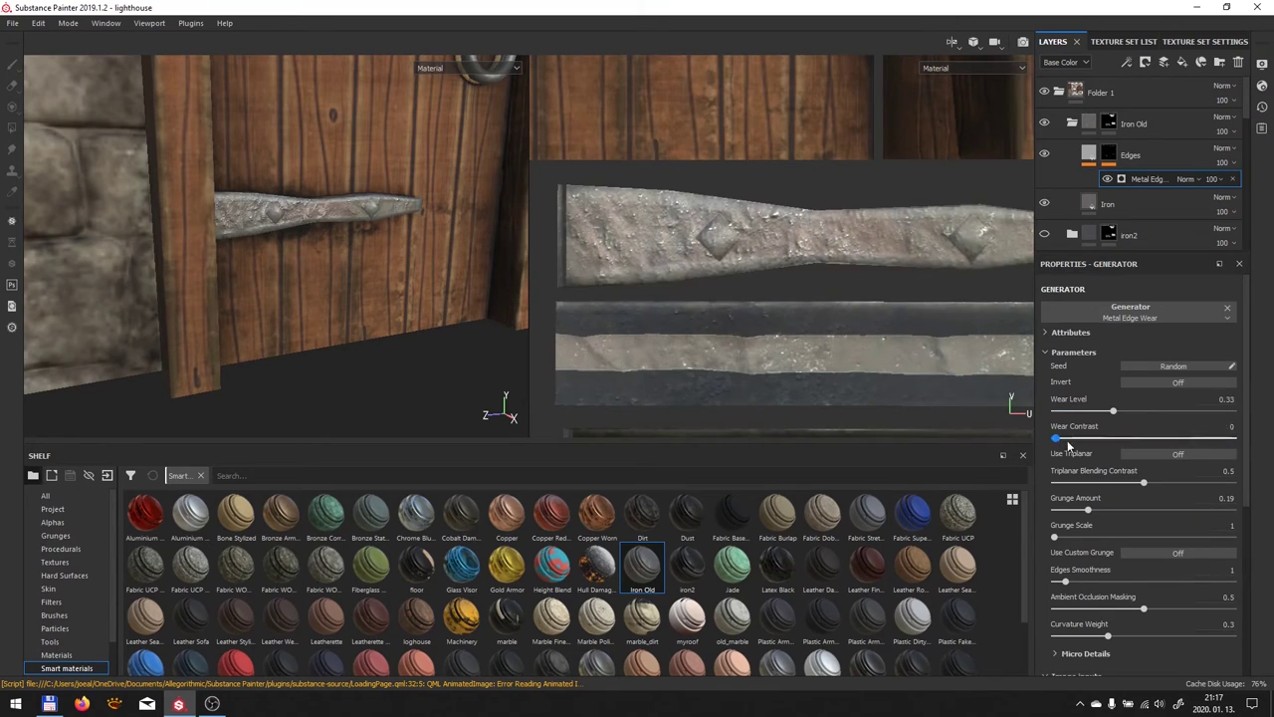
{"action": "left_click", "coordinate": [1126, 203]}
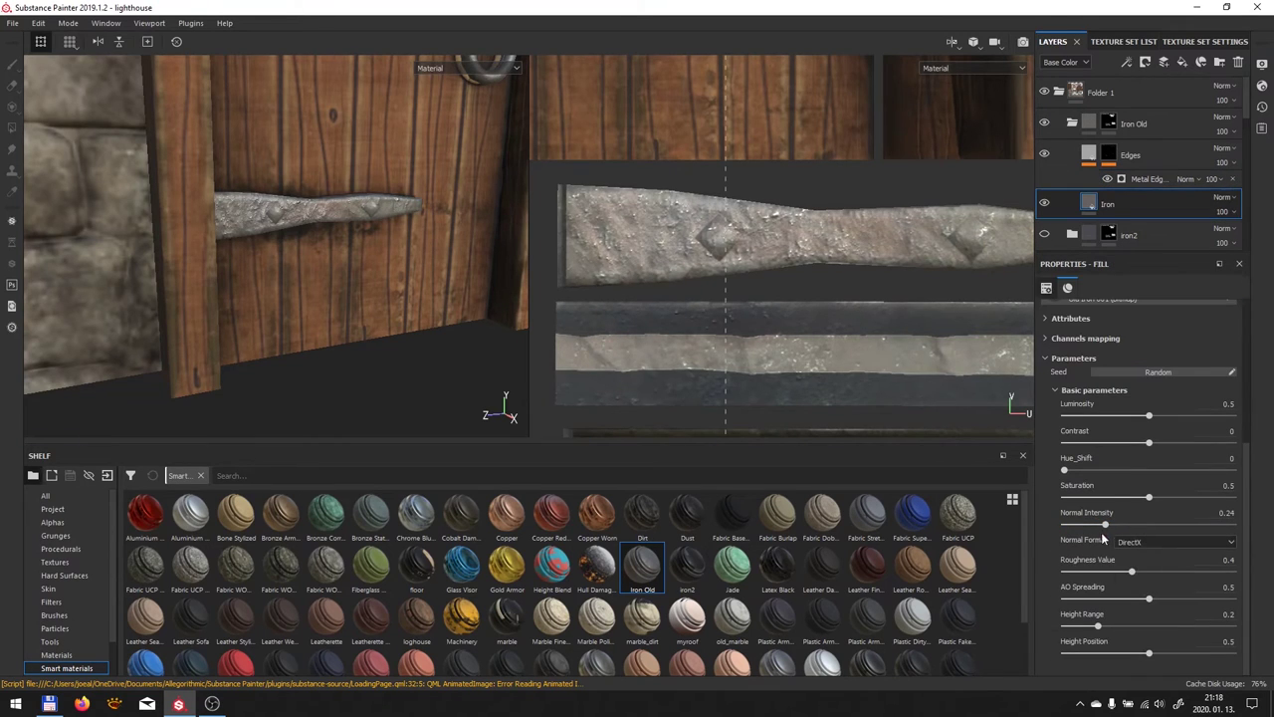
{"action": "left_click", "coordinate": [1135, 572]}
{"action": "left_click_drag", "start_coordinate": [299, 298], "coordinate": [381, 368], "text": "alt"}
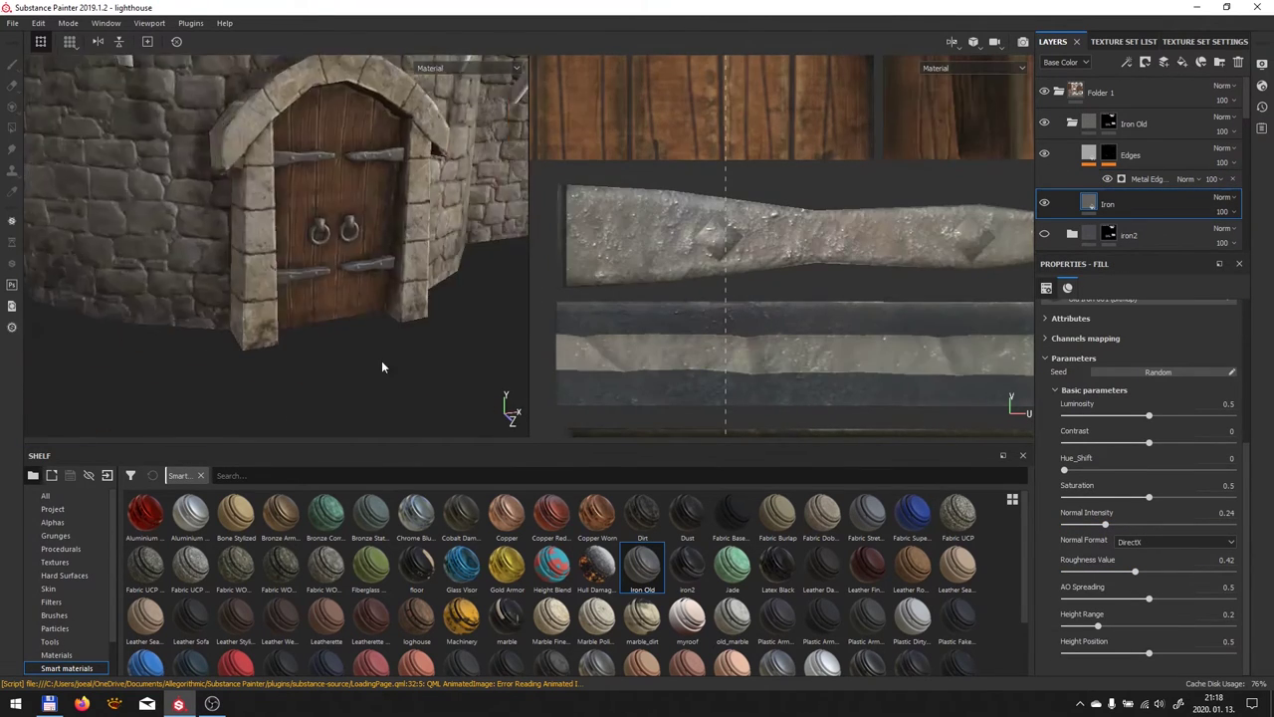
Place a copy of Fill layer 4 into the Iron Old folder at 13% opacity
{"action": "right_click", "coordinate": [1095, 171]}
{"action": "left_click", "coordinate": [1156, 385]}
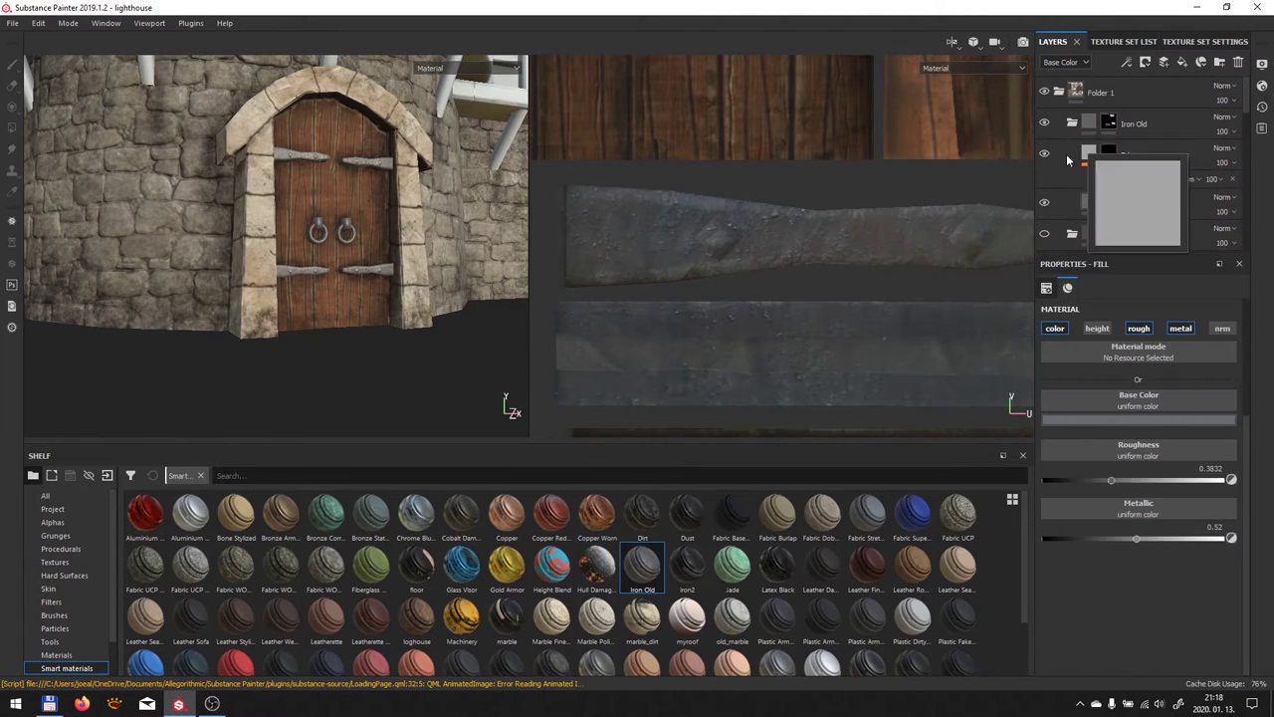
{"action": "key", "text": "4"}
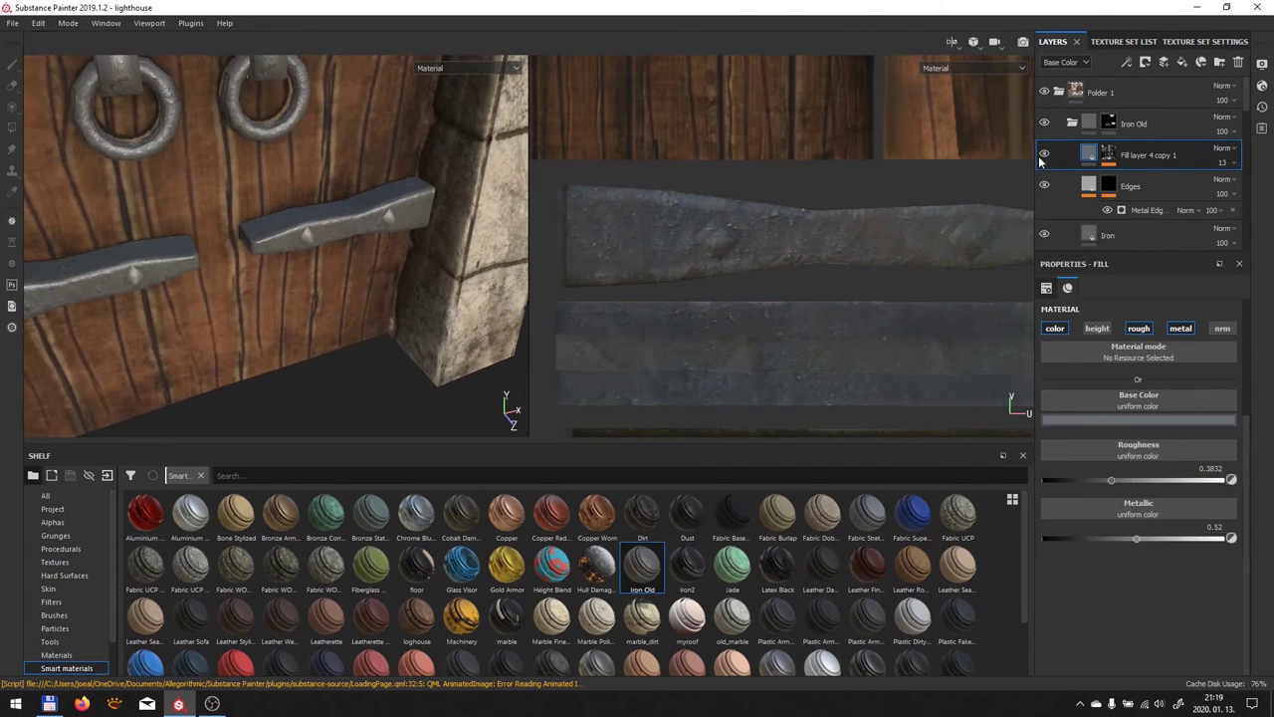
{"action": "scroll", "coordinate": [1158, 164], "scroll_direction": "down", "scroll_amount": 2}
{"action": "left_click", "coordinate": [1161, 180]}
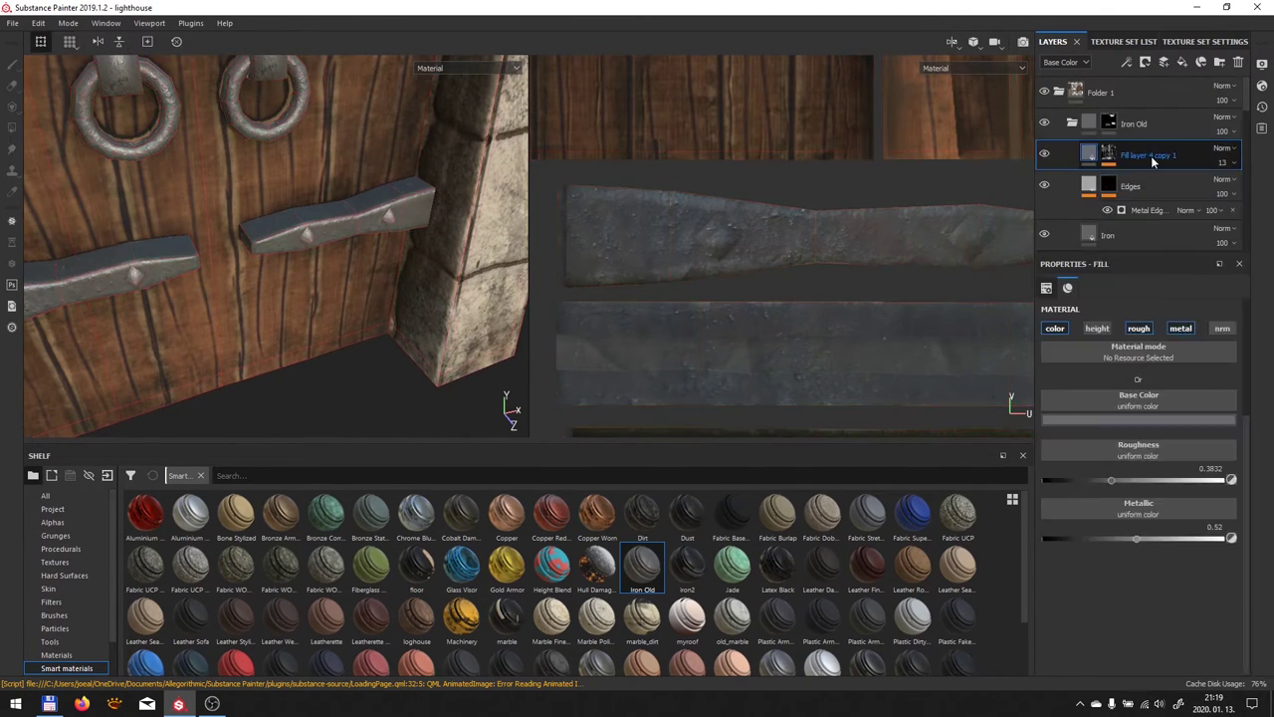
{"action": "scroll", "coordinate": [1180, 203], "scroll_direction": "down", "scroll_amount": 2}
Add a new paint layer in the wood2 folder and give it a dark brown paint colour
{"action": "left_click", "coordinate": [1136, 195]}
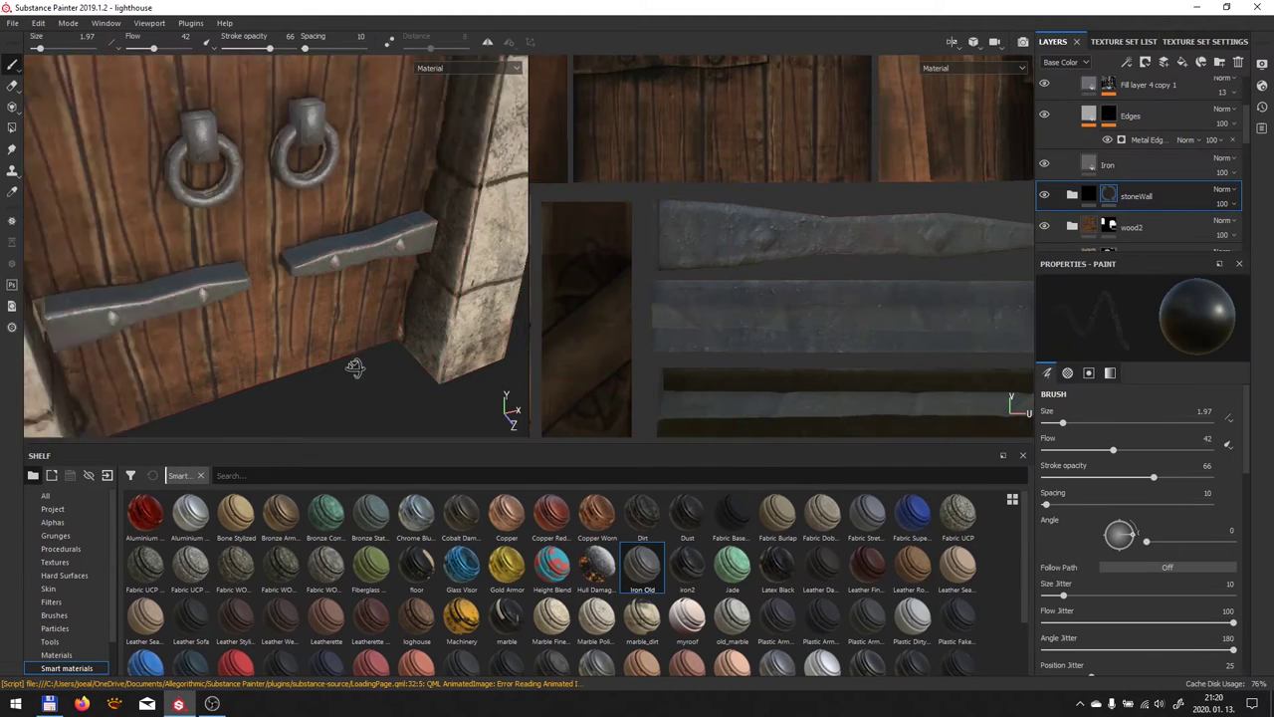
{"action": "scroll", "coordinate": [754, 348], "scroll_direction": "up", "scroll_amount": 5}
{"action": "scroll", "coordinate": [1074, 151], "scroll_direction": "down", "scroll_amount": 2}
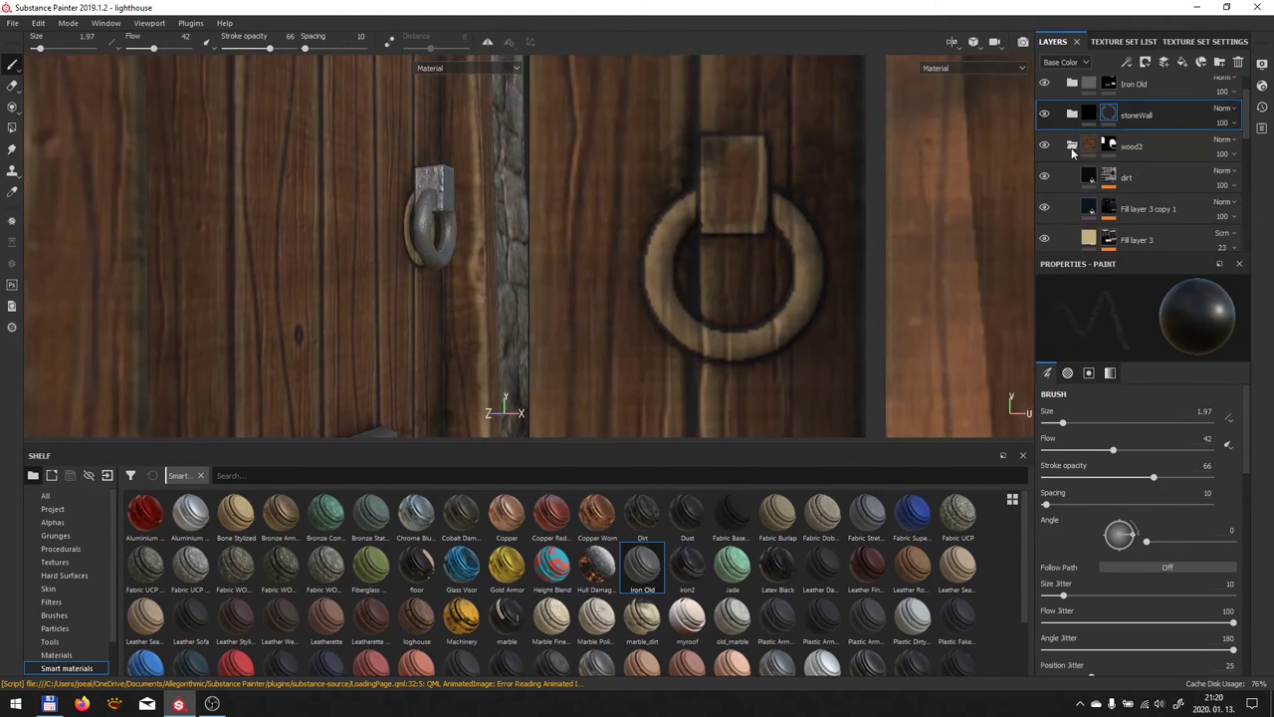
{"action": "left_click", "coordinate": [1157, 177]}
{"action": "right_click", "coordinate": [1105, 164]}
{"action": "left_click", "coordinate": [1107, 389]}
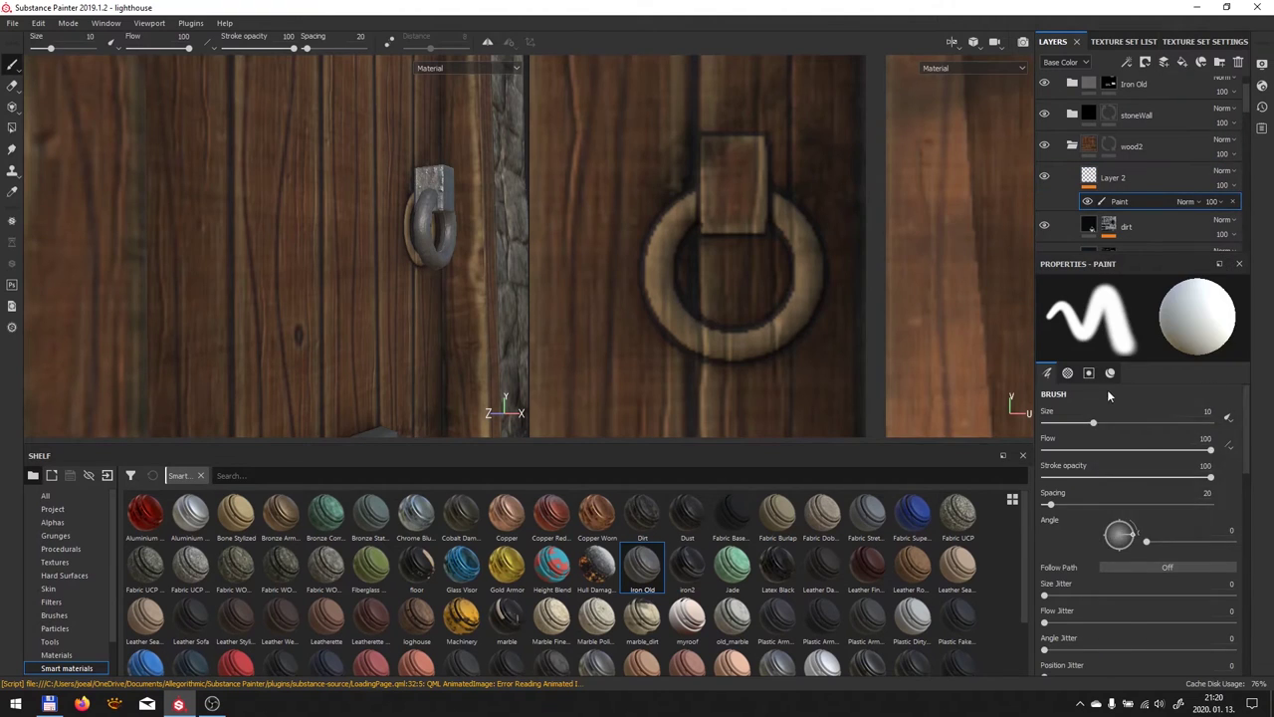
{"action": "scroll", "coordinate": [1137, 512], "scroll_direction": "down", "scroll_amount": 5}
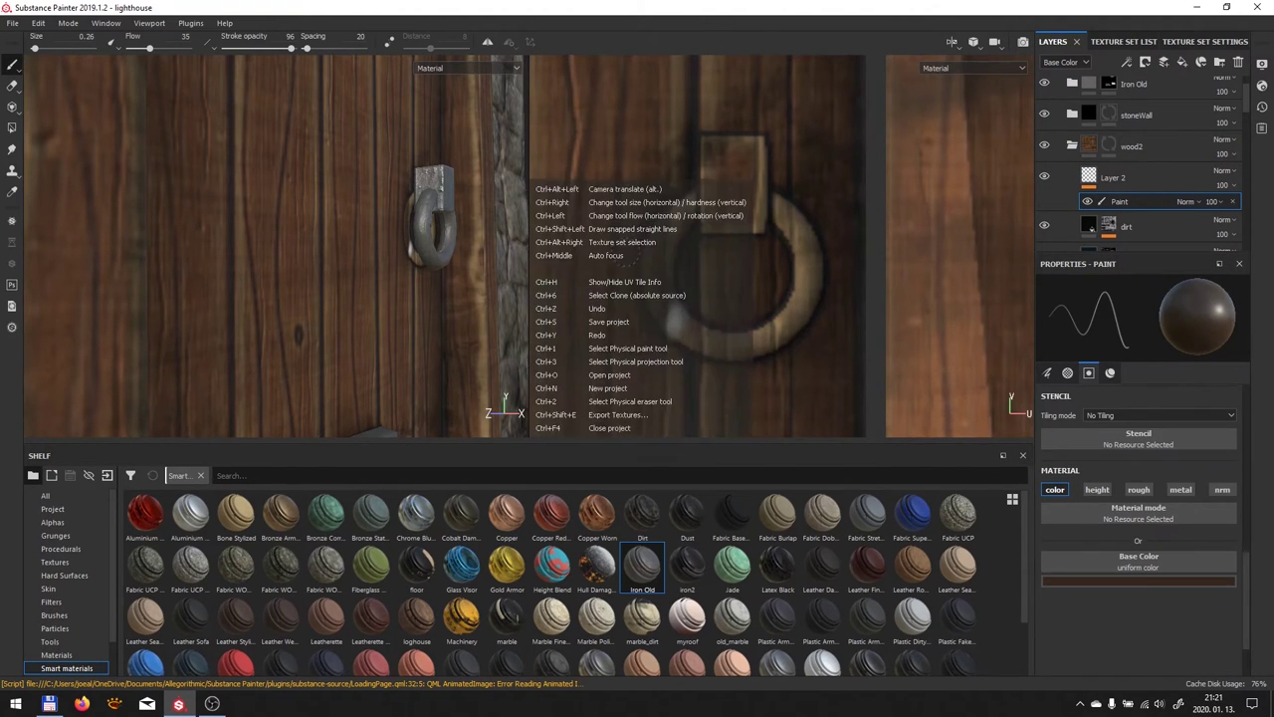
{"action": "left_click", "coordinate": [1138, 581]}
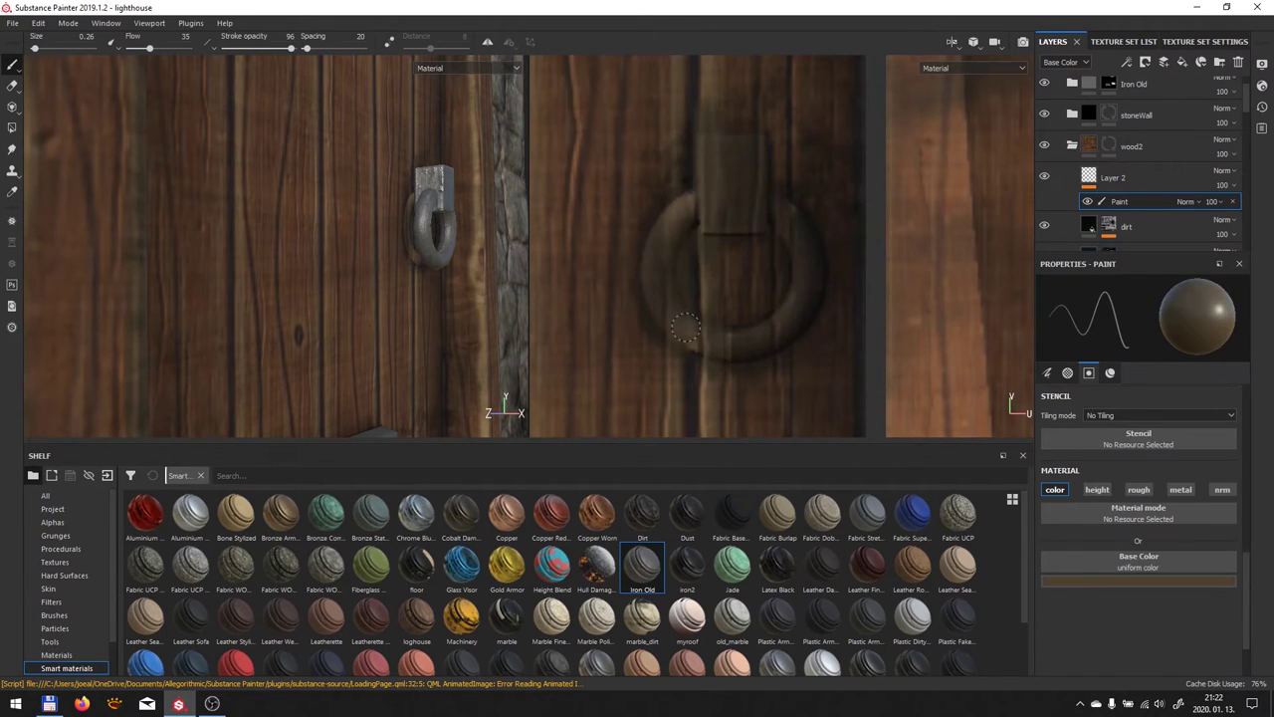
Frame the door and wall, preview the normal and height channels, then return to material view
{"action": "key", "text": "f"}
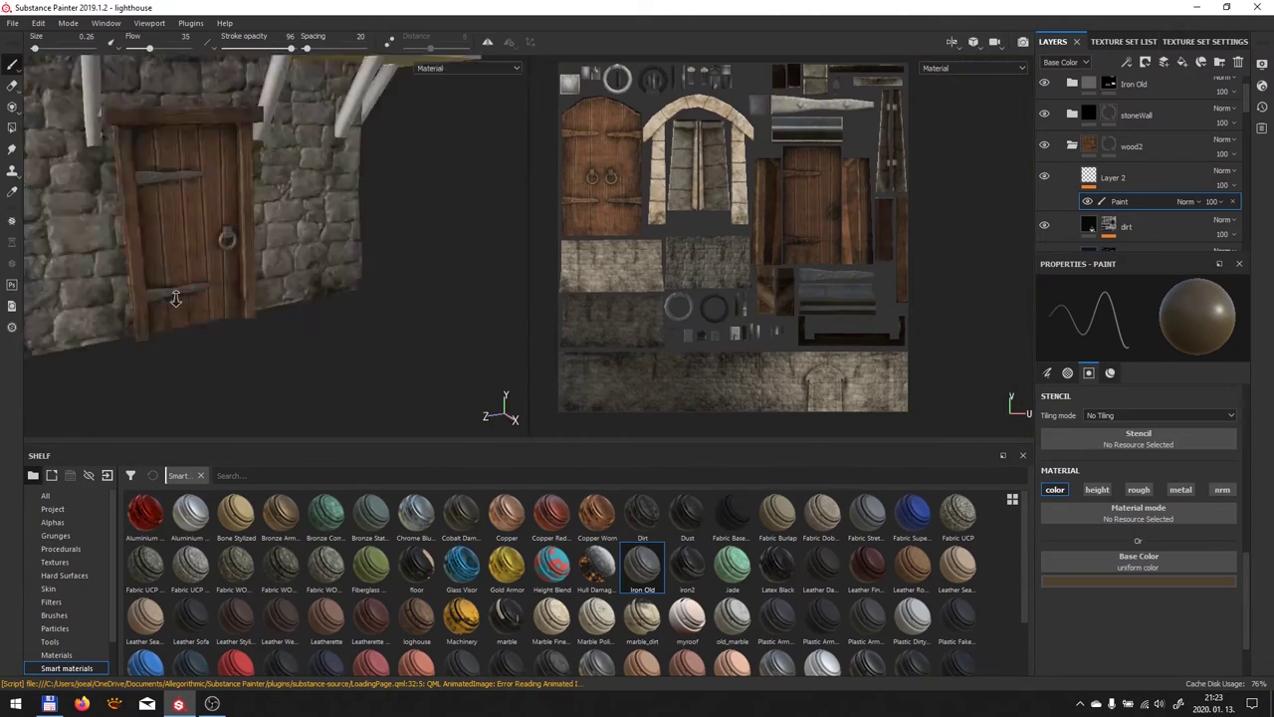
{"action": "mouse_move", "coordinate": [174, 298]}
{"action": "right_mouse_down", "text": "alt"}
{"action": "mouse_move", "coordinate": [296, 131]}
{"action": "mouse_move", "coordinate": [328, 199]}
{"action": "right_mouse_up", "text": "alt"}
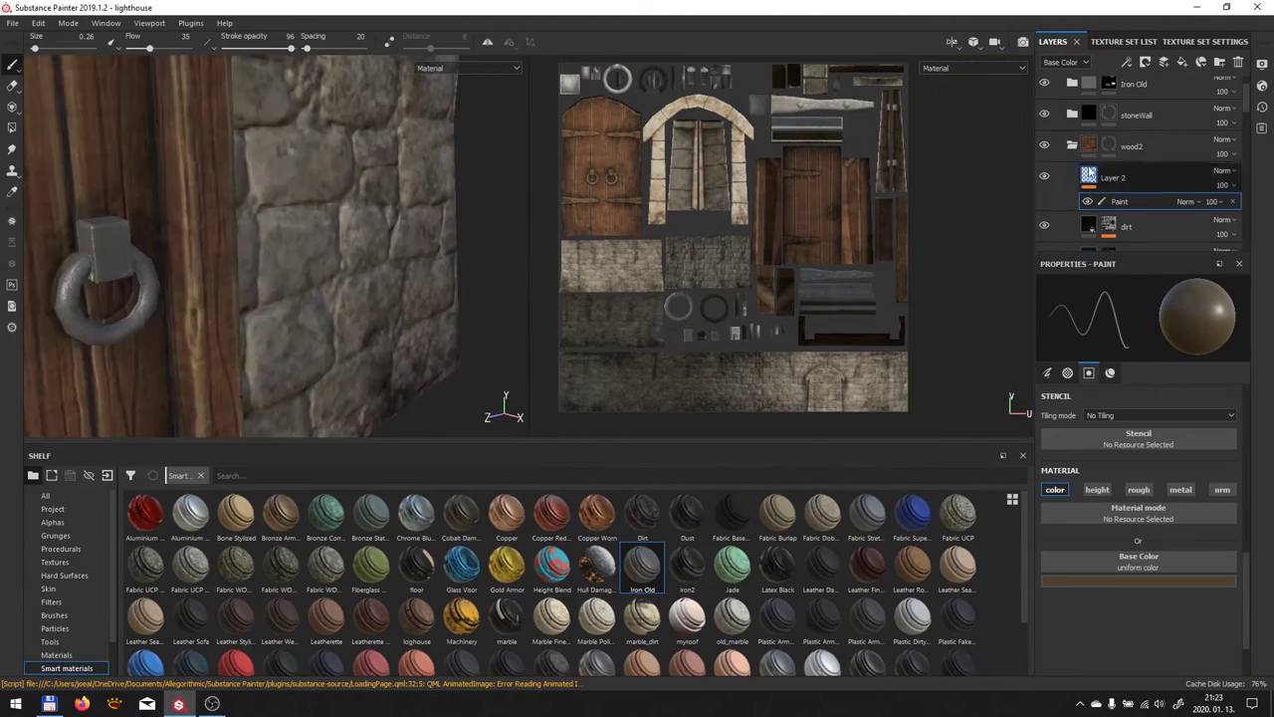
{"action": "scroll", "coordinate": [975, 239], "scroll_direction": "up", "scroll_amount": 5}
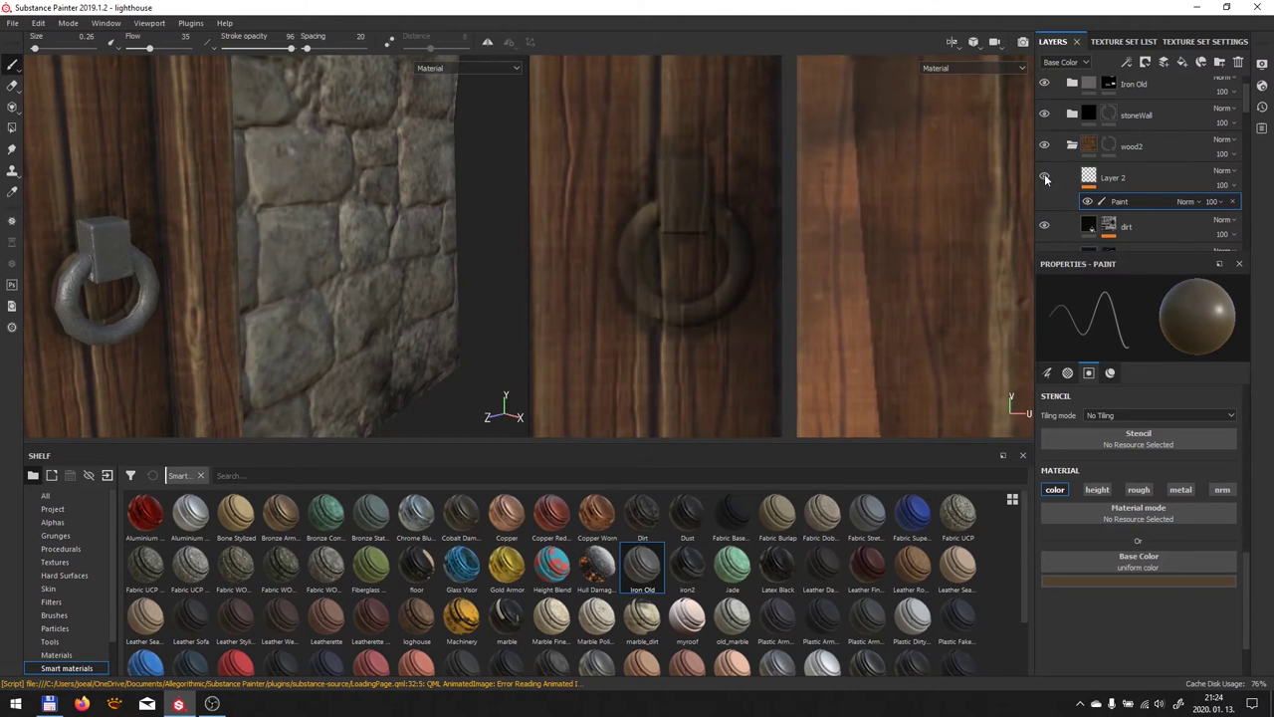
{"action": "left_click", "coordinate": [974, 67]}
{"action": "left_click", "coordinate": [971, 117]}
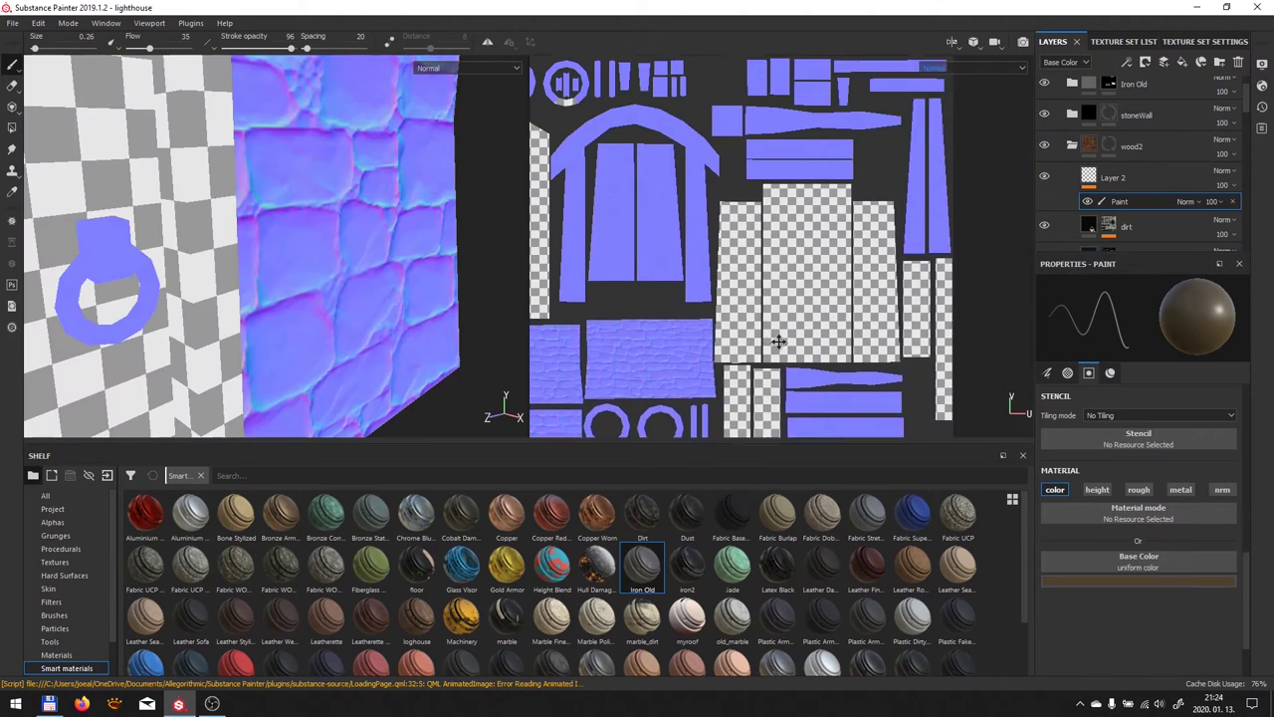
{"action": "left_click", "coordinate": [974, 67]}
{"action": "left_click", "coordinate": [971, 129]}
{"action": "key", "text": "m"}
Set Iron fill to Normal Intensity 0.1, Luminosity 0.53, Contrast 0.23, Saturation 0.19, and save
{"action": "left_click", "coordinate": [1108, 204]}
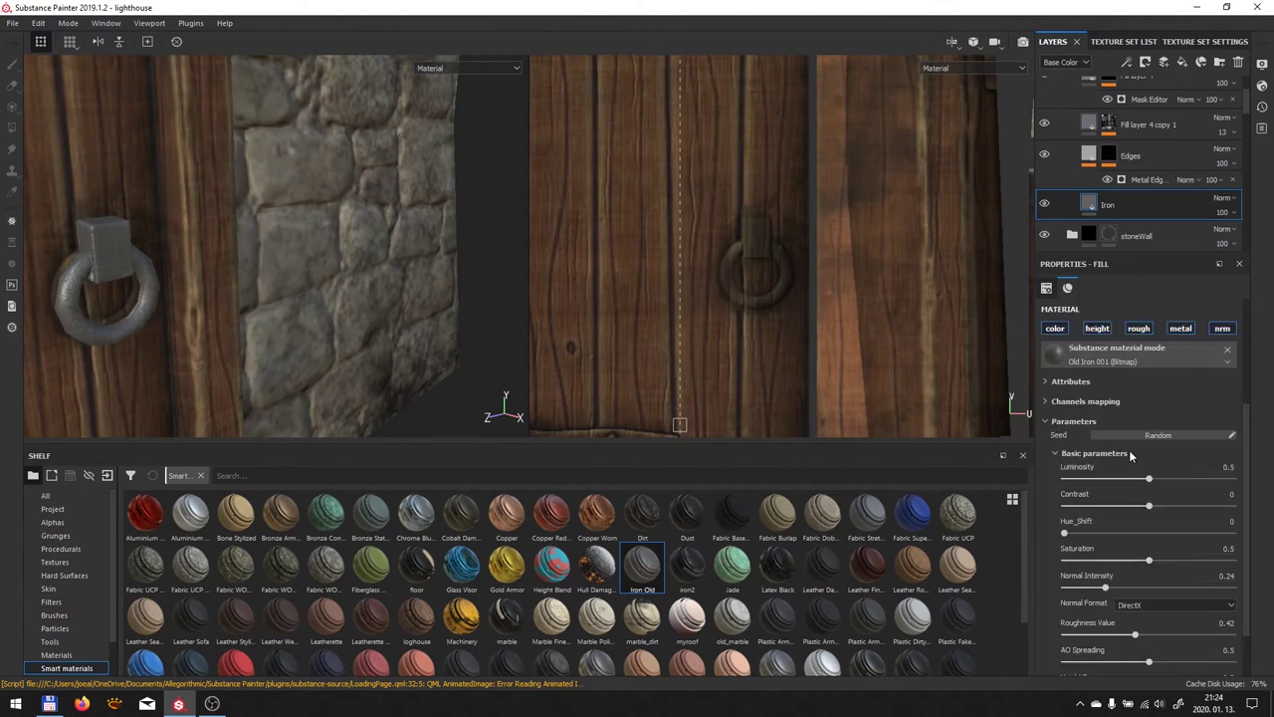
{"action": "left_click_drag", "start_coordinate": [1104, 524], "coordinate": [1080, 523]}
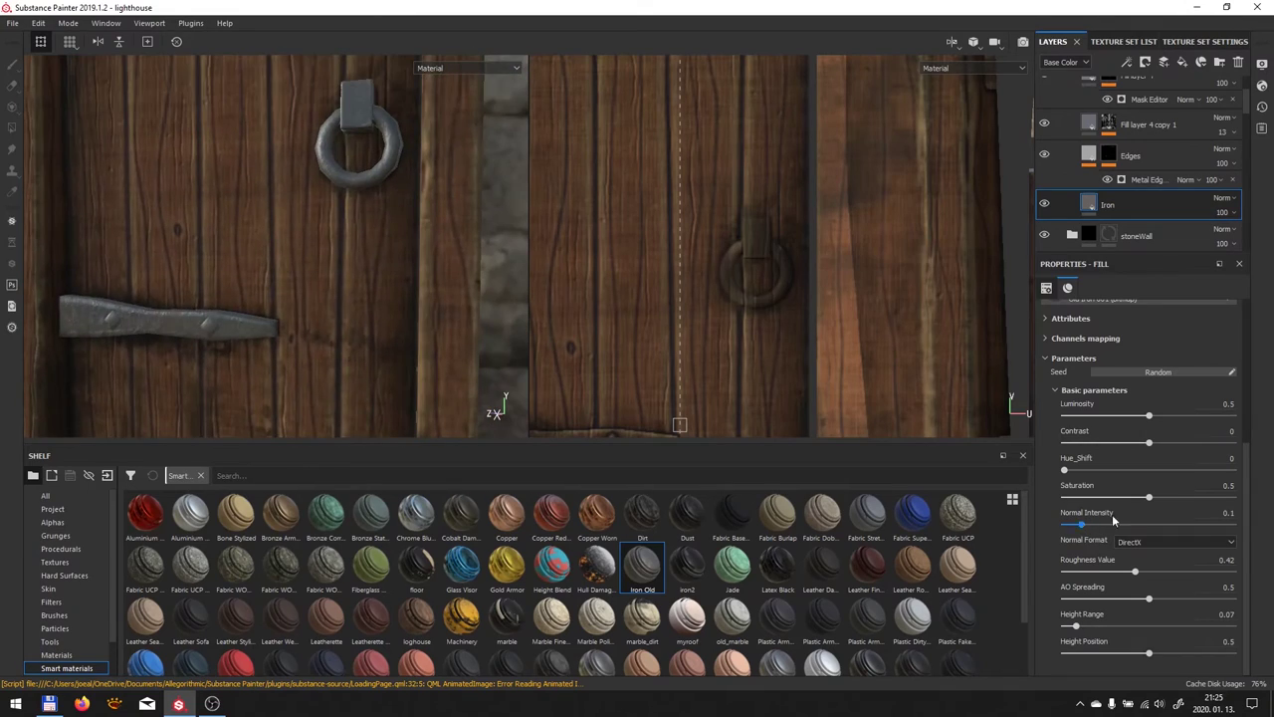
{"action": "left_click", "coordinate": [1154, 426]}
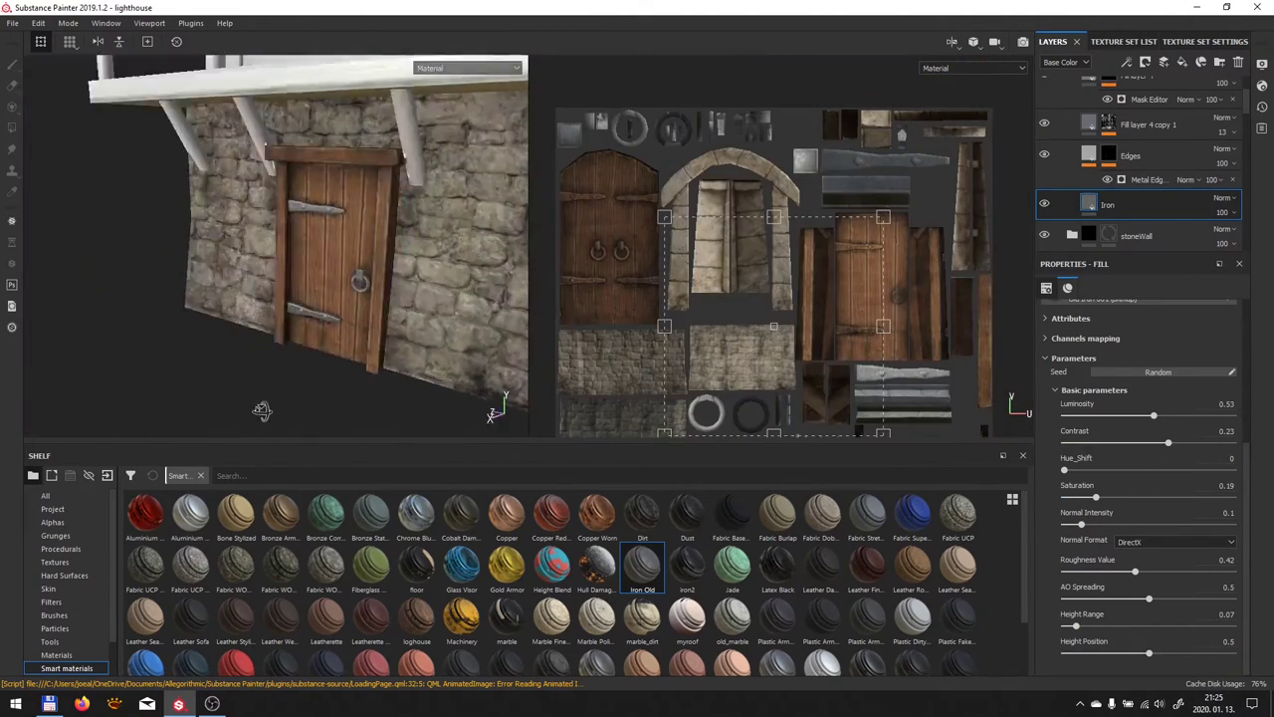
{"action": "key", "text": "ctrl+s"}
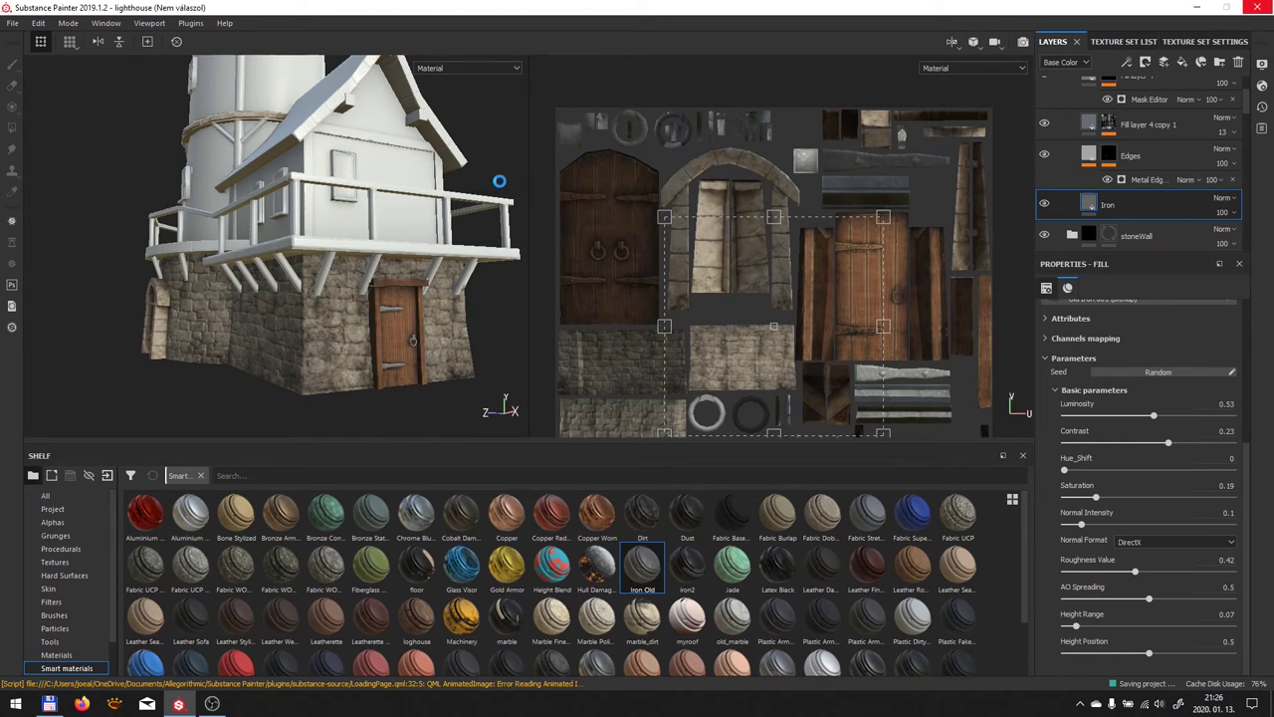
{"action": "scroll", "coordinate": [608, 249], "scroll_direction": "up", "scroll_amount": 5}
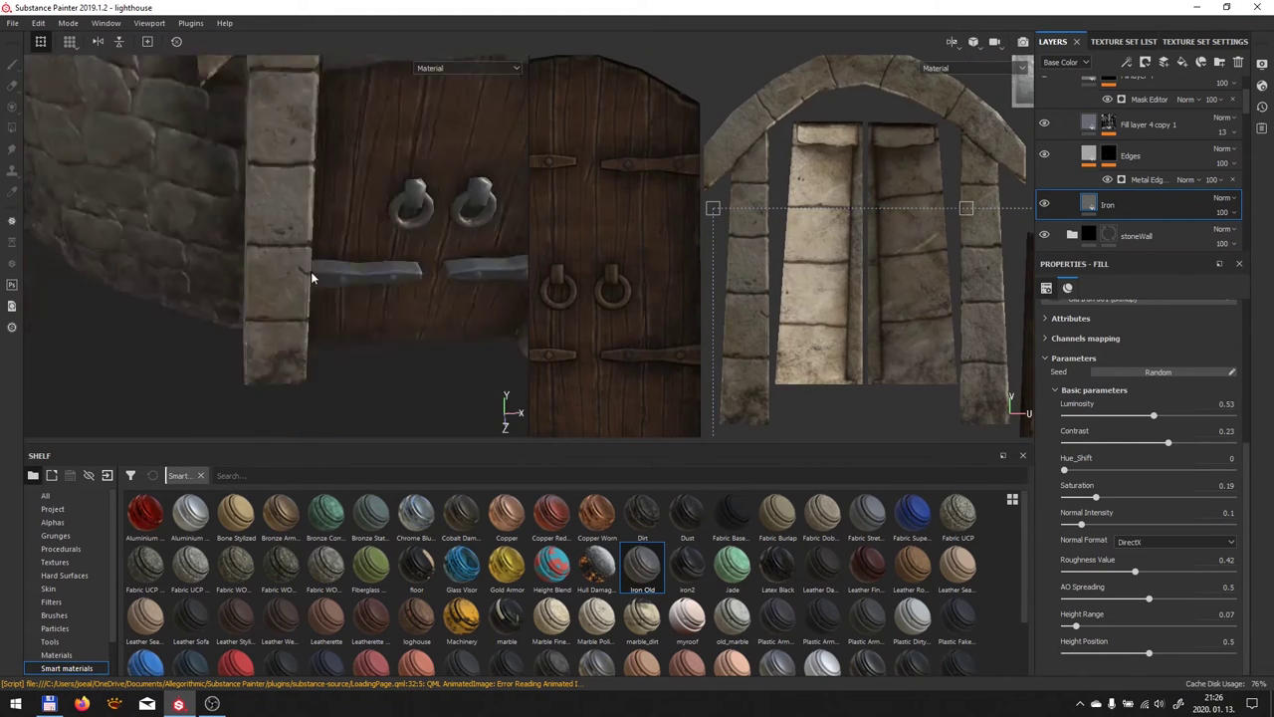
{"action": "scroll", "coordinate": [313, 276], "scroll_direction": "up", "scroll_amount": 5}
Switch to the lambert4SG texture set for the railing and platform
{"action": "key", "text": "f"}
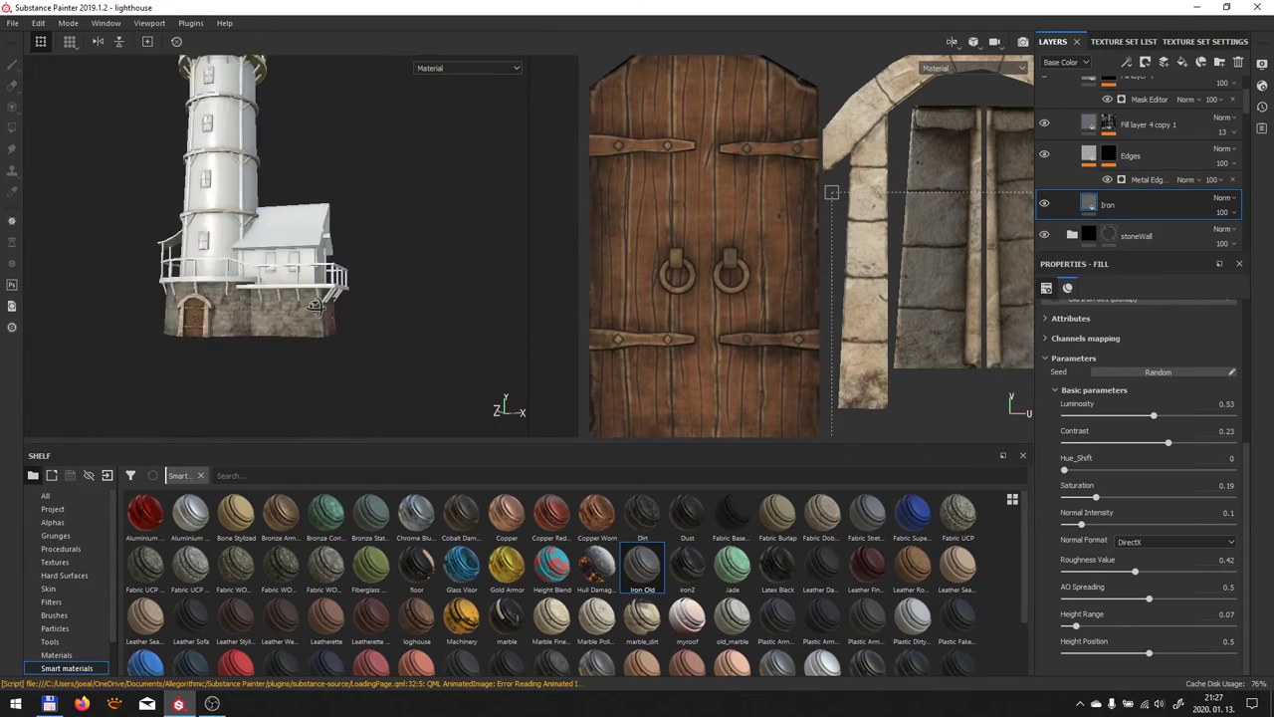
{"action": "left_click", "coordinate": [1106, 41]}
{"action": "left_click", "coordinate": [1048, 97]}
{"action": "left_click", "coordinate": [1082, 114]}
{"action": "left_click", "coordinate": [1053, 40]}
{"action": "key", "text": "f"}
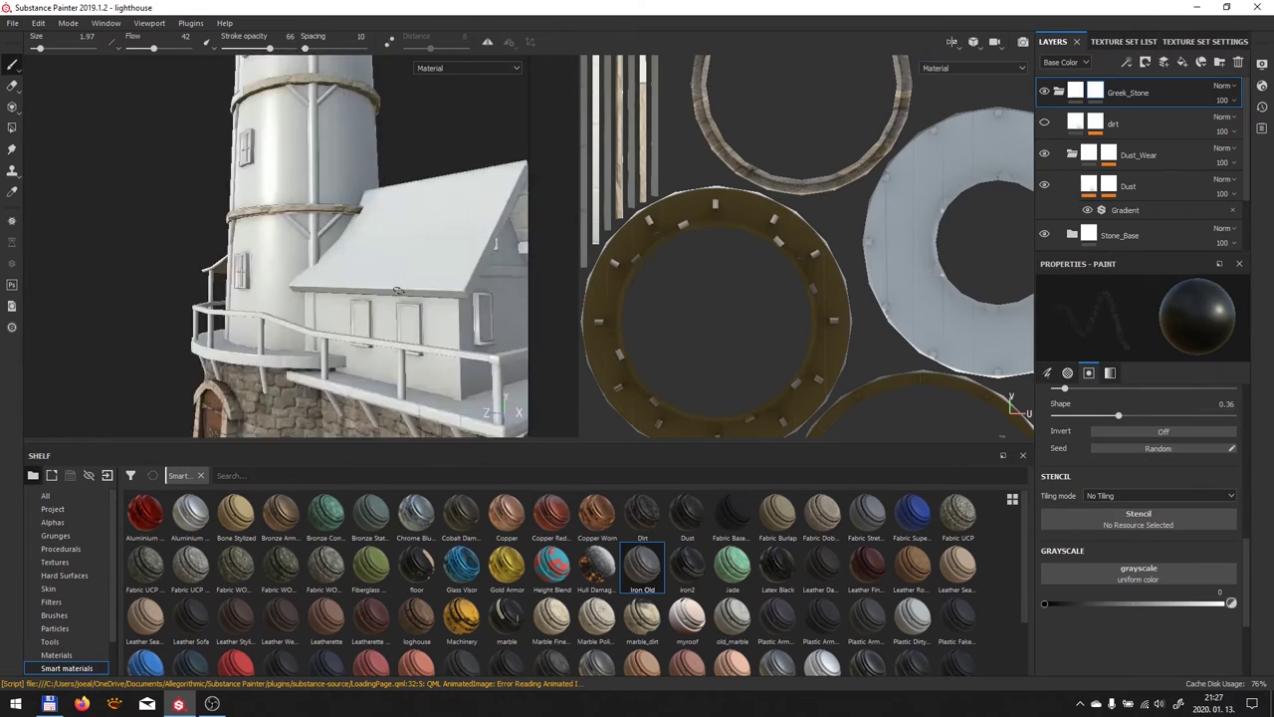
Give the dirt layer a black mask and select the Greek_Stone layer
{"action": "right_click", "coordinate": [1102, 121]}
{"action": "left_click", "coordinate": [1121, 255]}
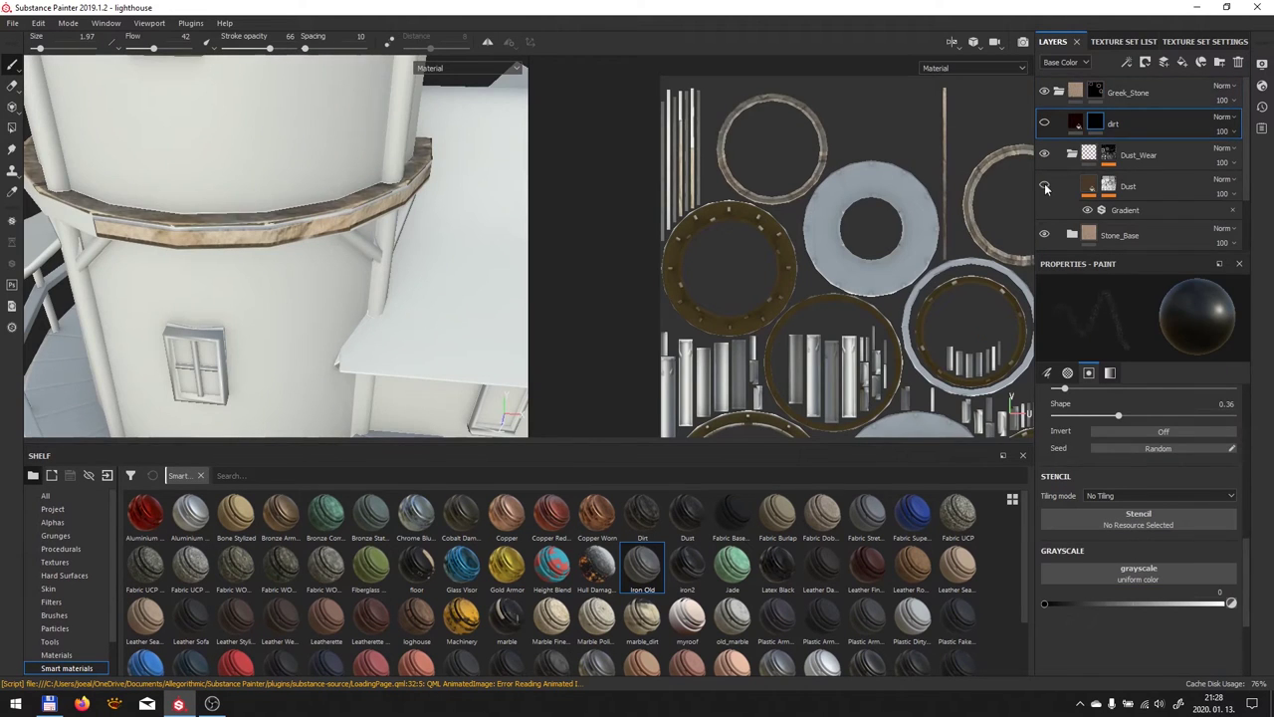
{"action": "left_click", "coordinate": [1123, 40]}
{"action": "left_click", "coordinate": [1053, 40]}
{"action": "left_click", "coordinate": [1128, 92]}
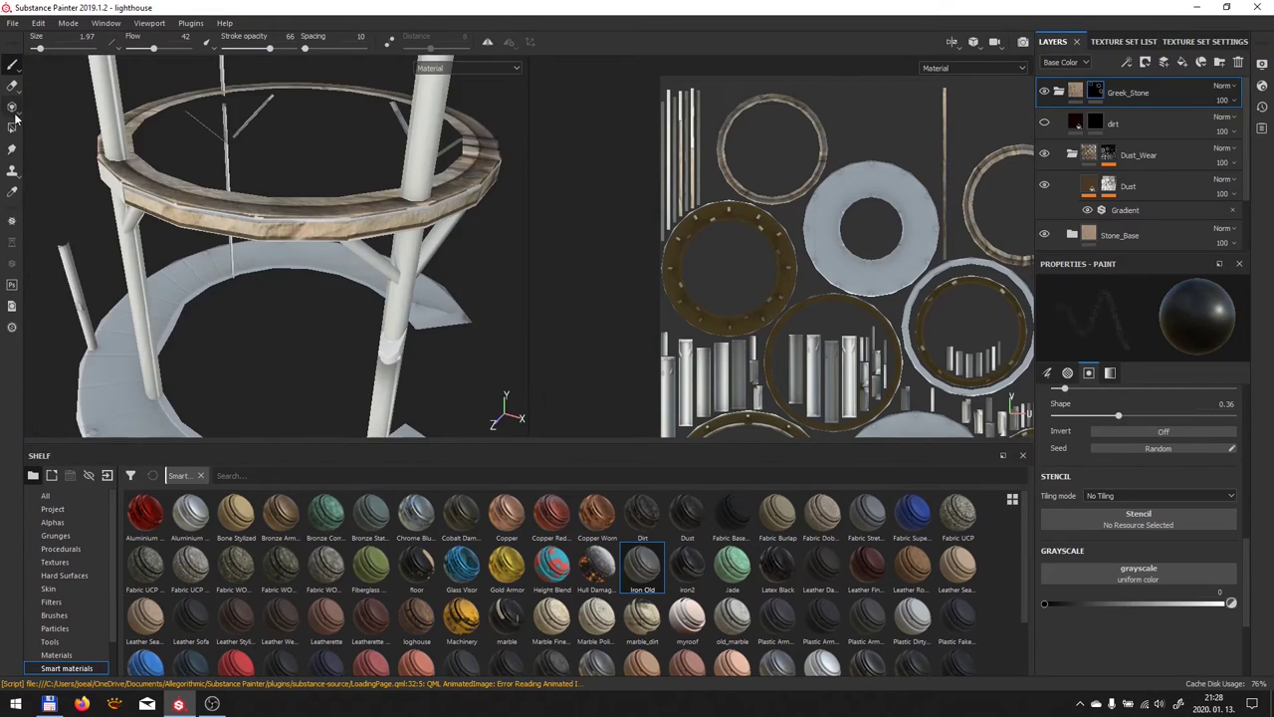
Switch to Polygon Fill and frame the railing ring and posts
{"action": "left_click", "coordinate": [12, 126]}
{"action": "mouse_move", "coordinate": [370, 304]}
{"action": "left_mouse_down", "text": "alt"}
{"action": "mouse_move", "coordinate": [355, 163]}
{"action": "mouse_move", "coordinate": [259, 244]}
{"action": "mouse_move", "coordinate": [328, 199]}
{"action": "left_mouse_up", "text": "alt"}
{"action": "scroll", "coordinate": [1158, 194], "scroll_direction": "down", "scroll_amount": 5}
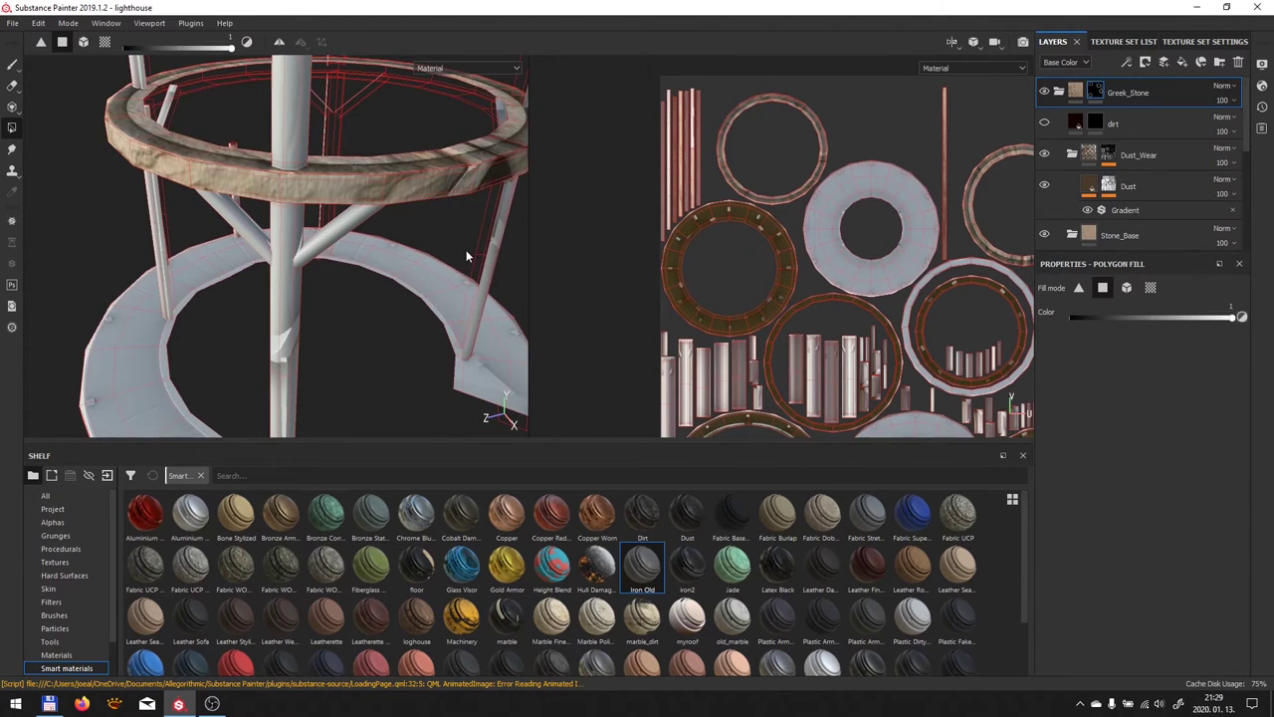
{"action": "mouse_move", "coordinate": [466, 257]}
{"action": "left_mouse_down", "text": "alt"}
{"action": "mouse_move", "coordinate": [307, 148]}
{"action": "mouse_move", "coordinate": [372, 265]}
{"action": "mouse_move", "coordinate": [296, 185]}
{"action": "mouse_move", "coordinate": [293, 285]}
{"action": "mouse_move", "coordinate": [333, 100]}
{"action": "mouse_move", "coordinate": [232, 259]}
{"action": "mouse_move", "coordinate": [323, 330]}
{"action": "mouse_move", "coordinate": [184, 227]}
{"action": "mouse_move", "coordinate": [348, 348]}
{"action": "mouse_move", "coordinate": [285, 270]}
{"action": "mouse_move", "coordinate": [356, 265]}
{"action": "mouse_move", "coordinate": [307, 333]}
{"action": "mouse_move", "coordinate": [475, 279]}
{"action": "mouse_move", "coordinate": [377, 335]}
{"action": "mouse_move", "coordinate": [334, 265]}
{"action": "mouse_move", "coordinate": [272, 234]}
{"action": "mouse_move", "coordinate": [170, 285]}
{"action": "mouse_move", "coordinate": [198, 358]}
{"action": "mouse_move", "coordinate": [489, 392]}
{"action": "mouse_move", "coordinate": [248, 328]}
{"action": "mouse_move", "coordinate": [330, 139]}
{"action": "left_mouse_up", "text": "alt"}
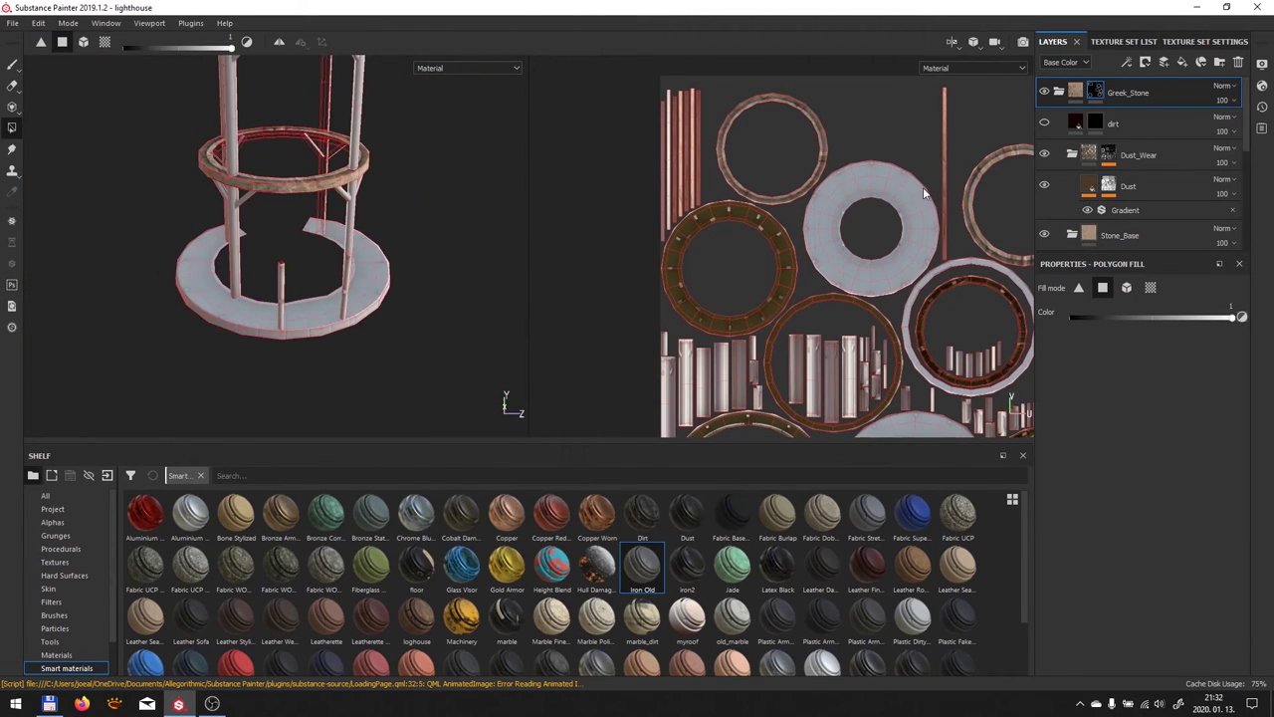
{"action": "scroll", "coordinate": [875, 644], "scroll_direction": "down", "scroll_amount": 2}
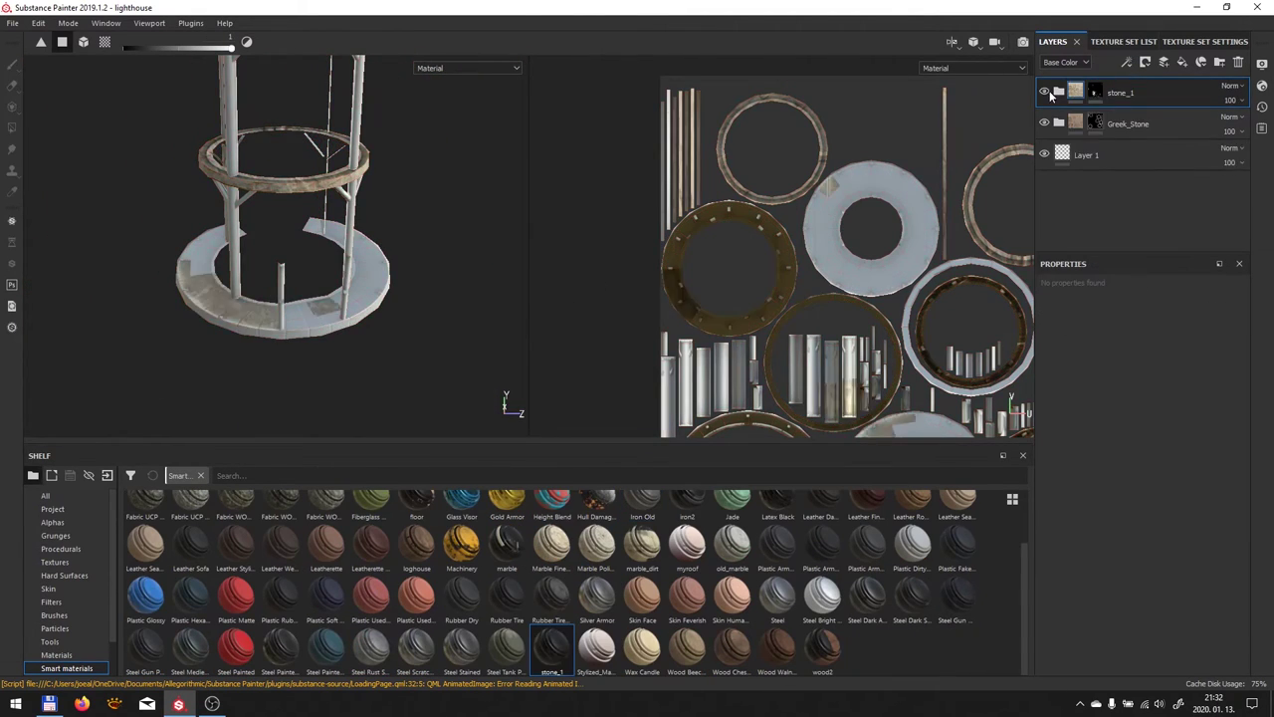
Add a marble_noise fill to the Marble Veins layer with Marbling set to 1.55
{"action": "right_click", "coordinate": [1113, 128]}
{"action": "left_click", "coordinate": [1155, 199]}
{"action": "mouse_move", "coordinate": [329, 249]}
{"action": "left_mouse_down", "text": "alt"}
{"action": "mouse_move", "coordinate": [429, 213]}
{"action": "mouse_move", "coordinate": [518, 298]}
{"action": "left_mouse_up", "text": "alt"}
{"action": "left_click", "coordinate": [1083, 121]}
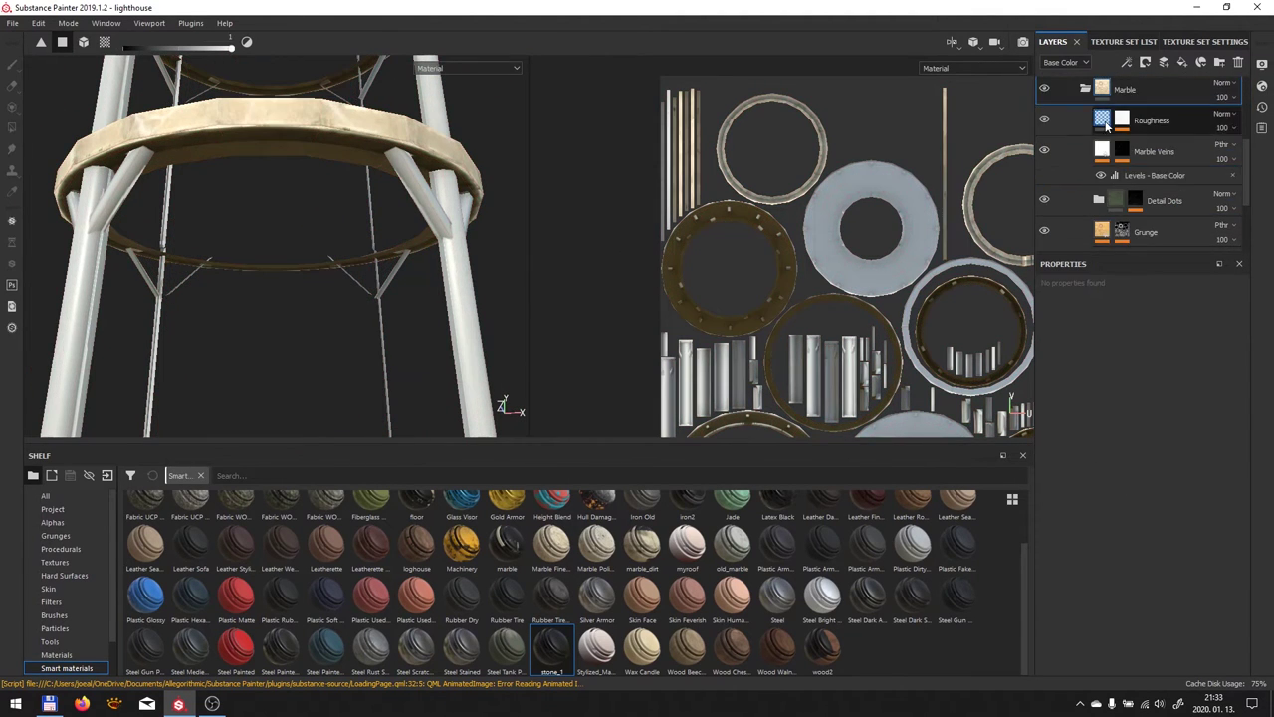
{"action": "left_click", "coordinate": [1160, 193]}
{"action": "left_click_drag", "start_coordinate": [292, 219], "coordinate": [299, 149], "text": "alt"}
{"action": "left_click_drag", "start_coordinate": [1054, 489], "coordinate": [1193, 489]}
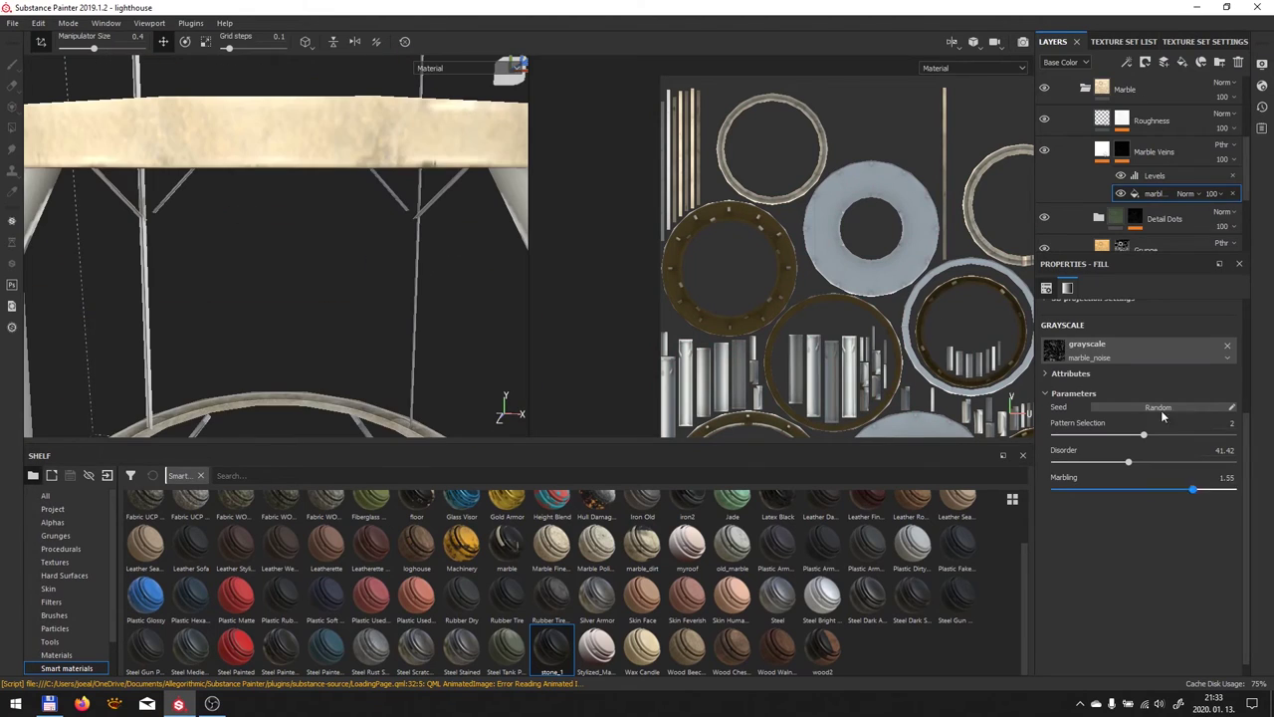
{"action": "scroll", "coordinate": [1155, 207], "scroll_direction": "down", "scroll_amount": 2}
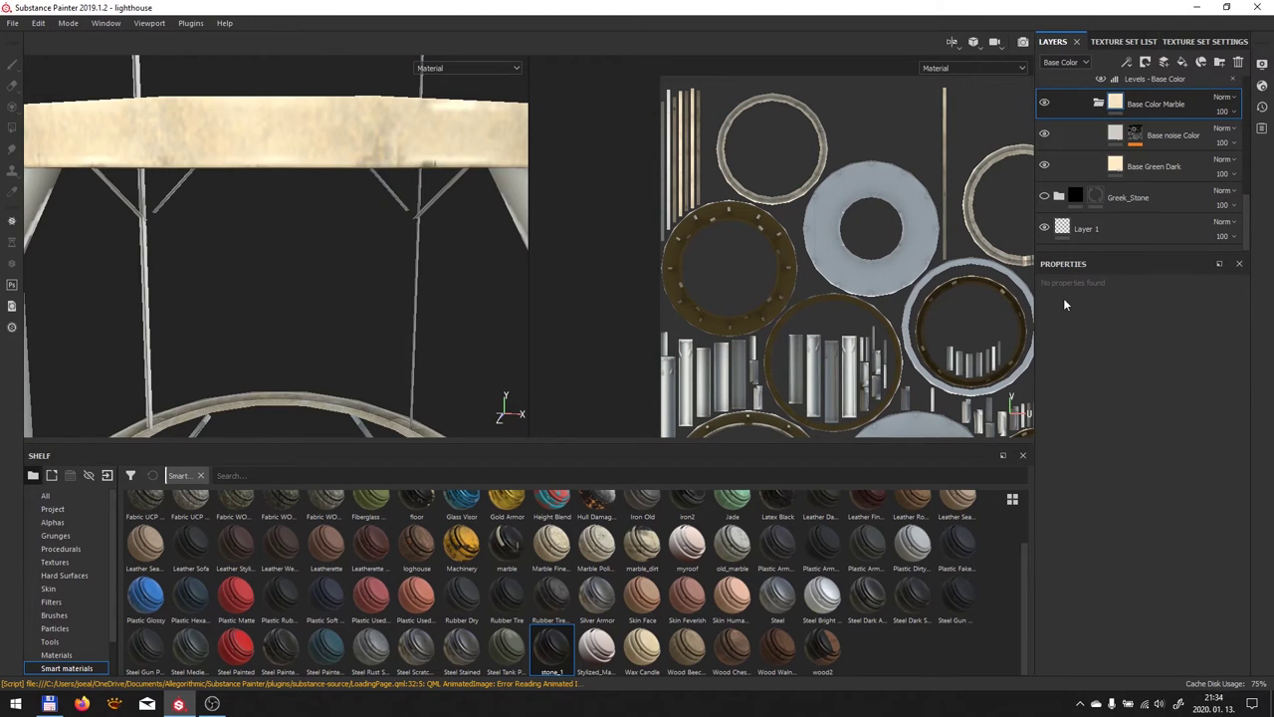
Hide the Edges and Mud_and_Drops layers, then switch to the door texture set
{"action": "left_click", "coordinate": [1128, 170]}
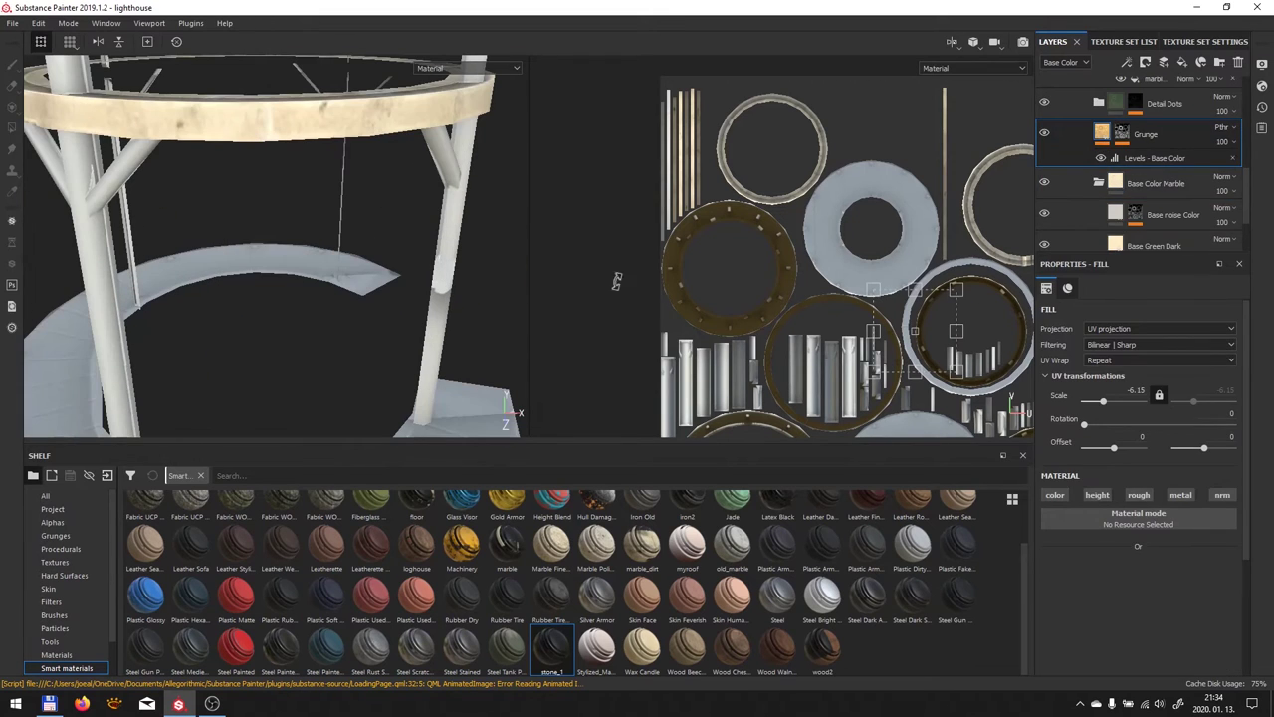
{"action": "scroll", "coordinate": [1115, 179], "scroll_direction": "up", "scroll_amount": 5}
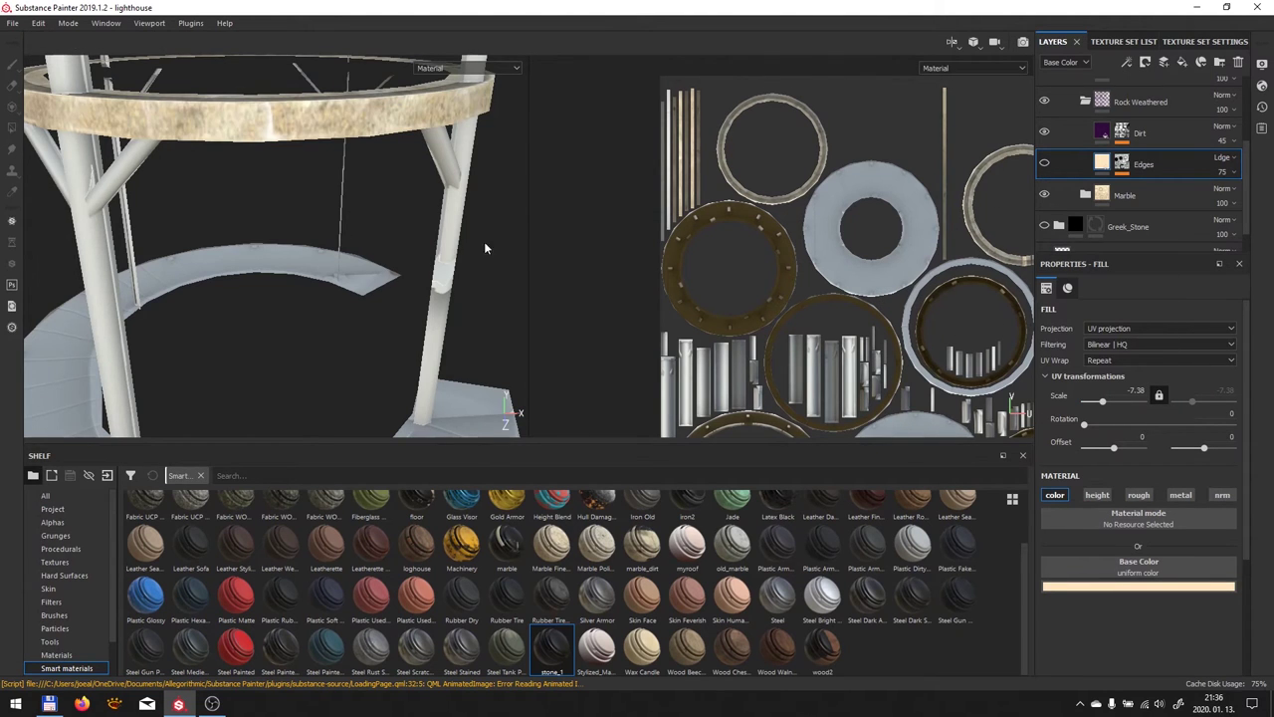
{"action": "left_click_drag", "start_coordinate": [485, 248], "coordinate": [527, 219], "text": "alt"}
{"action": "scroll", "coordinate": [1059, 122], "scroll_direction": "up", "scroll_amount": 3}
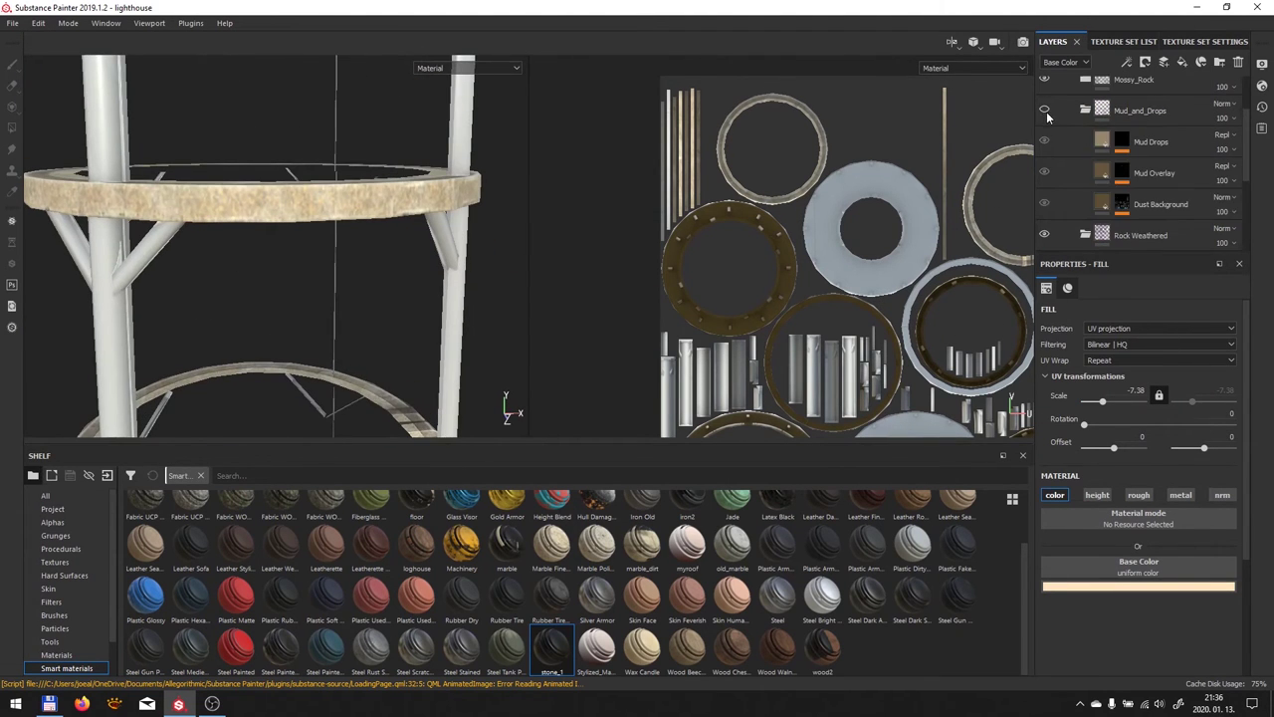
{"action": "left_click", "coordinate": [1047, 111]}
{"action": "left_click", "coordinate": [1220, 62]}
{"action": "mouse_move", "coordinate": [299, 249]}
{"action": "left_mouse_down", "text": "alt"}
{"action": "mouse_move", "coordinate": [396, 174]}
{"action": "mouse_move", "coordinate": [338, 189]}
{"action": "left_mouse_up", "text": "alt"}
{"action": "left_click", "coordinate": [1092, 87]}
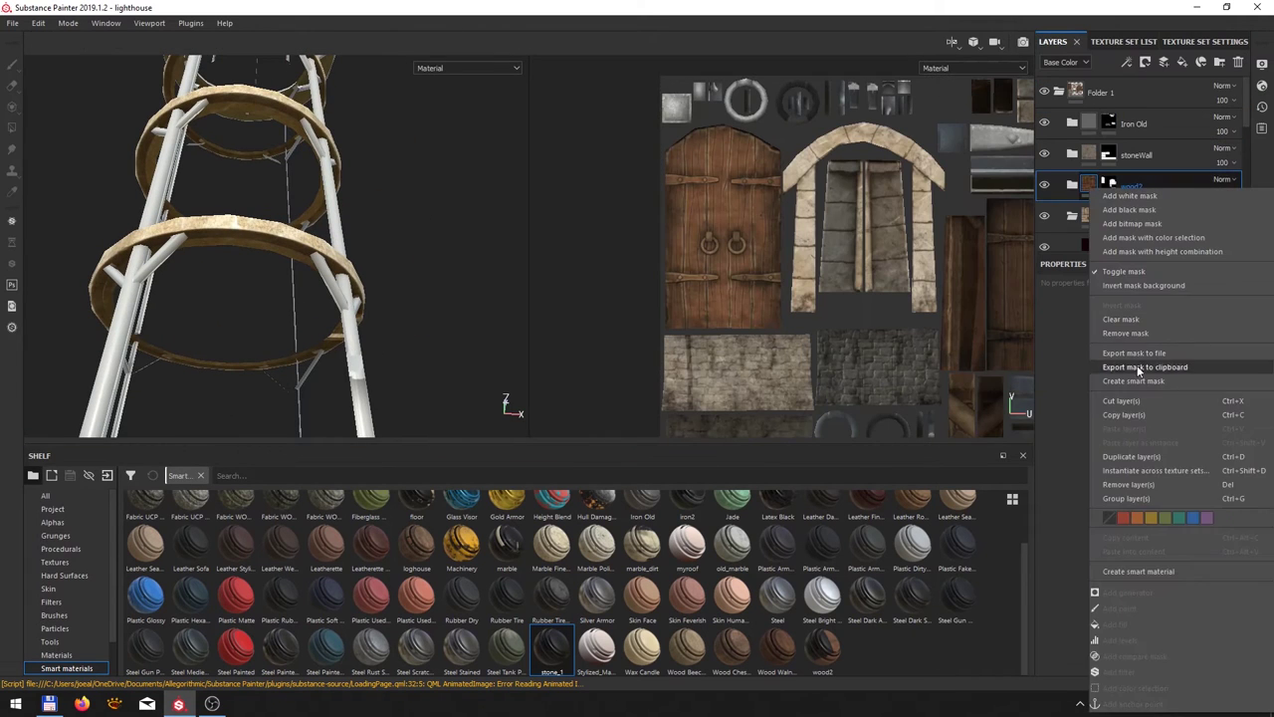
Copy the wood2 layer from lambert2SG and paste it into the lambert4SG layer stack
{"action": "left_click", "coordinate": [1123, 41]}
{"action": "left_click", "coordinate": [1079, 113]}
{"action": "right_click", "coordinate": [1156, 142]}
{"action": "left_click", "coordinate": [1116, 319]}
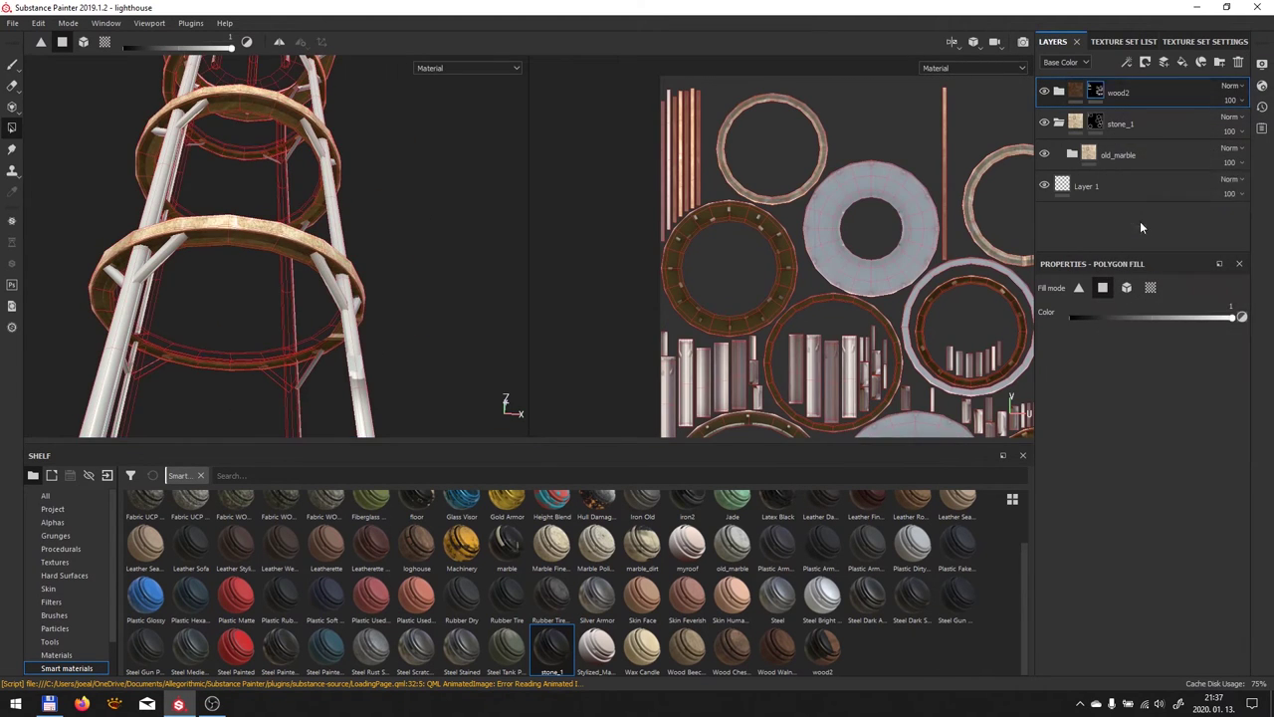
{"action": "mouse_move", "coordinate": [229, 229]}
{"action": "left_mouse_down", "text": "alt"}
{"action": "mouse_move", "coordinate": [343, 236]}
{"action": "mouse_move", "coordinate": [250, 285]}
{"action": "mouse_move", "coordinate": [332, 308]}
{"action": "mouse_move", "coordinate": [435, 239]}
{"action": "mouse_move", "coordinate": [227, 286]}
{"action": "mouse_move", "coordinate": [440, 254]}
{"action": "mouse_move", "coordinate": [501, 296]}
{"action": "mouse_move", "coordinate": [299, 299]}
{"action": "left_mouse_up", "text": "alt"}
Polygon-fill the wooden plank and ring UV islands to reveal wood2
{"action": "mouse_move", "coordinate": [90, 223]}
{"action": "left_mouse_down"}
{"action": "mouse_move", "coordinate": [234, 194]}
{"action": "mouse_move", "coordinate": [422, 200]}
{"action": "mouse_move", "coordinate": [431, 146]}
{"action": "mouse_move", "coordinate": [117, 122]}
{"action": "mouse_move", "coordinate": [453, 316]}
{"action": "left_mouse_up"}
{"action": "scroll", "coordinate": [453, 317], "scroll_direction": "down", "scroll_amount": 2}
{"action": "scroll", "coordinate": [649, 224], "scroll_direction": "up", "scroll_amount": 3}
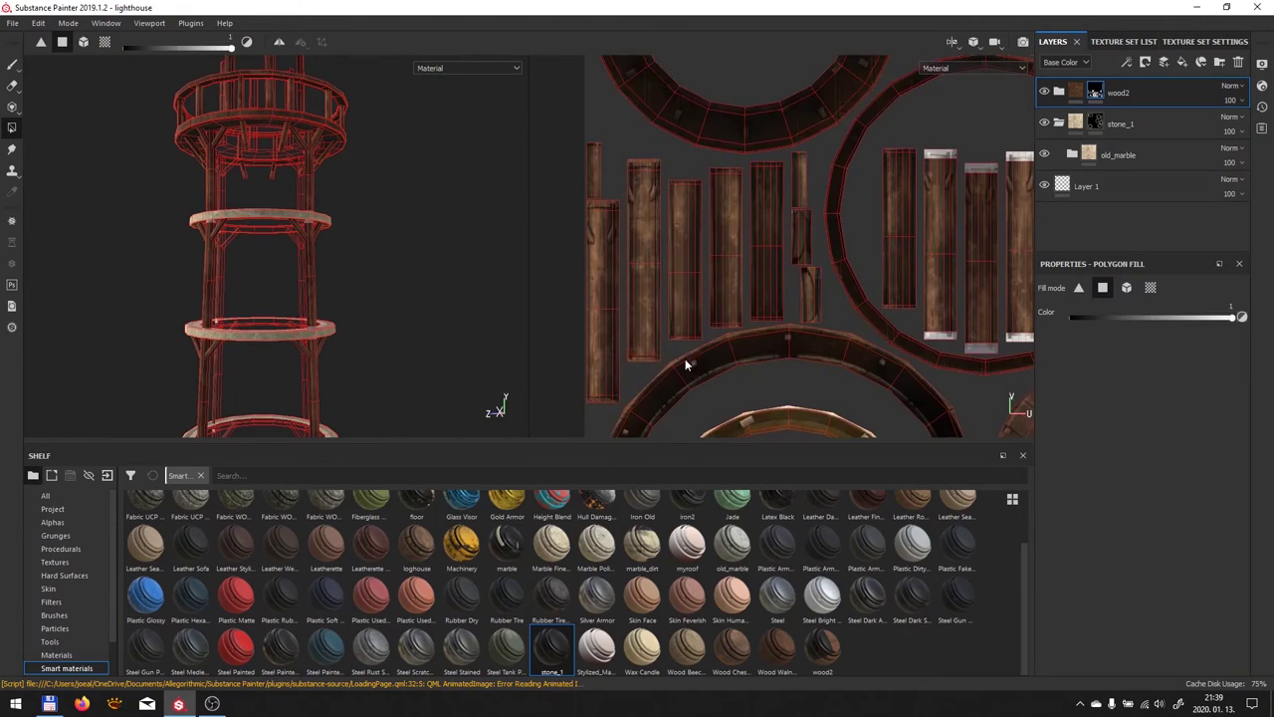
{"action": "mouse_move", "coordinate": [685, 359]}
{"action": "middle_mouse_down"}
{"action": "mouse_move", "coordinate": [765, 303]}
{"action": "mouse_move", "coordinate": [841, 342]}
{"action": "mouse_move", "coordinate": [677, 273]}
{"action": "middle_mouse_up"}
{"action": "scroll", "coordinate": [764, 303], "scroll_direction": "down", "scroll_amount": 2}
{"action": "scroll", "coordinate": [714, 313], "scroll_direction": "up", "scroll_amount": 2}
{"action": "scroll", "coordinate": [745, 379], "scroll_direction": "down", "scroll_amount": 3}
{"action": "scroll", "coordinate": [763, 262], "scroll_direction": "up", "scroll_amount": 3}
{"action": "scroll", "coordinate": [763, 262], "scroll_direction": "down", "scroll_amount": 1}
{"action": "middle_click_drag", "start_coordinate": [763, 262], "coordinate": [631, 366]}
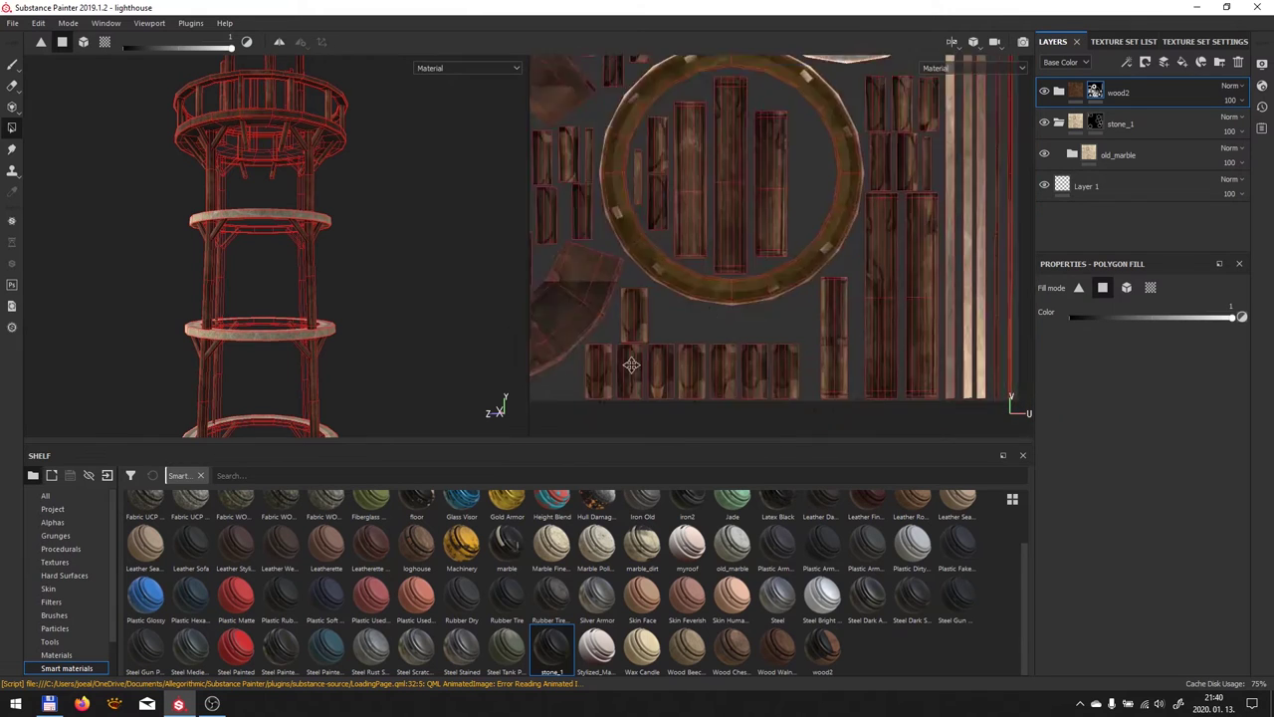
Return to painting mode and expand the wood2 folder to check the railing ring
{"action": "key", "text": "1"}
{"action": "scroll", "coordinate": [632, 366], "scroll_direction": "down", "scroll_amount": 5}
{"action": "mouse_move", "coordinate": [521, 265]}
{"action": "left_mouse_down", "text": "alt"}
{"action": "mouse_move", "coordinate": [230, 245]}
{"action": "mouse_move", "coordinate": [229, 328]}
{"action": "left_mouse_up", "text": "alt"}
{"action": "scroll", "coordinate": [230, 245], "scroll_direction": "up", "scroll_amount": 4}
{"action": "left_click", "coordinate": [1058, 92]}
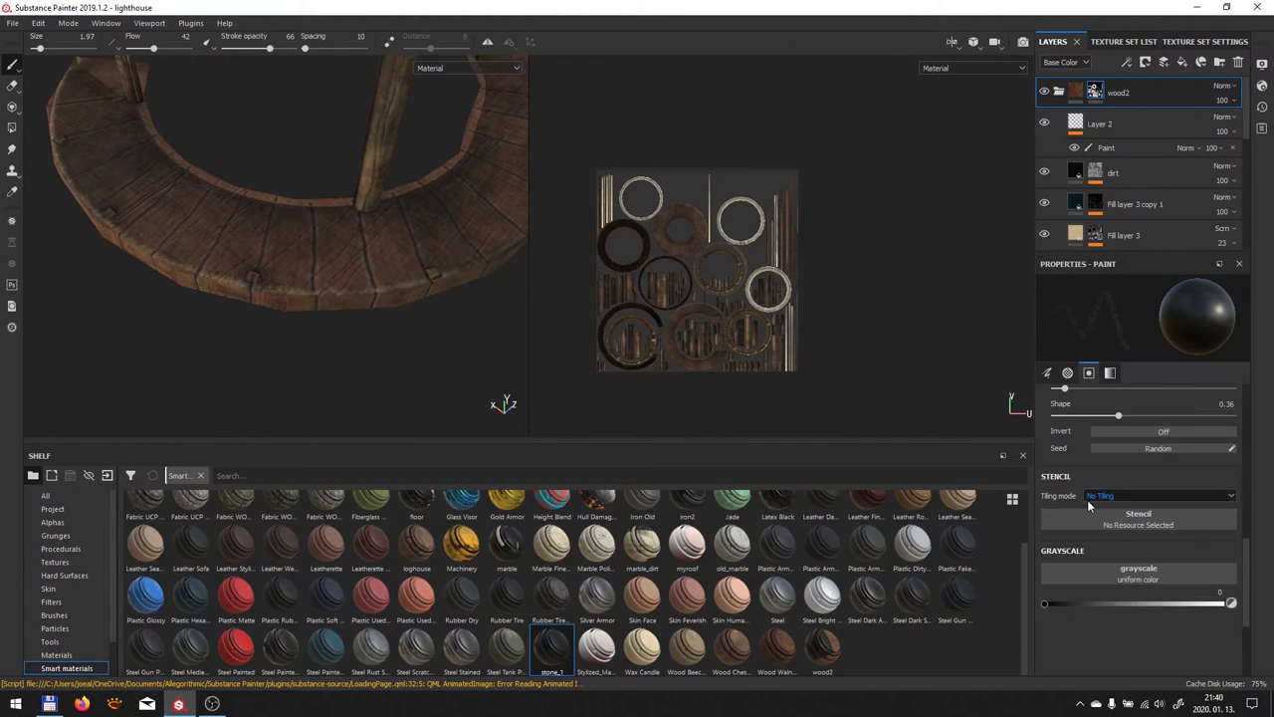
Expand the dirt layer's effects, select its paint effect, and bring up its mask generator settings
{"action": "scroll", "coordinate": [834, 237], "scroll_direction": "up", "scroll_amount": 3}
{"action": "scroll", "coordinate": [966, 225], "scroll_direction": "up", "scroll_amount": 2}
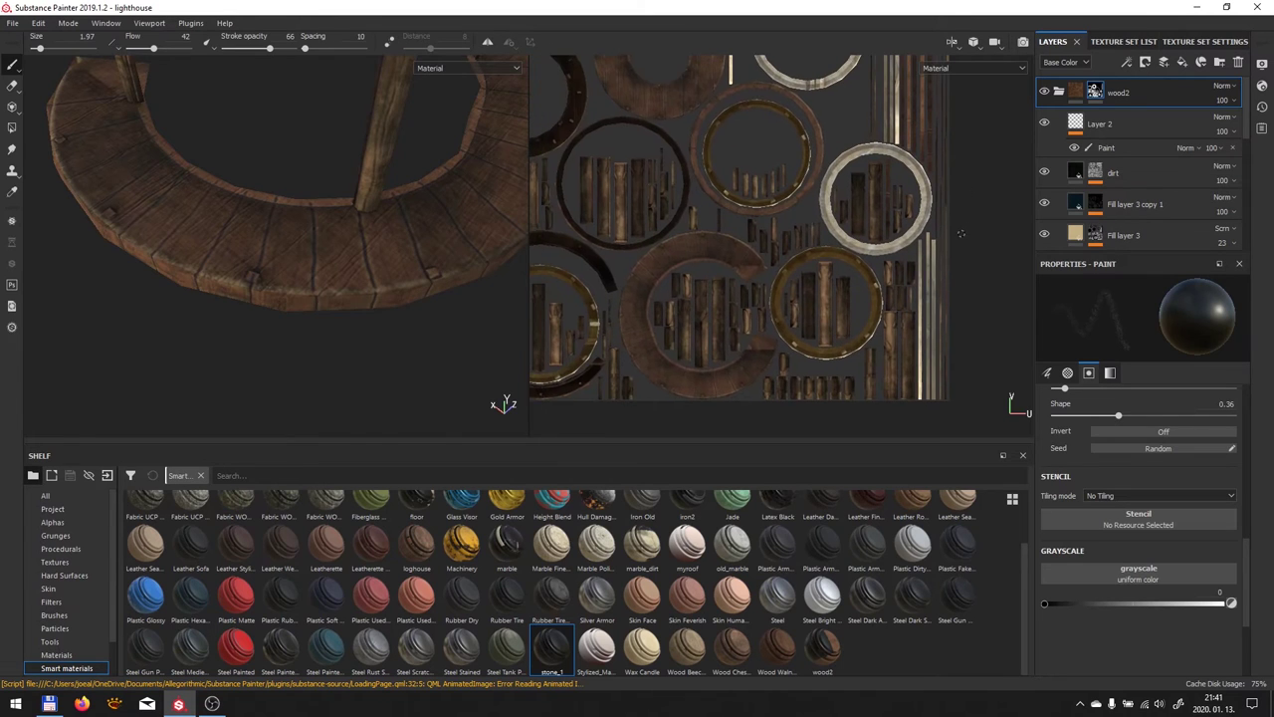
{"action": "scroll", "coordinate": [961, 234], "scroll_direction": "up", "scroll_amount": 3}
{"action": "key", "text": "f"}
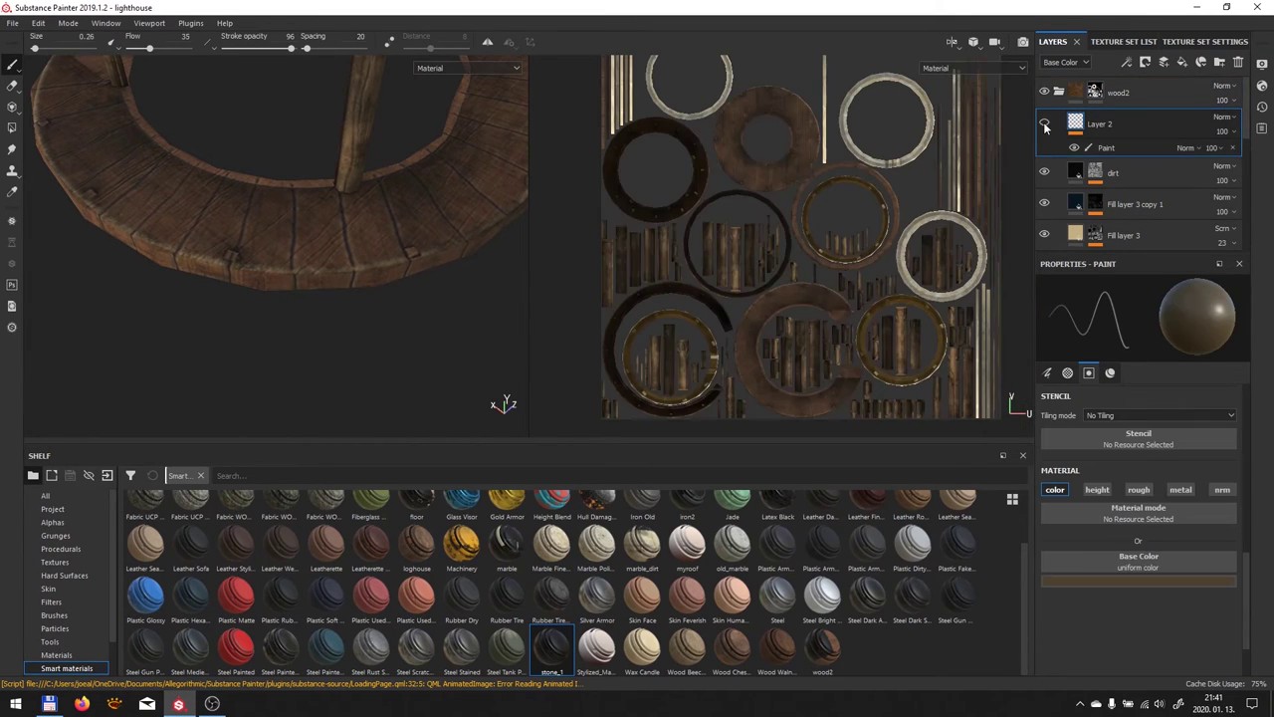
{"action": "left_click", "coordinate": [1096, 172]}
{"action": "key", "text": "f"}
{"action": "left_click_drag", "start_coordinate": [393, 208], "coordinate": [398, 259], "text": "alt"}
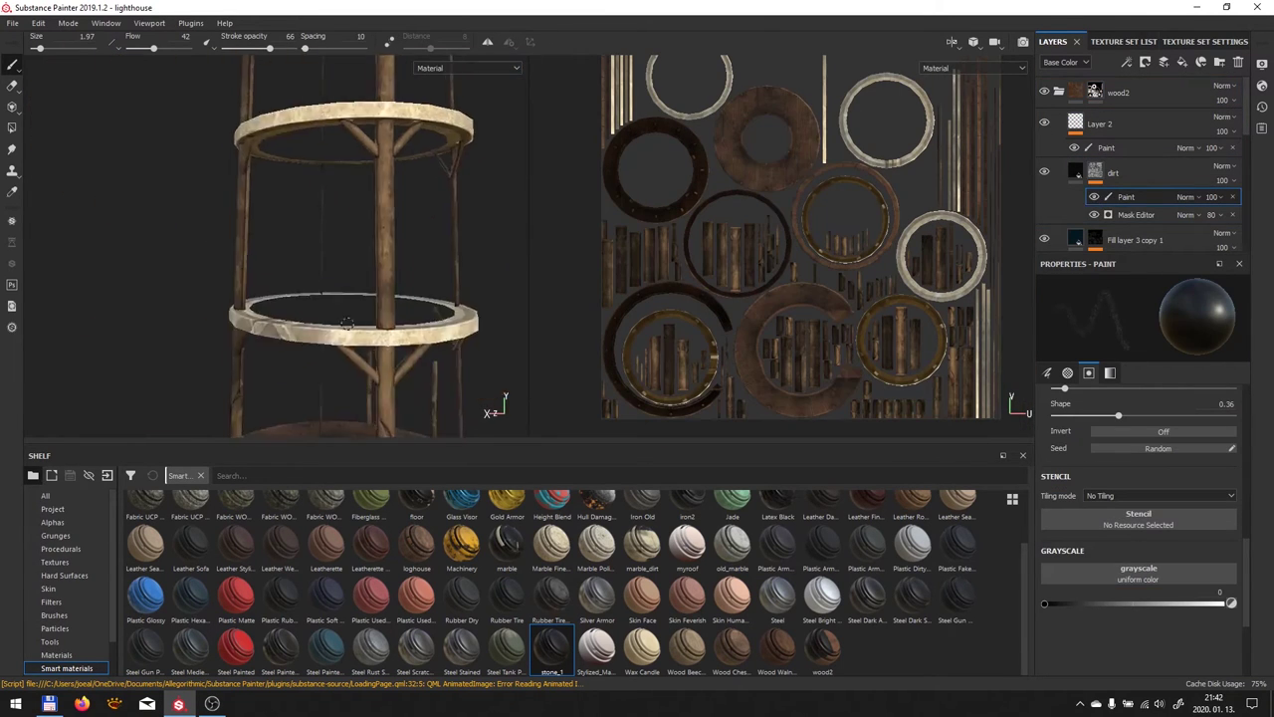
{"action": "left_click", "coordinate": [1135, 214]}
{"action": "left_click", "coordinate": [1148, 199]}
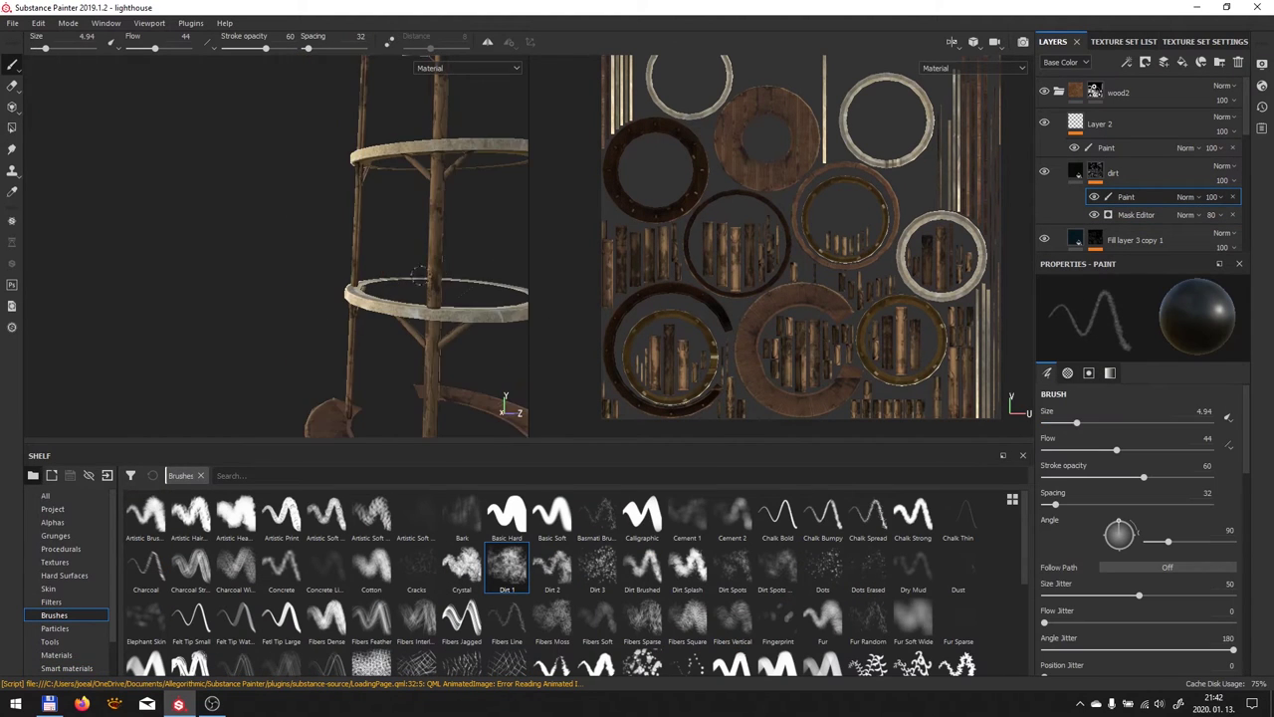
{"action": "left_click_drag", "start_coordinate": [419, 277], "coordinate": [321, 313], "text": "alt"}
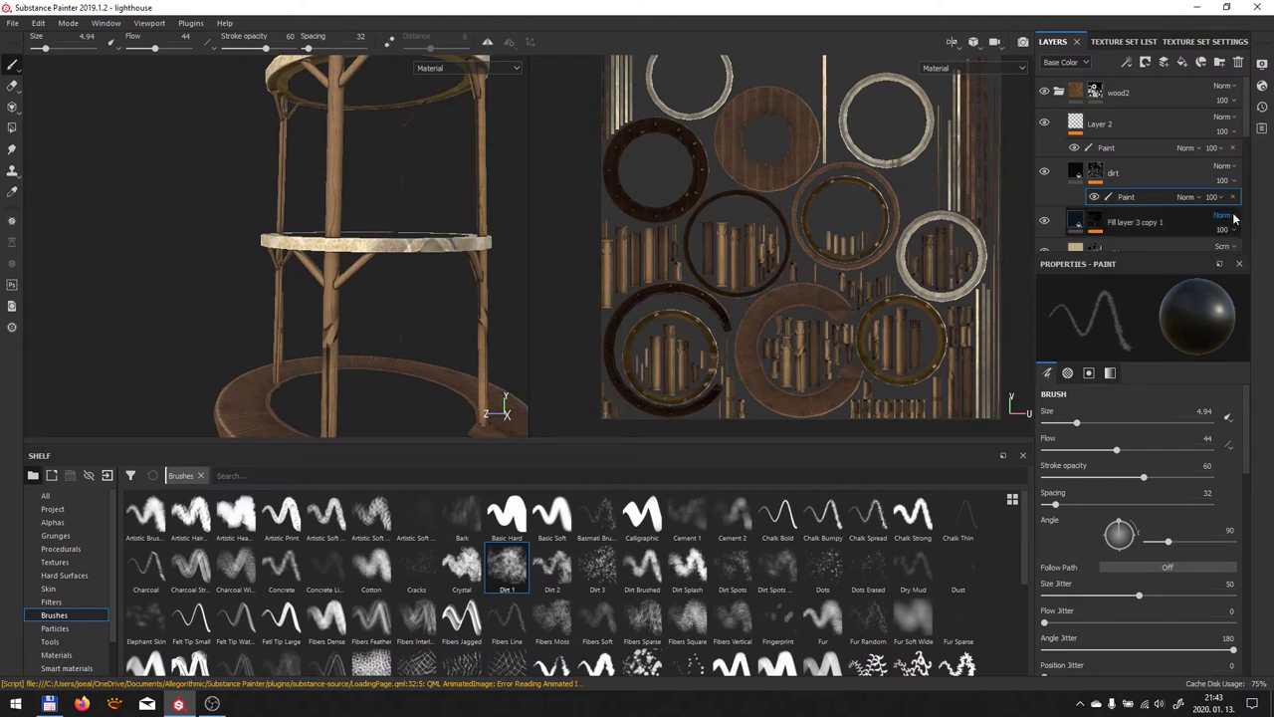
{"action": "left_click", "coordinate": [1043, 214]}
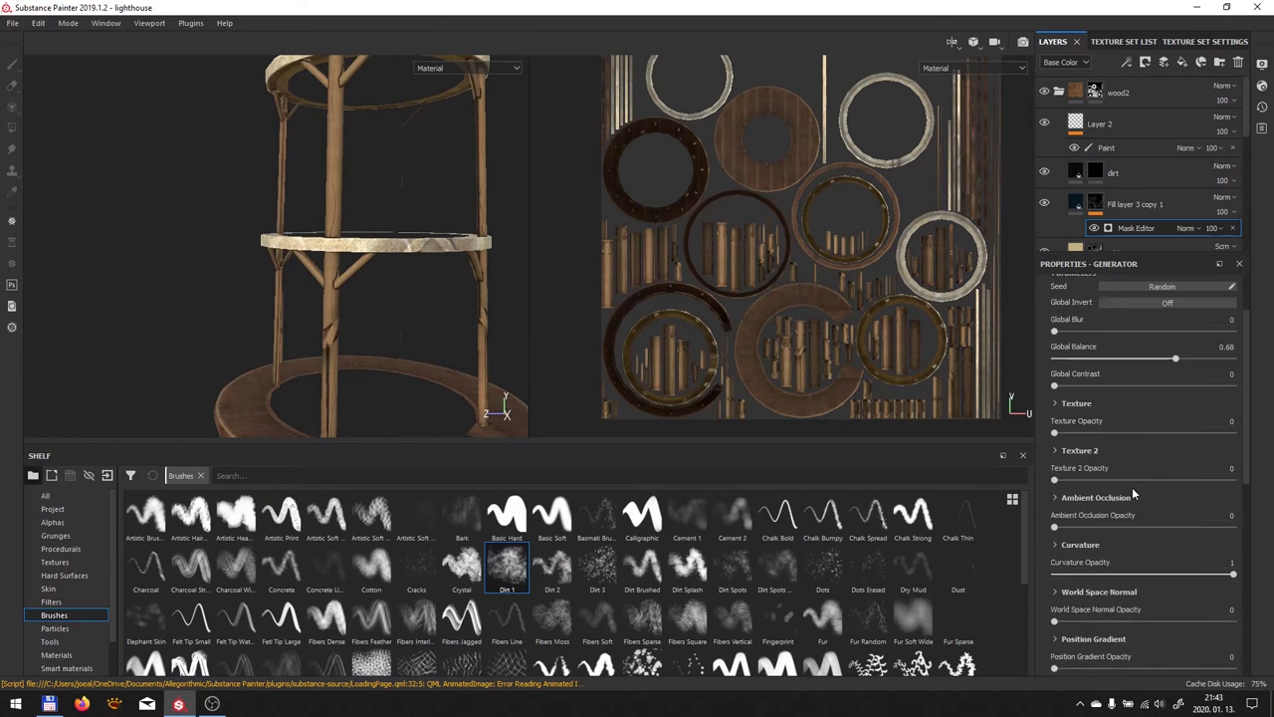
Set the dirt mask generator's curvature to Fine 0 and Sharp 0.21
{"action": "left_click", "coordinate": [1080, 545]}
{"action": "scroll", "coordinate": [1133, 518], "scroll_direction": "down", "scroll_amount": 3}
{"action": "left_click_drag", "start_coordinate": [340, 346], "coordinate": [299, 359], "text": "alt"}
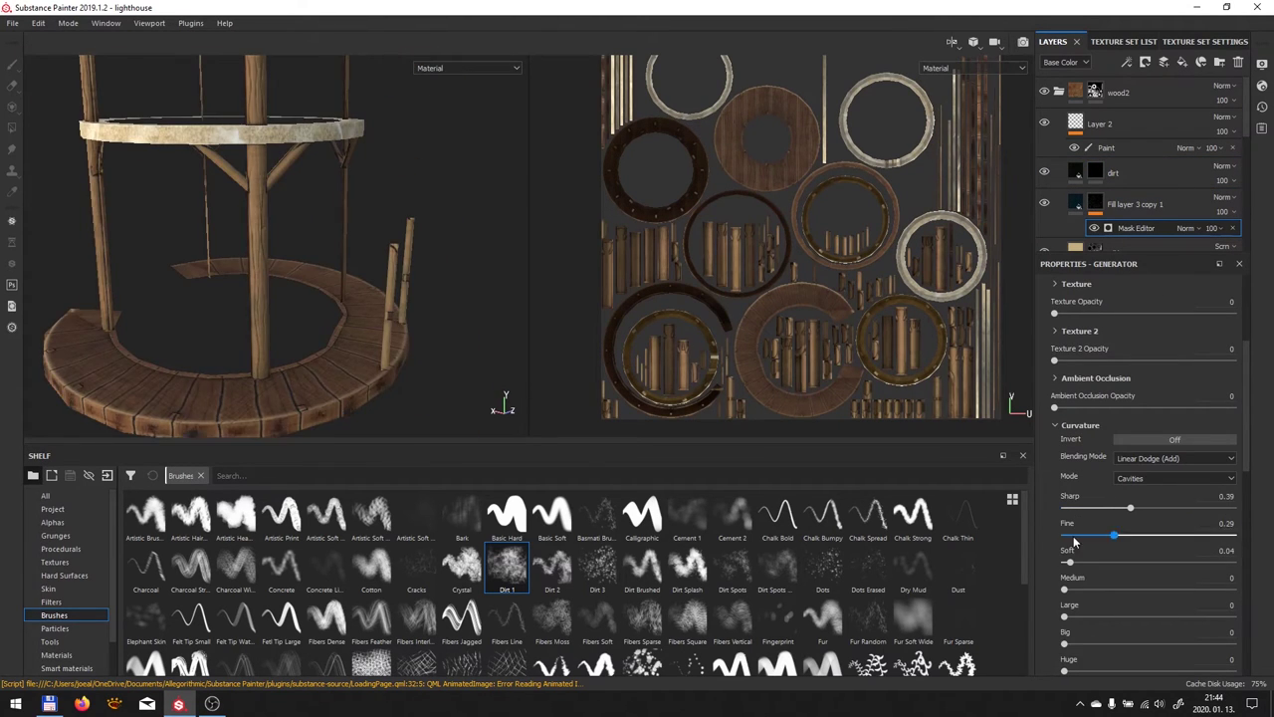
{"action": "left_click_drag", "start_coordinate": [1076, 542], "coordinate": [1064, 535]}
{"action": "left_click_drag", "start_coordinate": [442, 370], "coordinate": [458, 329], "text": "alt"}
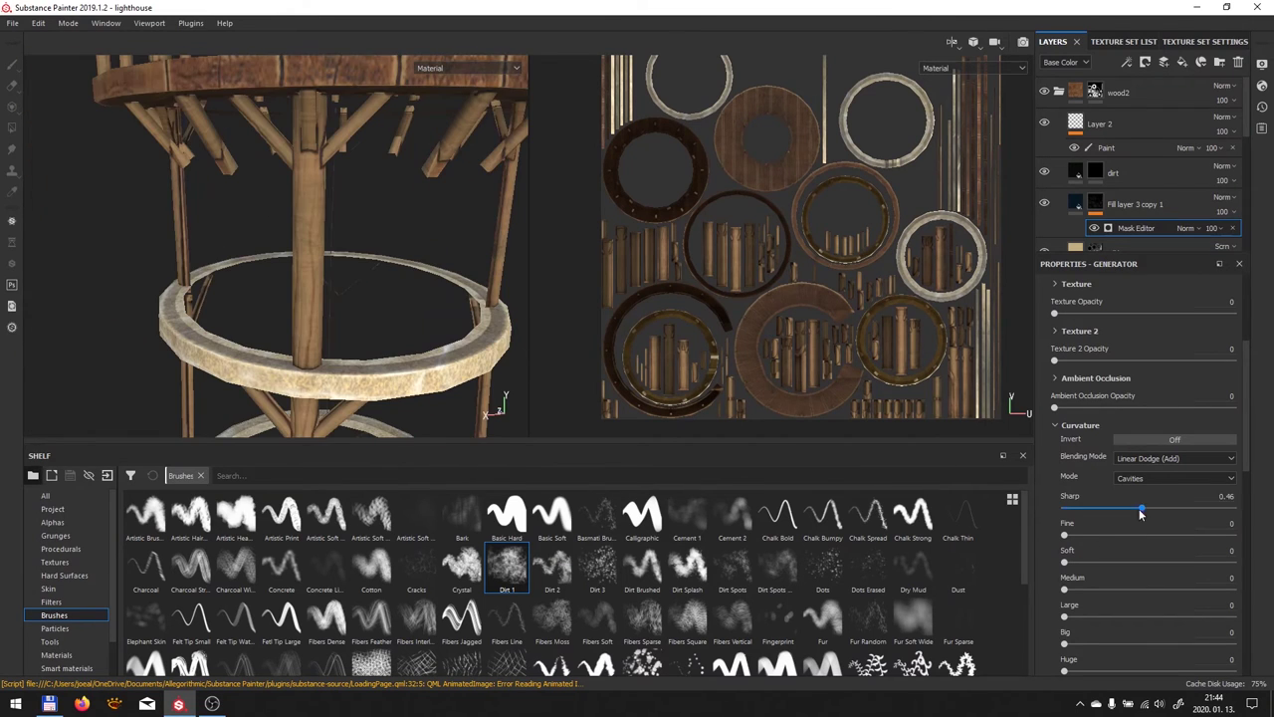
{"action": "left_click_drag", "start_coordinate": [1098, 514], "coordinate": [1101, 509]}
{"action": "scroll", "coordinate": [296, 272], "scroll_direction": "down", "scroll_amount": 3}
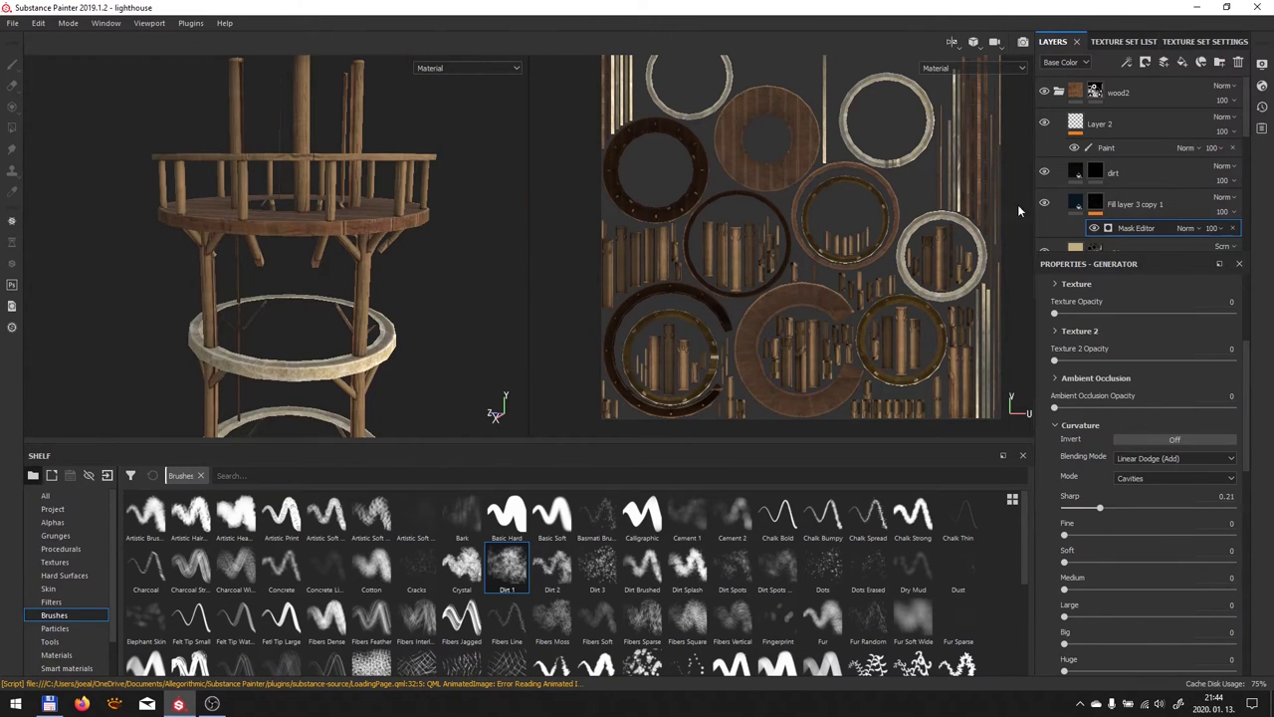
{"action": "left_click_drag", "start_coordinate": [418, 299], "coordinate": [365, 361], "text": "alt"}
{"action": "key", "text": "f"}
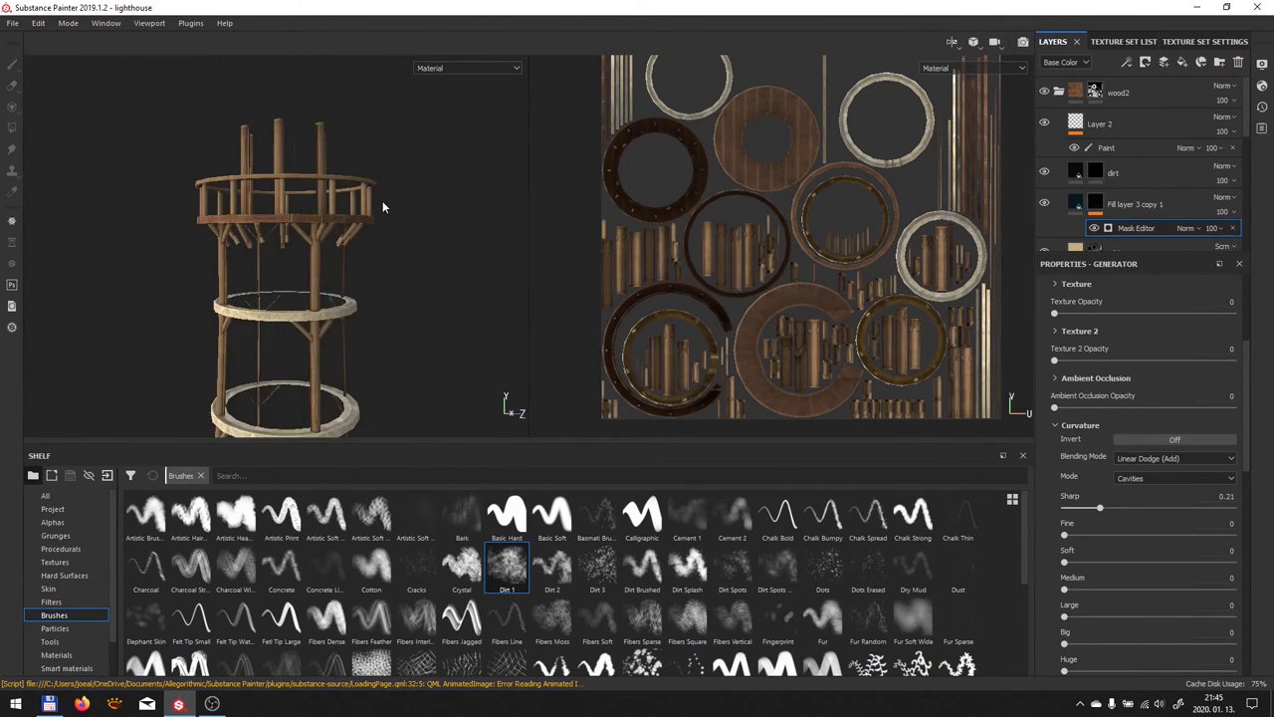
{"action": "scroll", "coordinate": [382, 207], "scroll_direction": "up", "scroll_amount": 5}
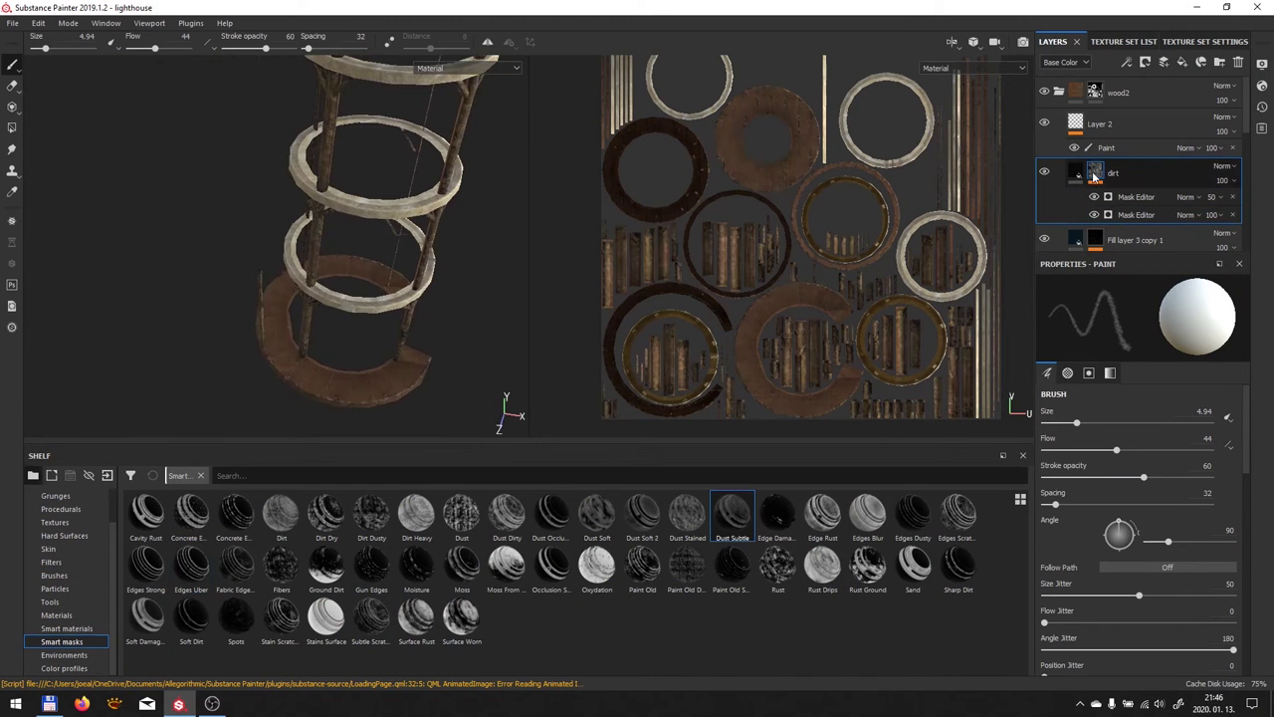
Review the dirt layer's upper mask generator, then switch to the lambert3SG texture set
{"action": "left_click", "coordinate": [1155, 203]}
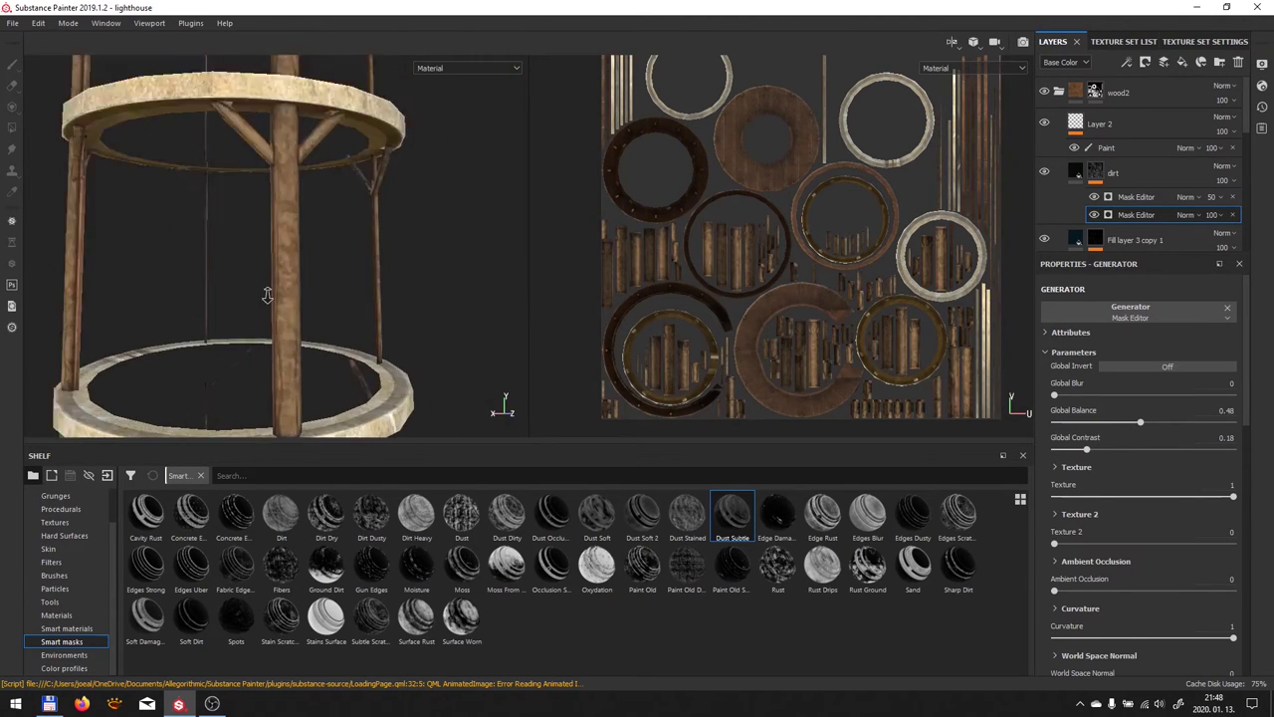
{"action": "left_click", "coordinate": [1083, 133]}
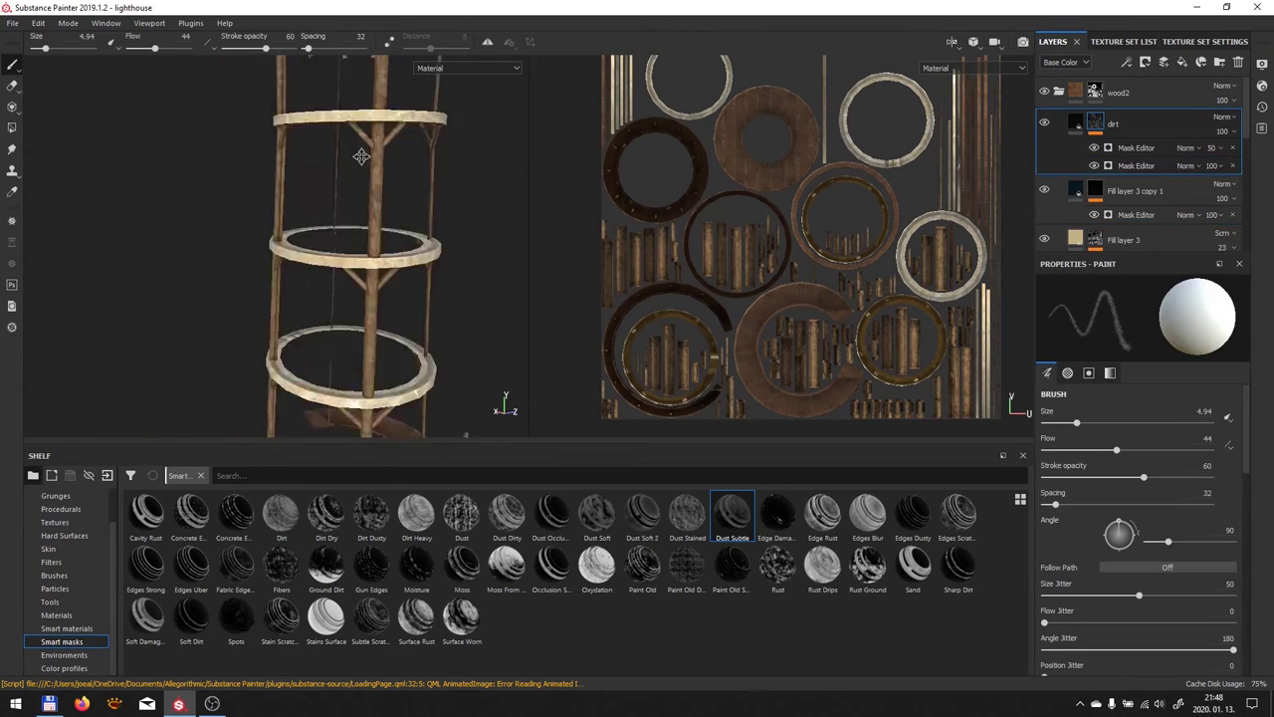
{"action": "left_click", "coordinate": [1119, 45]}
{"action": "left_click", "coordinate": [1081, 95]}
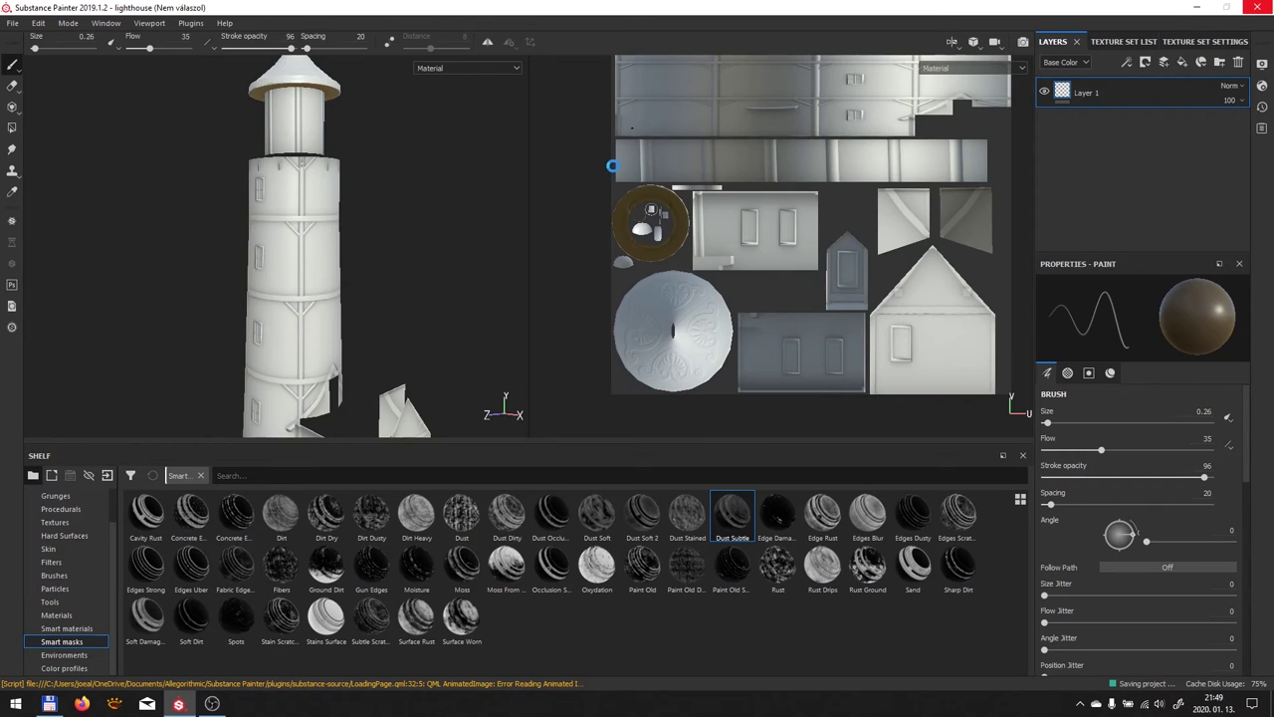
Add the Steel Painted Stained smart material and polygon-fill it onto the roof cone
{"action": "left_click", "coordinate": [66, 628]}
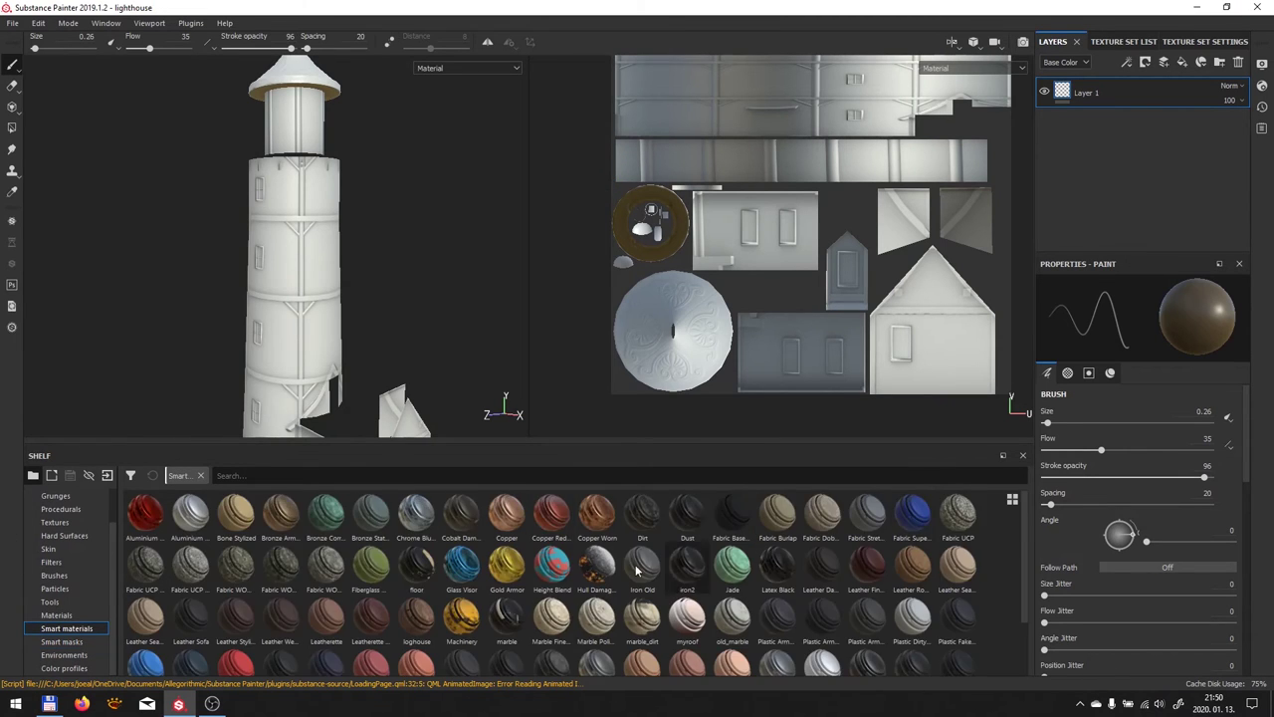
{"action": "scroll", "coordinate": [420, 527], "scroll_direction": "down", "scroll_amount": 3}
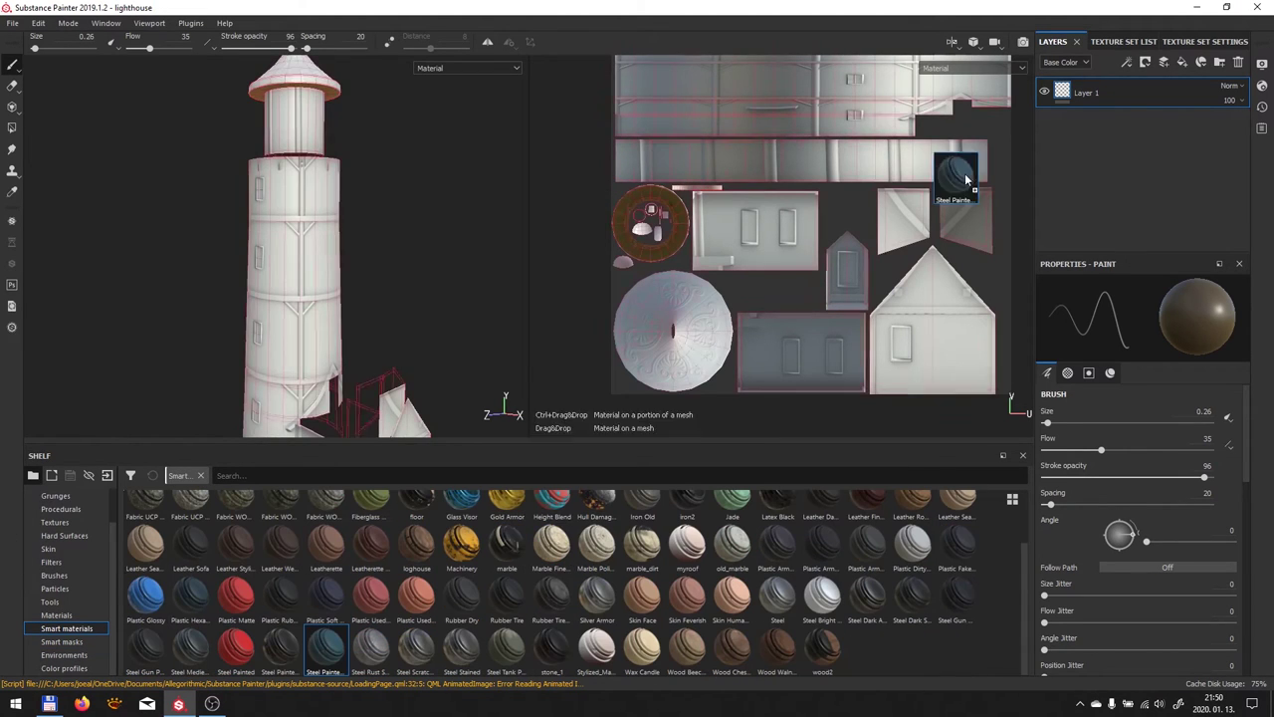
{"action": "left_click_drag", "start_coordinate": [325, 647], "coordinate": [1113, 95]}
{"action": "key", "text": "4"}
{"action": "scroll", "coordinate": [830, 392], "scroll_direction": "up", "scroll_amount": 3}
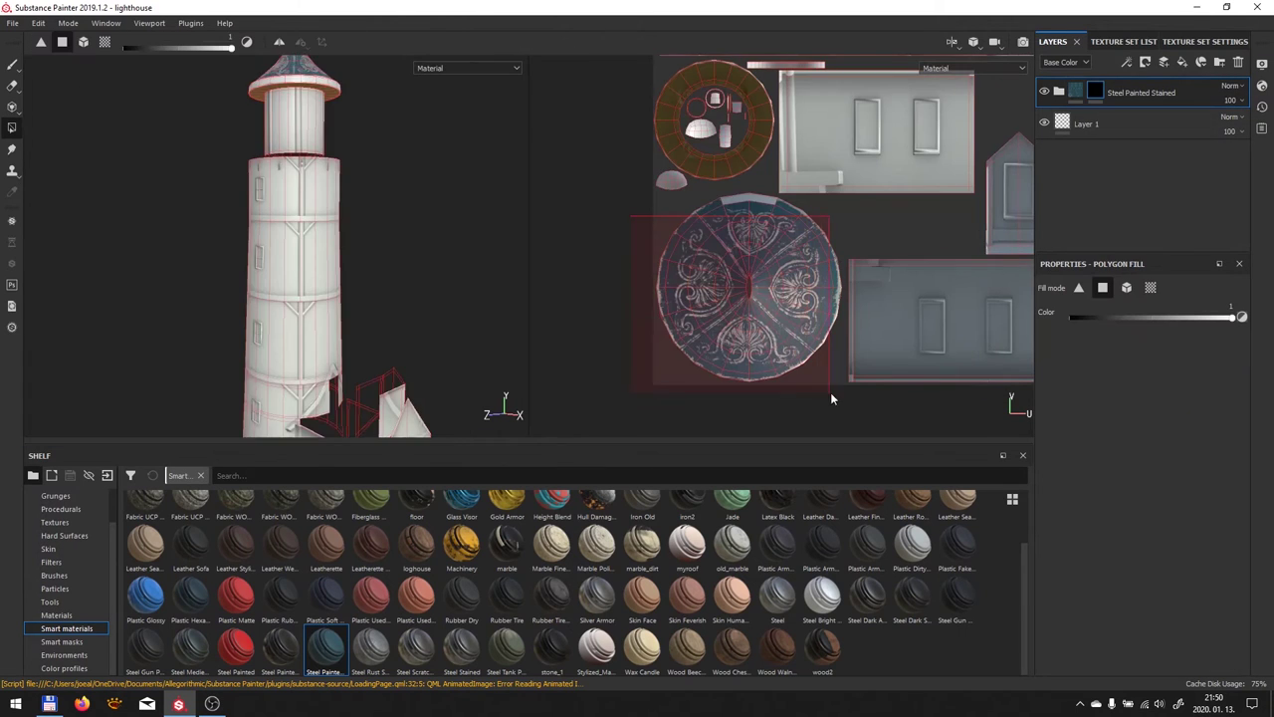
{"action": "left_click_drag", "start_coordinate": [298, 248], "coordinate": [511, 185], "text": "alt"}
{"action": "scroll", "coordinate": [715, 205], "scroll_direction": "up", "scroll_amount": 2}
{"action": "scroll", "coordinate": [715, 204], "scroll_direction": "down", "scroll_amount": 2}
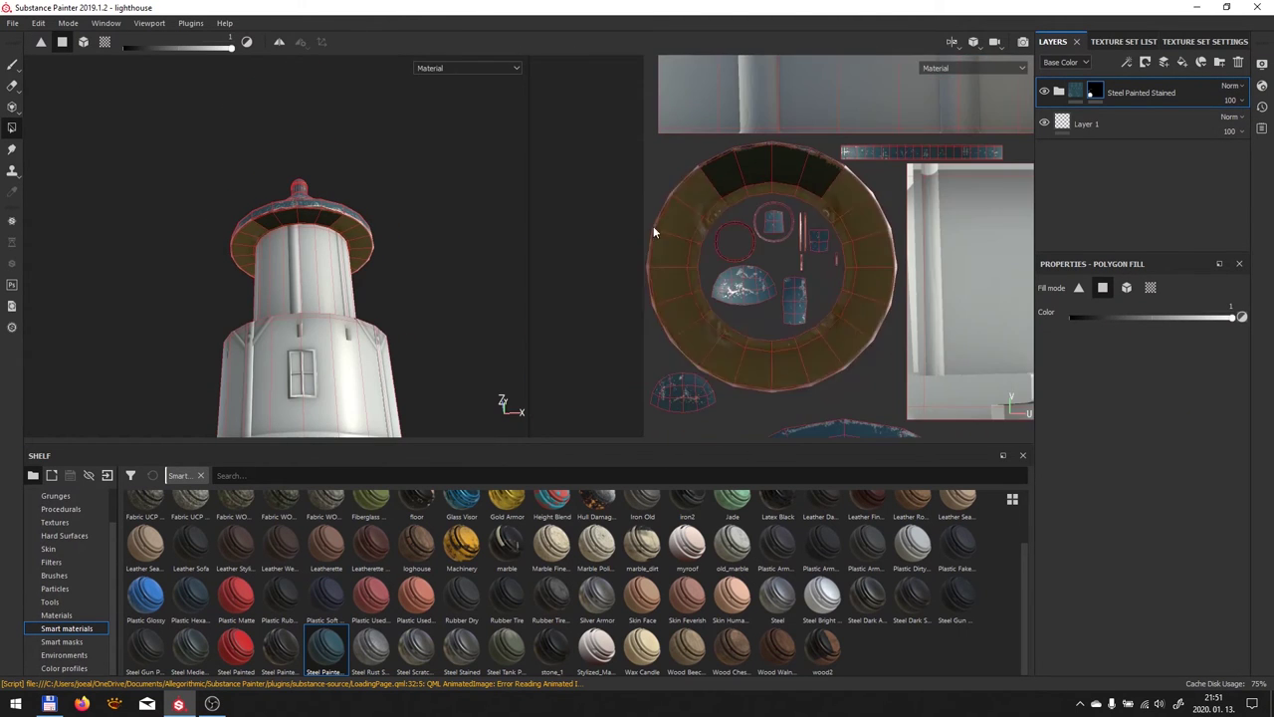
{"action": "scroll", "coordinate": [705, 239], "scroll_direction": "up", "scroll_amount": 1}
{"action": "mouse_move", "coordinate": [328, 299]}
{"action": "left_mouse_down", "text": "alt"}
{"action": "mouse_move", "coordinate": [334, 261]}
{"action": "mouse_move", "coordinate": [300, 220]}
{"action": "mouse_move", "coordinate": [328, 216]}
{"action": "mouse_move", "coordinate": [376, 289]}
{"action": "mouse_move", "coordinate": [351, 358]}
{"action": "left_mouse_up", "text": "alt"}
{"action": "scroll", "coordinate": [335, 261], "scroll_direction": "up", "scroll_amount": 3}
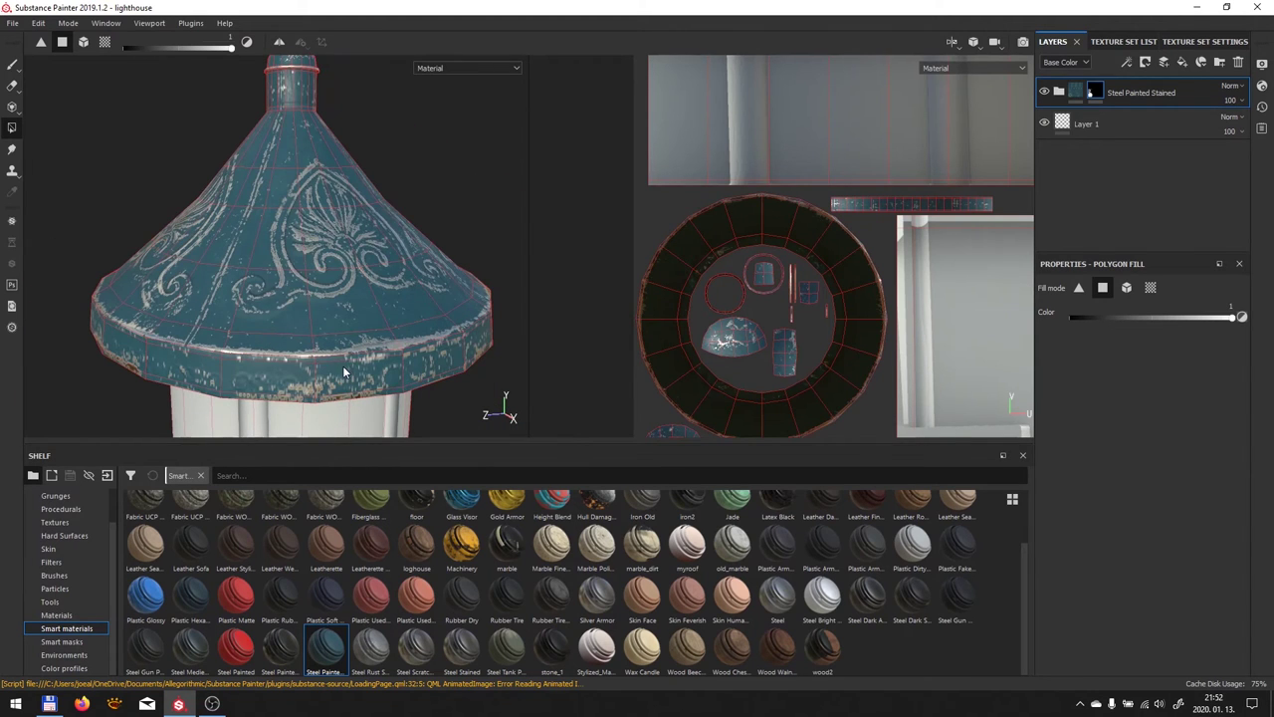
In the Edges sublayer's Metal Edge Wear, raise wear level to 0.6 and grunge scale to 9
{"action": "left_click", "coordinate": [1059, 91]}
{"action": "left_click", "coordinate": [1076, 123]}
{"action": "left_click", "coordinate": [1095, 123]}
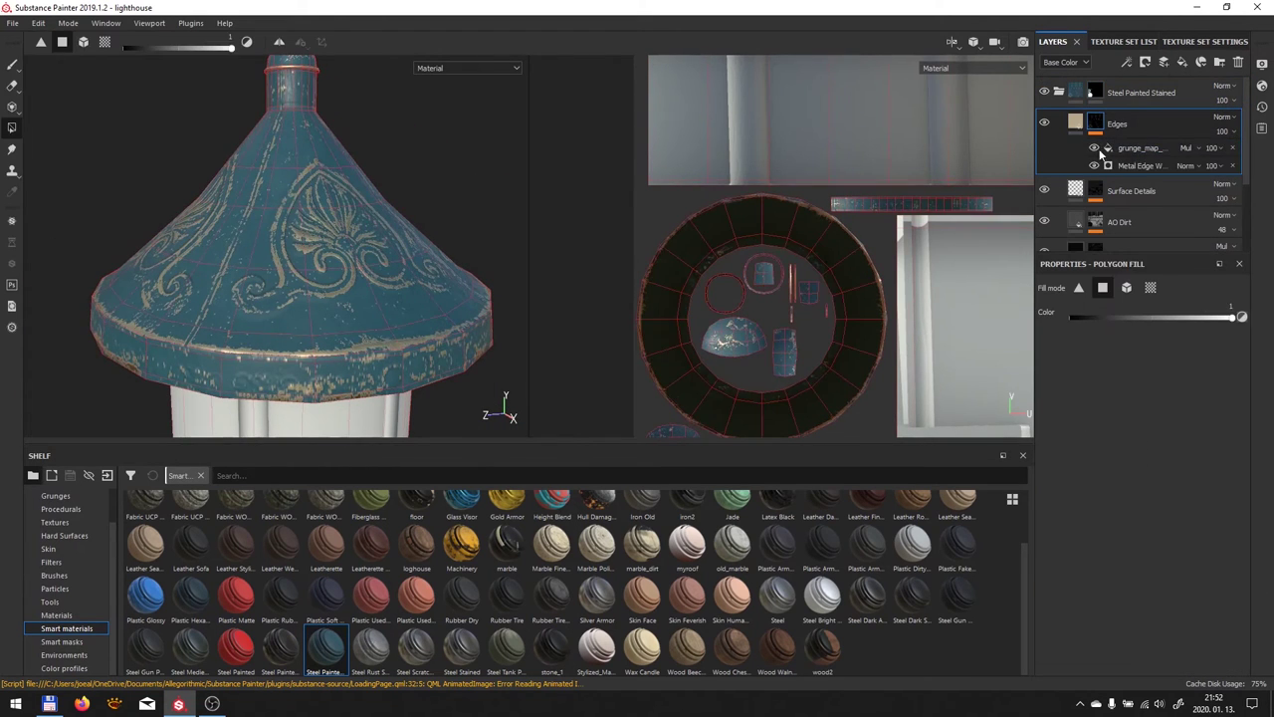
{"action": "left_click", "coordinate": [1130, 165]}
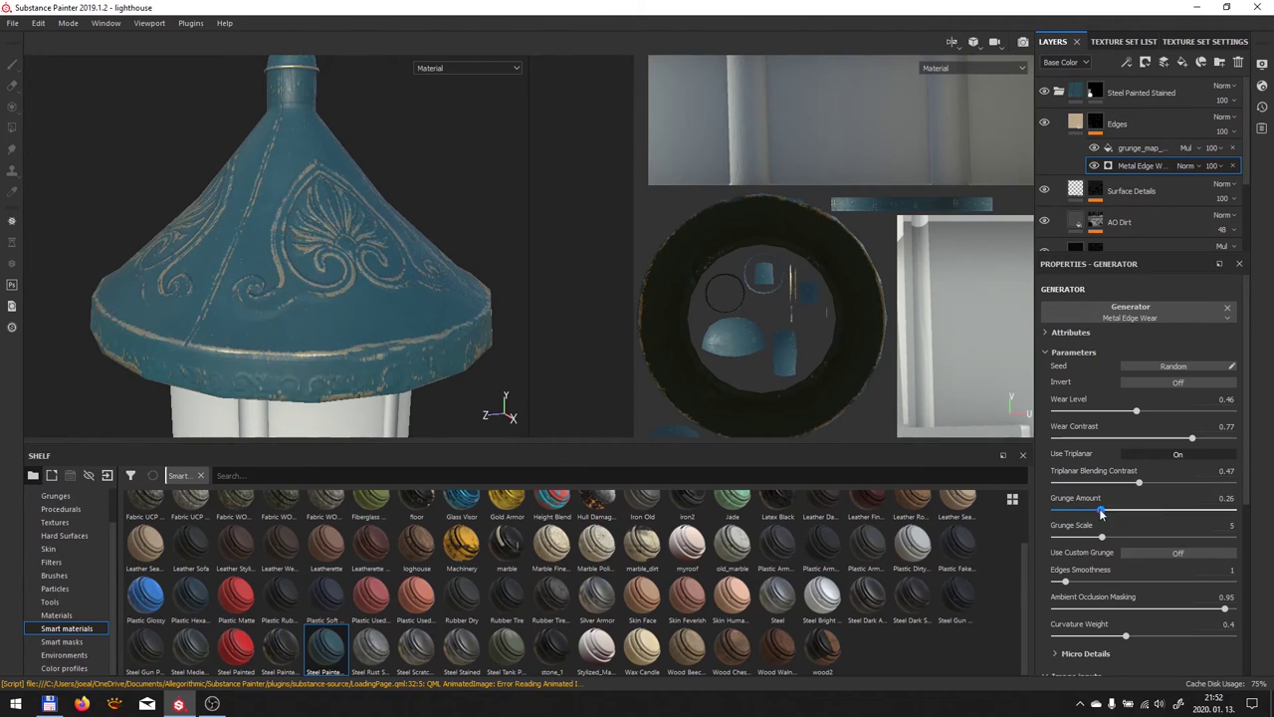
{"action": "left_click_drag", "start_coordinate": [1102, 509], "coordinate": [1156, 510]}
{"action": "scroll", "coordinate": [1156, 510], "scroll_direction": "down", "scroll_amount": 2}
{"action": "left_click_drag", "start_coordinate": [497, 239], "coordinate": [527, 281], "text": "alt"}
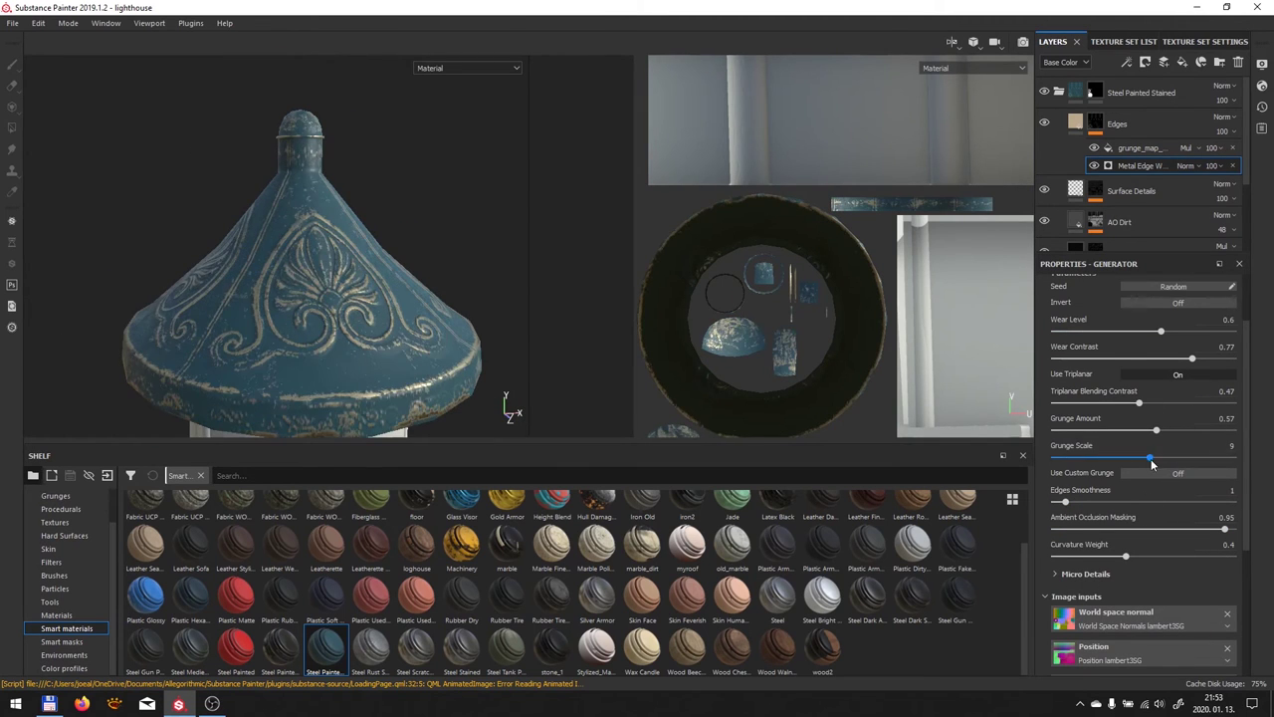
{"action": "scroll", "coordinate": [1152, 464], "scroll_direction": "down", "scroll_amount": 1}
{"action": "left_click_drag", "start_coordinate": [398, 299], "coordinate": [393, 248], "text": "alt"}
{"action": "left_click_drag", "start_coordinate": [398, 318], "coordinate": [357, 395], "text": "alt"}
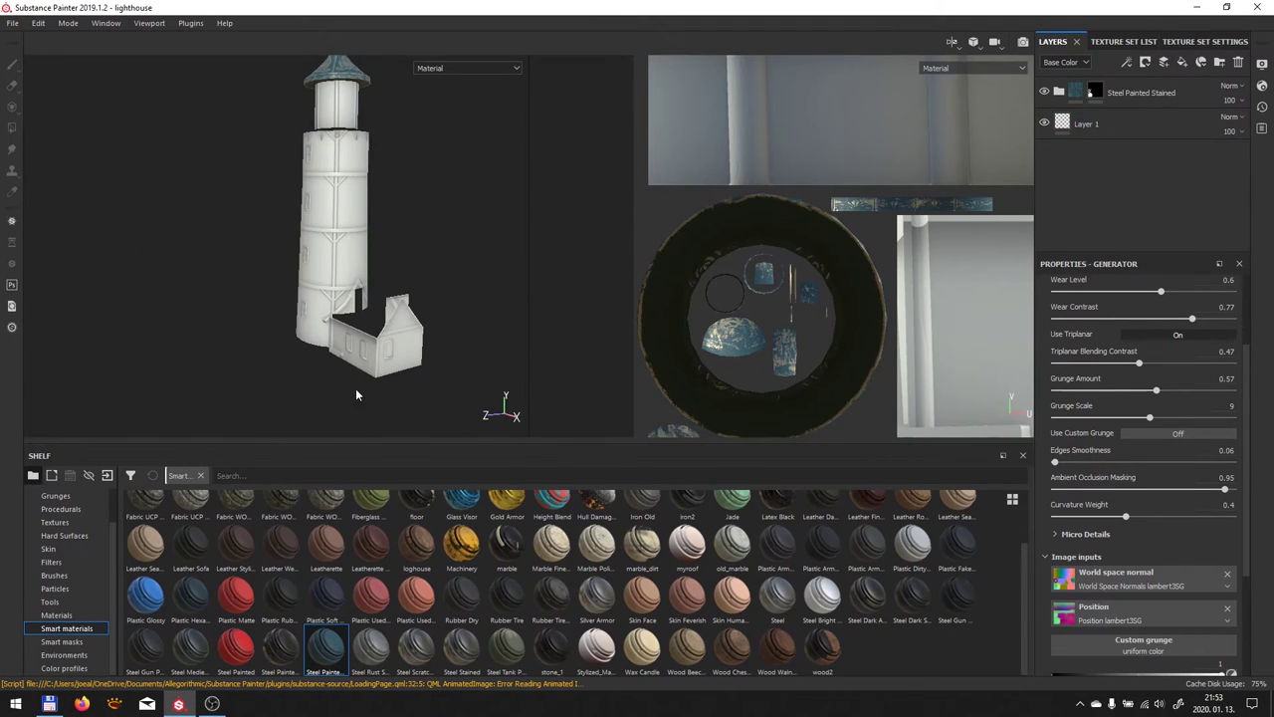
Drag PlasterWall, then old_house_wall, from the Substance material folder onto the lighthouse layers, confirming the import
{"action": "key", "text": "alt+Tab"}
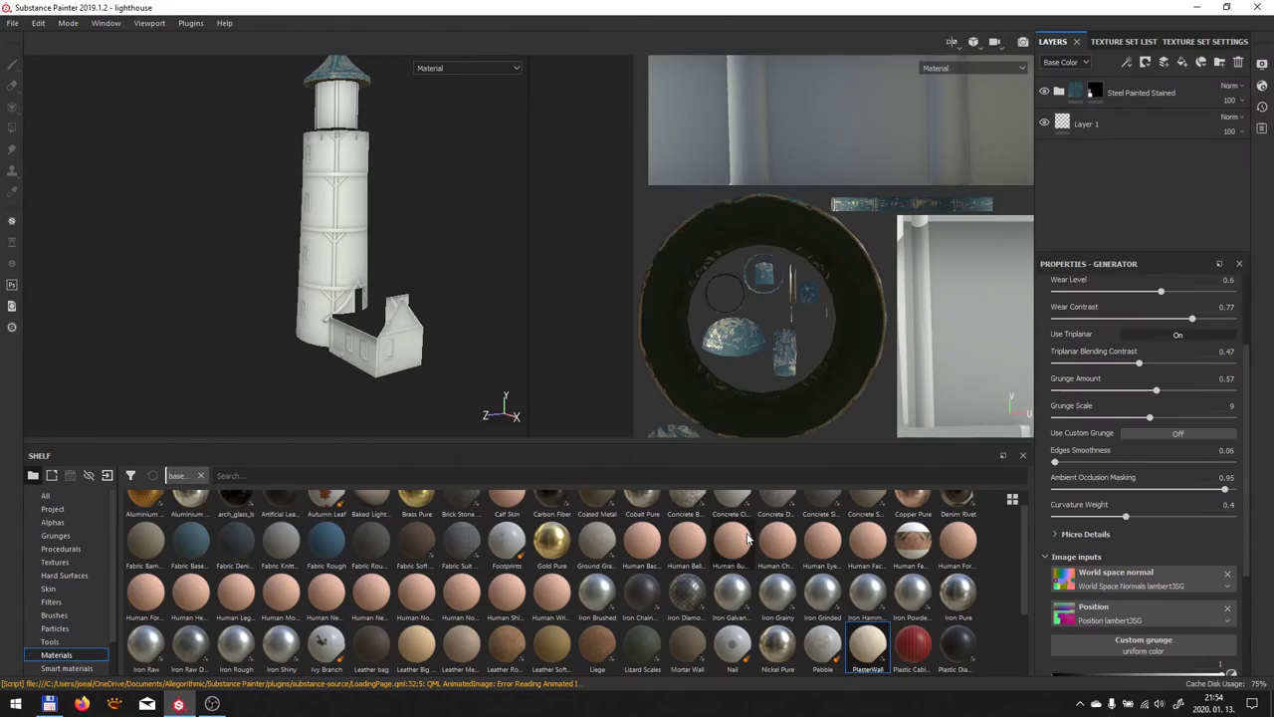
{"action": "left_click_drag", "start_coordinate": [999, 341], "coordinate": [1115, 140]}
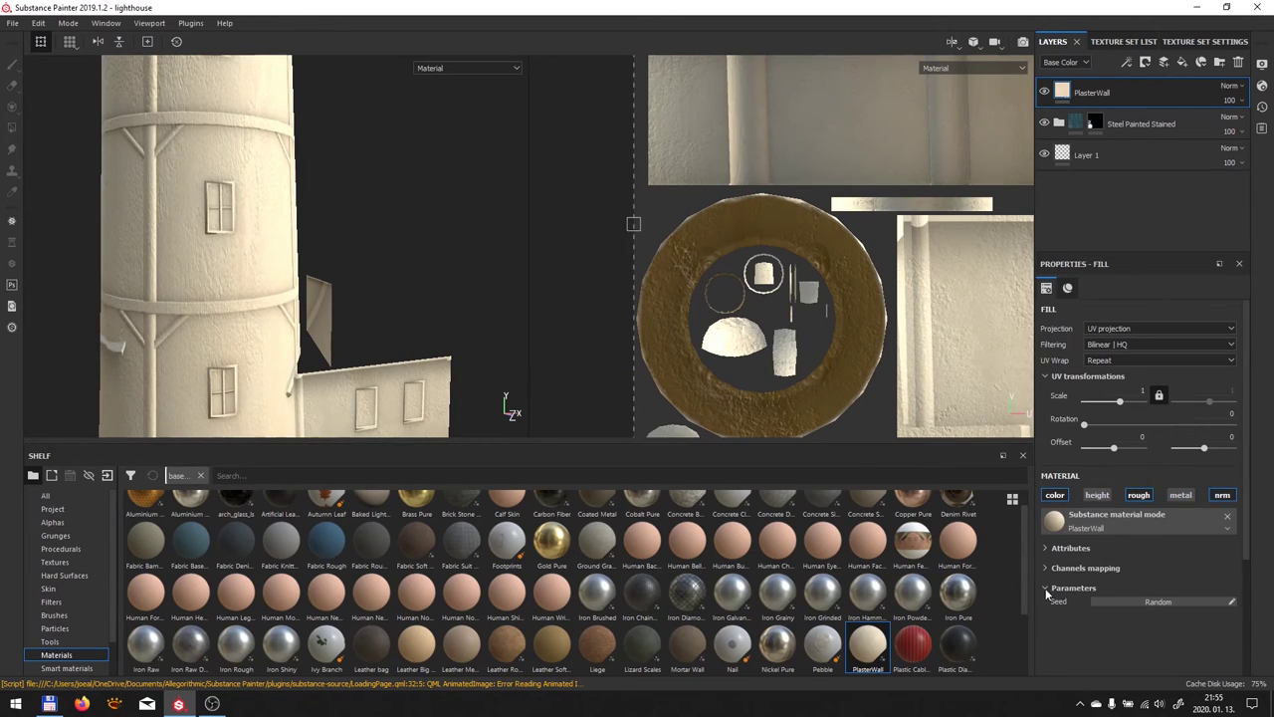
{"action": "key", "text": "alt+Tab"}
{"action": "scroll", "coordinate": [1031, 388], "scroll_direction": "down", "scroll_amount": 3}
{"action": "scroll", "coordinate": [1031, 389], "scroll_direction": "down", "scroll_amount": 3}
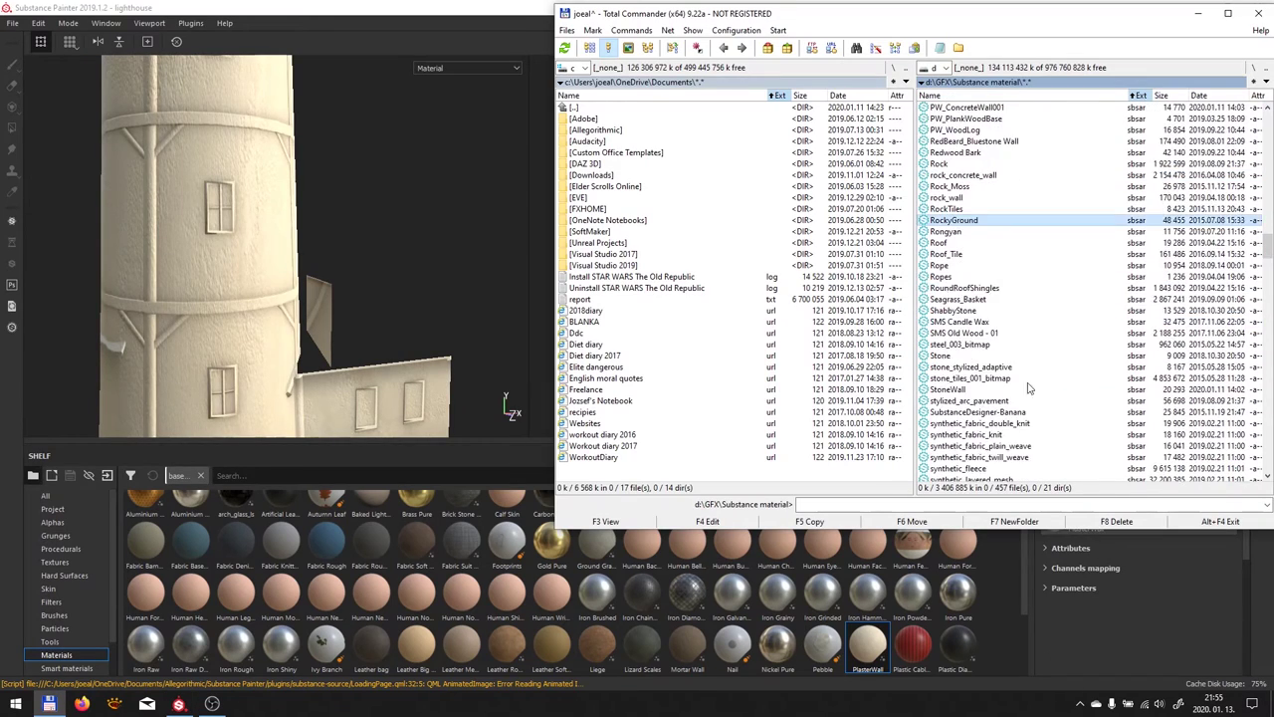
{"action": "scroll", "coordinate": [1031, 388], "scroll_direction": "down", "scroll_amount": 5}
{"action": "scroll", "coordinate": [1036, 383], "scroll_direction": "down", "scroll_amount": 5}
{"action": "scroll", "coordinate": [1056, 378], "scroll_direction": "down", "scroll_amount": 5}
{"action": "scroll", "coordinate": [1076, 375], "scroll_direction": "down", "scroll_amount": 5}
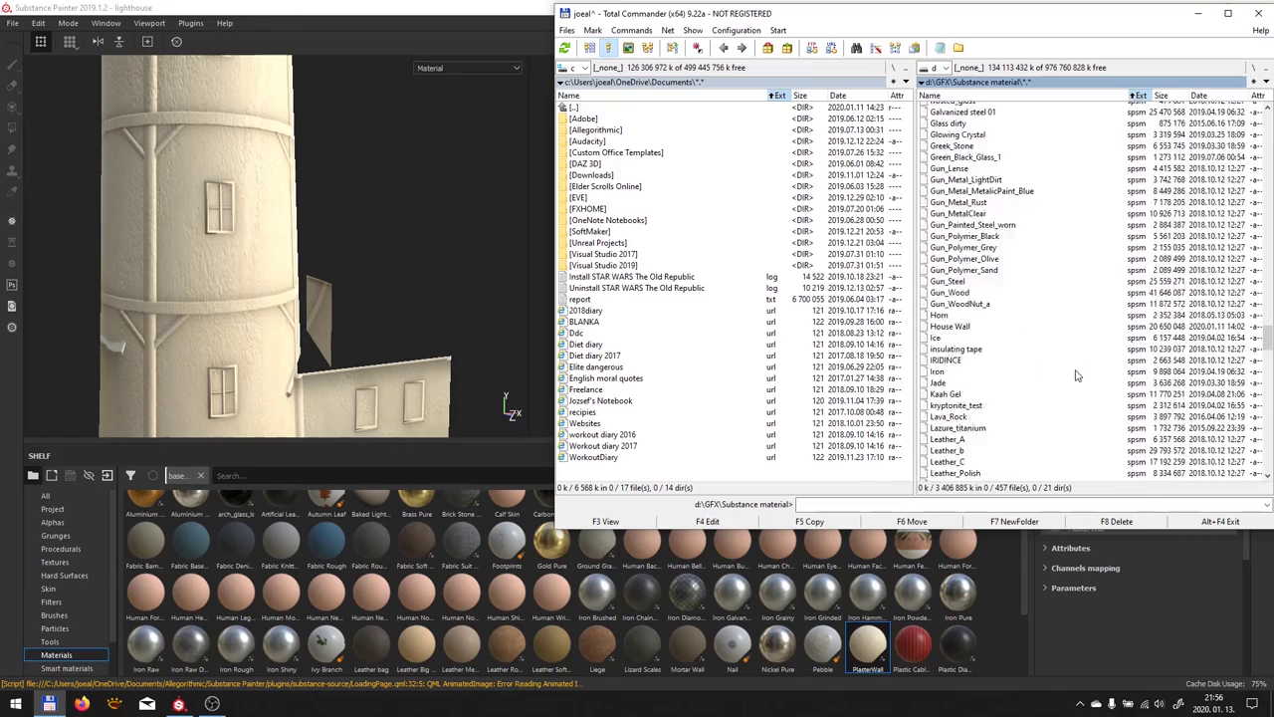
{"action": "scroll", "coordinate": [1077, 376], "scroll_direction": "down", "scroll_amount": 5}
{"action": "left_click_drag", "start_coordinate": [956, 381], "coordinate": [298, 299]}
{"action": "left_click", "coordinate": [734, 529]}
{"action": "left_click_drag", "start_coordinate": [732, 617], "coordinate": [1104, 76]}
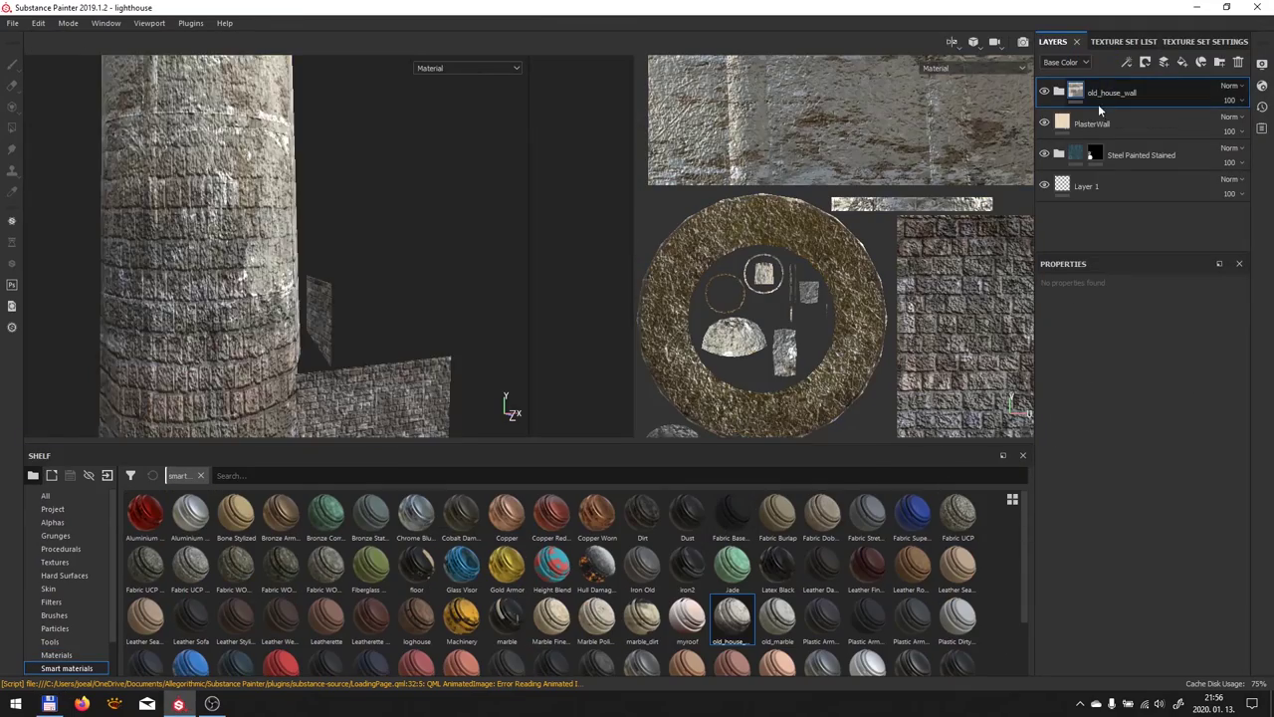
Give Fill layer 3 a height of -0.0073, checking Fill layer 1's stone colour
{"action": "key", "text": "f"}
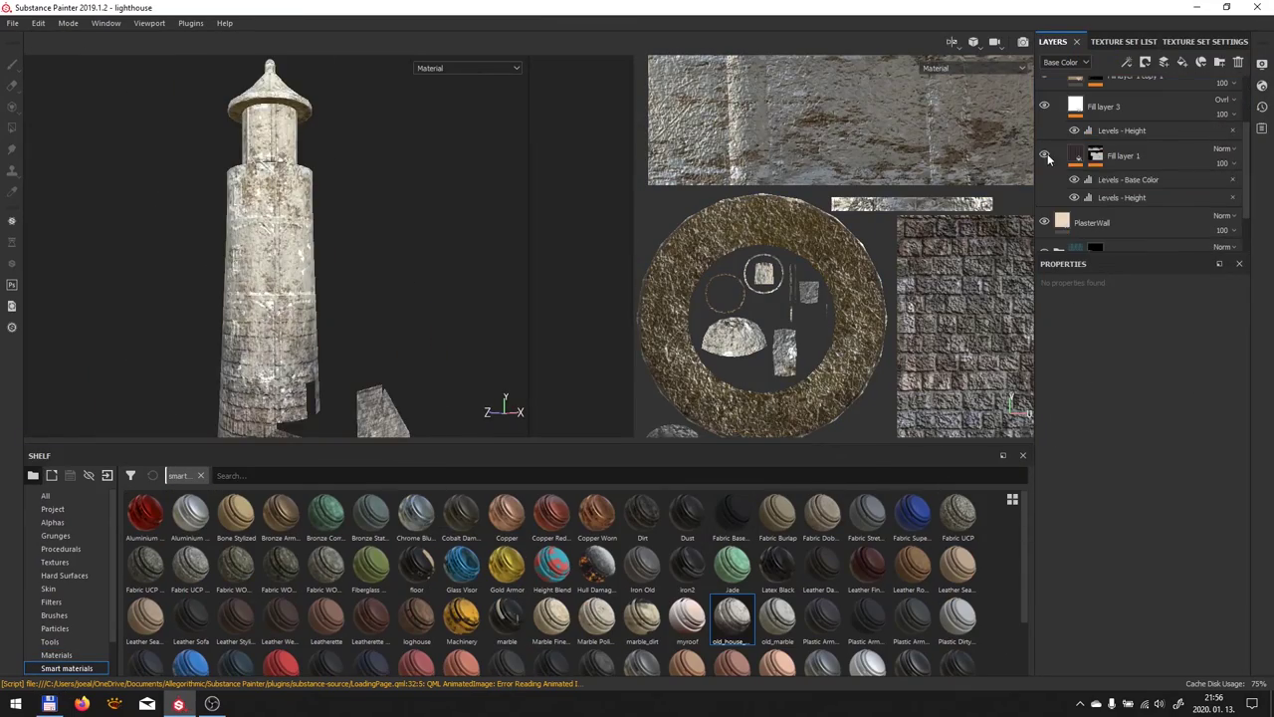
{"action": "left_click", "coordinate": [1123, 235]}
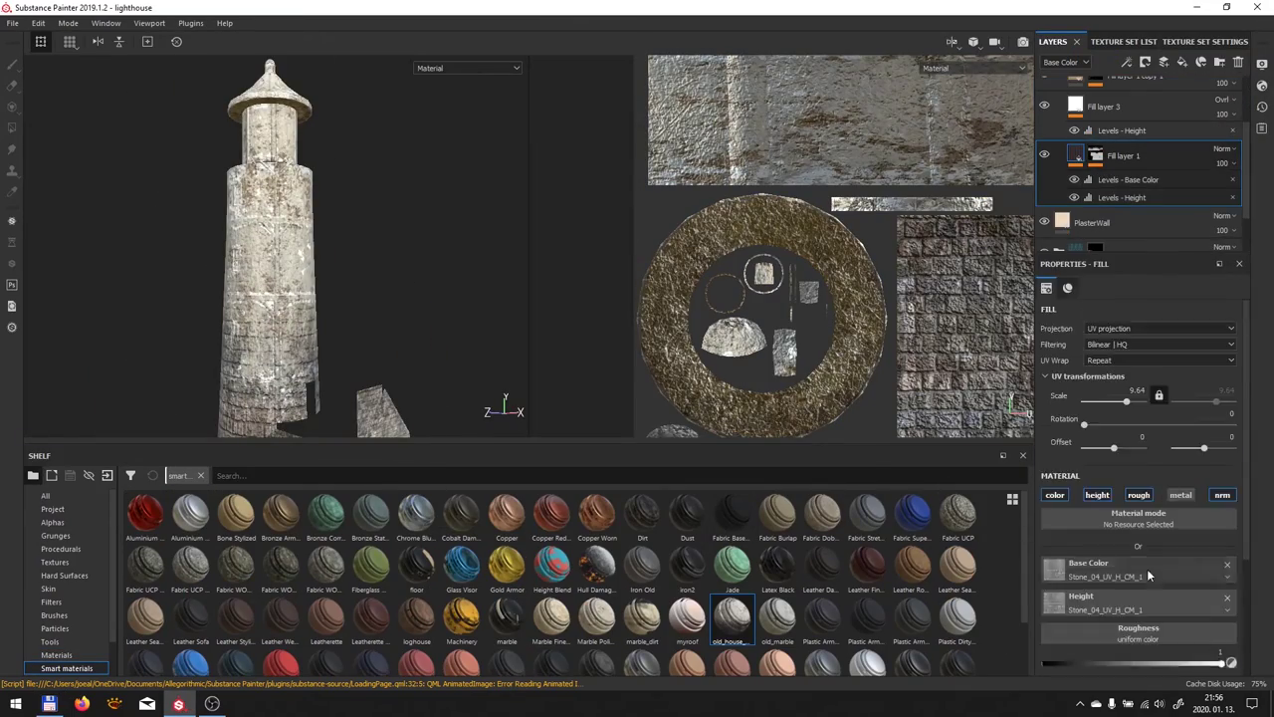
{"action": "left_click", "coordinate": [1074, 172]}
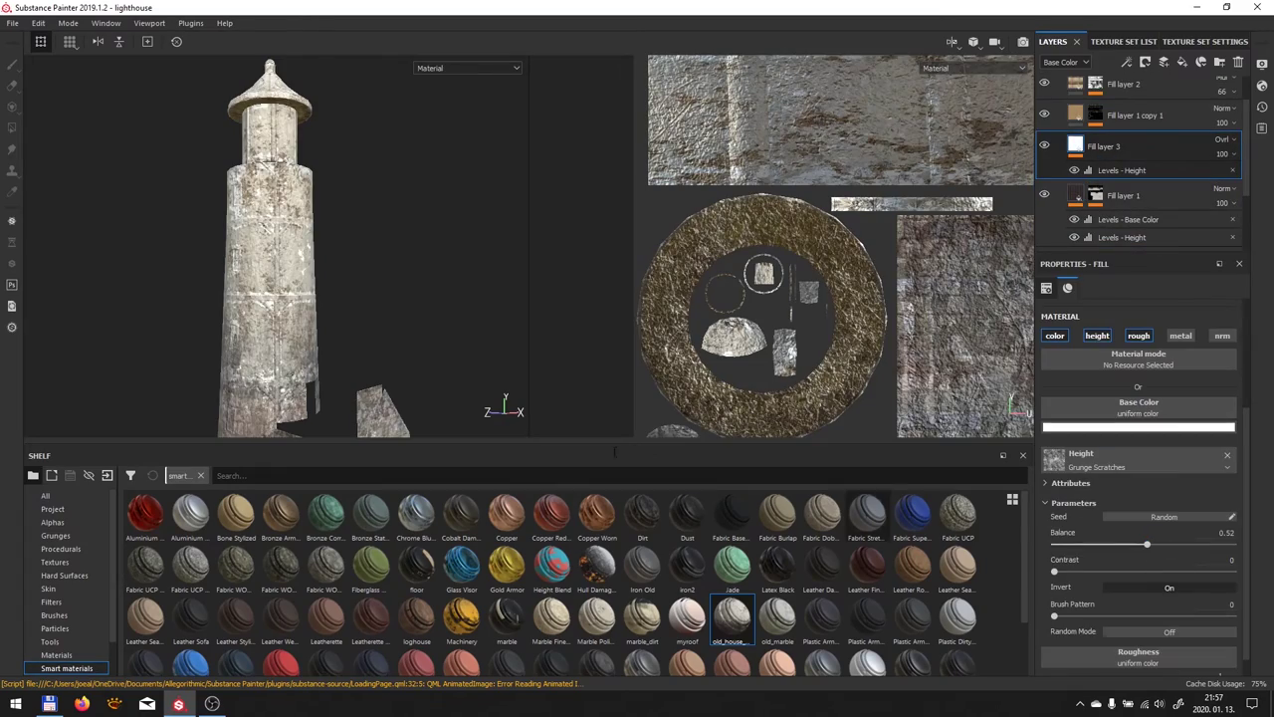
{"action": "left_click", "coordinate": [1095, 336]}
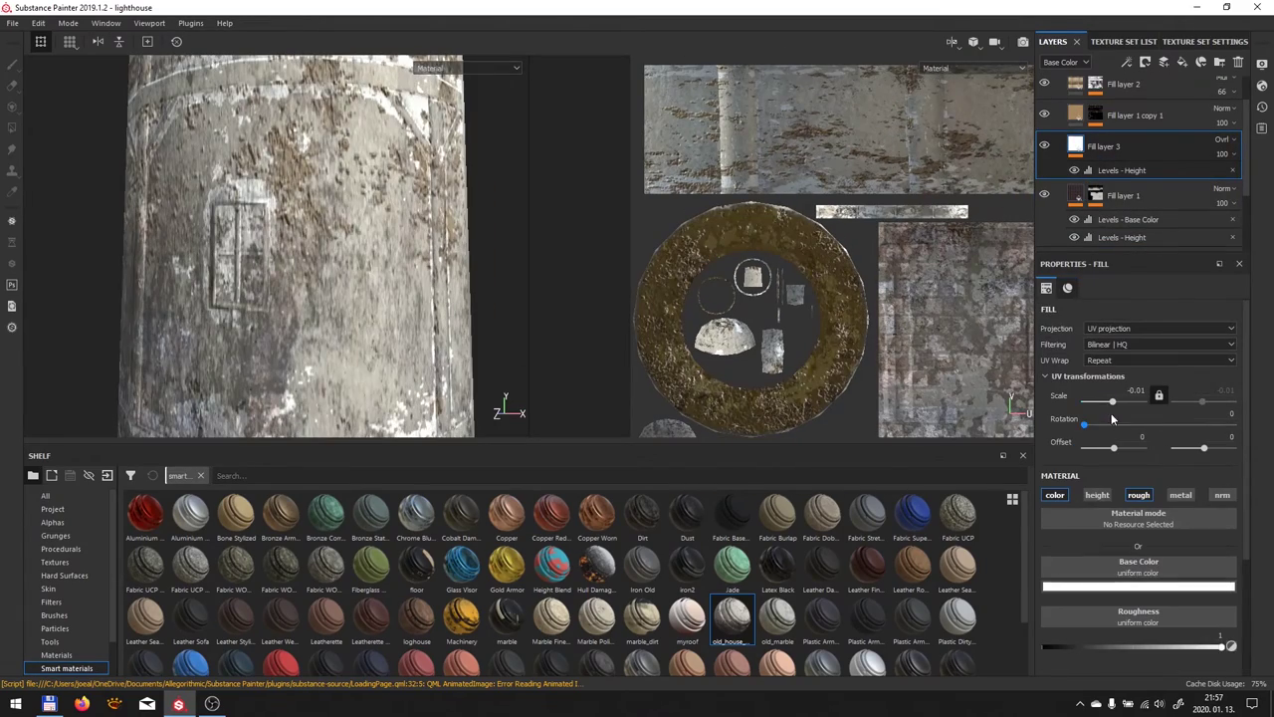
{"action": "left_click", "coordinate": [1045, 198]}
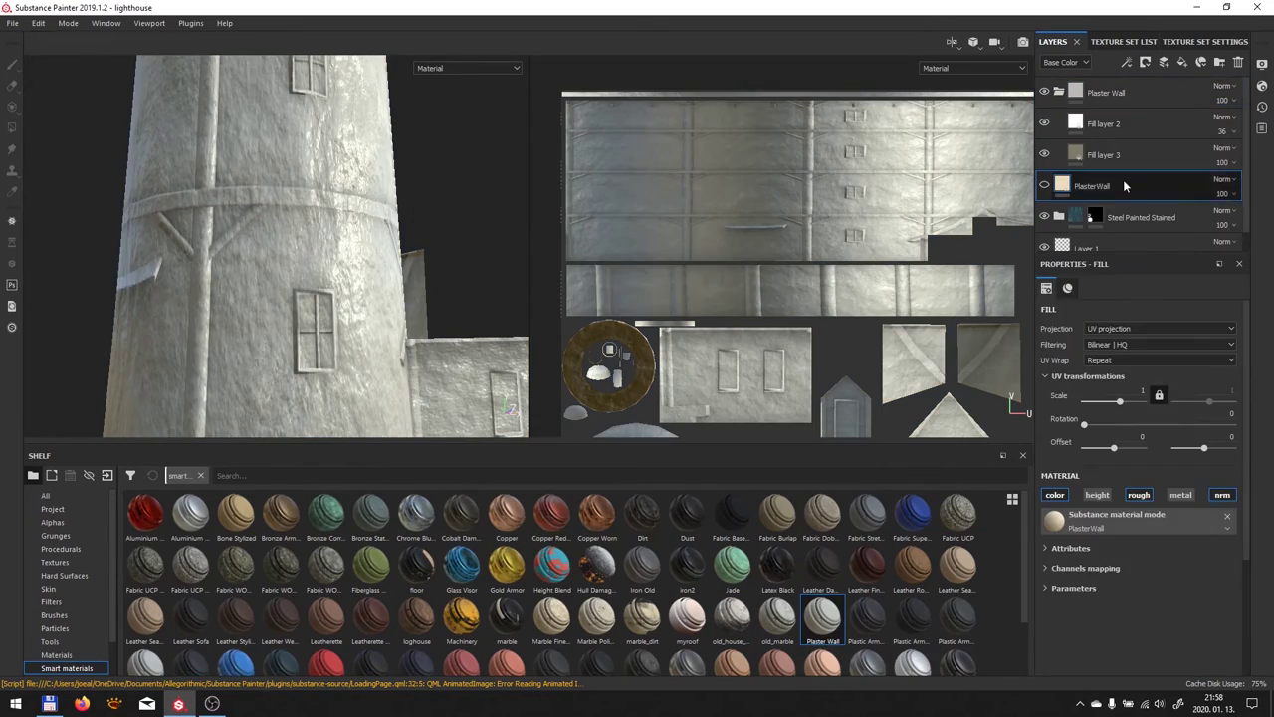
Delete the separate PlasterWall fill, set Fill layer 2 opacity to 25, and return to Total Commander
{"action": "key", "text": "Delete"}
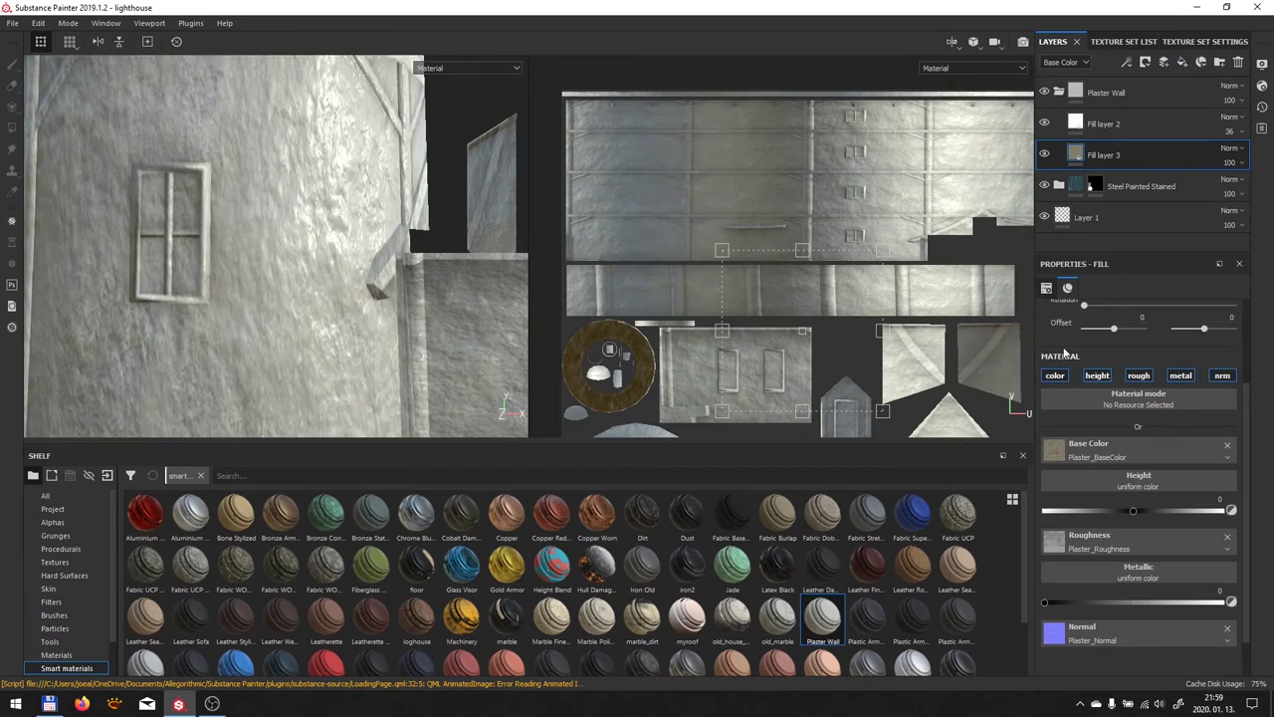
{"action": "left_click", "coordinate": [1065, 123]}
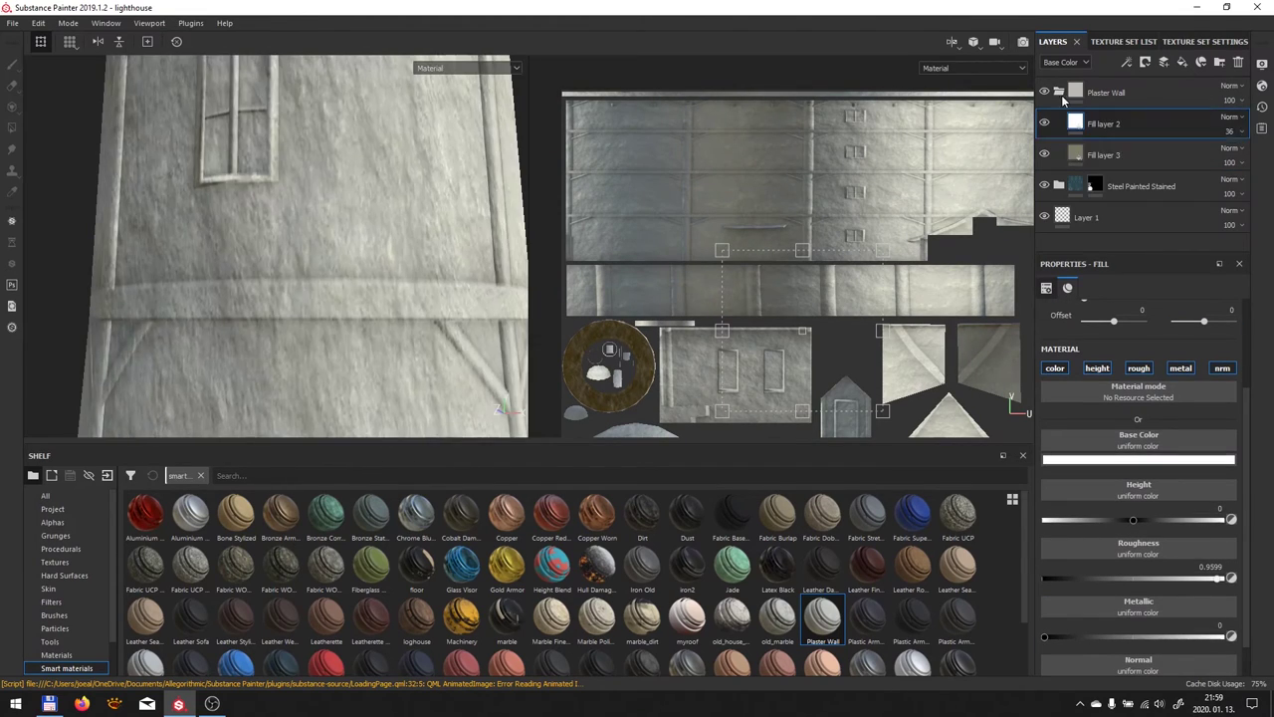
{"action": "key", "text": "f"}
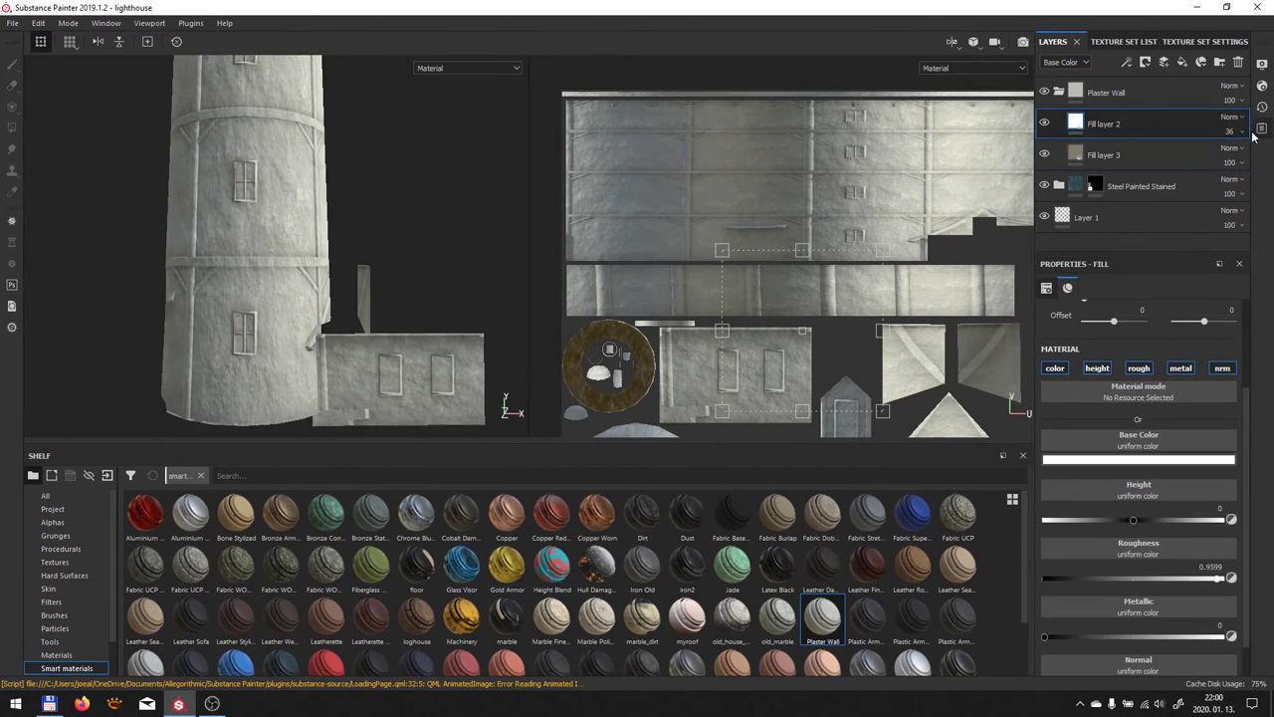
{"action": "left_click_drag", "start_coordinate": [1255, 137], "coordinate": [1223, 149]}
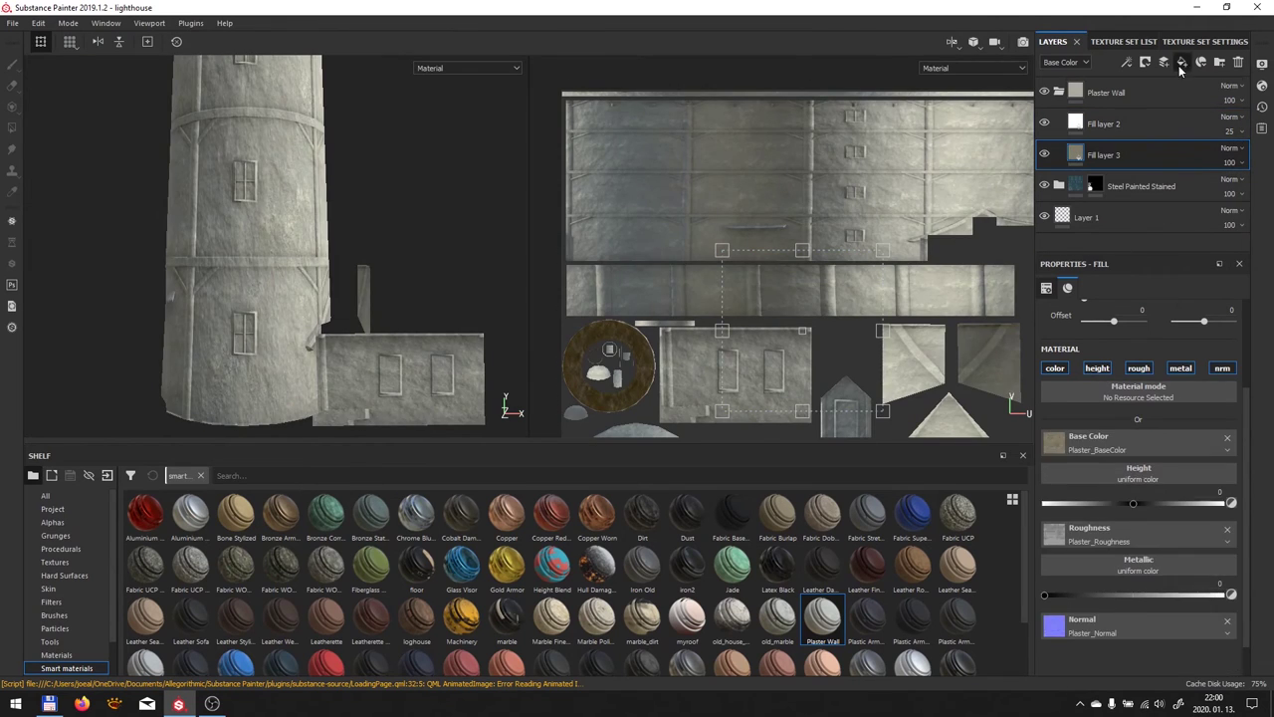
{"action": "left_click", "coordinate": [1222, 368]}
{"action": "key", "text": "Delete"}
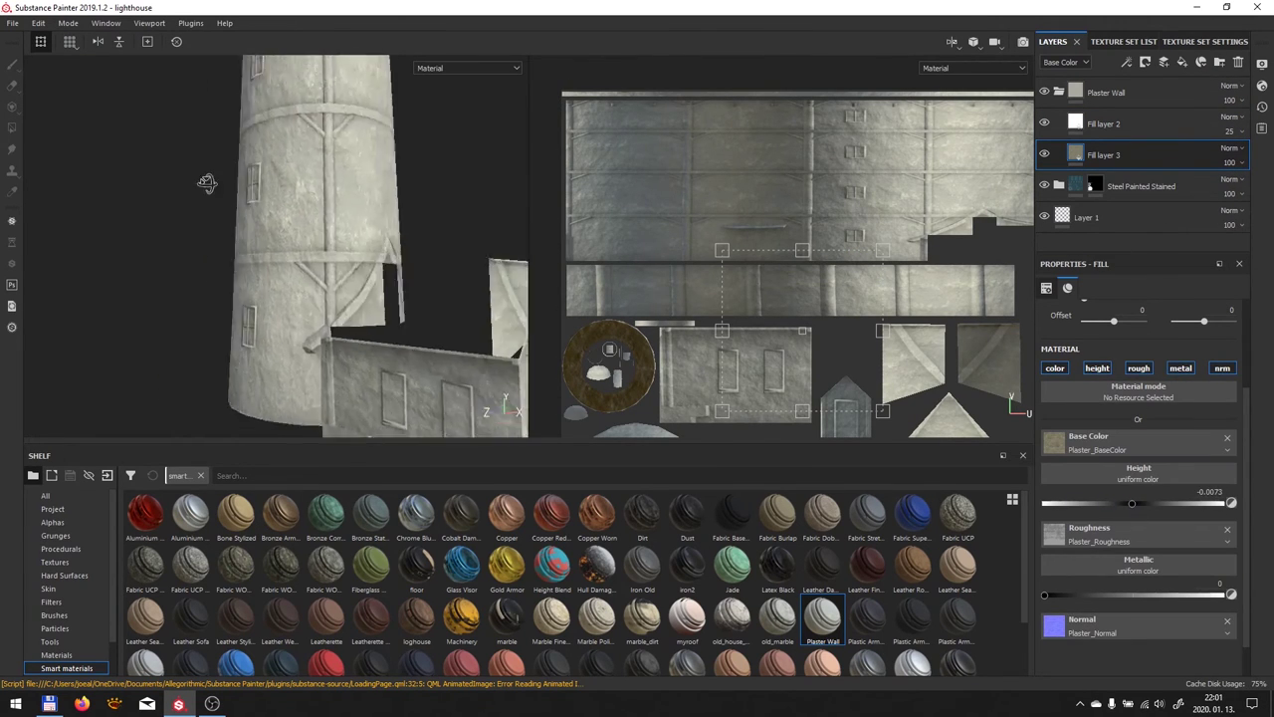
{"action": "left_click_drag", "start_coordinate": [205, 186], "coordinate": [328, 239], "text": "alt"}
{"action": "scroll", "coordinate": [1129, 415], "scroll_direction": "up", "scroll_amount": 3}
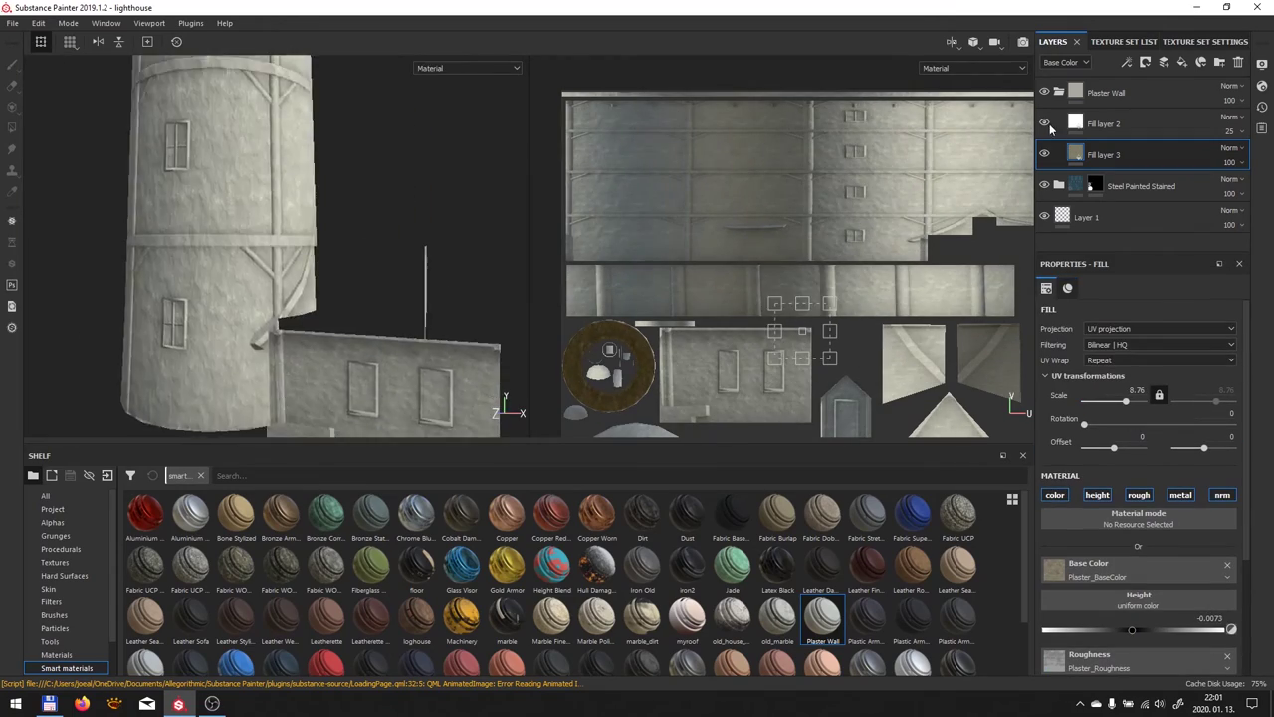
{"action": "key", "text": "alt+Tab"}
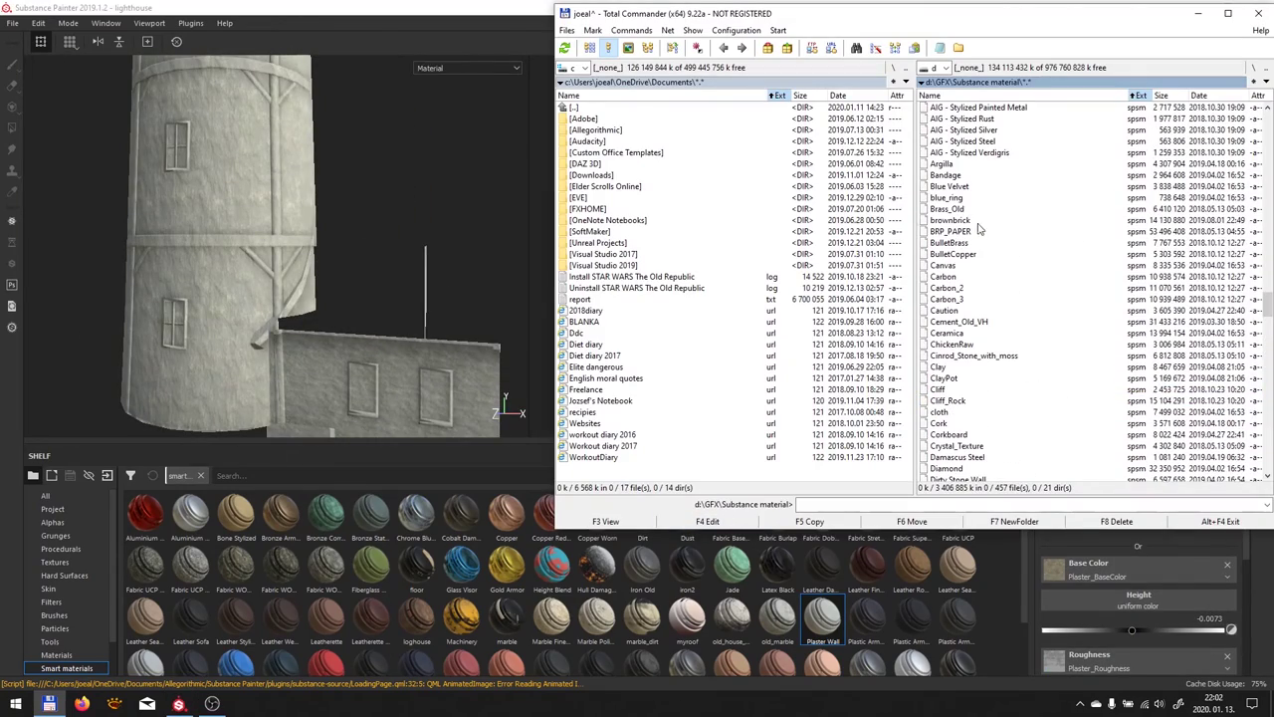
Import brownbrick.spsm as a smart material and apply it as a new top layer
{"action": "left_click_drag", "start_coordinate": [970, 231], "coordinate": [497, 558]}
{"action": "left_click", "coordinate": [728, 529]}
{"action": "left_click_drag", "start_coordinate": [417, 512], "coordinate": [1106, 92]}
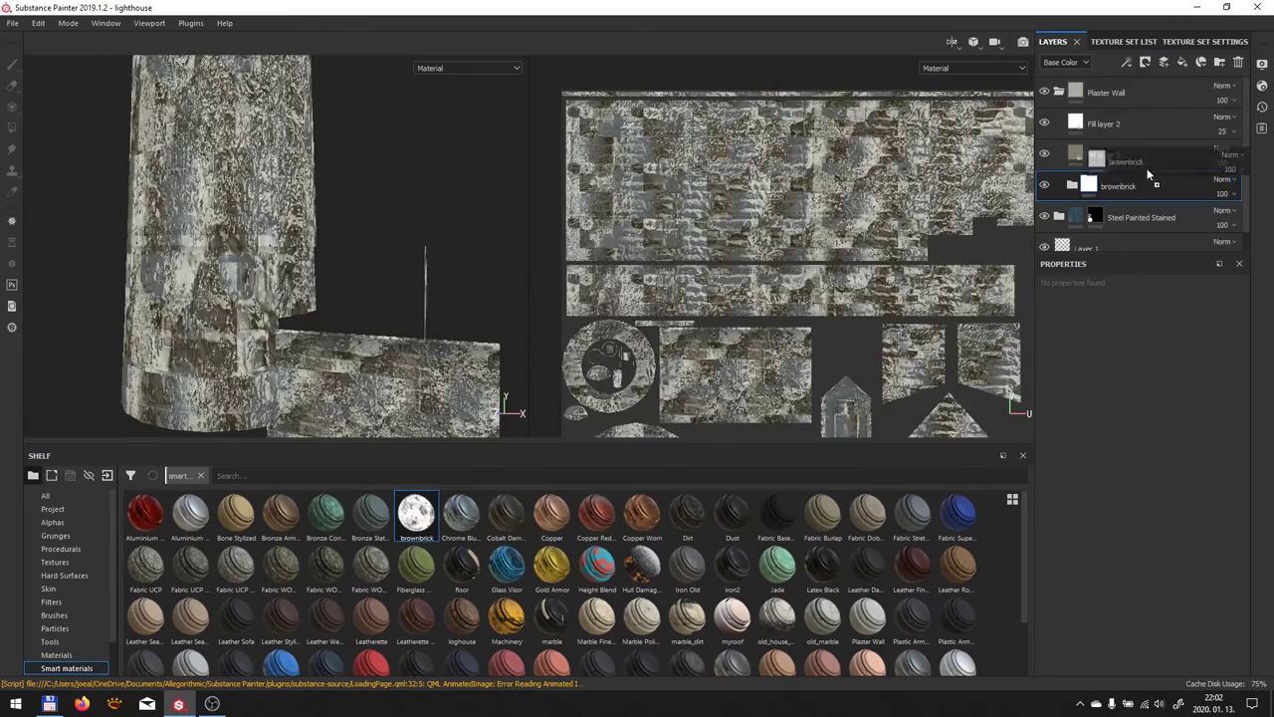
{"action": "scroll", "coordinate": [1084, 156], "scroll_direction": "down", "scroll_amount": 1}
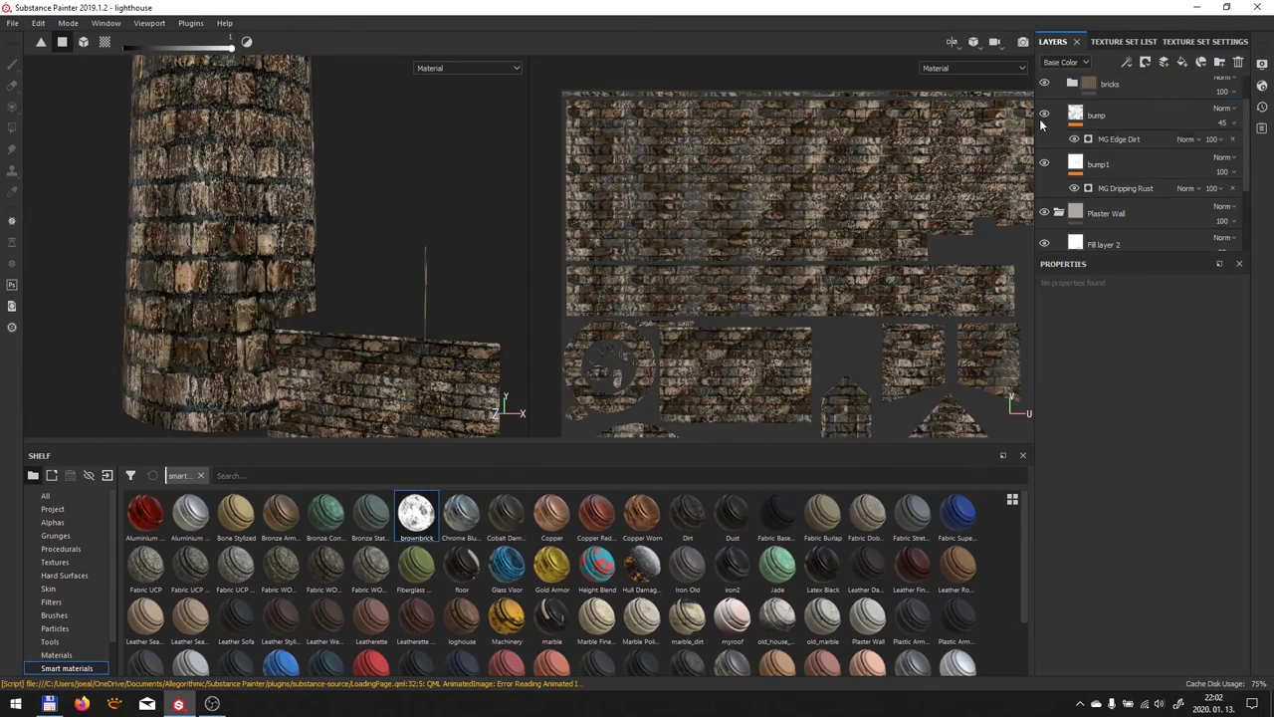
{"action": "scroll", "coordinate": [1042, 124], "scroll_direction": "up", "scroll_amount": 1}
Try a different brick tiling scale, then delete the brownbrick layer
{"action": "left_click", "coordinate": [1116, 155]}
{"action": "left_click", "coordinate": [1123, 401]}
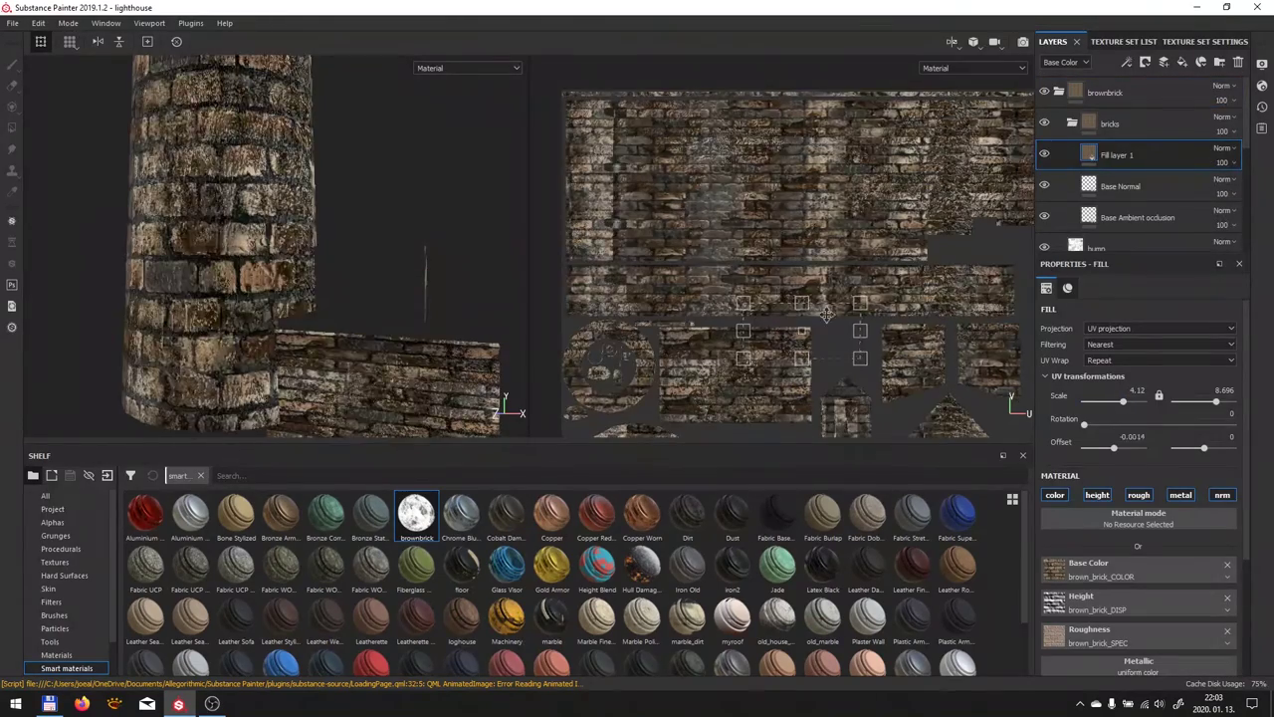
{"action": "left_click", "coordinate": [1145, 93]}
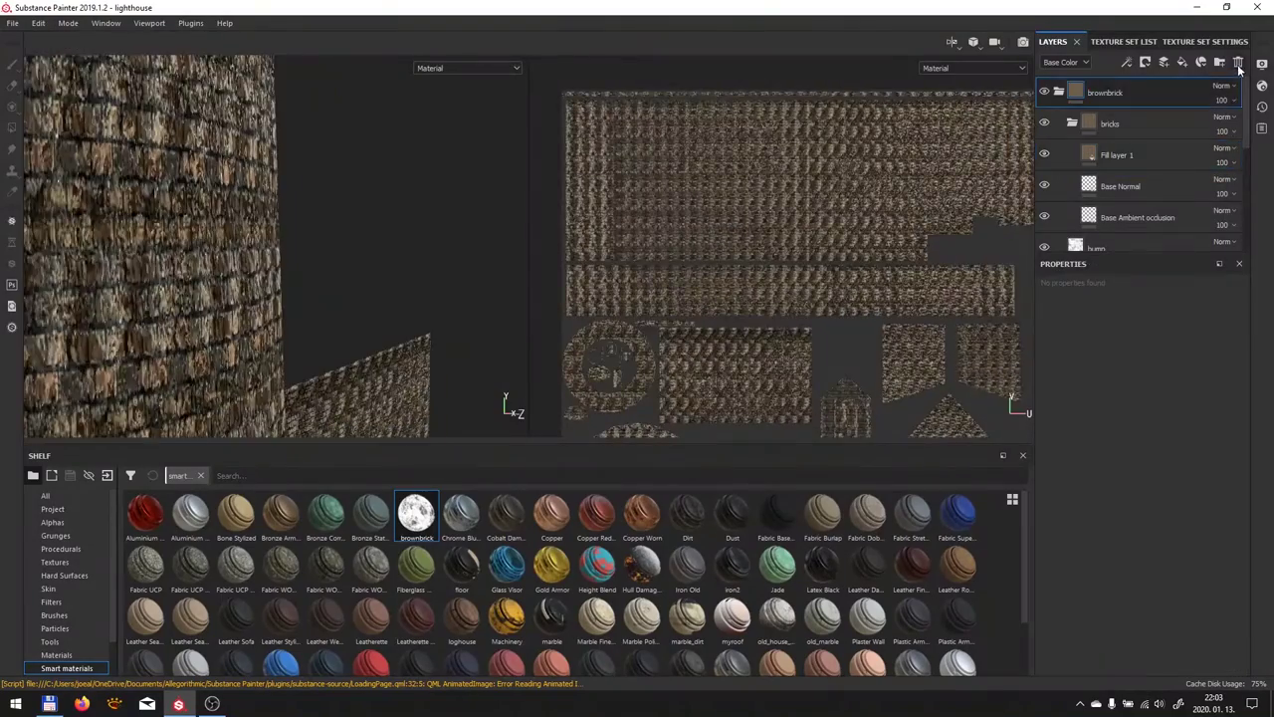
{"action": "left_click", "coordinate": [1240, 68]}
Import wall.spsm as a smart material and drop it onto the layer stack
{"action": "key", "text": "alt+Tab"}
{"action": "scroll", "coordinate": [999, 384], "scroll_direction": "down", "scroll_amount": 2}
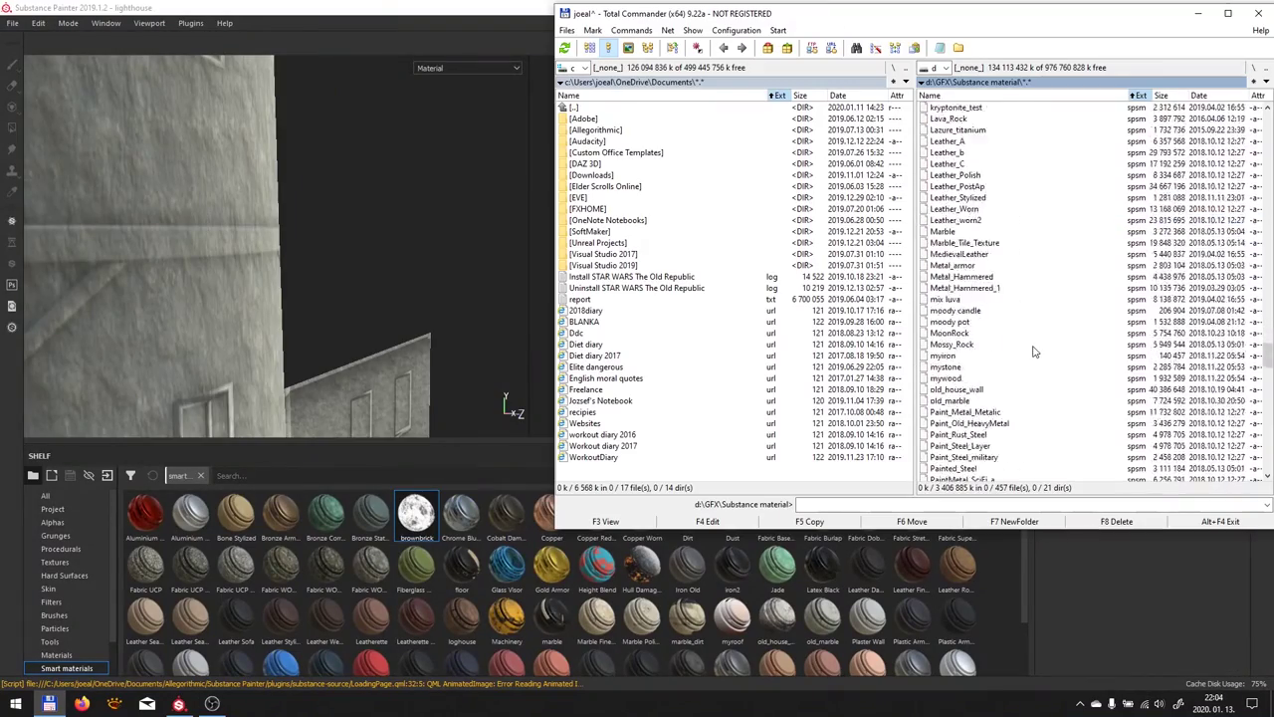
{"action": "scroll", "coordinate": [1033, 351], "scroll_direction": "down", "scroll_amount": 2}
{"action": "scroll", "coordinate": [1016, 363], "scroll_direction": "down", "scroll_amount": 2}
{"action": "scroll", "coordinate": [1002, 370], "scroll_direction": "down", "scroll_amount": 2}
{"action": "scroll", "coordinate": [996, 370], "scroll_direction": "down", "scroll_amount": 1}
{"action": "left_click", "coordinate": [978, 369]}
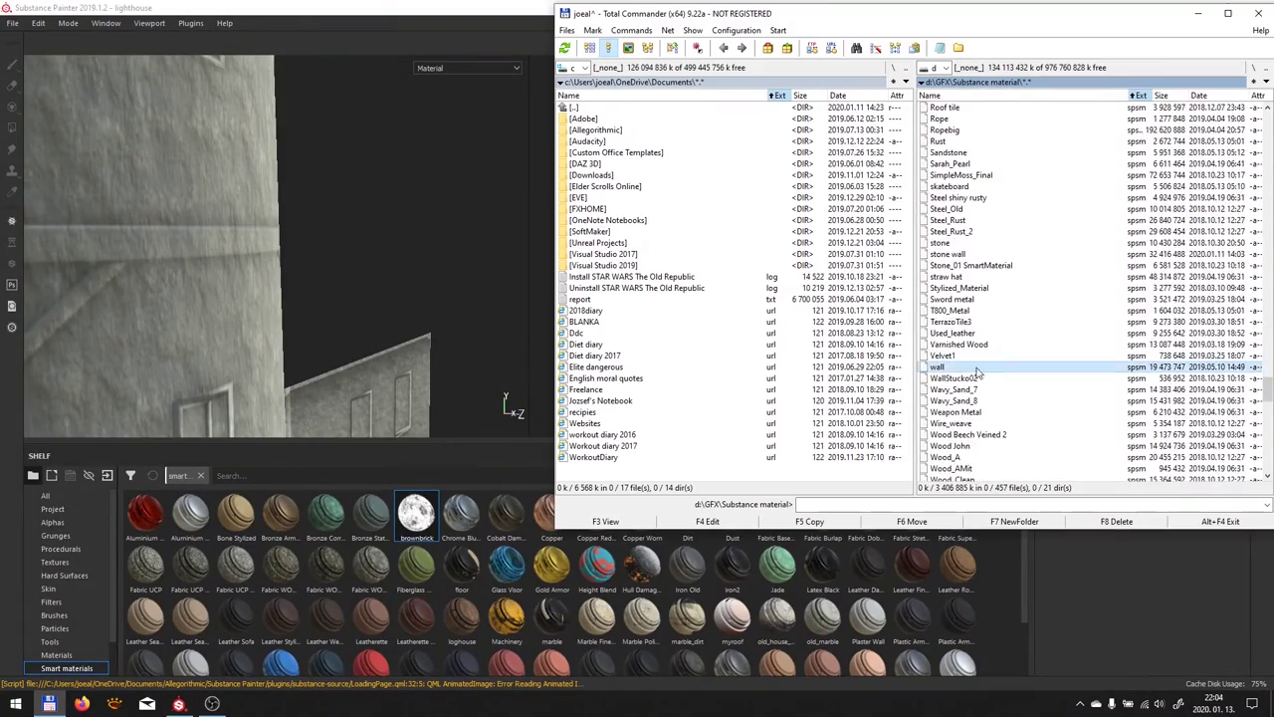
{"action": "left_click_drag", "start_coordinate": [978, 368], "coordinate": [697, 598]}
{"action": "left_click", "coordinate": [735, 533]}
{"action": "left_click_drag", "start_coordinate": [777, 647], "coordinate": [1127, 96]}
Undo the added wall layer and drag the wall material into the layer stack again
{"action": "key", "text": "ctrl+z"}
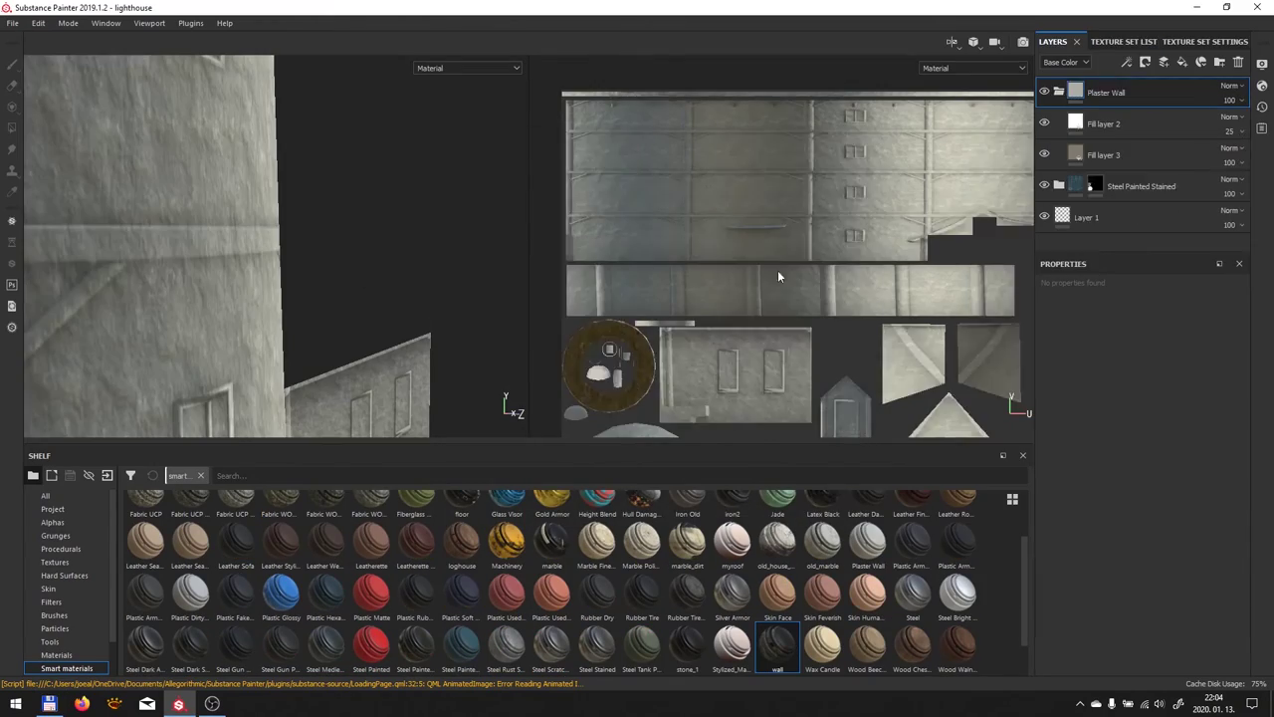
{"action": "key", "text": "alt+Tab"}
{"action": "scroll", "coordinate": [1072, 314], "scroll_direction": "down", "scroll_amount": 5}
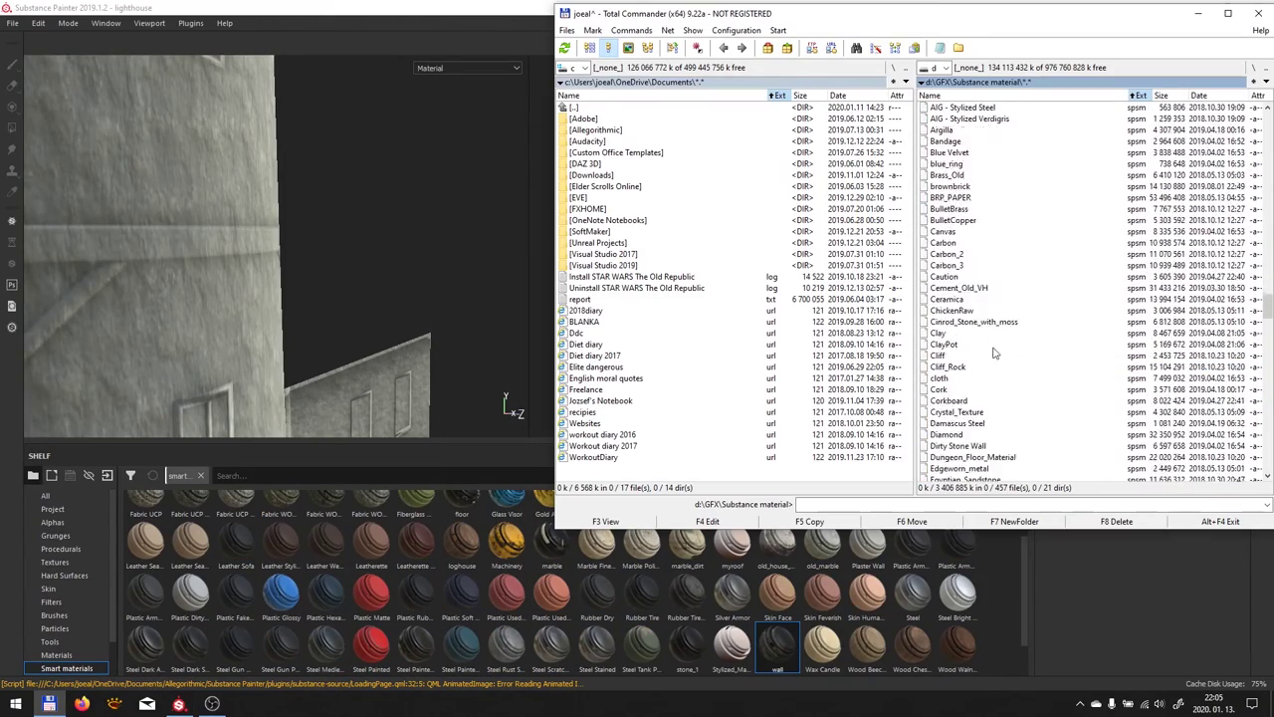
{"action": "scroll", "coordinate": [994, 352], "scroll_direction": "down", "scroll_amount": 2}
{"action": "key", "text": "alt+Tab"}
{"action": "left_click_drag", "start_coordinate": [778, 647], "coordinate": [1097, 135]}
Add a black mask to Plaster Wall and fill a wall UV island into it
{"action": "right_click", "coordinate": [1095, 91]}
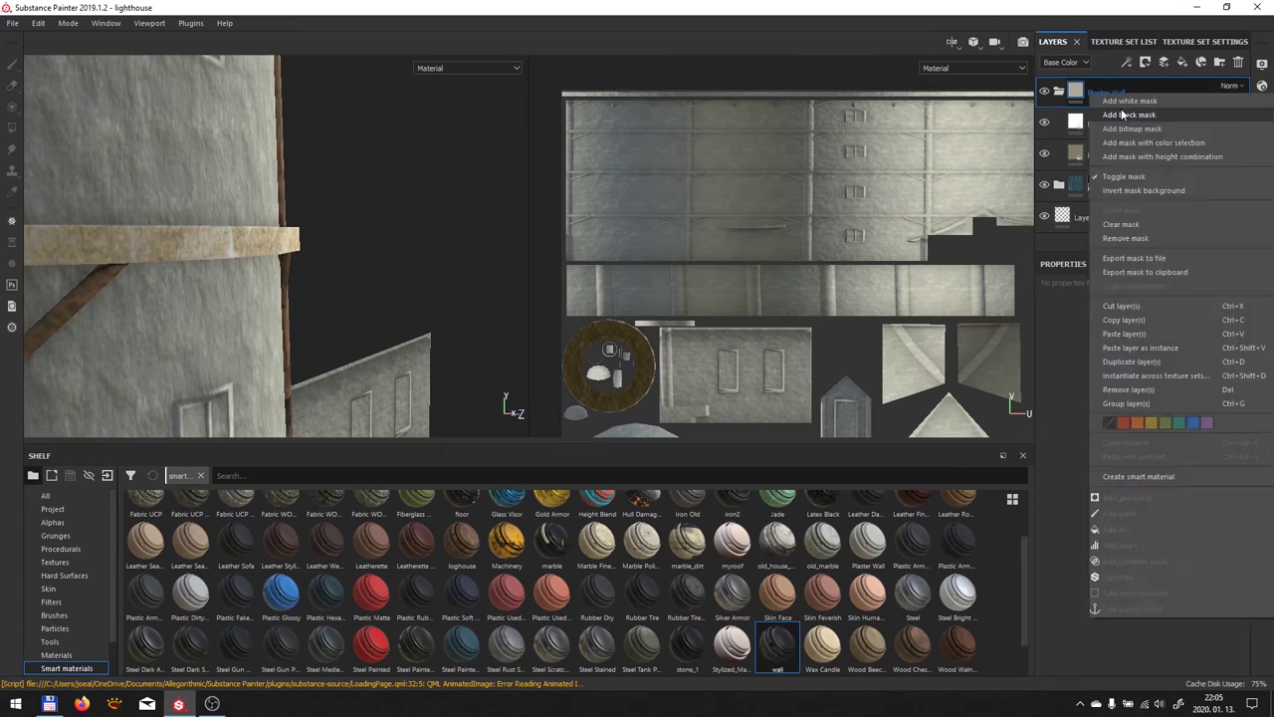
{"action": "left_click", "coordinate": [1122, 115]}
{"action": "scroll", "coordinate": [644, 220], "scroll_direction": "up", "scroll_amount": 5}
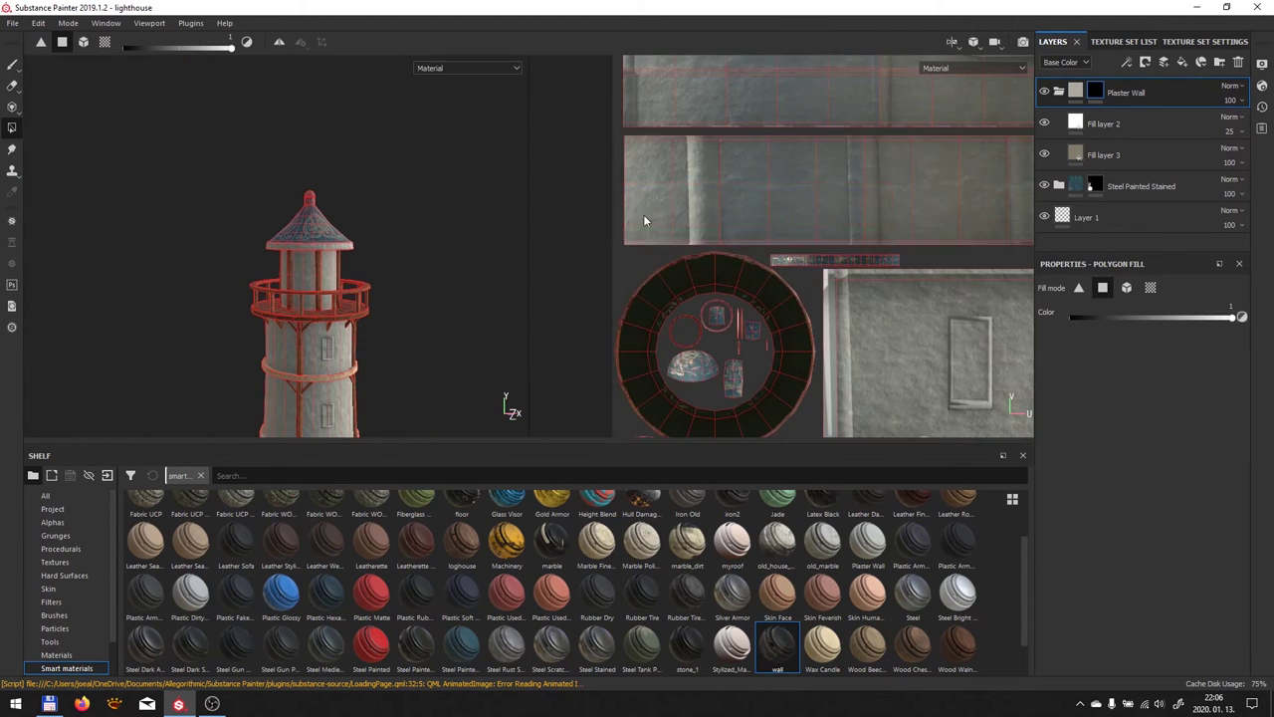
{"action": "scroll", "coordinate": [644, 221], "scroll_direction": "up", "scroll_amount": 3}
{"action": "middle_click_drag", "start_coordinate": [677, 205], "coordinate": [660, 245]}
{"action": "left_click", "coordinate": [880, 224]}
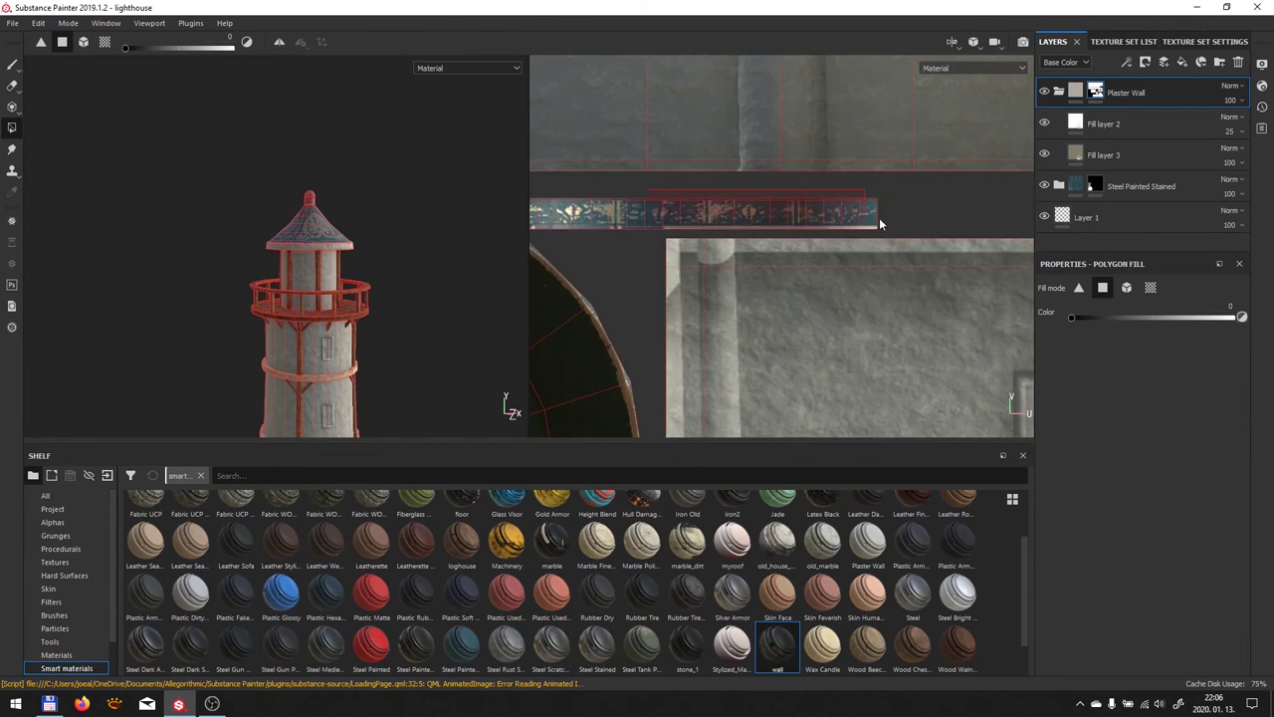
{"action": "scroll", "coordinate": [881, 224], "scroll_direction": "down", "scroll_amount": 2}
Browse the lambert2SG and wooden ring texture sets, inspecting the Base noise Color layer
{"action": "mouse_move", "coordinate": [881, 282]}
{"action": "middle_mouse_down"}
{"action": "mouse_move", "coordinate": [822, 199]}
{"action": "mouse_move", "coordinate": [765, 230]}
{"action": "middle_mouse_up"}
{"action": "scroll", "coordinate": [765, 230], "scroll_direction": "up", "scroll_amount": 3}
{"action": "scroll", "coordinate": [704, 312], "scroll_direction": "down", "scroll_amount": 1}
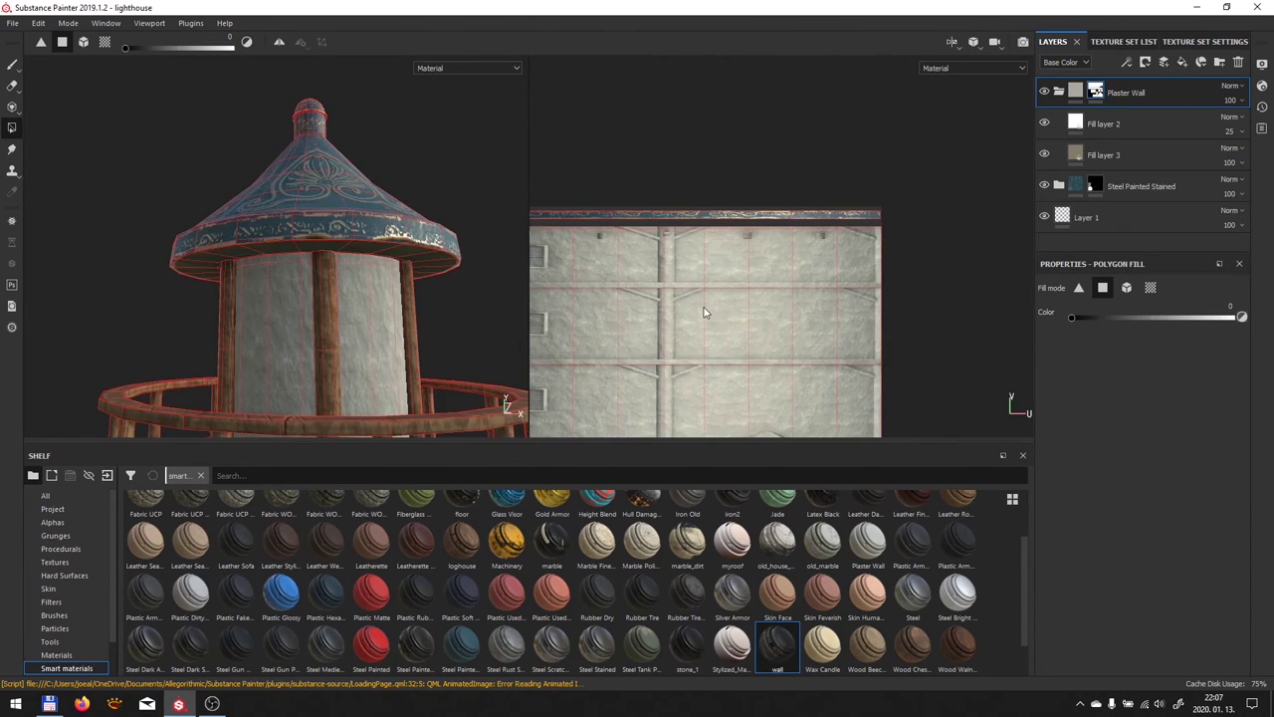
{"action": "left_click", "coordinate": [1105, 41]}
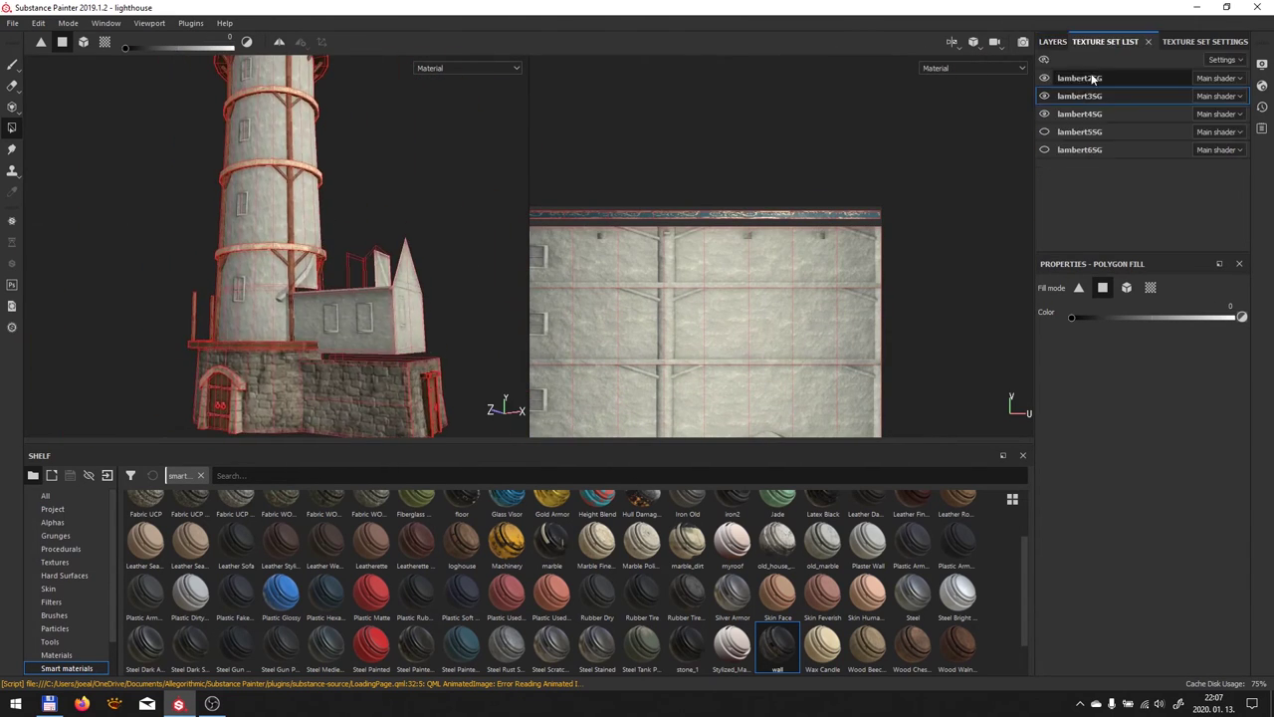
{"action": "left_click", "coordinate": [1079, 77]}
{"action": "left_click", "coordinate": [1079, 113]}
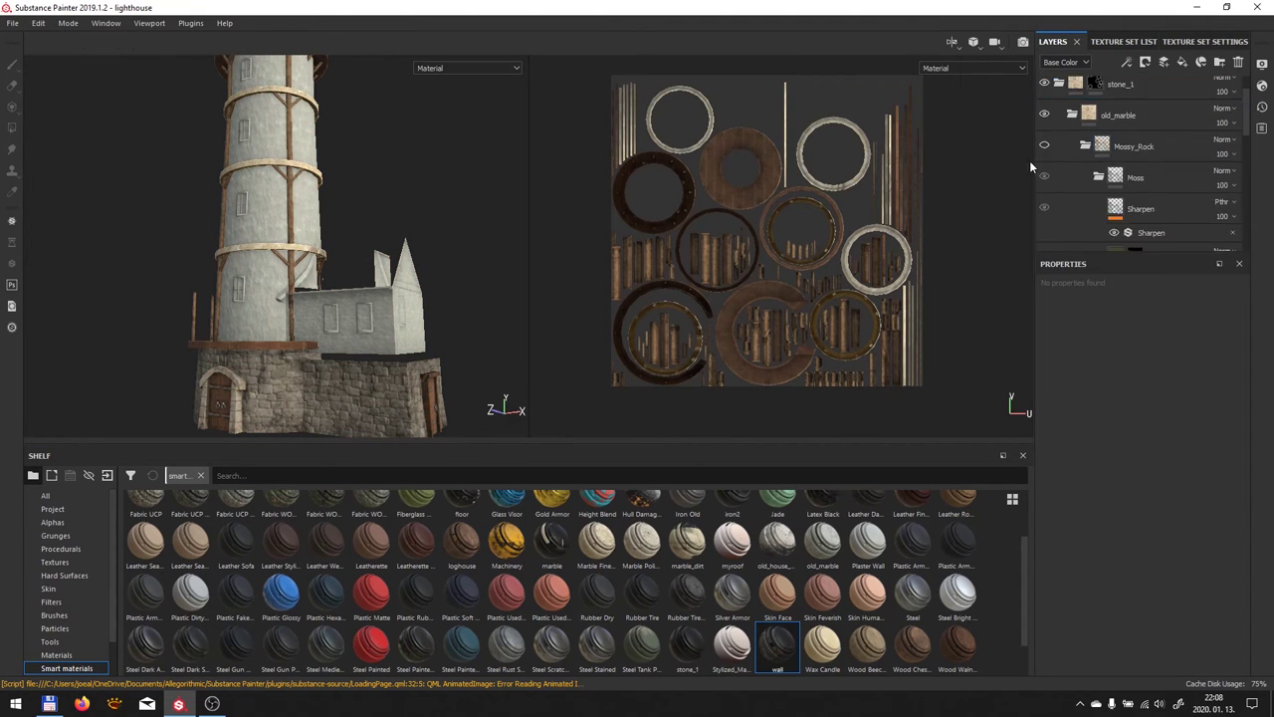
{"action": "scroll", "coordinate": [1073, 197], "scroll_direction": "down", "scroll_amount": 3}
{"action": "scroll", "coordinate": [1070, 184], "scroll_direction": "down", "scroll_amount": 3}
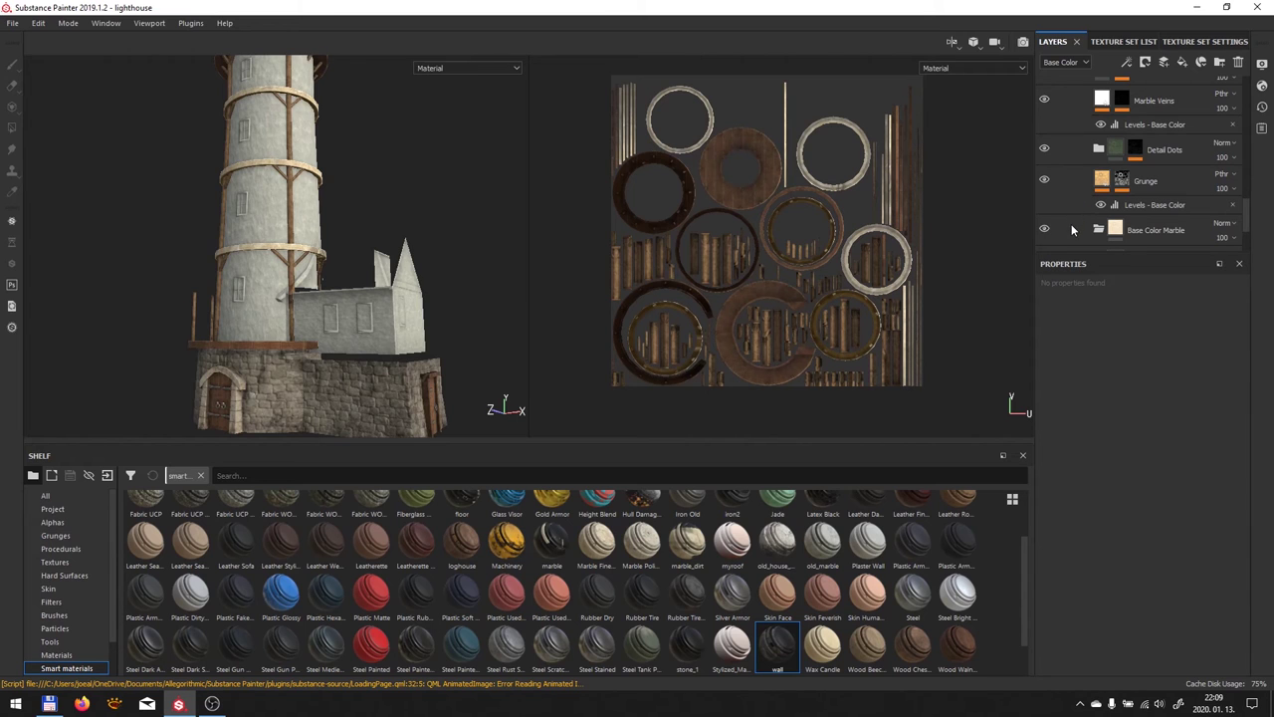
{"action": "left_click_drag", "start_coordinate": [334, 297], "coordinate": [378, 299], "text": "alt"}
{"action": "scroll", "coordinate": [1115, 169], "scroll_direction": "down", "scroll_amount": 3}
{"action": "left_click", "coordinate": [1118, 169]}
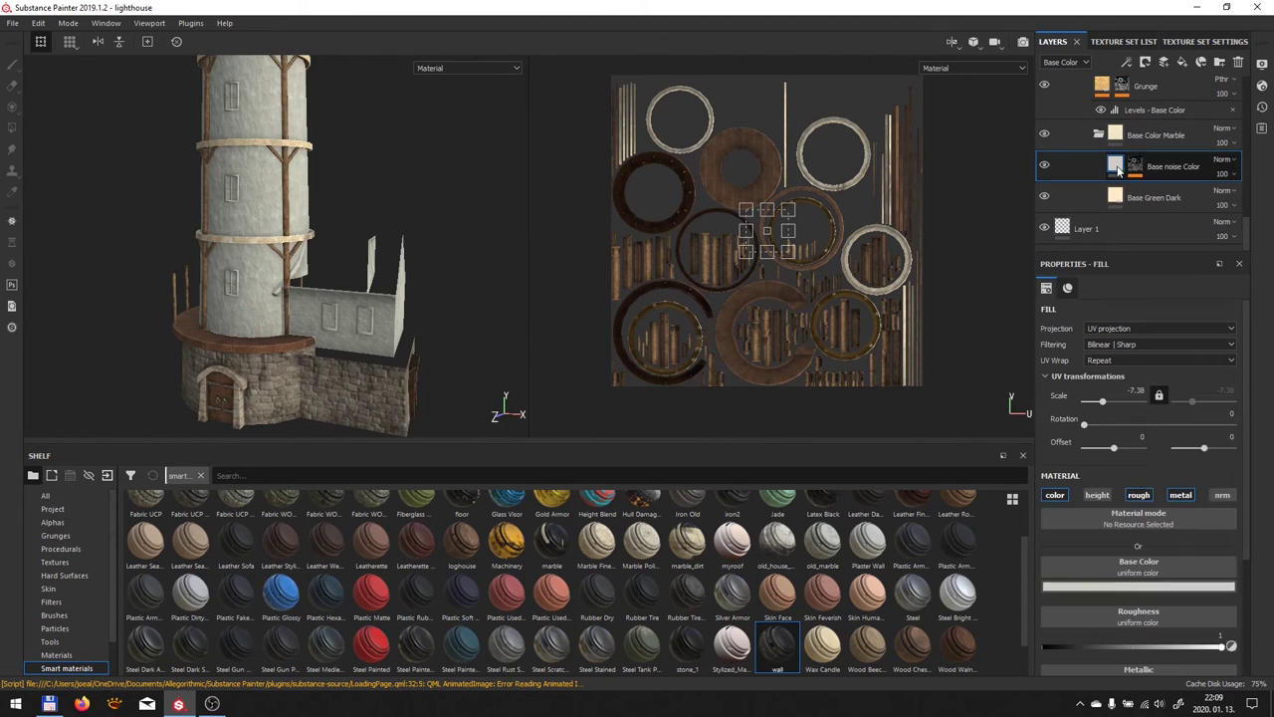
{"action": "left_click_drag", "start_coordinate": [428, 259], "coordinate": [546, 260], "text": "alt"}
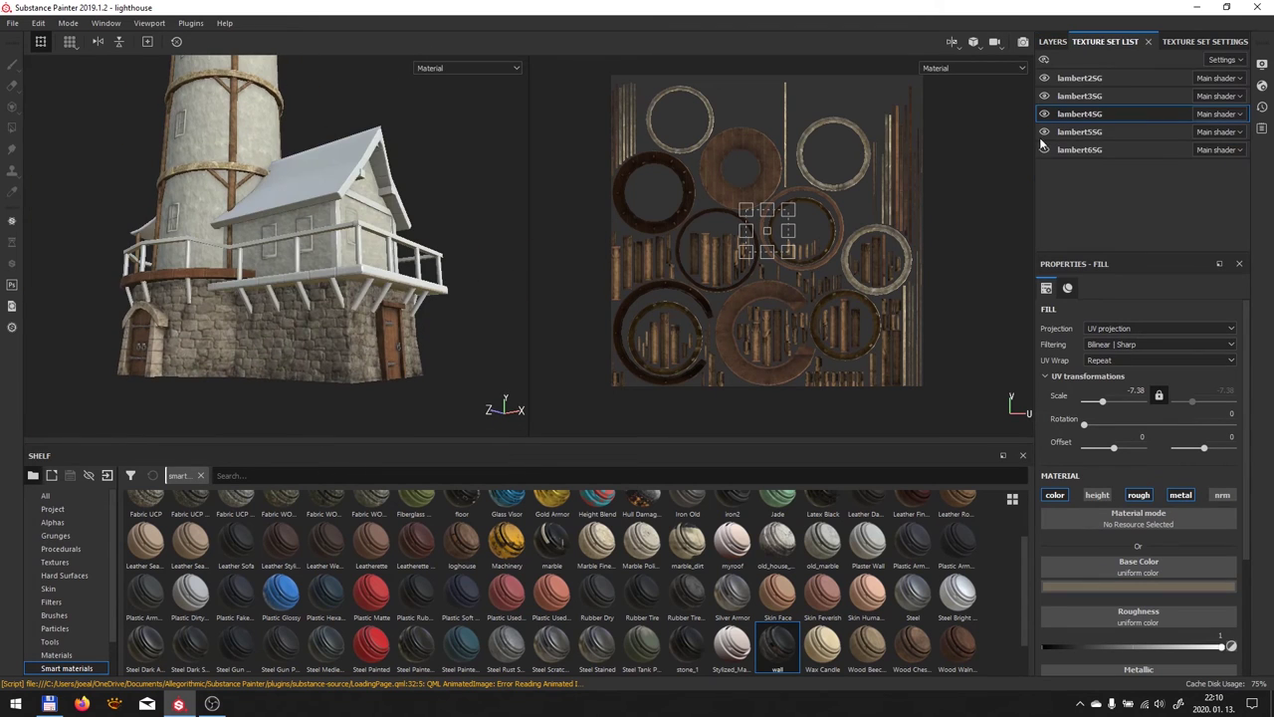
Copy the wood2 folder from lambert4SG and paste it into the house's texture set
{"action": "left_click", "coordinate": [1054, 41]}
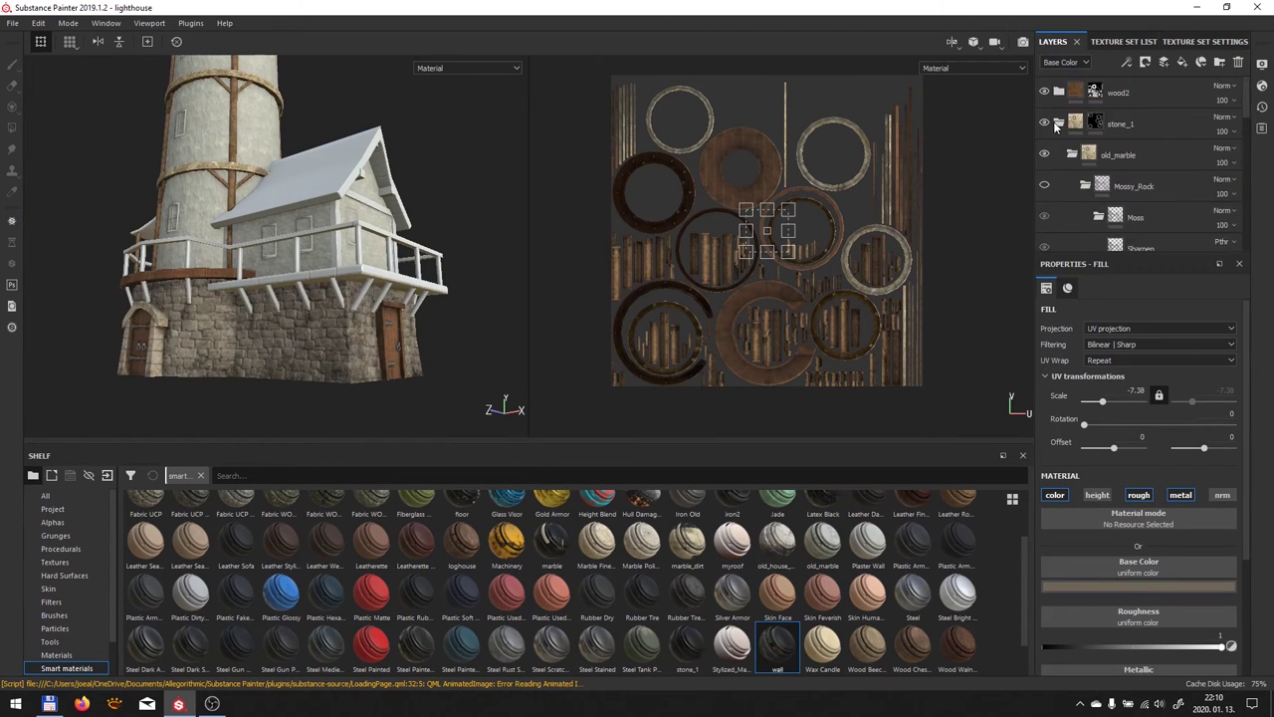
{"action": "left_click", "coordinate": [1105, 40]}
{"action": "left_click", "coordinate": [1080, 132]}
{"action": "left_click", "coordinate": [1054, 41]}
{"action": "right_click", "coordinate": [1112, 95]}
{"action": "left_click", "coordinate": [1169, 336]}
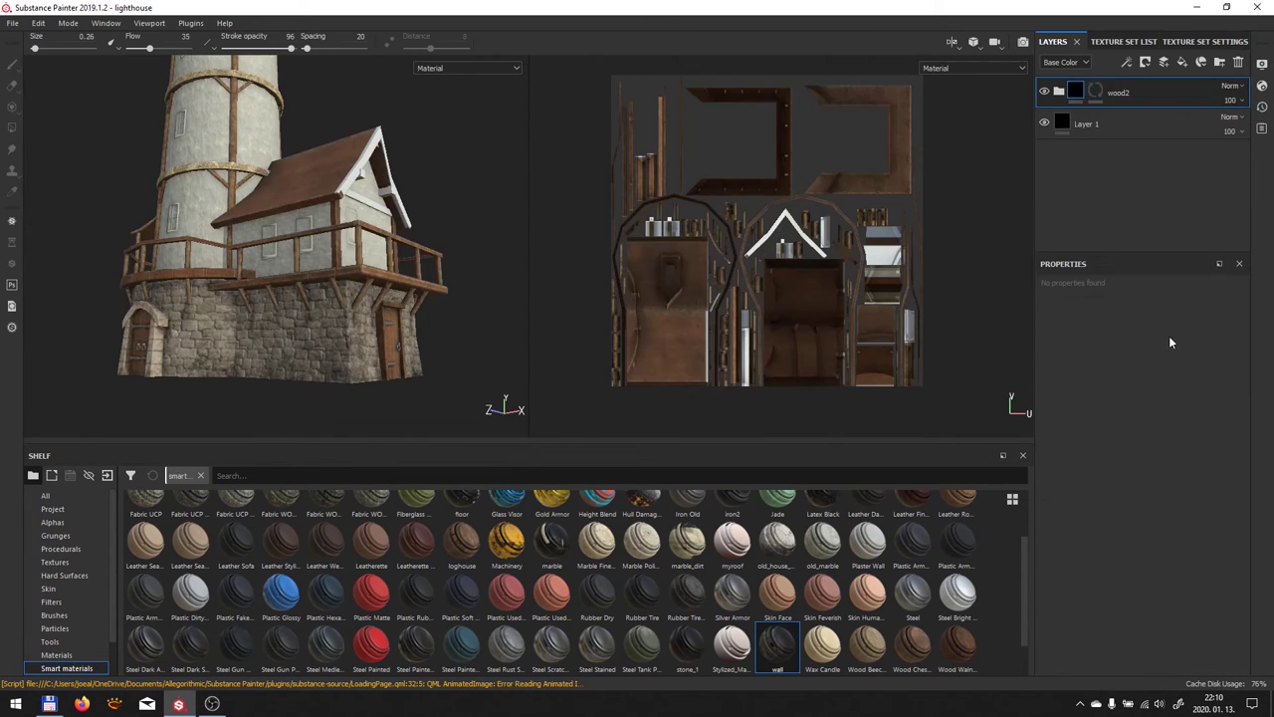
{"action": "left_click", "coordinate": [1123, 40]}
{"action": "left_click", "coordinate": [1054, 41]}
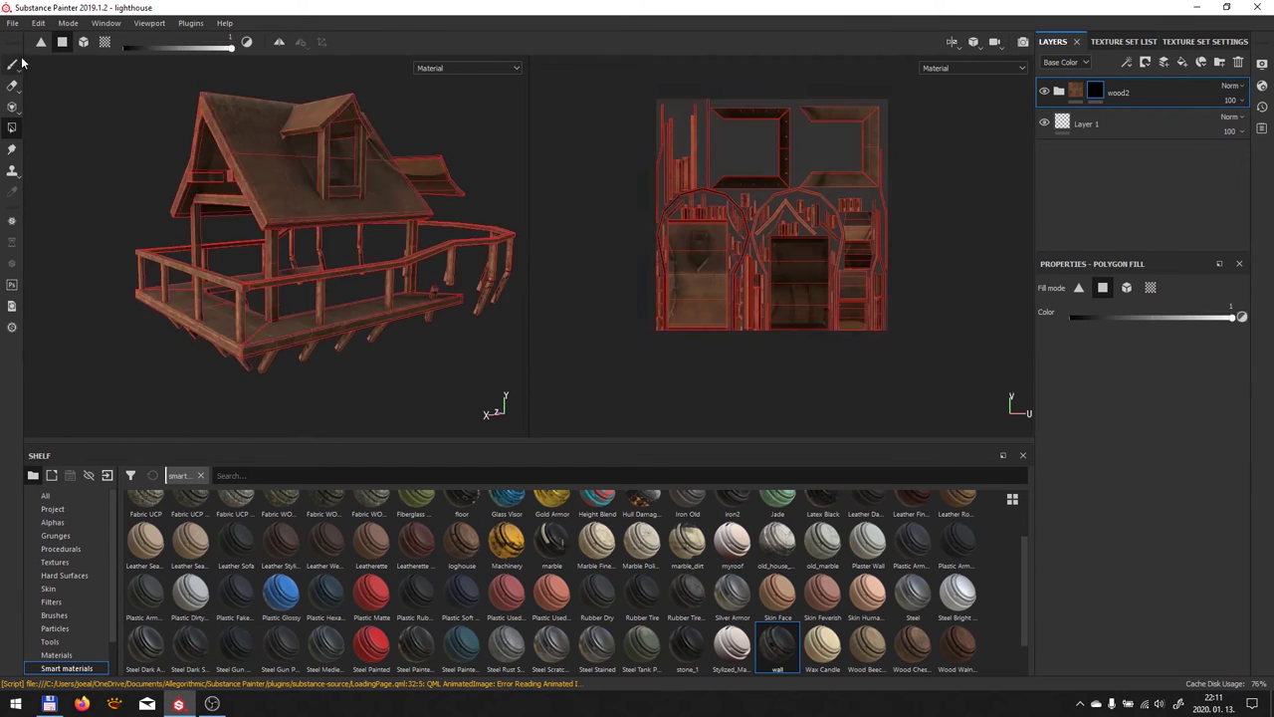
Set the wood2 edge-wear mask's sharp curvature to 0.55
{"action": "key", "text": "1"}
{"action": "left_click", "coordinate": [1059, 91]}
{"action": "left_click", "coordinate": [1136, 171]}
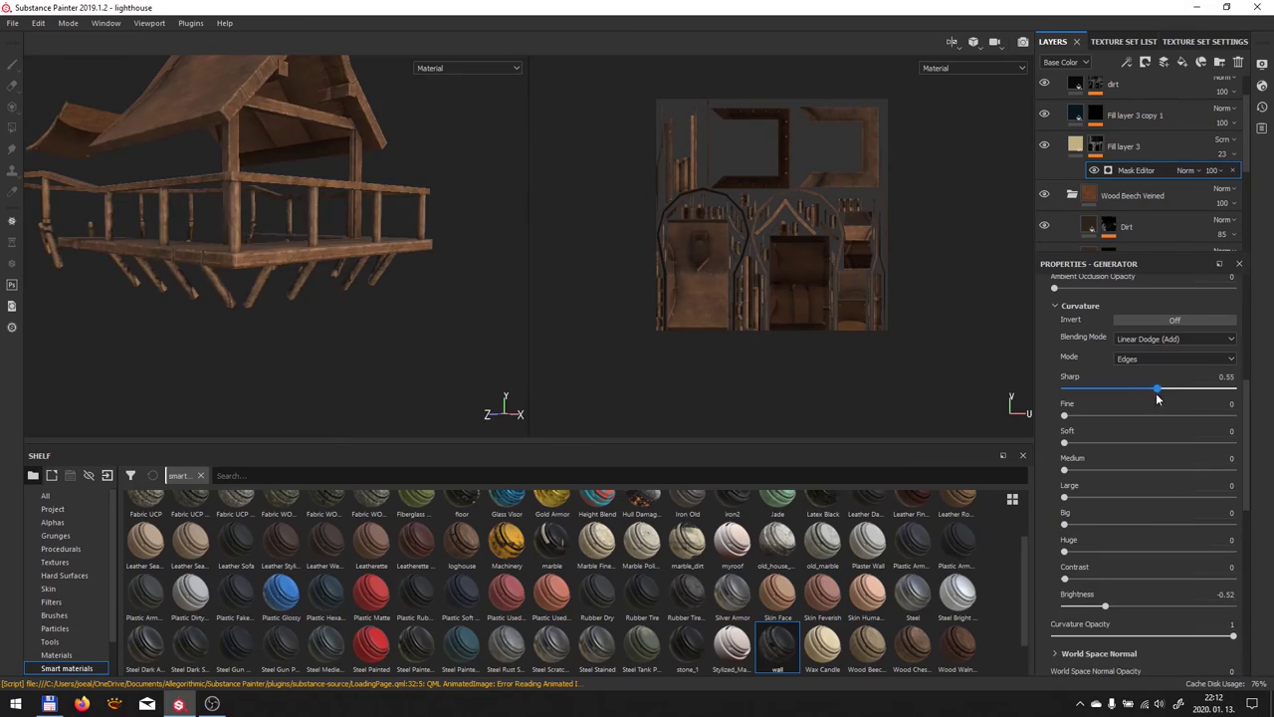
{"action": "mouse_move", "coordinate": [189, 360]}
{"action": "left_mouse_down", "text": "alt"}
{"action": "mouse_move", "coordinate": [142, 356]}
{"action": "mouse_move", "coordinate": [308, 361]}
{"action": "mouse_move", "coordinate": [177, 325]}
{"action": "left_mouse_up", "text": "alt"}
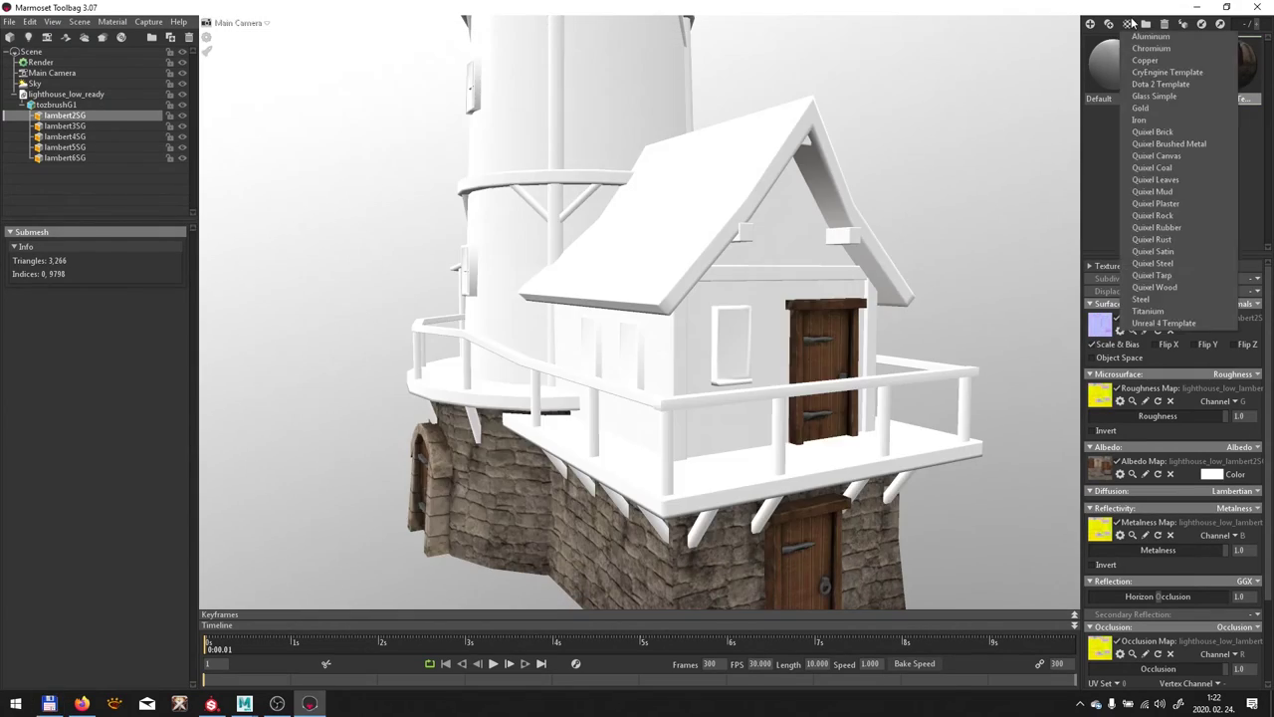
Assign the packed map to the current material's metalness and occlusion slots
{"action": "key", "text": "alt+Tab"}
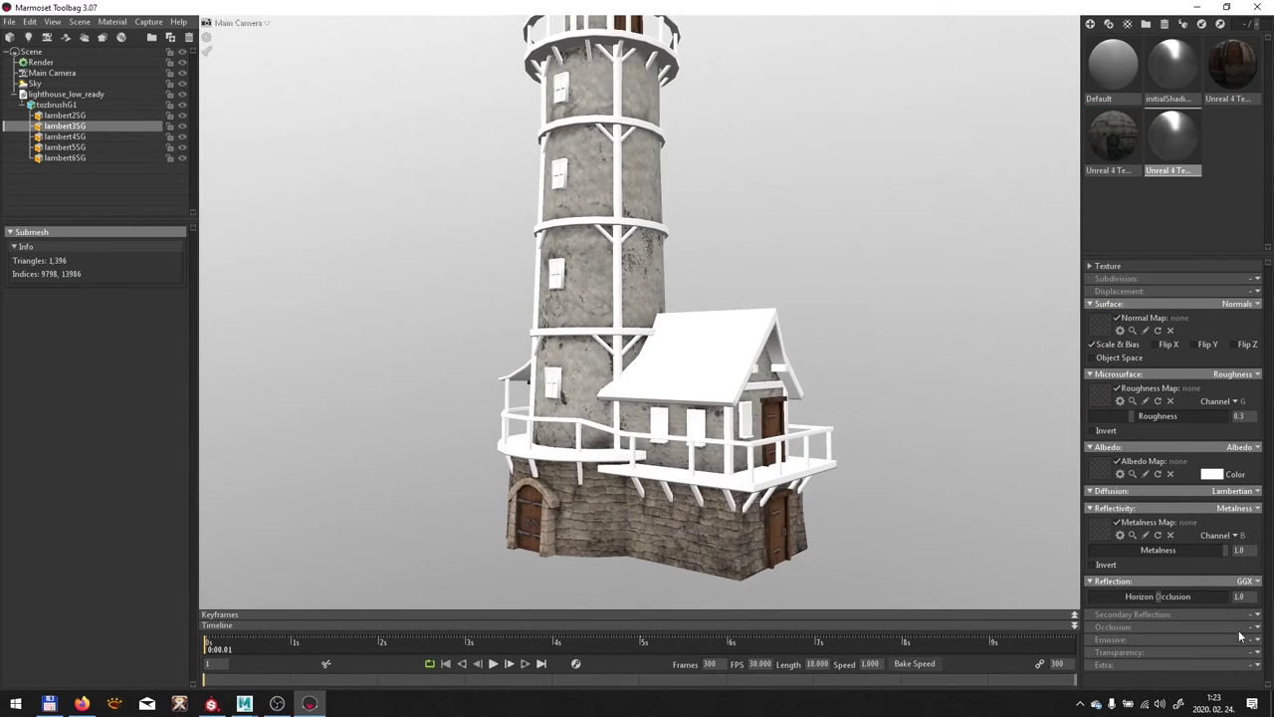
{"action": "left_click", "coordinate": [1241, 633]}
{"action": "left_click", "coordinate": [49, 704]}
{"action": "left_click_drag", "start_coordinate": [1107, 532], "coordinate": [1103, 531]}
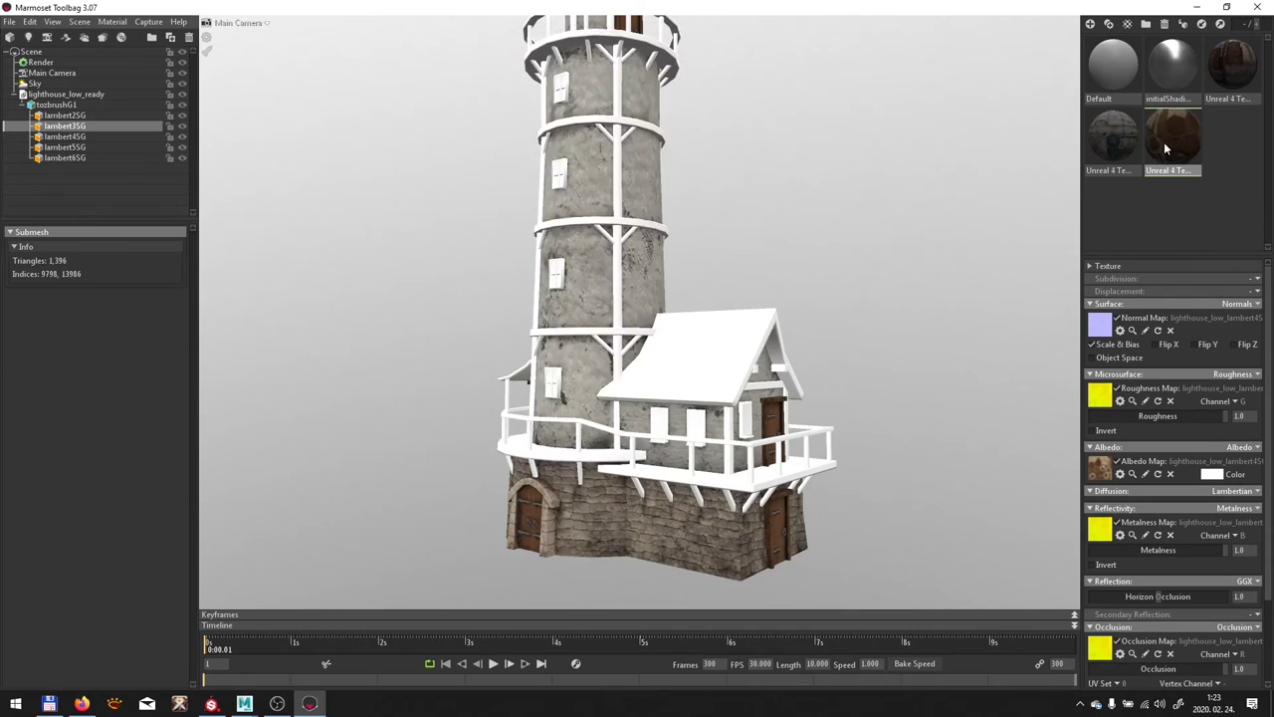
Create an Unreal 4 Template material for the lambert5SG part and assign its texture
{"action": "left_click", "coordinate": [1164, 322]}
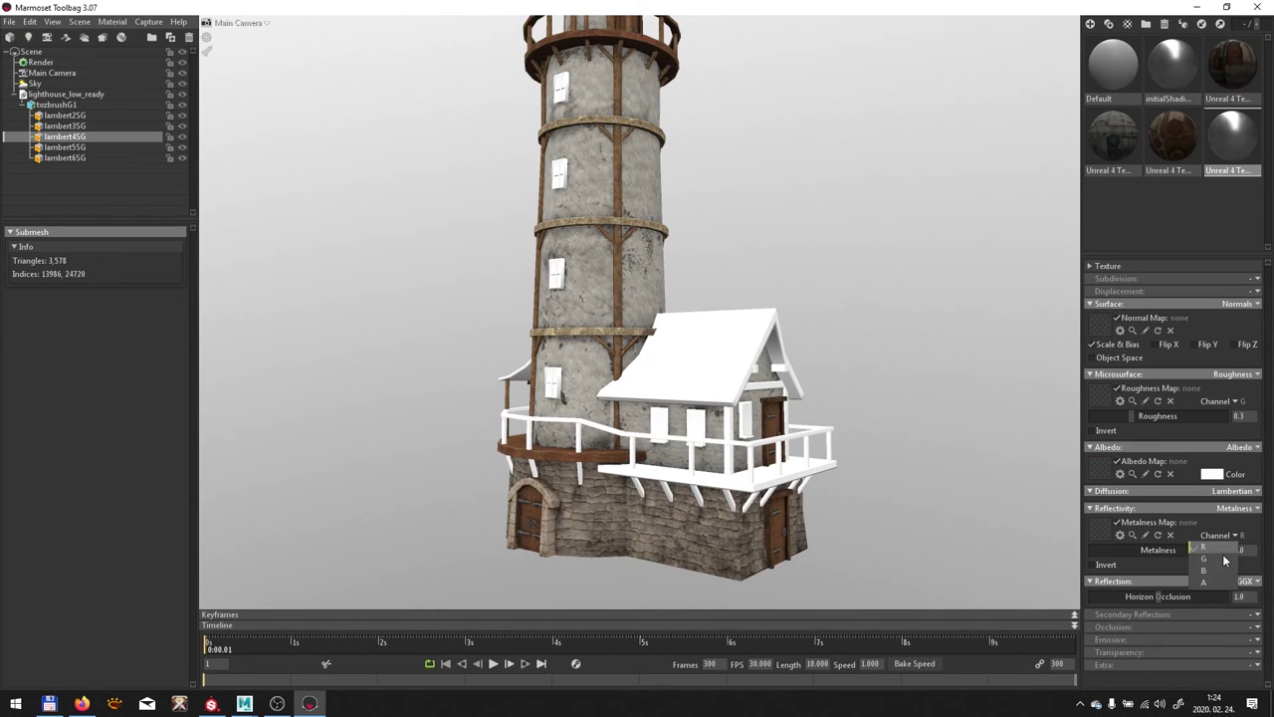
{"action": "key", "text": "alt+Tab"}
{"action": "left_click", "coordinate": [65, 146]}
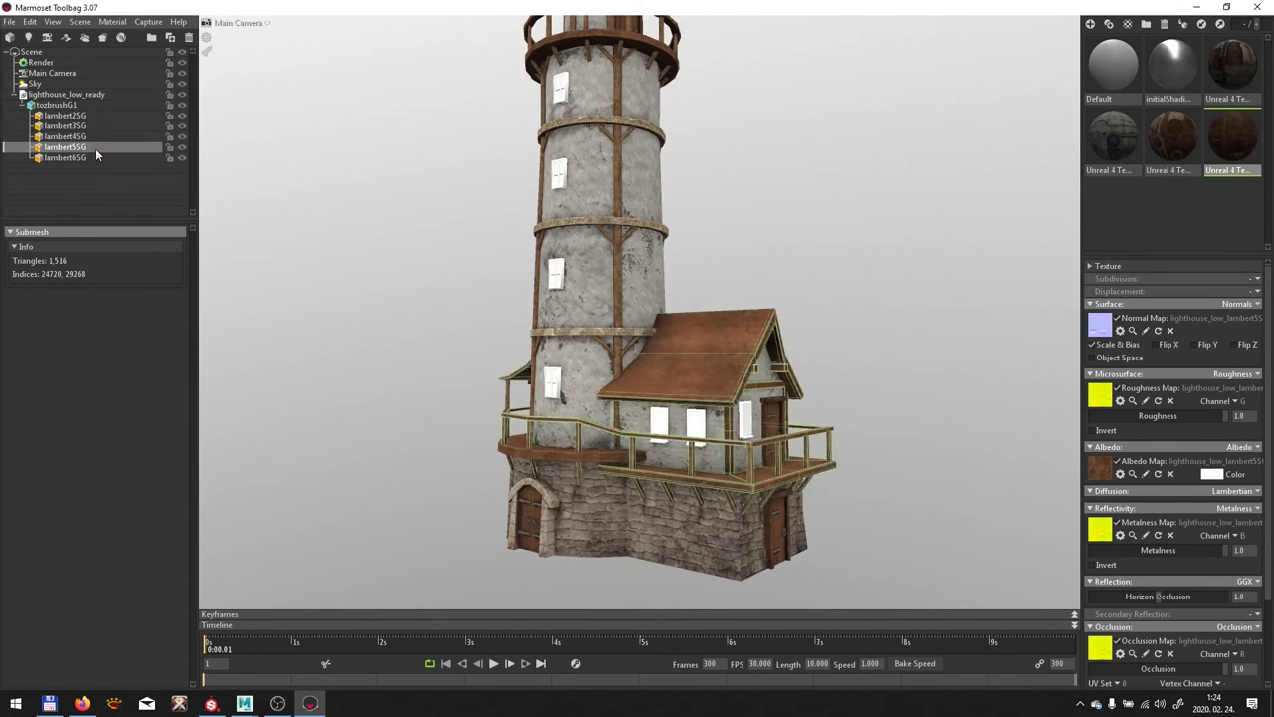
{"action": "mouse_move", "coordinate": [697, 299]}
{"action": "left_mouse_down"}
{"action": "mouse_move", "coordinate": [878, 528]}
{"action": "mouse_move", "coordinate": [773, 262]}
{"action": "left_mouse_up"}
{"action": "left_click", "coordinate": [1129, 24]}
{"action": "left_click", "coordinate": [1164, 323]}
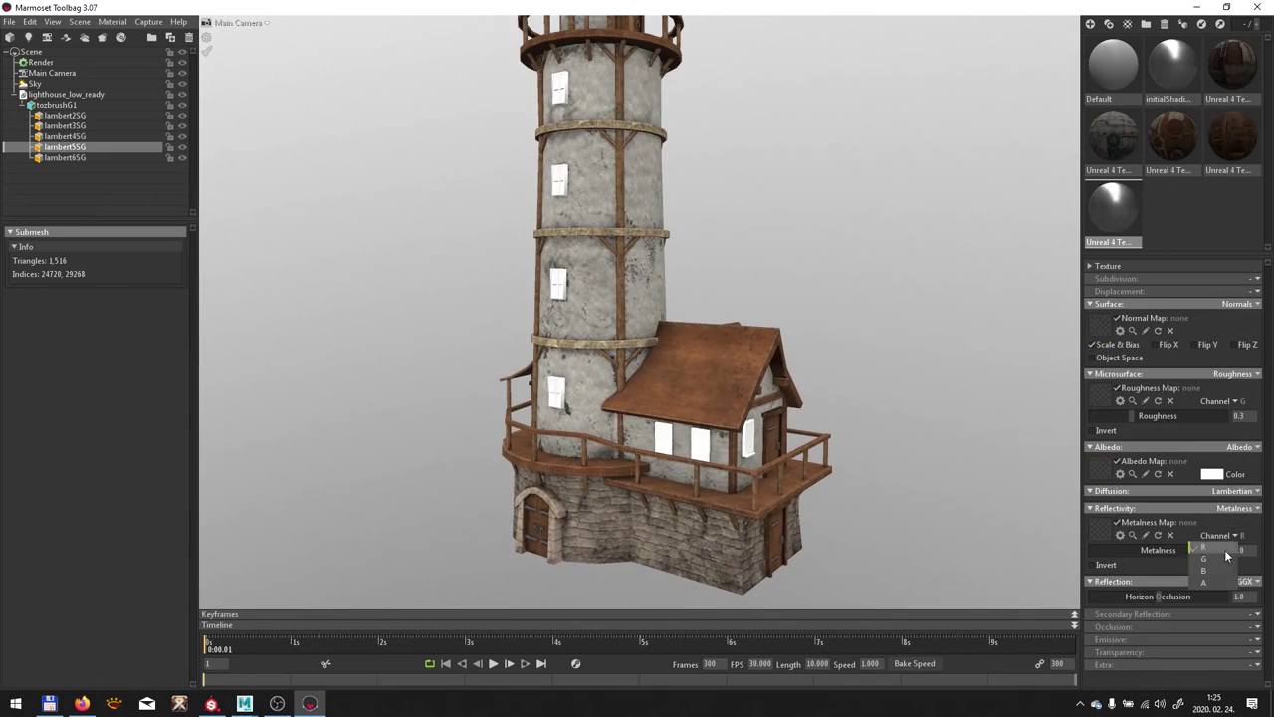
{"action": "key", "text": "alt+Tab"}
{"action": "left_click_drag", "start_coordinate": [715, 305], "coordinate": [1102, 657]}
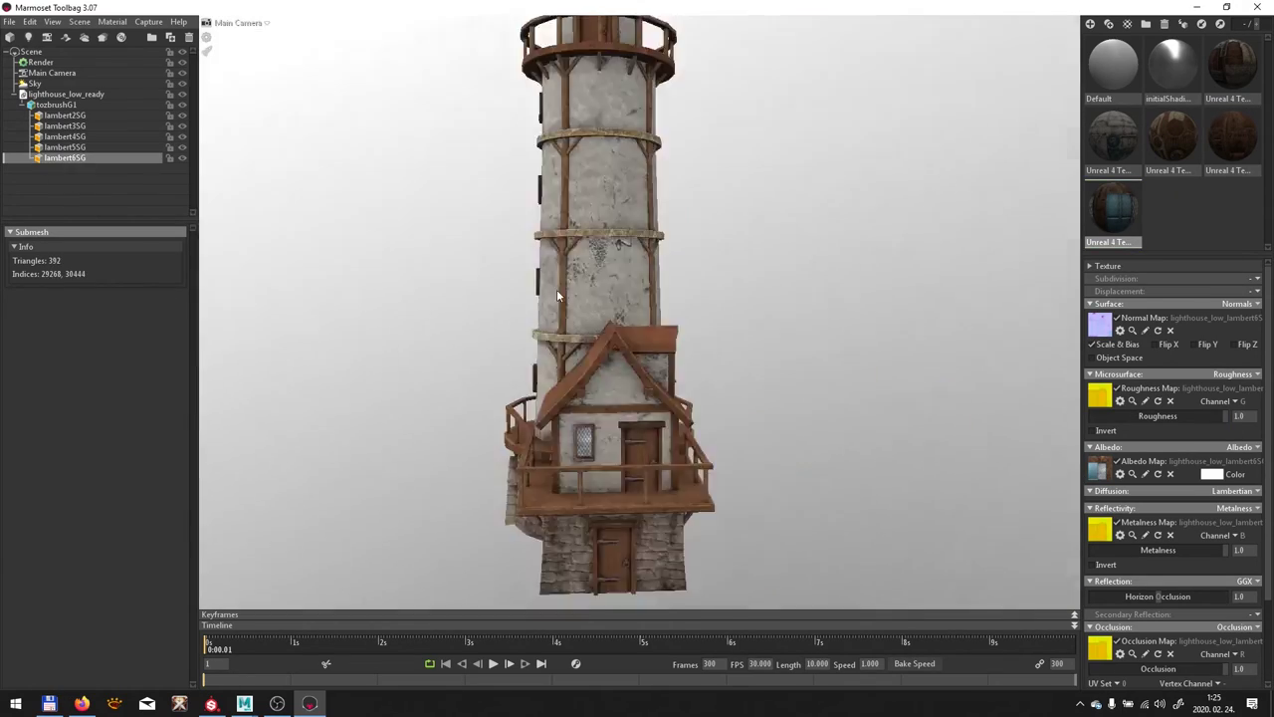
Import roof_low.obj and give it an Unreal 4 material with its packed map on metalness
{"action": "left_click", "coordinate": [66, 93]}
{"action": "key", "text": "alt+Tab"}
{"action": "key", "text": "BackSpace"}
{"action": "left_click_drag", "start_coordinate": [993, 453], "coordinate": [757, 451]}
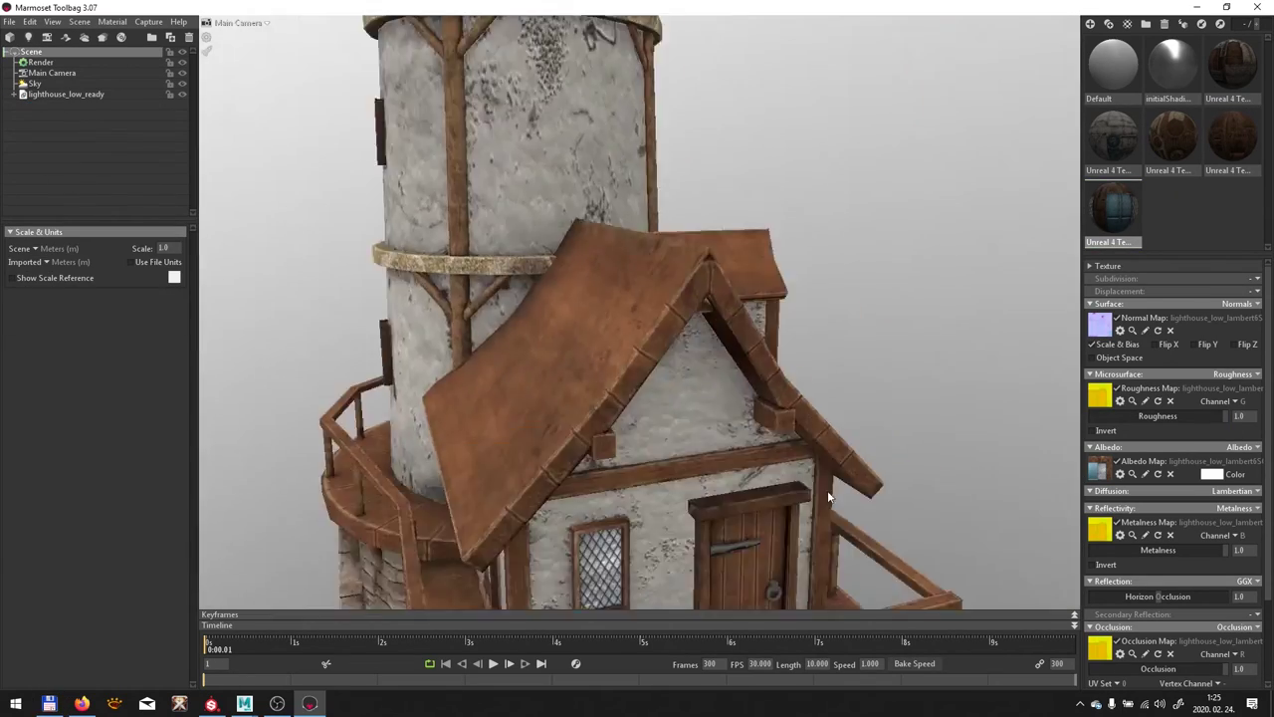
{"action": "left_click", "coordinate": [49, 704]}
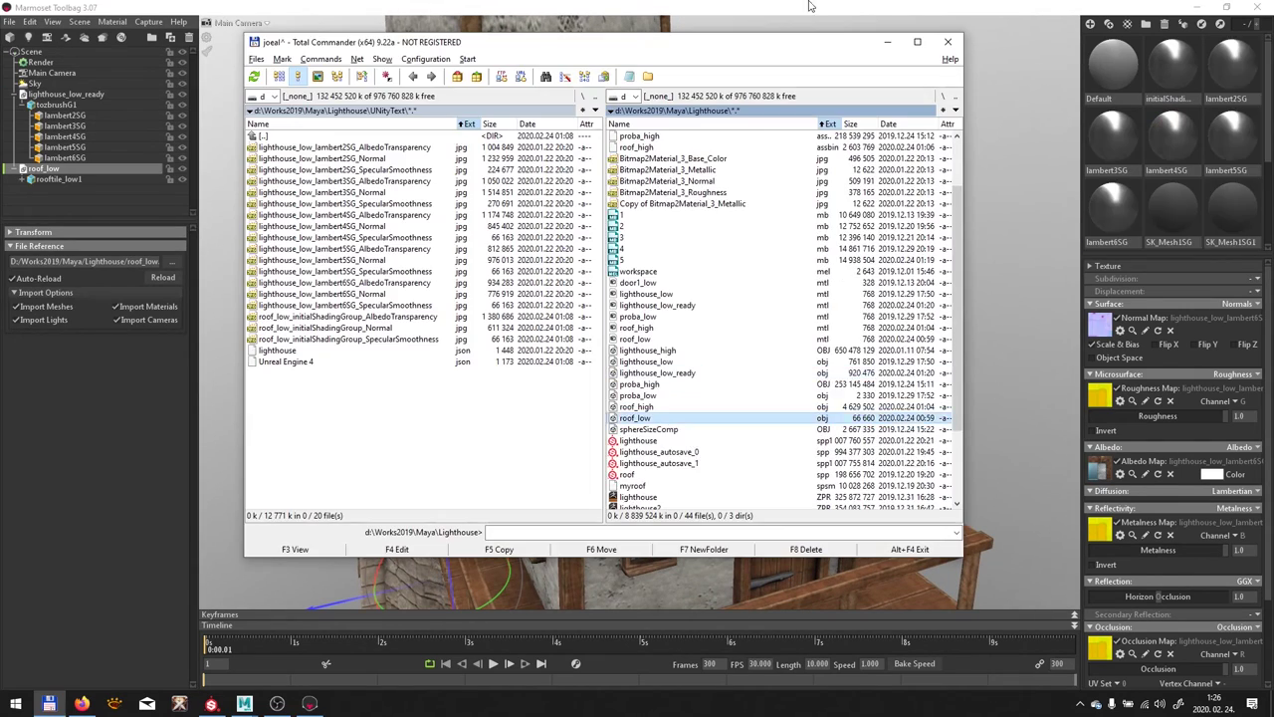
{"action": "left_click_drag", "start_coordinate": [612, 405], "coordinate": [1243, 77]}
{"action": "left_click", "coordinate": [1177, 324]}
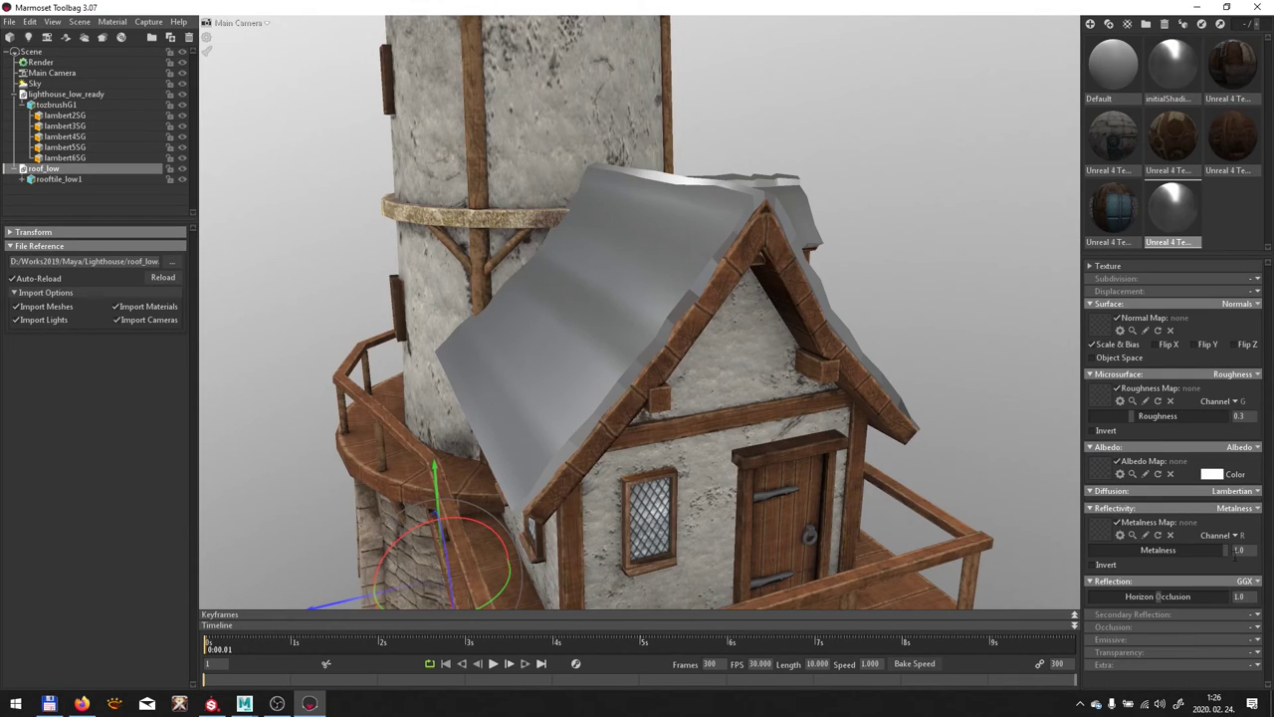
{"action": "key", "text": "alt+Tab"}
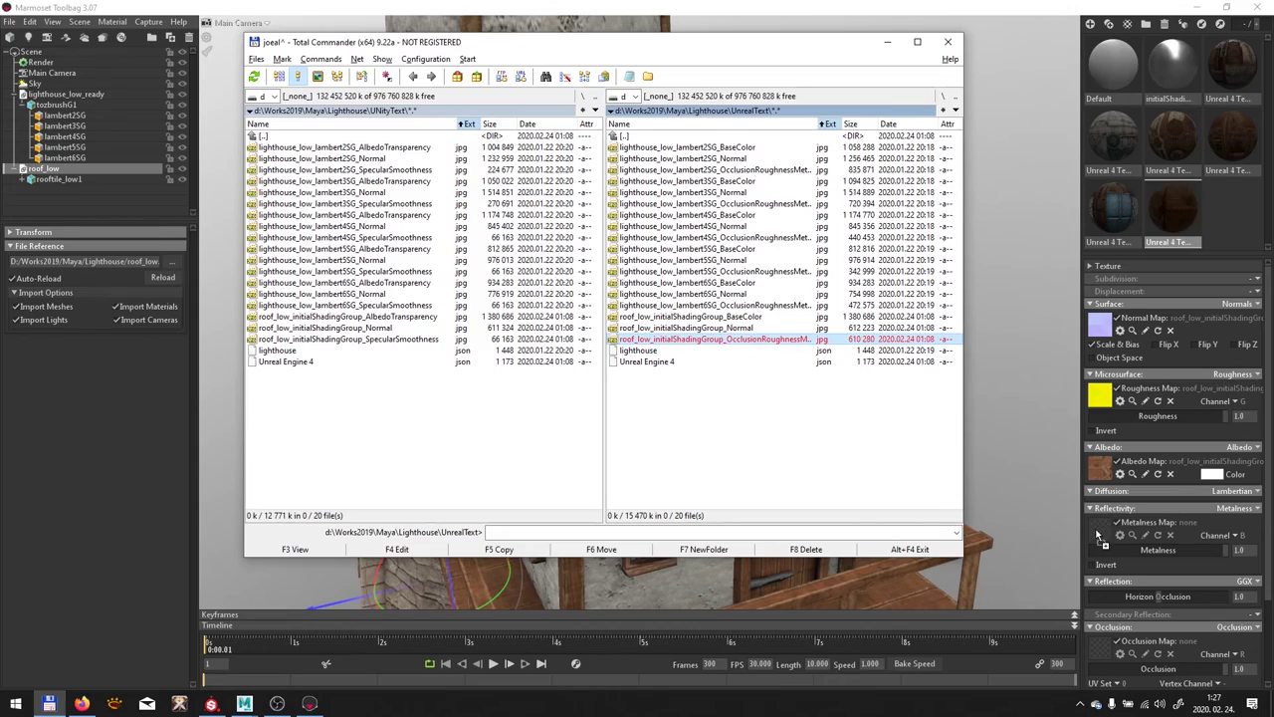
{"action": "left_click_drag", "start_coordinate": [1100, 538], "coordinate": [1101, 538]}
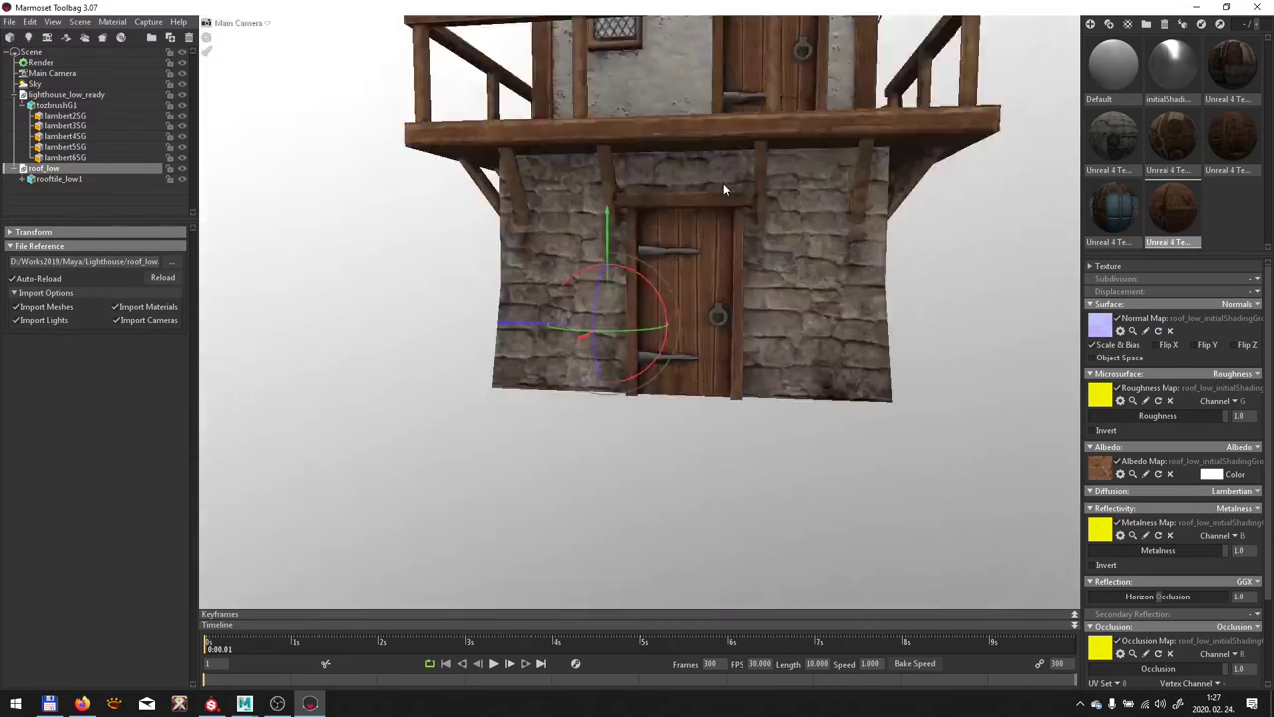
{"action": "left_click_drag", "start_coordinate": [723, 183], "coordinate": [613, 372]}
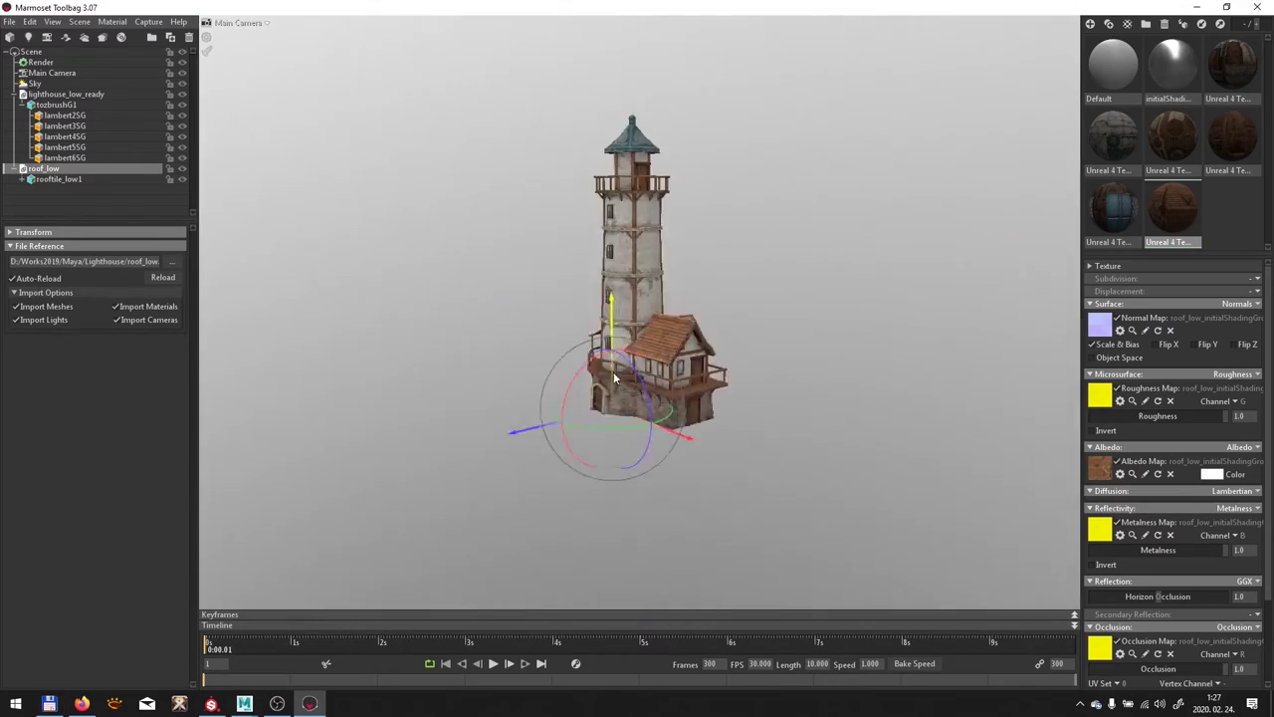
{"action": "scroll", "coordinate": [613, 376], "scroll_direction": "up", "scroll_amount": 3}
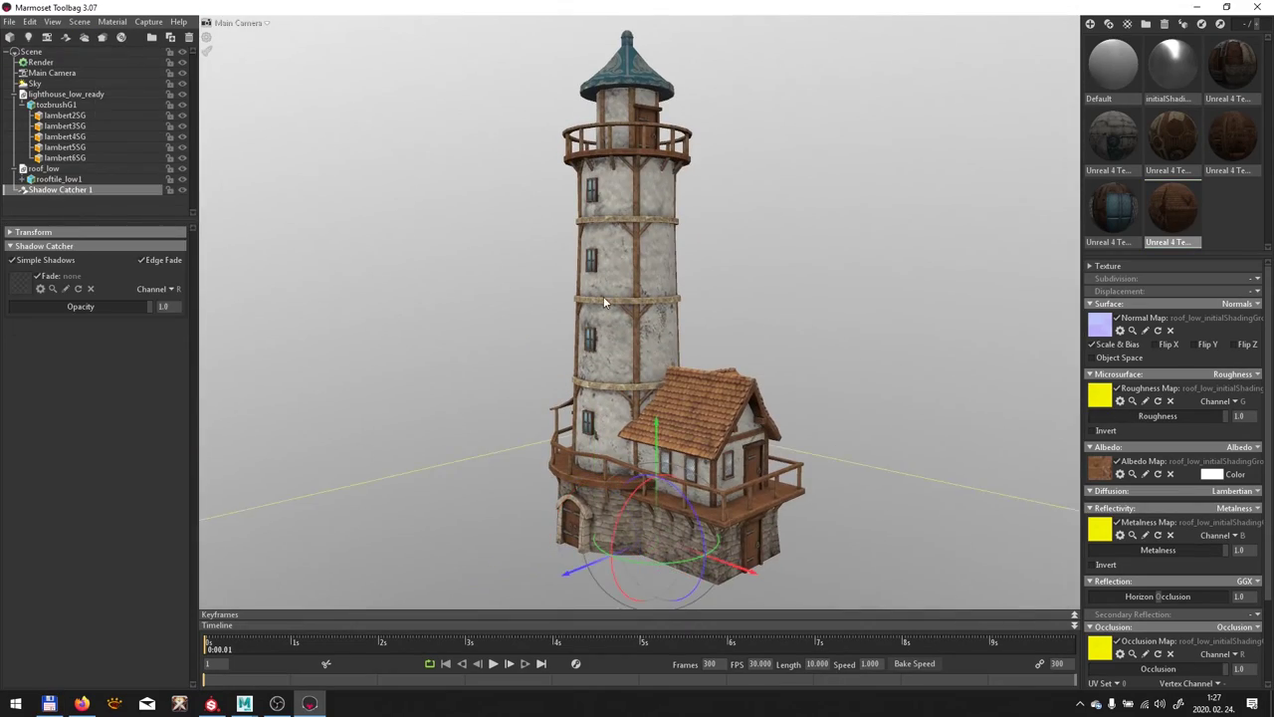
Enable global illumination and apply a desert sky preset
{"action": "left_click", "coordinate": [40, 61]}
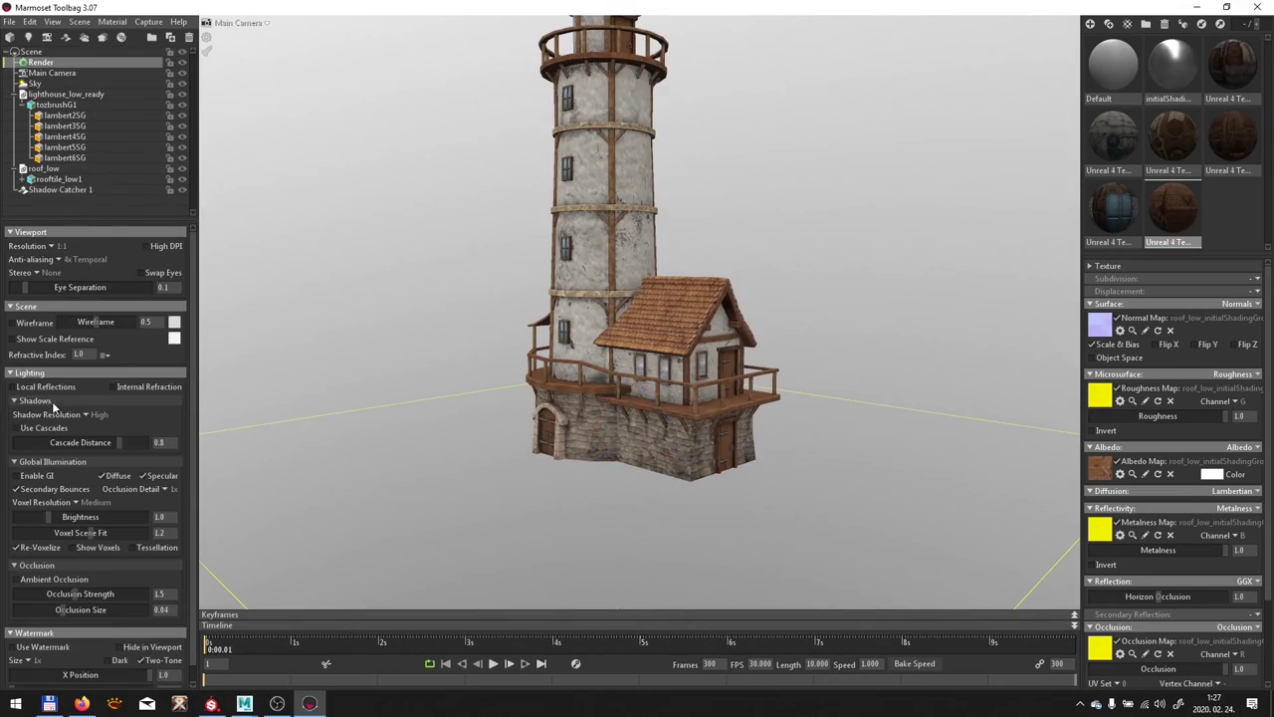
{"action": "left_click", "coordinate": [34, 475]}
{"action": "left_click", "coordinate": [35, 83]}
{"action": "left_click", "coordinate": [157, 247]}
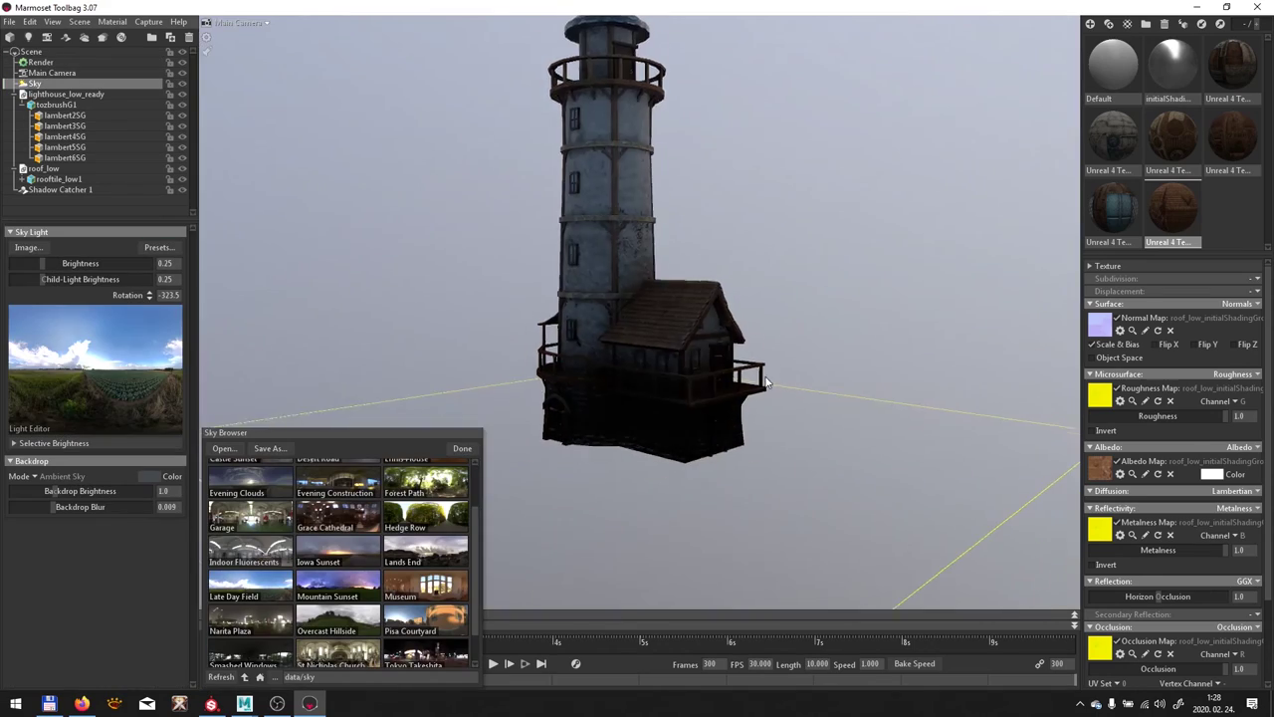
{"action": "mouse_move", "coordinate": [637, 299]}
{"action": "left_mouse_down"}
{"action": "mouse_move", "coordinate": [599, 510]}
{"action": "mouse_move", "coordinate": [704, 366]}
{"action": "left_mouse_up"}
{"action": "scroll", "coordinate": [339, 557], "scroll_direction": "up", "scroll_amount": 1}
{"action": "left_click", "coordinate": [425, 478]}
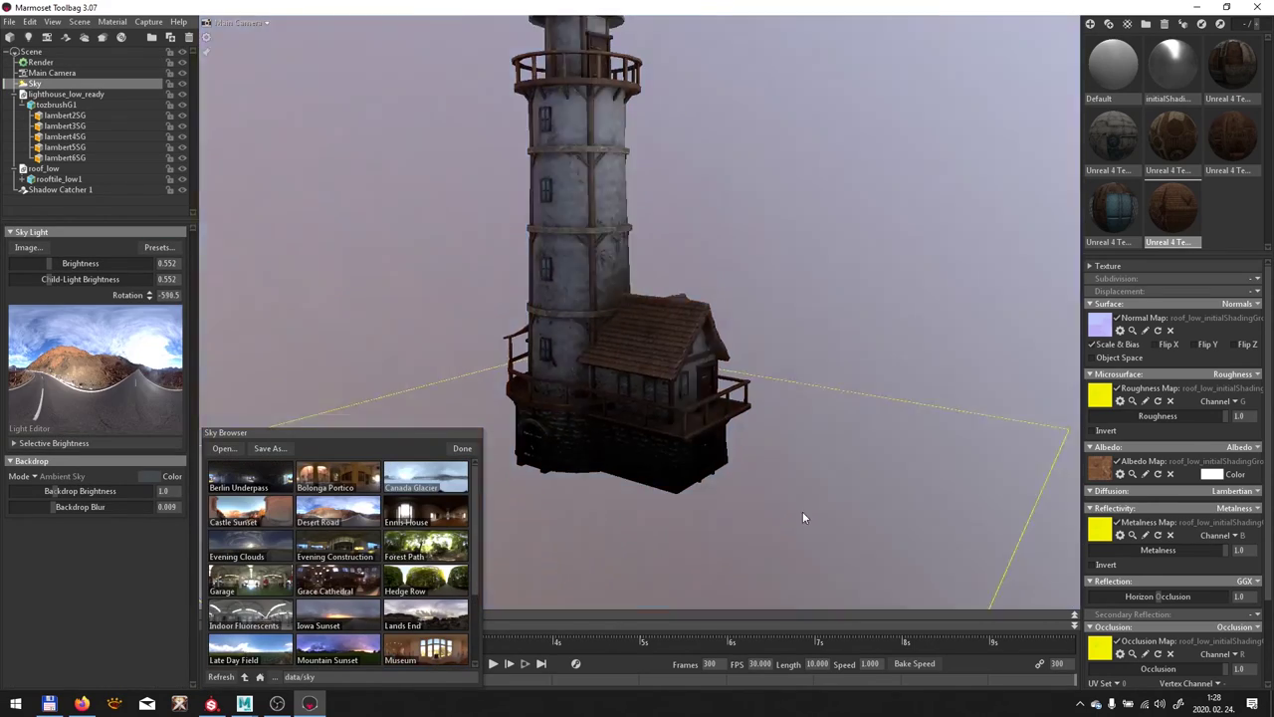
{"action": "mouse_move", "coordinate": [802, 511]}
{"action": "left_mouse_down"}
{"action": "mouse_move", "coordinate": [531, 509]}
{"action": "mouse_move", "coordinate": [809, 508]}
{"action": "left_mouse_up"}
Add two directional lights from the sky and lower the second light's brightness
{"action": "left_click", "coordinate": [160, 343]}
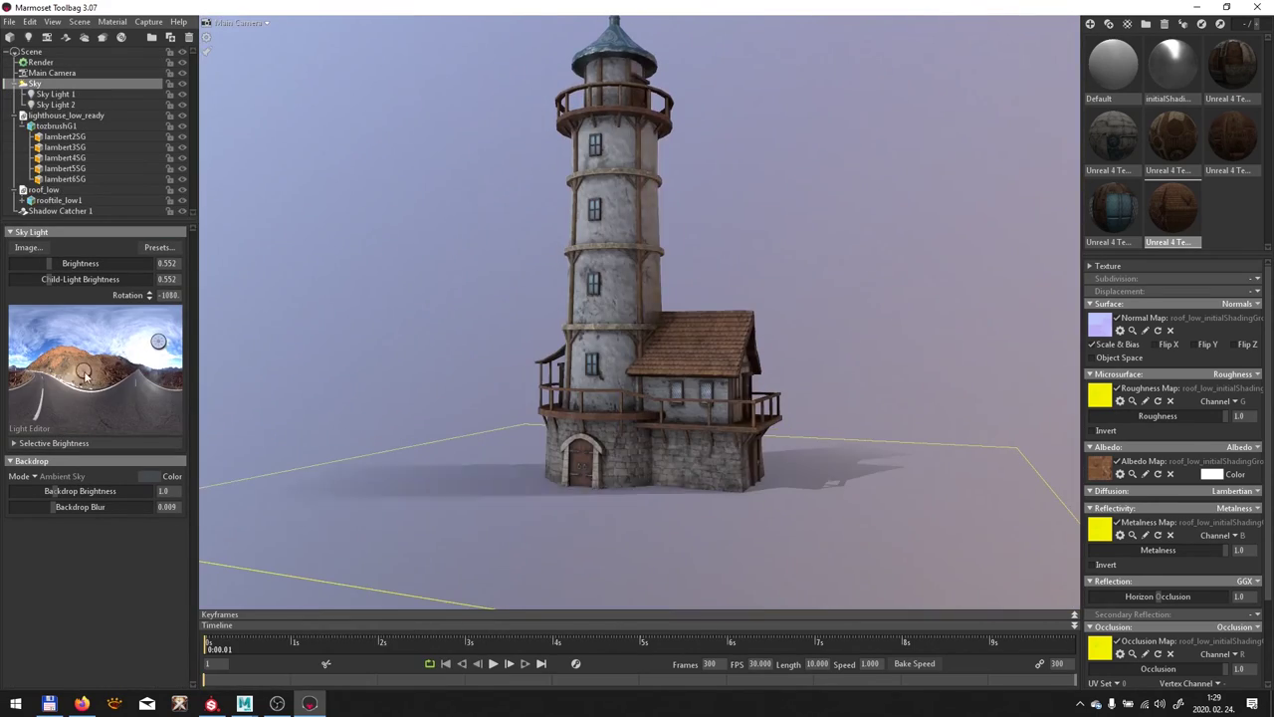
{"action": "left_click", "coordinate": [87, 375]}
{"action": "left_click_drag", "start_coordinate": [655, 373], "coordinate": [646, 207]}
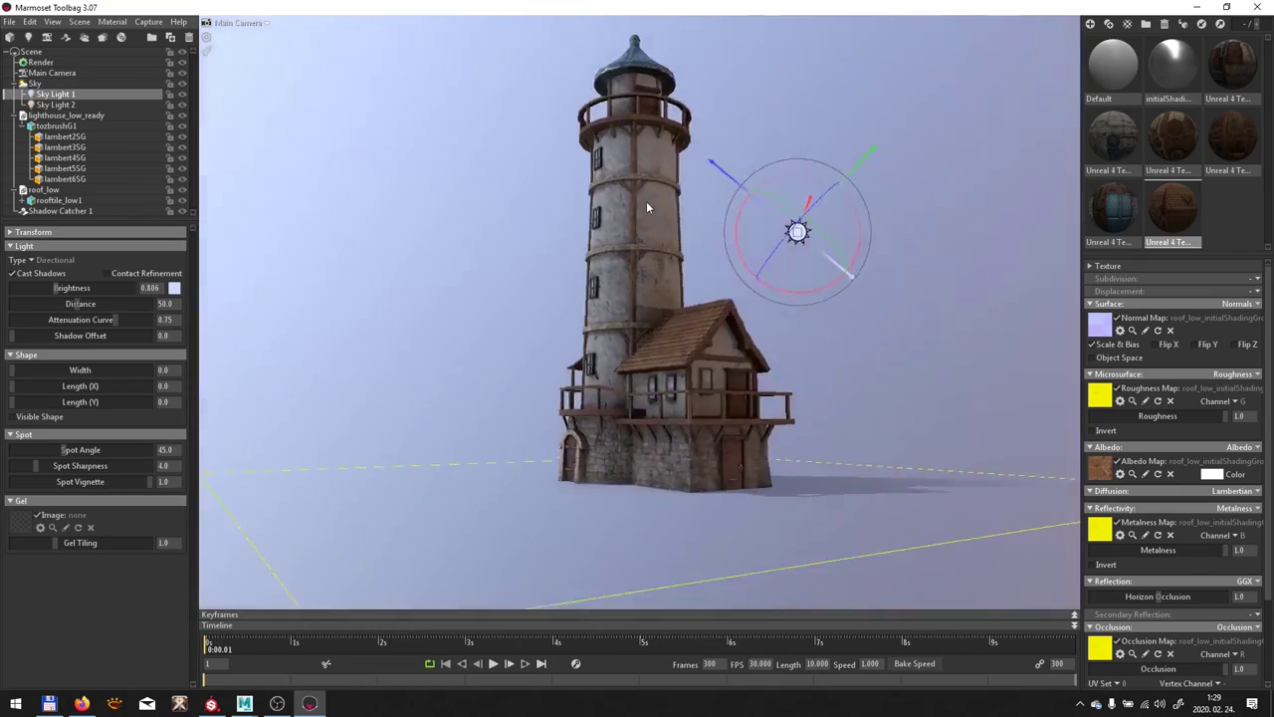
{"action": "left_click", "coordinate": [410, 284]}
{"action": "left_click_drag", "start_coordinate": [495, 407], "coordinate": [518, 398]}
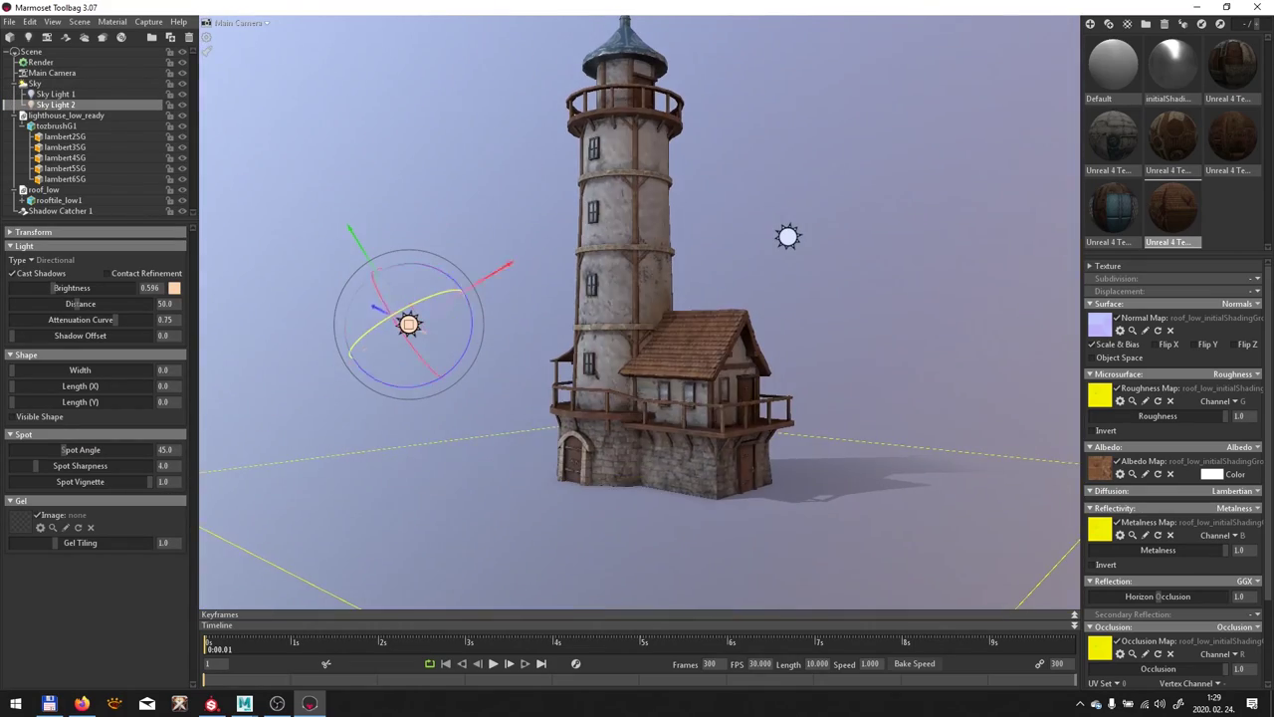
{"action": "left_click_drag", "start_coordinate": [19, 288], "coordinate": [40, 287]}
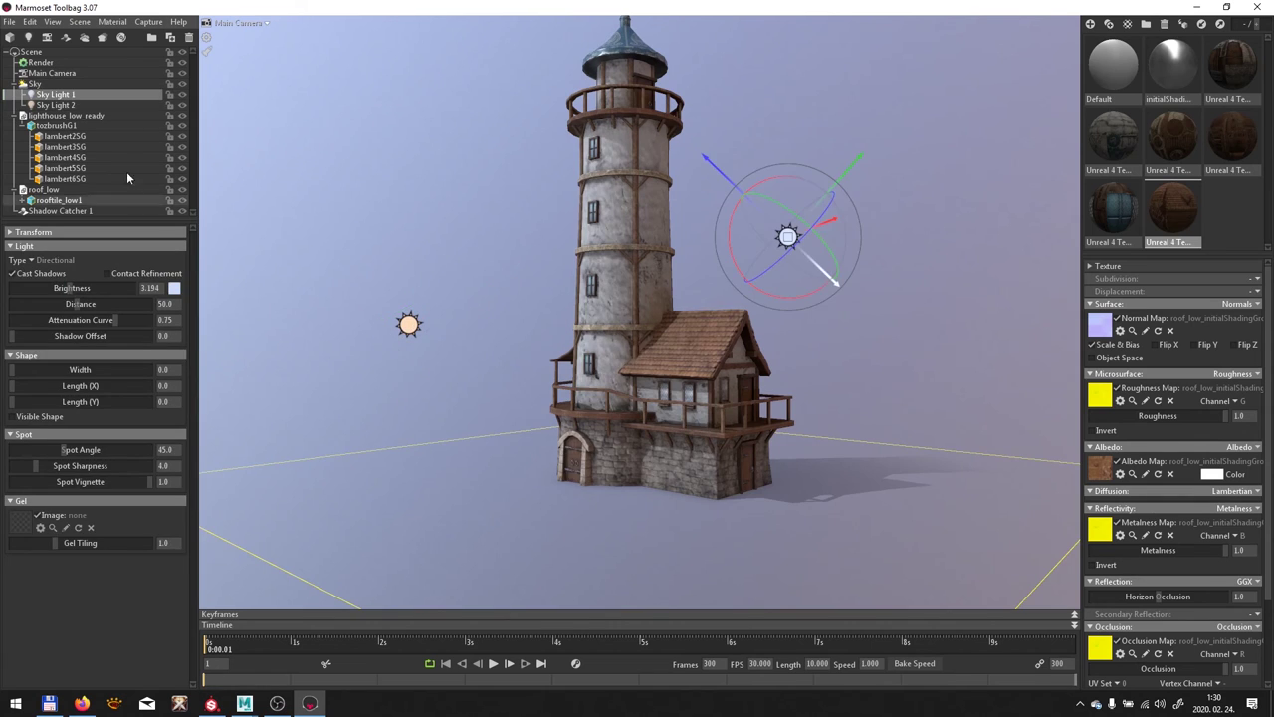
Set the backdrop to a flat dark blue colour
{"action": "left_click", "coordinate": [52, 73]}
{"action": "scroll", "coordinate": [10, 459], "scroll_direction": "down", "scroll_amount": 3}
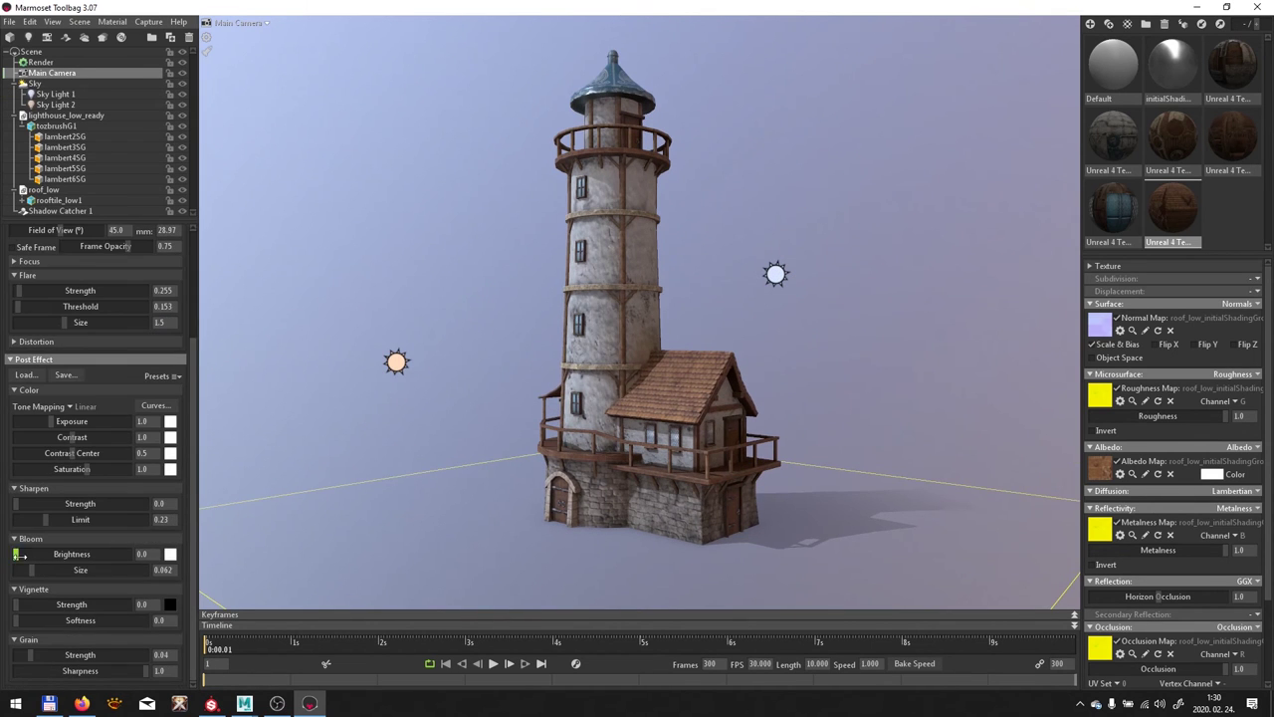
{"action": "left_click", "coordinate": [62, 62]}
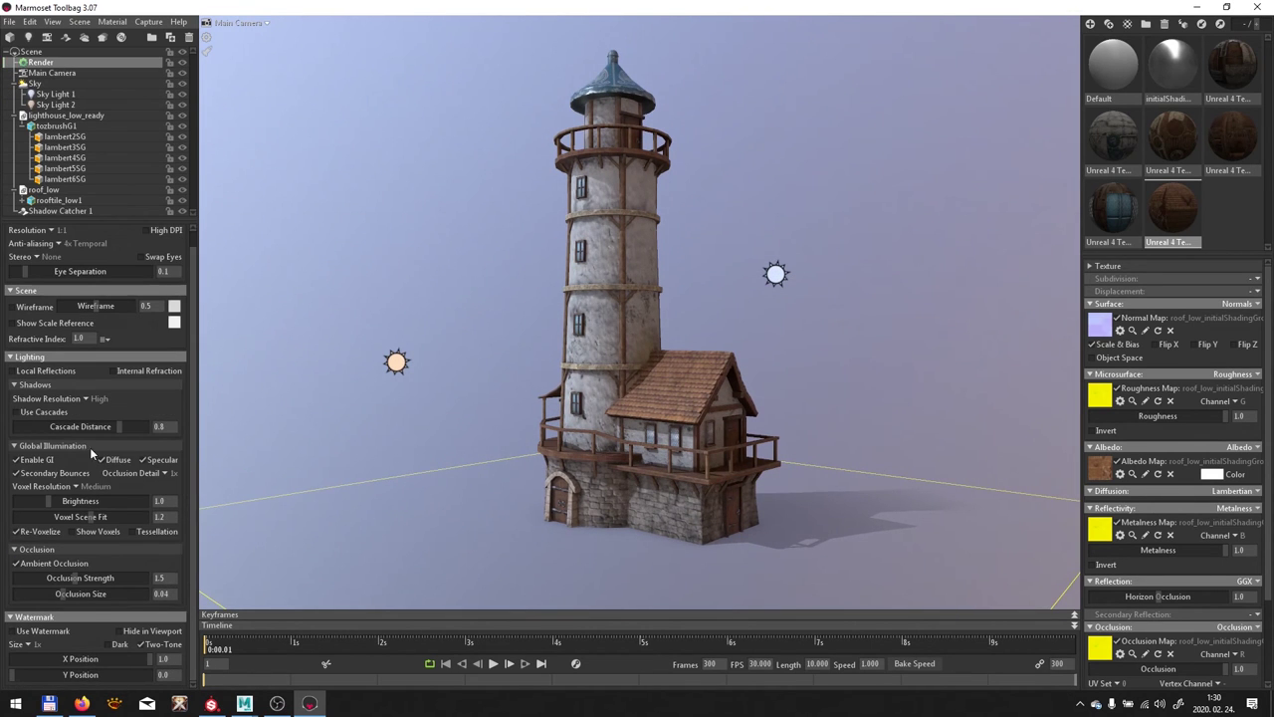
{"action": "left_click", "coordinate": [56, 82]}
{"action": "left_click", "coordinate": [40, 476]}
{"action": "left_click", "coordinate": [149, 476]}
{"action": "mouse_move", "coordinate": [678, 399]}
{"action": "left_mouse_down"}
{"action": "mouse_move", "coordinate": [721, 399]}
{"action": "mouse_move", "coordinate": [525, 410]}
{"action": "mouse_move", "coordinate": [558, 328]}
{"action": "mouse_move", "coordinate": [883, 406]}
{"action": "mouse_move", "coordinate": [766, 379]}
{"action": "left_mouse_up"}
{"action": "left_click", "coordinate": [40, 62]}
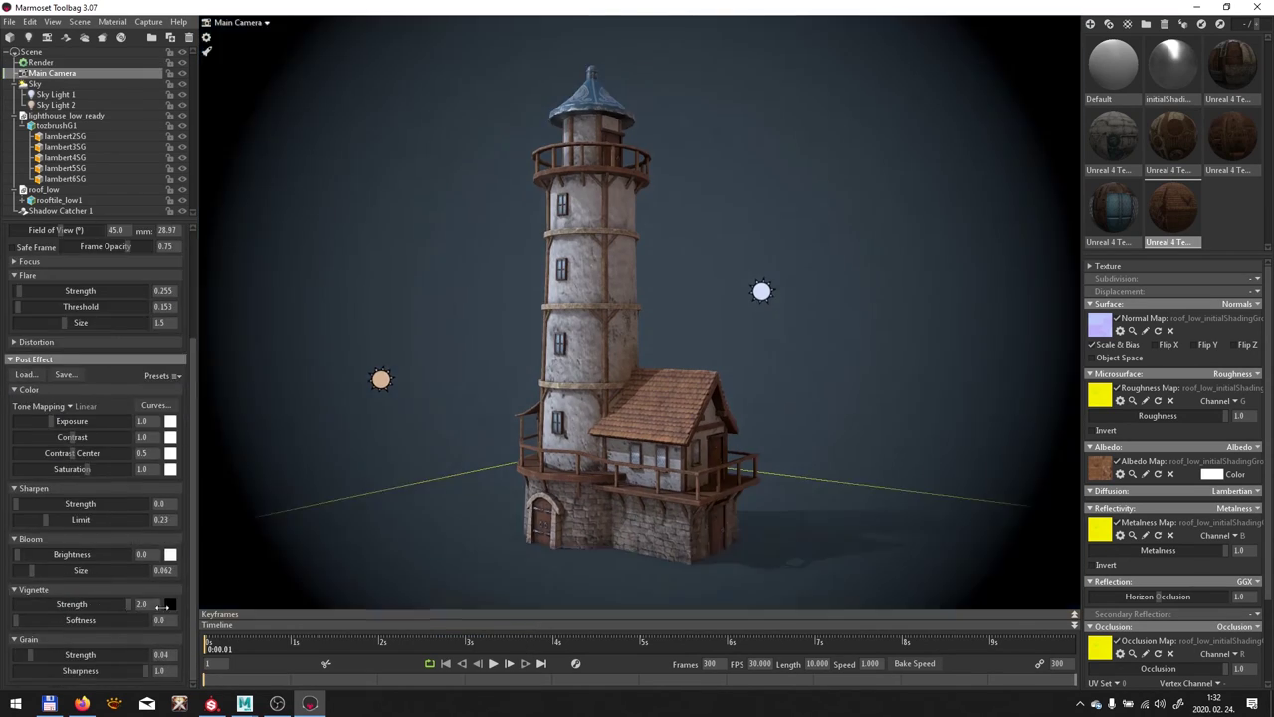
Adjust the Shadow Catcher's opacity and add a Turntable to spin the lighthouse
{"action": "left_click_drag", "start_coordinate": [637, 398], "coordinate": [657, 398]}
{"action": "left_click", "coordinate": [59, 211]}
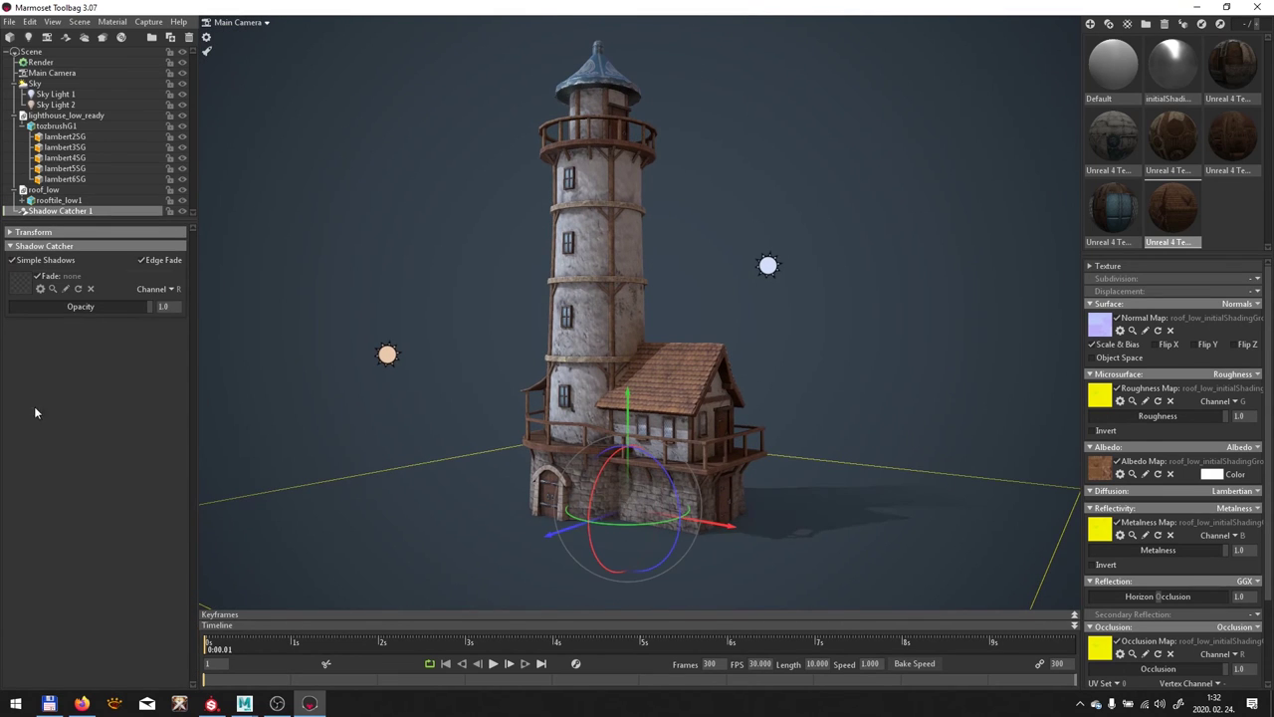
{"action": "left_click_drag", "start_coordinate": [719, 405], "coordinate": [757, 379]}
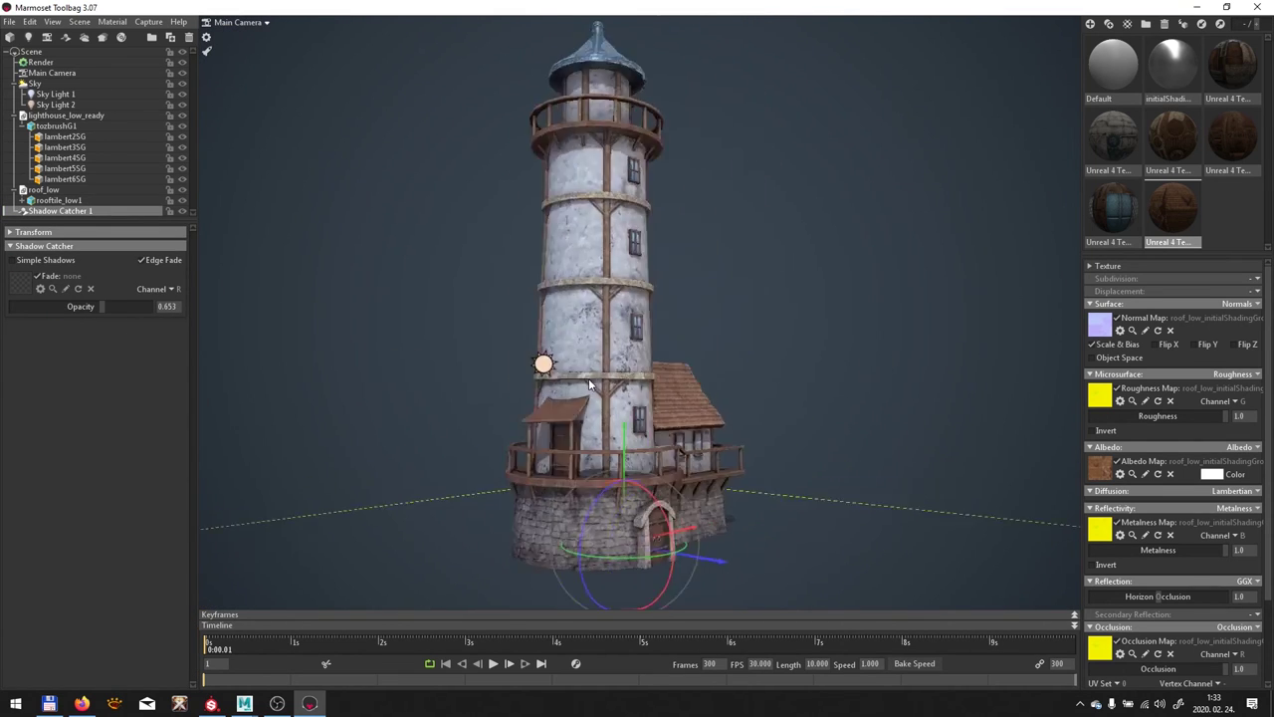
{"action": "left_click", "coordinate": [59, 116]}
{"action": "left_click", "coordinate": [44, 116]}
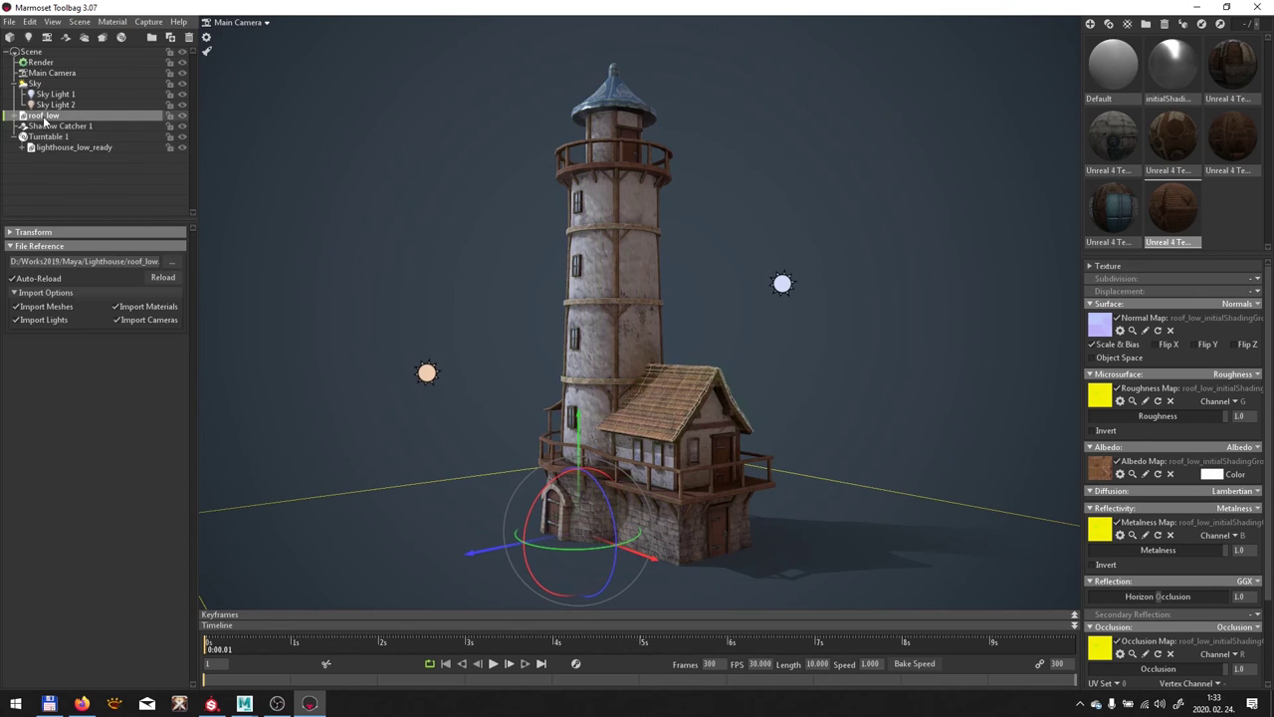
{"action": "left_click", "coordinate": [48, 116]}
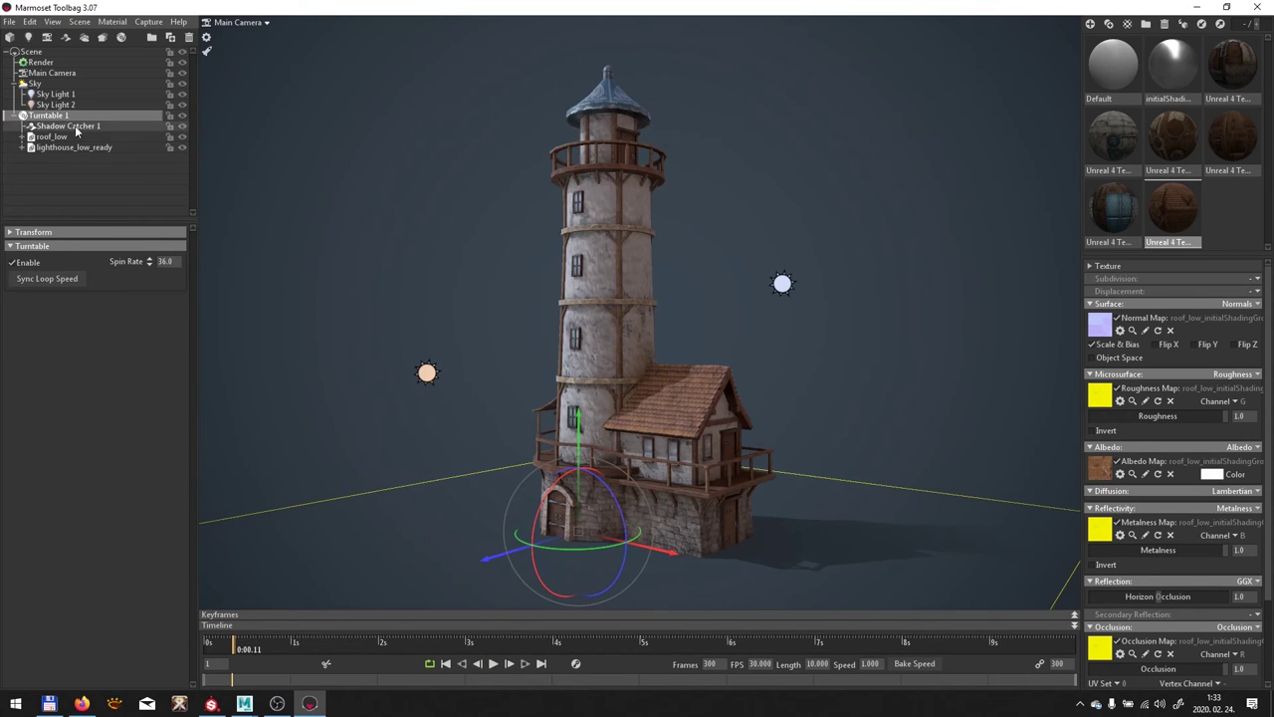
Save the scene under a new name with File > Save As
{"action": "left_click", "coordinate": [8, 21]}
{"action": "left_click", "coordinate": [40, 88]}
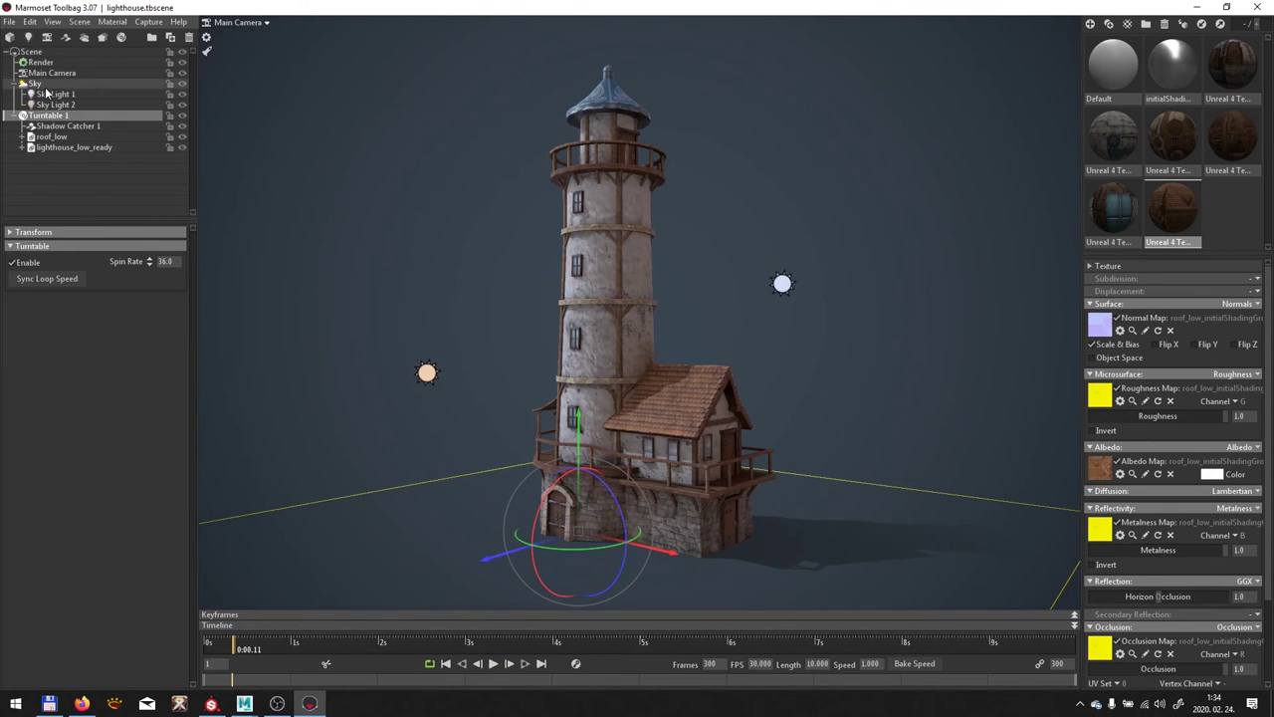
{"action": "left_click", "coordinate": [46, 94]}
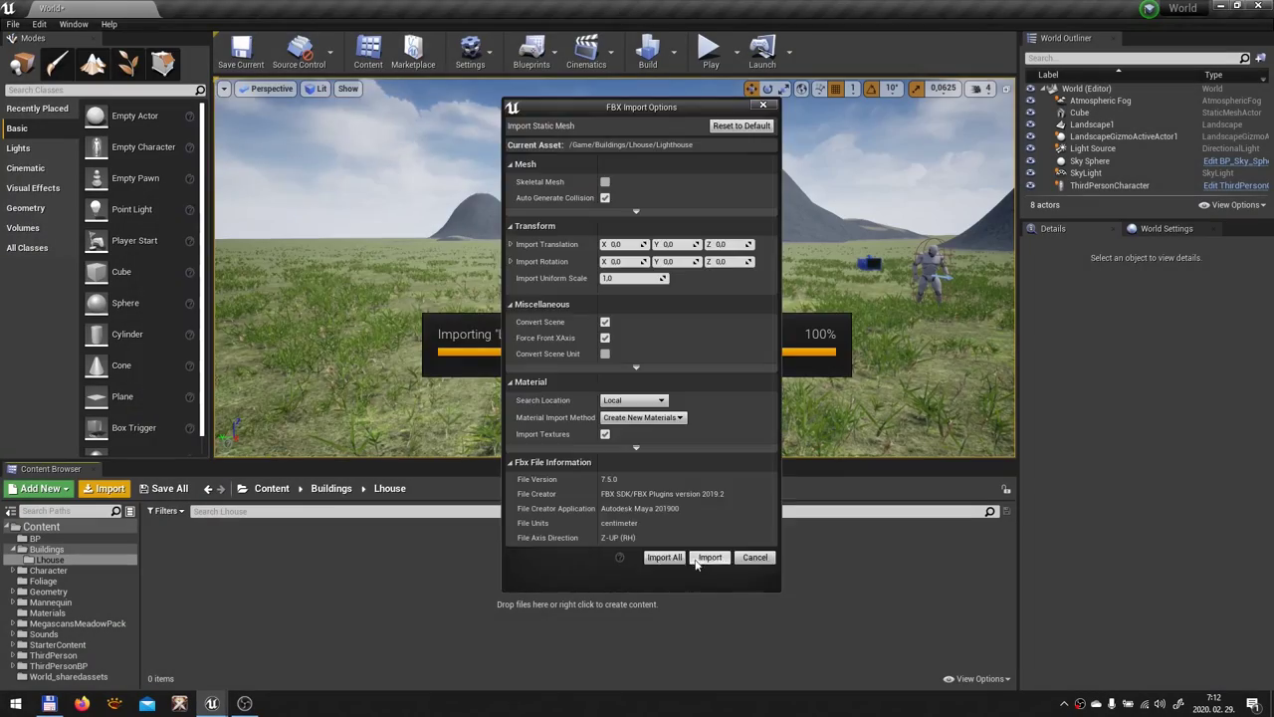
Import the Lighthouse FBX and its textures, then add lambert1's textures as samples
{"action": "left_click", "coordinate": [697, 560]}
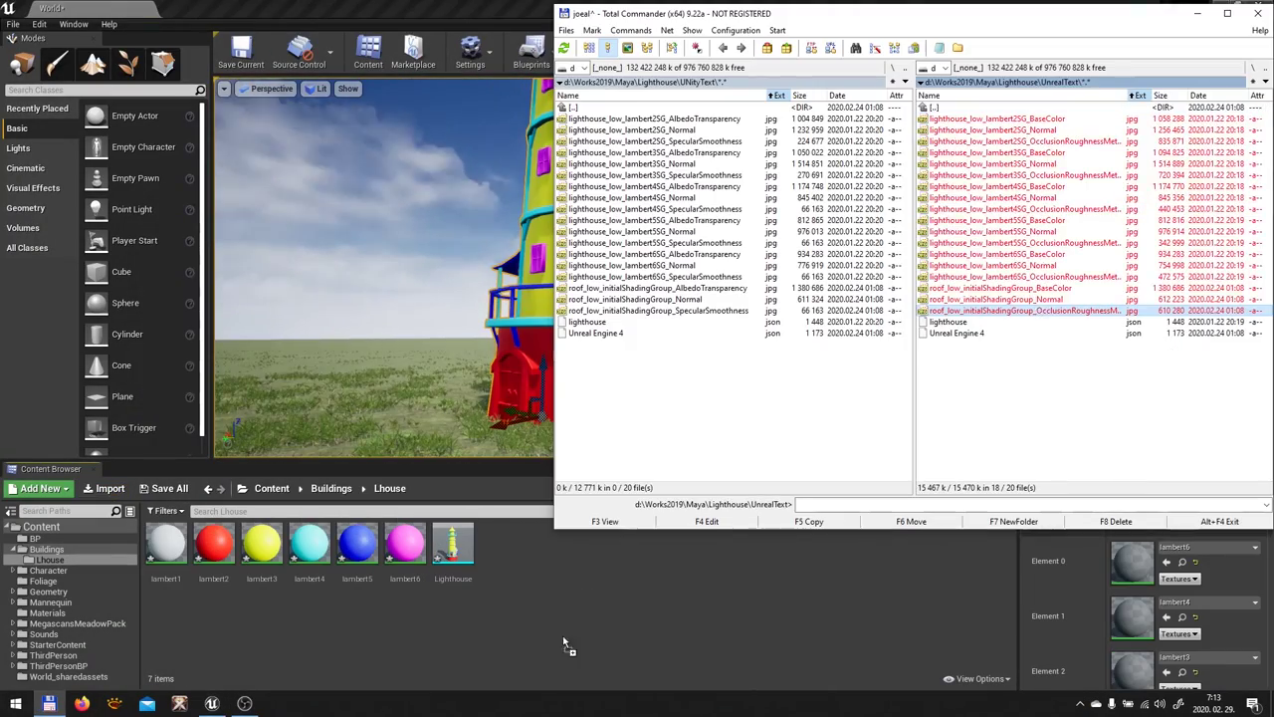
{"action": "left_click_drag", "start_coordinate": [562, 642], "coordinate": [537, 620]}
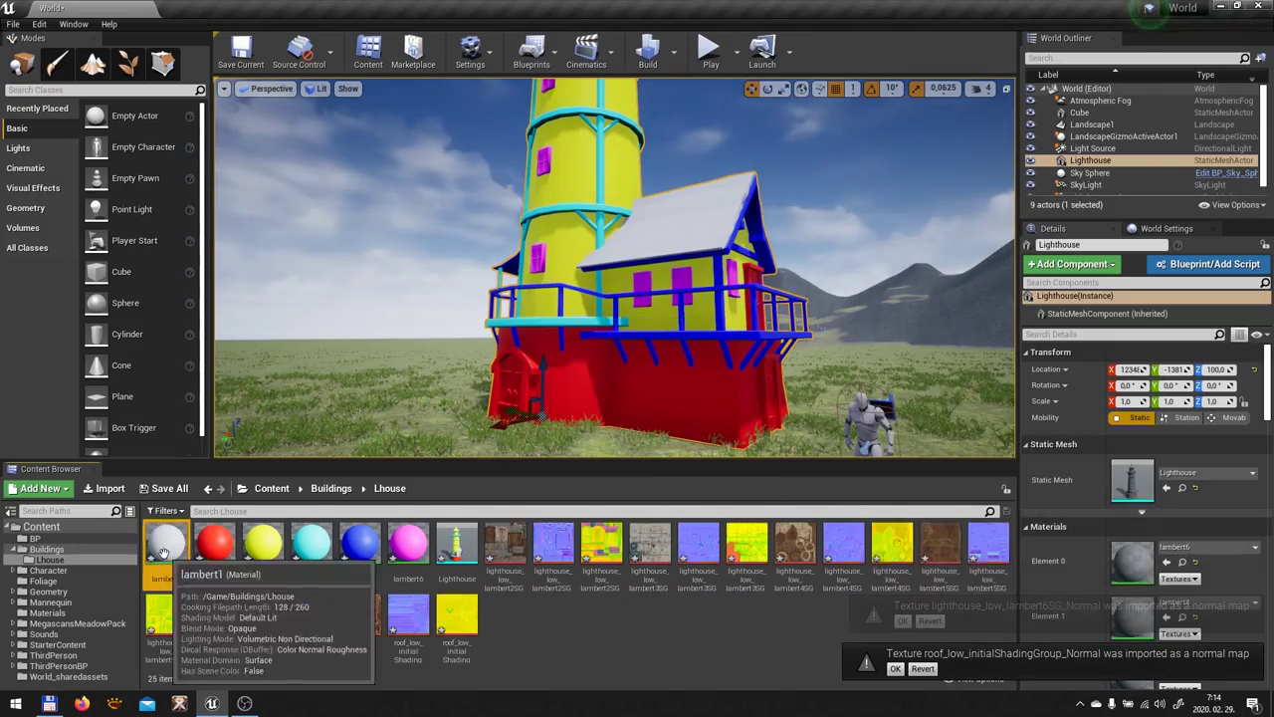
{"action": "double_click", "coordinate": [165, 546]}
{"action": "left_click_drag", "start_coordinate": [253, 92], "coordinate": [562, 267]}
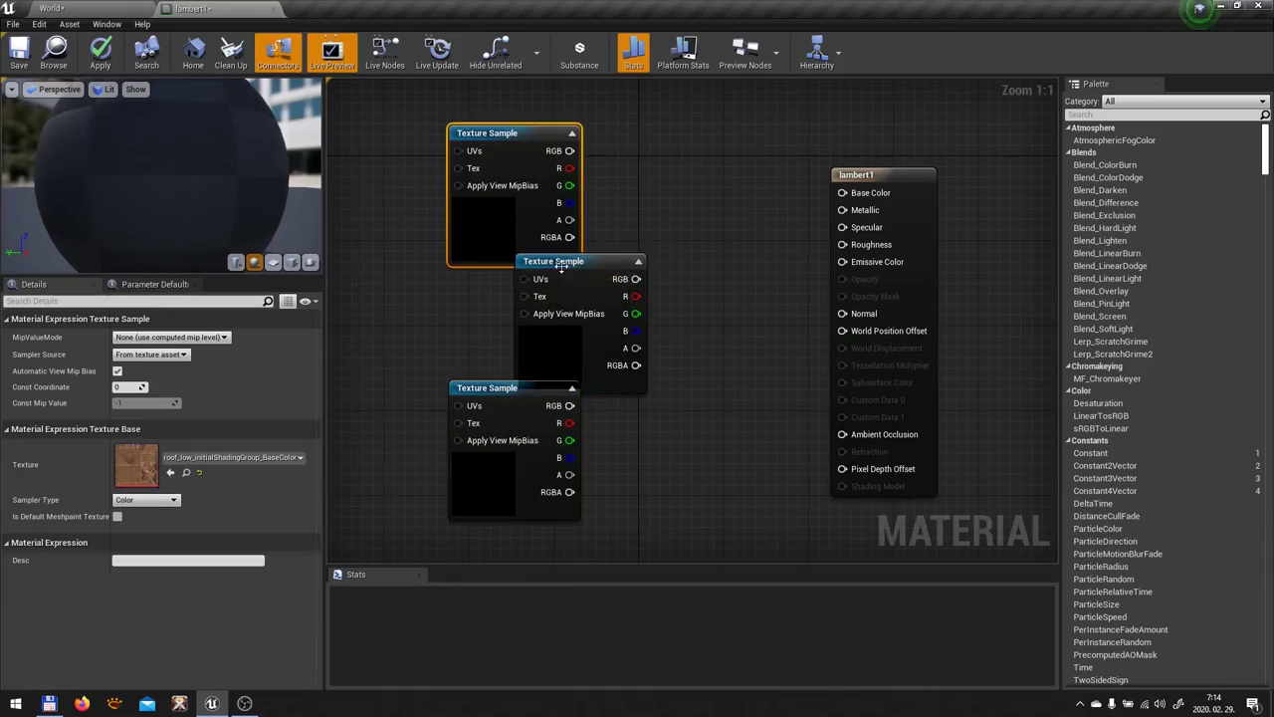
Connect lambert1's Normal texture, then open lambert2 and wire lambert3's base colour
{"action": "left_click_drag", "start_coordinate": [805, 326], "coordinate": [842, 313]}
{"action": "left_click_drag", "start_coordinate": [576, 430], "coordinate": [682, 483]}
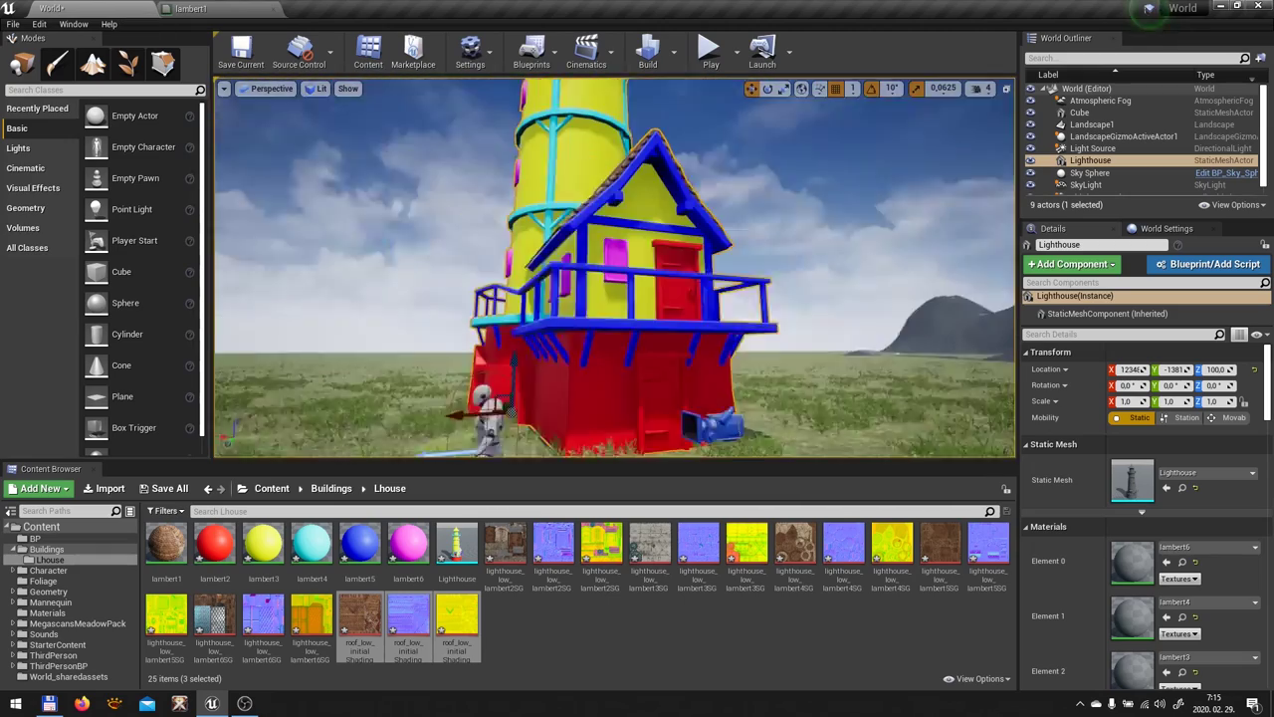
{"action": "double_click", "coordinate": [221, 536]}
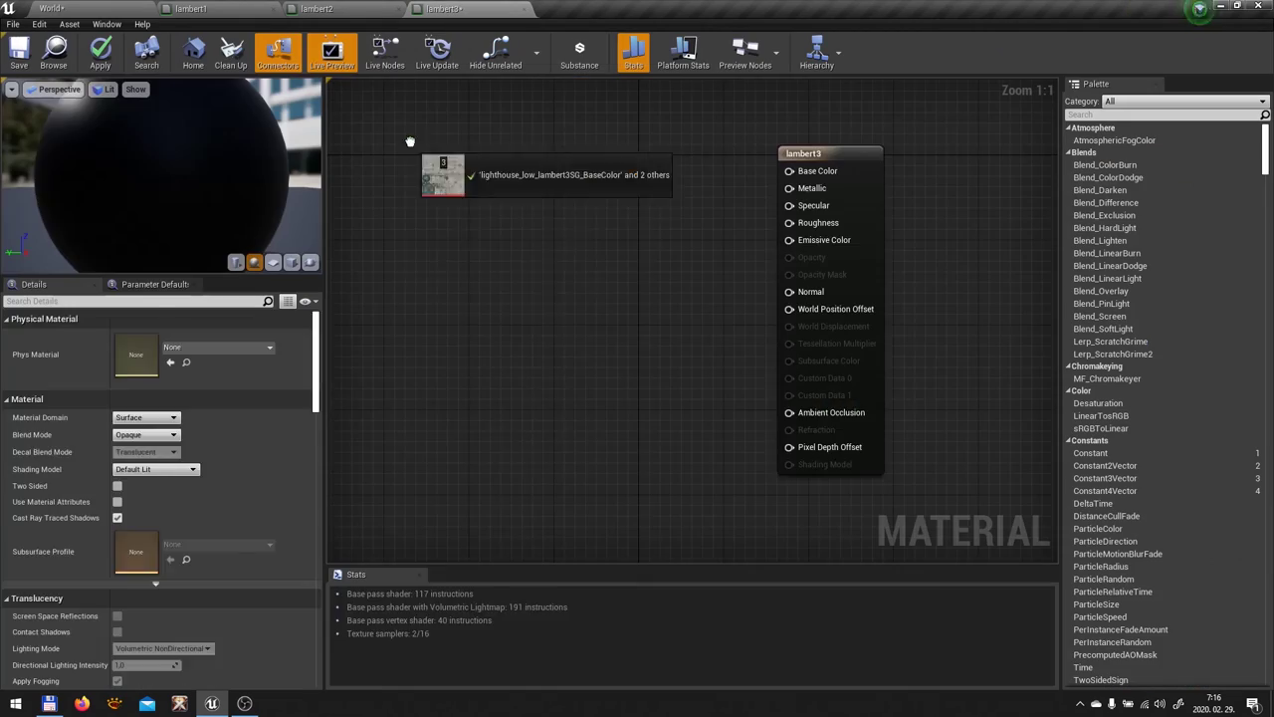
{"action": "left_click_drag", "start_coordinate": [409, 142], "coordinate": [413, 147]}
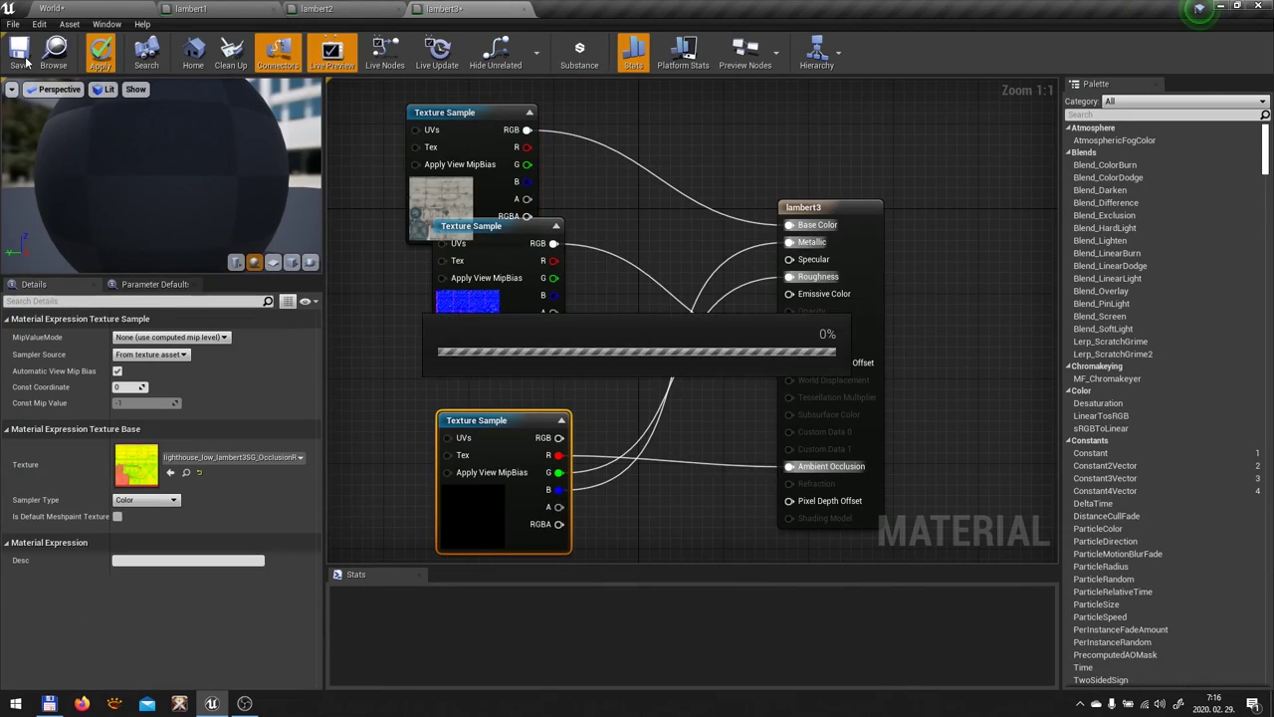